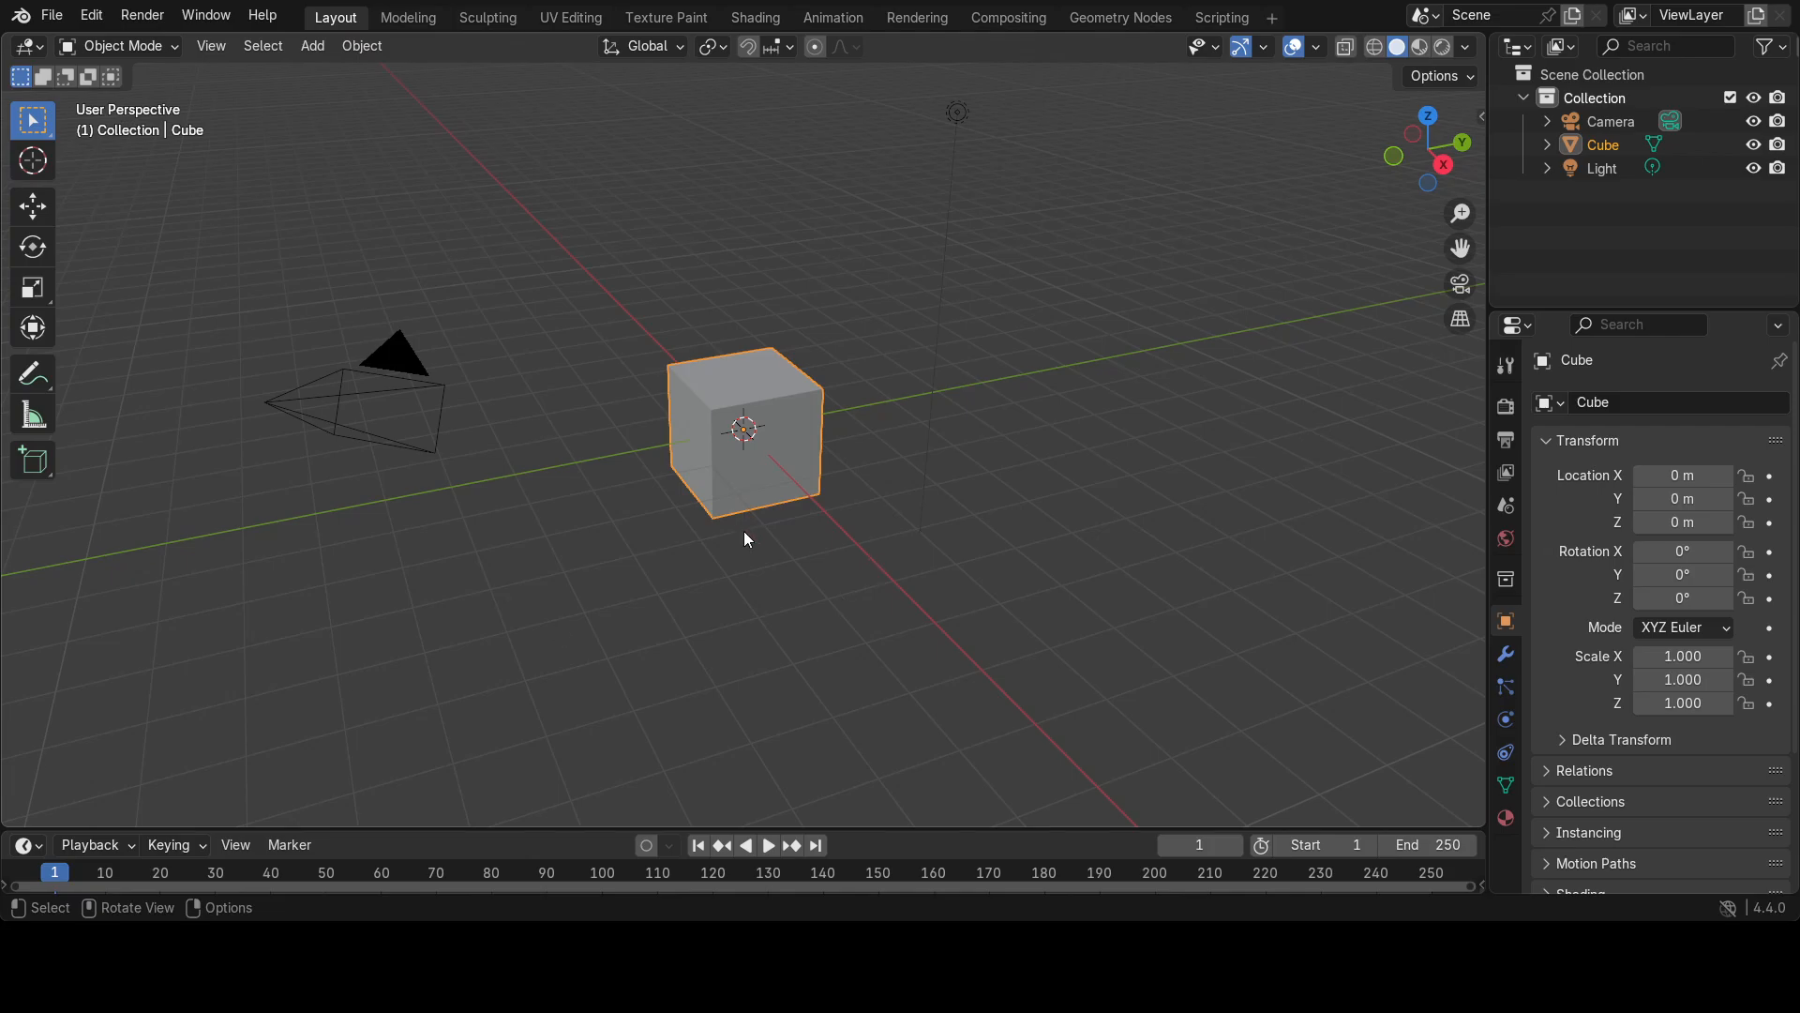
Delete the default cube and add a mesh plane at the world origin with its default 2 m size.
key(x)
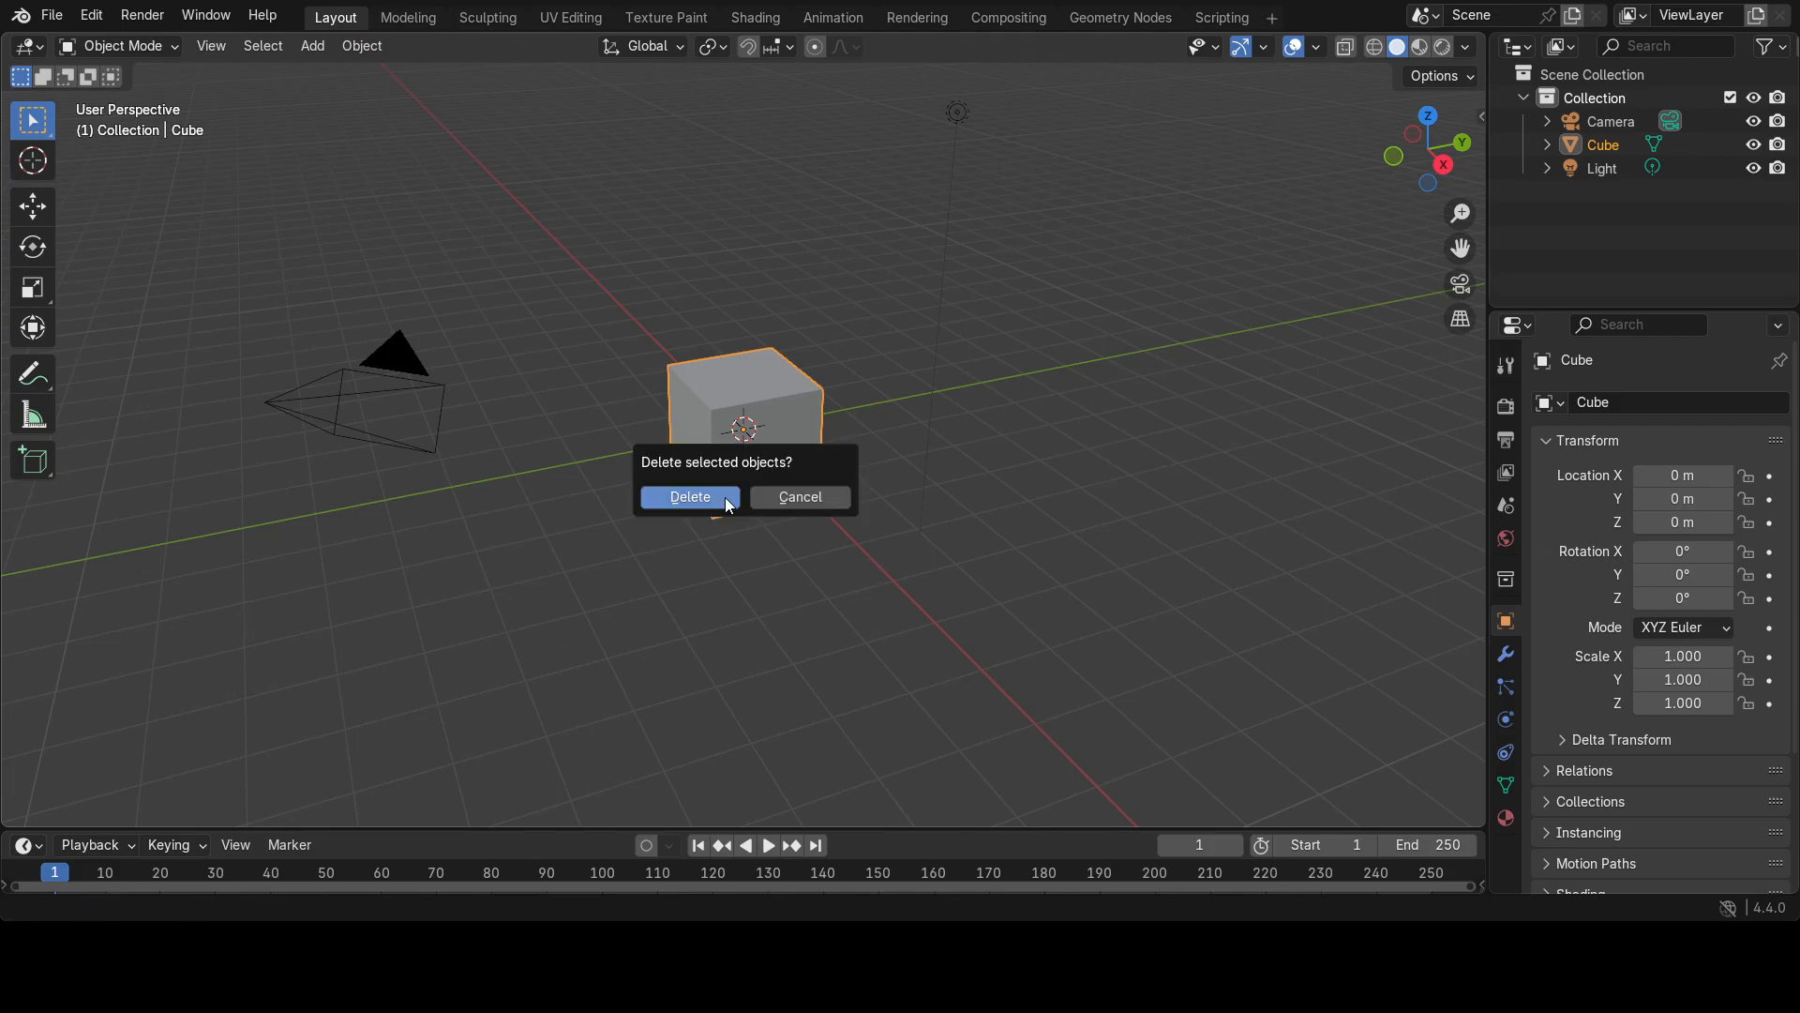
click(709, 498)
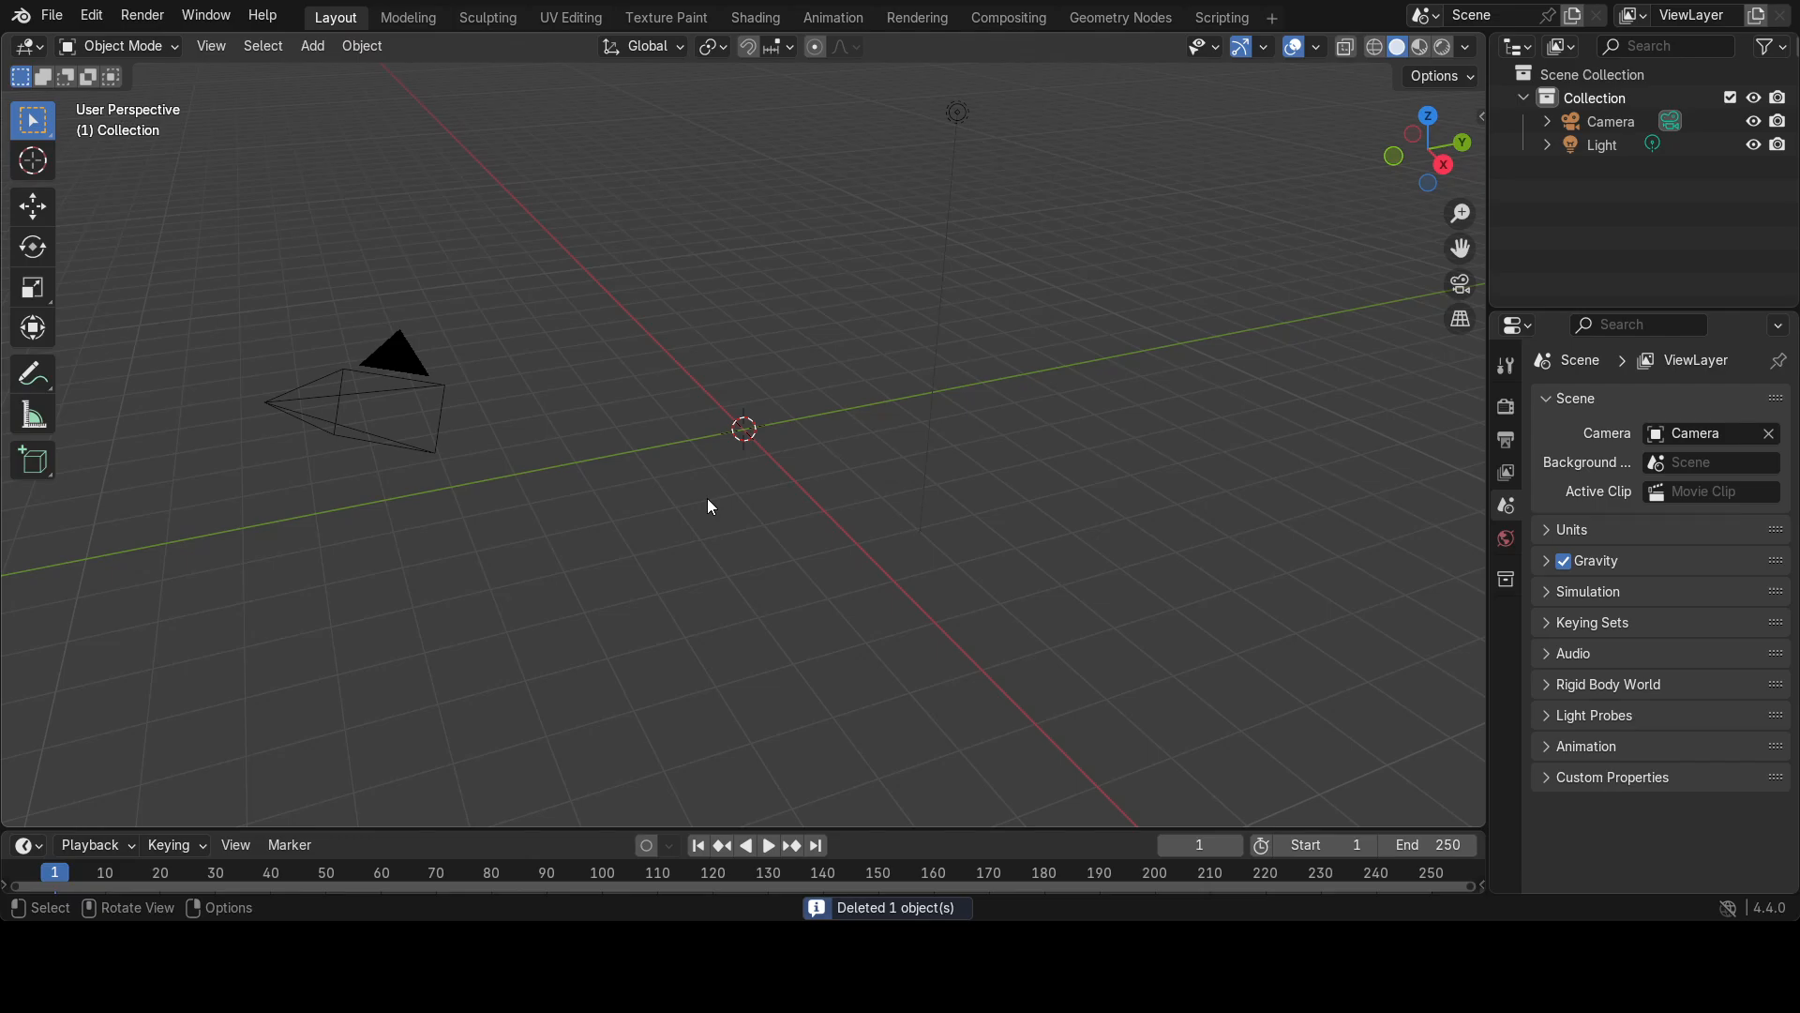
click(312, 46)
mouse_move(351, 75)
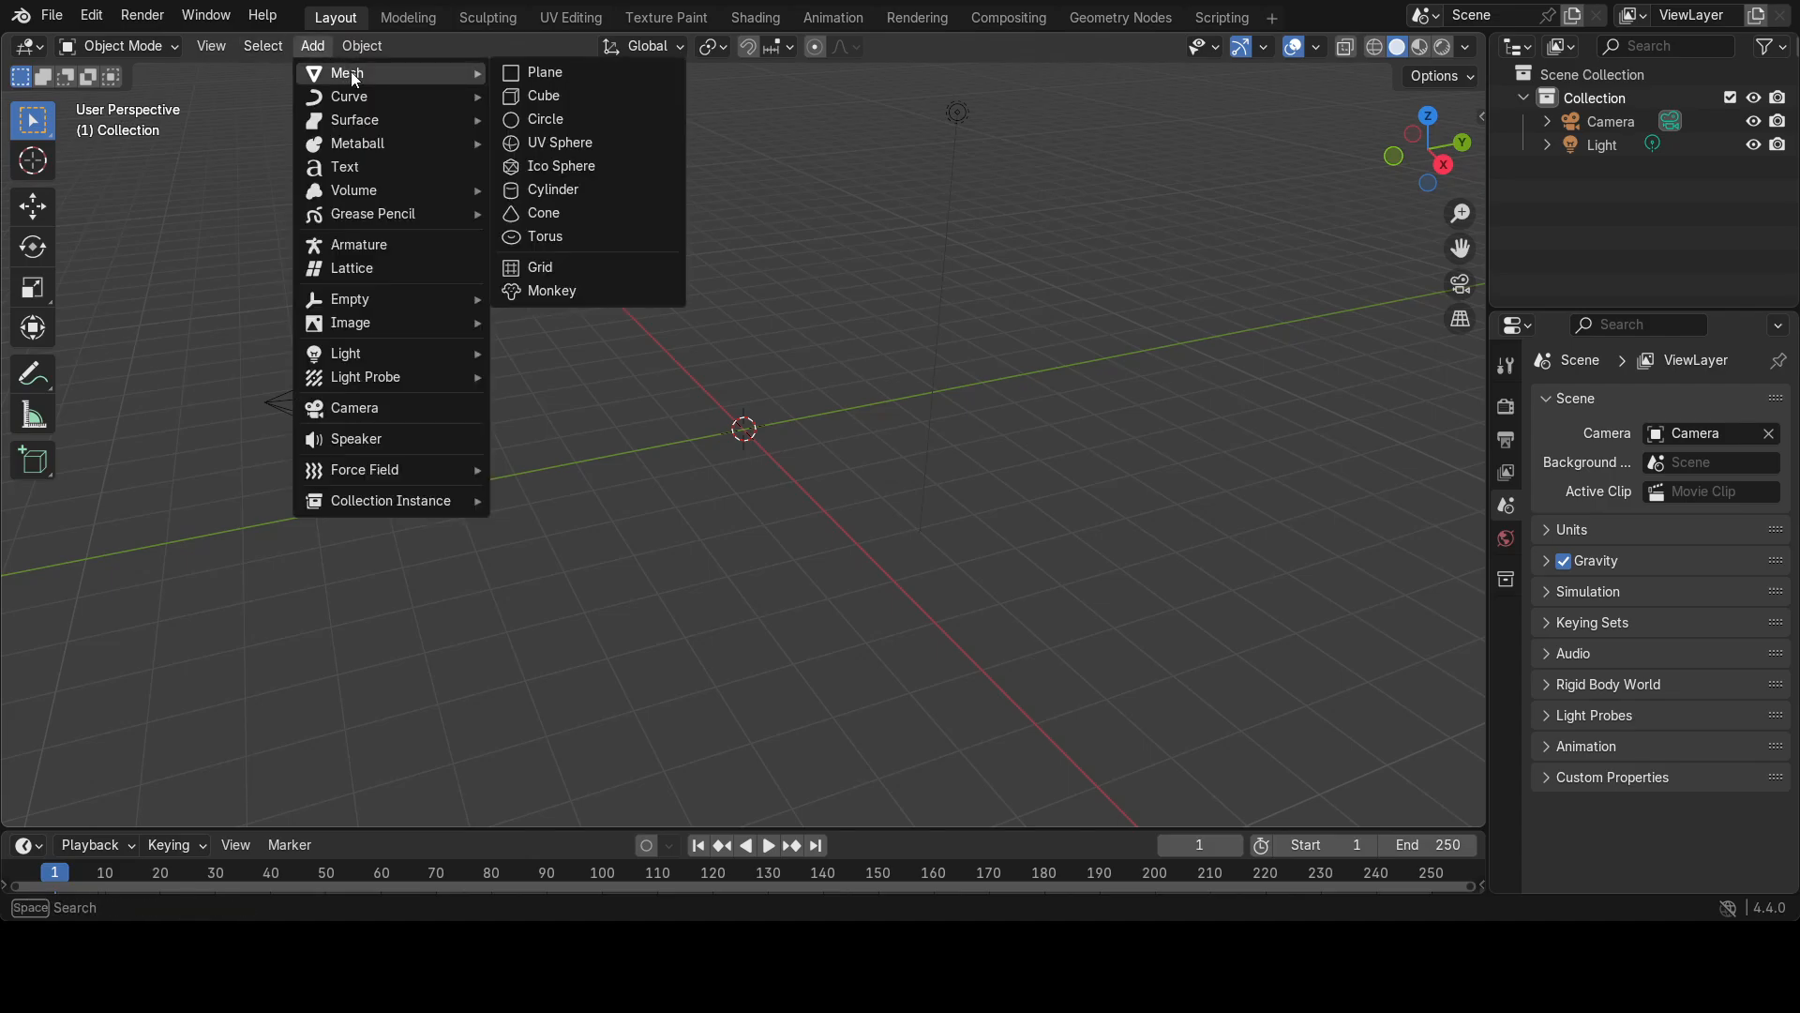
click(543, 77)
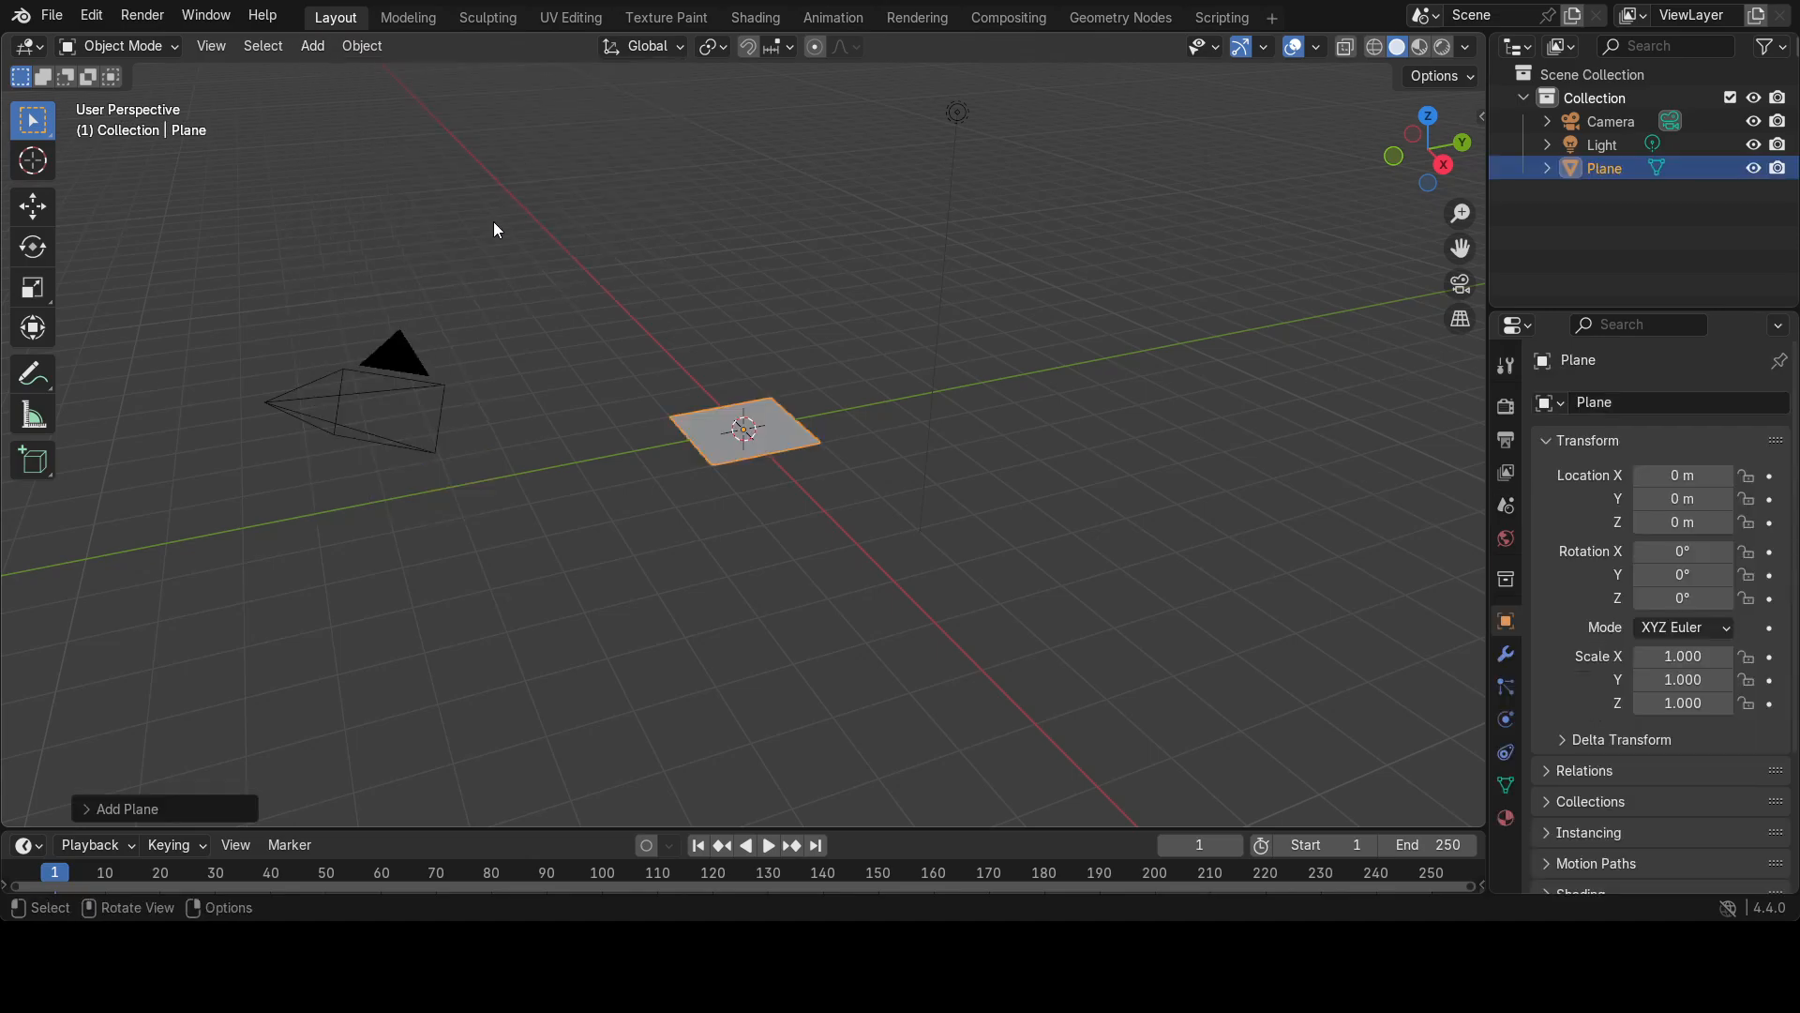
click(80, 810)
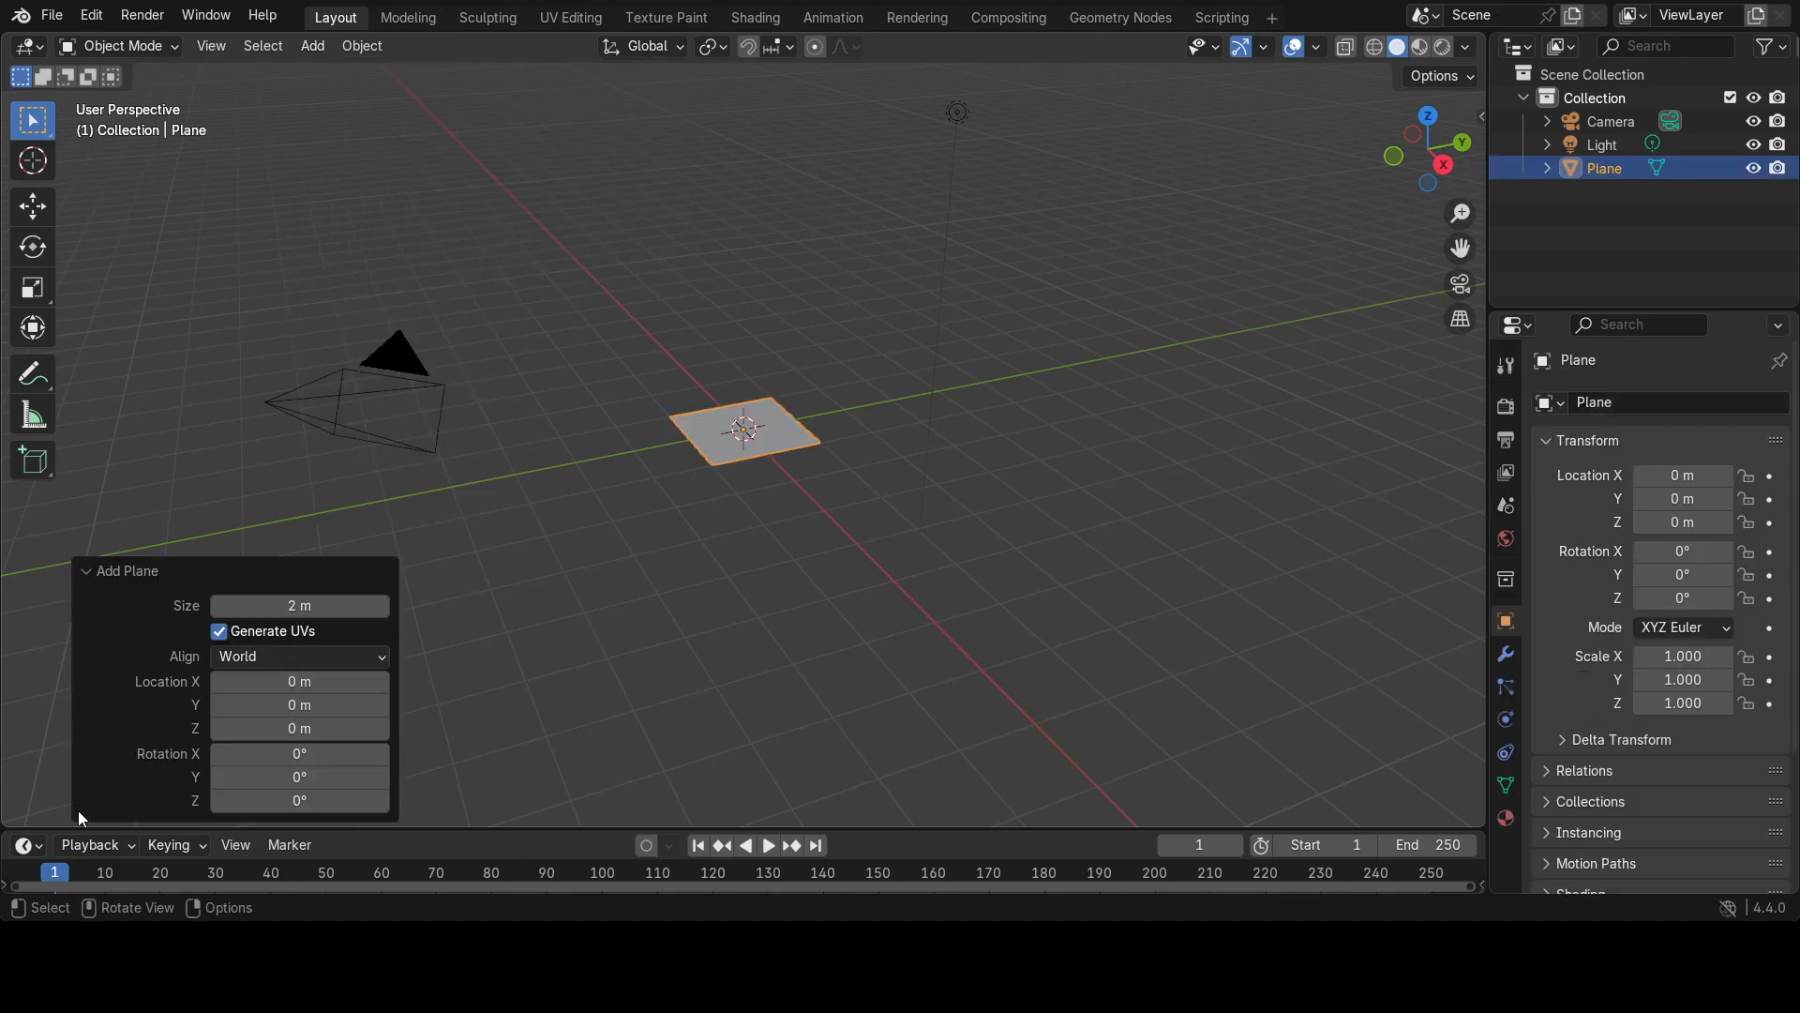
click(583, 628)
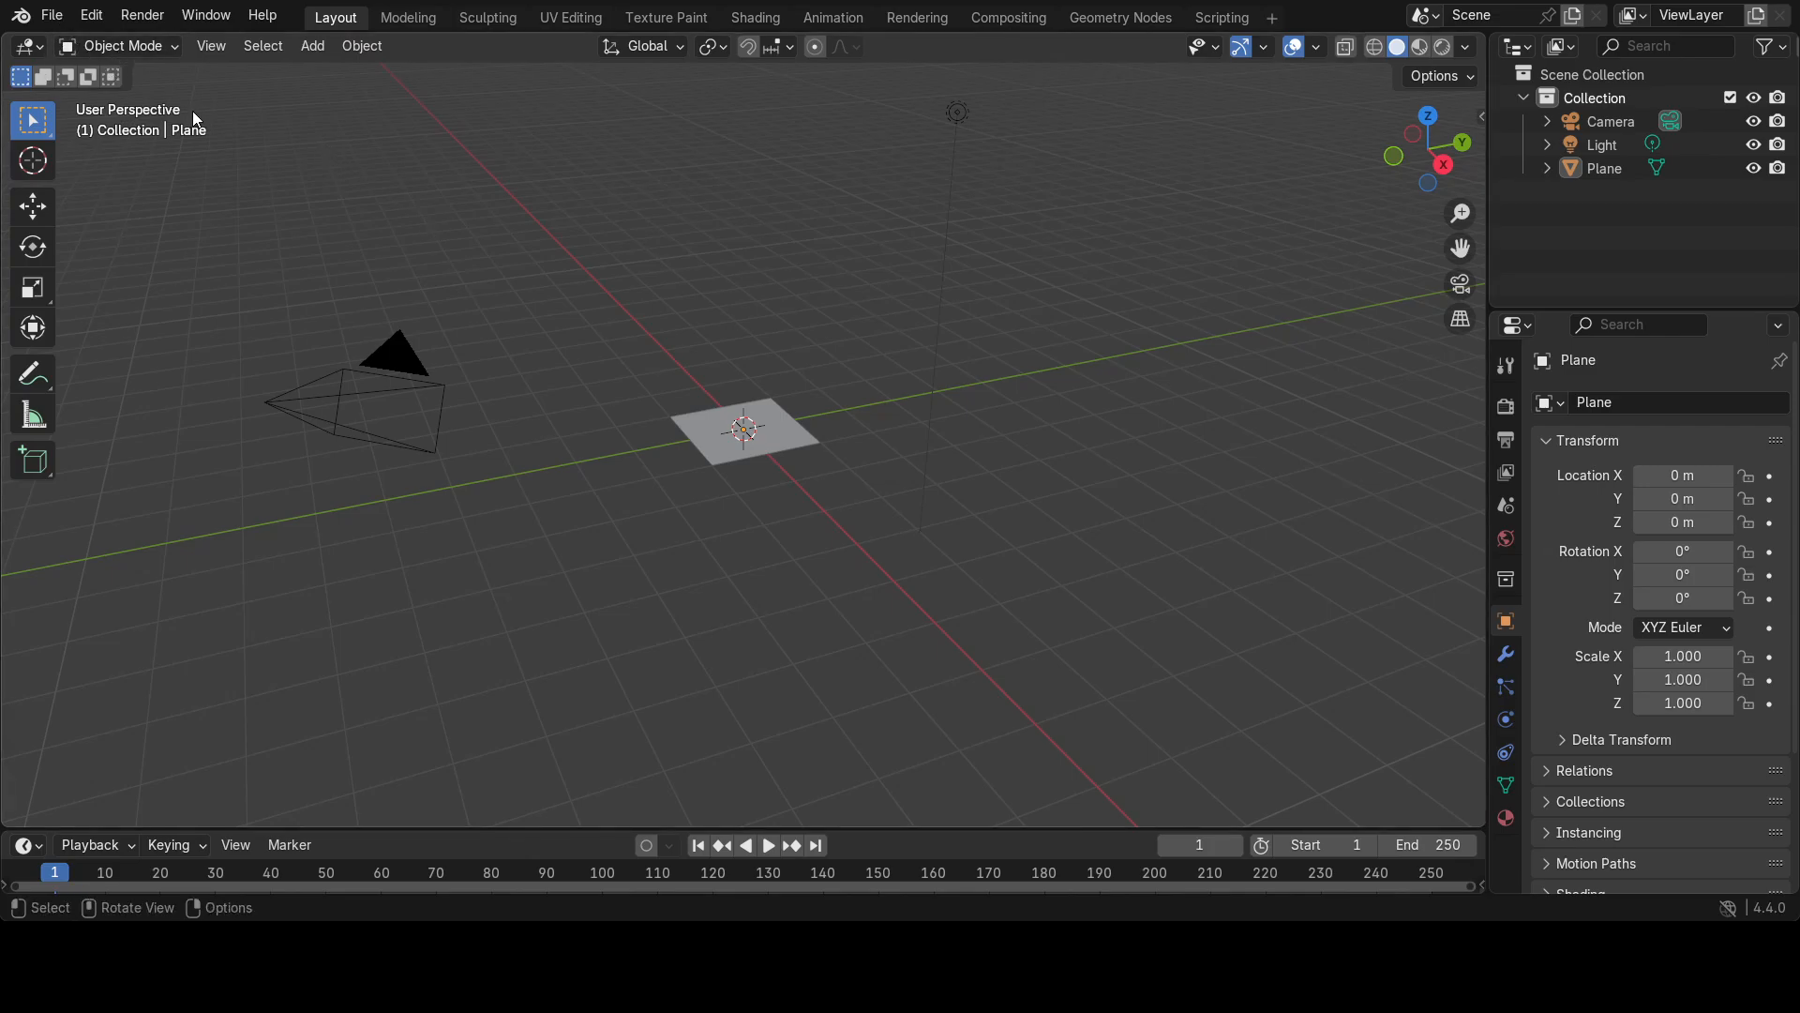
Put the plane in Edit Mode with face selection and frame it in the viewport.
key(Tab)
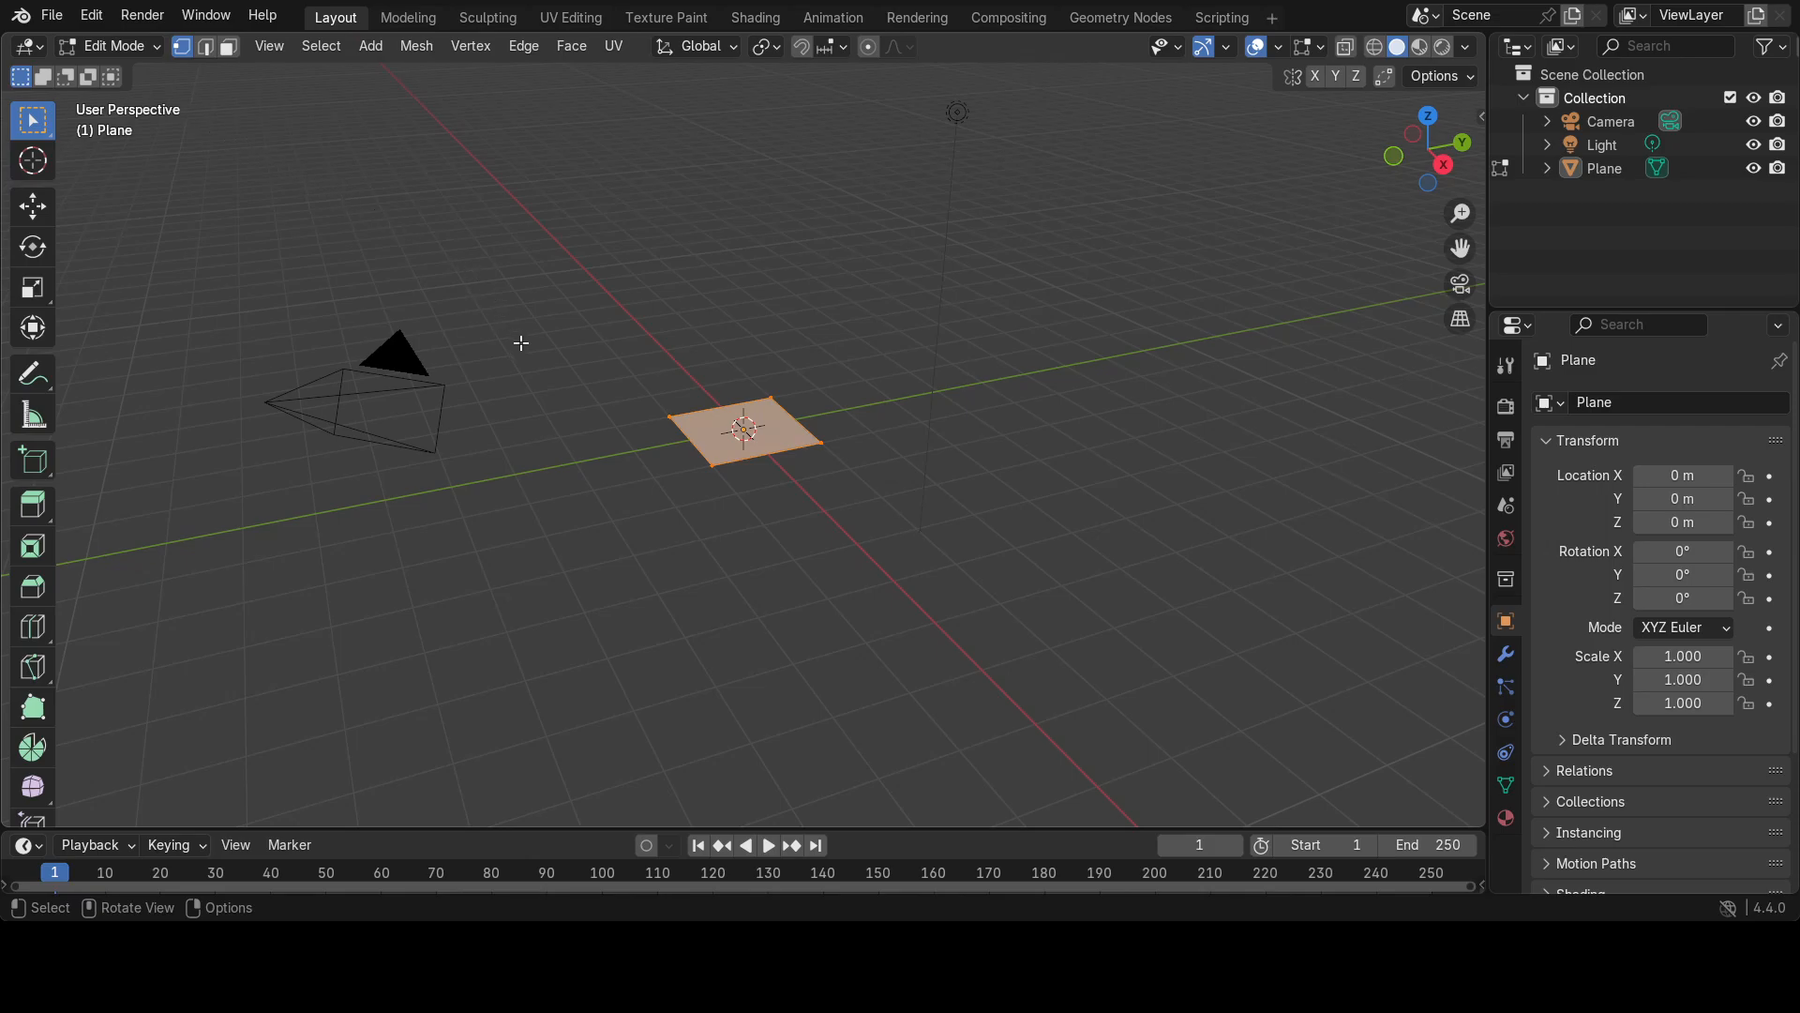
key(3)
key(grave)
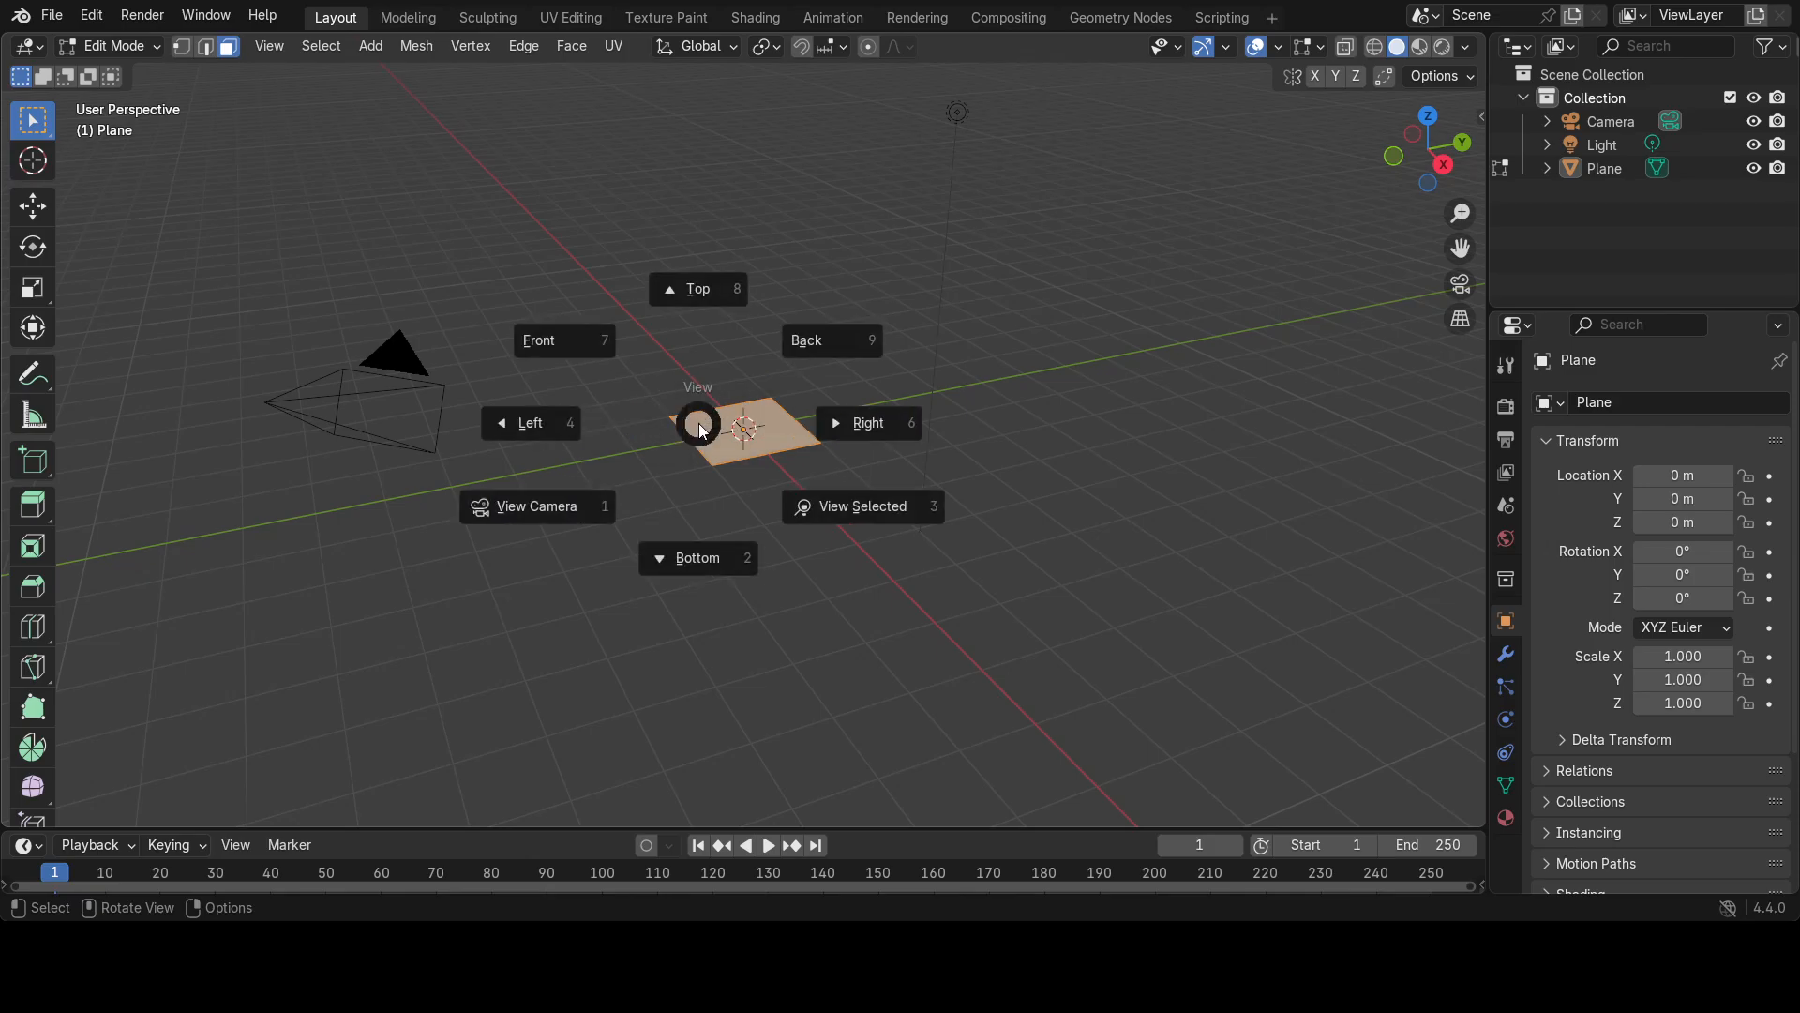
click(842, 506)
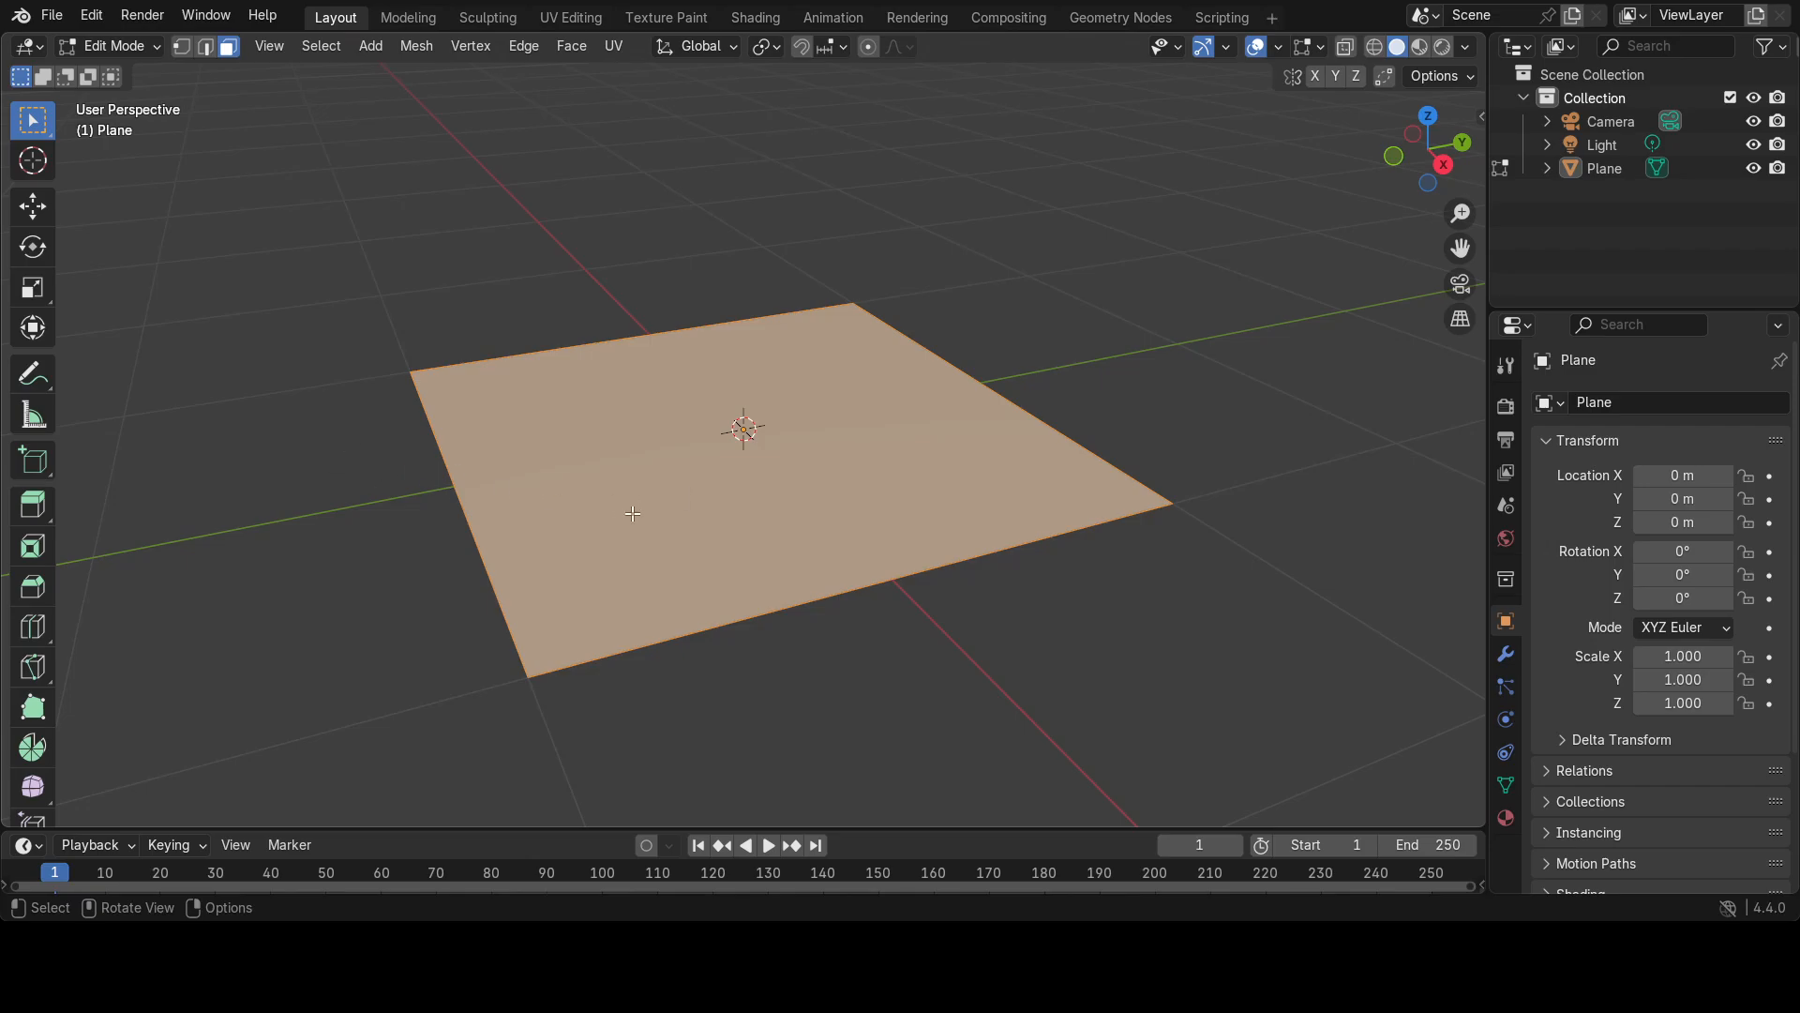
Subdivide the plane's face with 6 cuts and deselect the resulting faces.
right_click(634, 407)
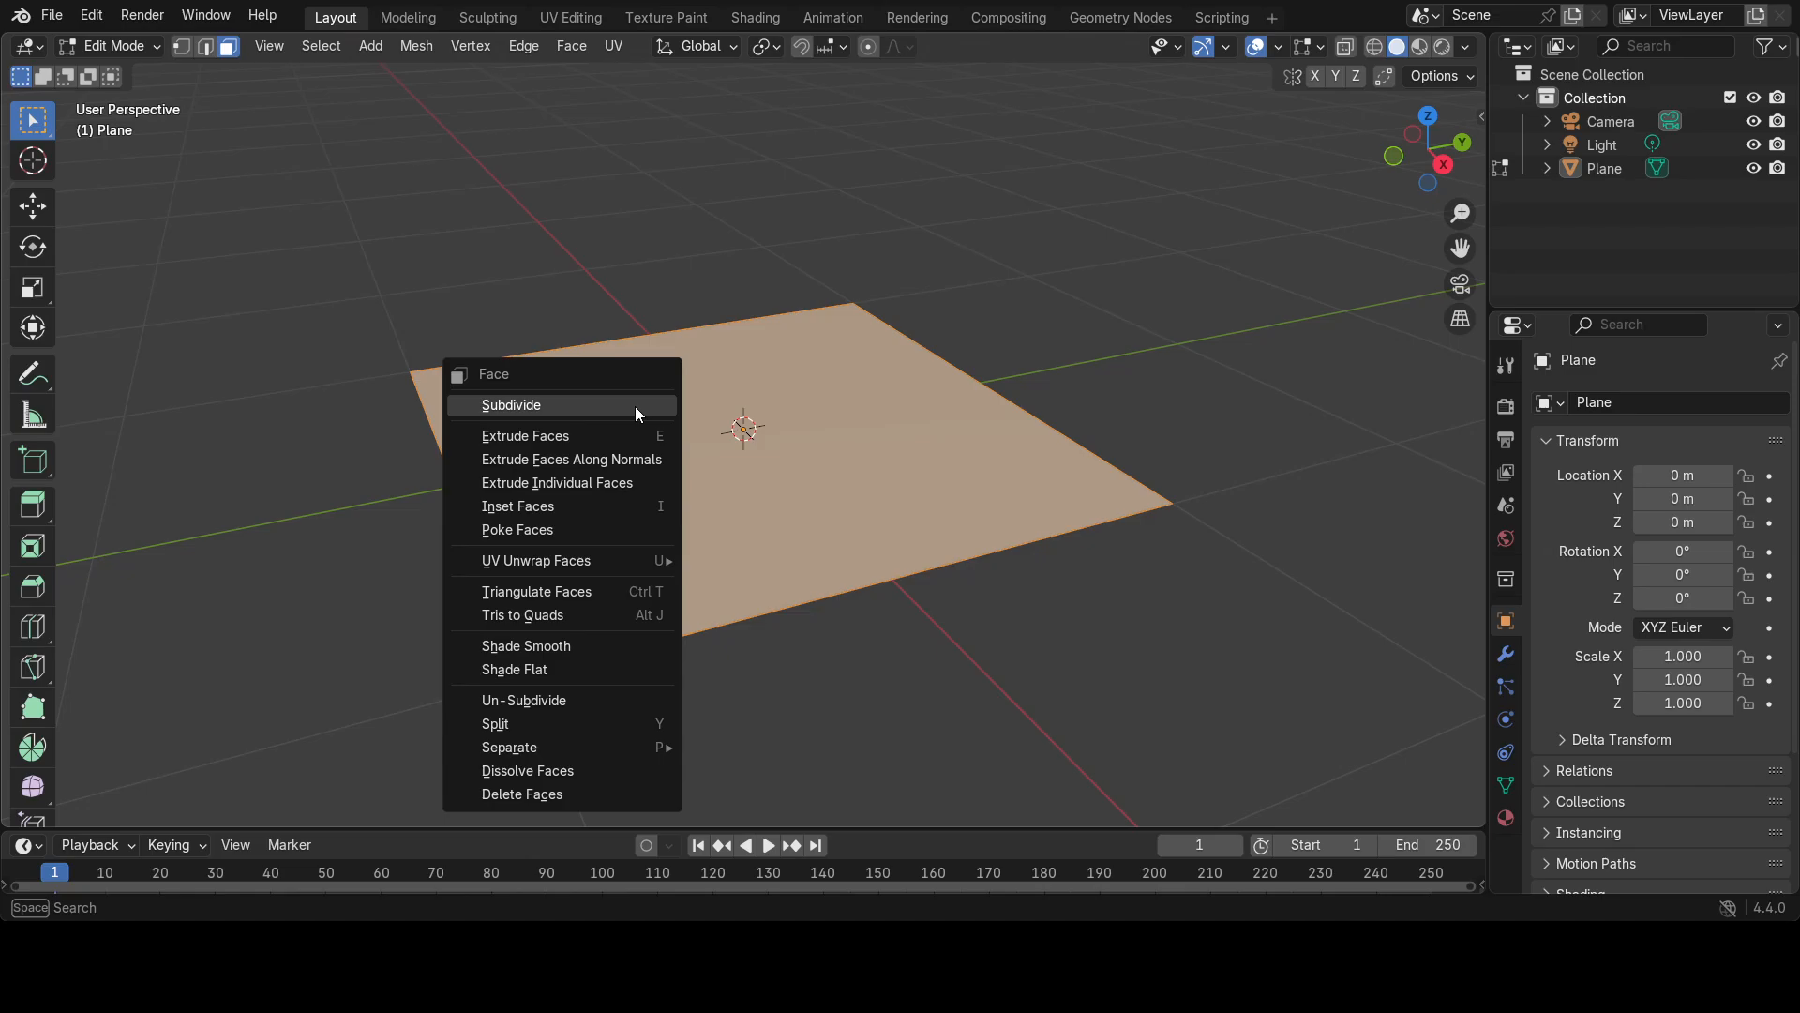
click(544, 409)
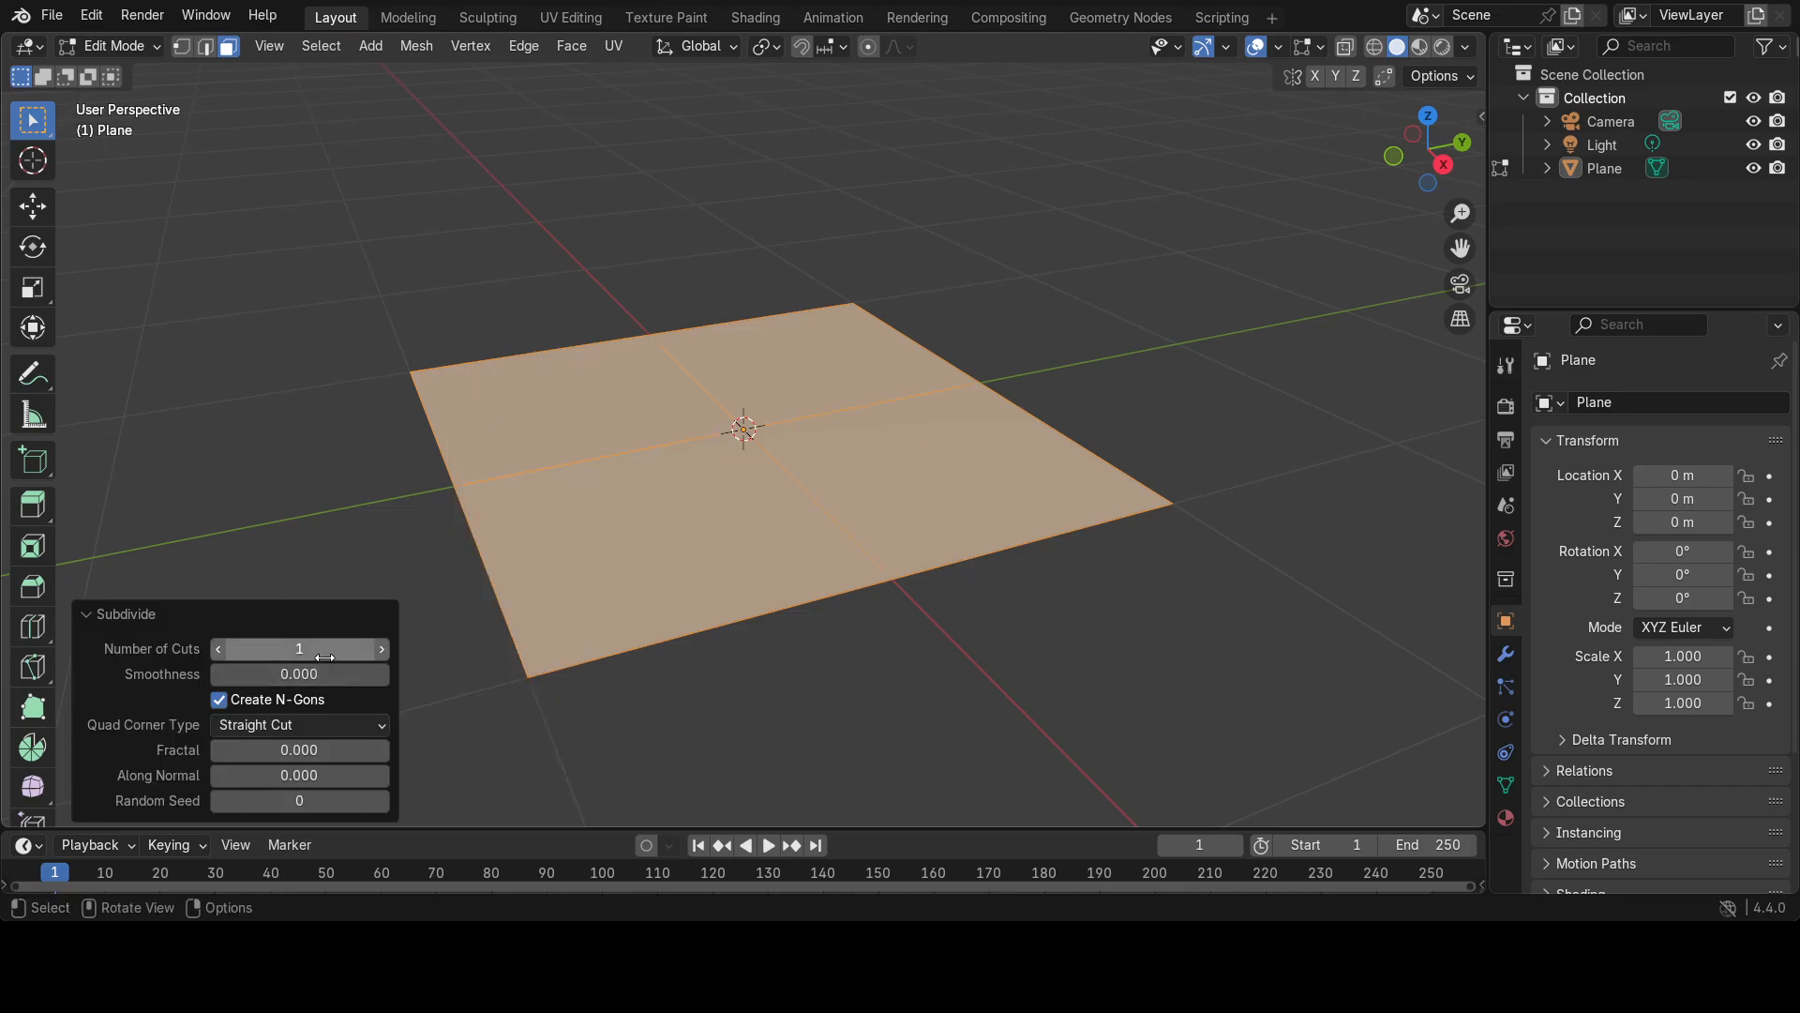
click(382, 650)
click(382, 650)
click(381, 649)
click(381, 650)
click(382, 649)
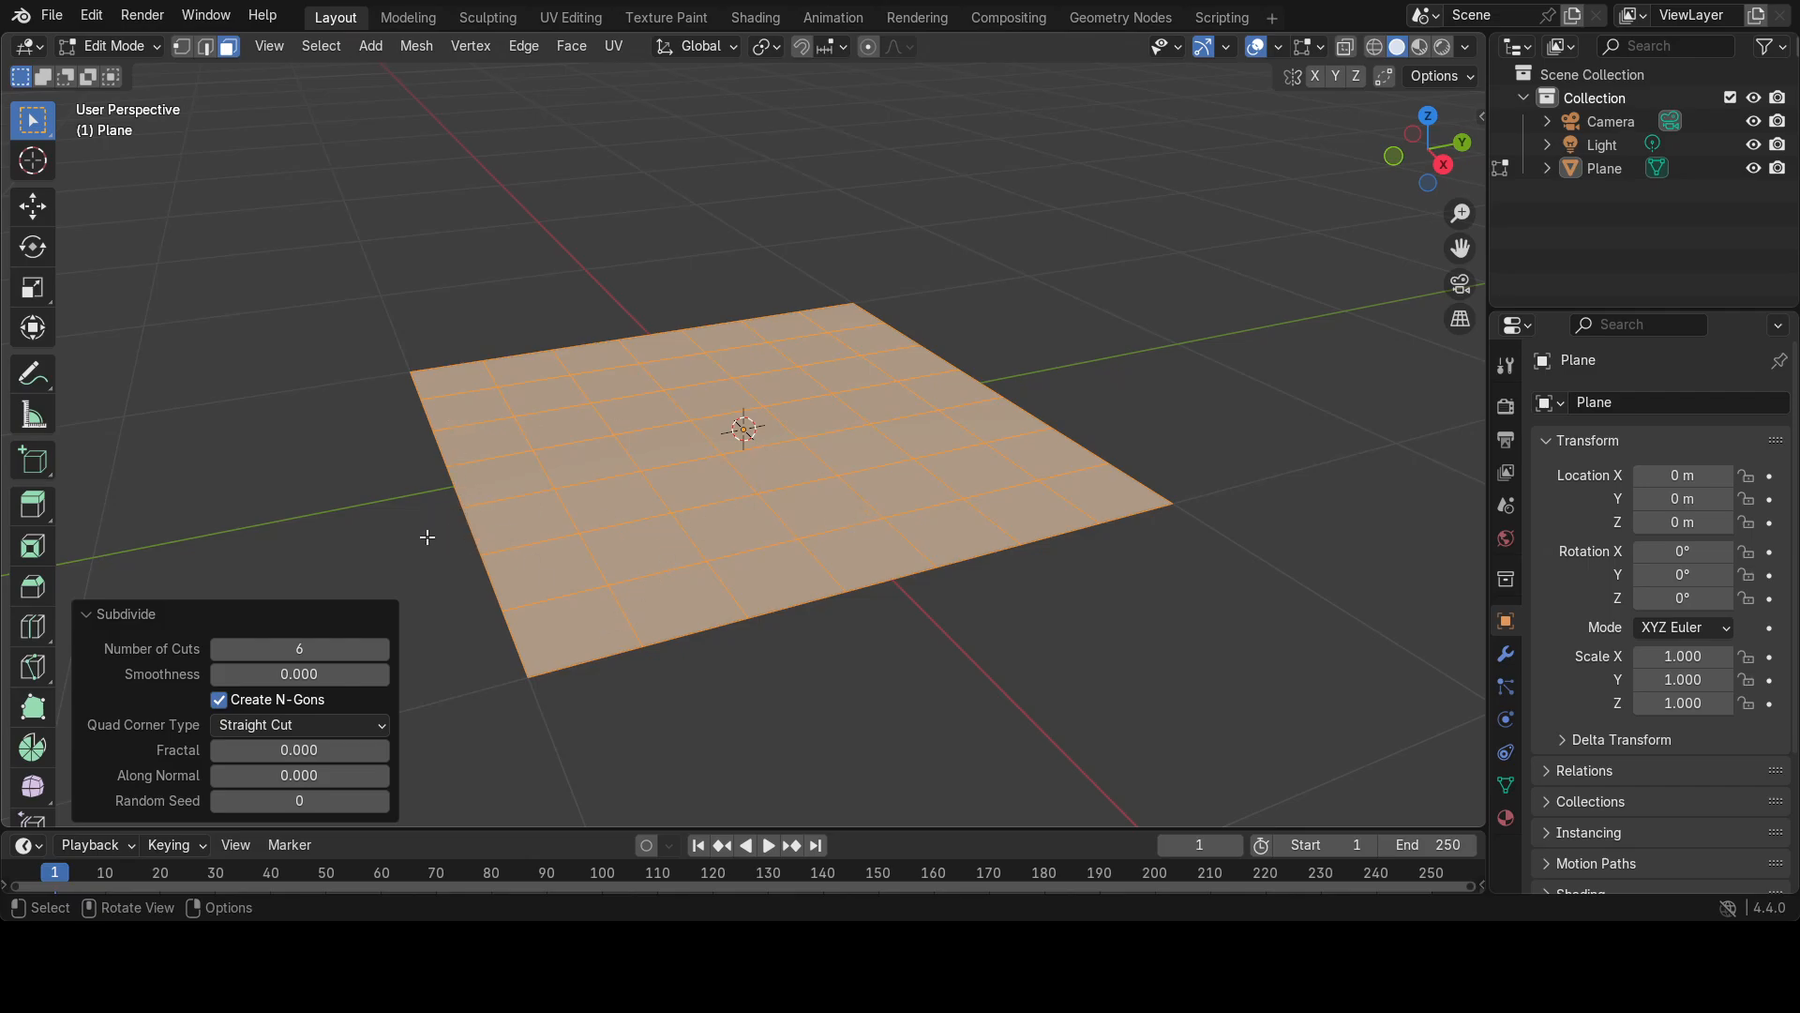
middle_drag(413, 522, 329, 538)
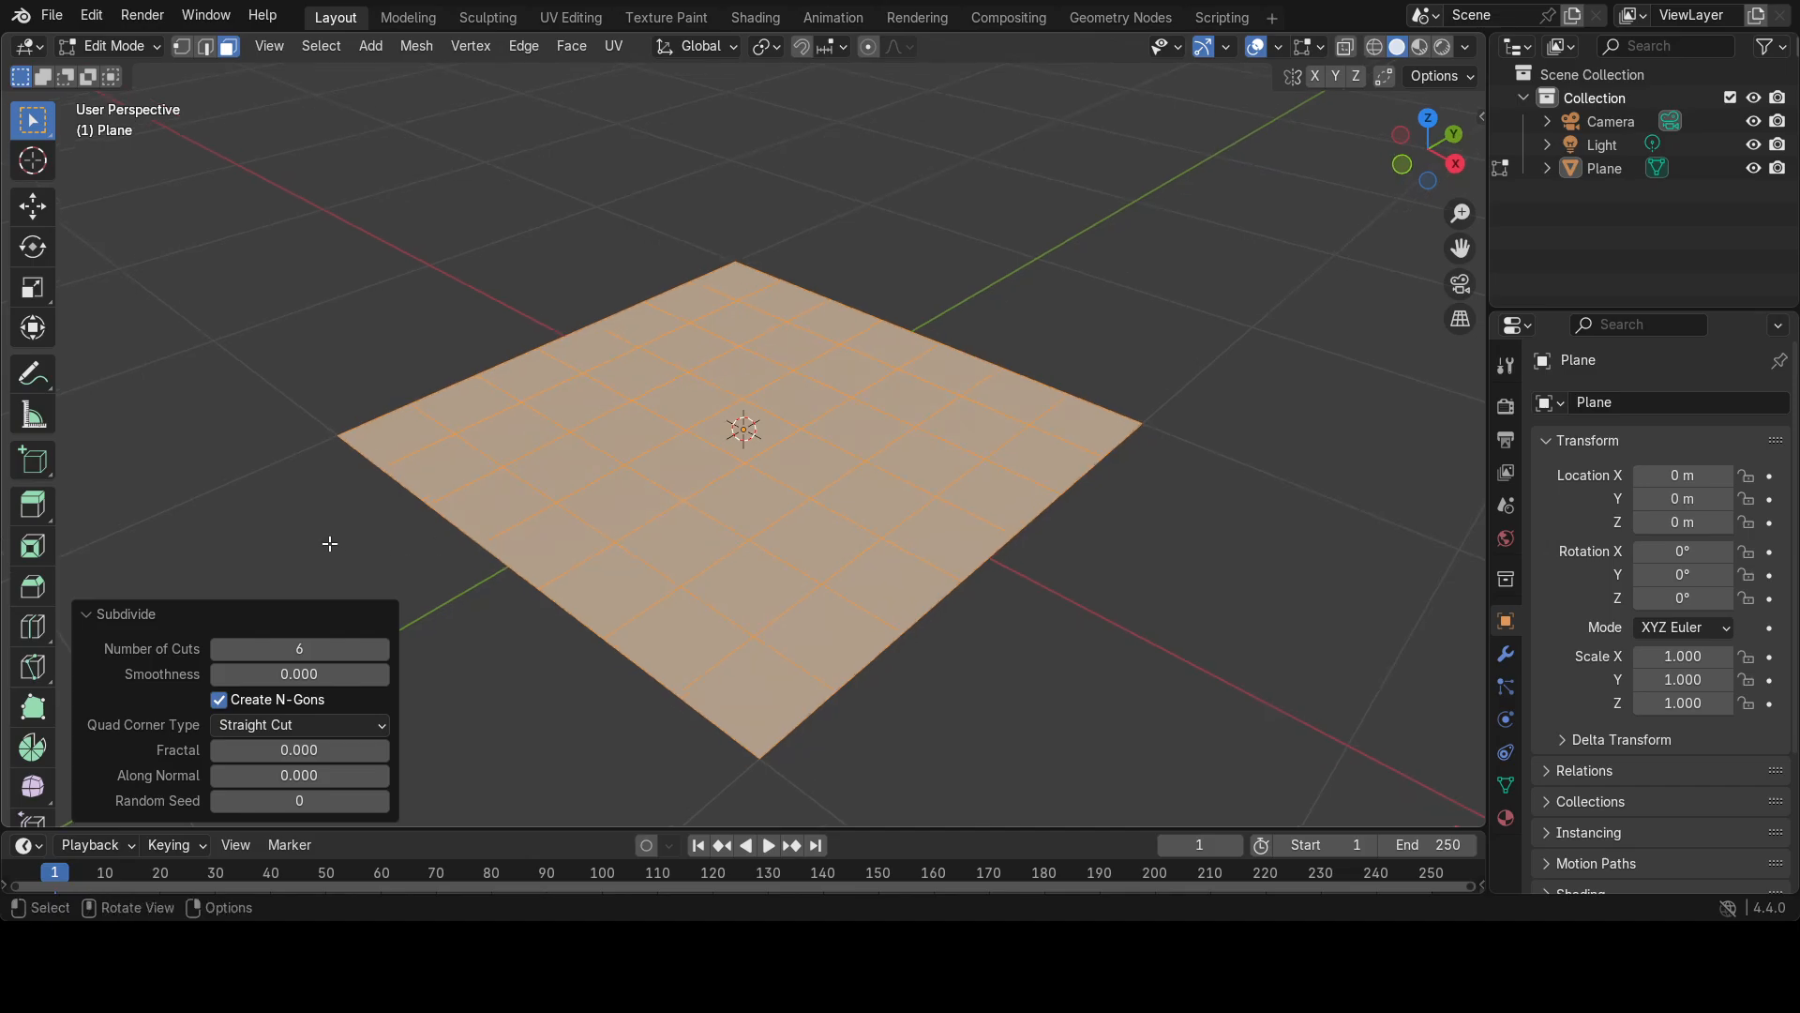
click(261, 534)
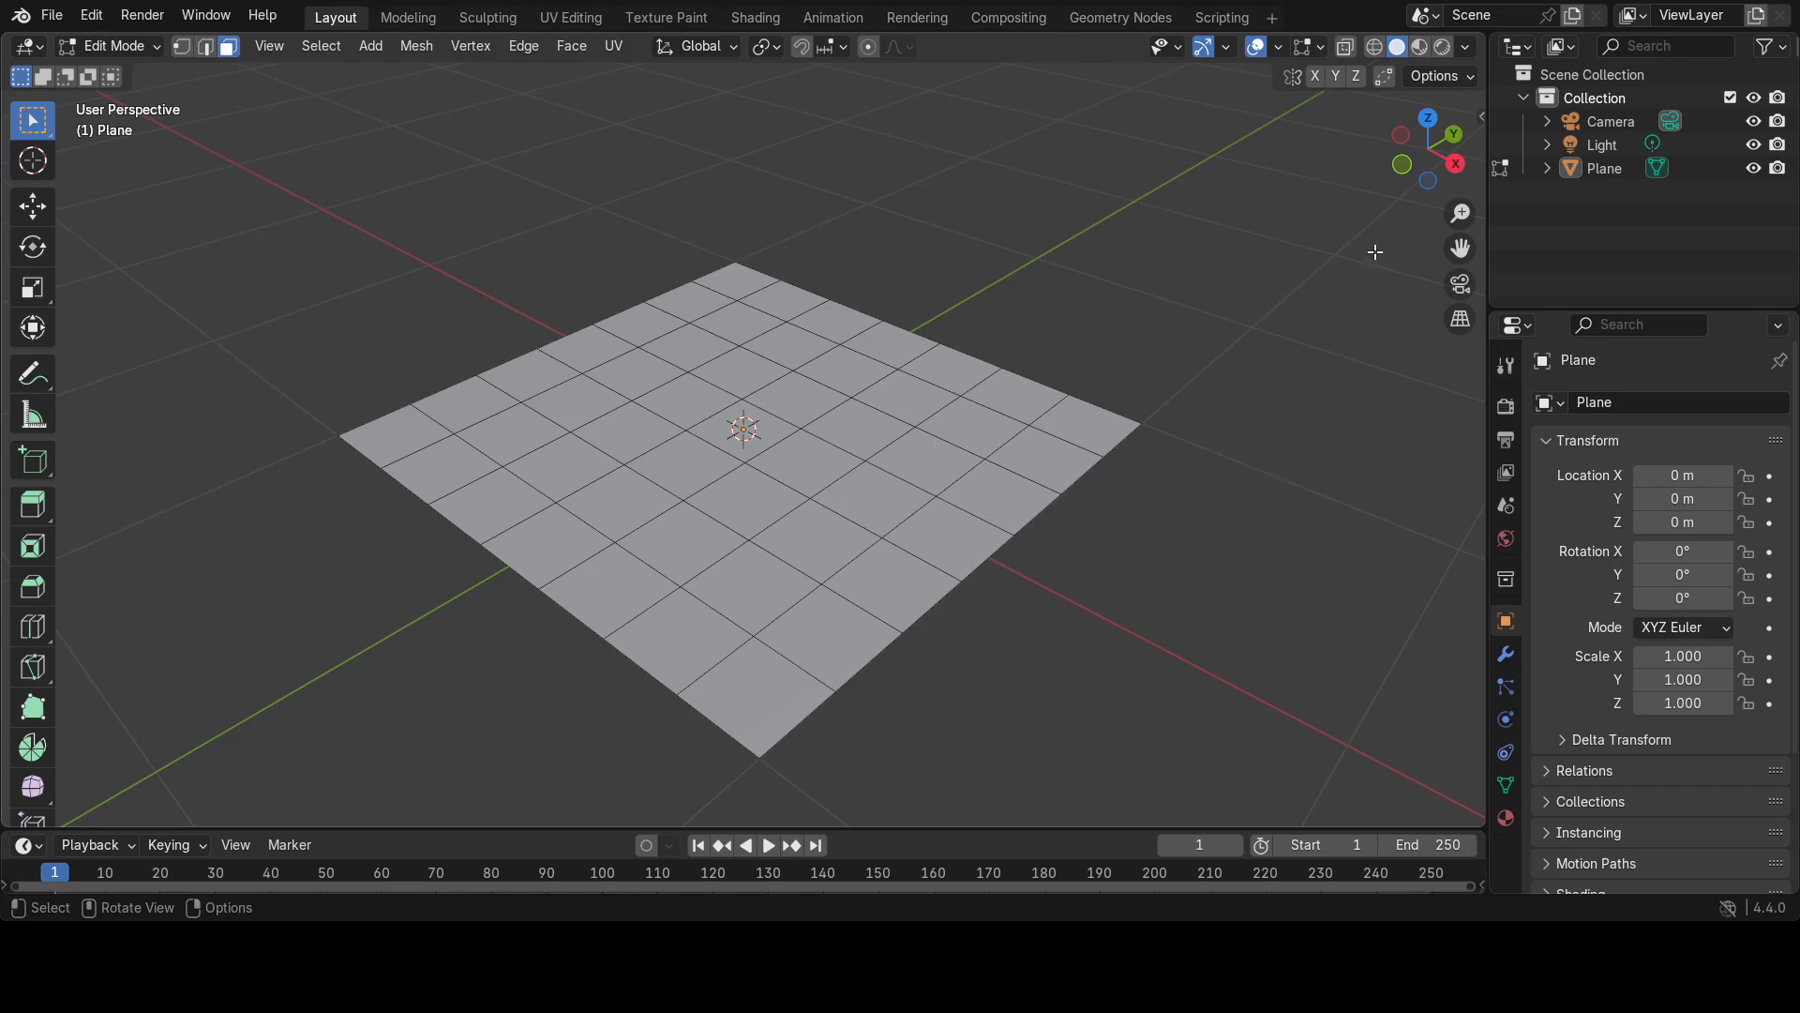
Hide the plane and return to Object Mode in the front orthographic view.
click(1753, 167)
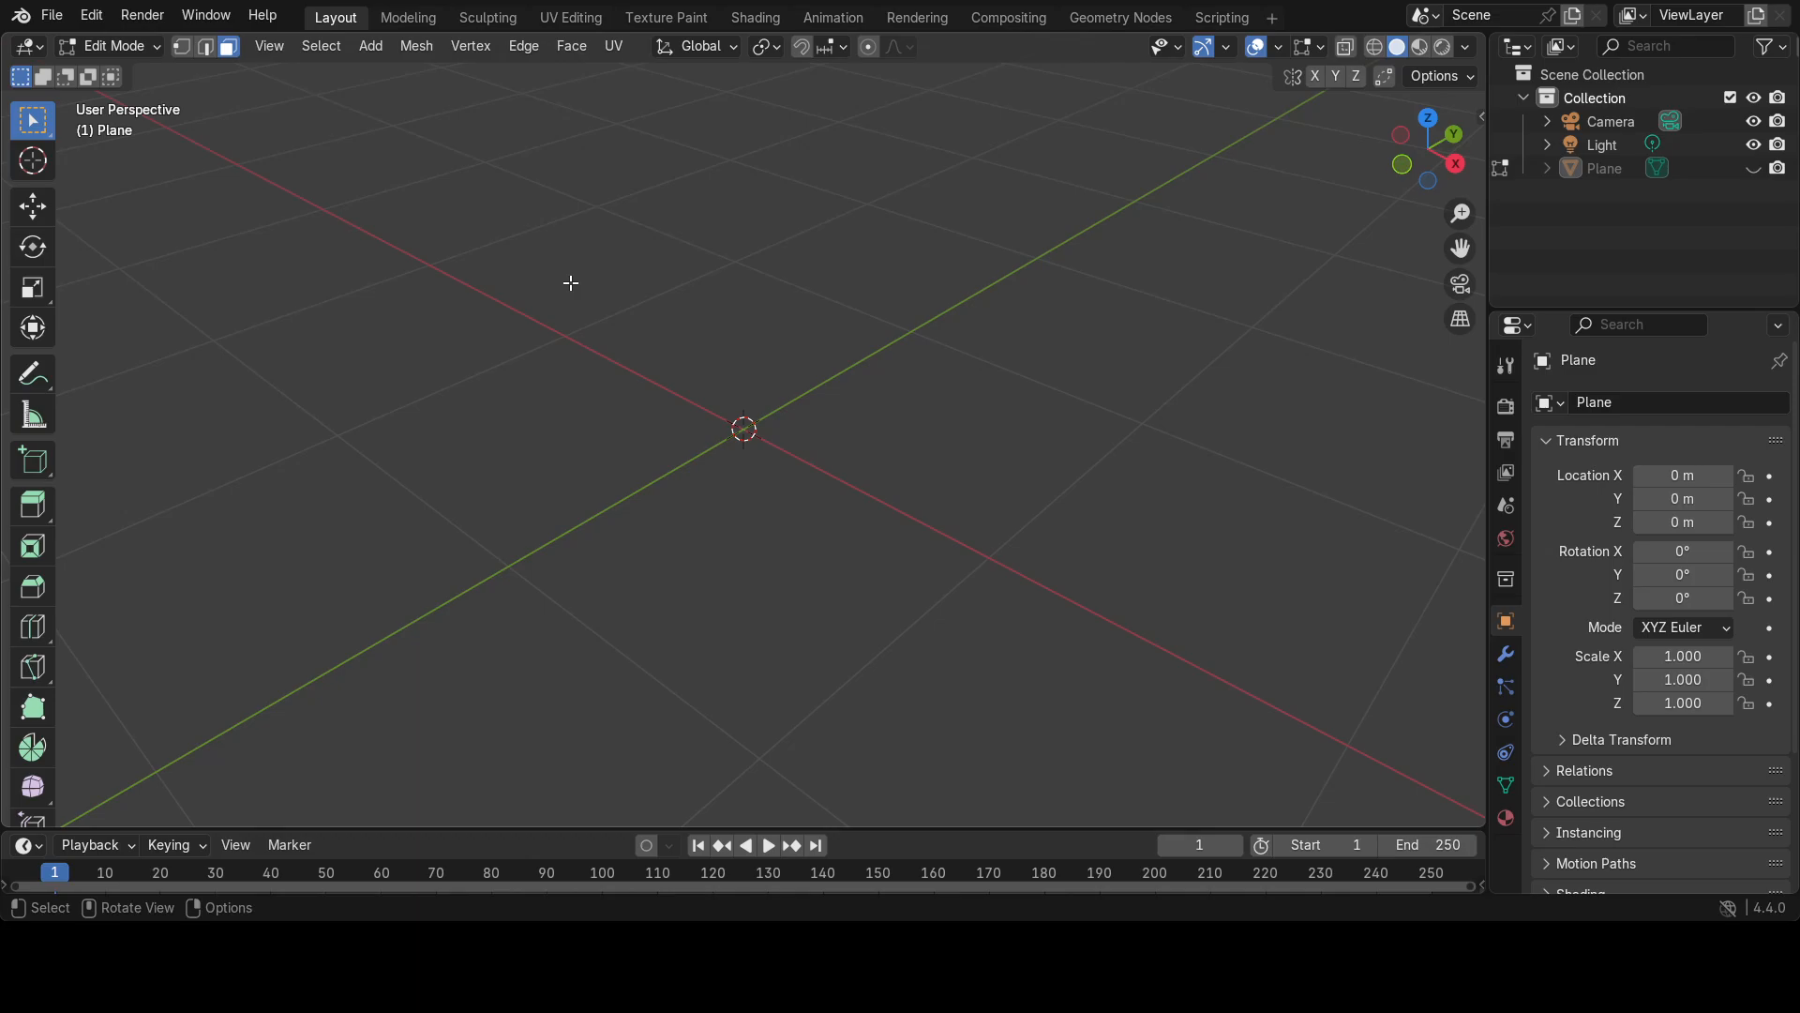
key(grave)
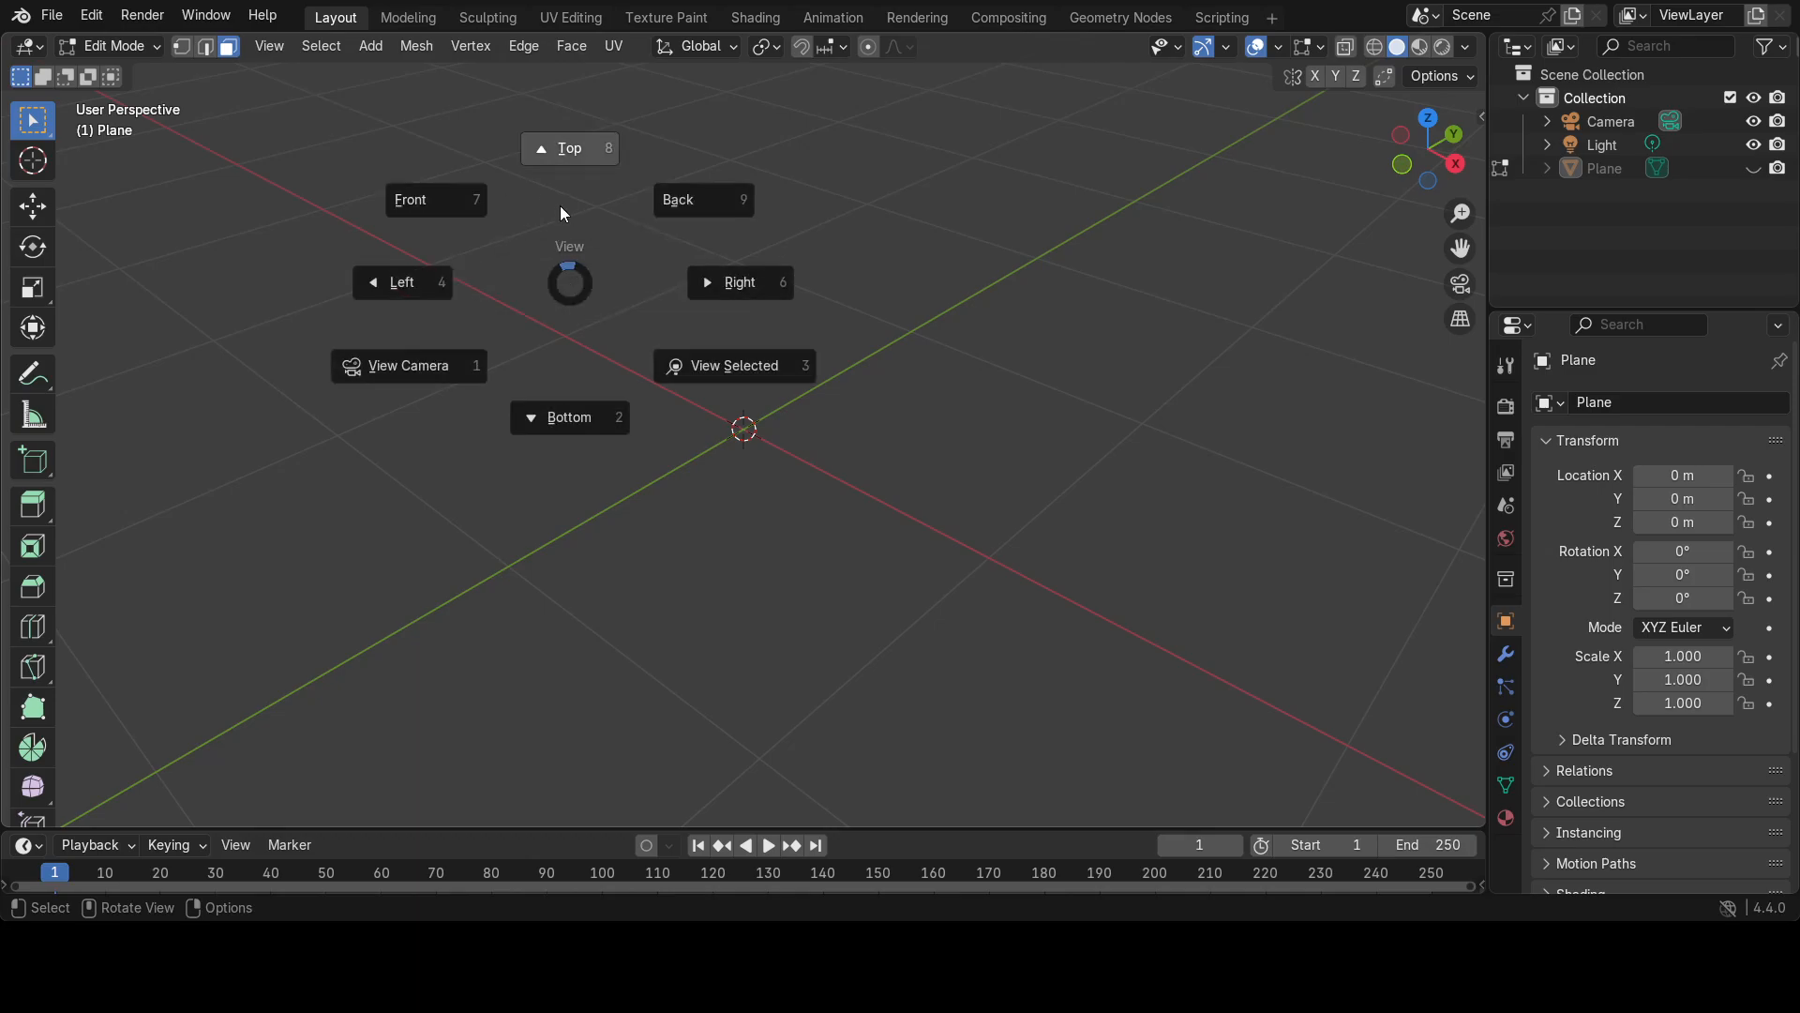
click(427, 195)
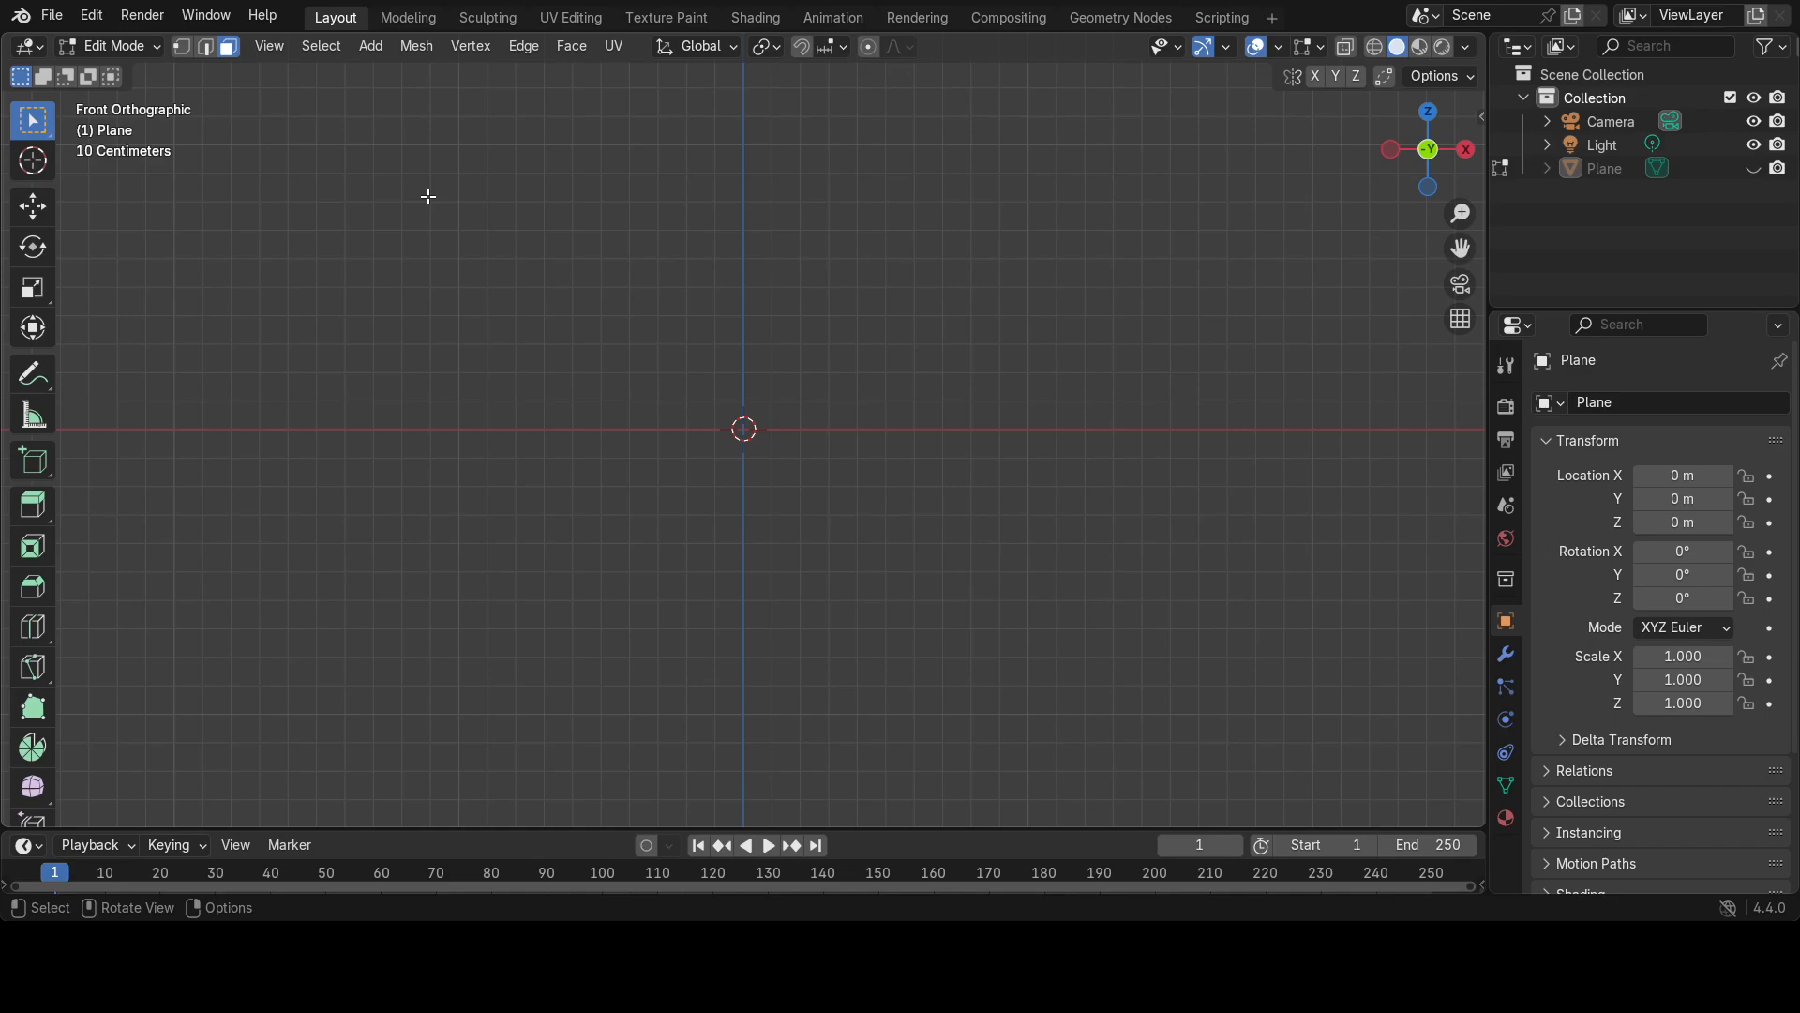
click(369, 47)
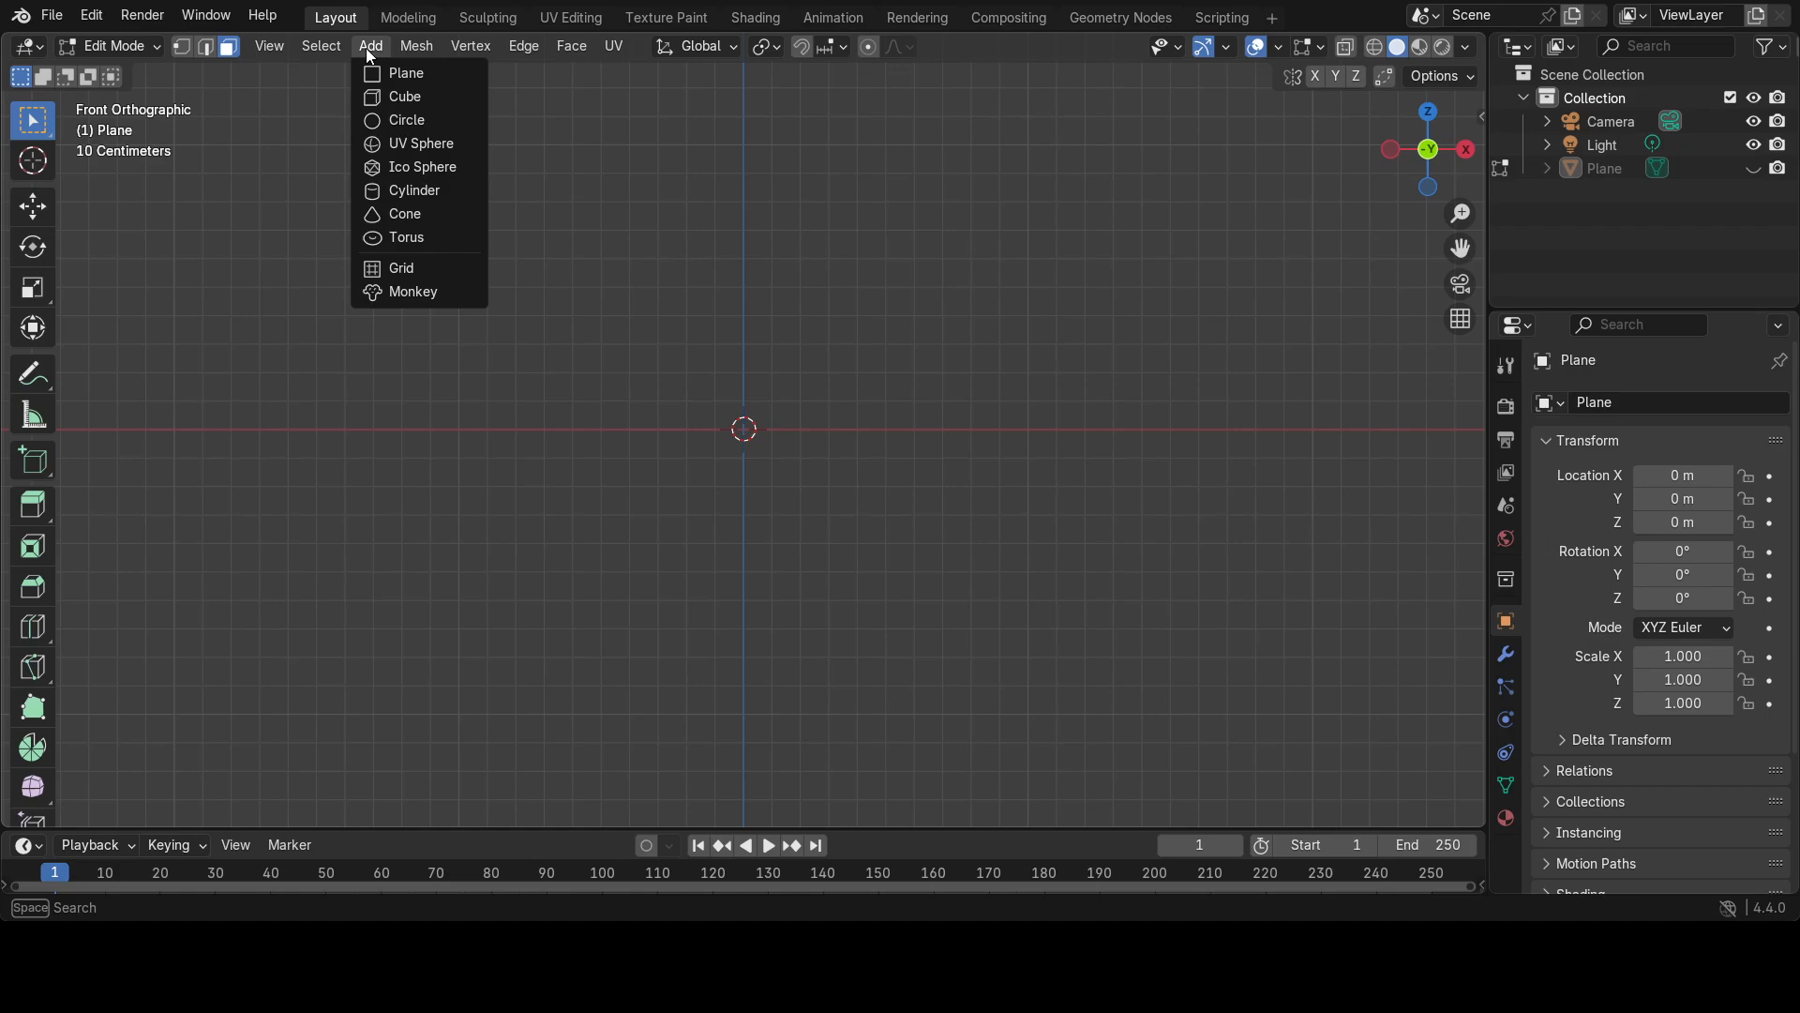
click(99, 47)
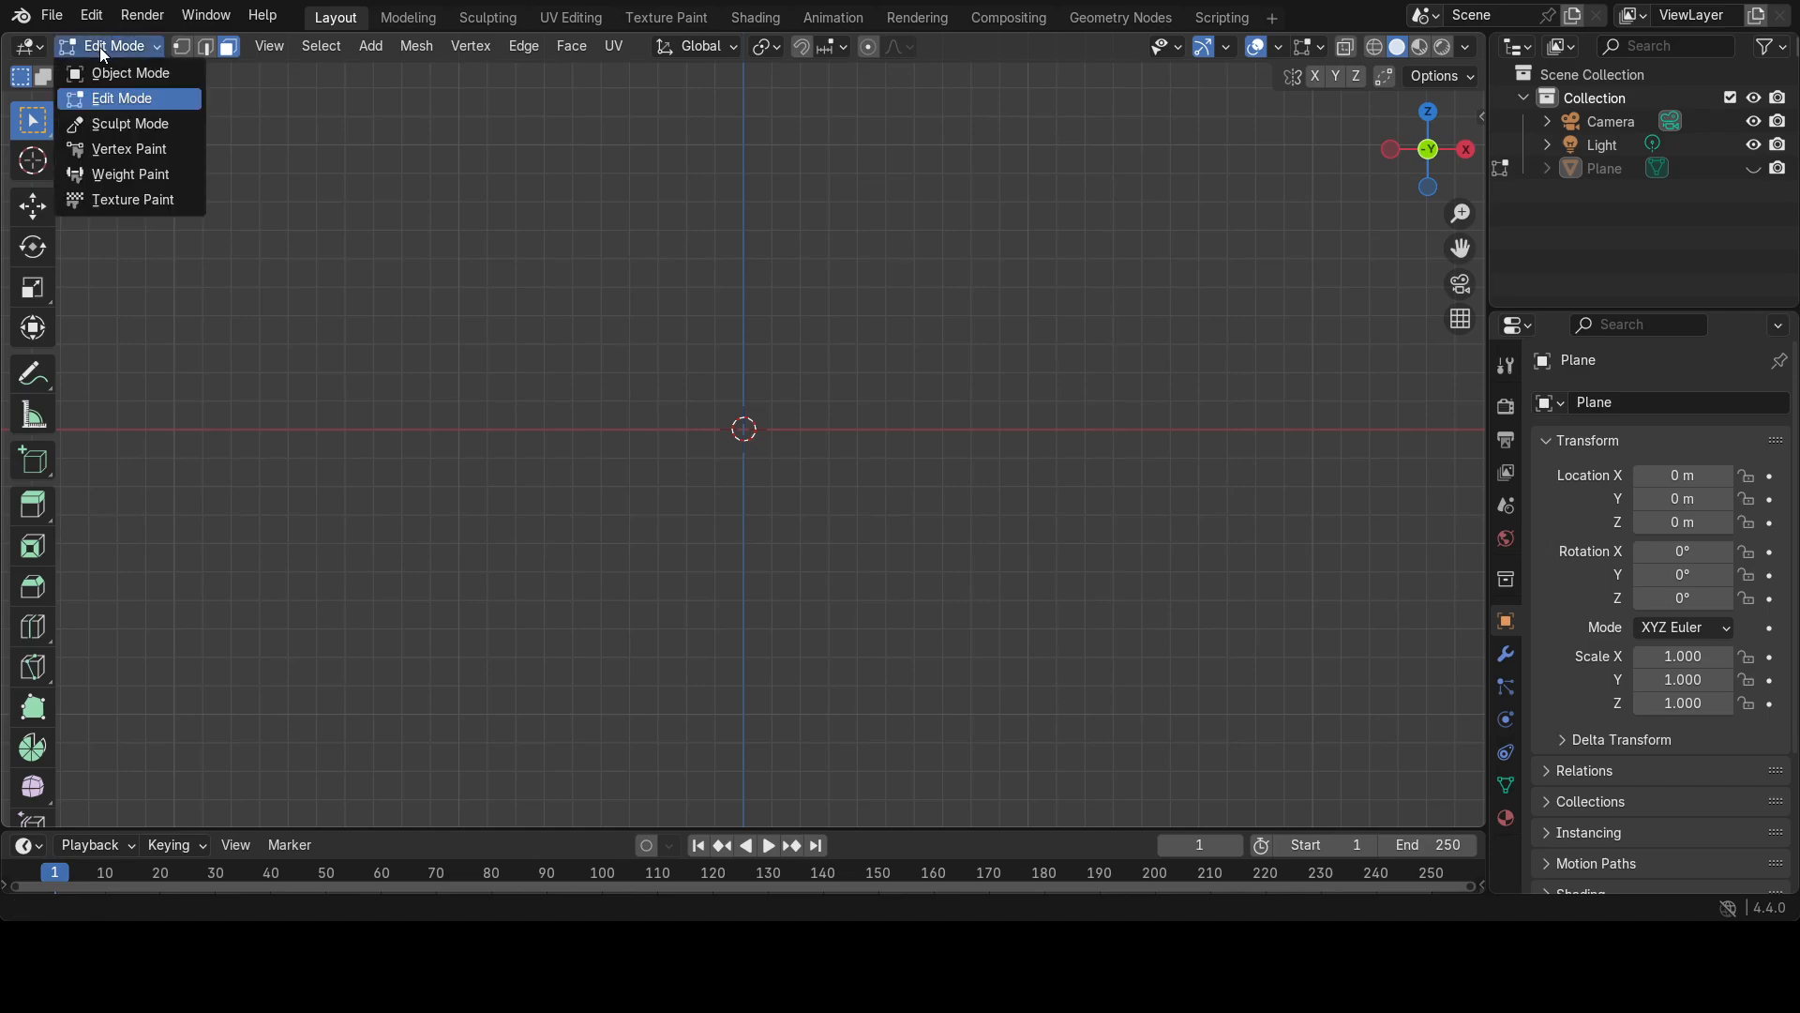
click(116, 74)
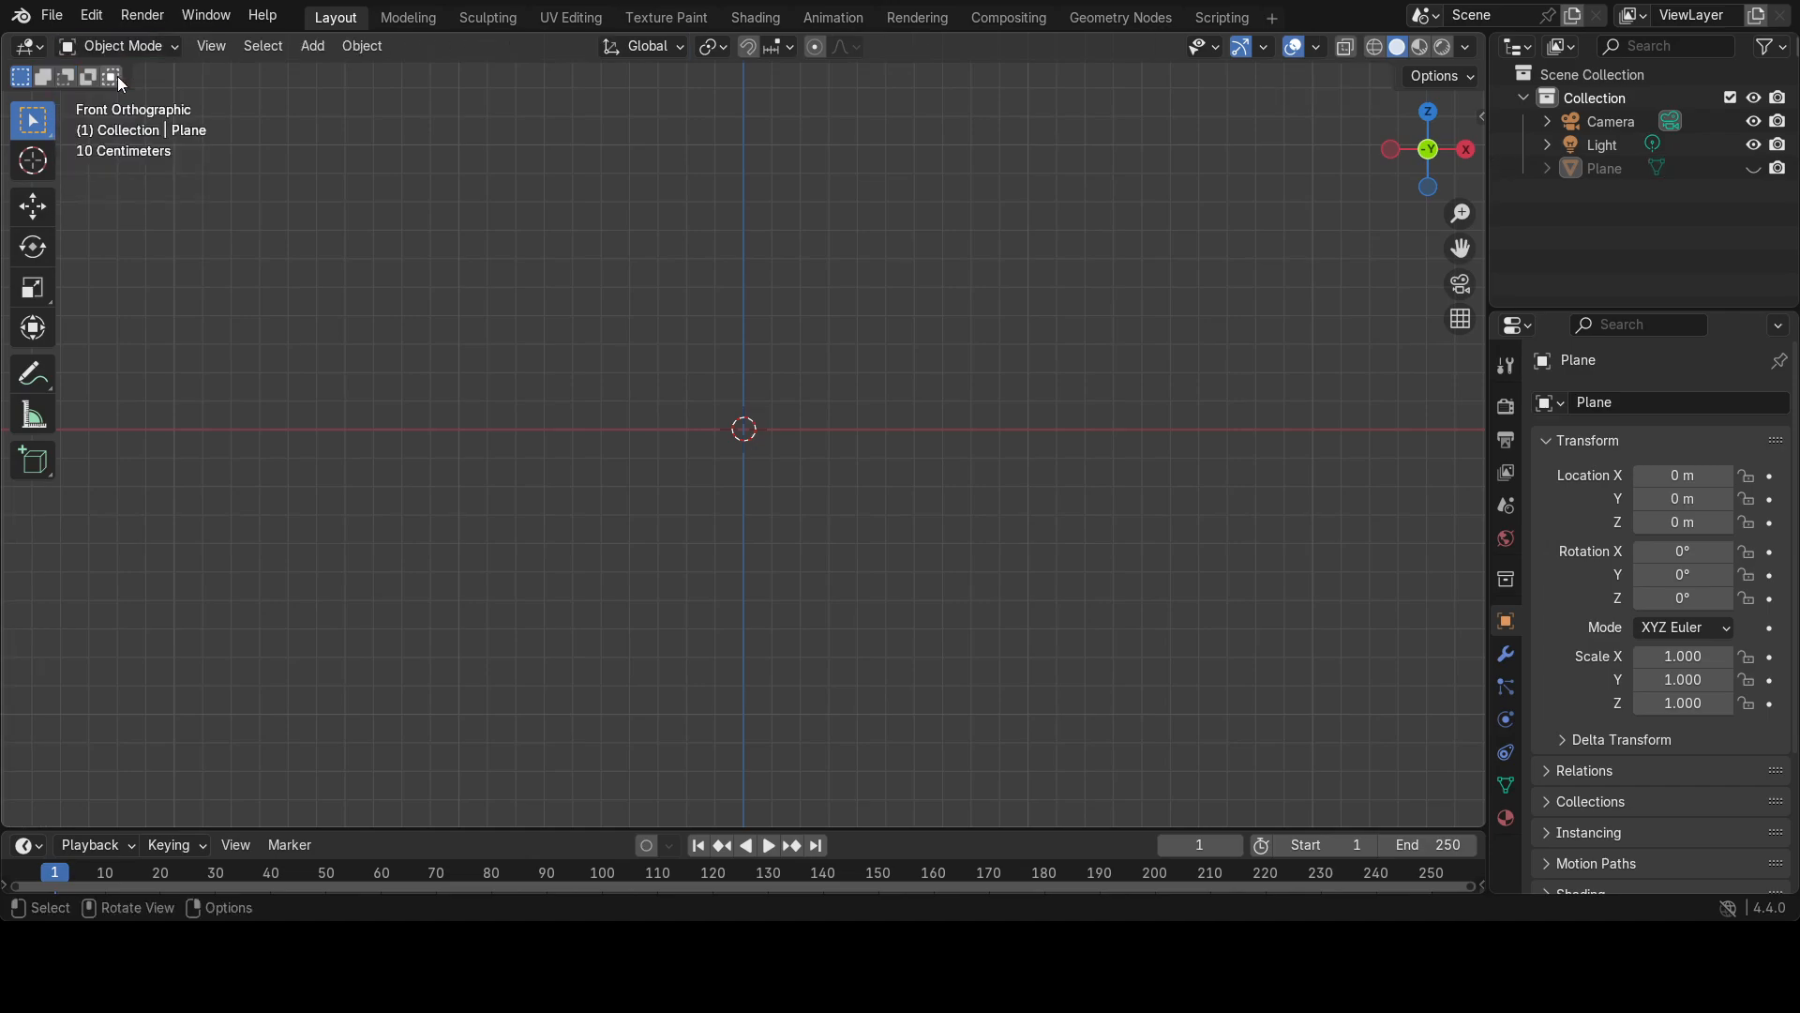
Add the front-view chair photo as a reference image facing the front orthographic view.
click(310, 47)
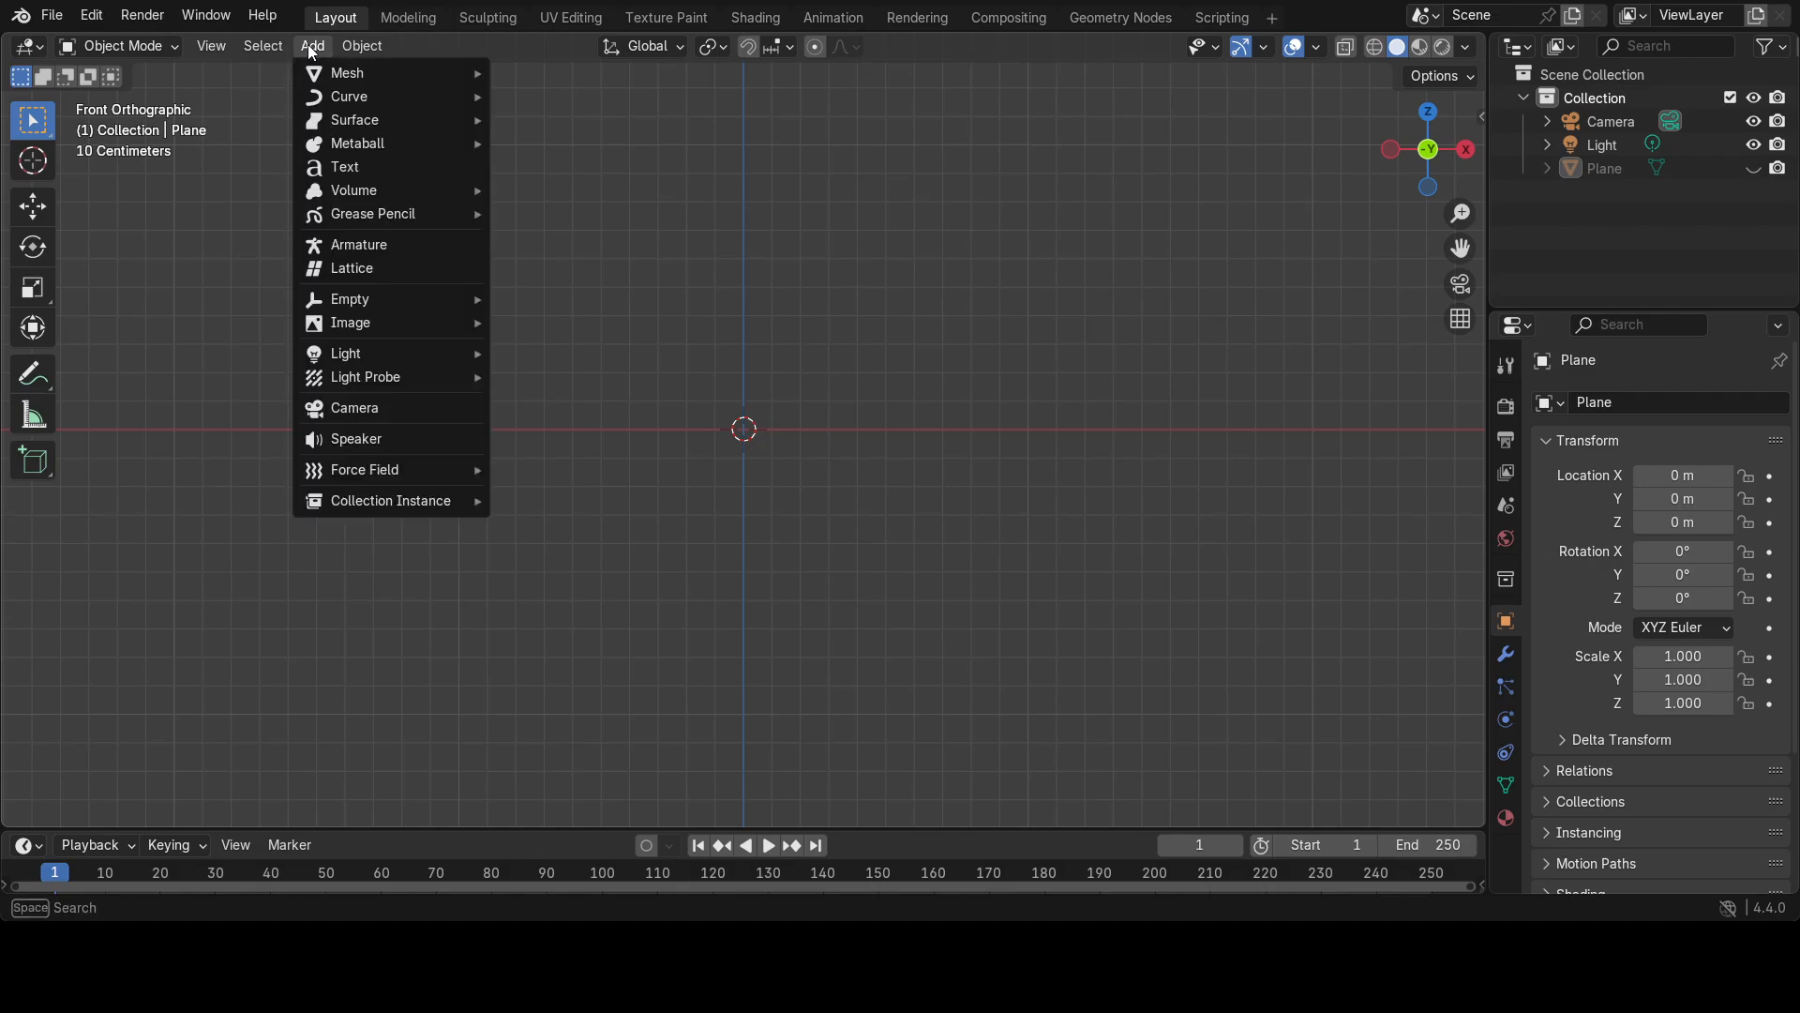
mouse_move(356, 323)
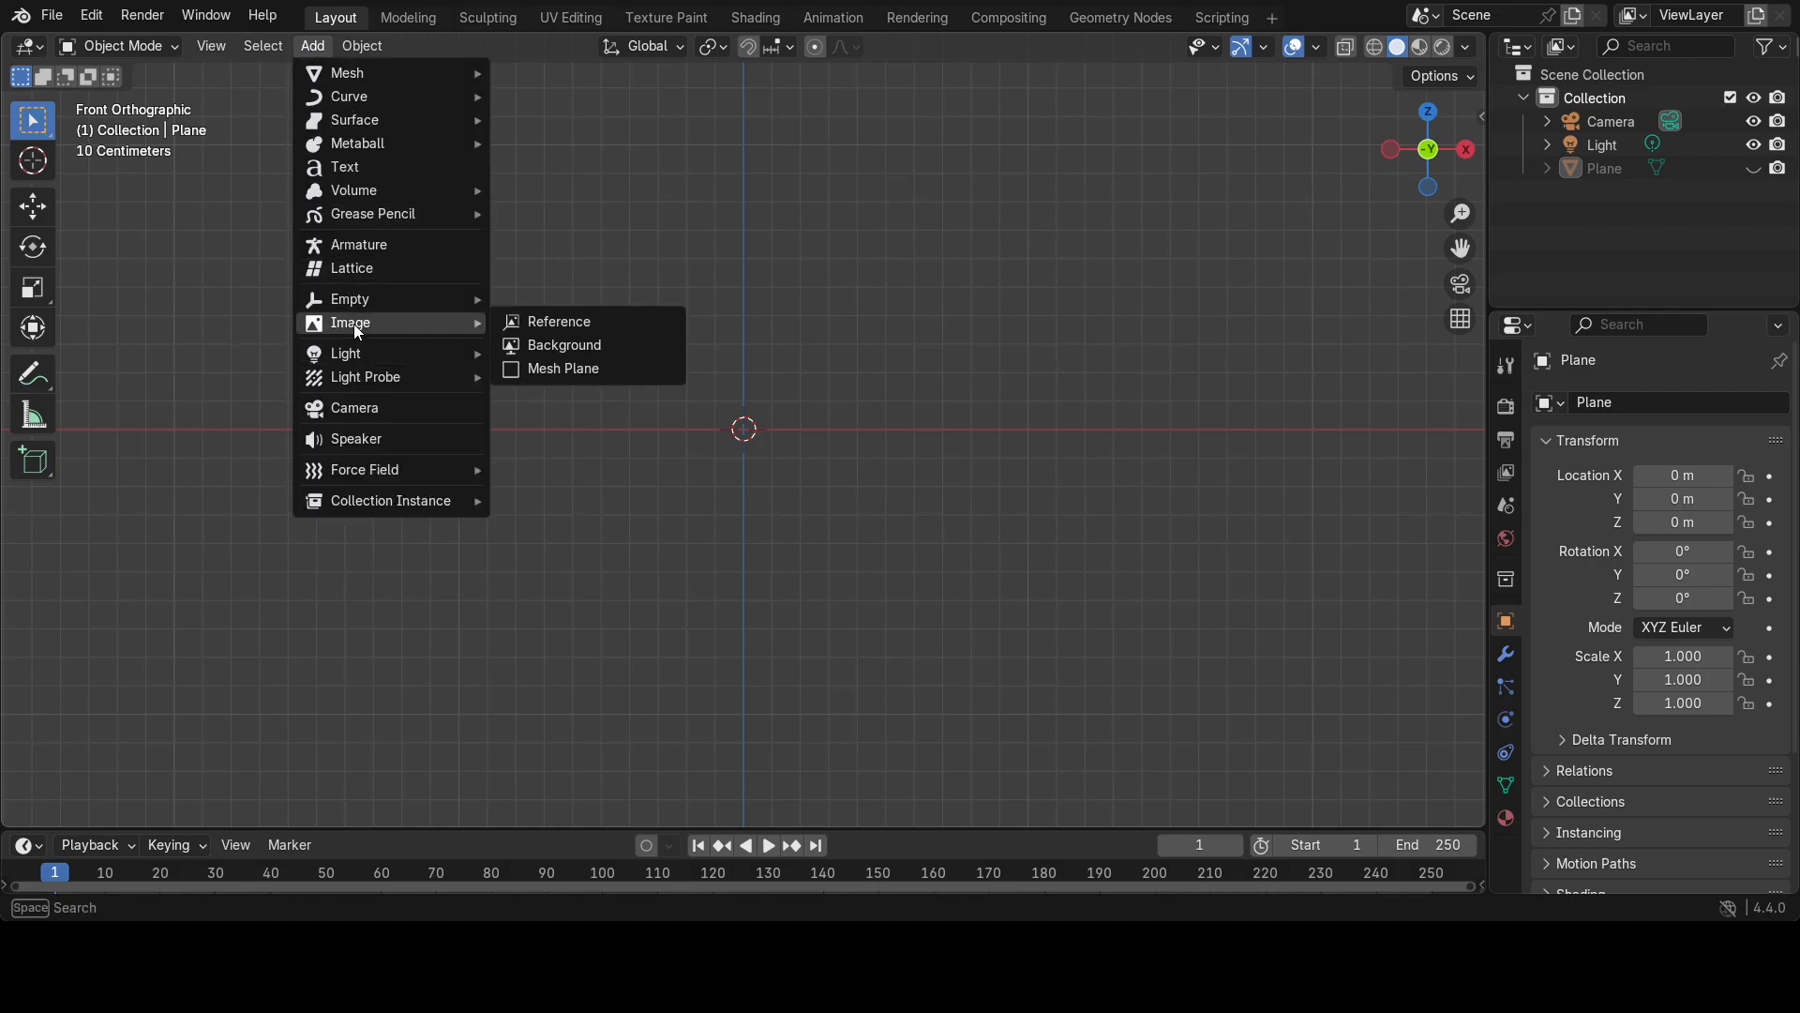
click(577, 323)
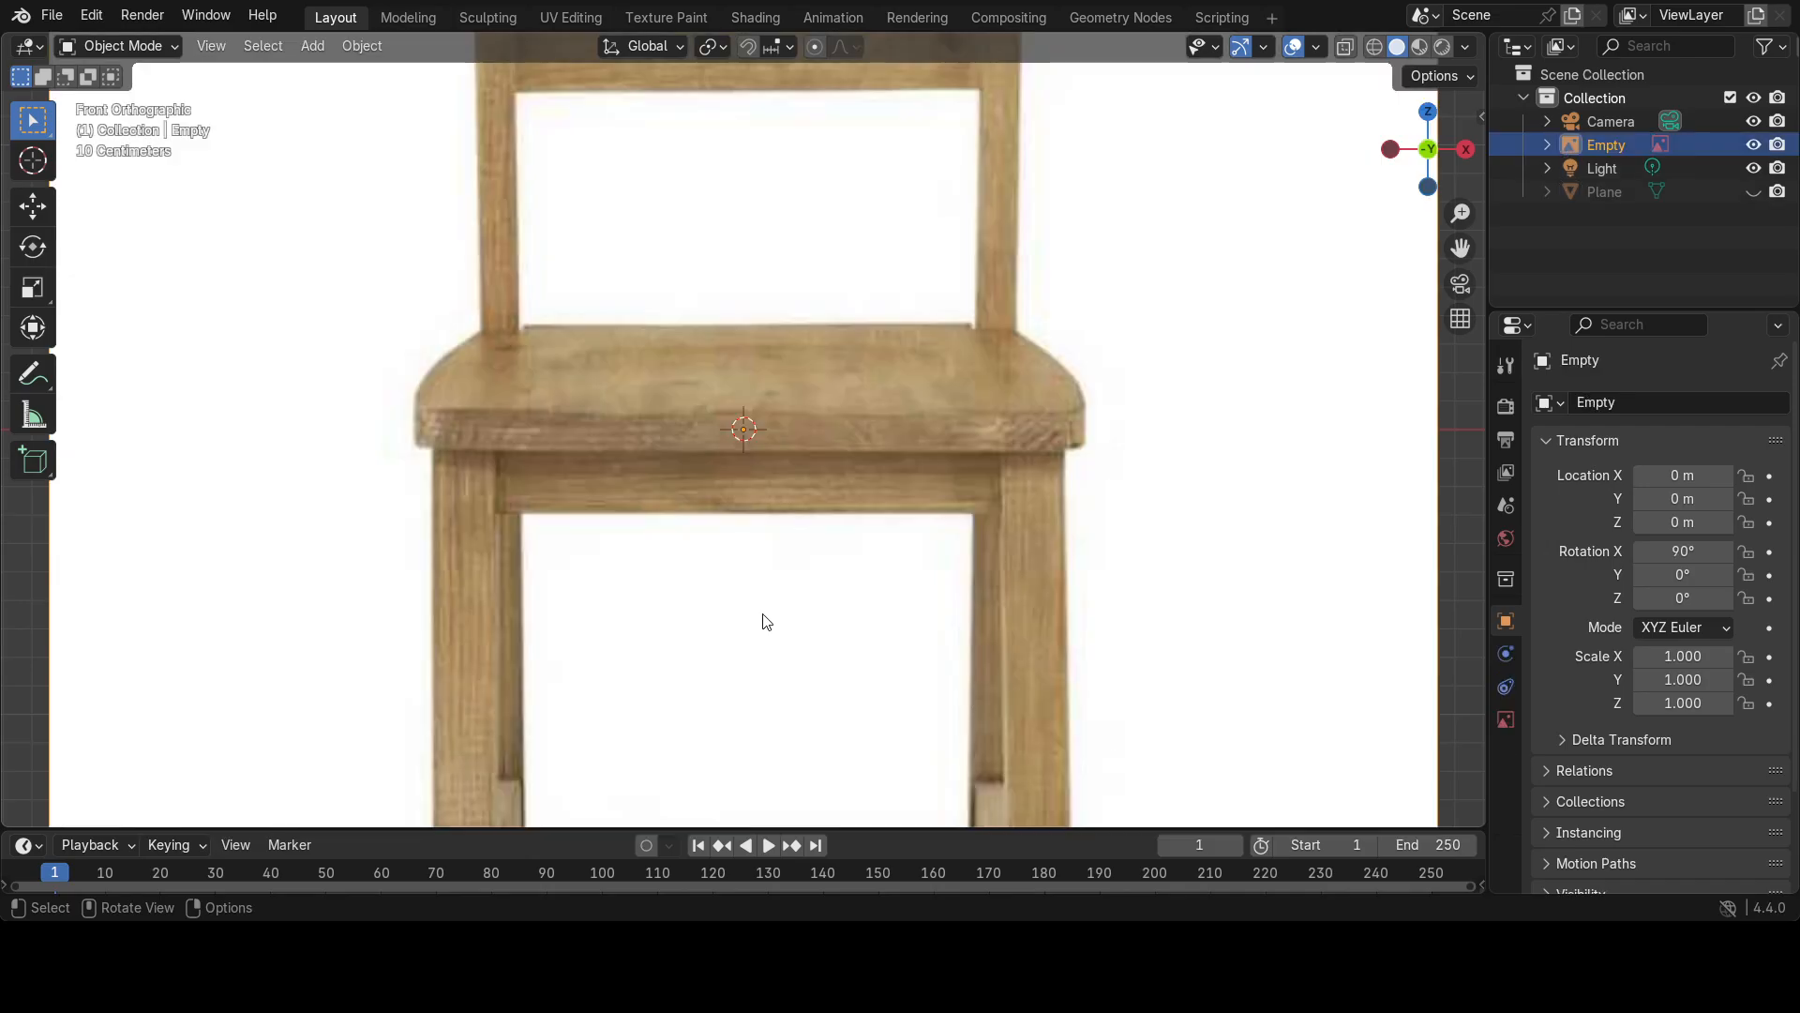
scroll(769, 623, down, 1)
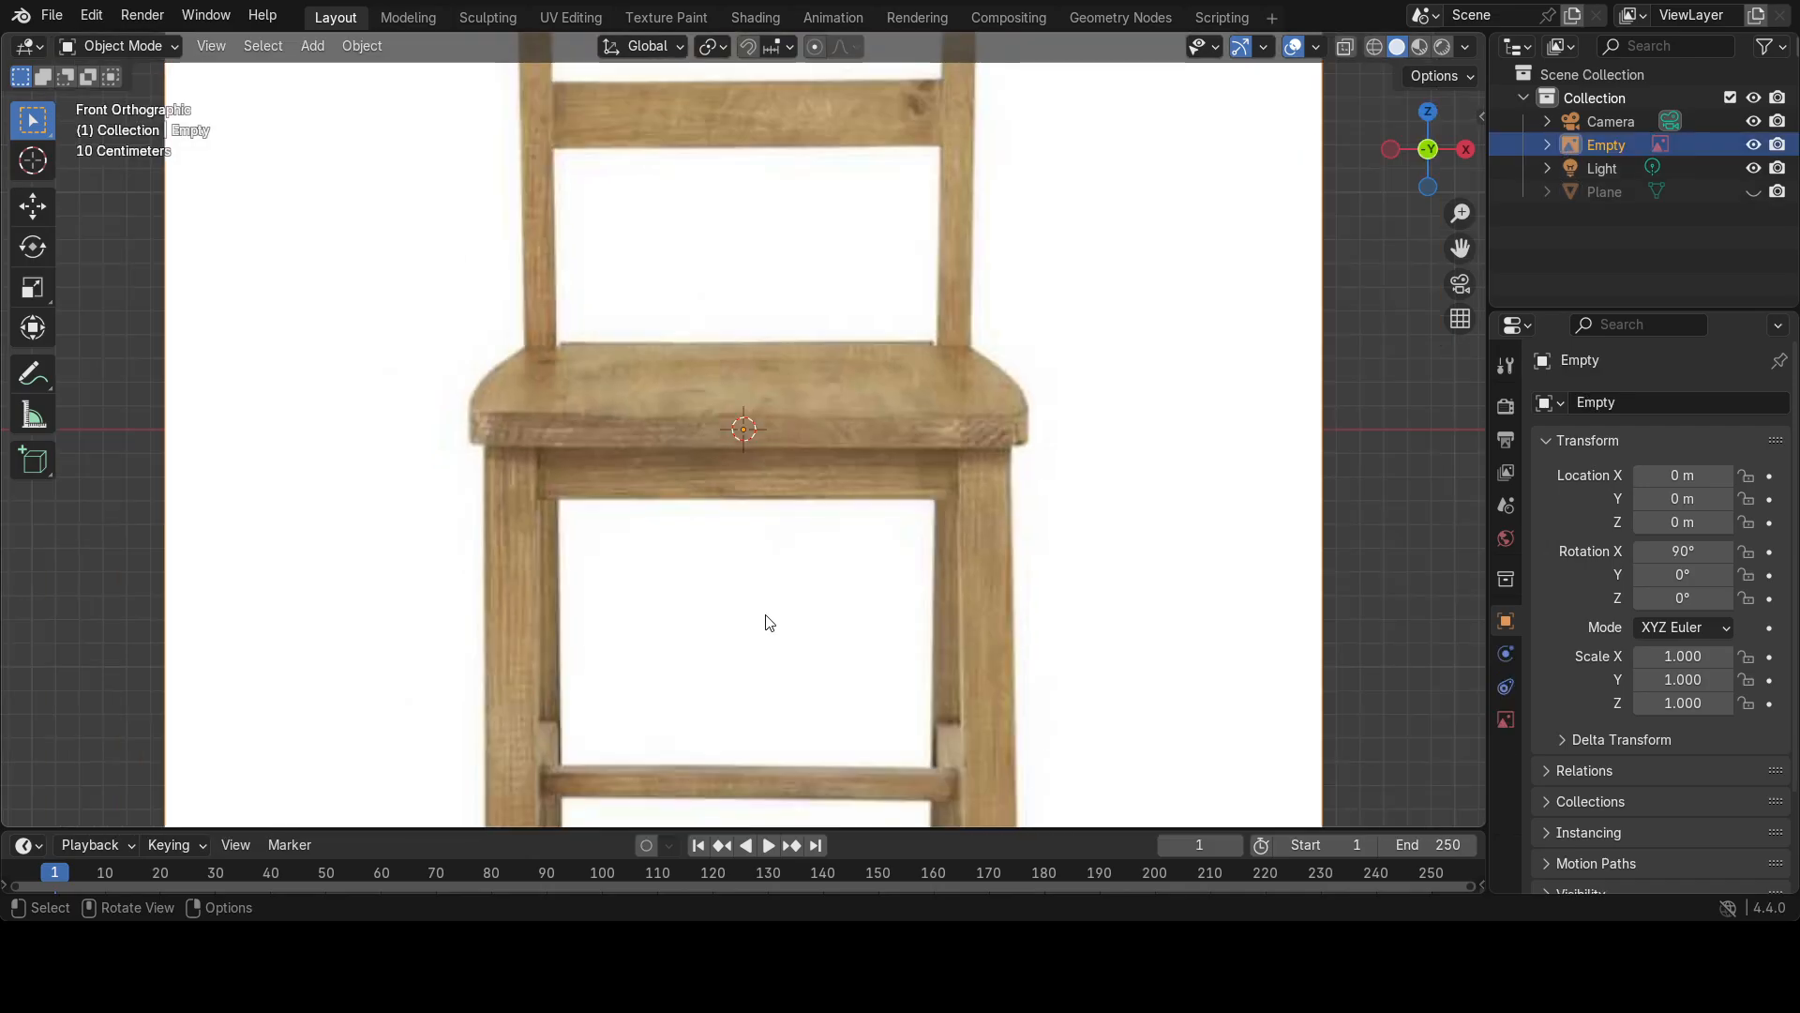
scroll(769, 623, down, 5)
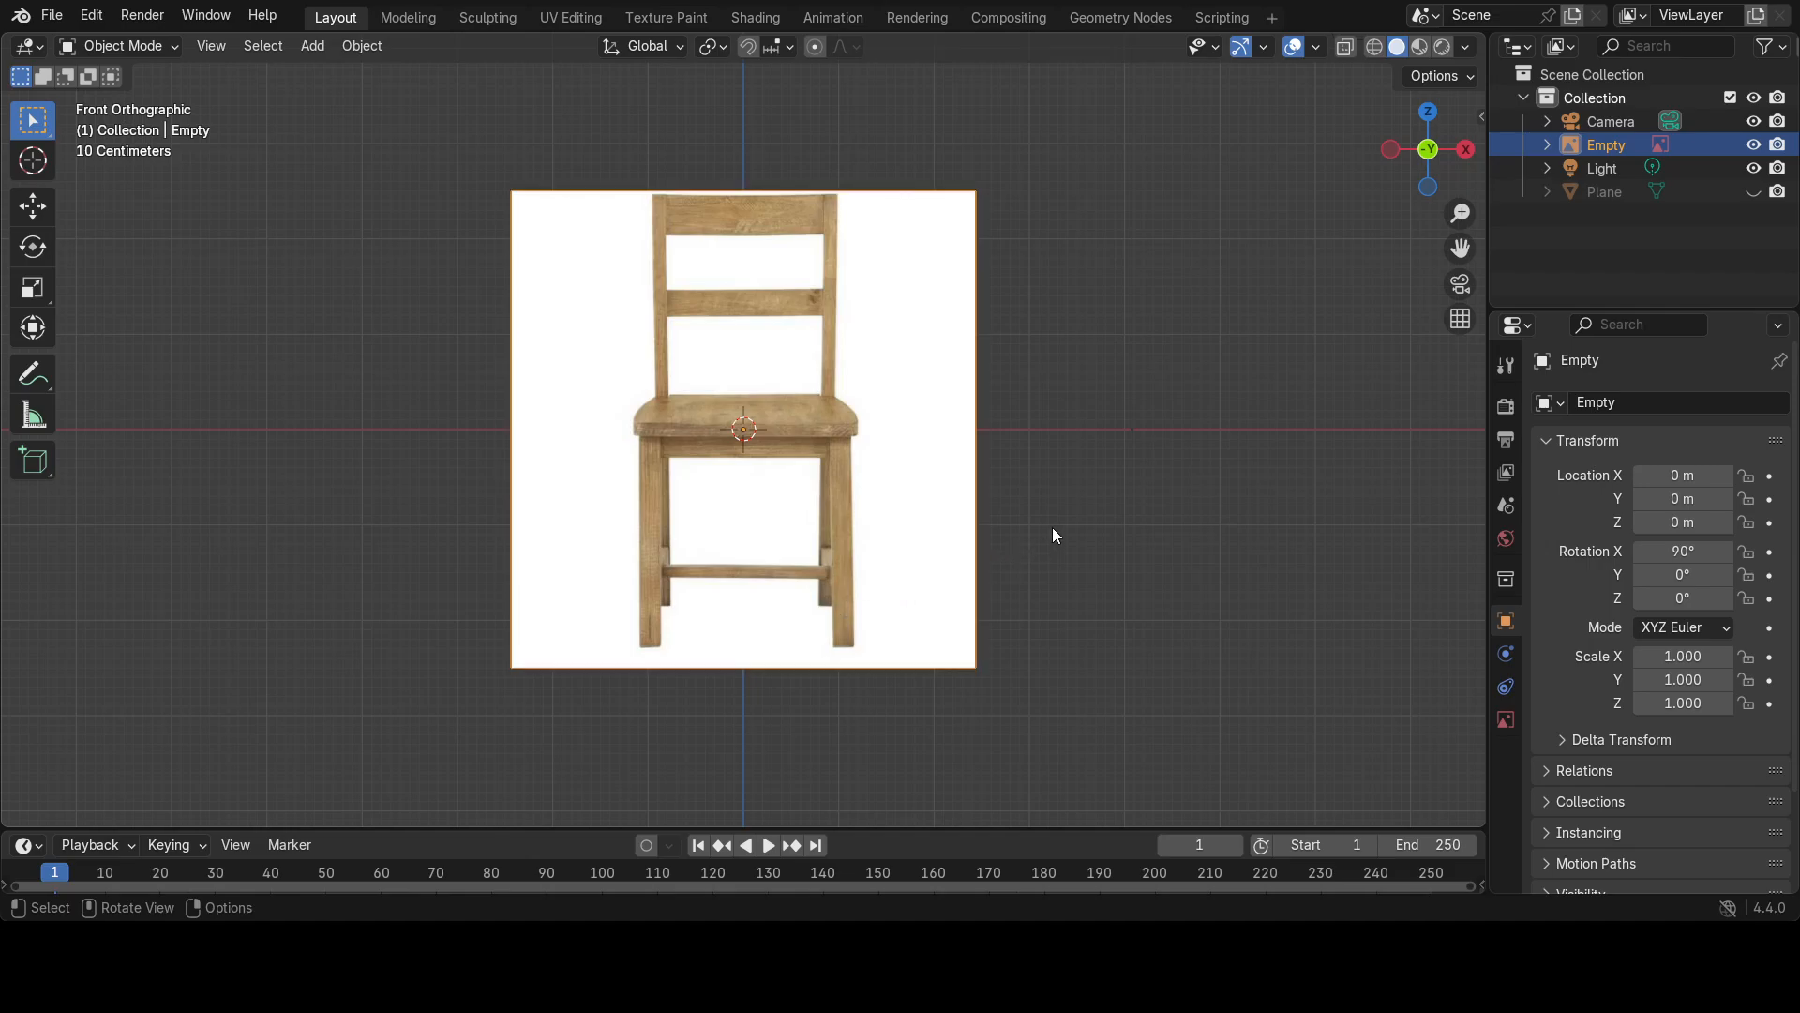
Add the side-view chair photo as a second reference image, aligned to the left orthographic view.
middle_drag(1053, 533, 928, 579)
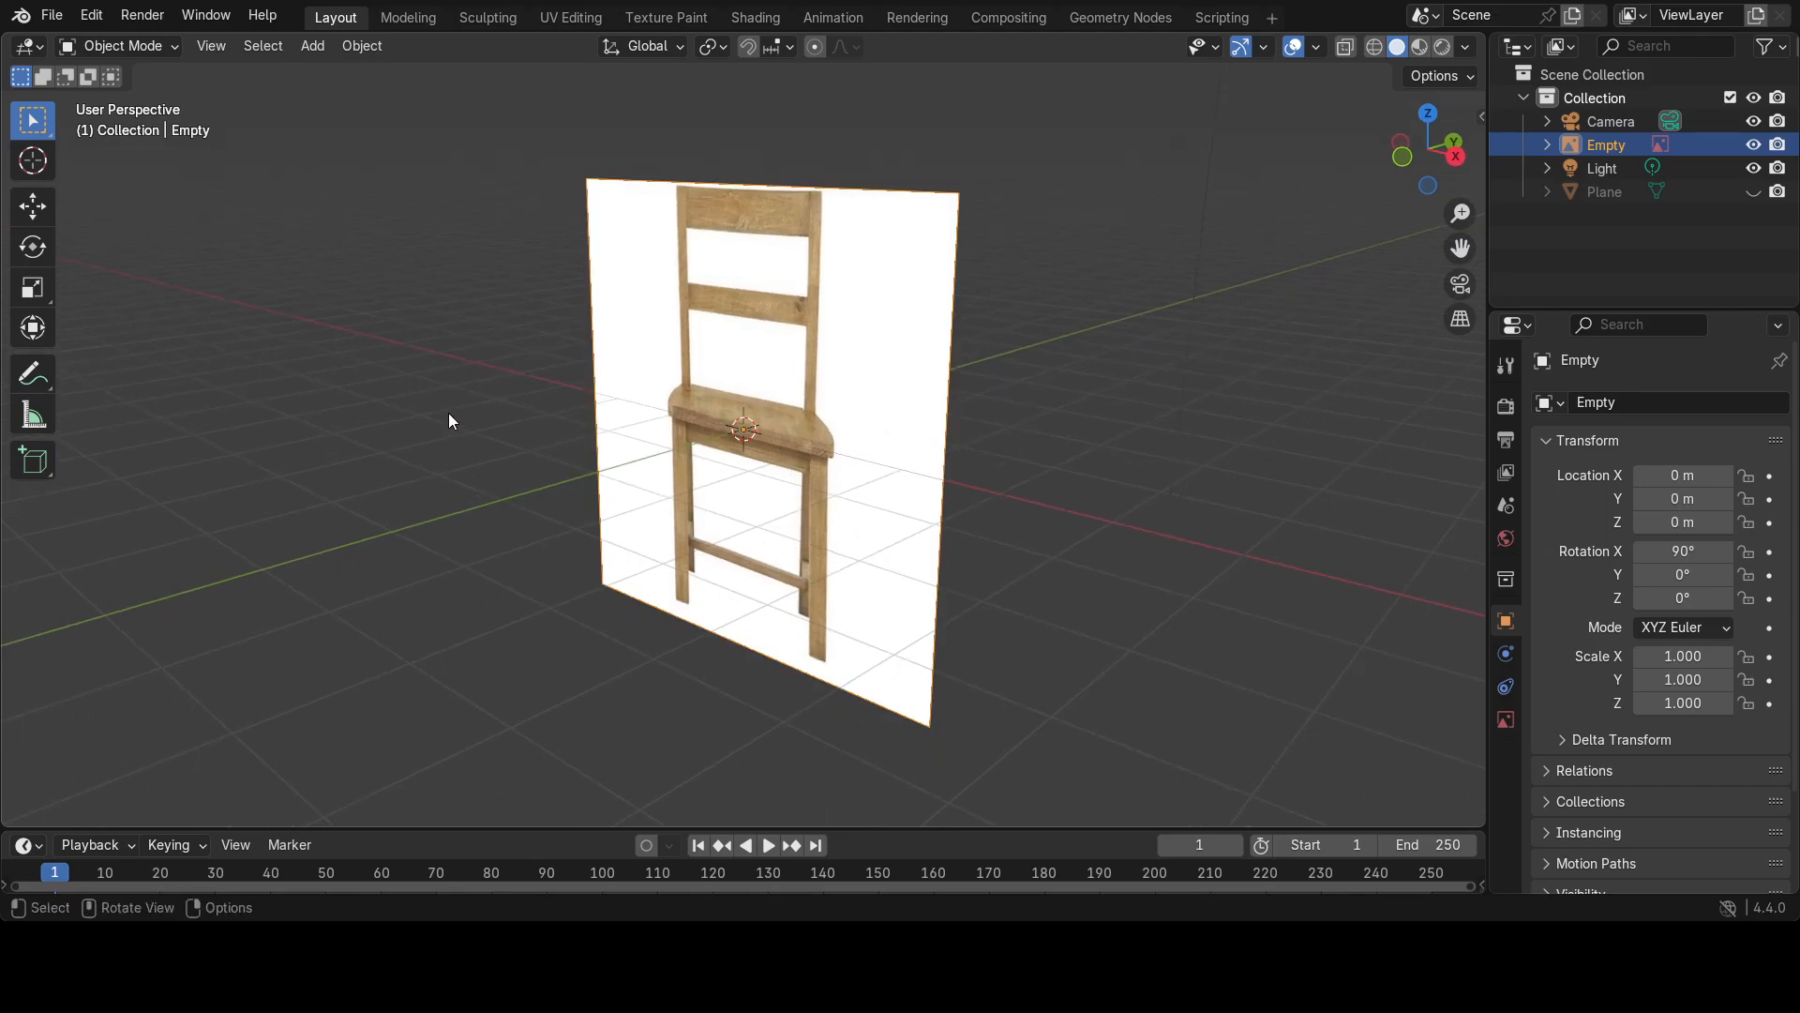
key(grave)
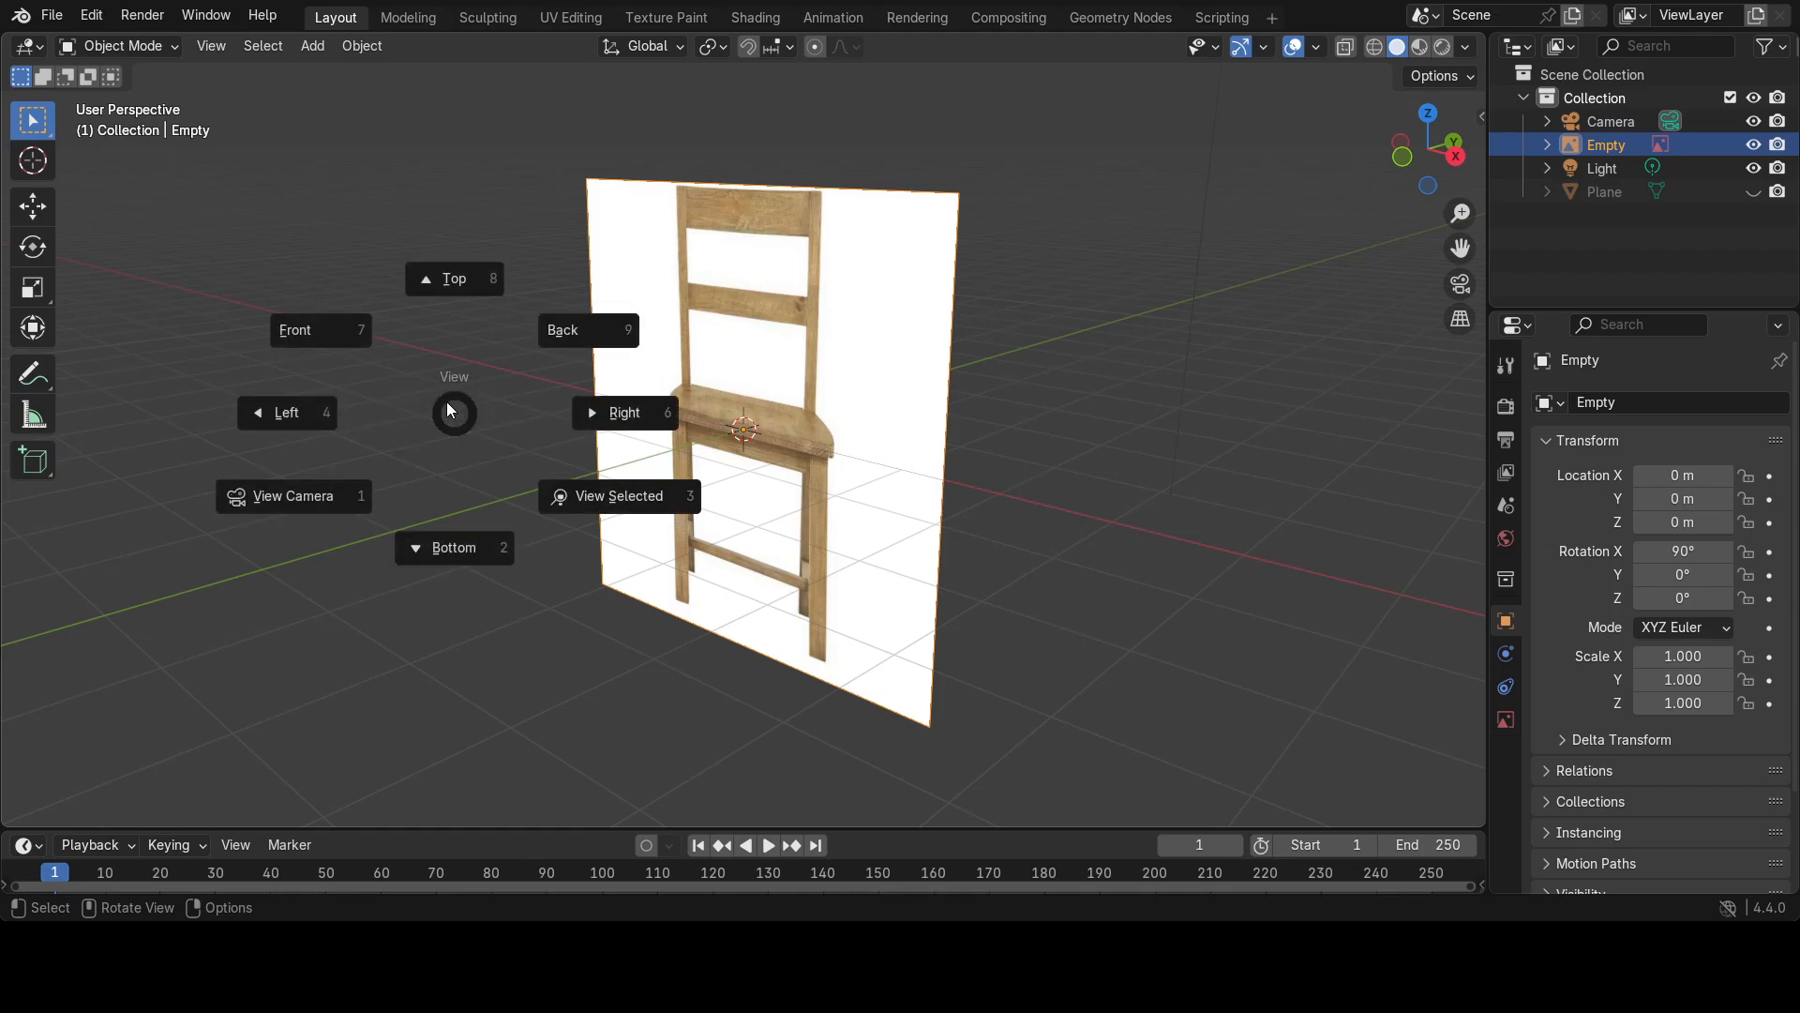
click(298, 415)
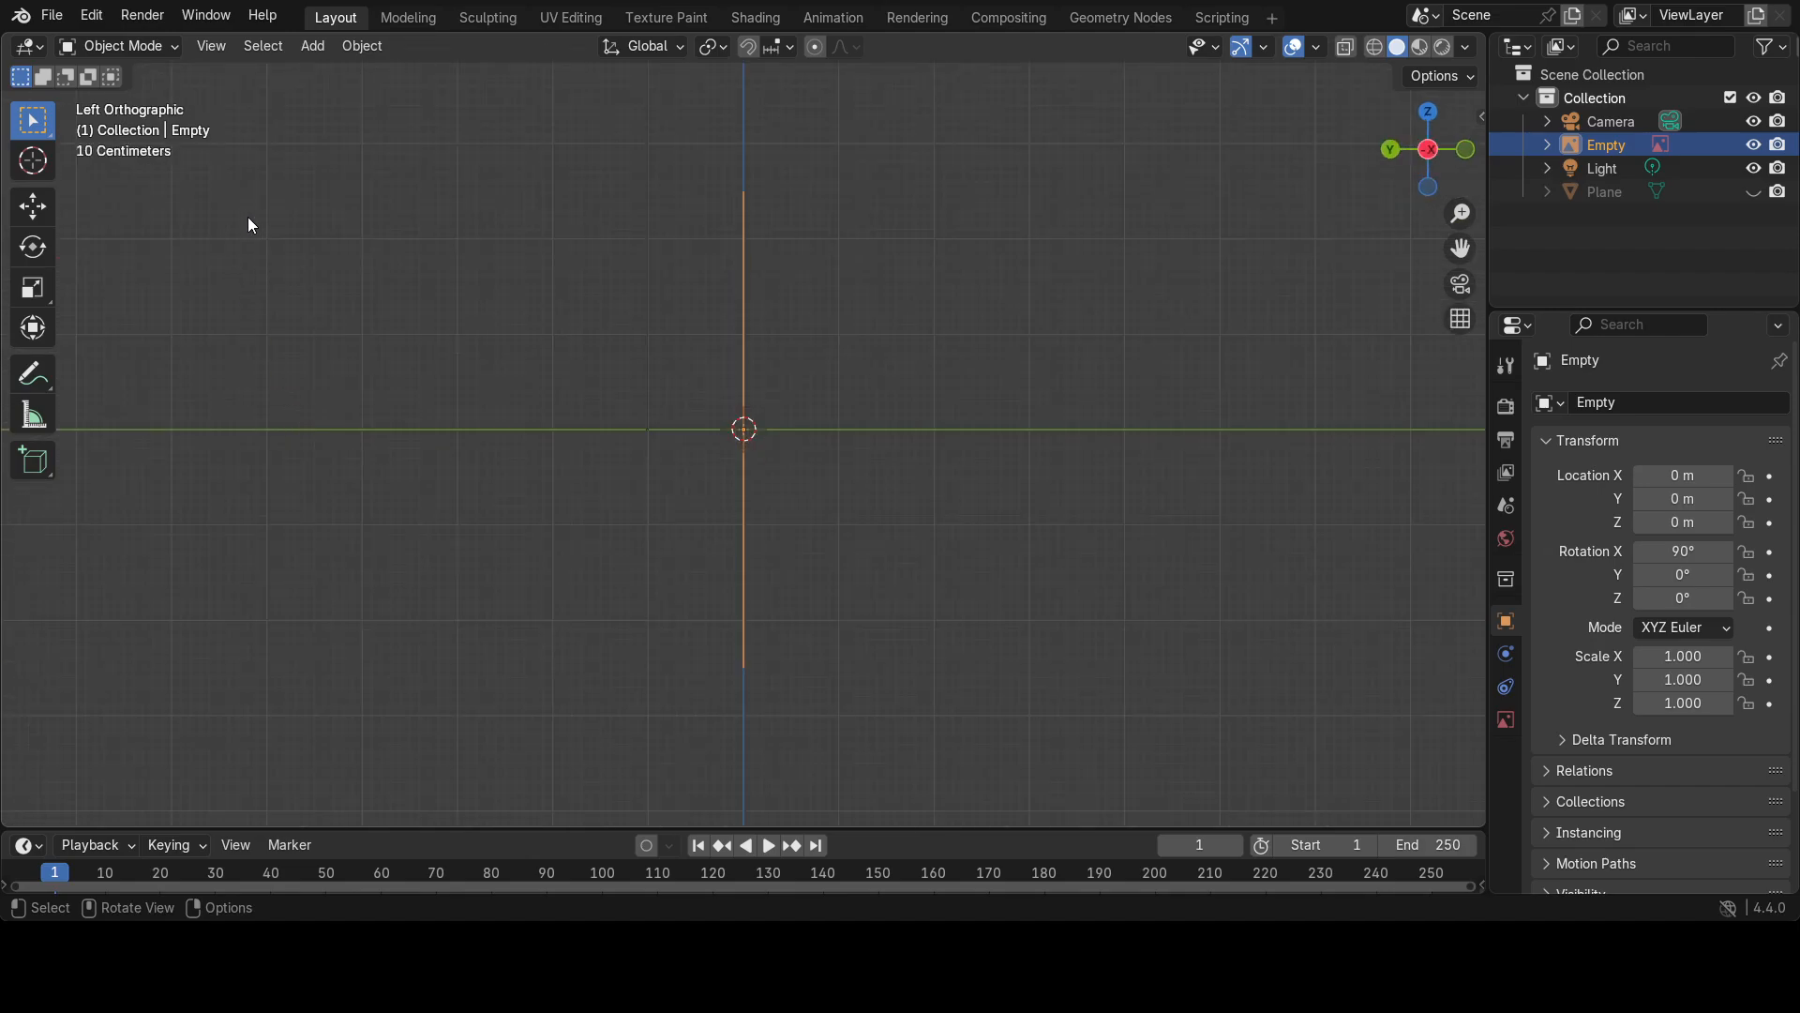
click(305, 52)
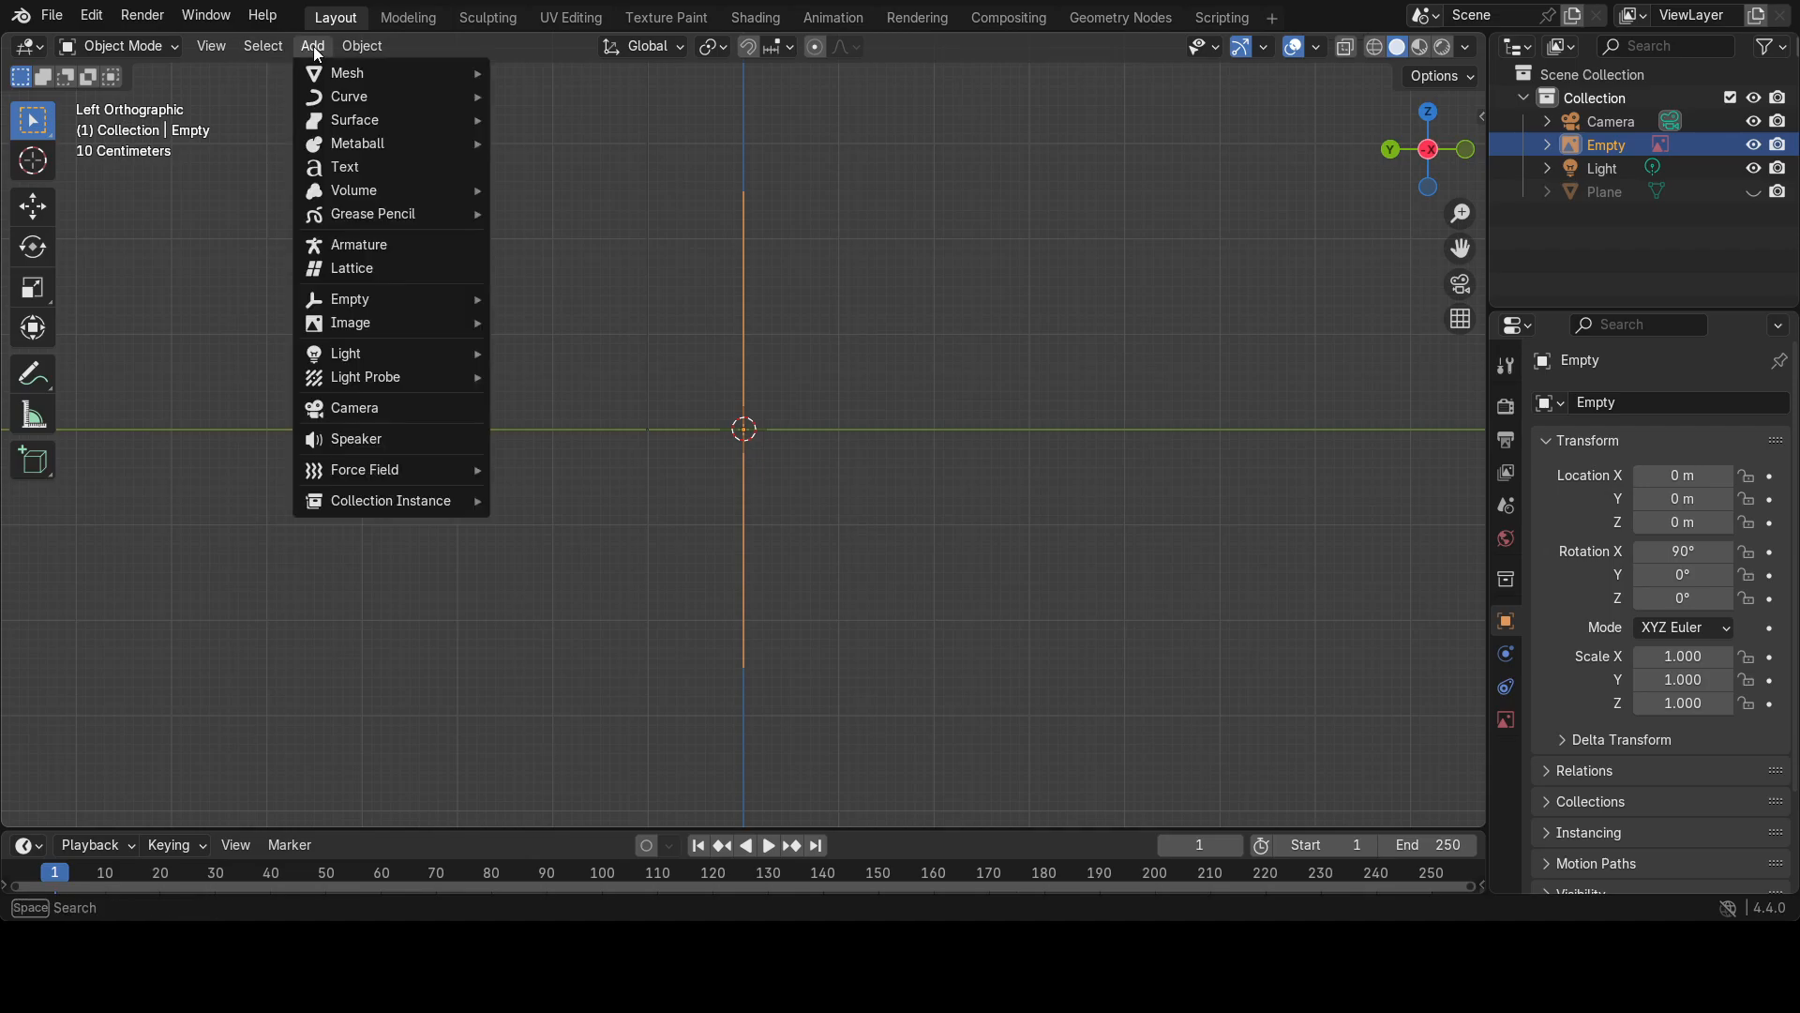
mouse_move(363, 325)
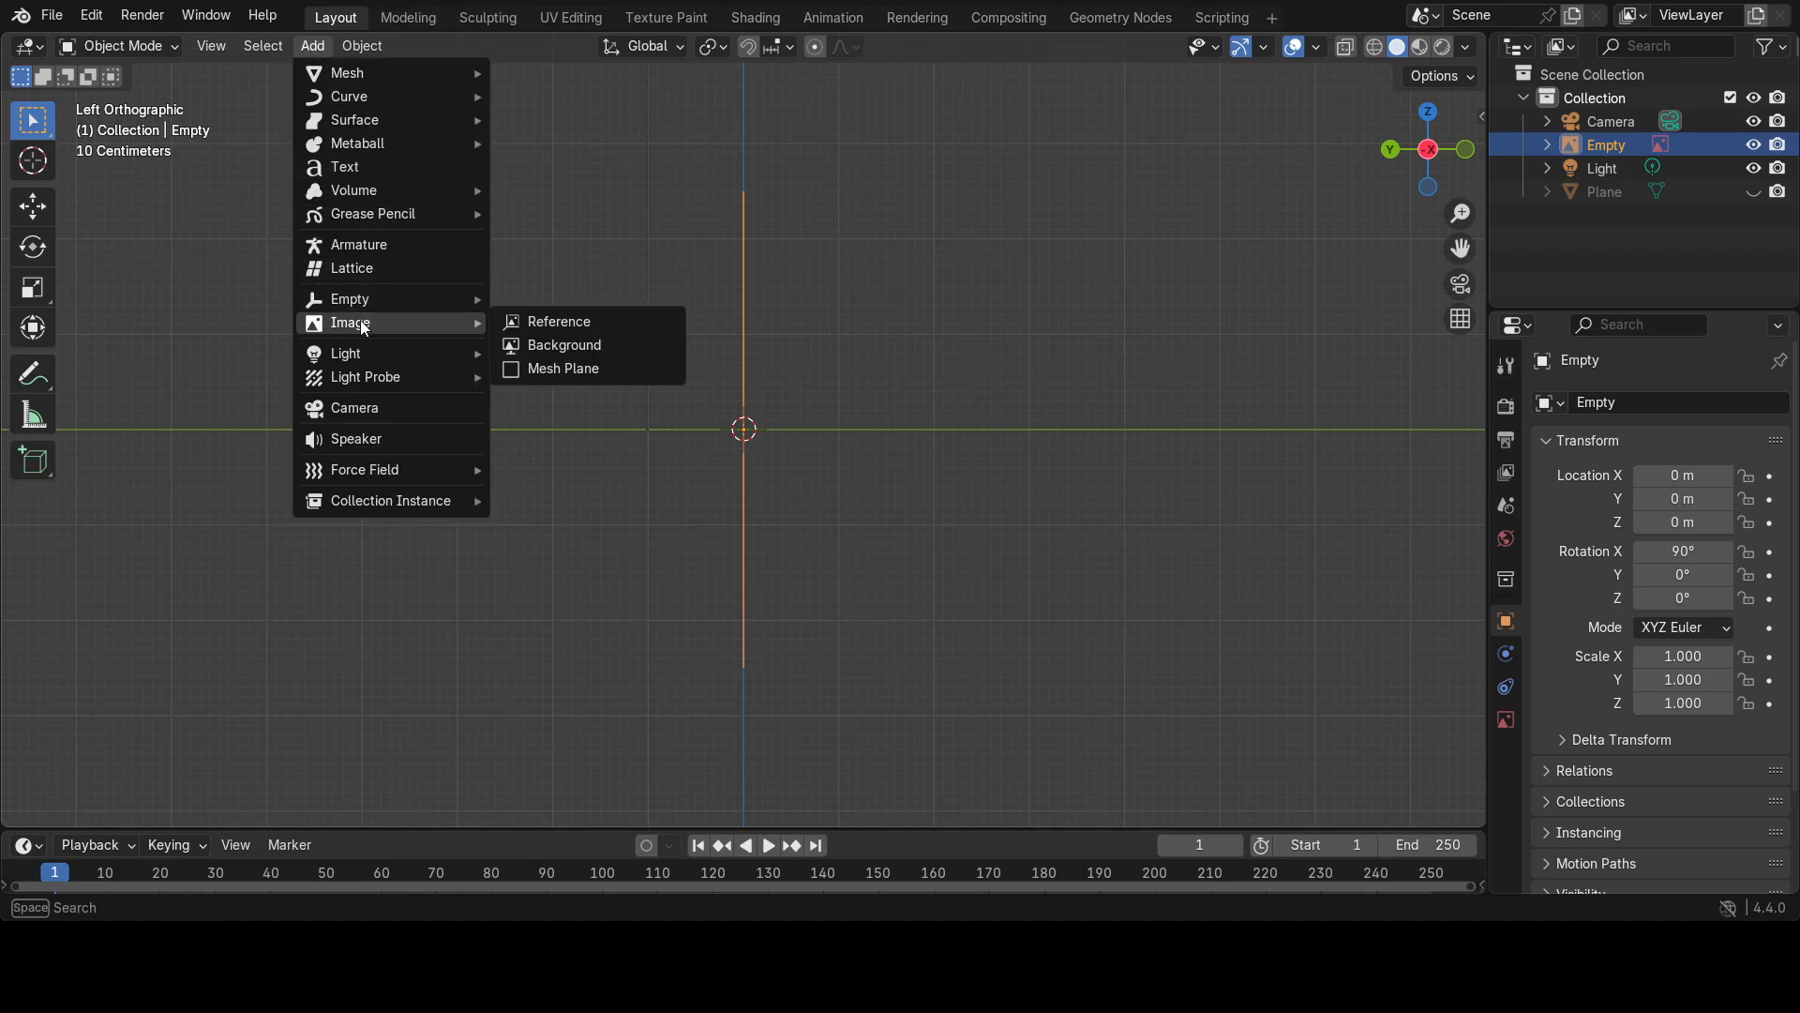
click(591, 328)
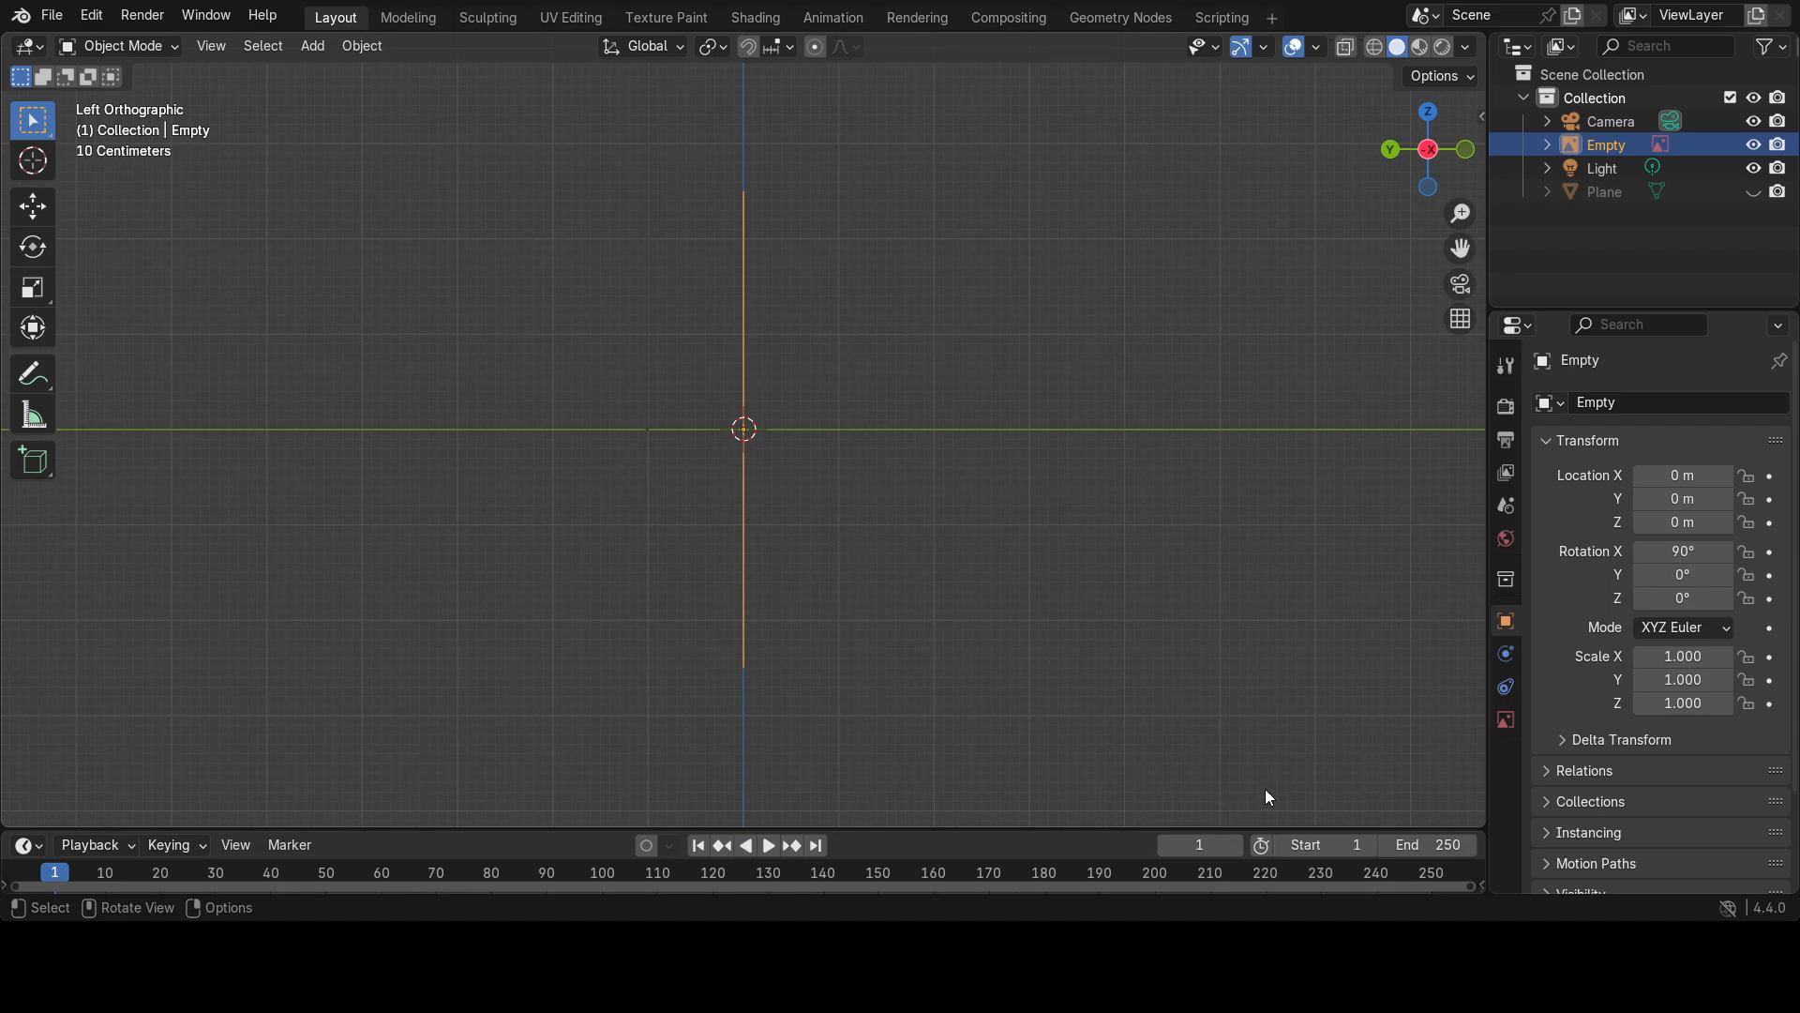
key(ctrl+v)
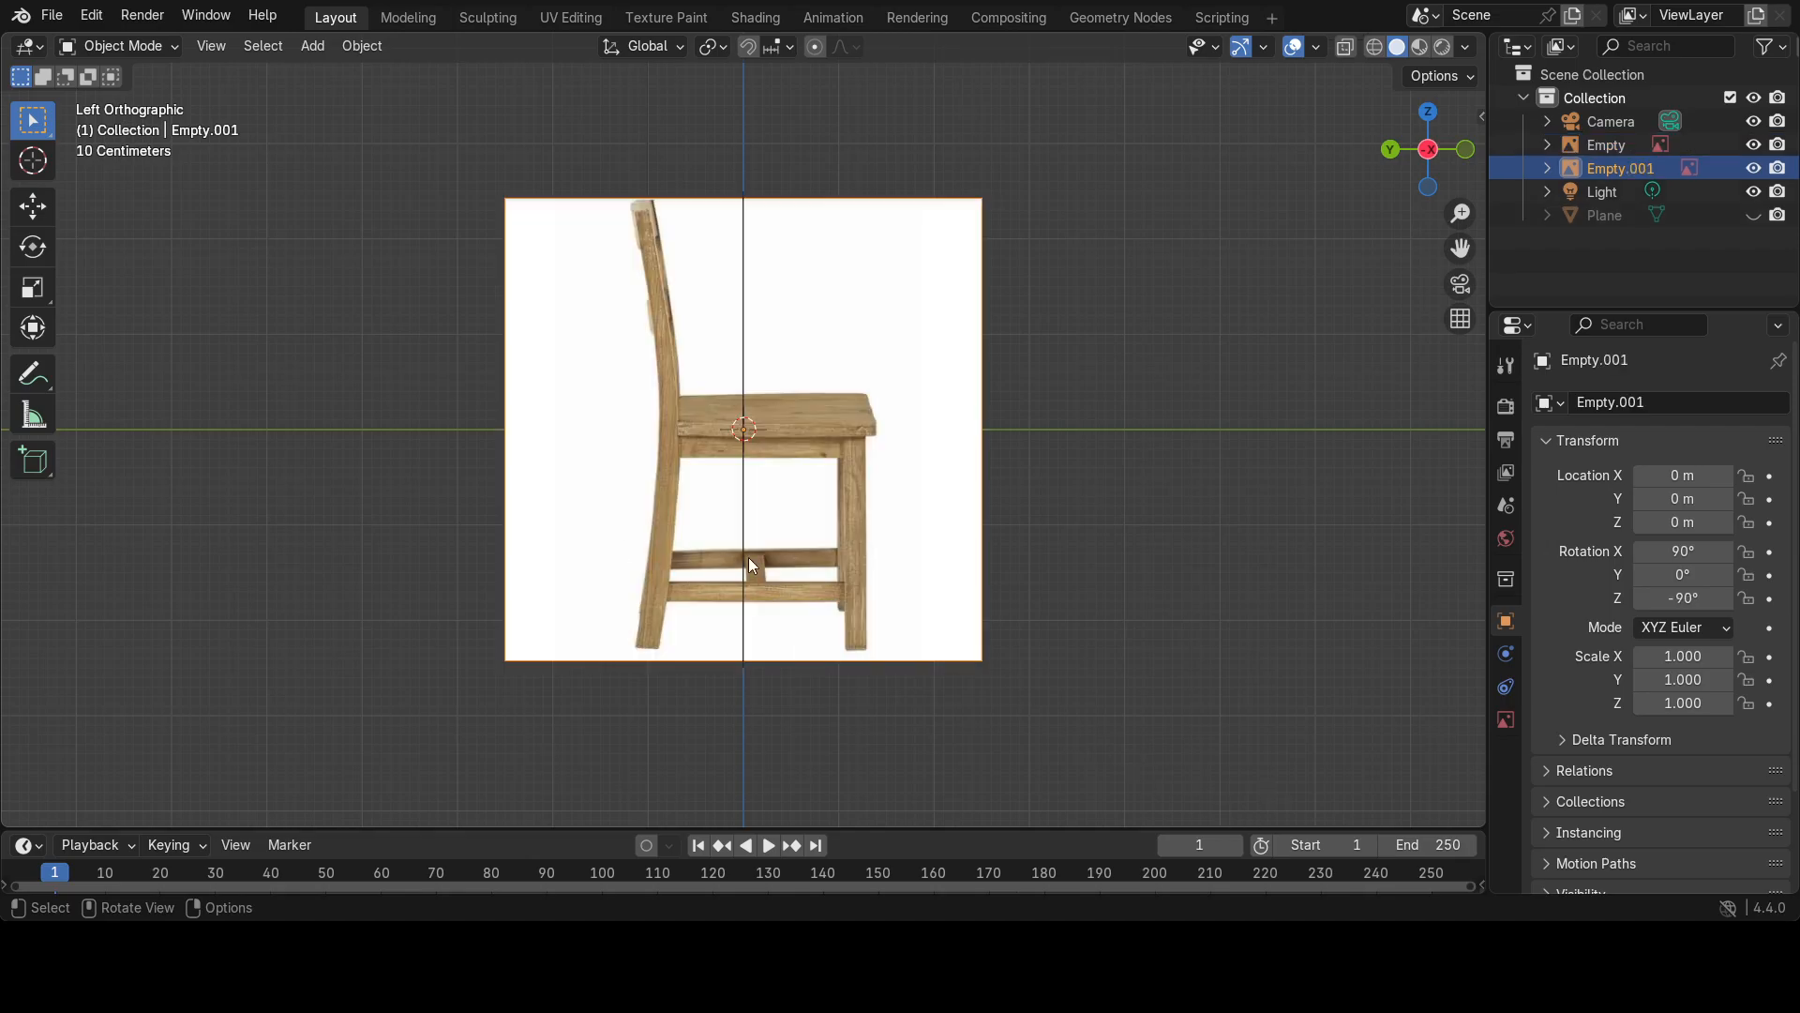
Unhide the subdivided plane and view it together with both chair reference images in perspective.
middle_drag(1048, 523, 679, 561)
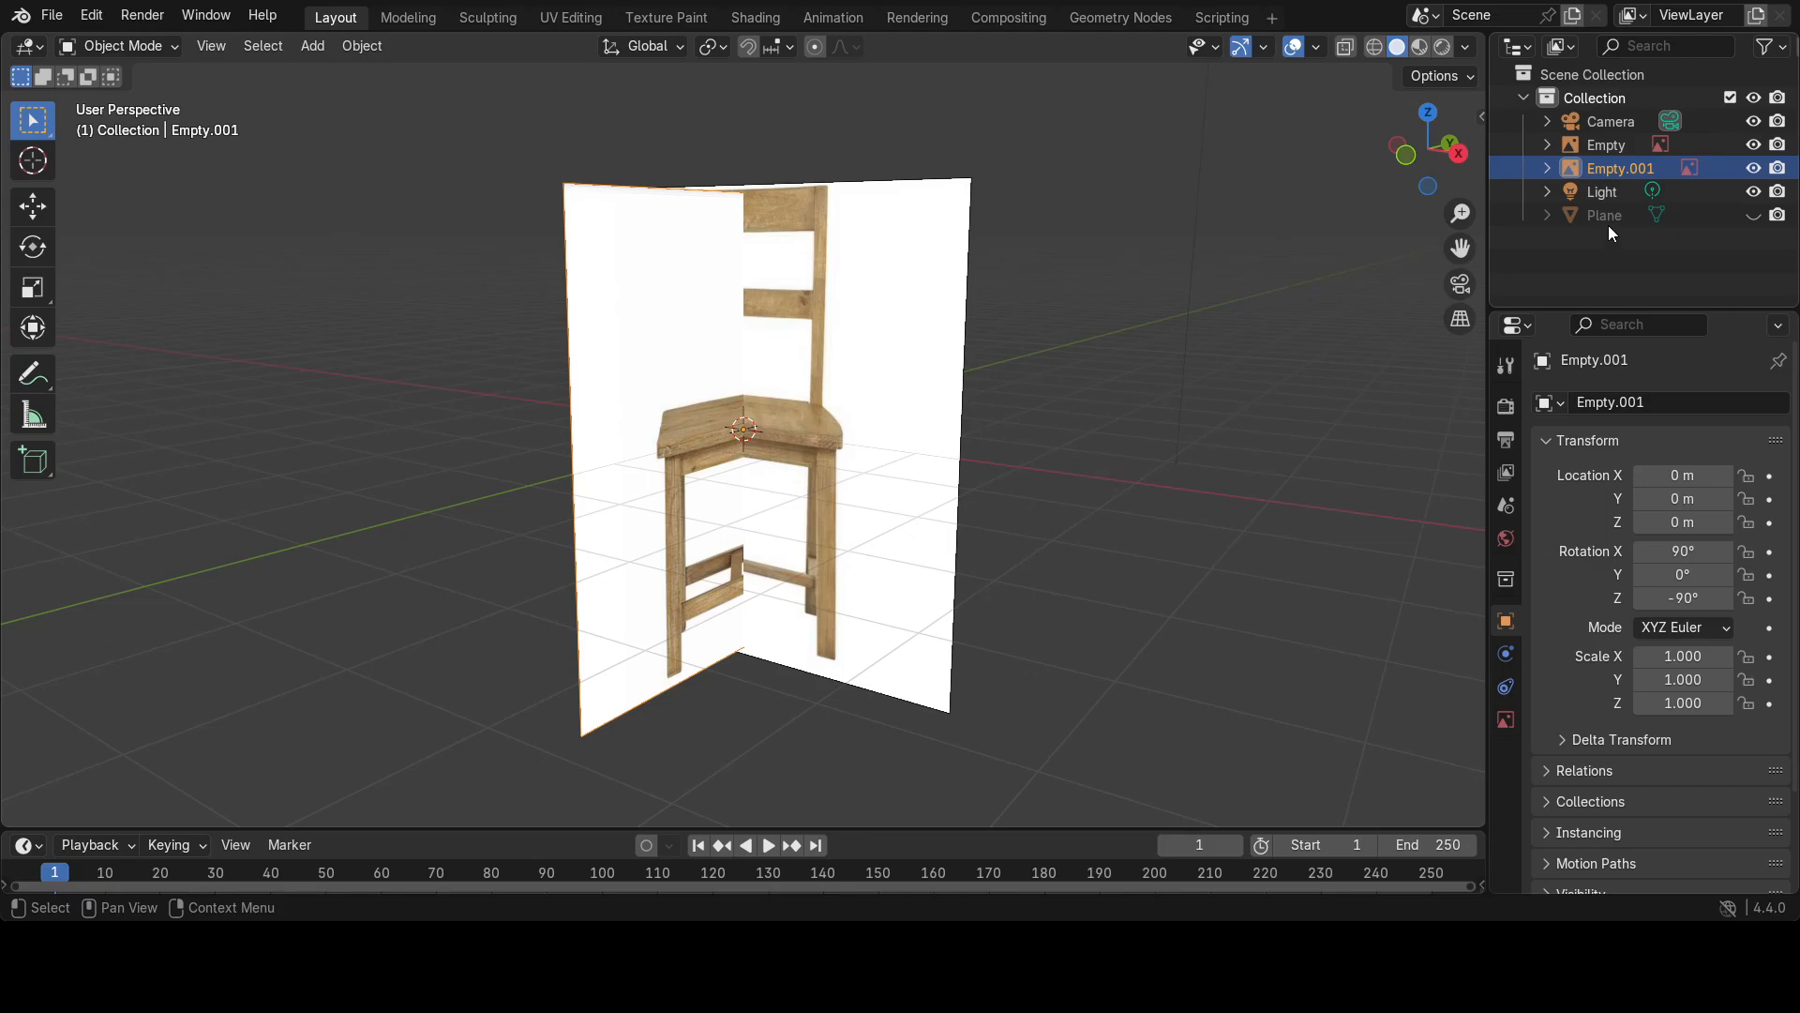
click(1753, 214)
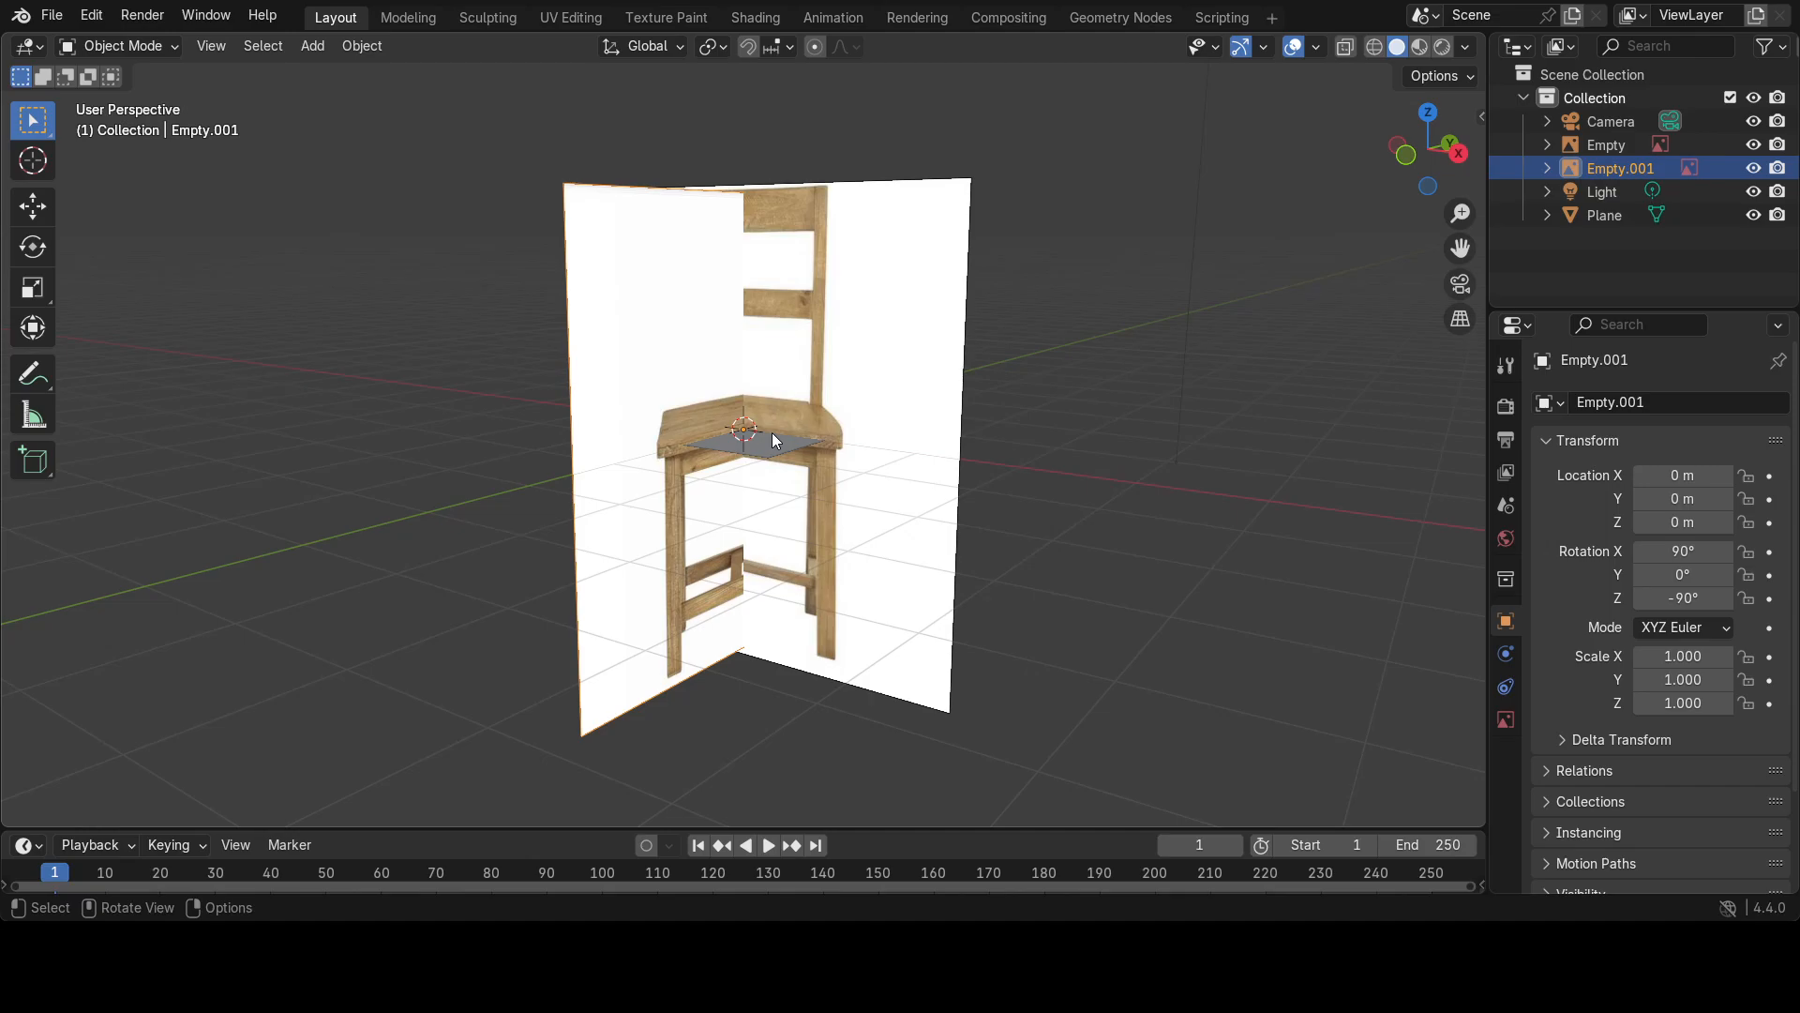
middle_drag(788, 473, 755, 506)
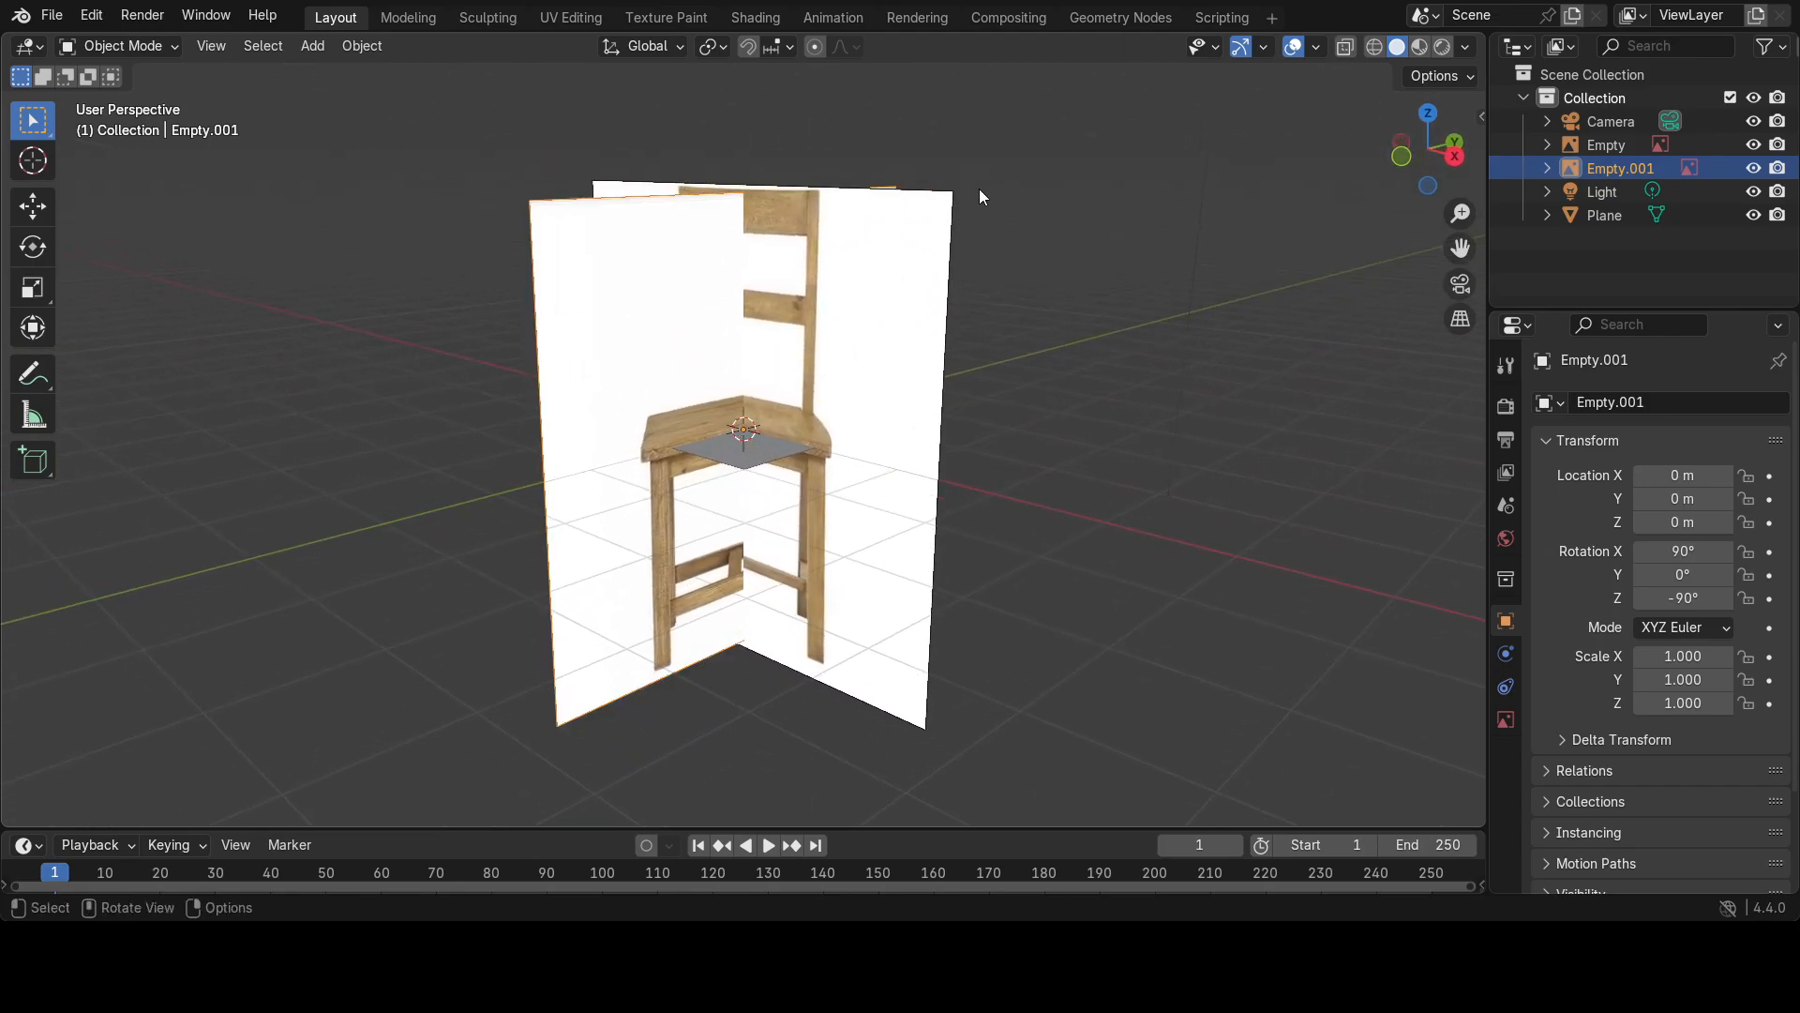
Move the front chair reference back about 4.52 m along Y and the side reference about -2.85 m along X, clear of the plane.
click(929, 235)
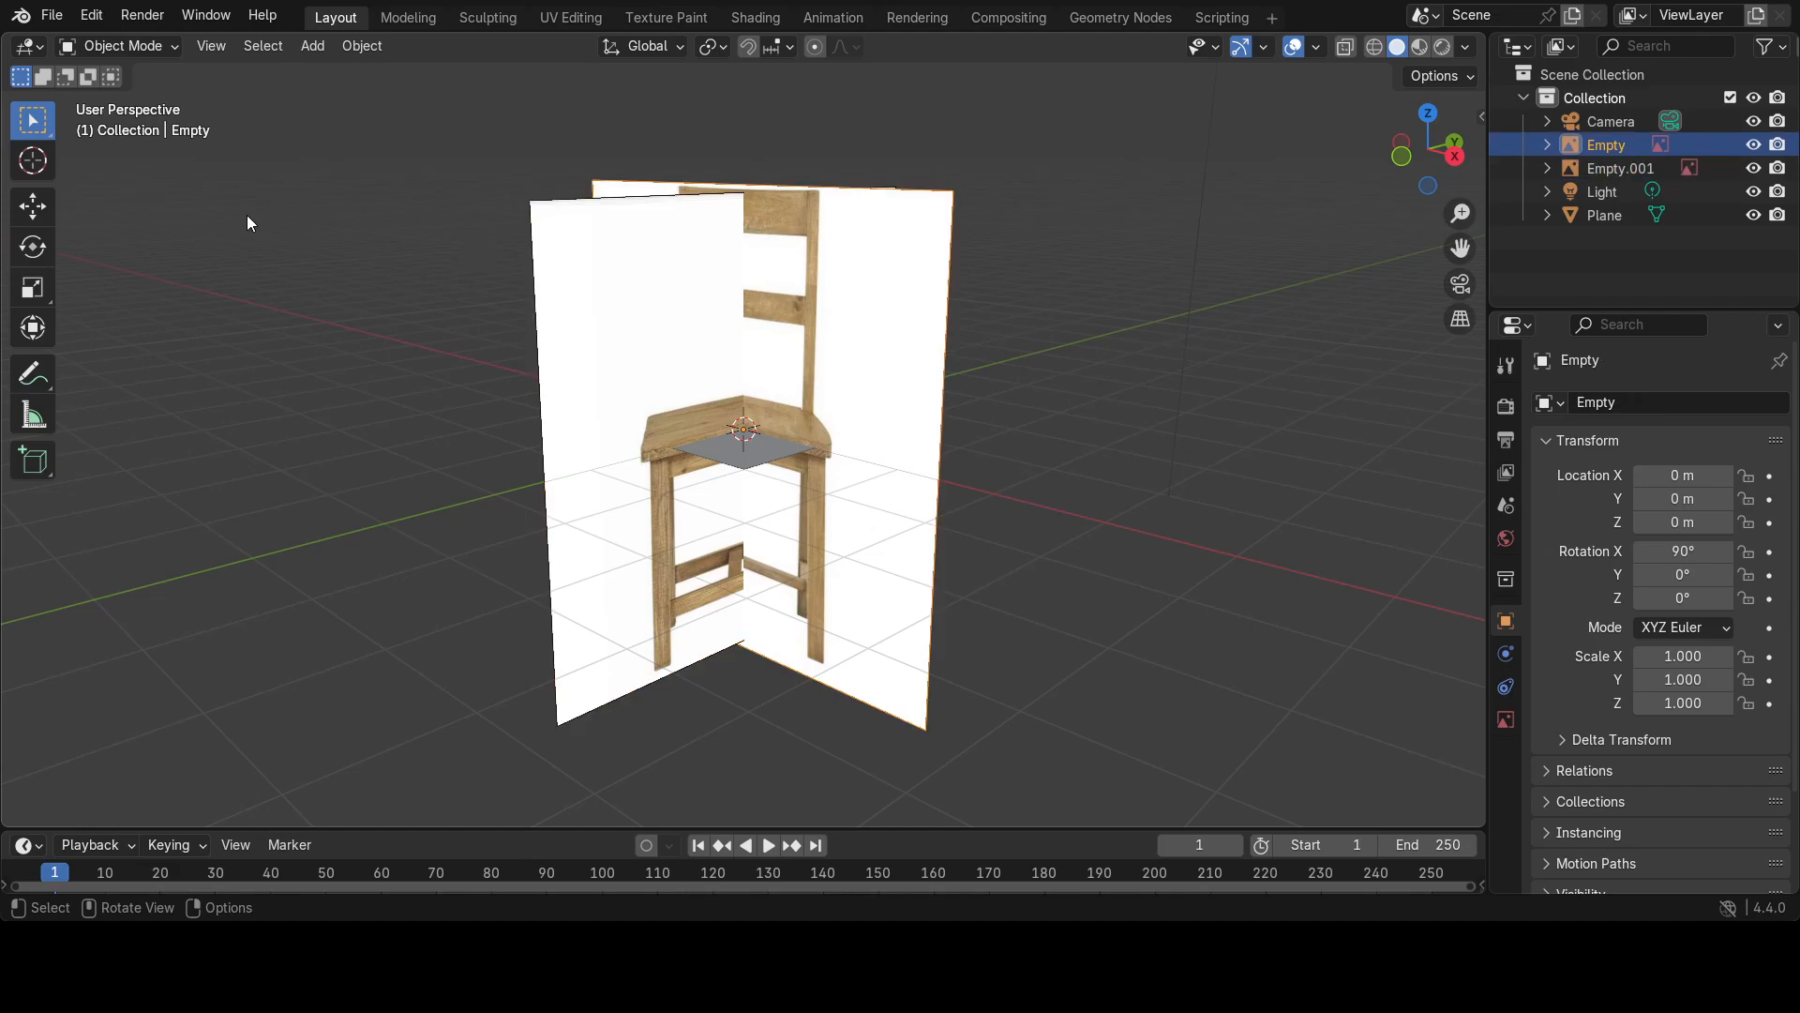
click(30, 211)
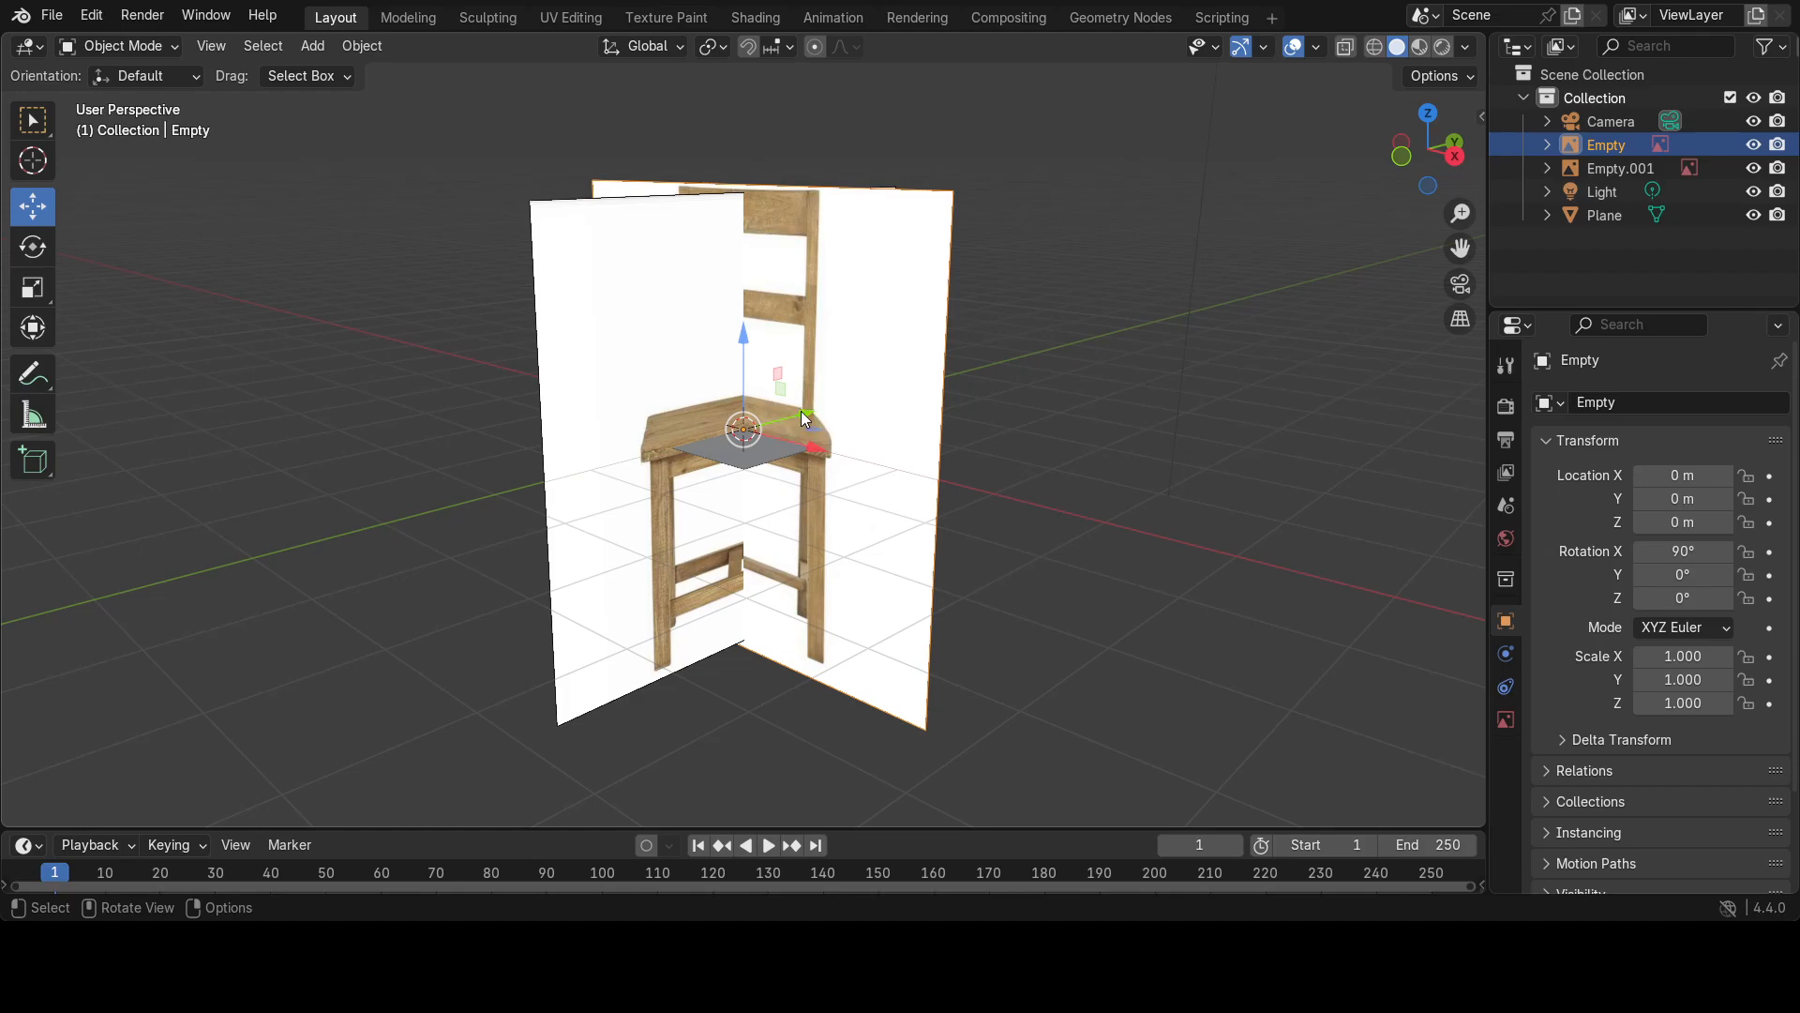
drag(801, 410, 1031, 310)
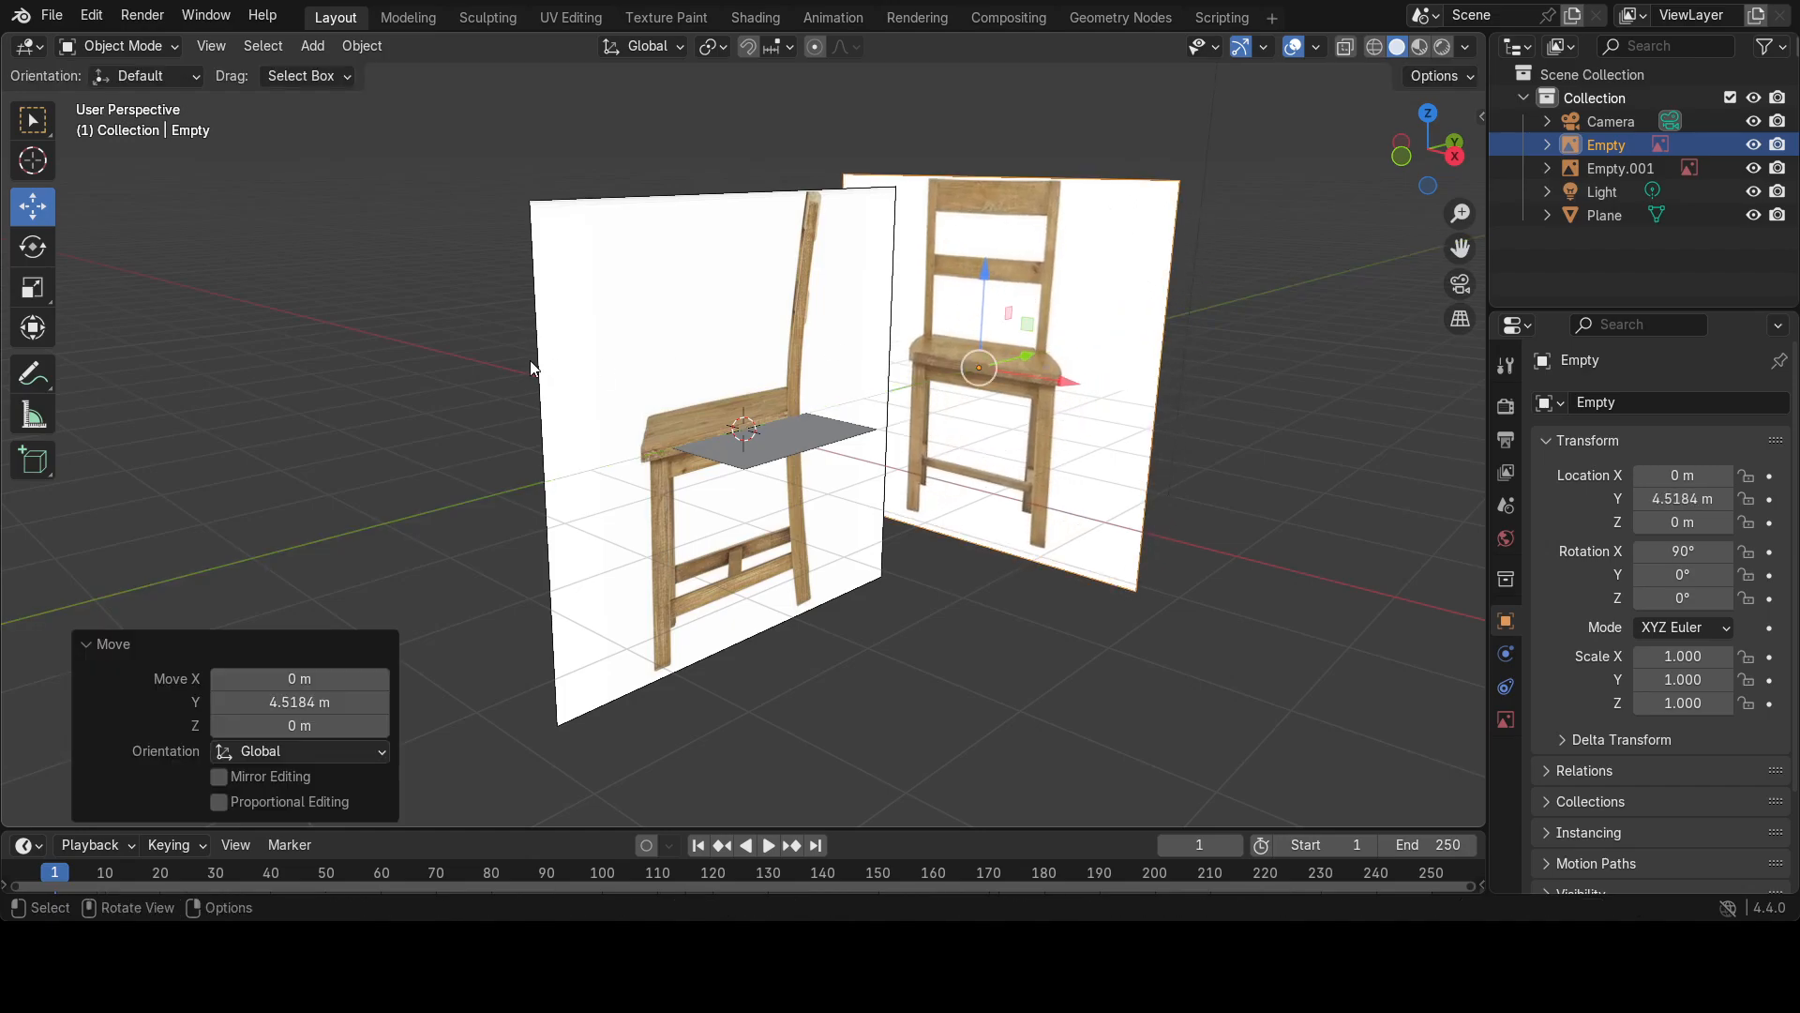
click(626, 346)
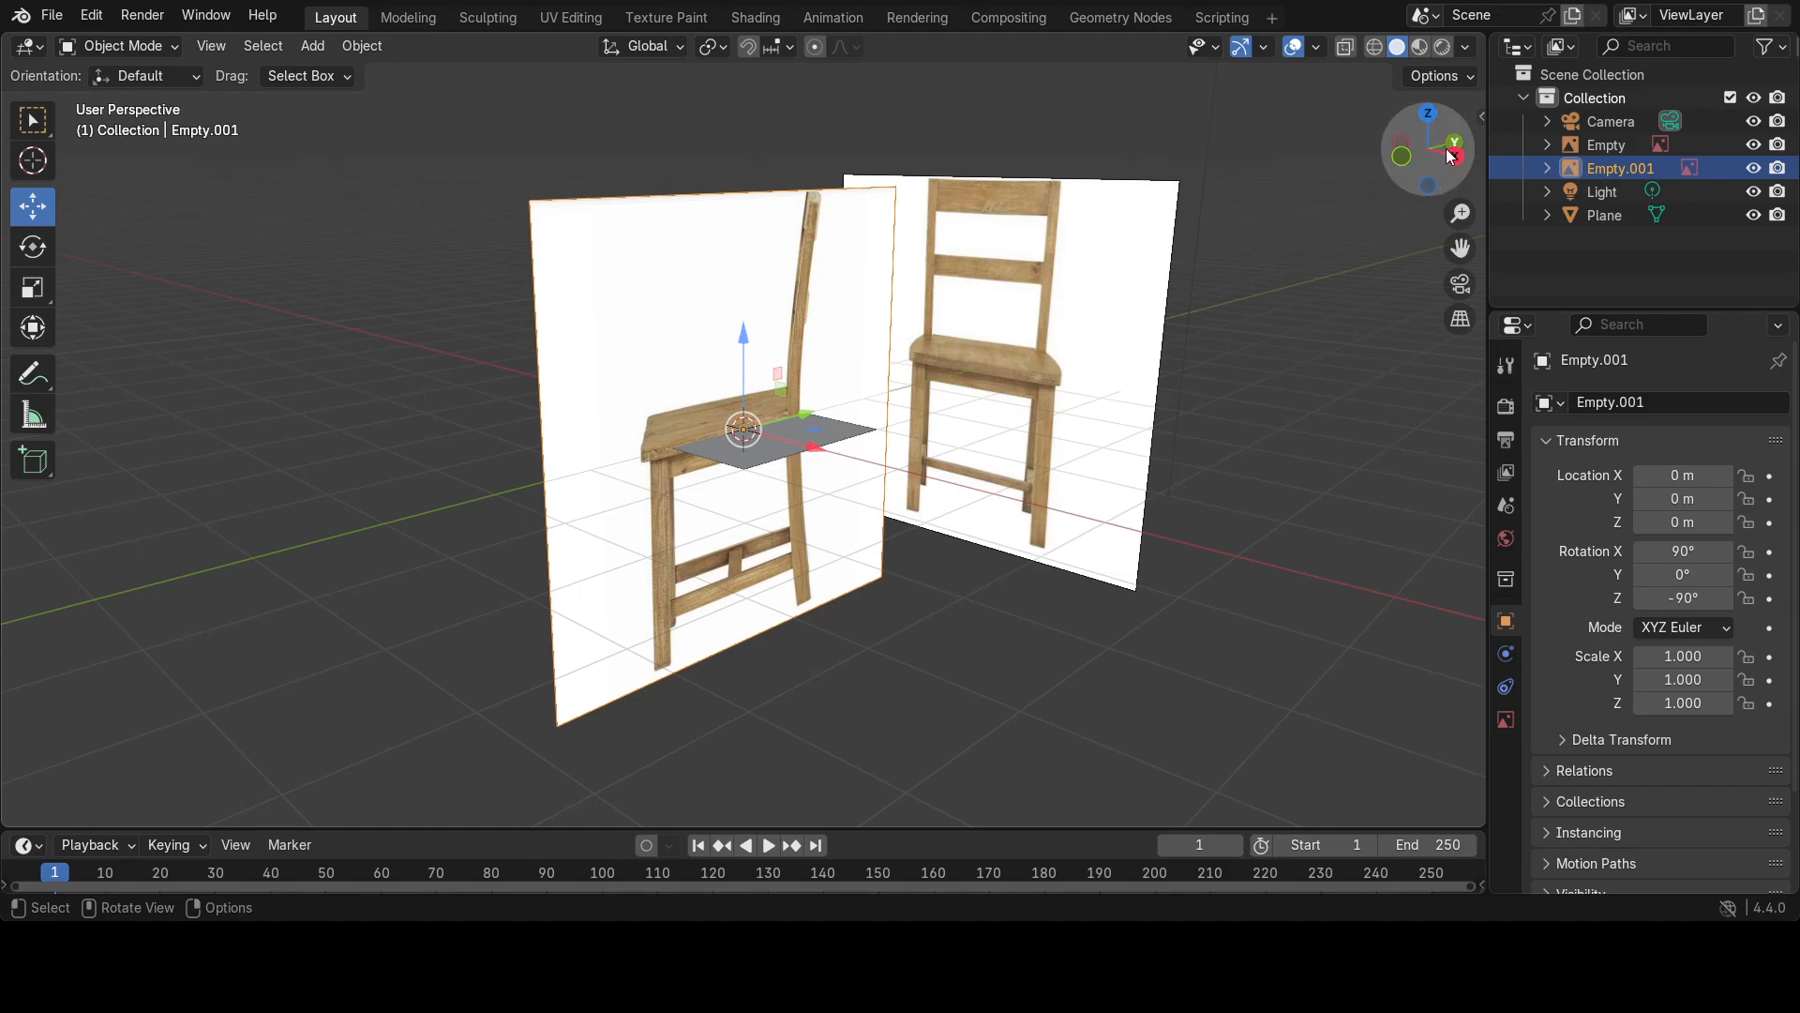
drag(812, 447, 641, 401)
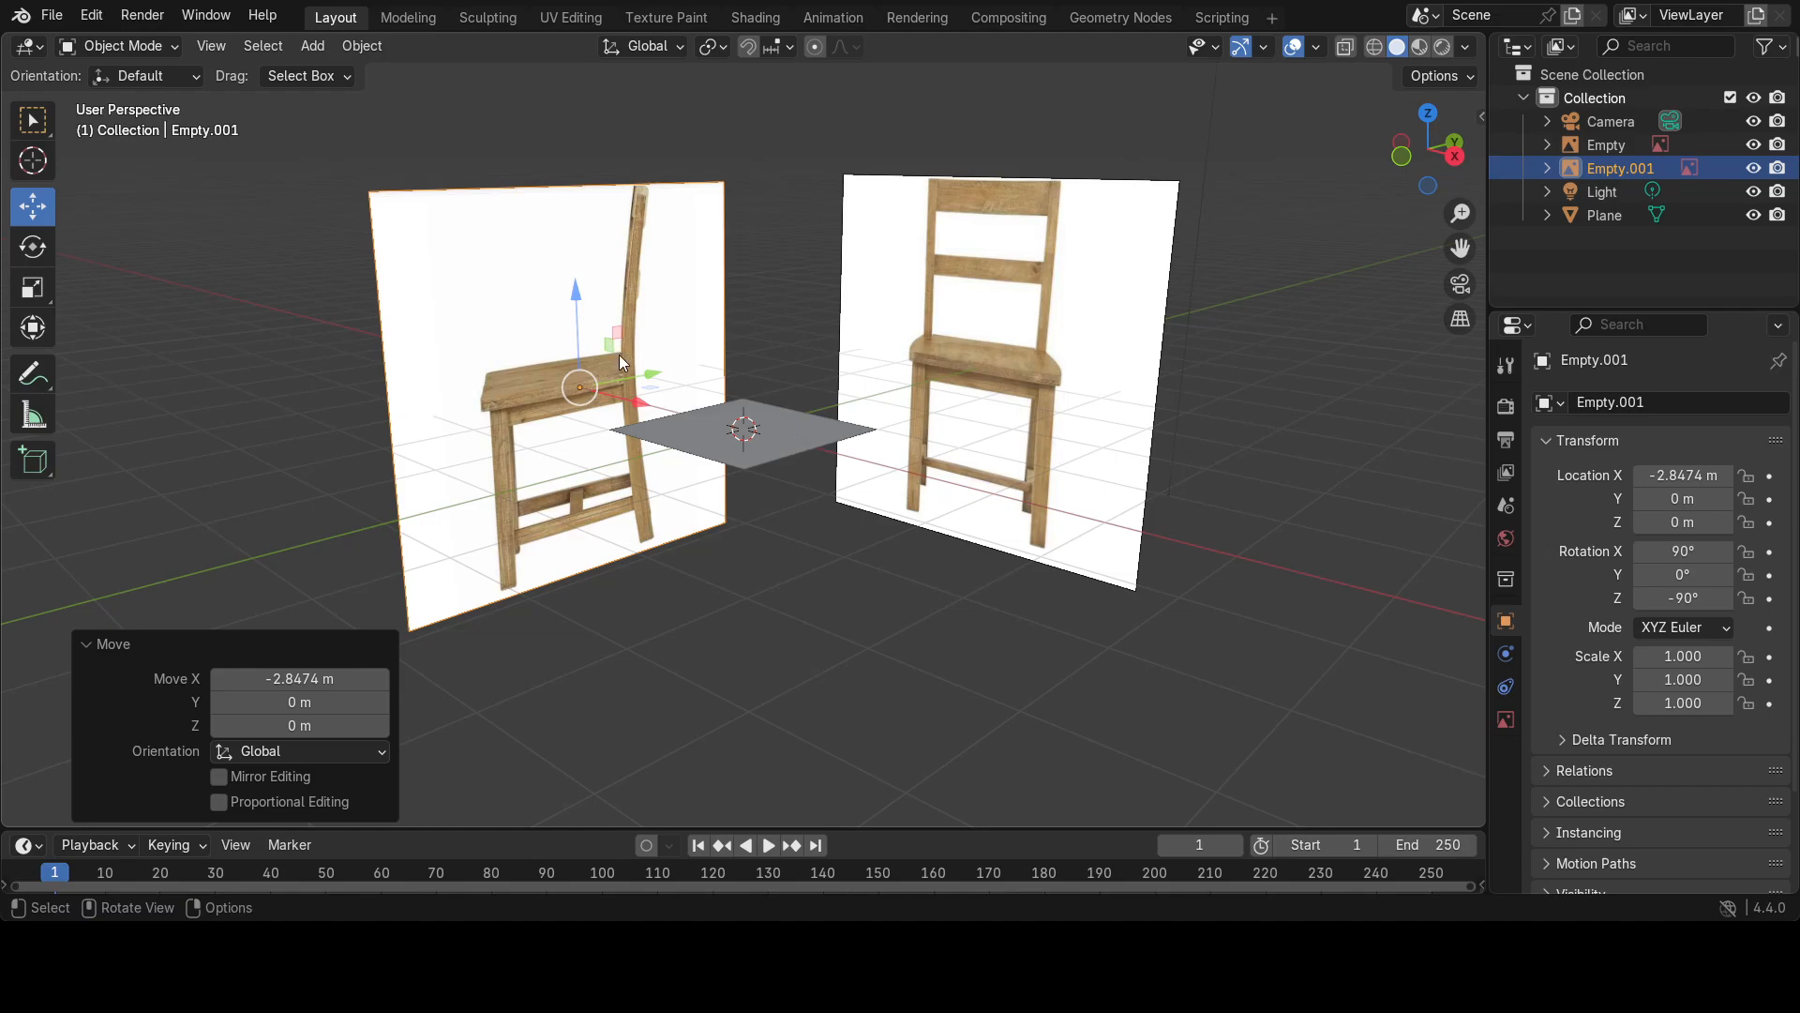
drag(591, 371, 734, 443)
key(ctrl)
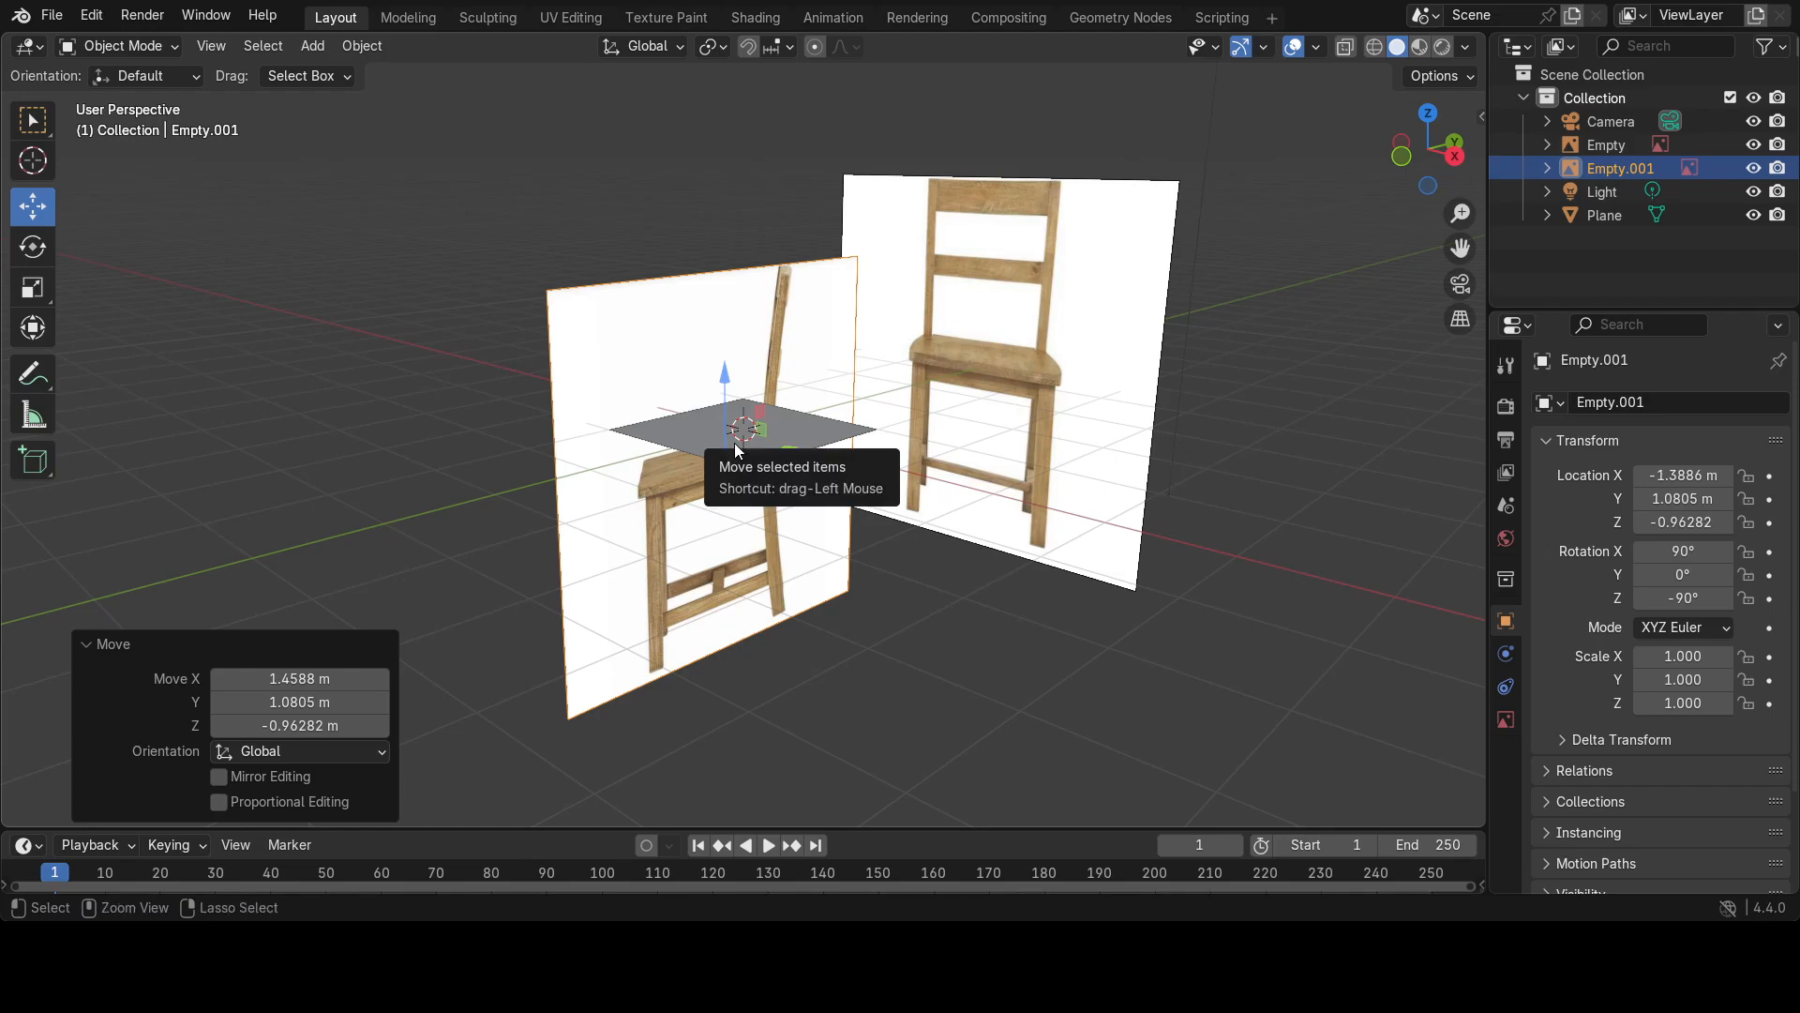
key(ctrl+z)
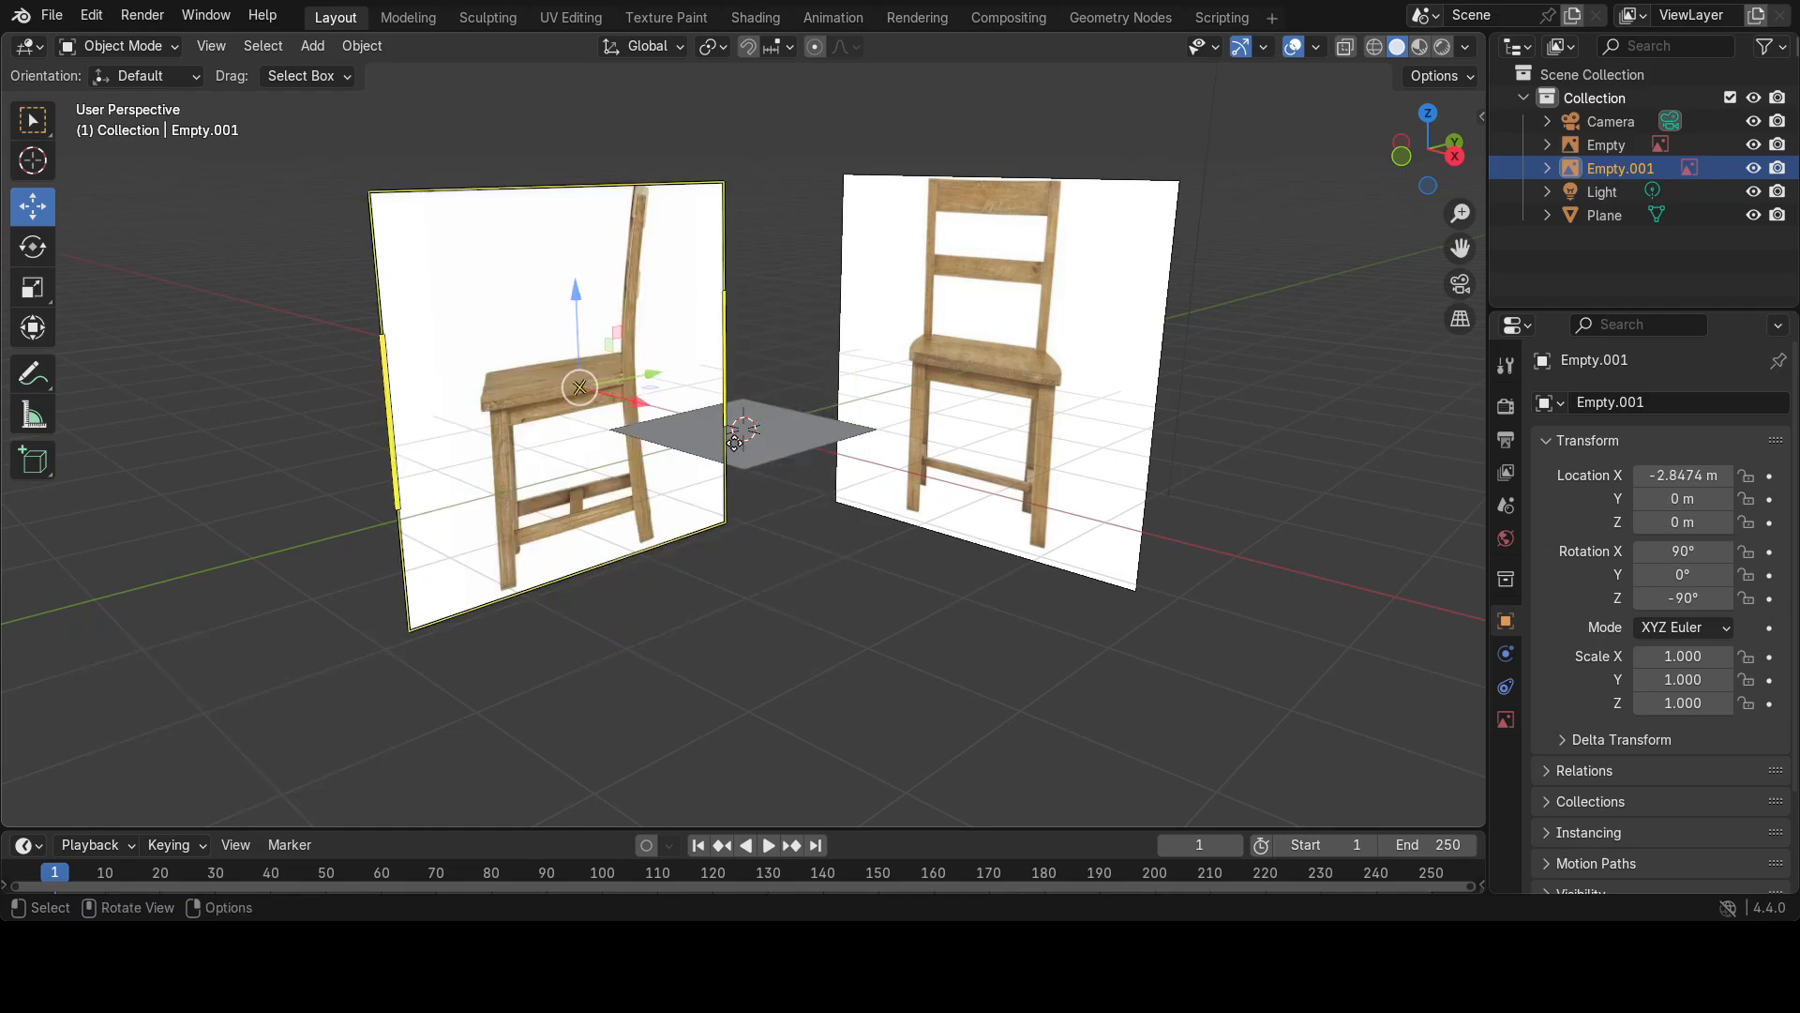
Enter Edit Mode on the subdivided plane and hide both chair reference images, leaving no faces selected.
click(812, 608)
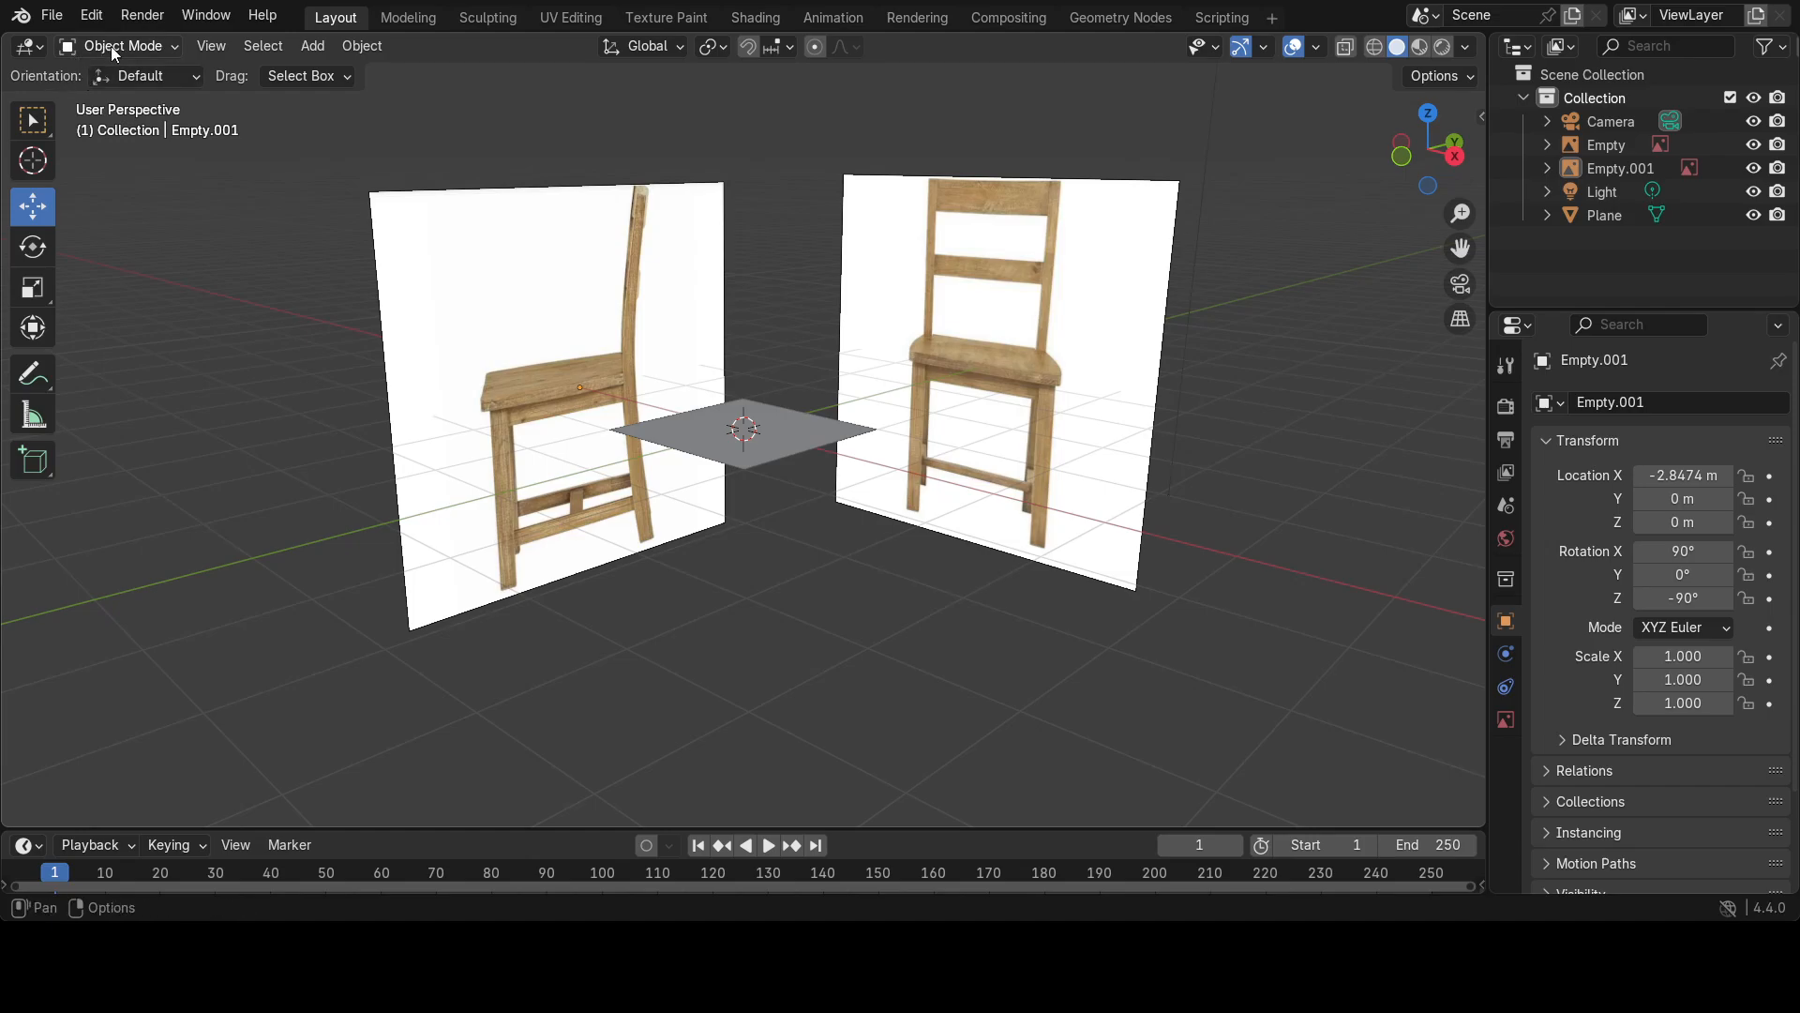
click(793, 426)
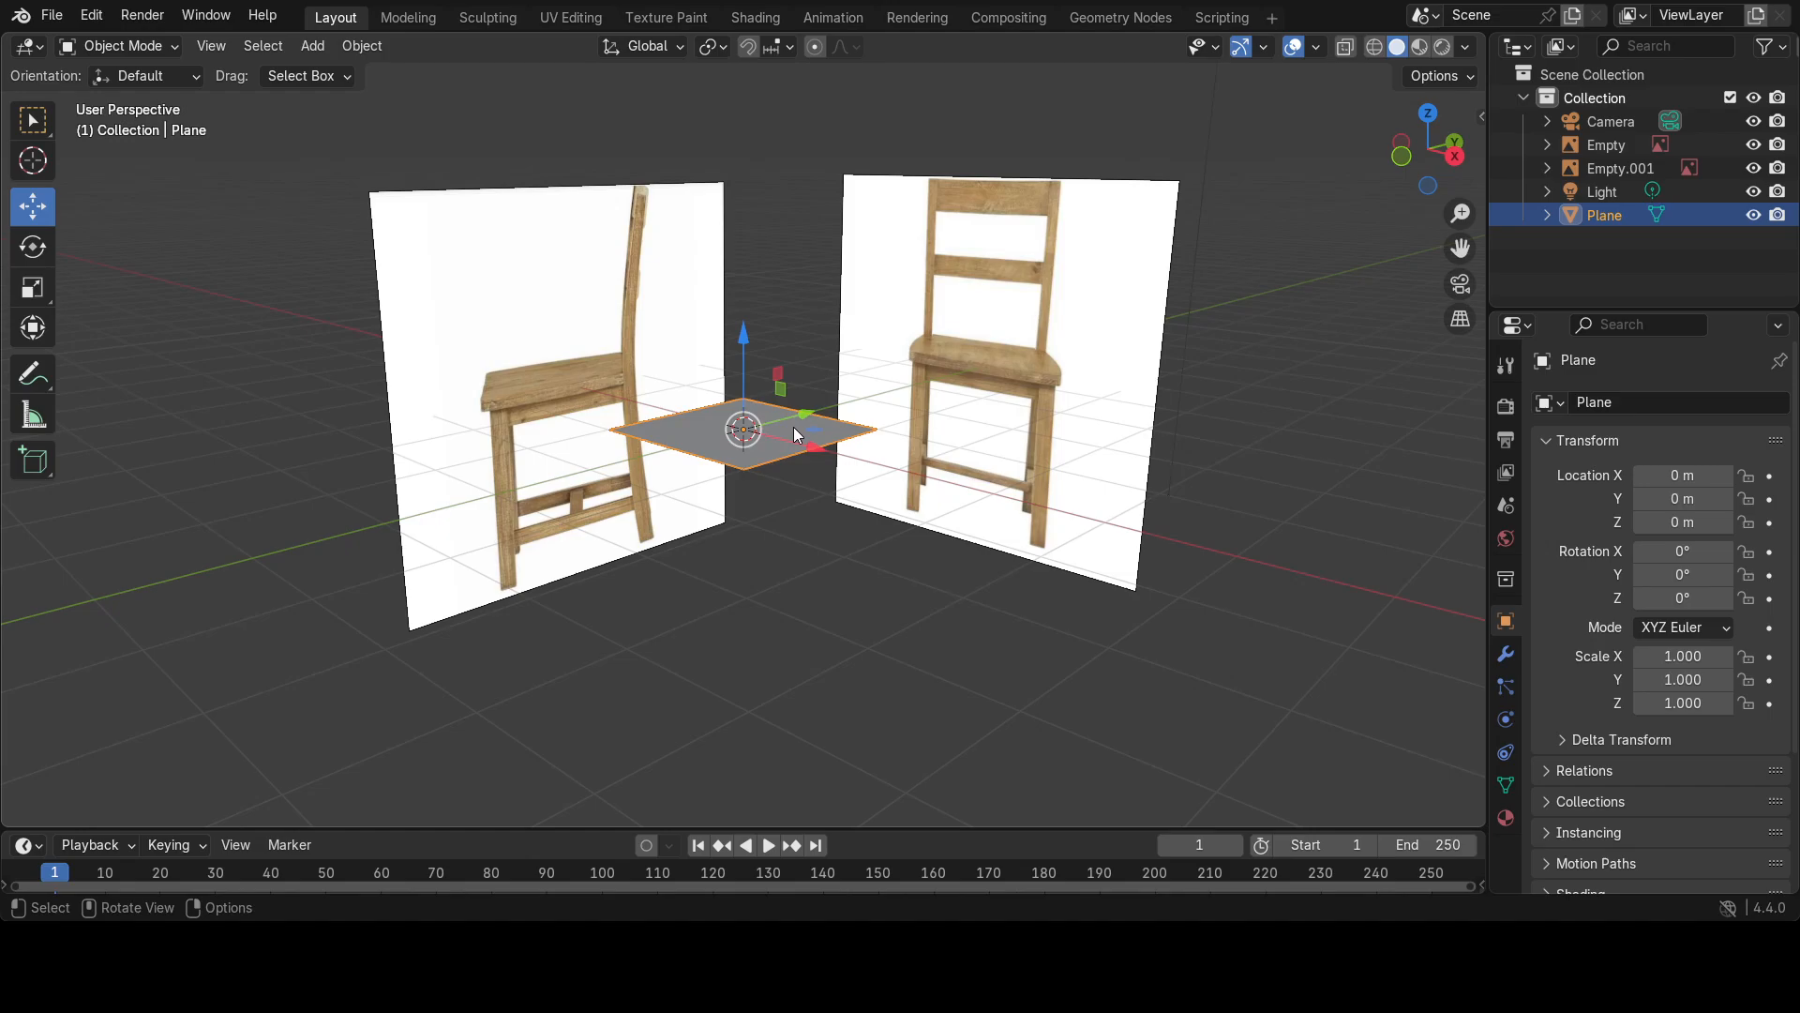
key(Tab)
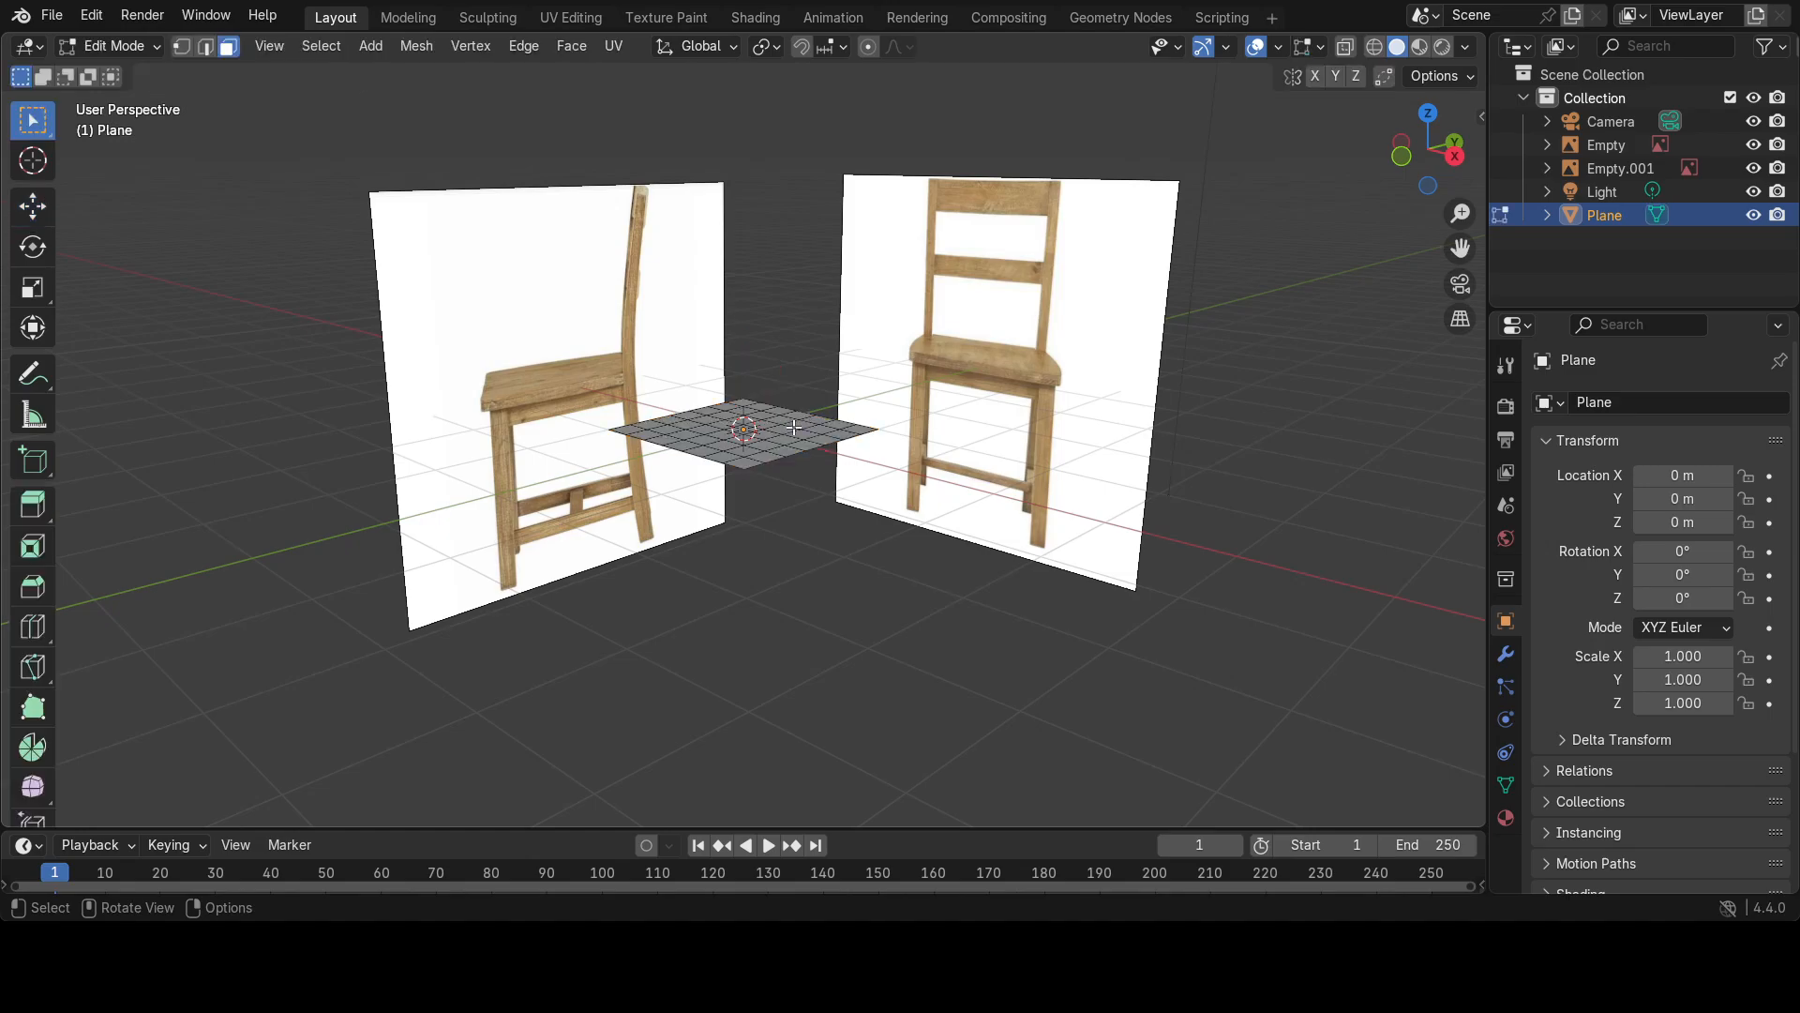
drag(590, 354, 904, 513)
middle_drag(787, 478, 797, 560)
scroll(750, 497, up, 4)
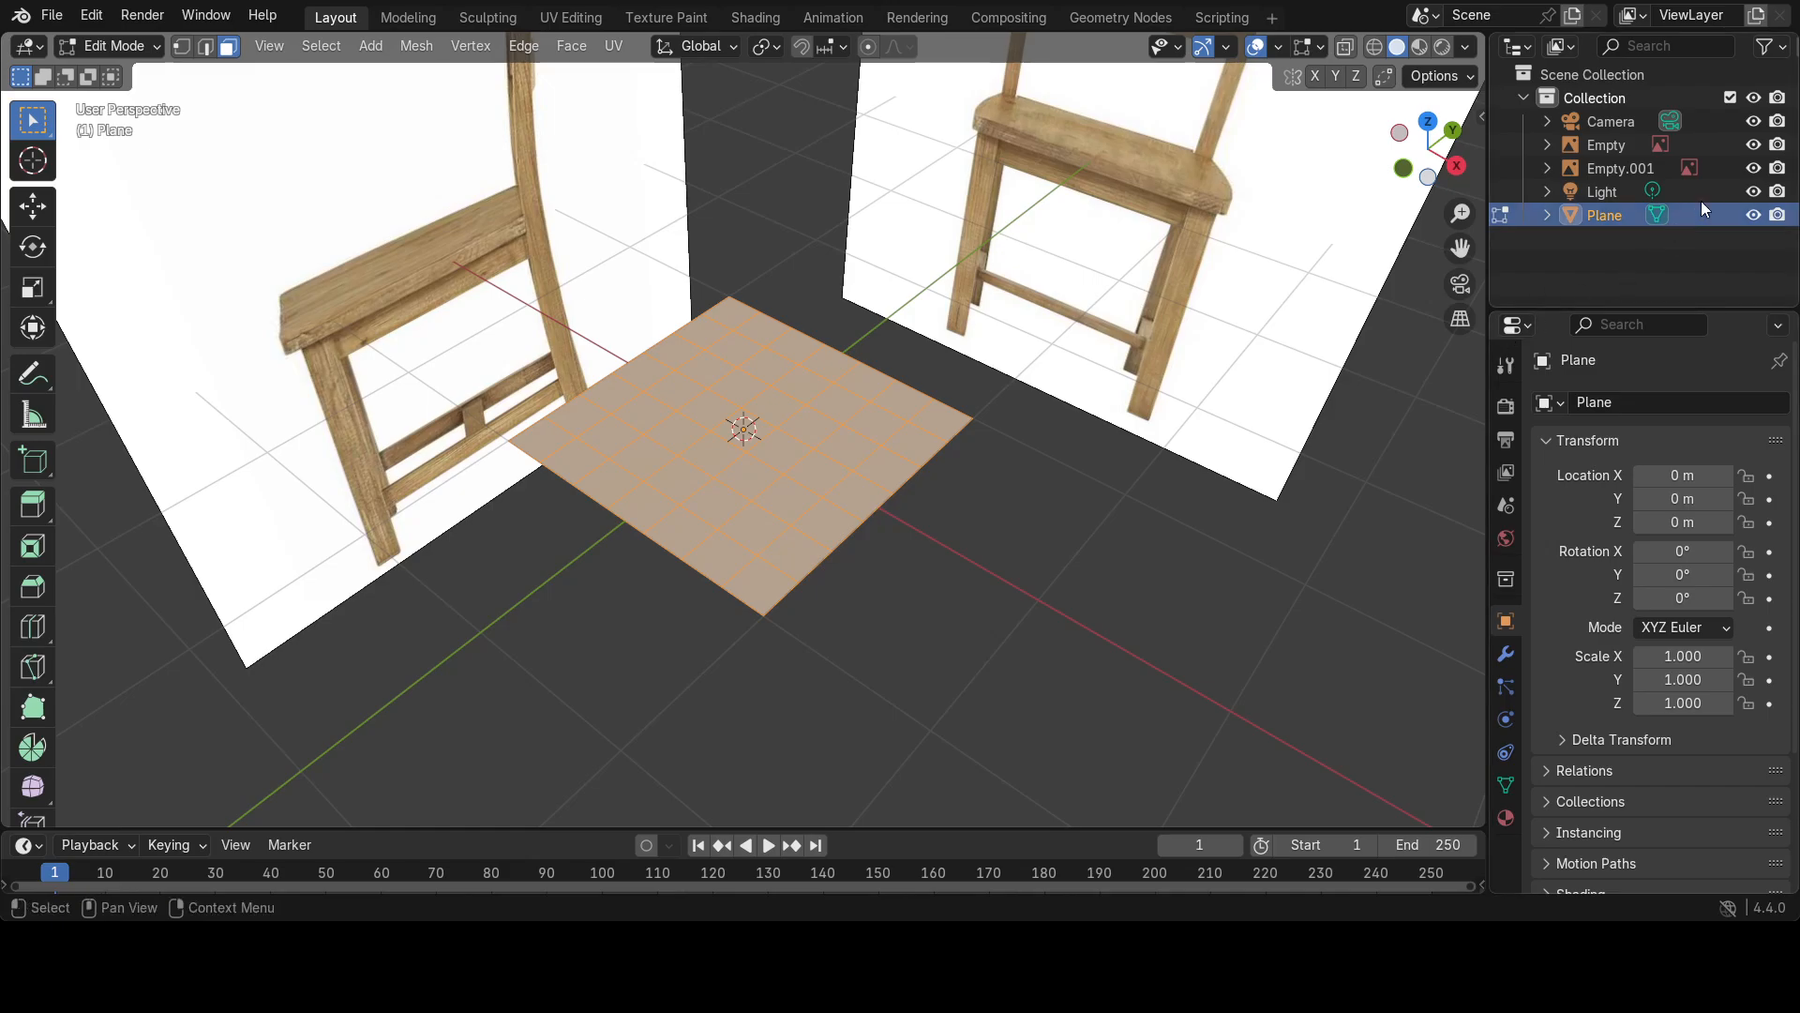
click(1752, 145)
click(1752, 168)
click(624, 591)
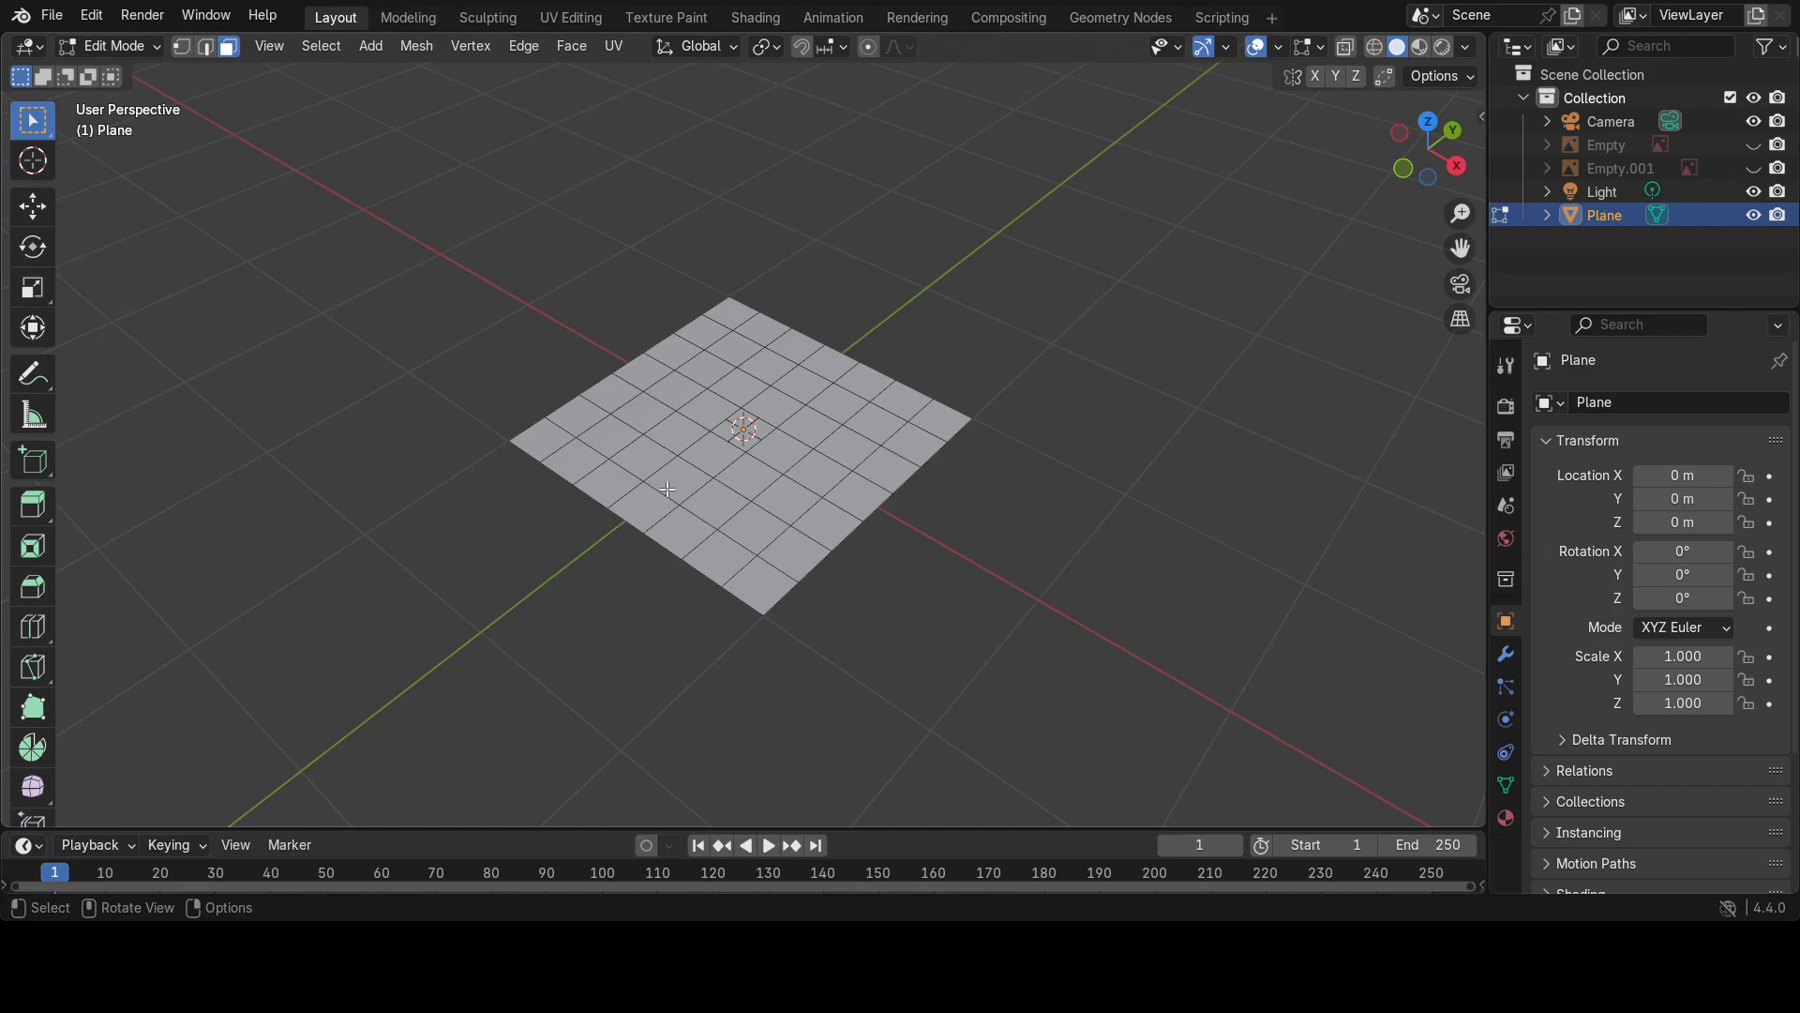
Display the plane in wireframe shading from the top orthographic view.
key(z)
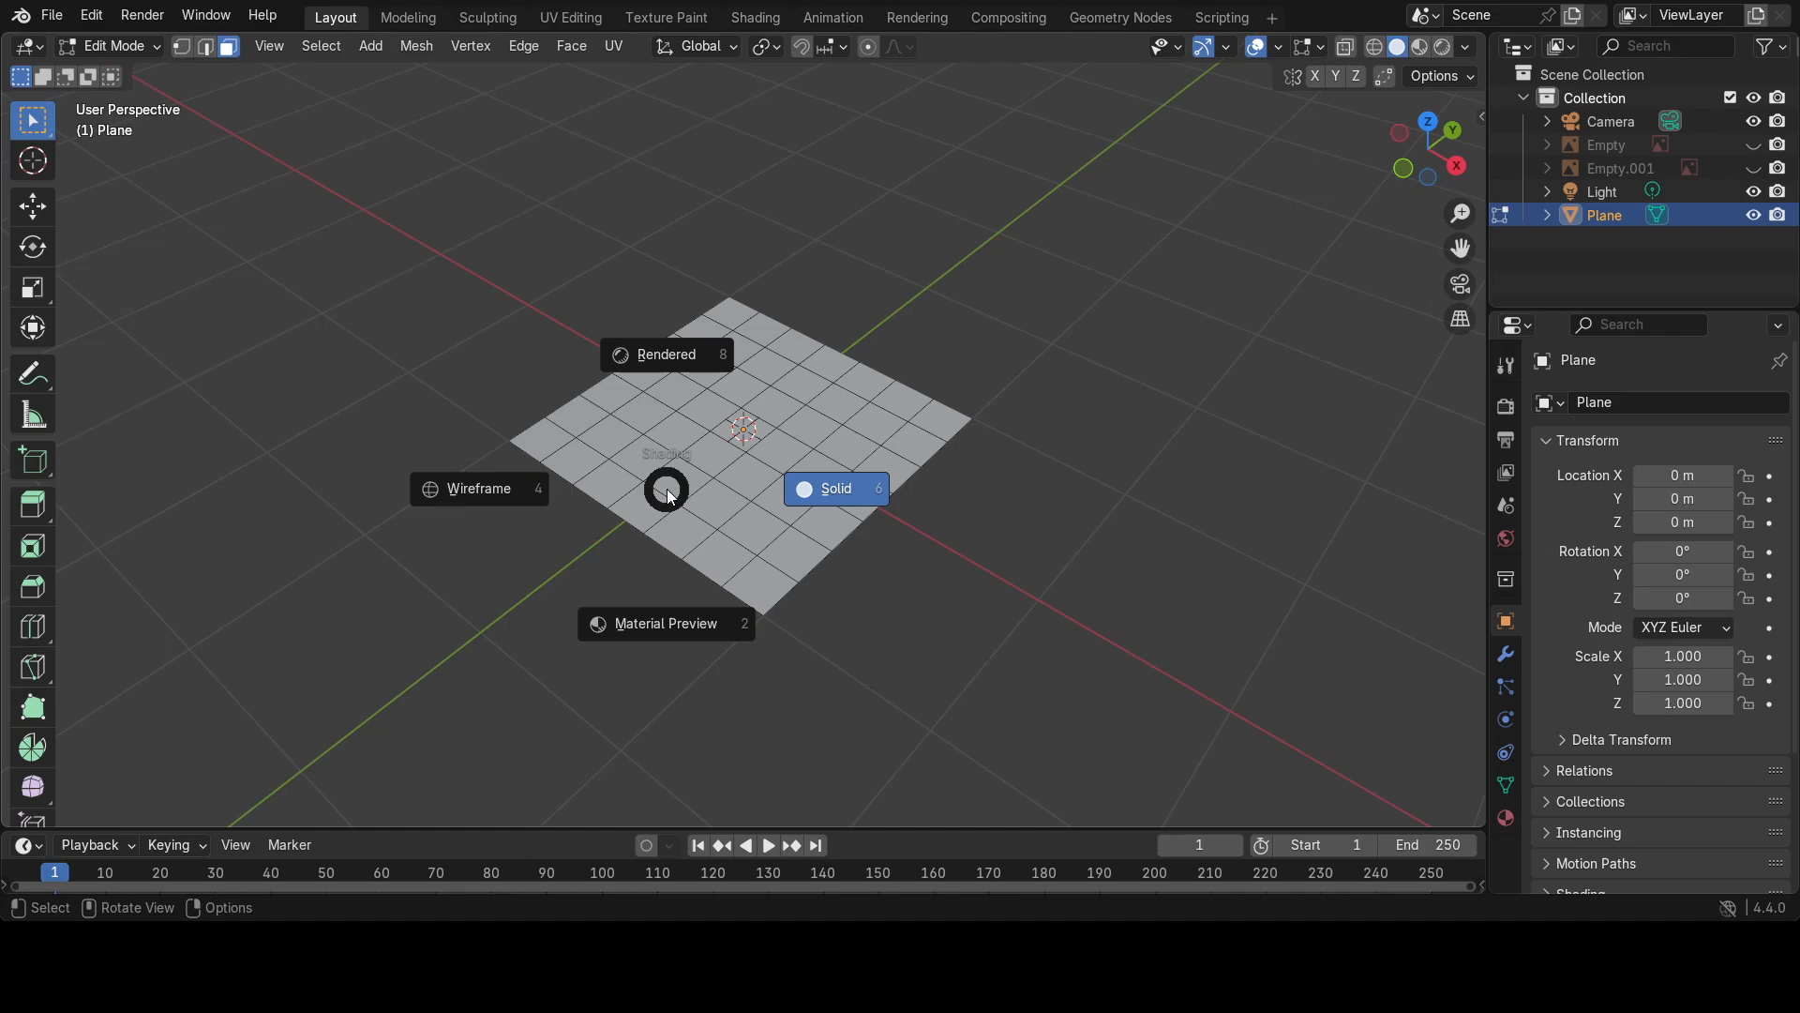
click(472, 489)
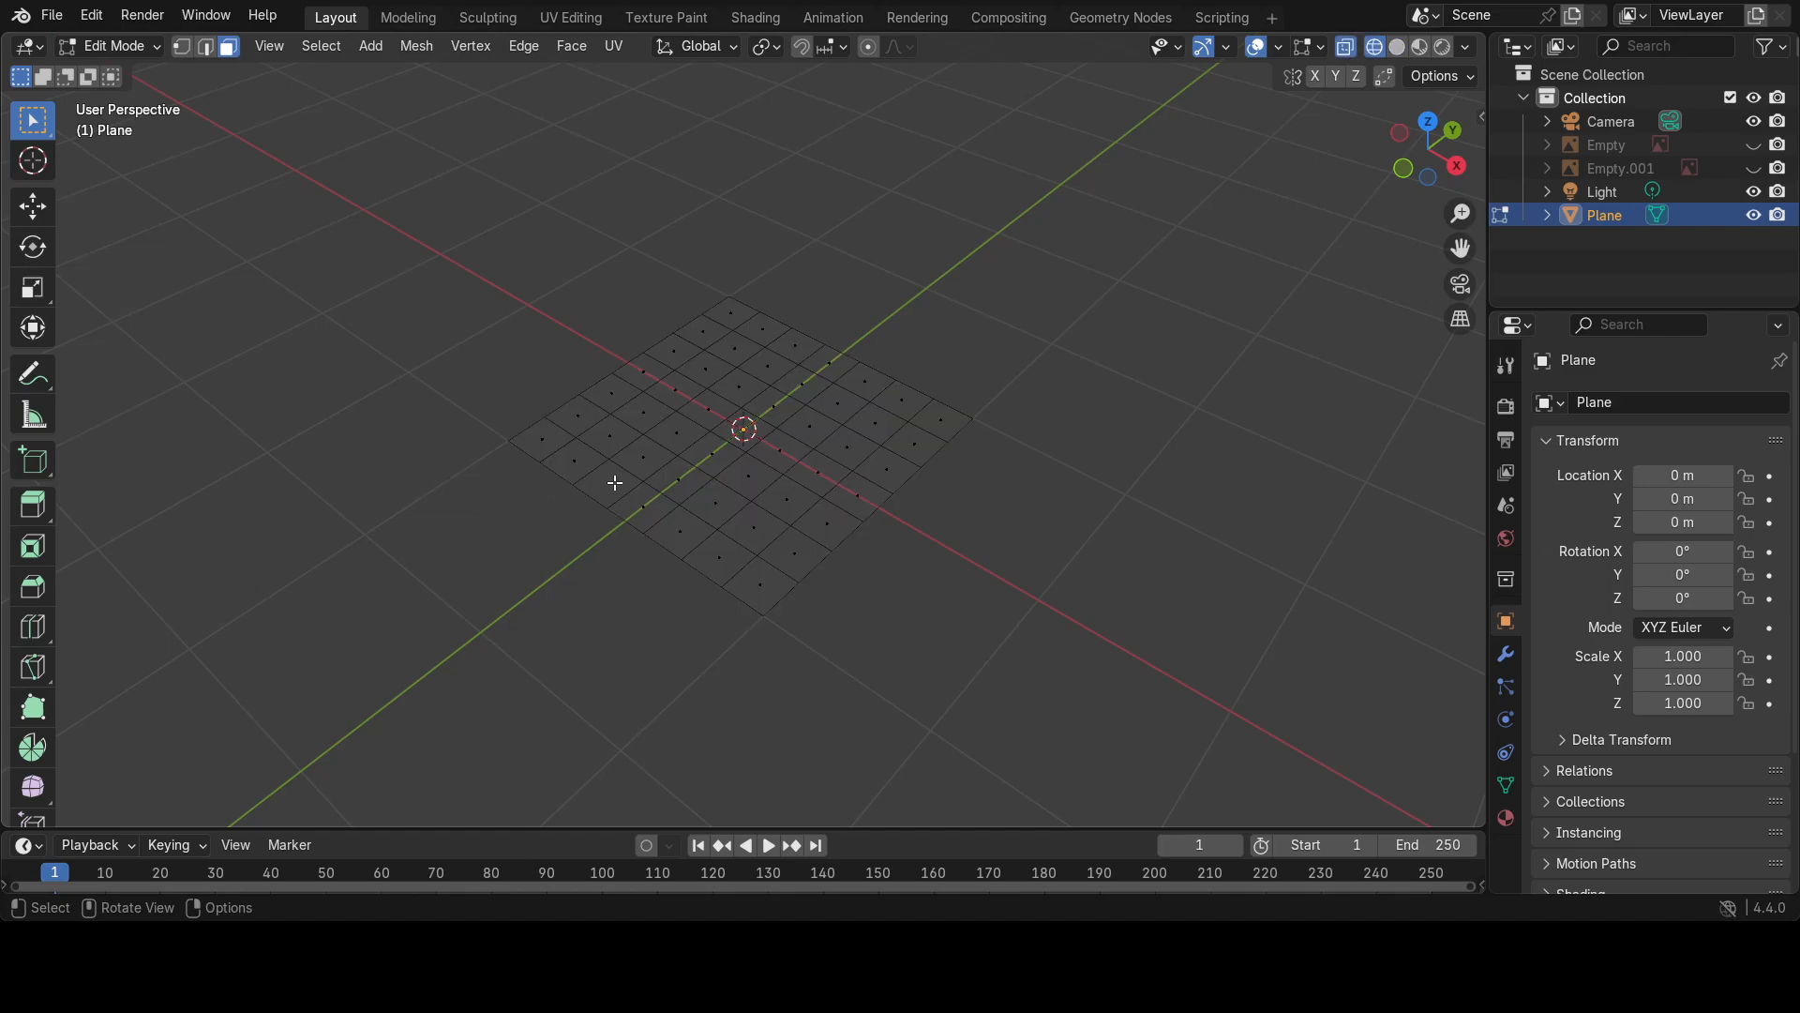
click(1425, 126)
scroll(691, 459, up, 3)
scroll(687, 458, down, 2)
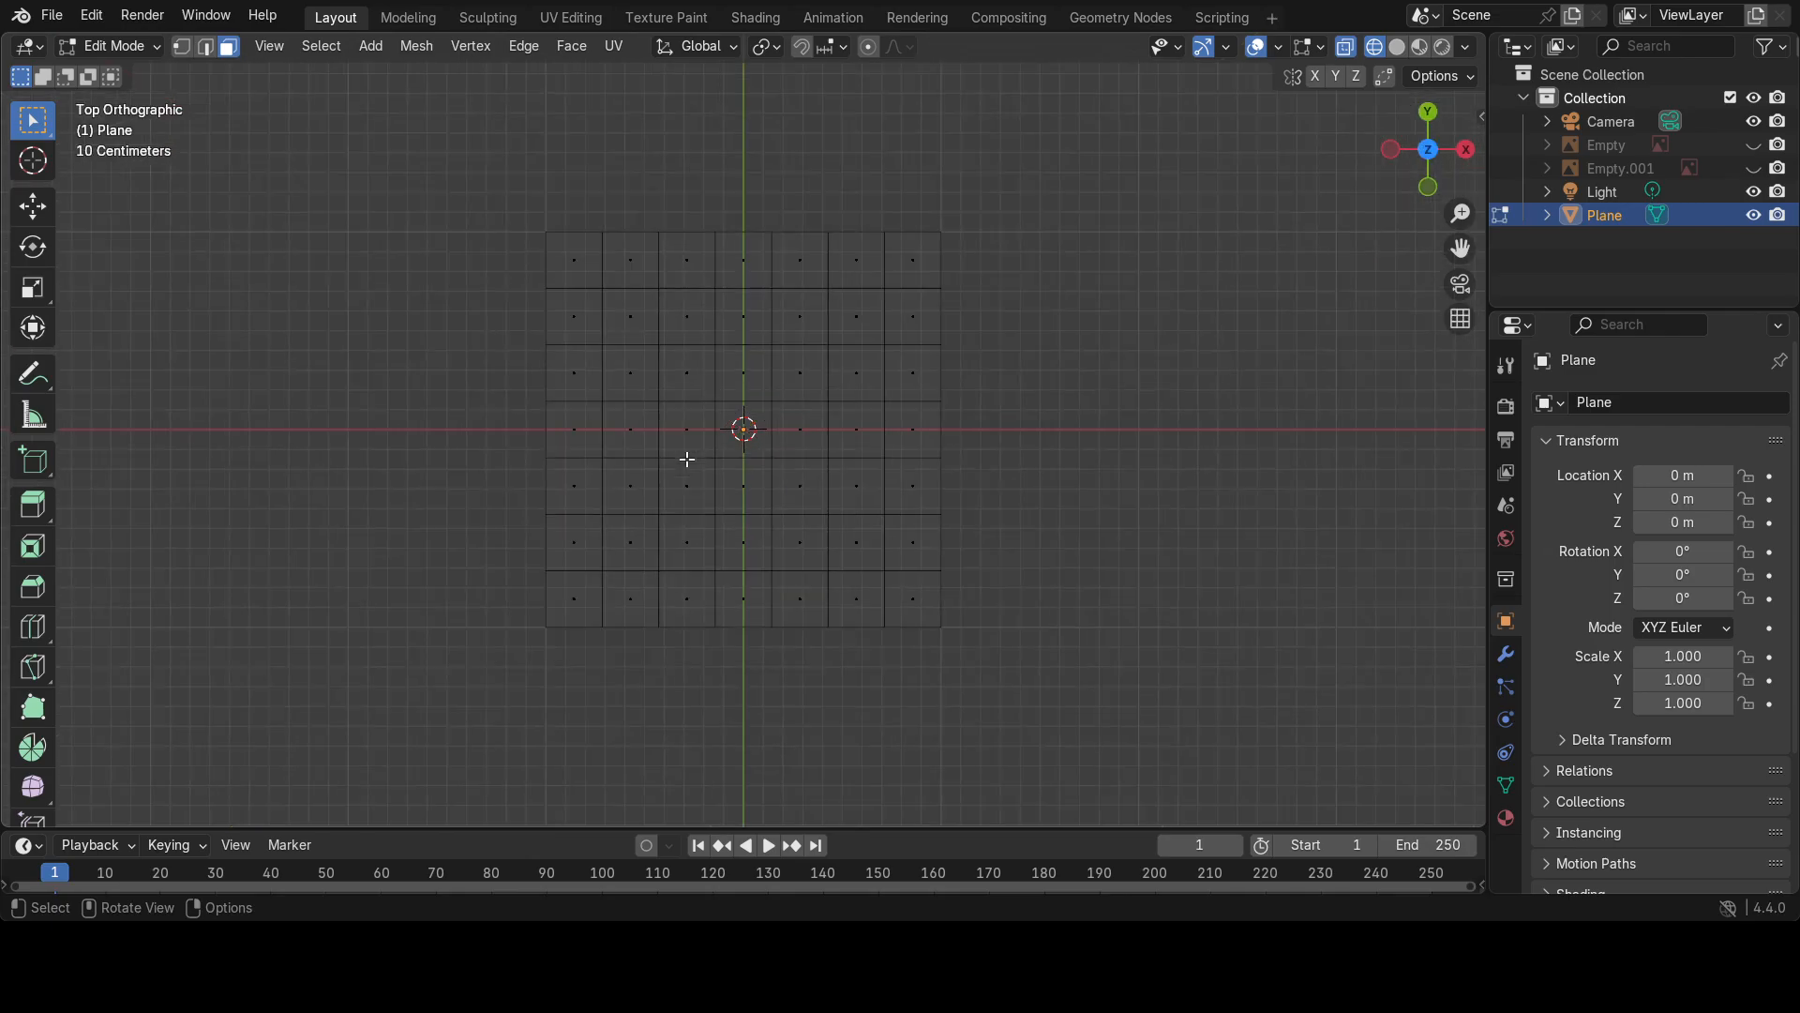
scroll(687, 459, up, 1)
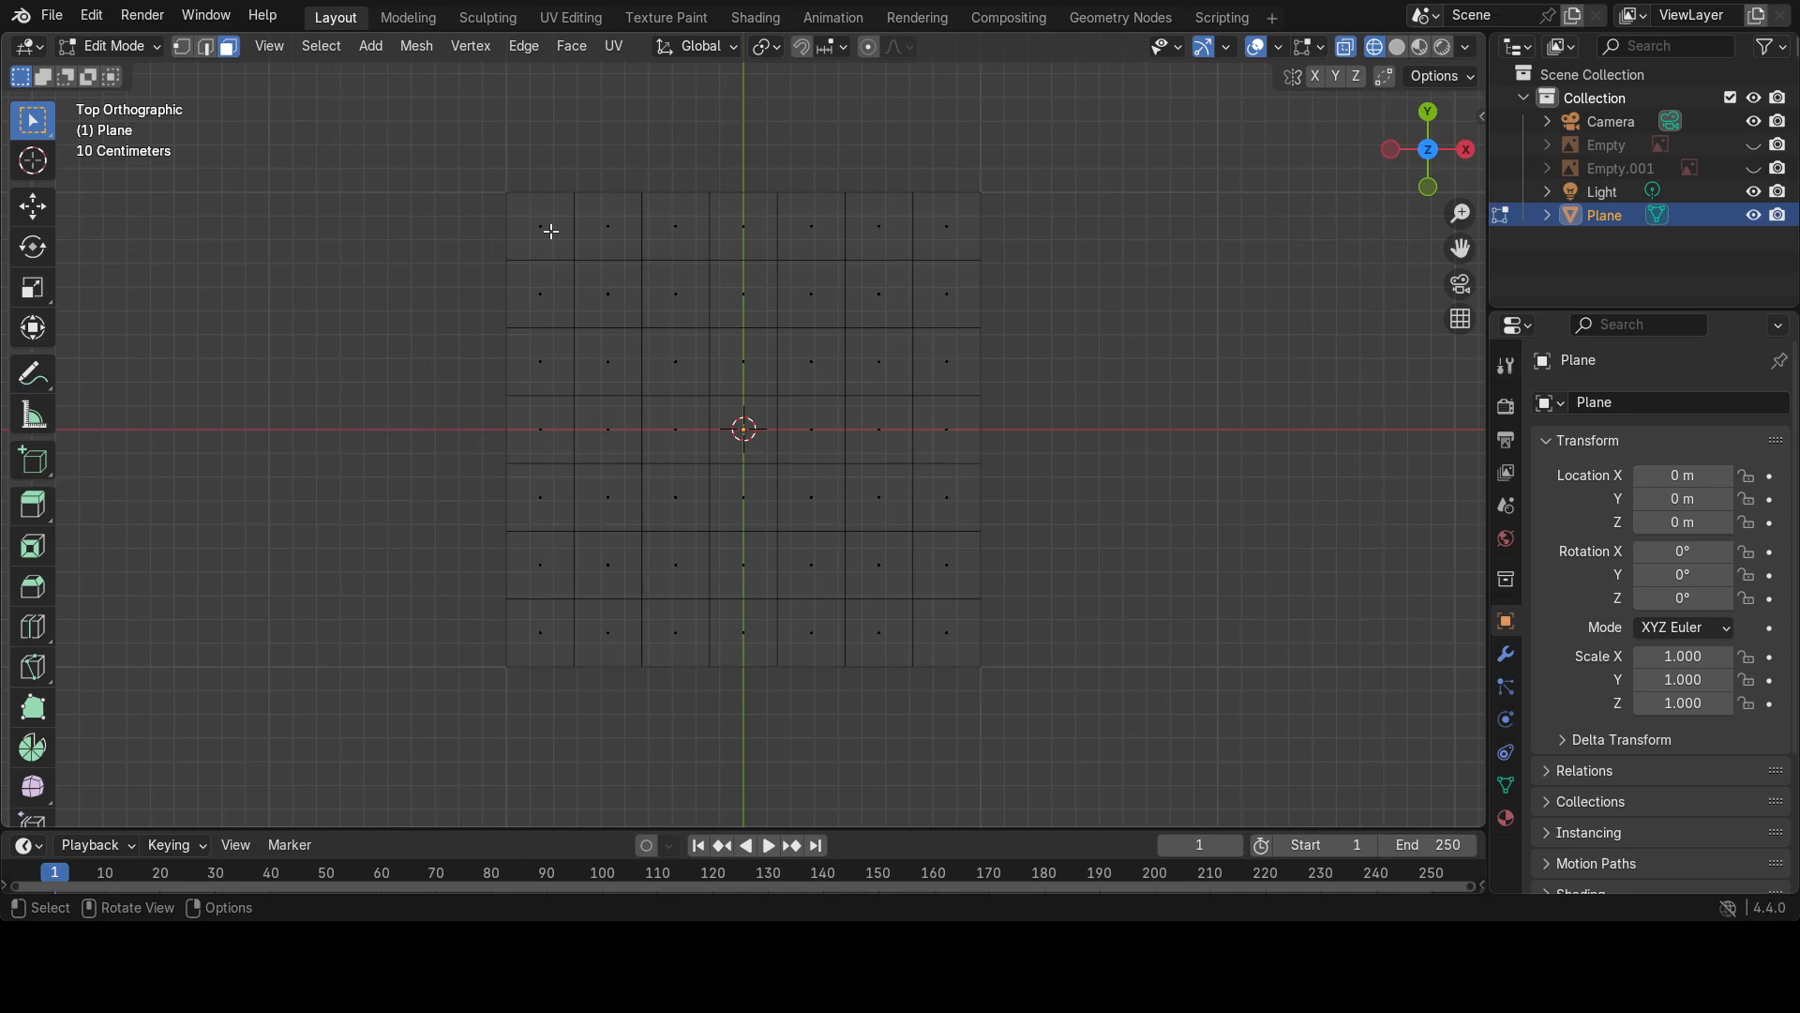
Select the second vertex column in from each side edge and scale both outward along X by about 1.306.
key(1)
drag(547, 162, 605, 707)
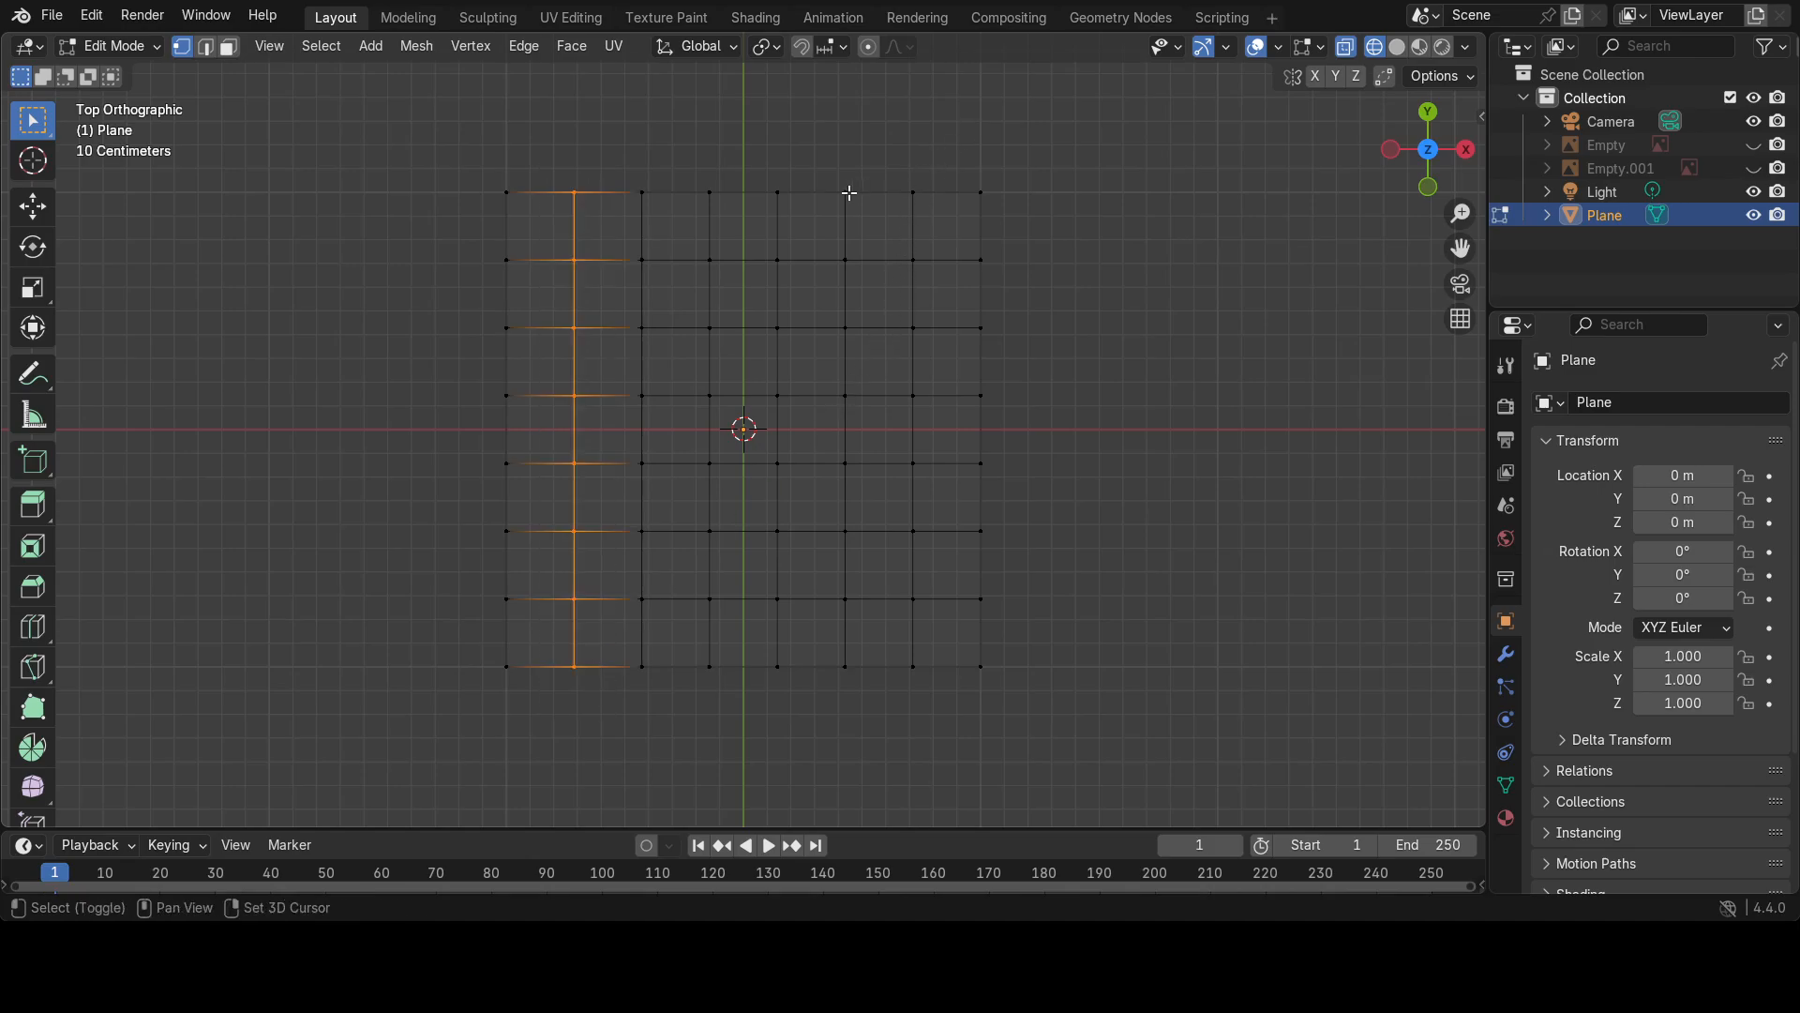
drag(892, 169, 928, 728)
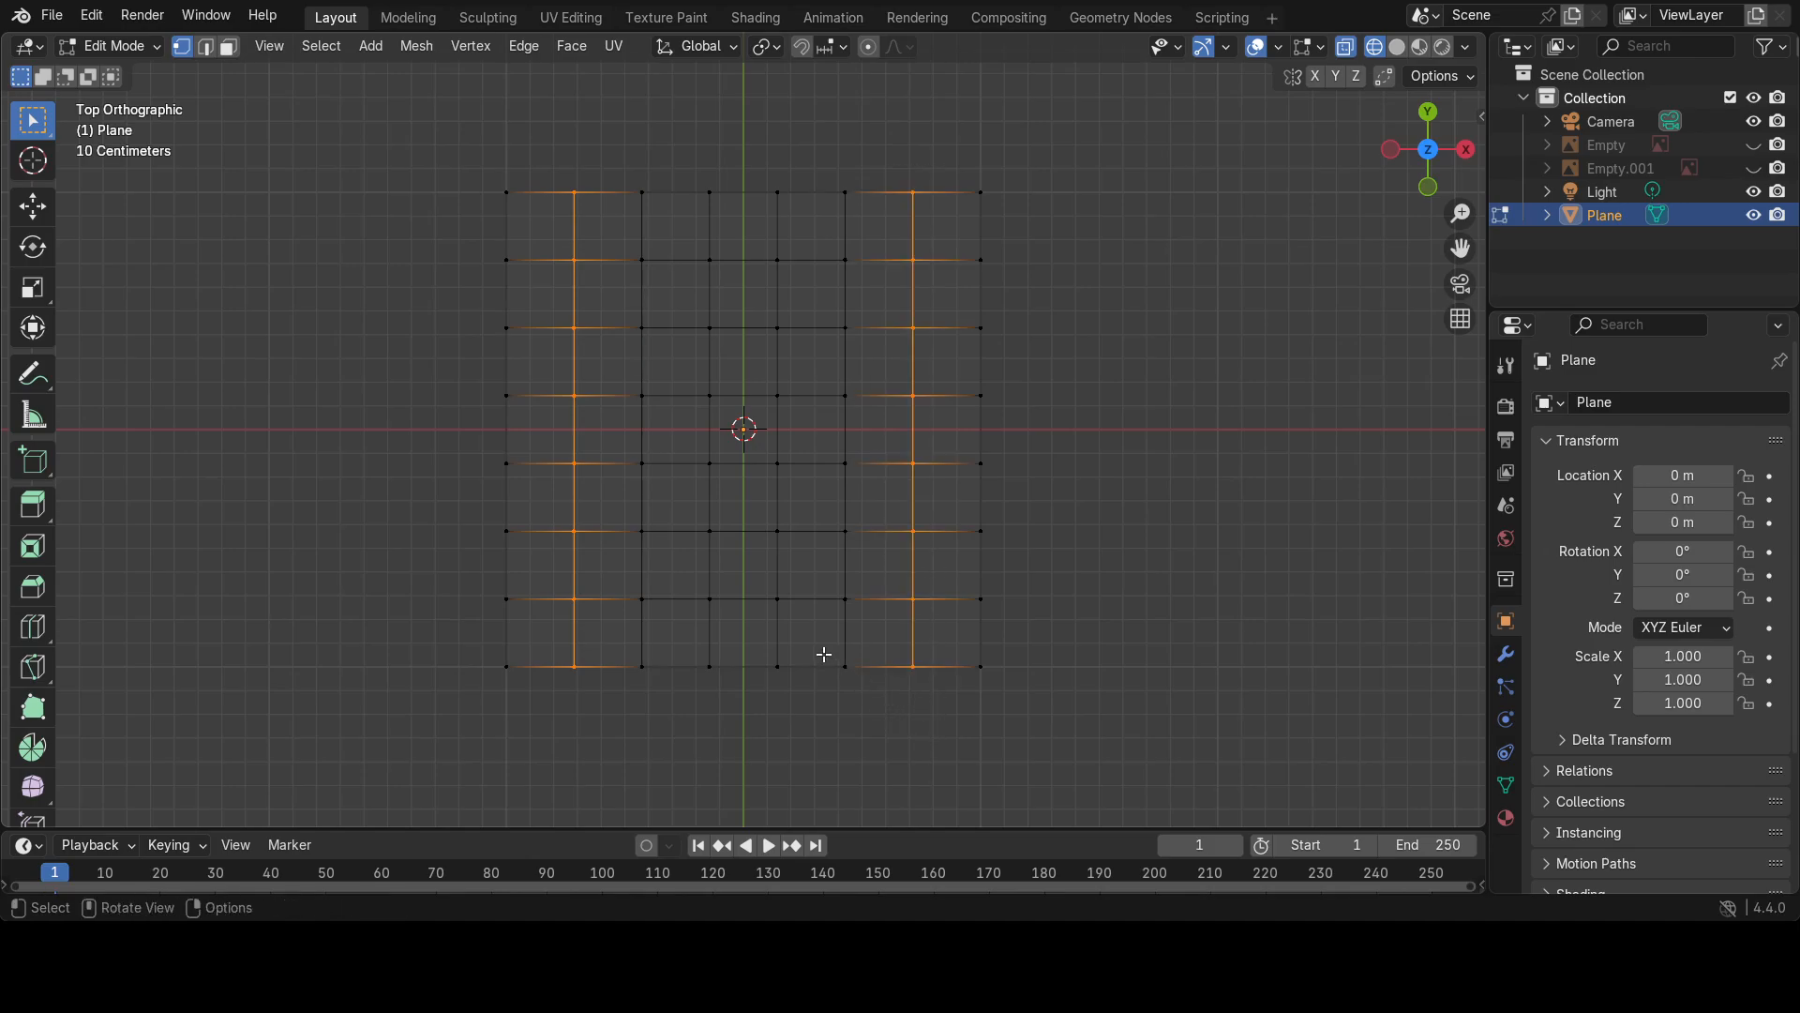
click(31, 287)
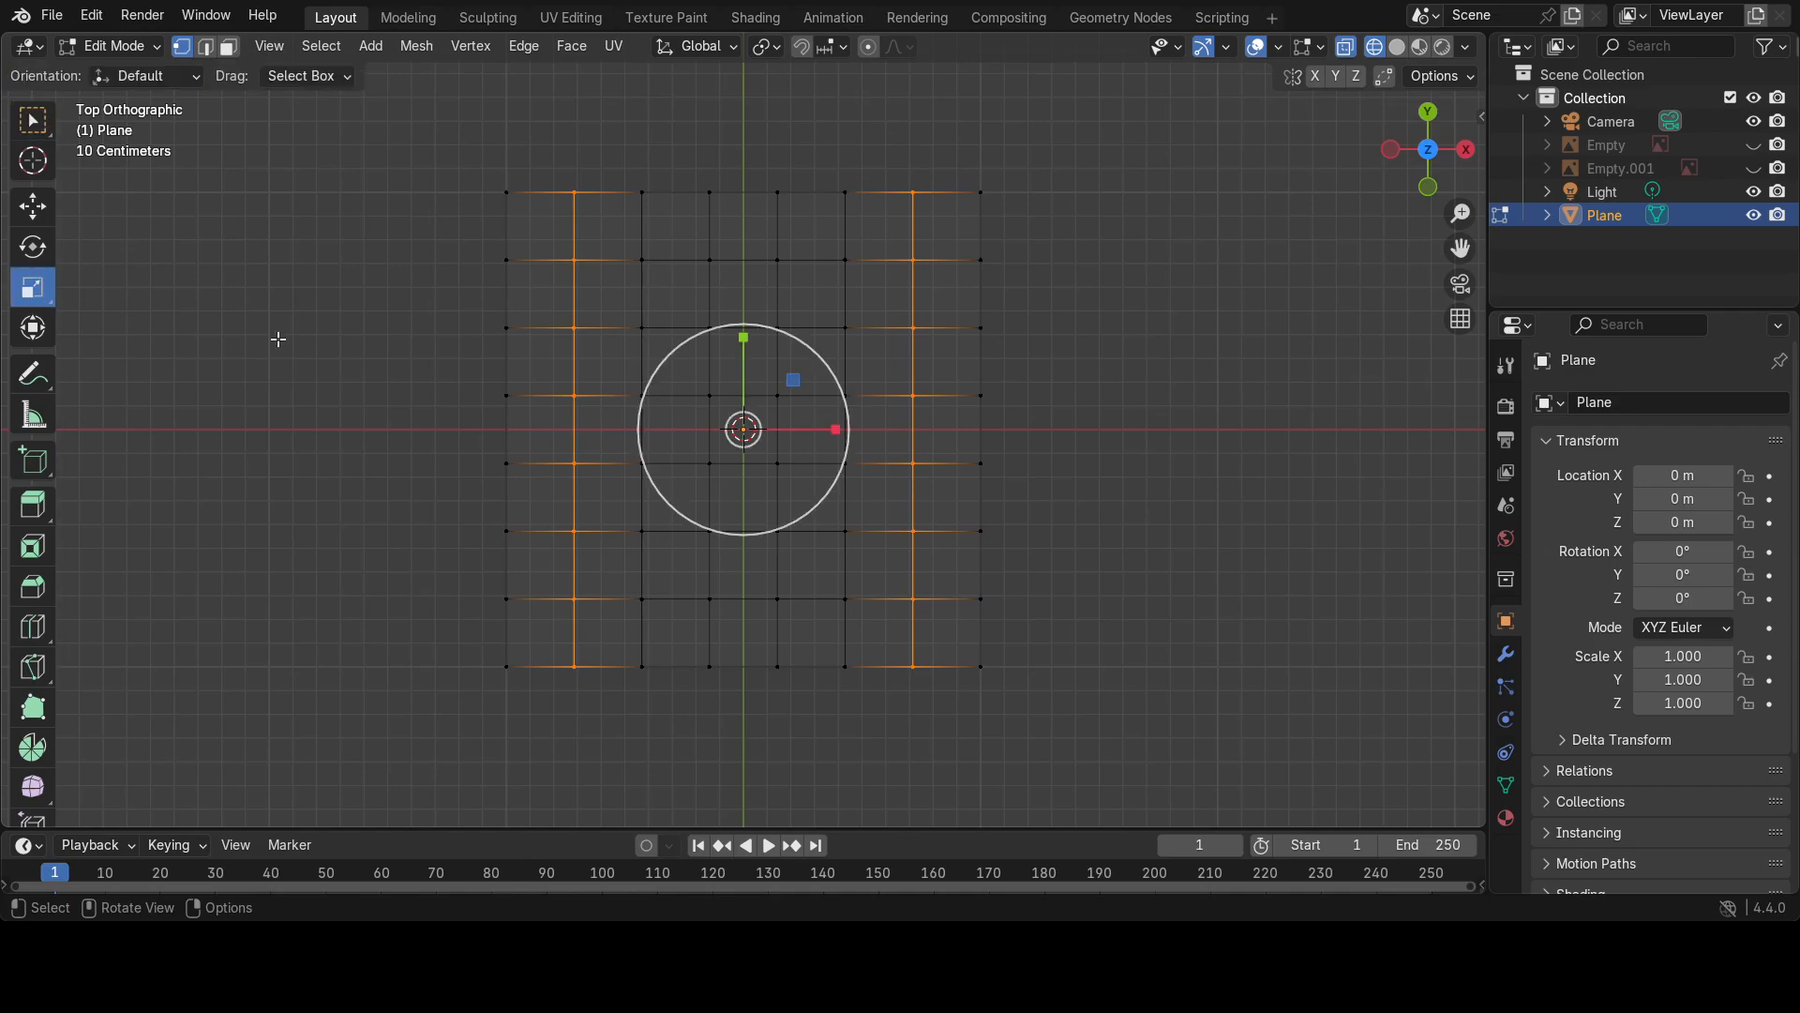
click(780, 47)
click(792, 180)
drag(834, 431, 860, 423)
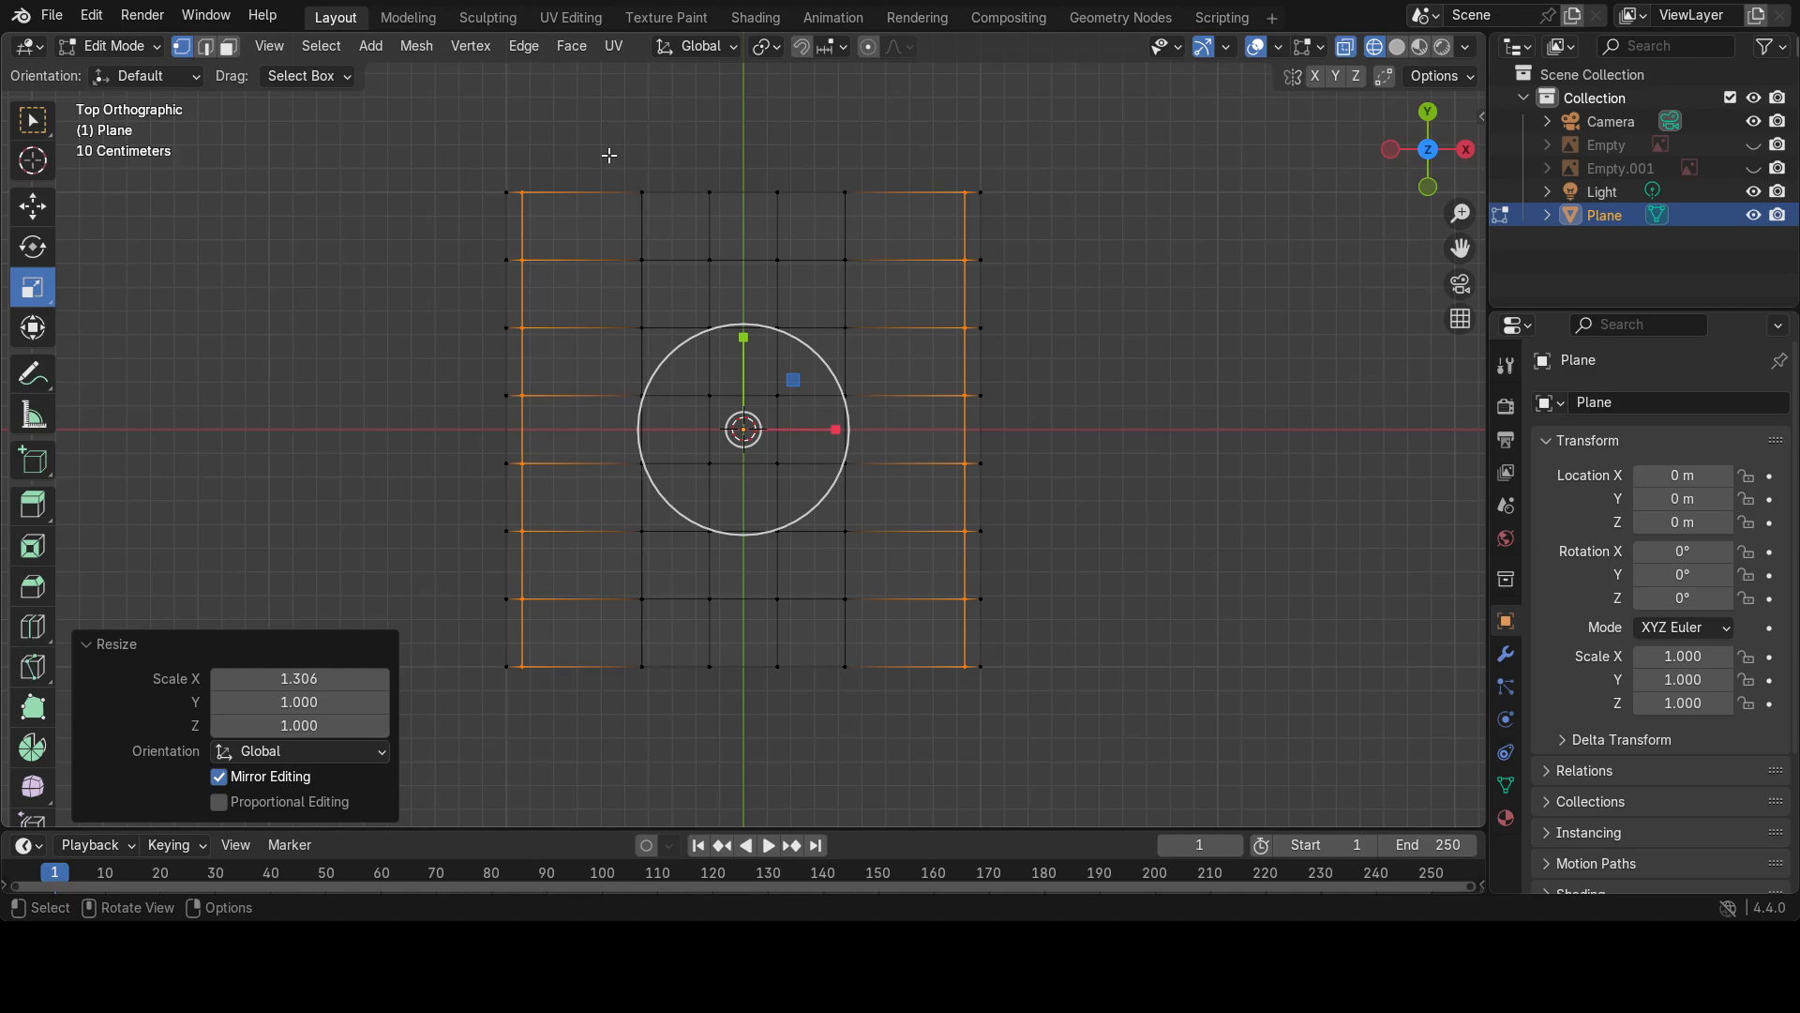
Scale the third vertex column in from each side edge outward along X by about 1.545, then deselect everything.
drag(609, 155, 677, 715)
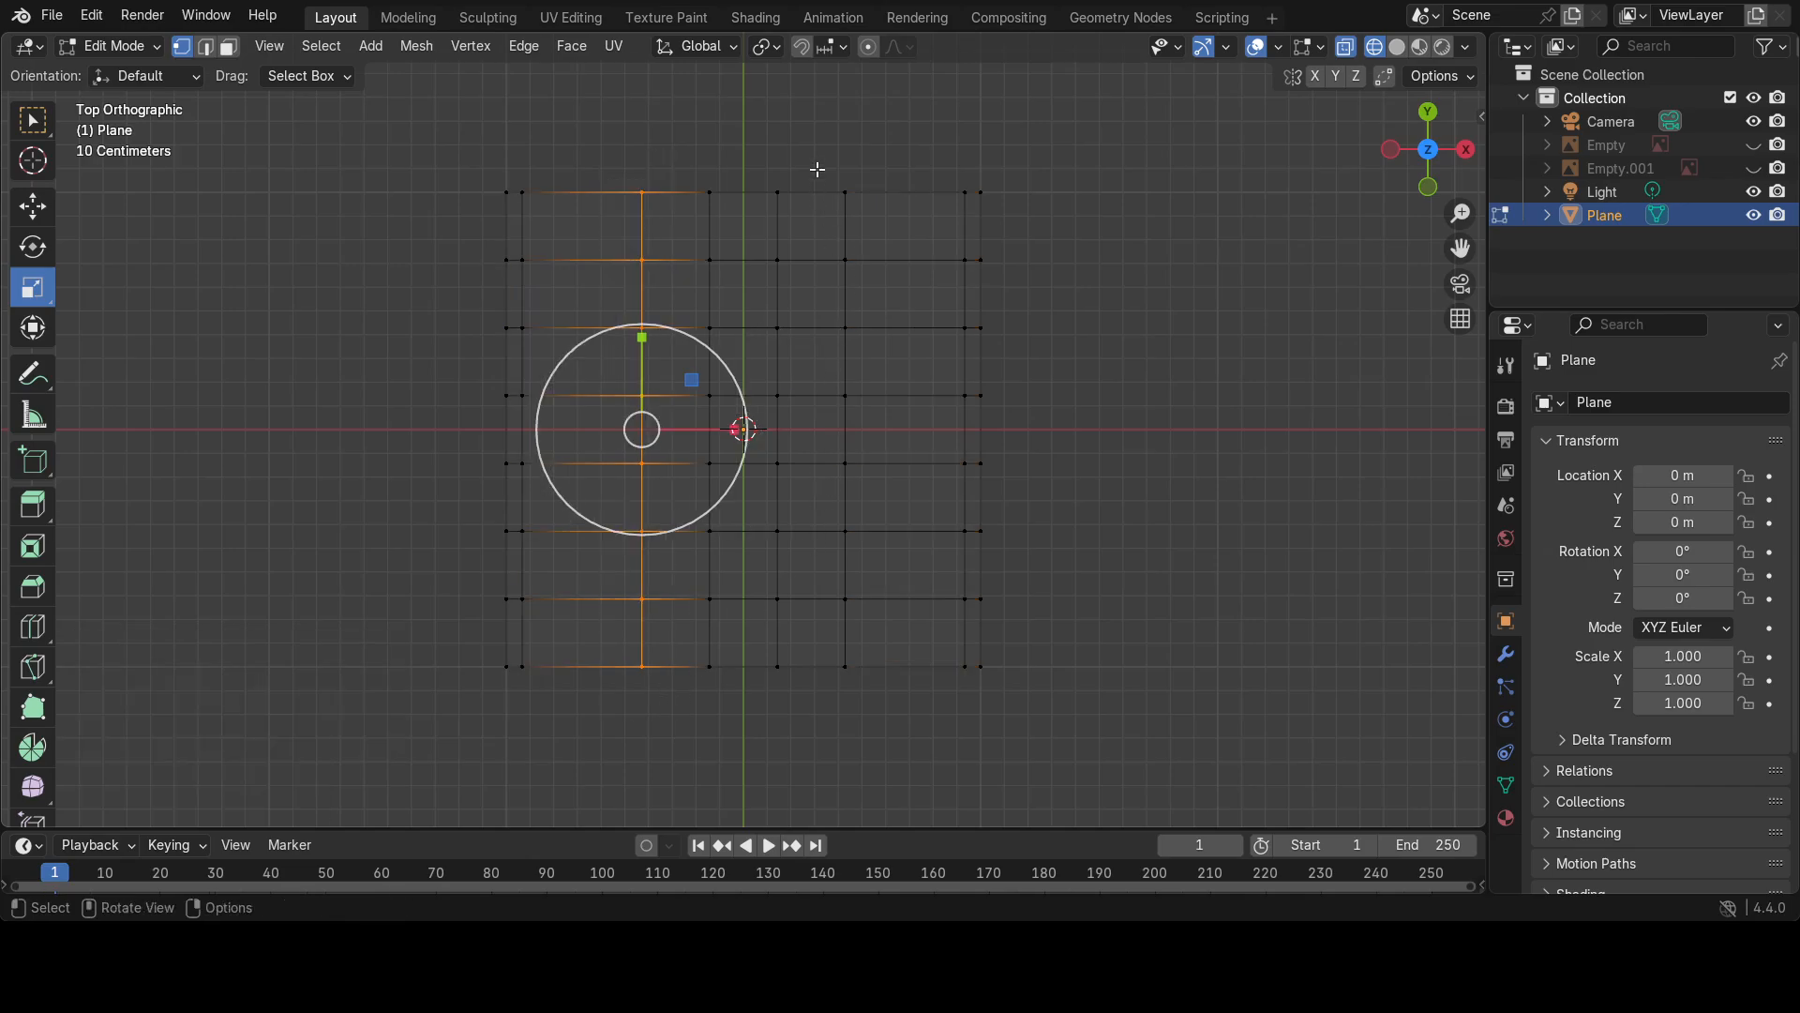
shift+drag(817, 168, 863, 700)
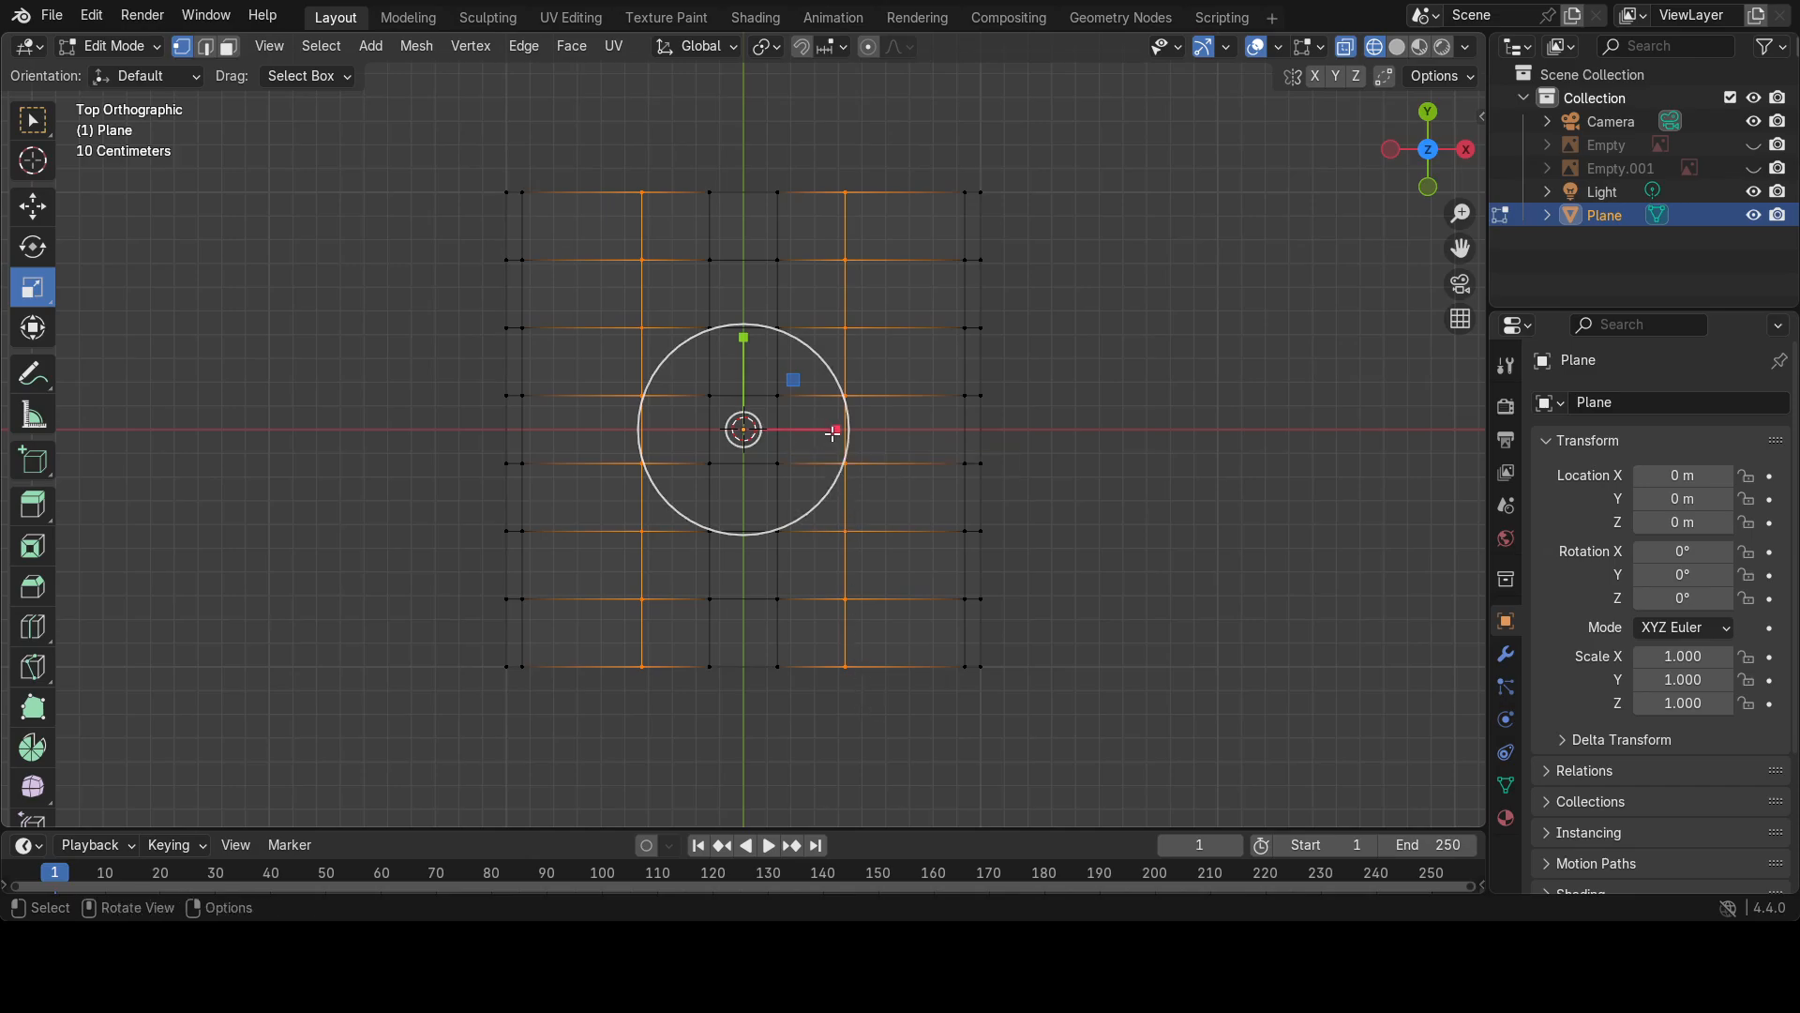
drag(836, 429, 884, 416)
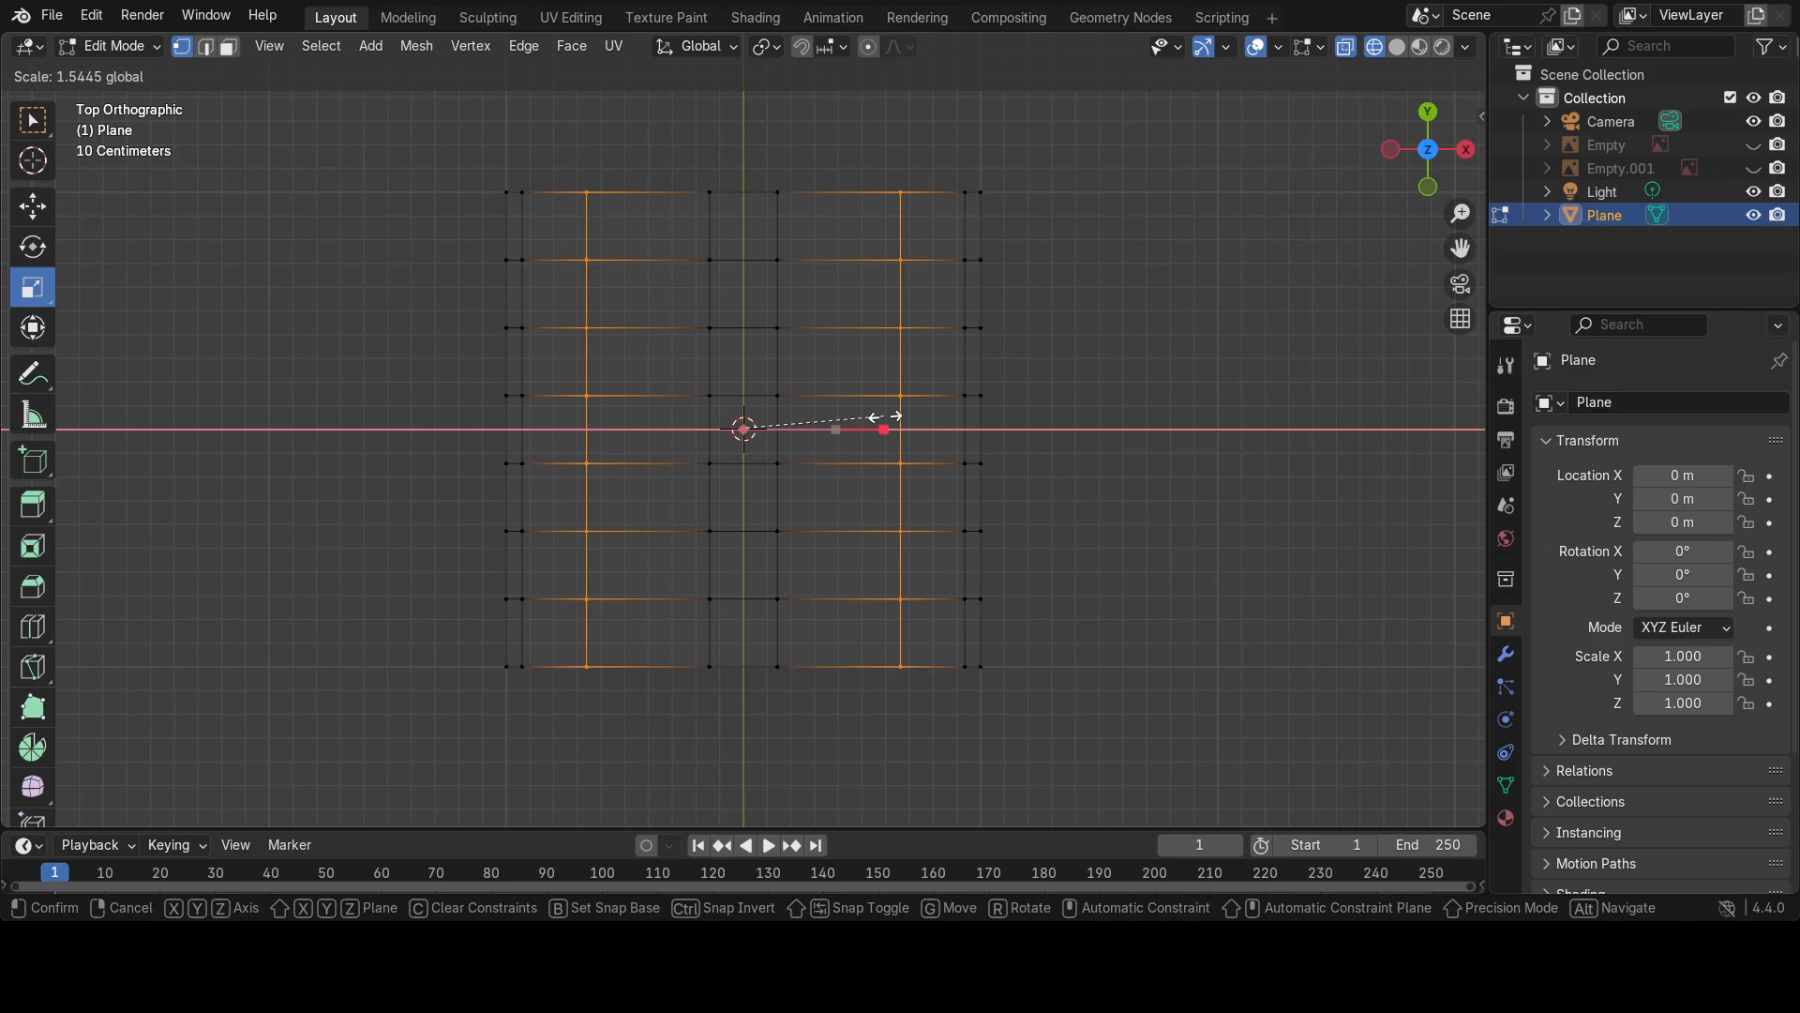
drag(885, 416, 885, 416)
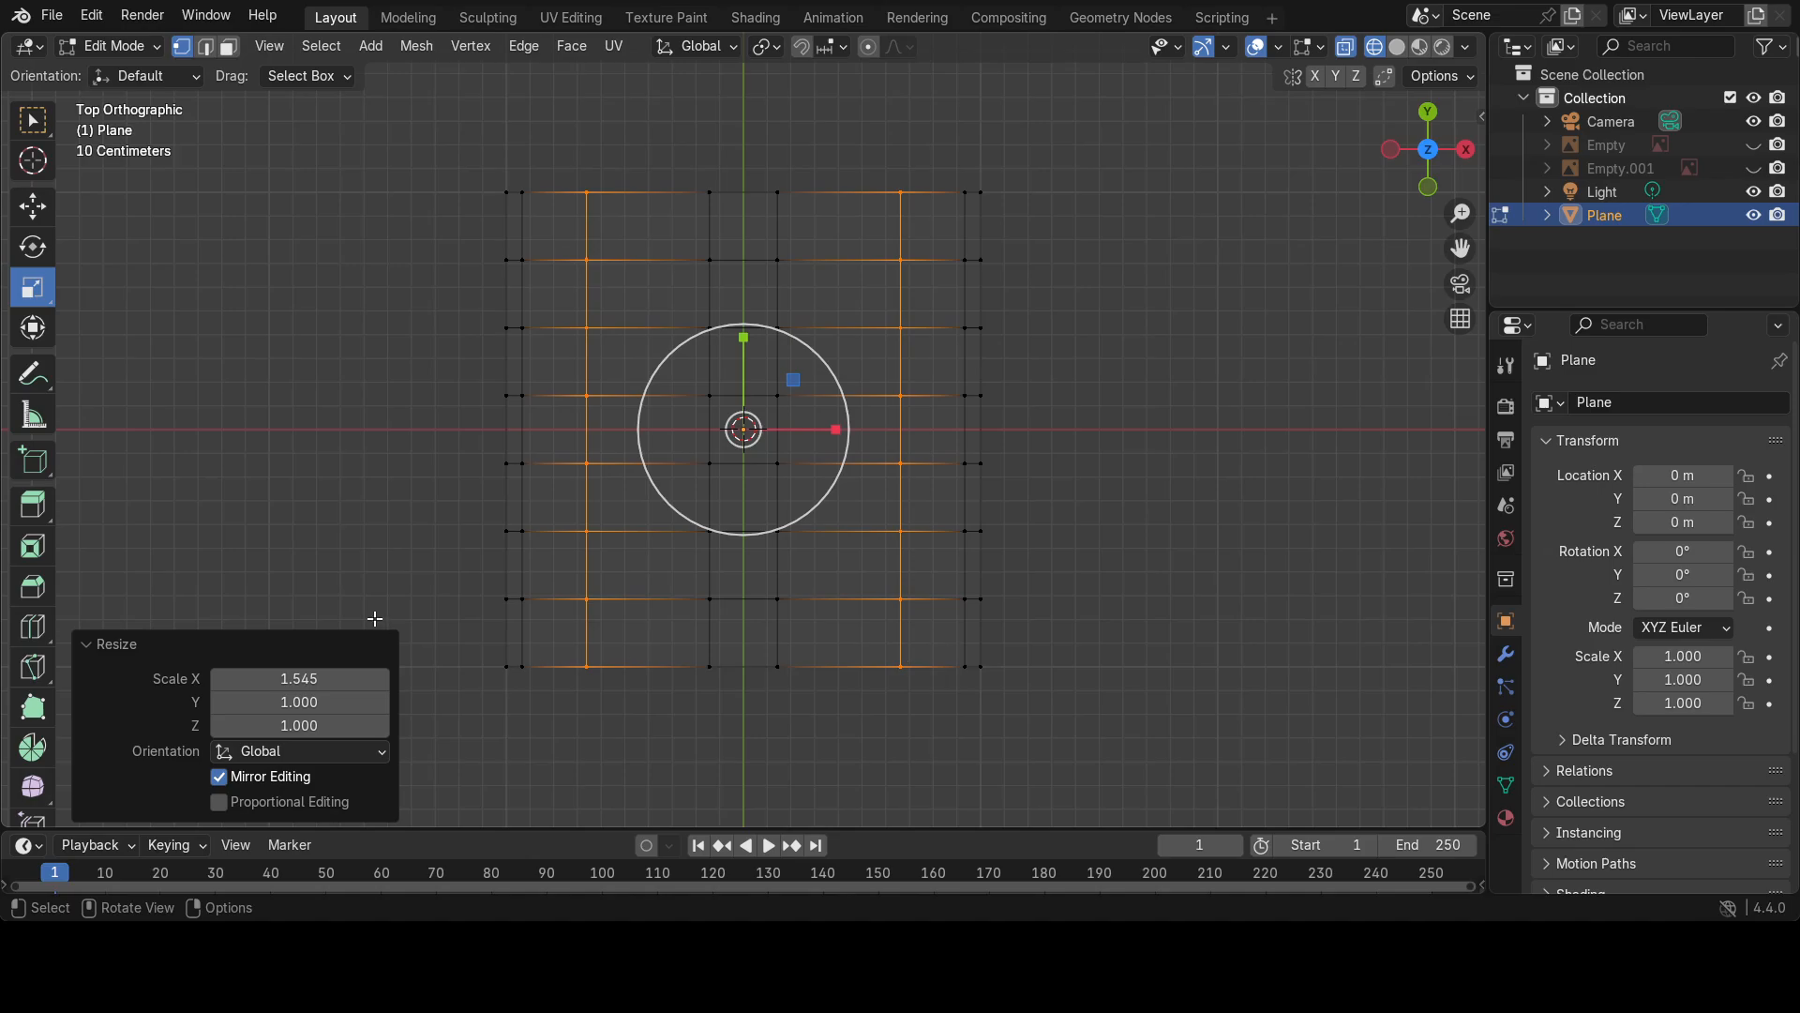
click(426, 272)
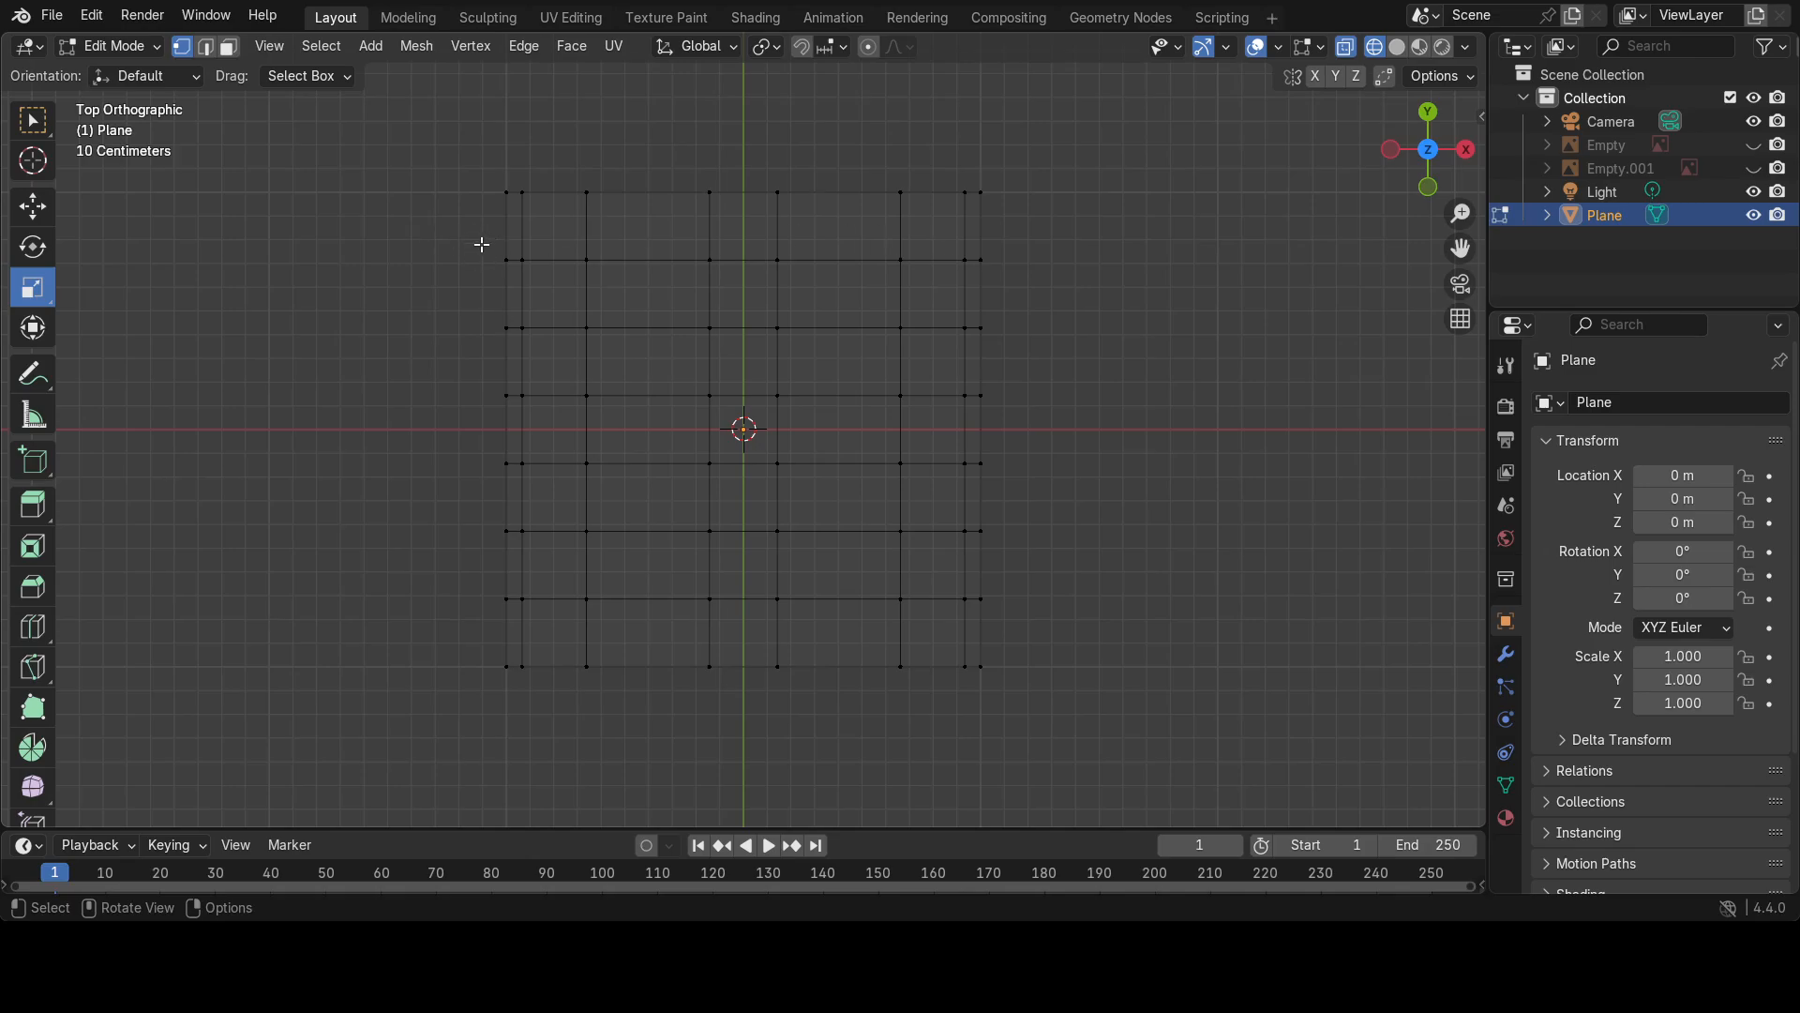
Scale the second vertex row in from the plane's front and back edges outward along Y by about 1.294.
drag(482, 245, 1002, 292)
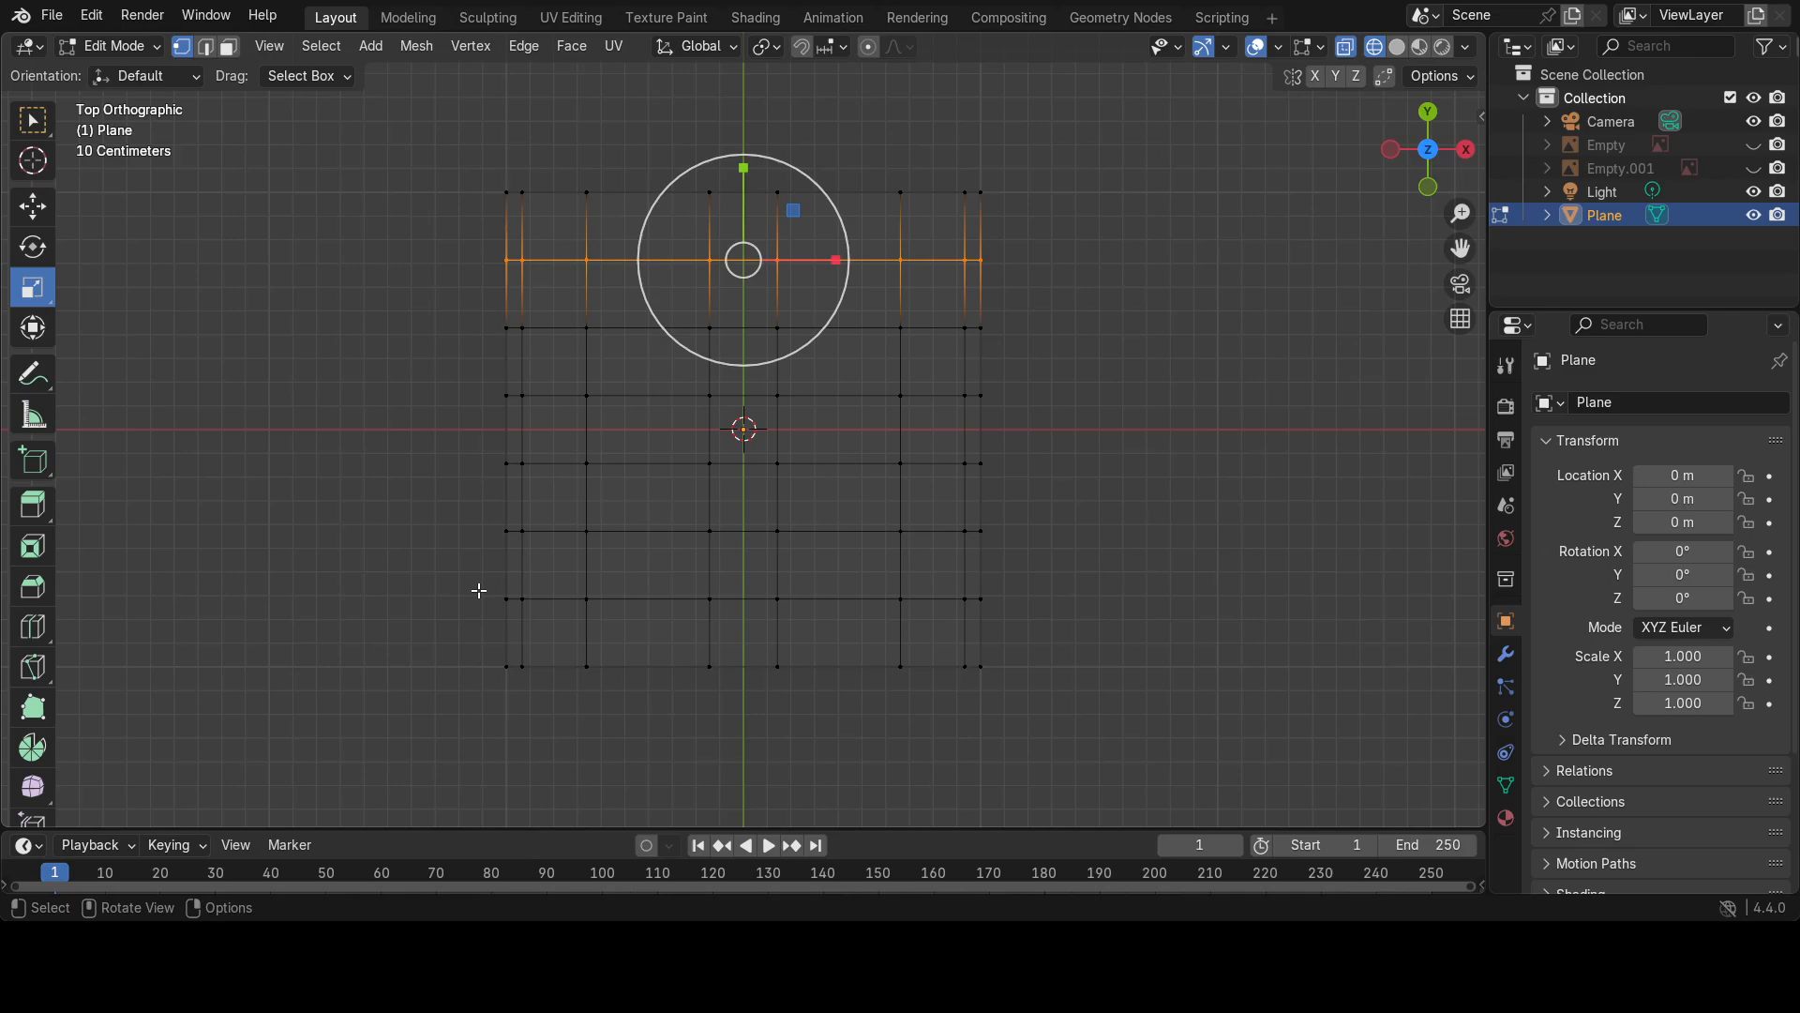
shift+drag(475, 579, 1026, 633)
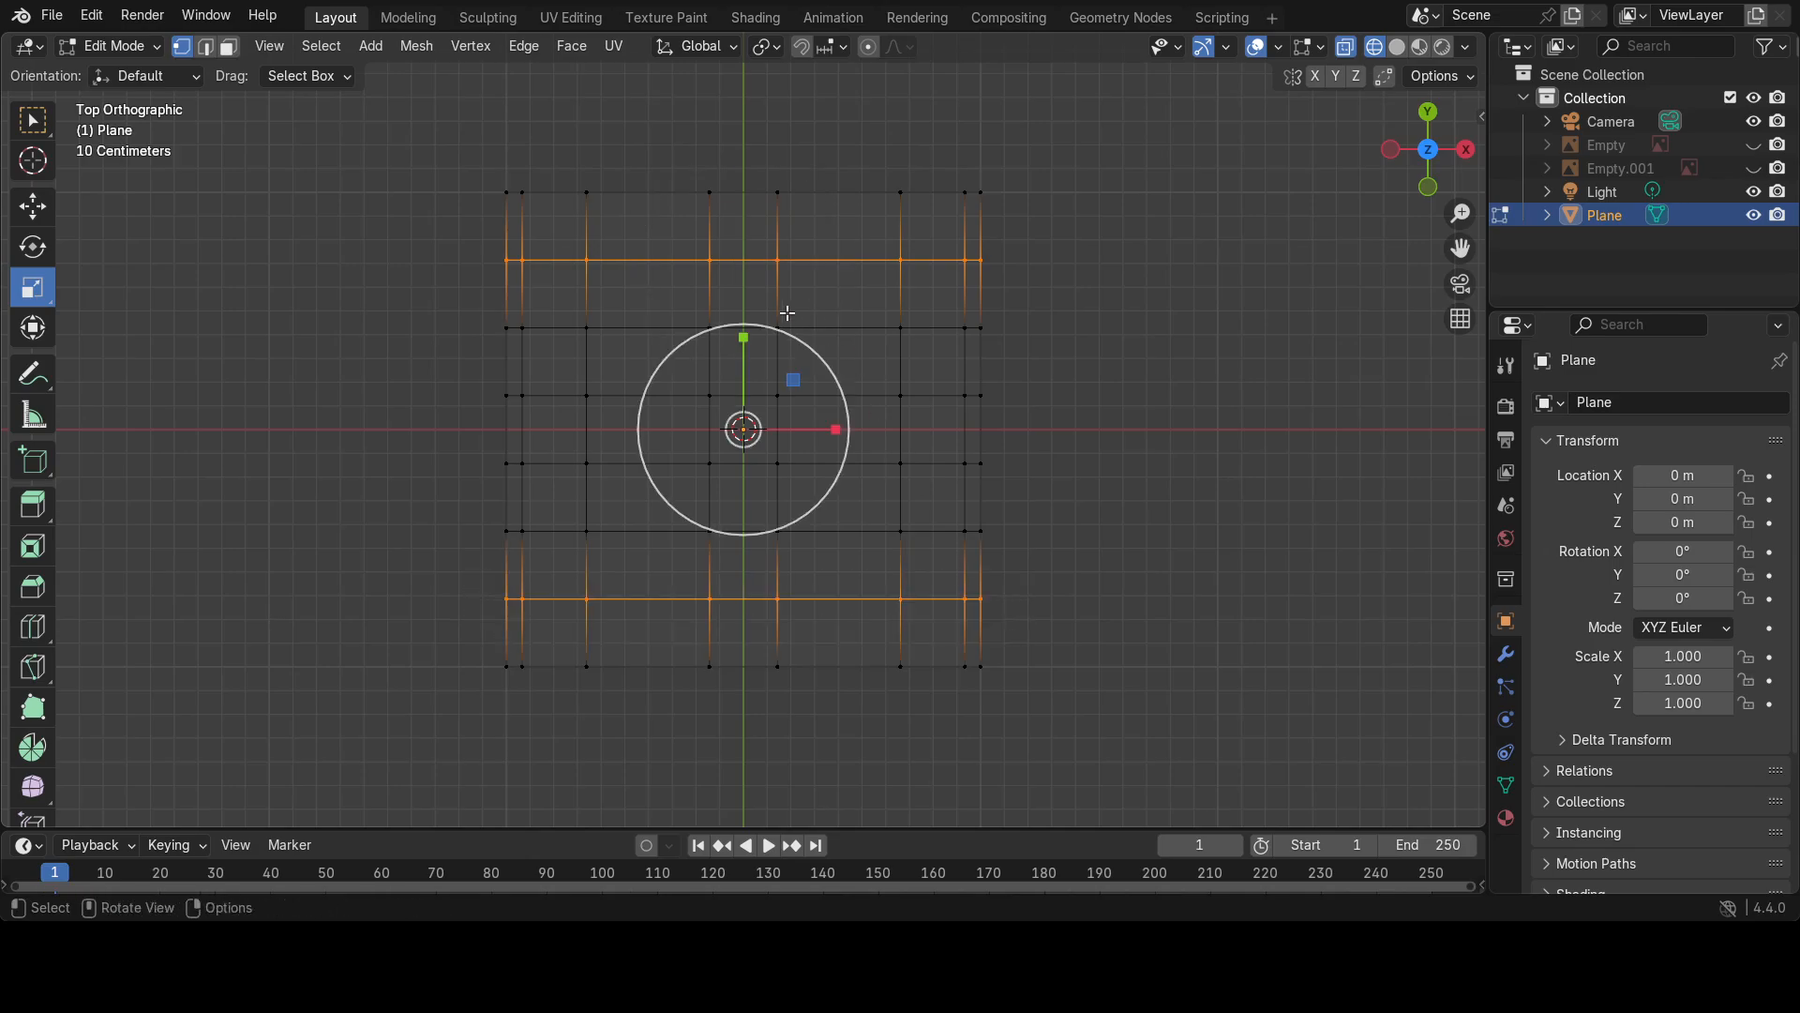
drag(743, 335, 745, 305)
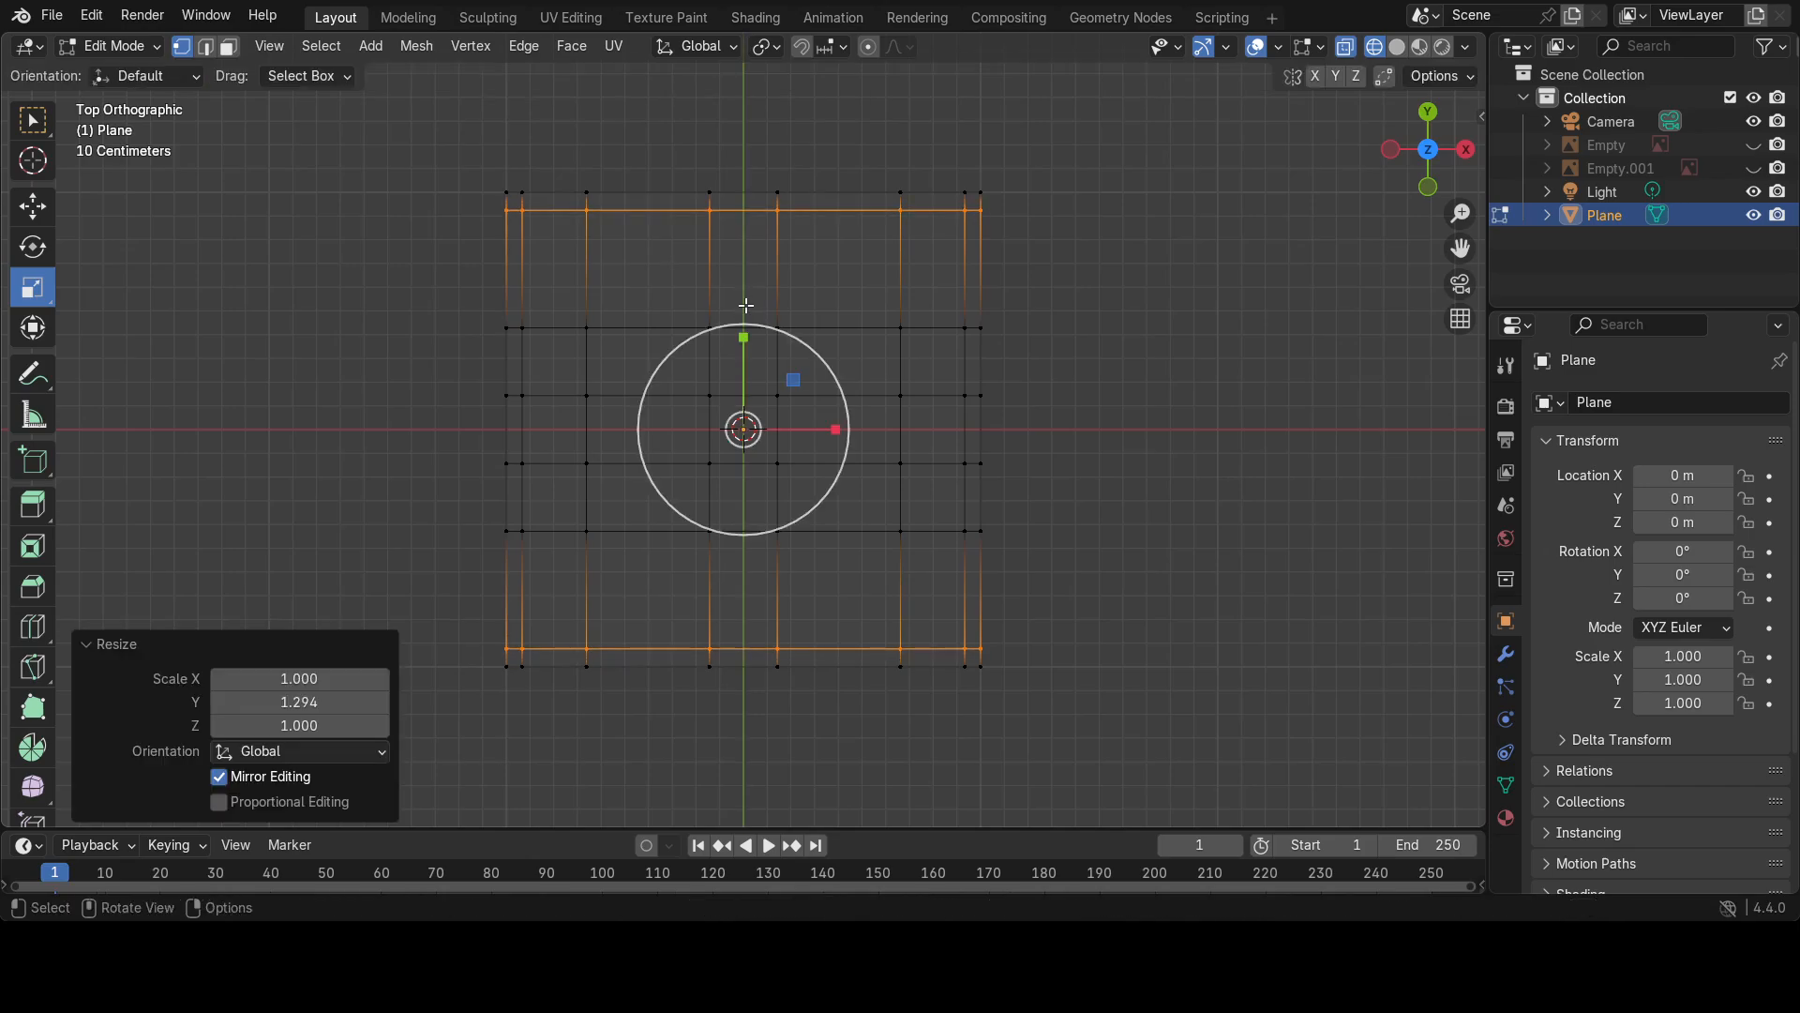
Scale the third vertex row in from the plane's front and back edges outward along Y by about 1.559.
drag(444, 279, 990, 352)
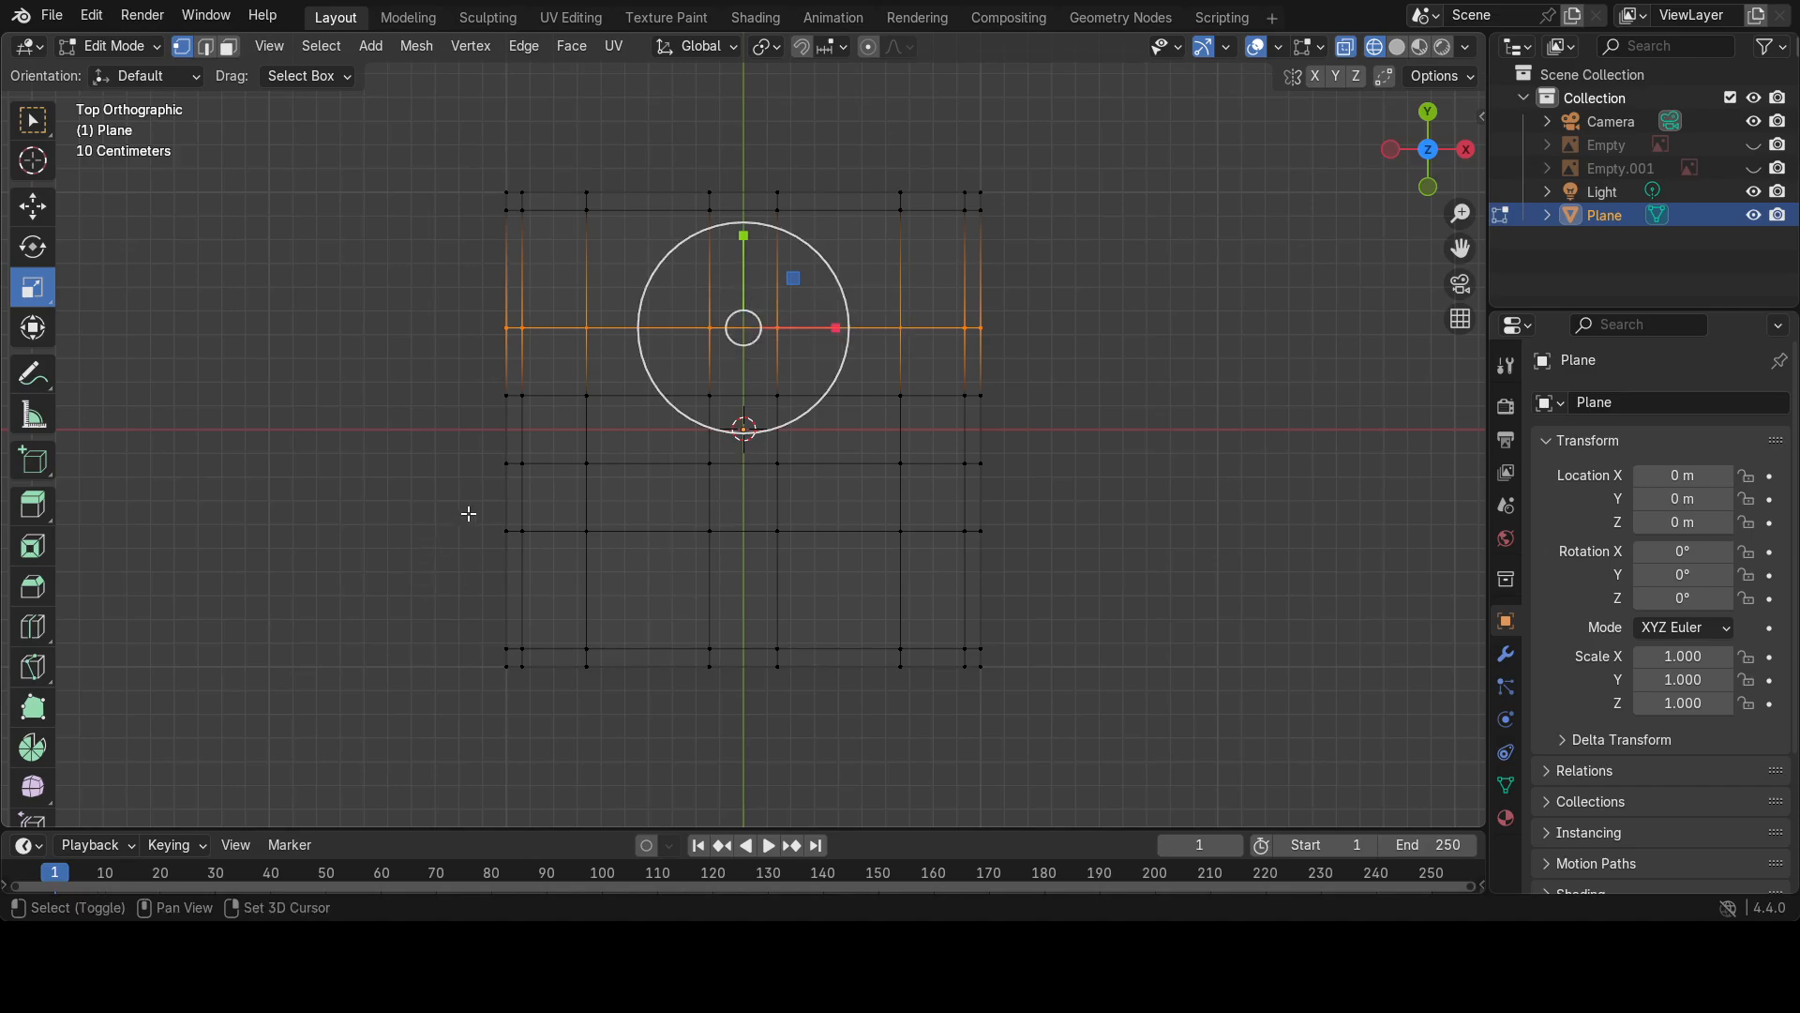
shift+drag(466, 510, 1031, 580)
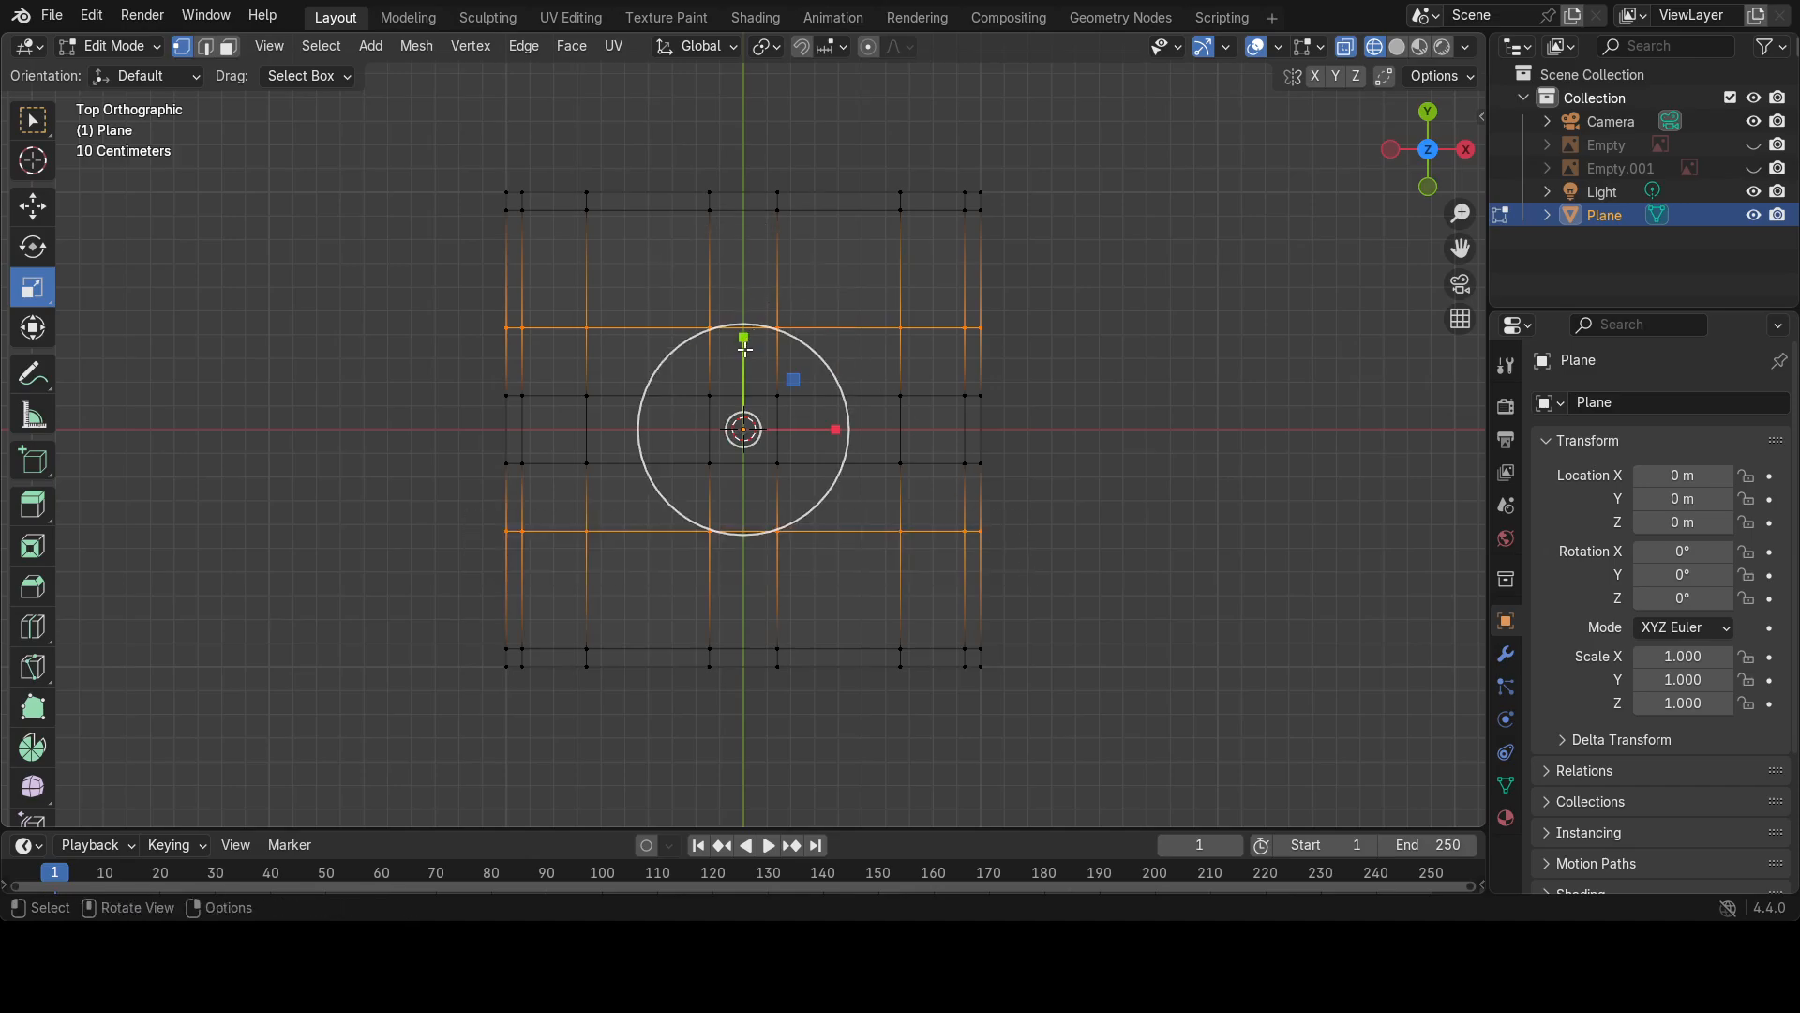
drag(744, 336, 746, 292)
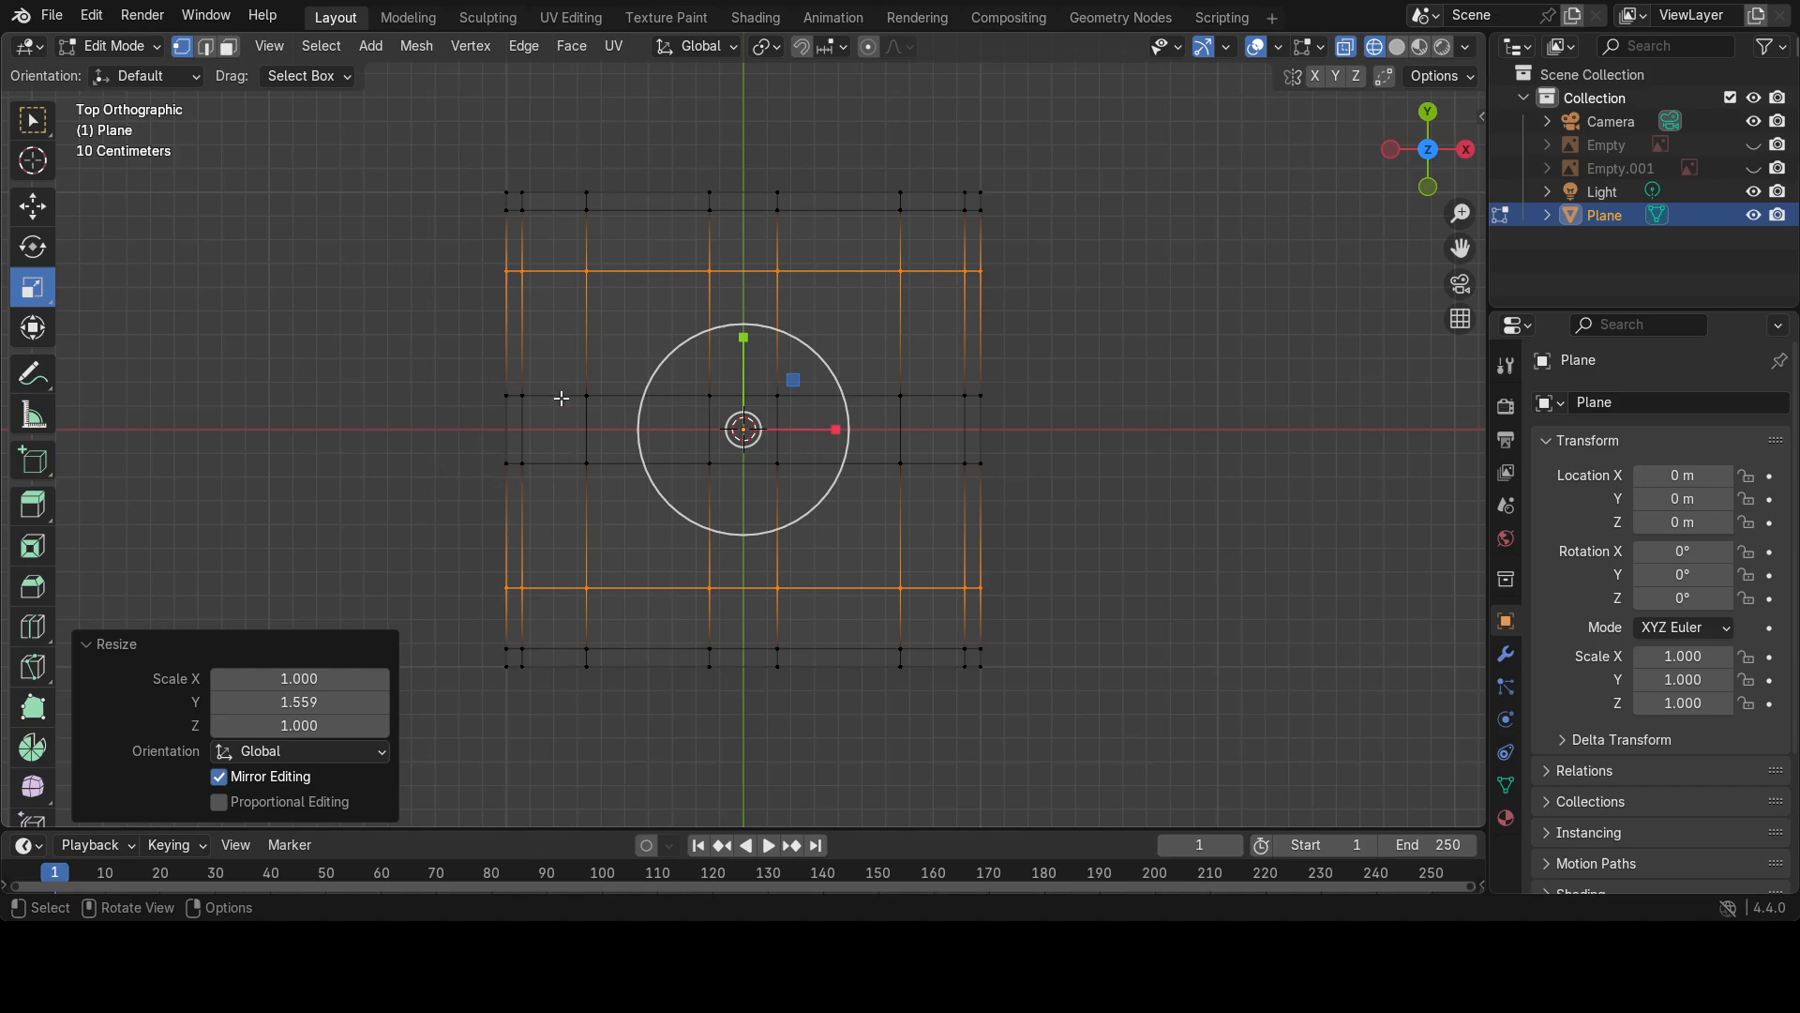
In edge mode, select the two central edge loops in each direction across the plane and dissolve them.
key(2)
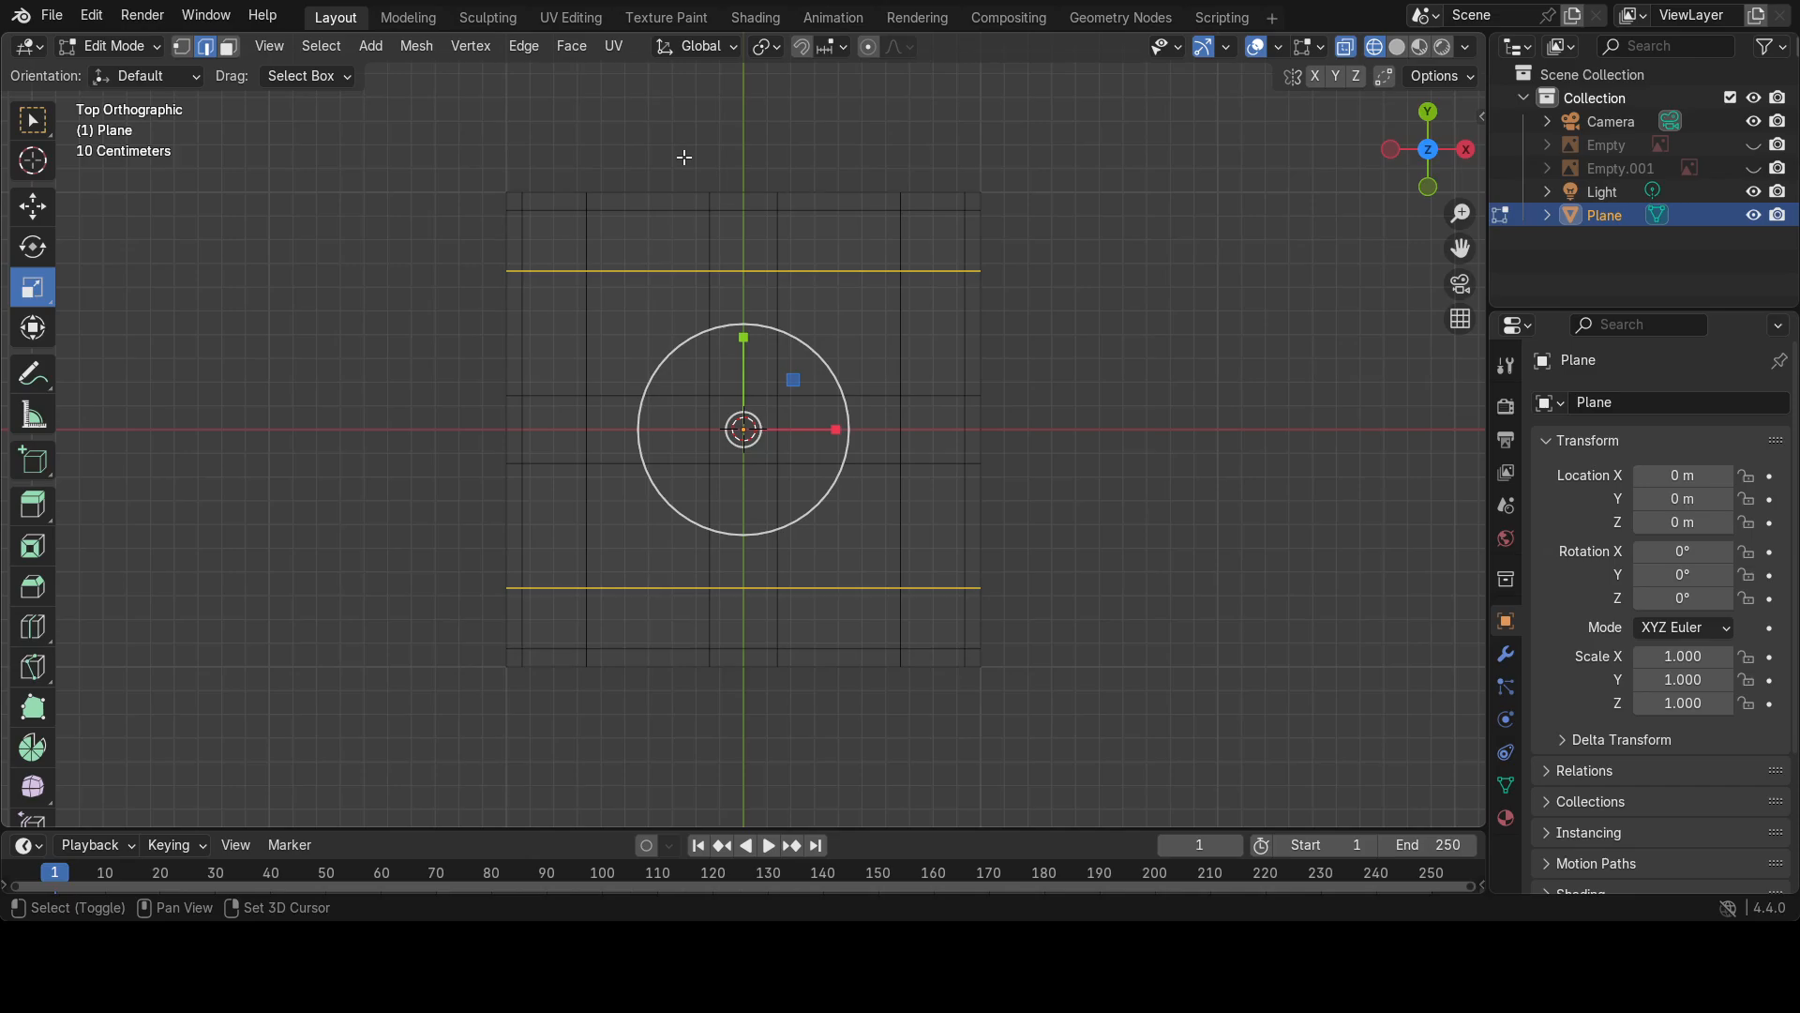
drag(471, 360, 1025, 482)
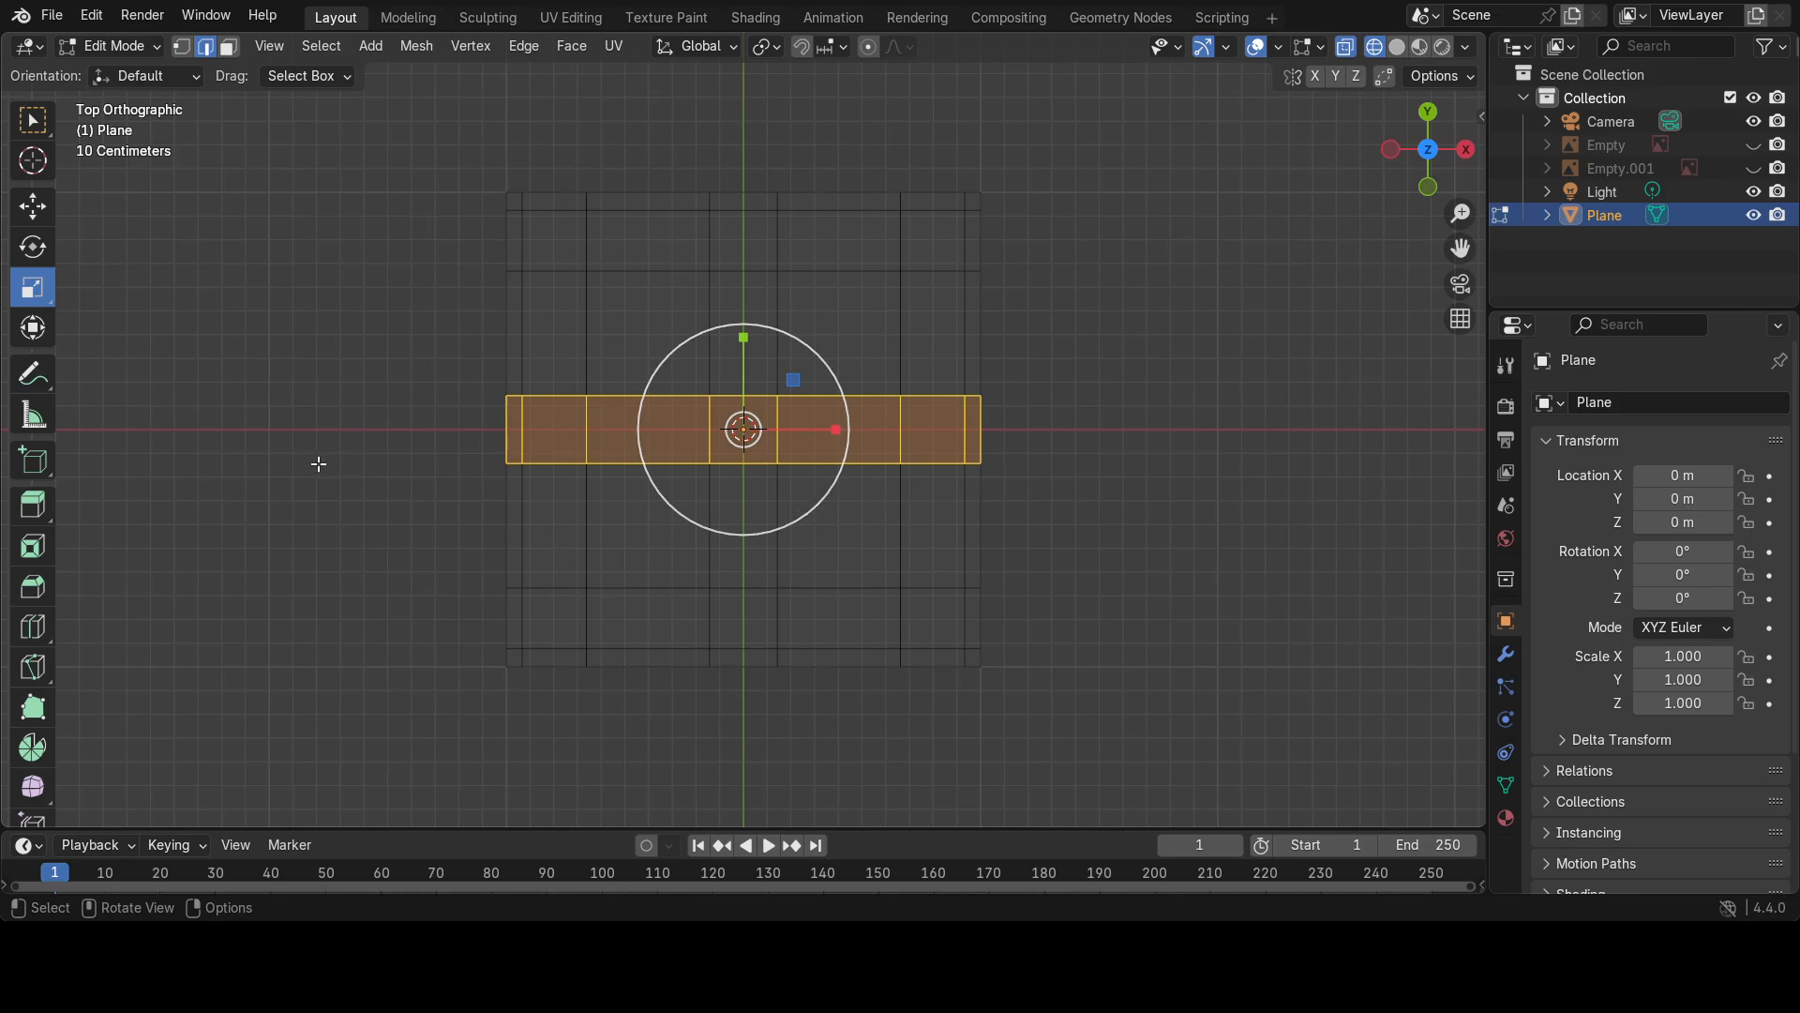
click(399, 439)
drag(448, 370, 1001, 403)
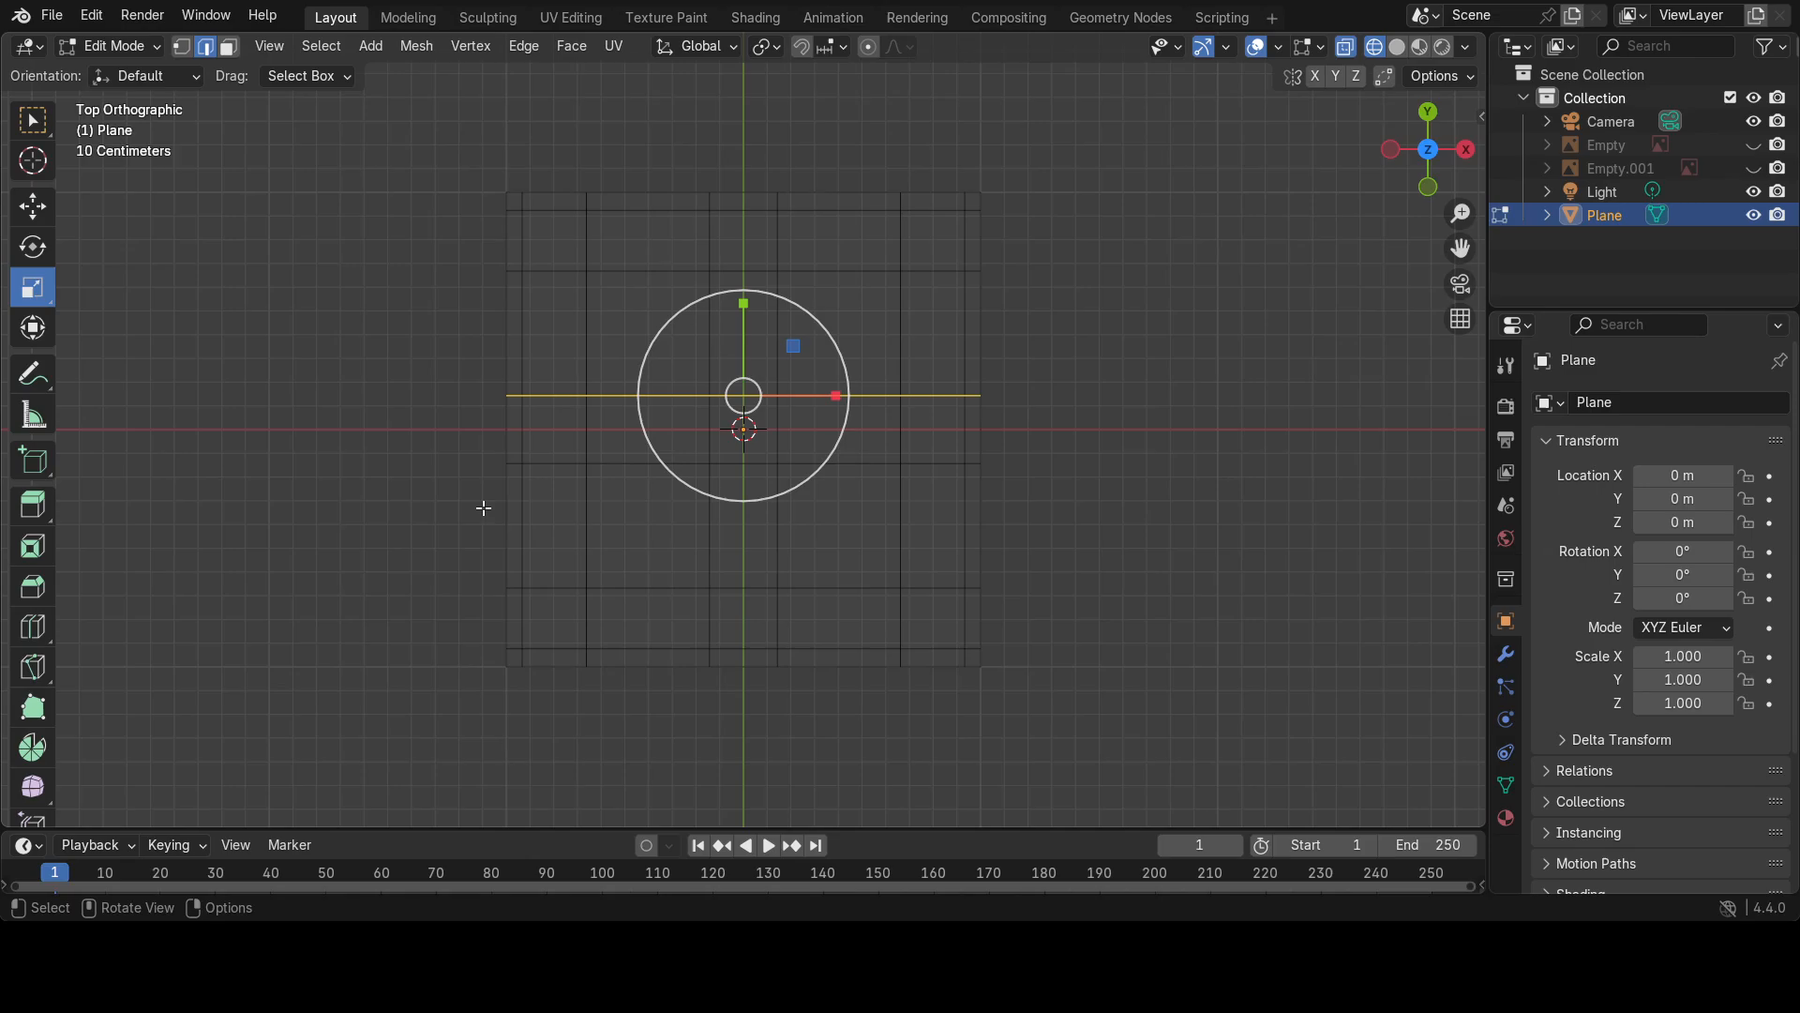
shift+drag(469, 453, 1032, 507)
key(w)
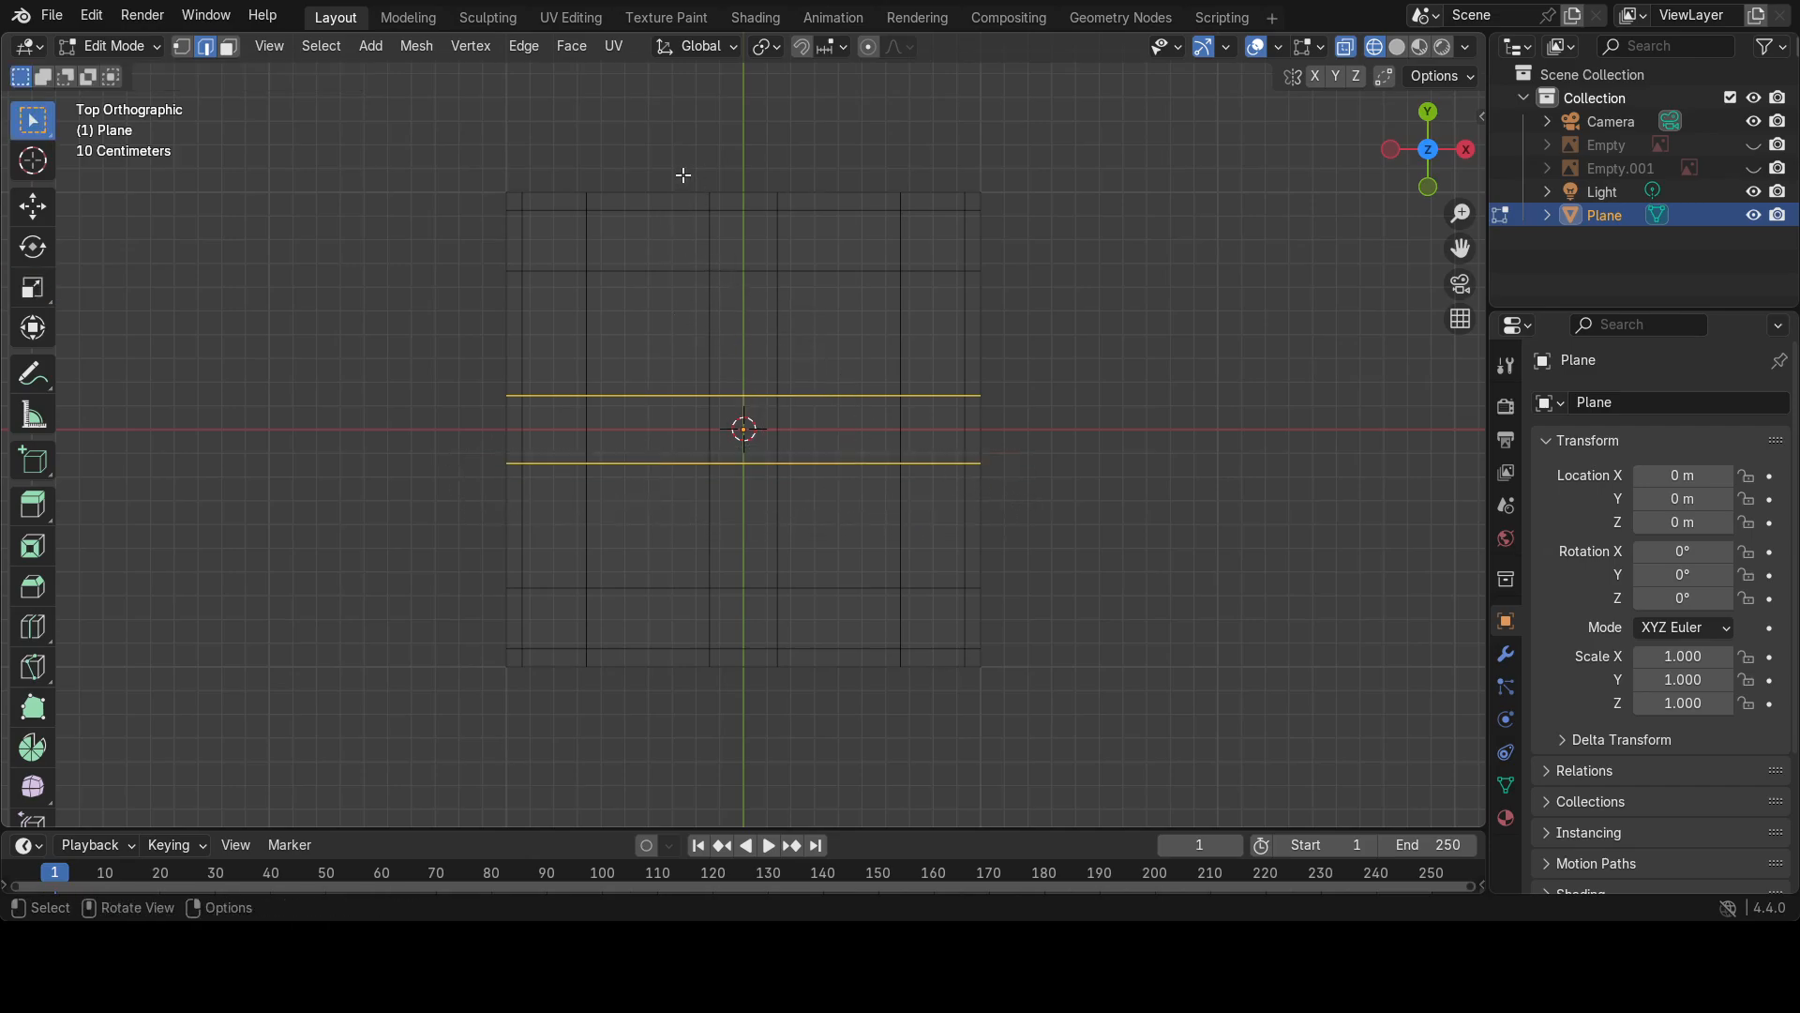
shift+drag(686, 171, 724, 755)
shift+drag(759, 161, 786, 737)
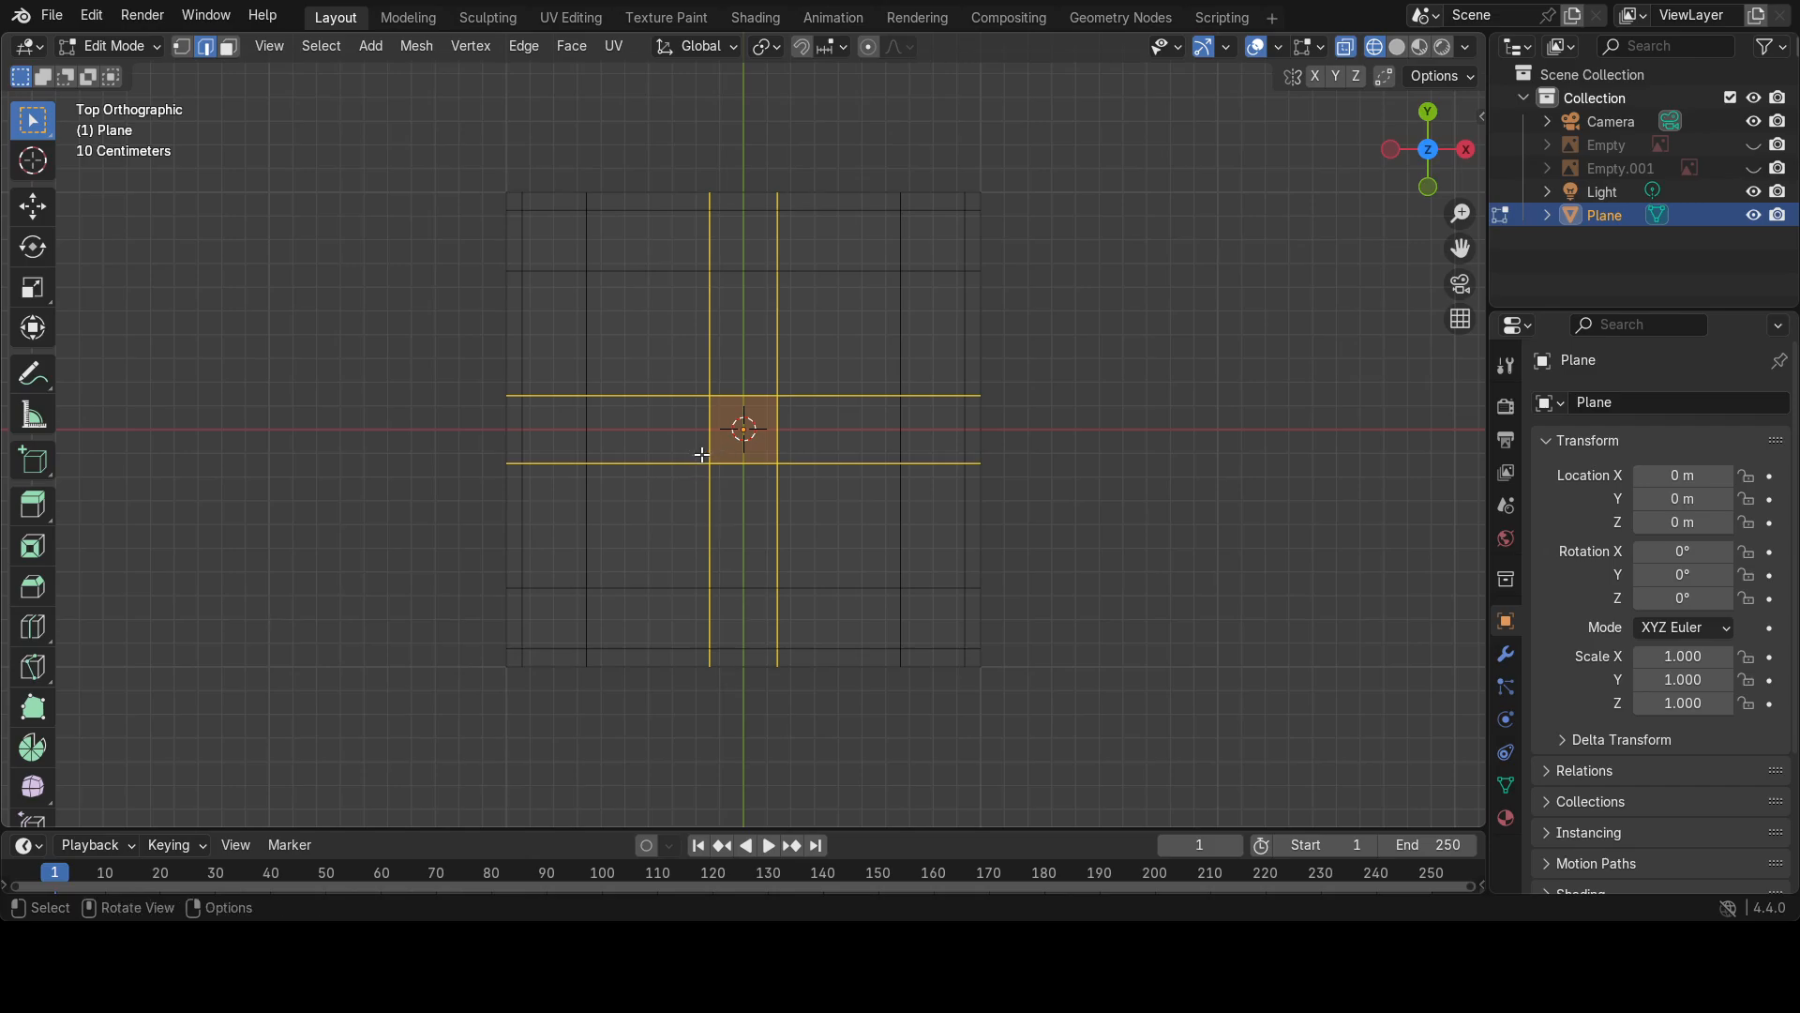
key(x)
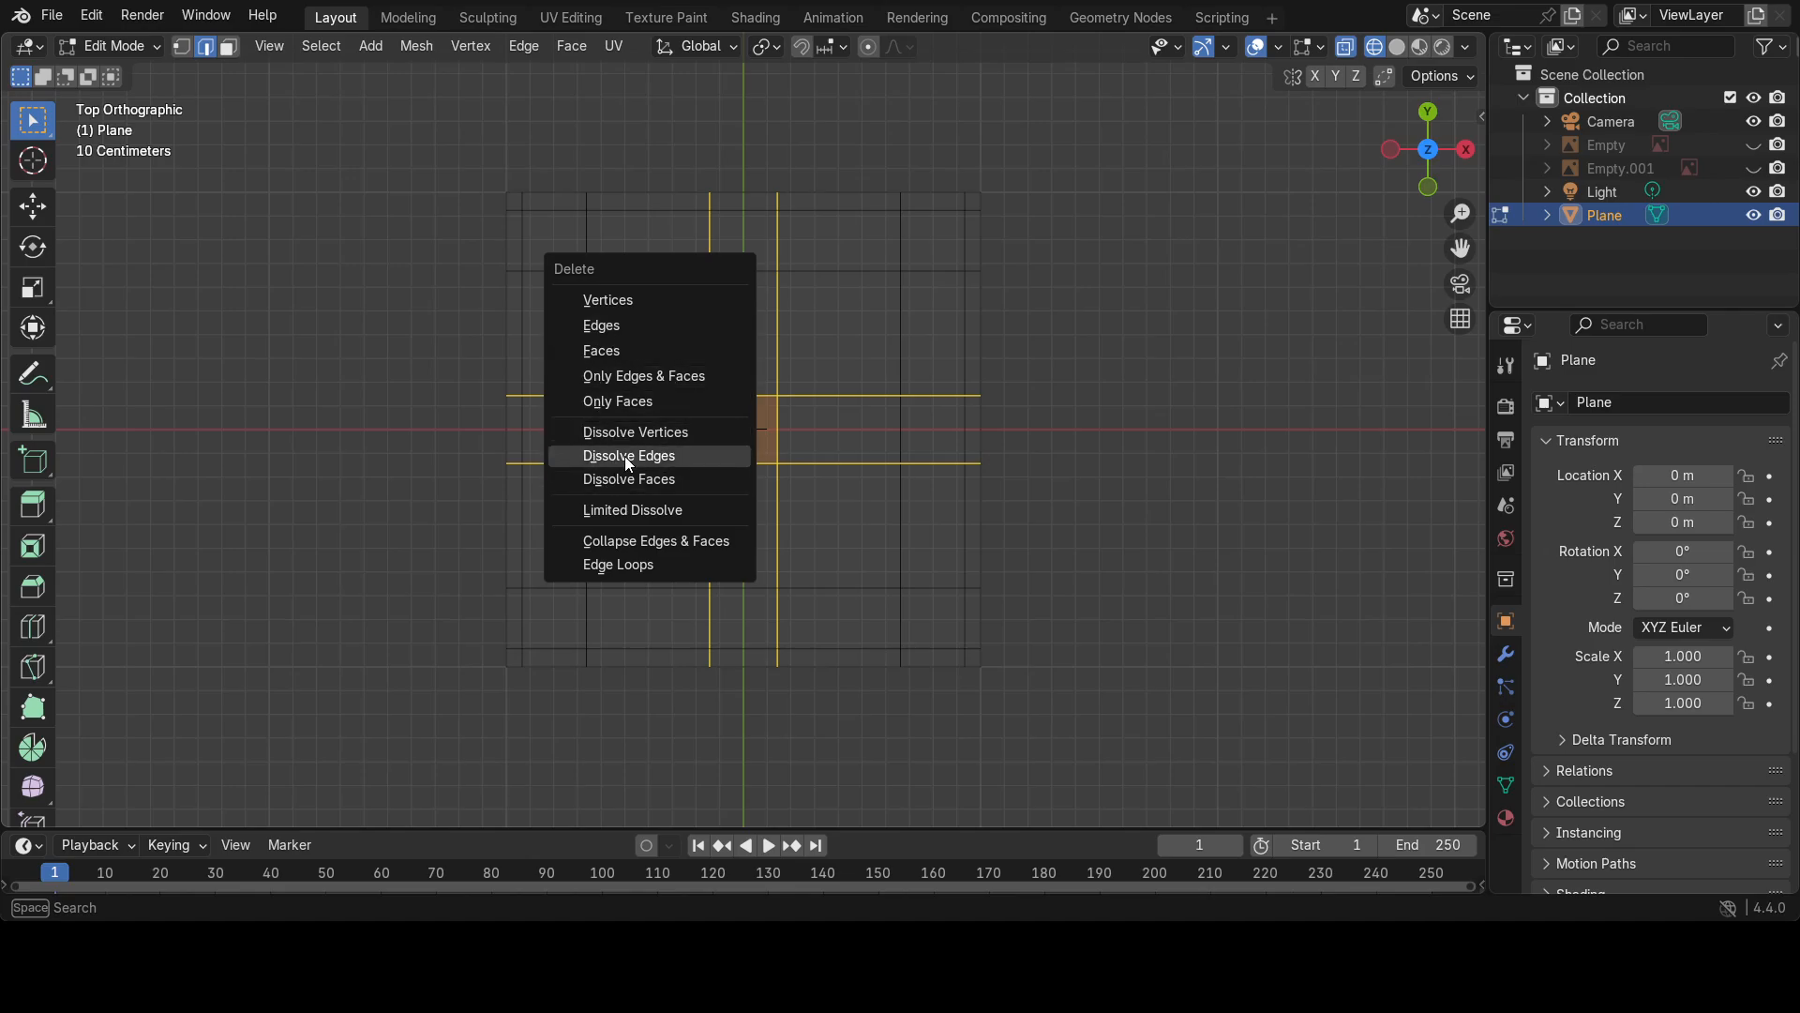
click(630, 454)
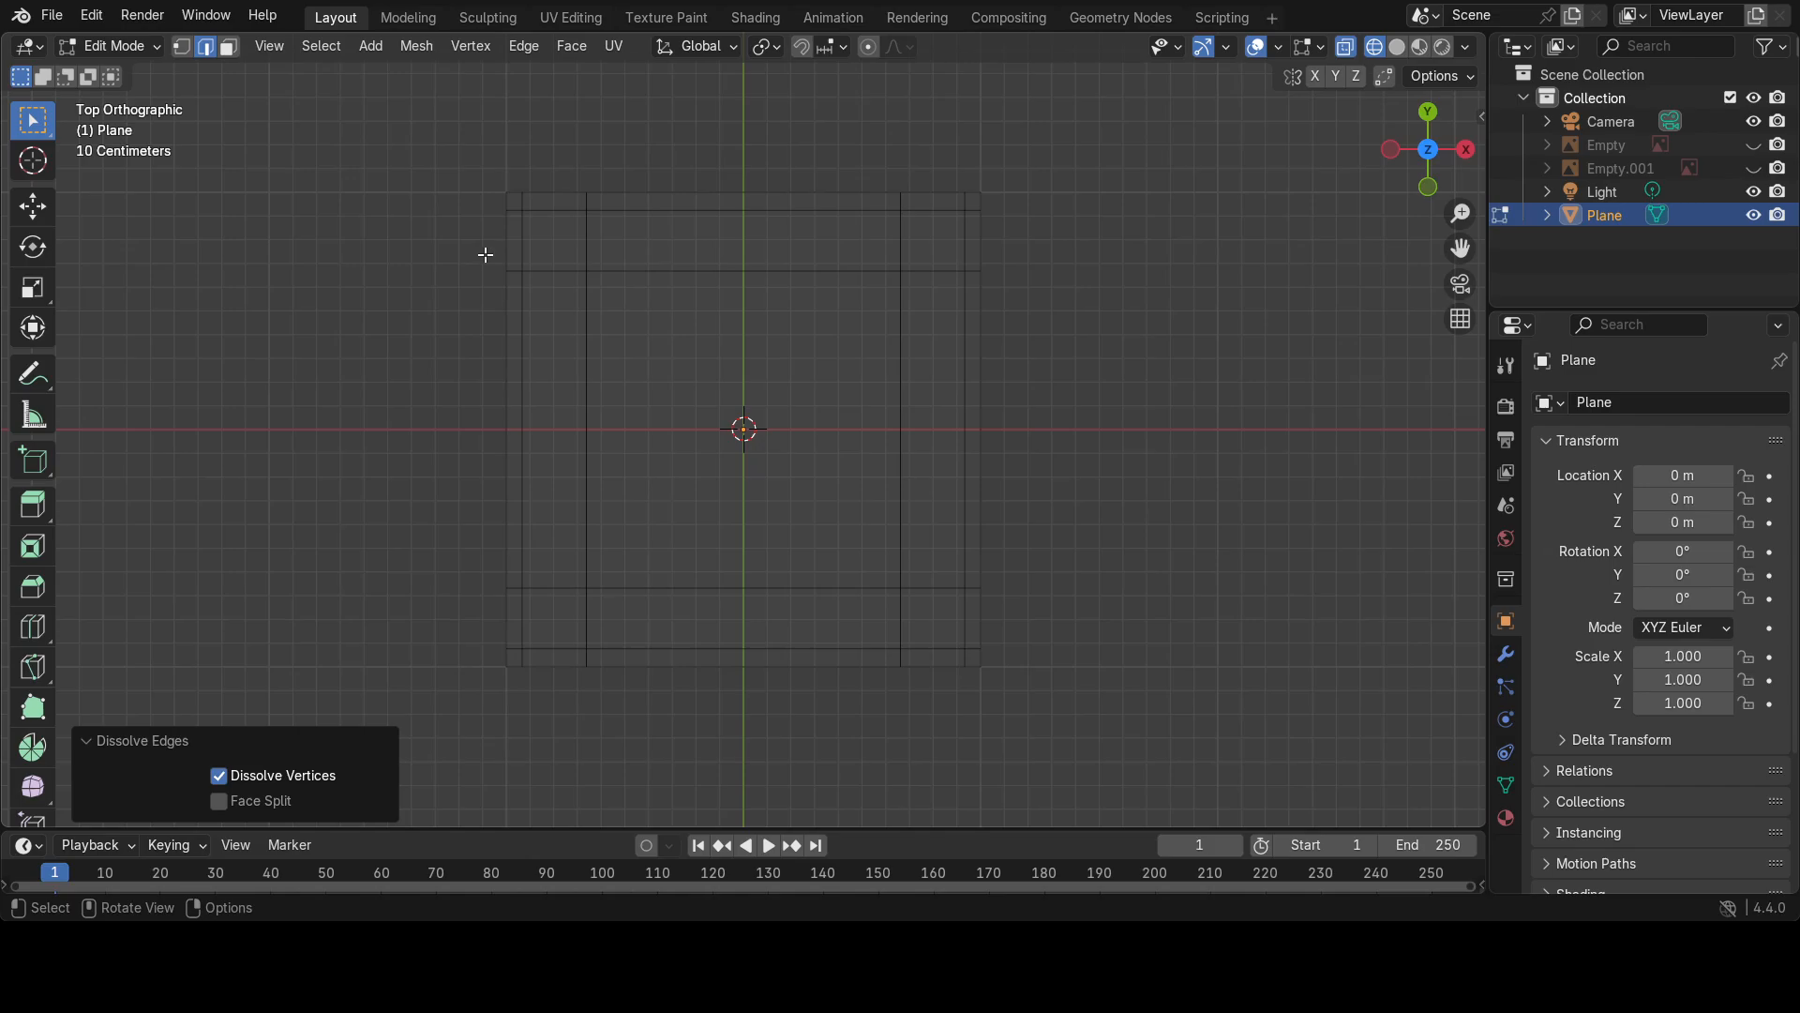
Select the innermost remaining edge loop near the plane's front and back and scale both outward along Y by about 1.091.
drag(485, 254, 1025, 298)
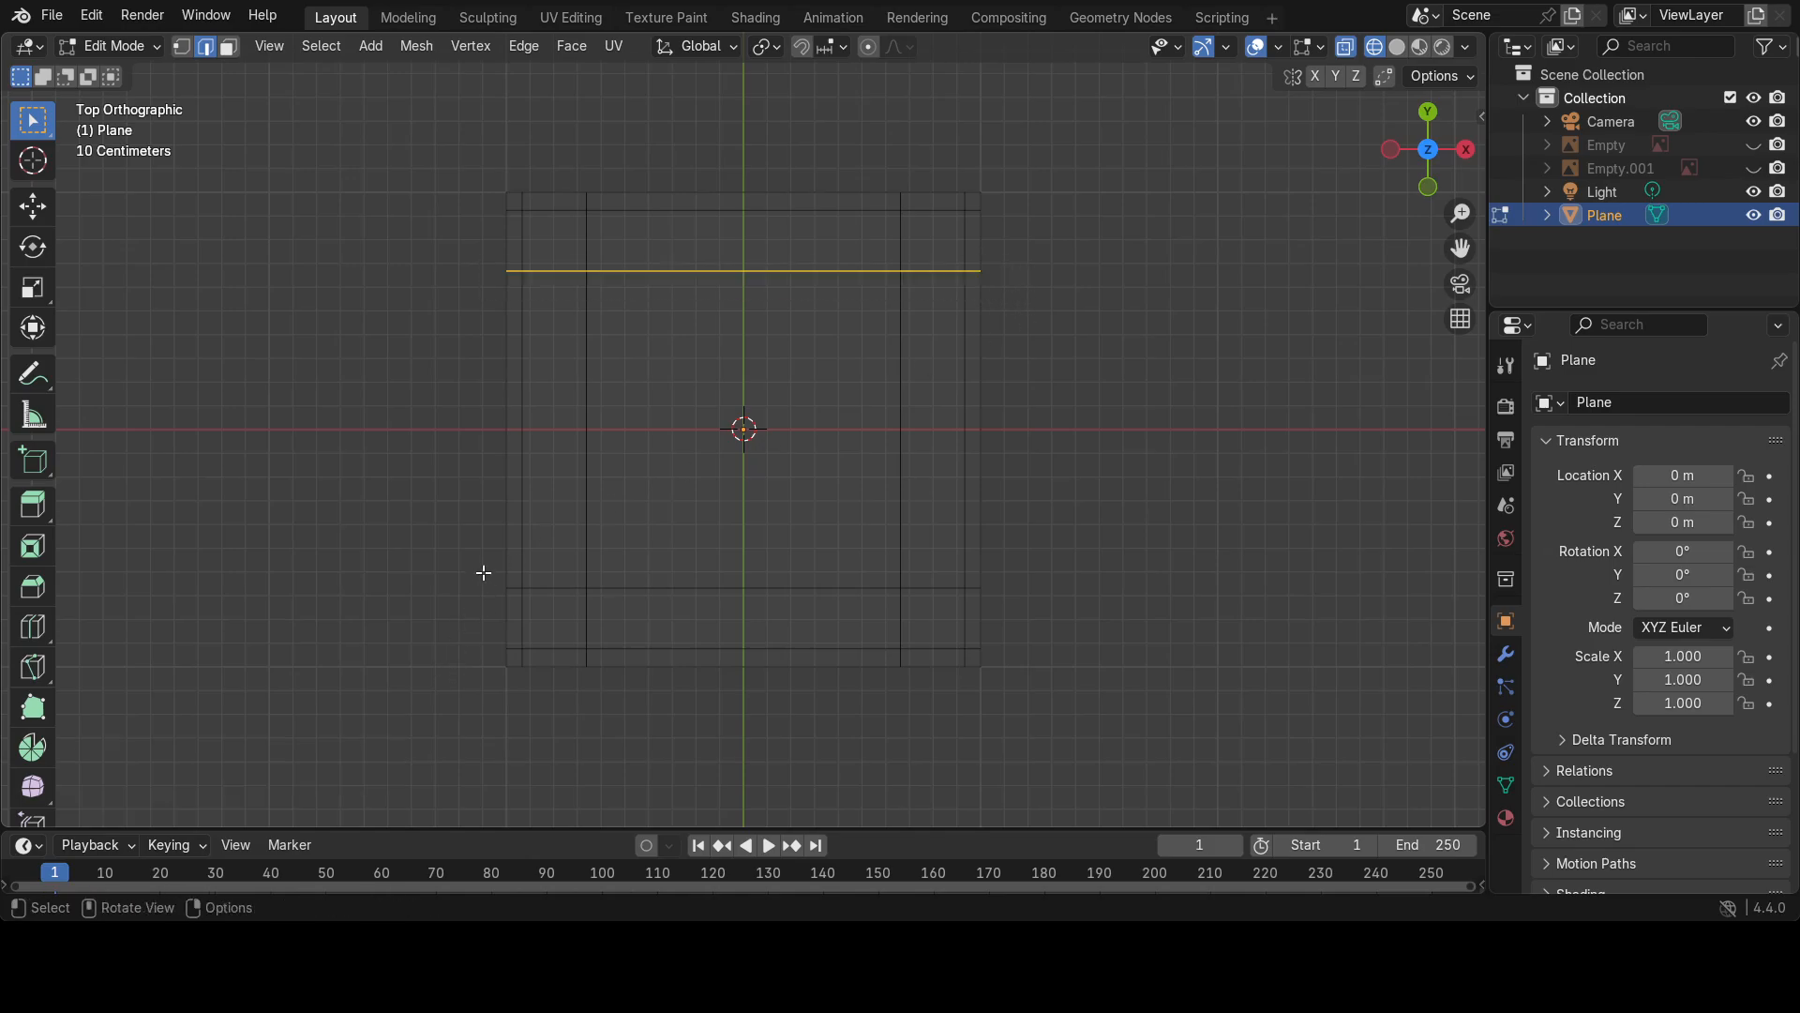
shift+drag(497, 570, 1013, 613)
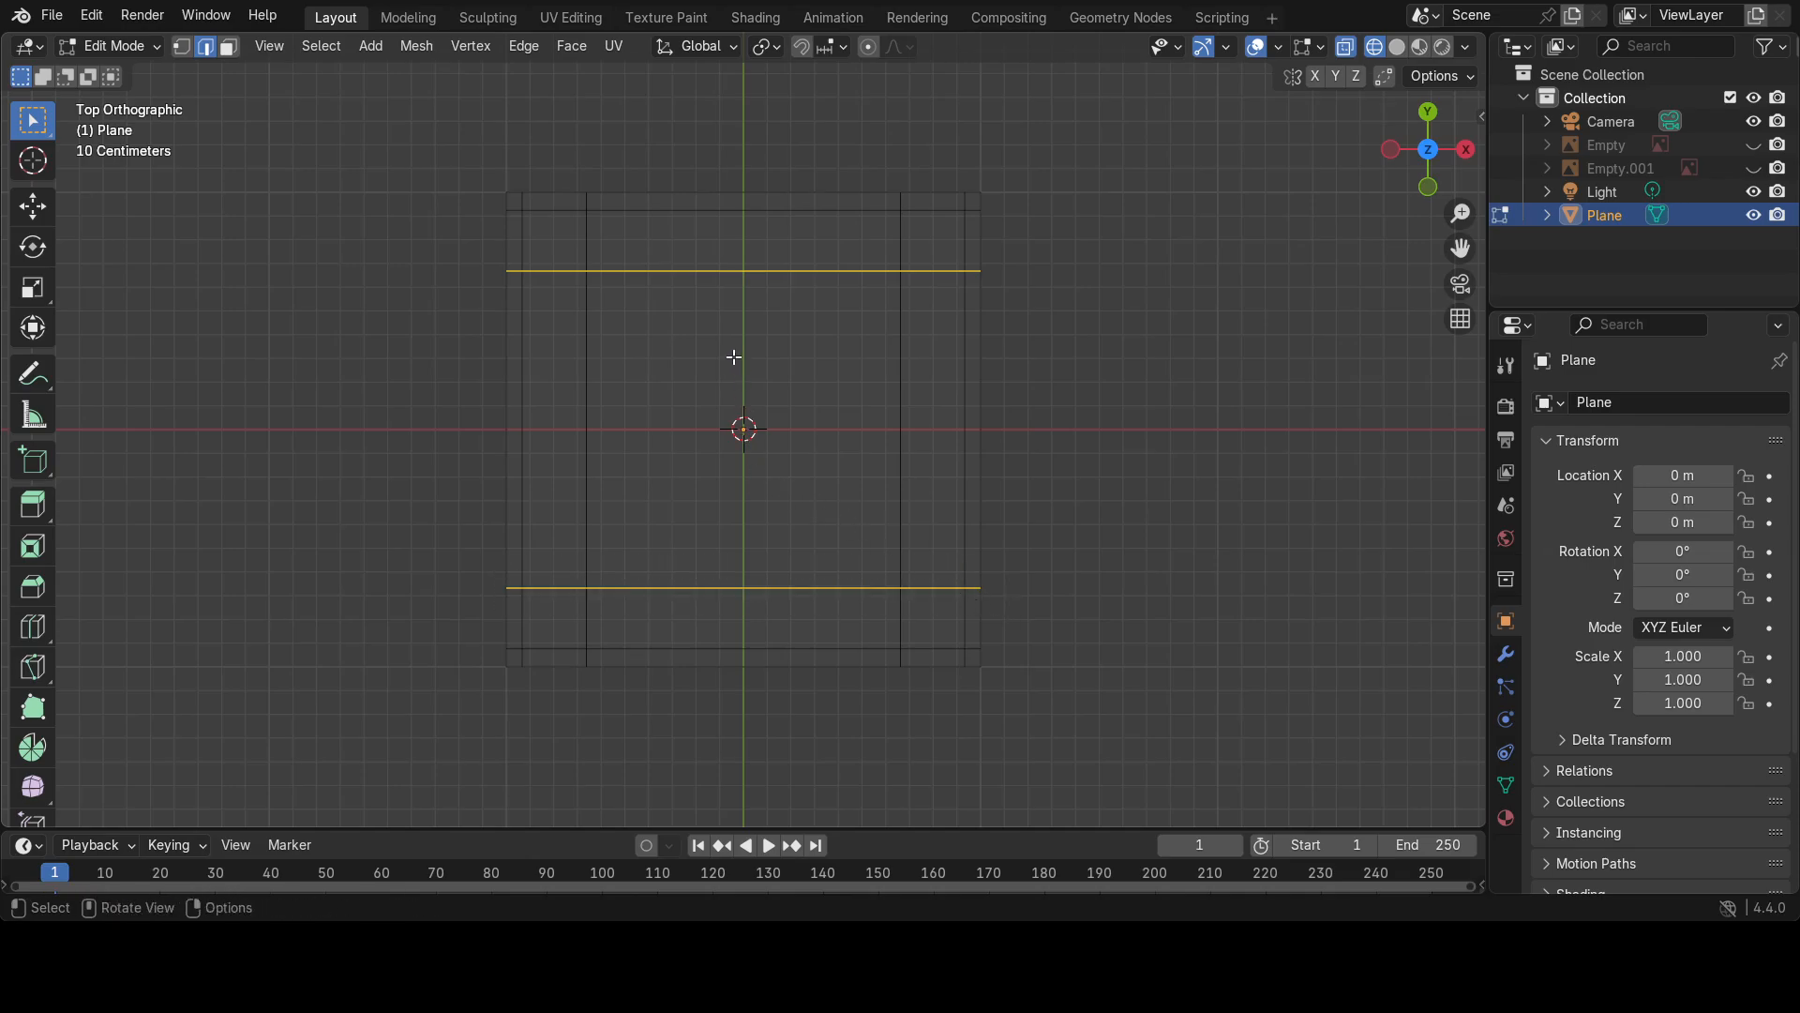
click(32, 288)
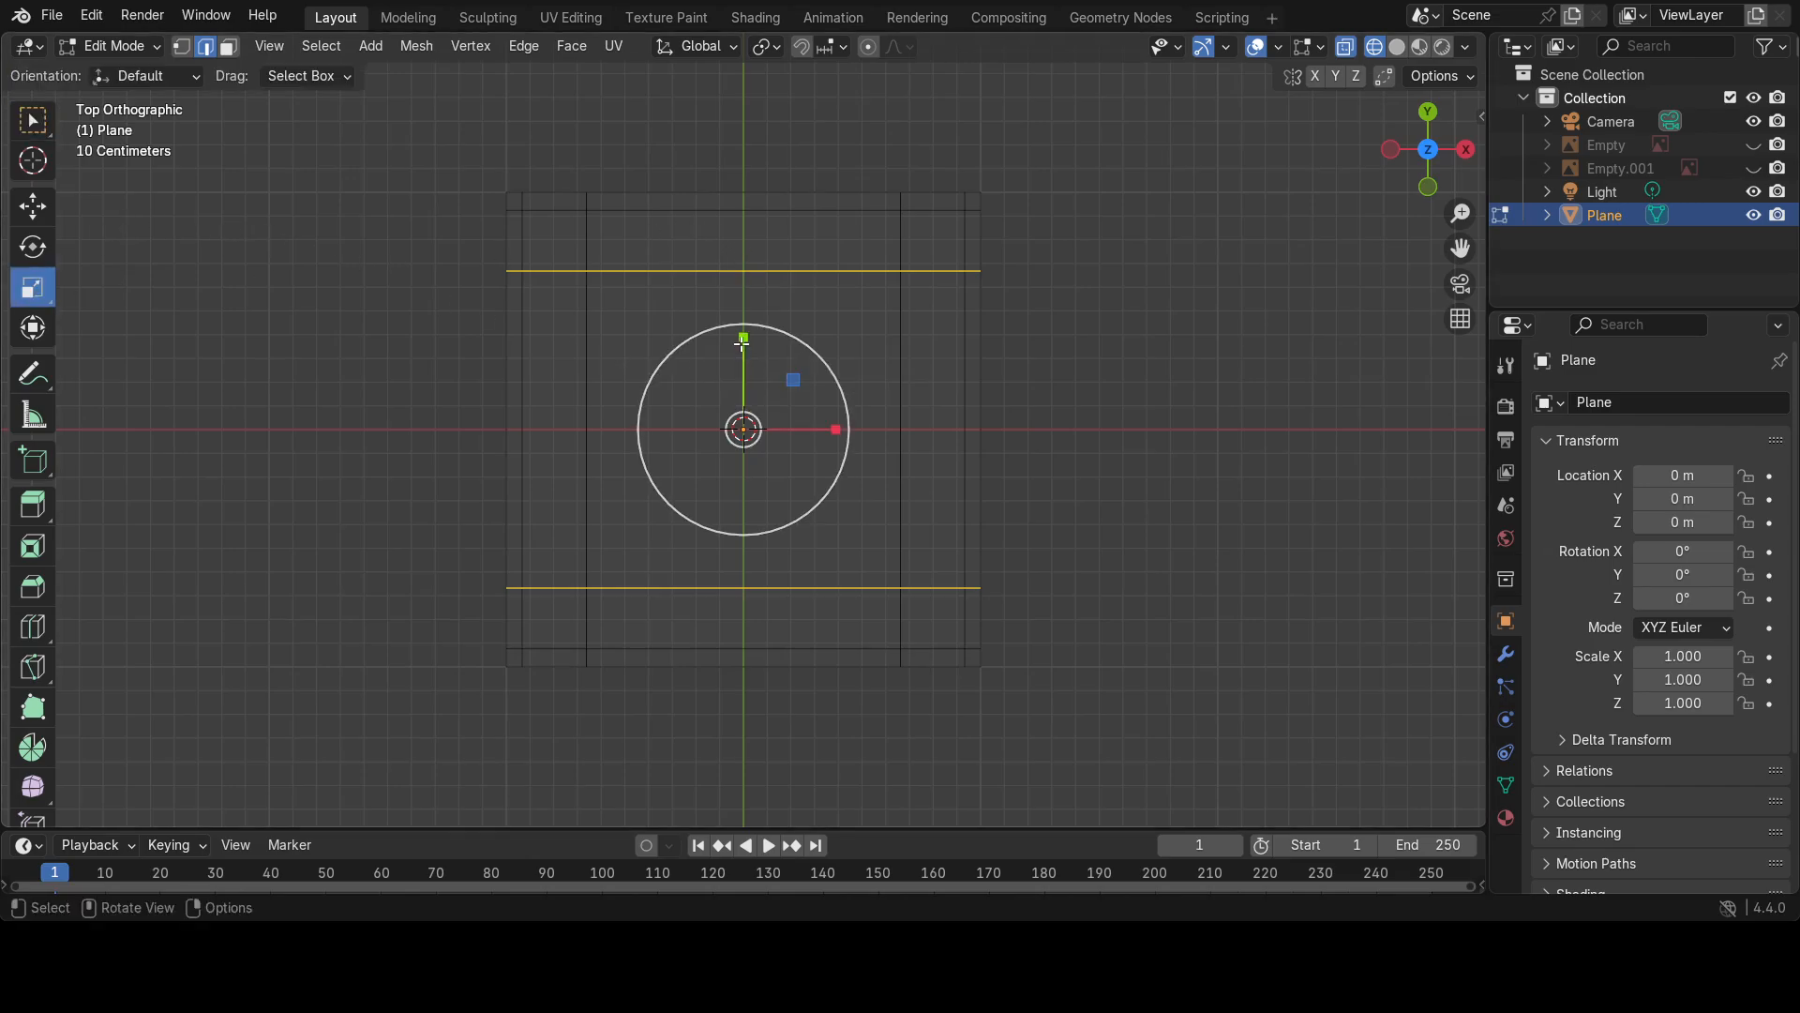
drag(742, 338, 740, 328)
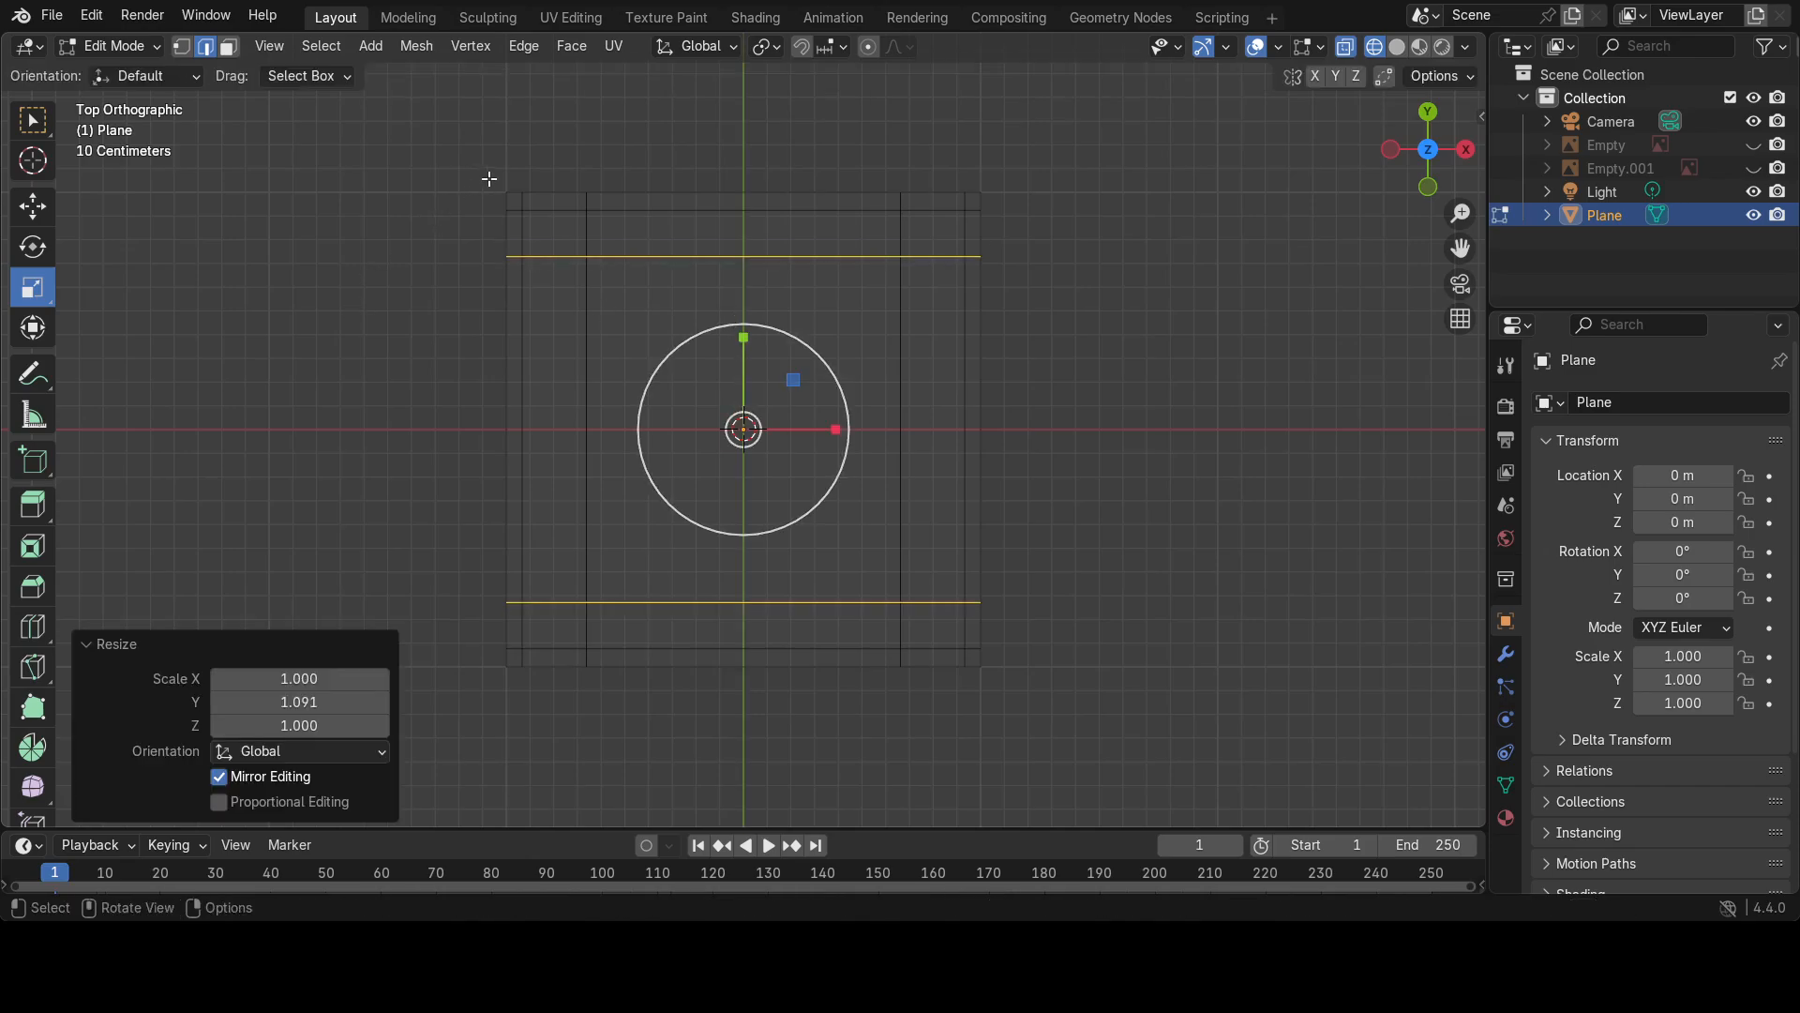
Scale the innermost remaining edge loop near each side of the plane slightly outward along X, then deselect everything.
drag(553, 159, 656, 729)
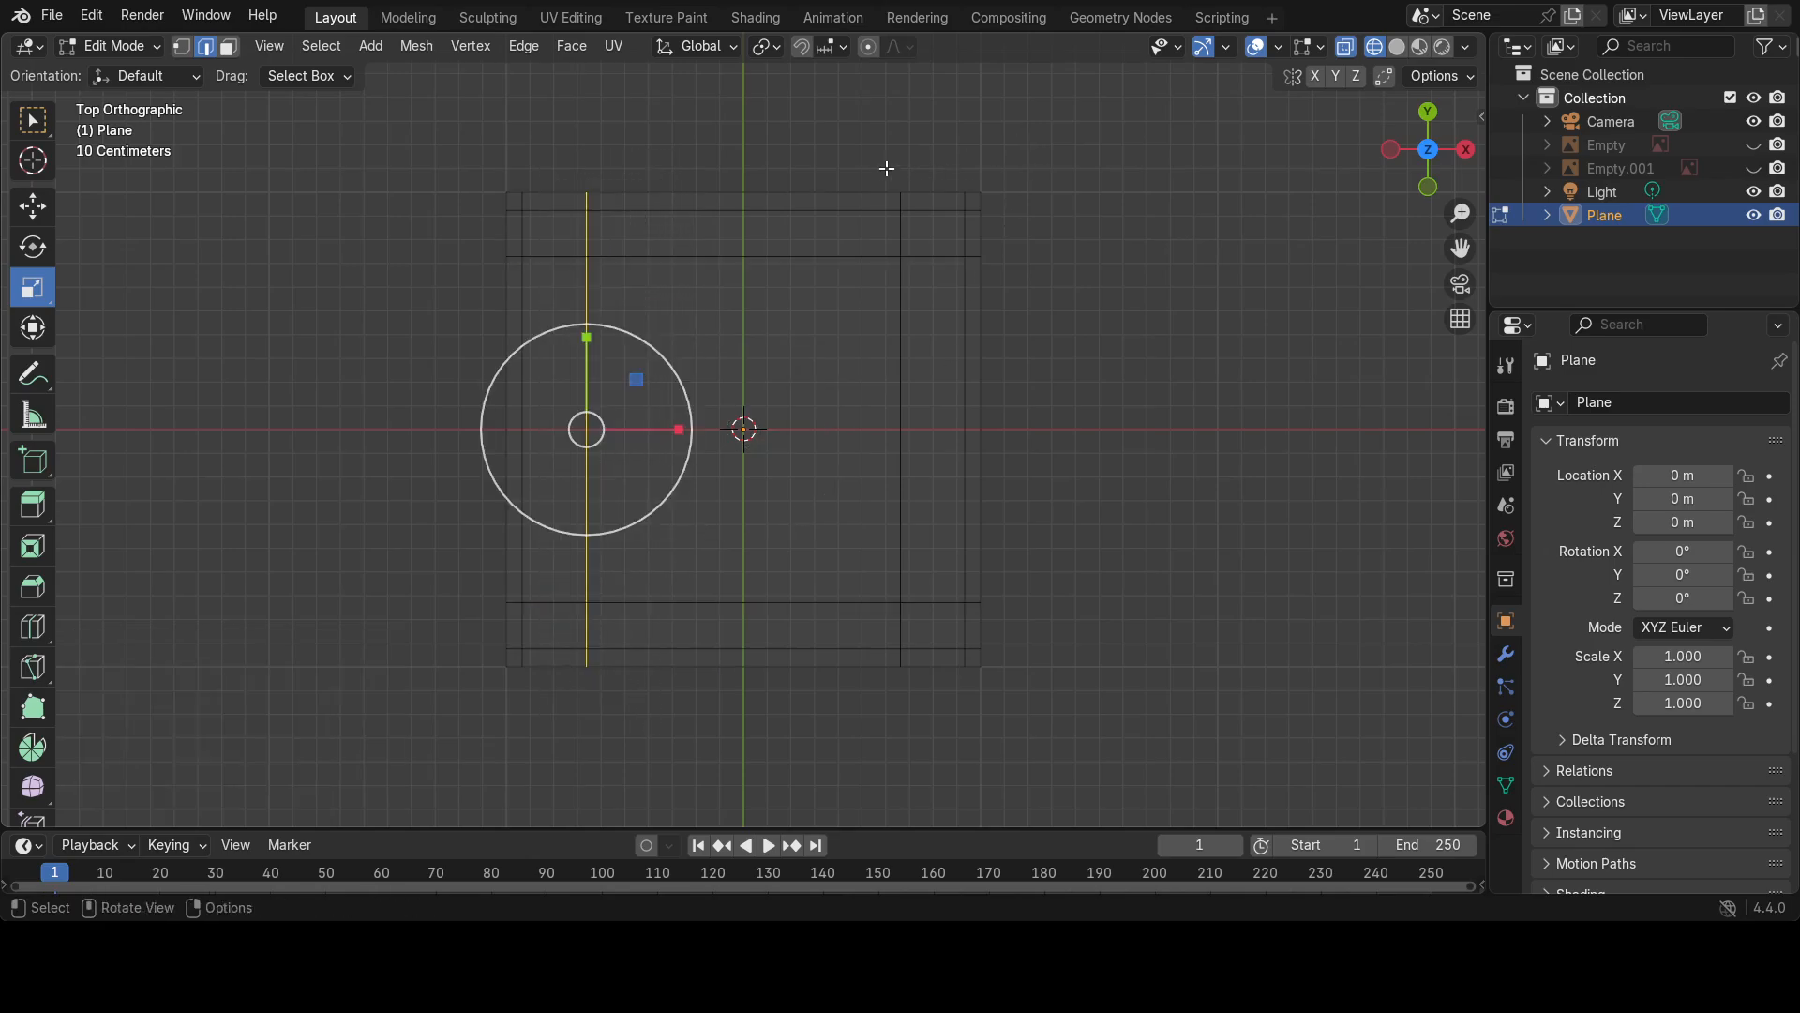
shift+drag(878, 166, 926, 705)
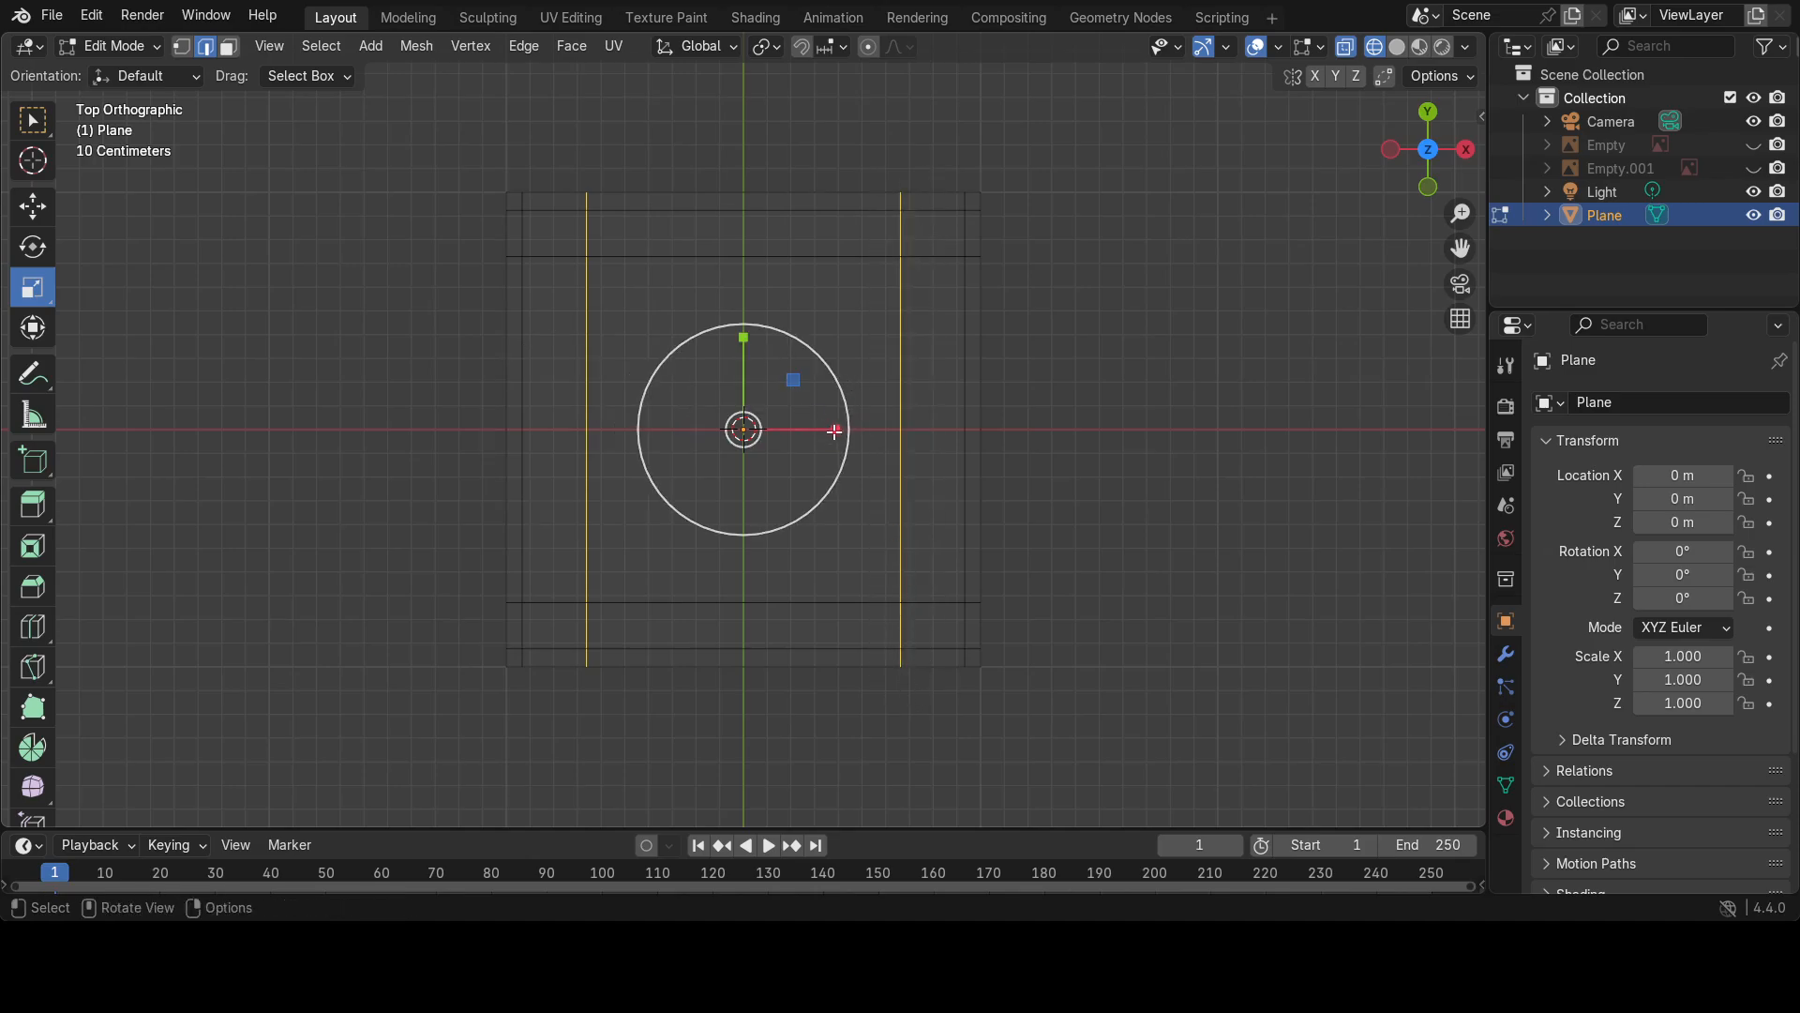
drag(835, 429, 843, 428)
click(429, 497)
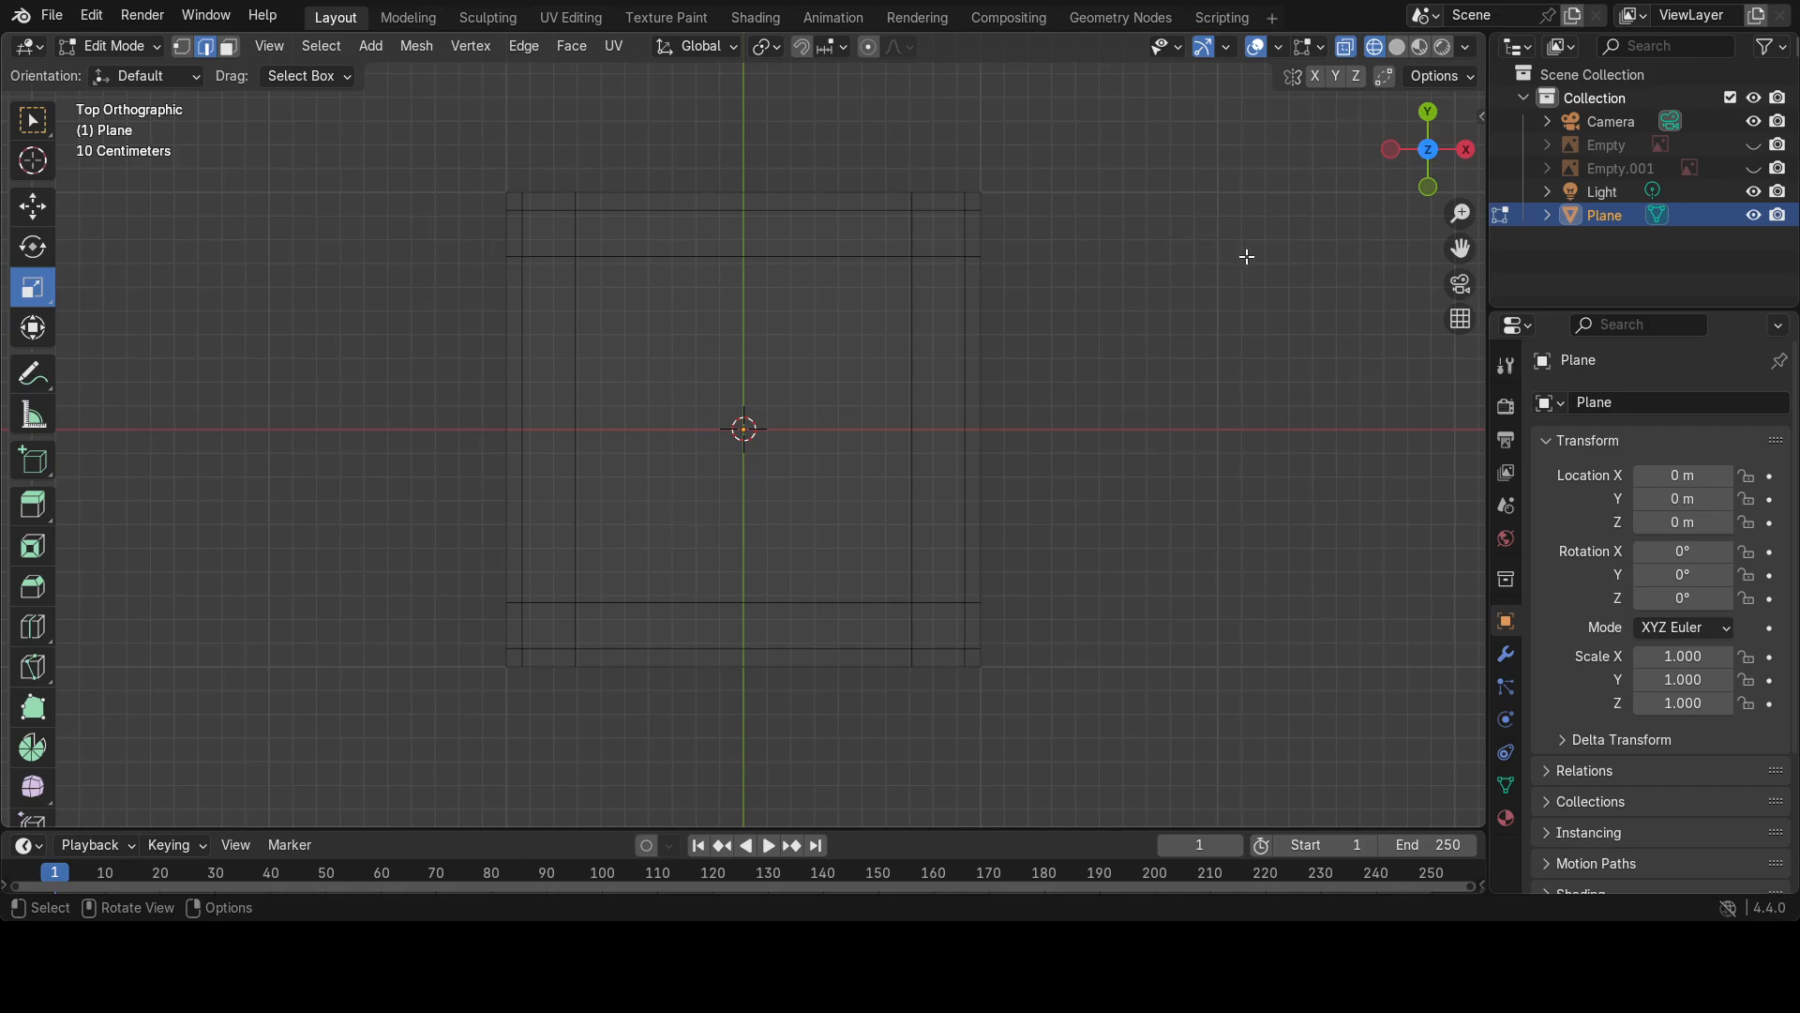
Switch the viewport to solid shading and show the plane in a low perspective view.
key(grave)
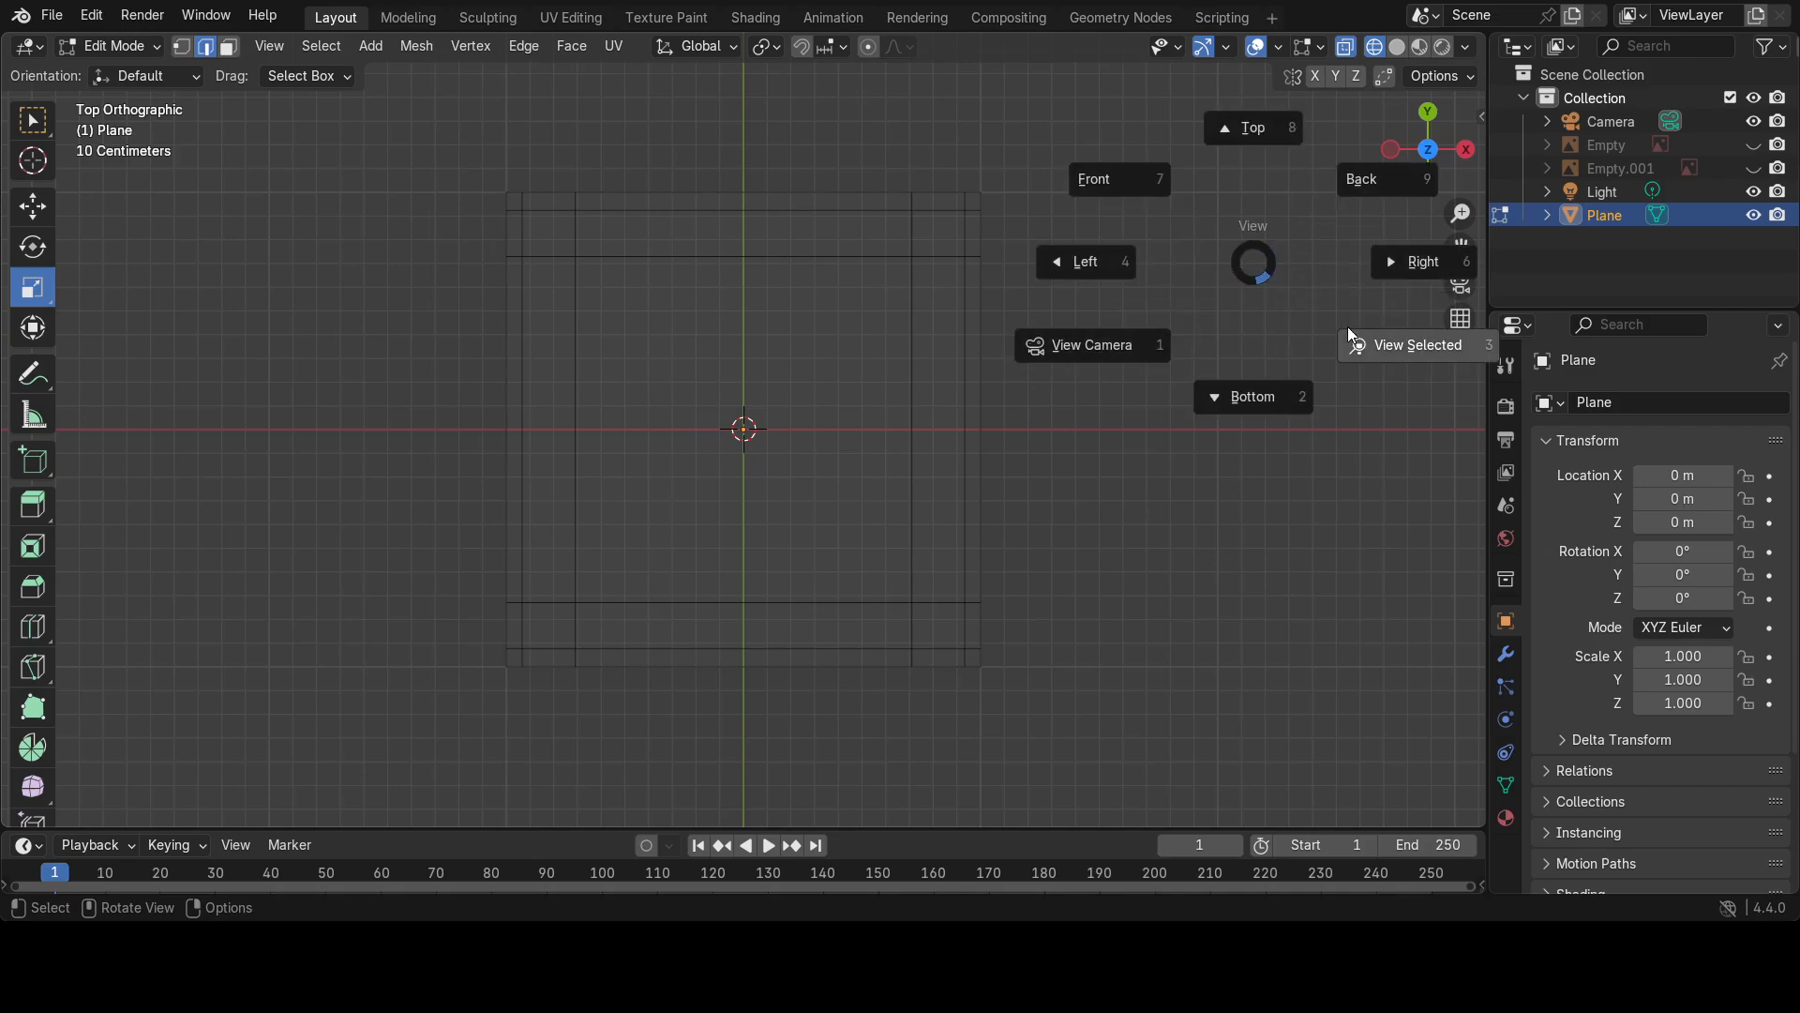
click(1252, 265)
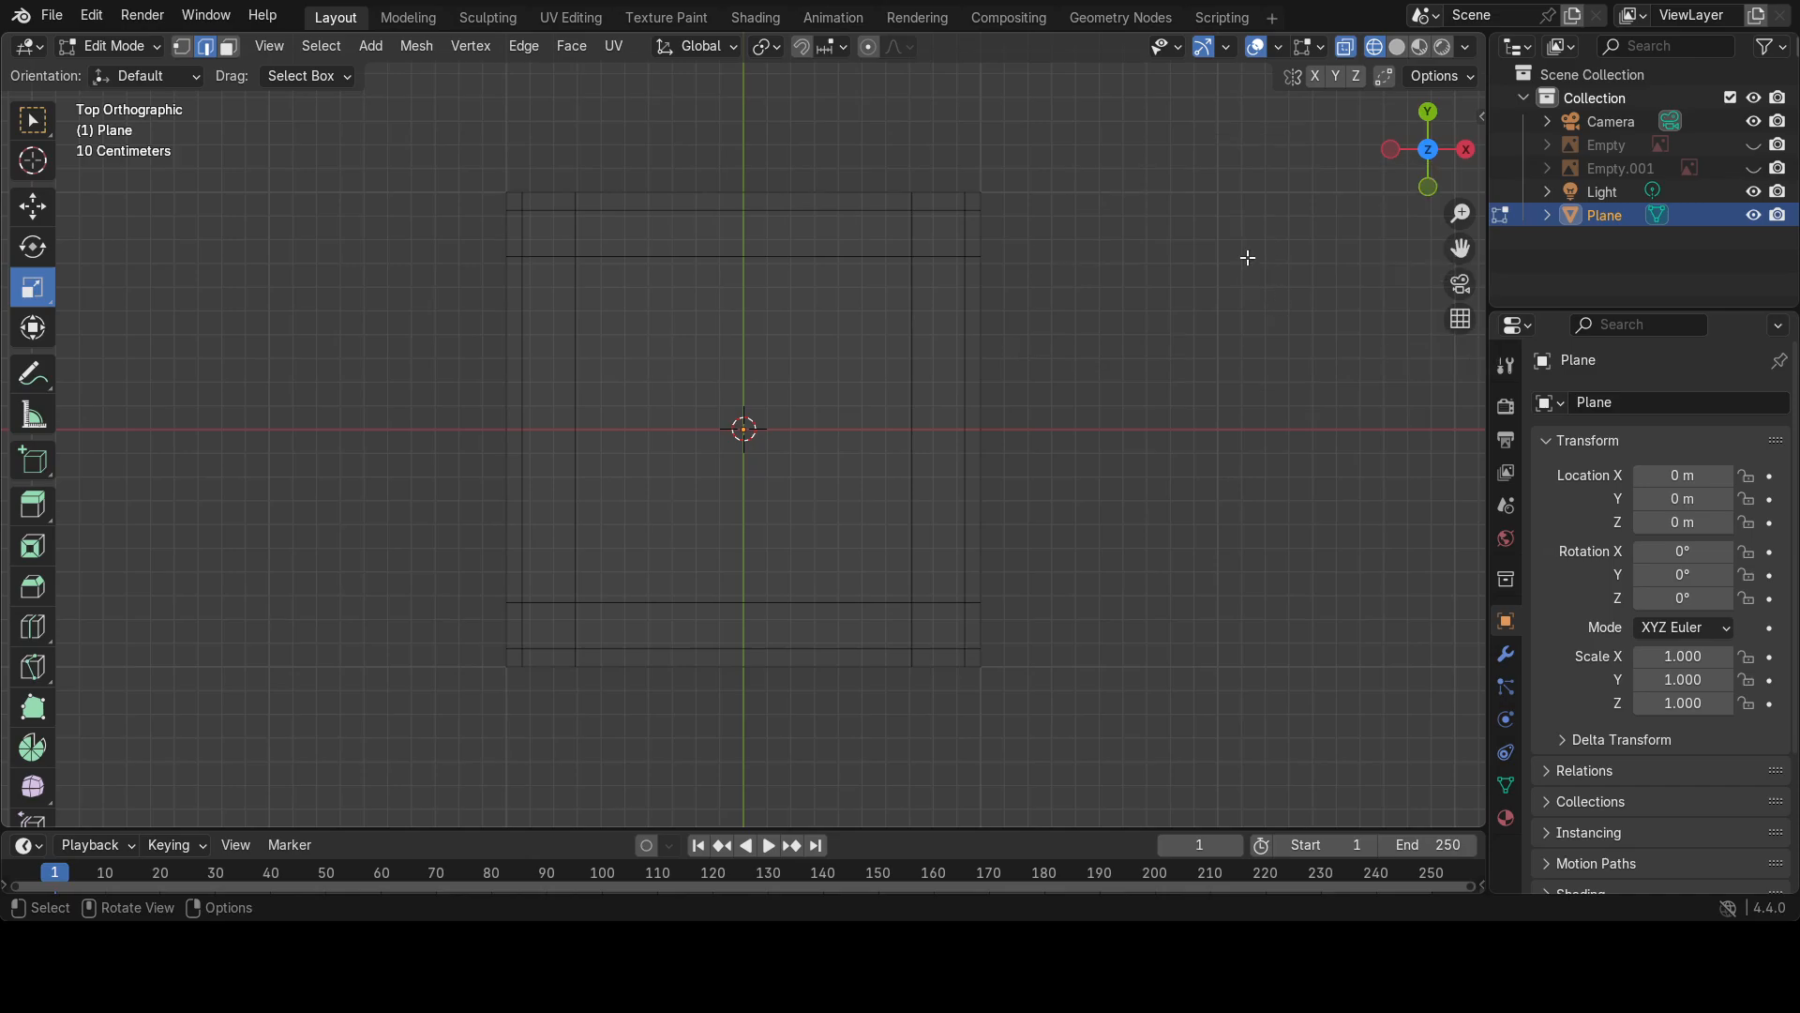
key(z)
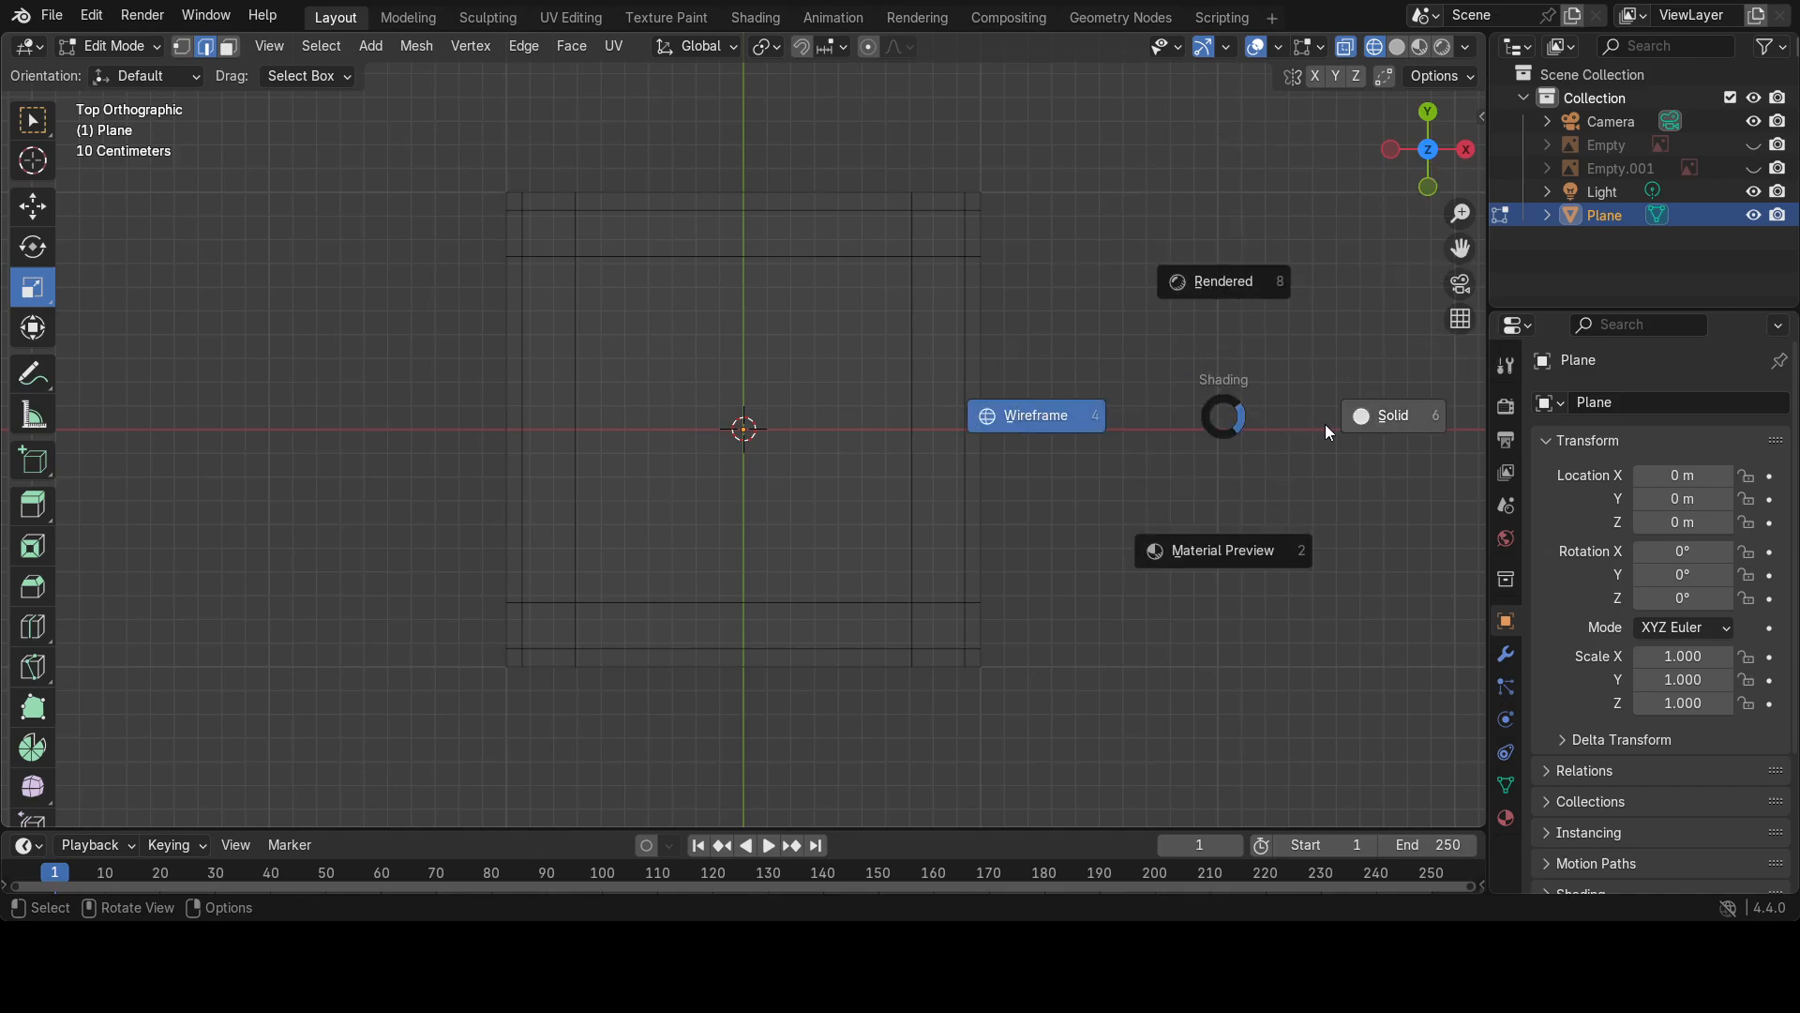
click(1392, 417)
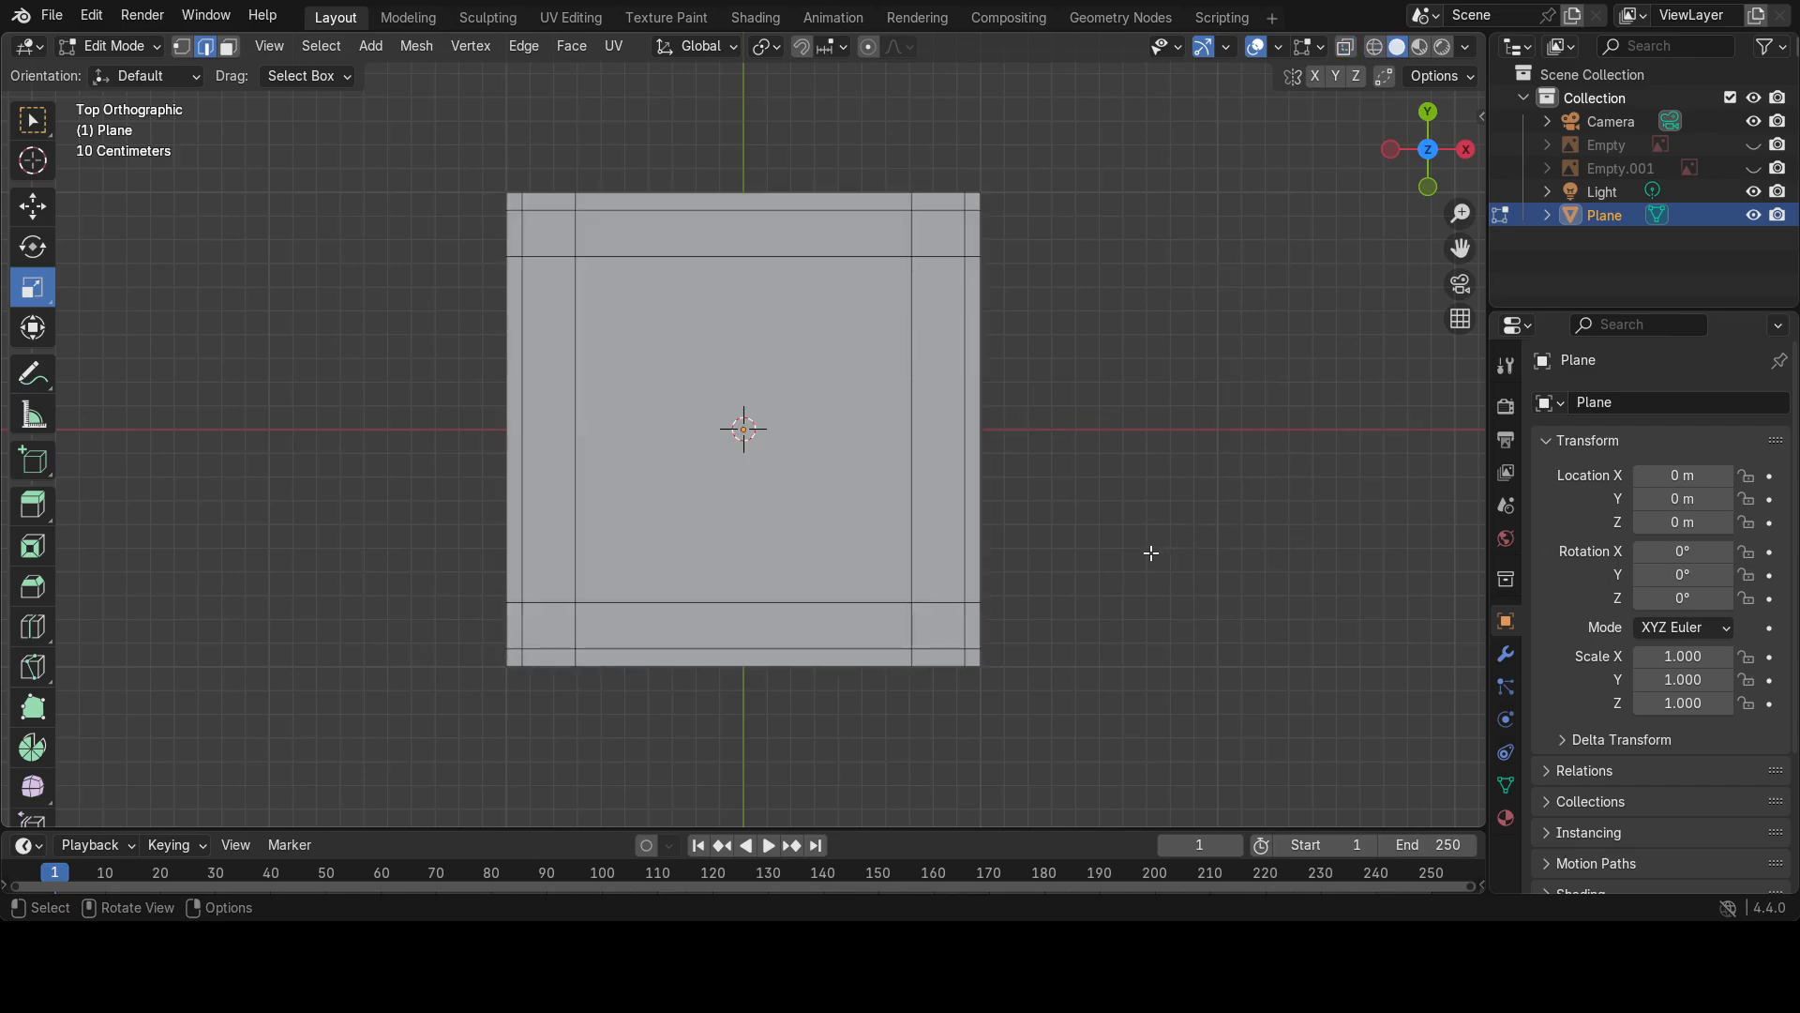
middle_drag(1152, 553, 1059, 316)
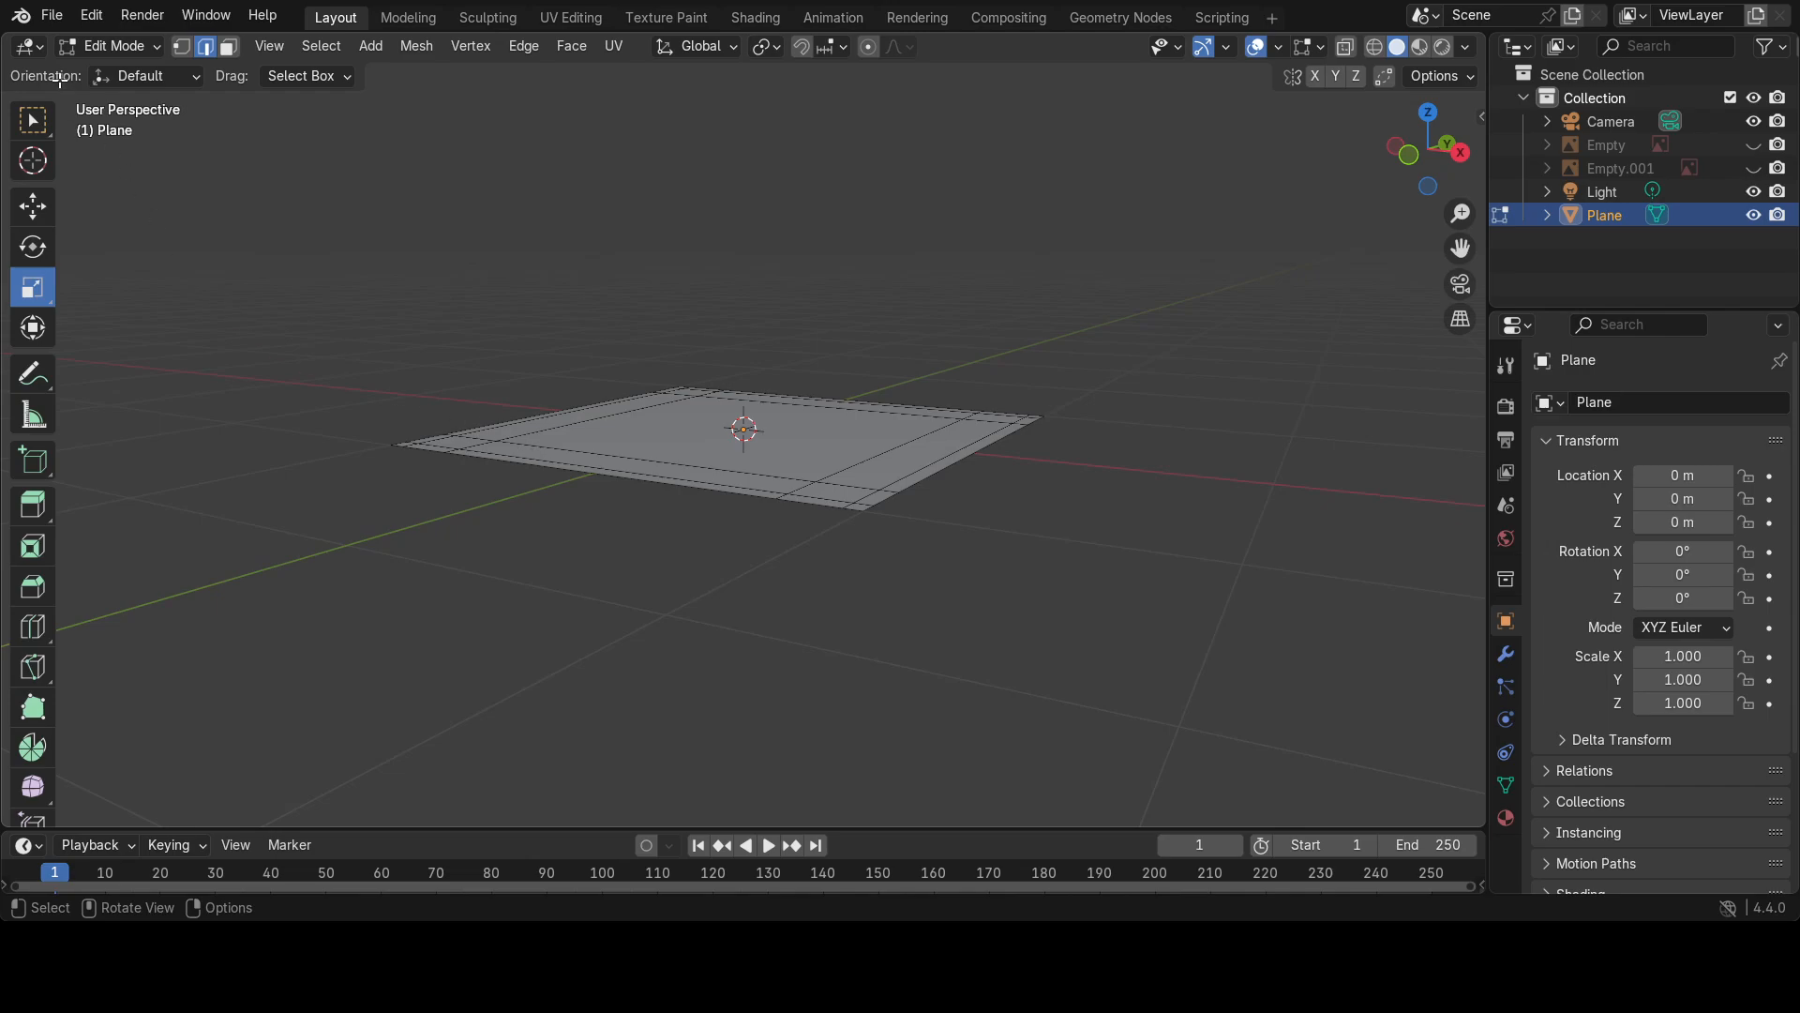
Select all the plane's faces in face mode and extrude them downward by about 0.076 m to thicken the seat.
key(3)
drag(376, 290, 1140, 604)
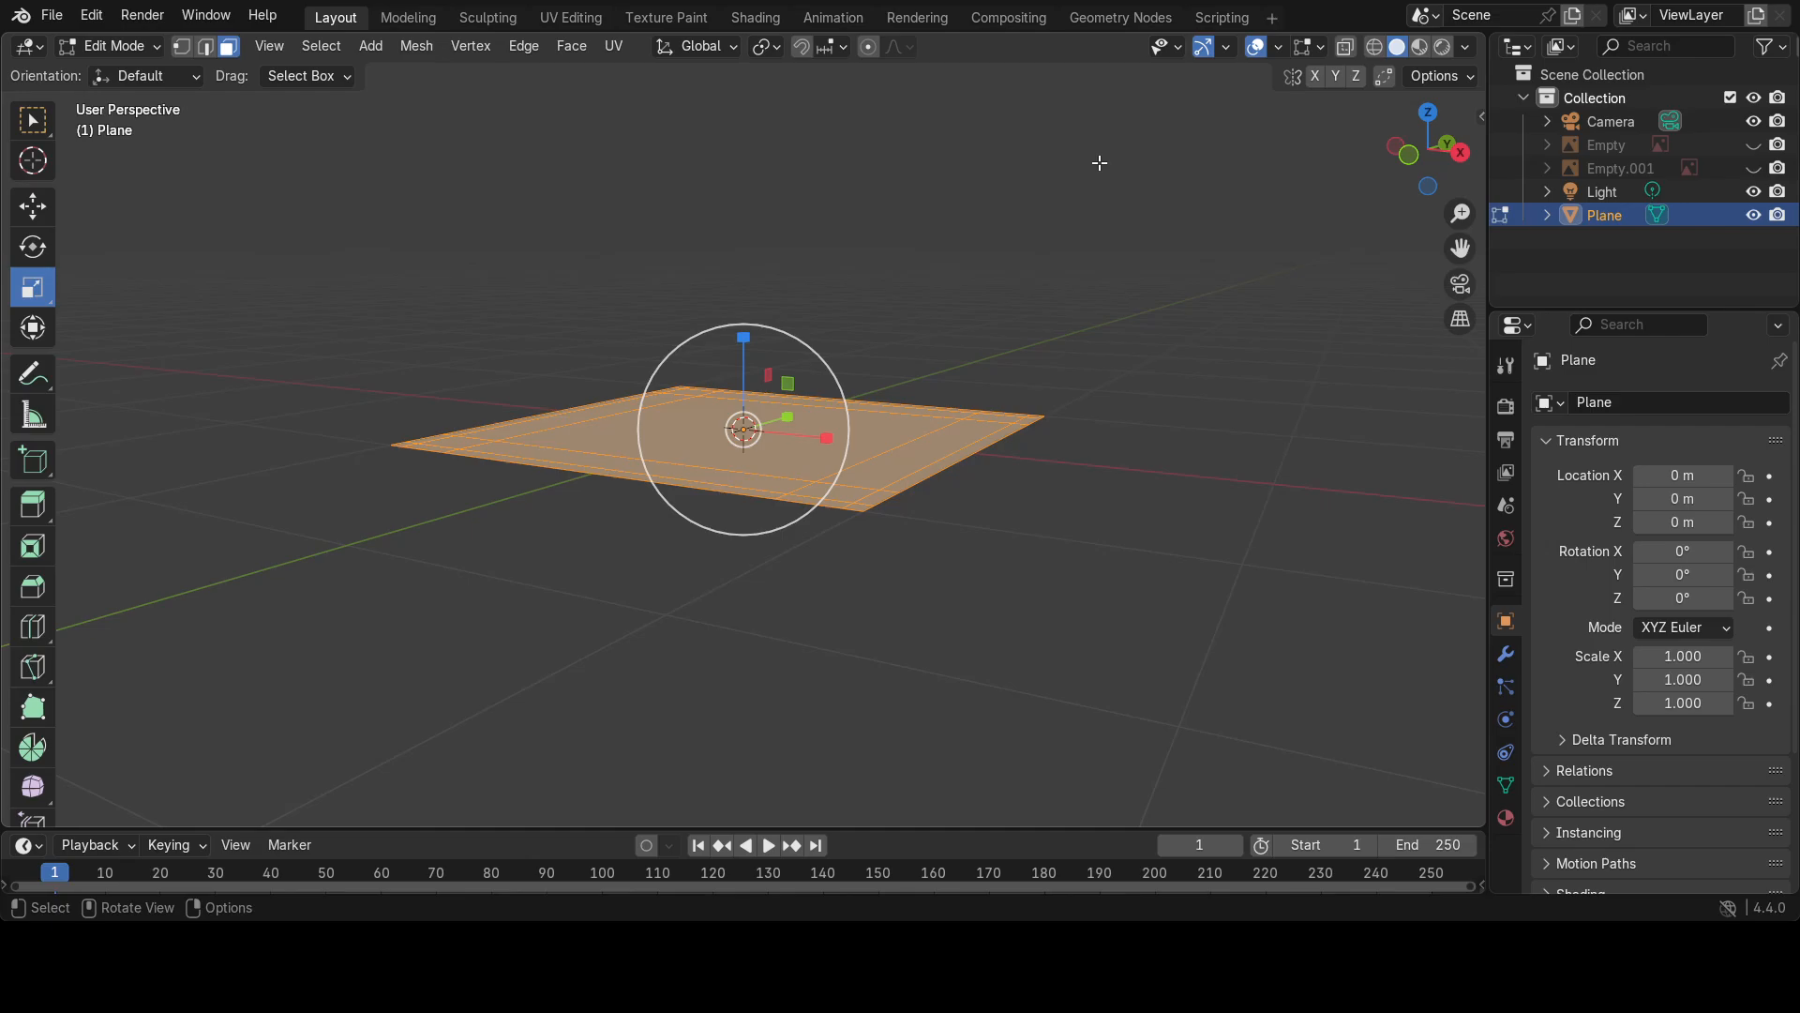
key(w)
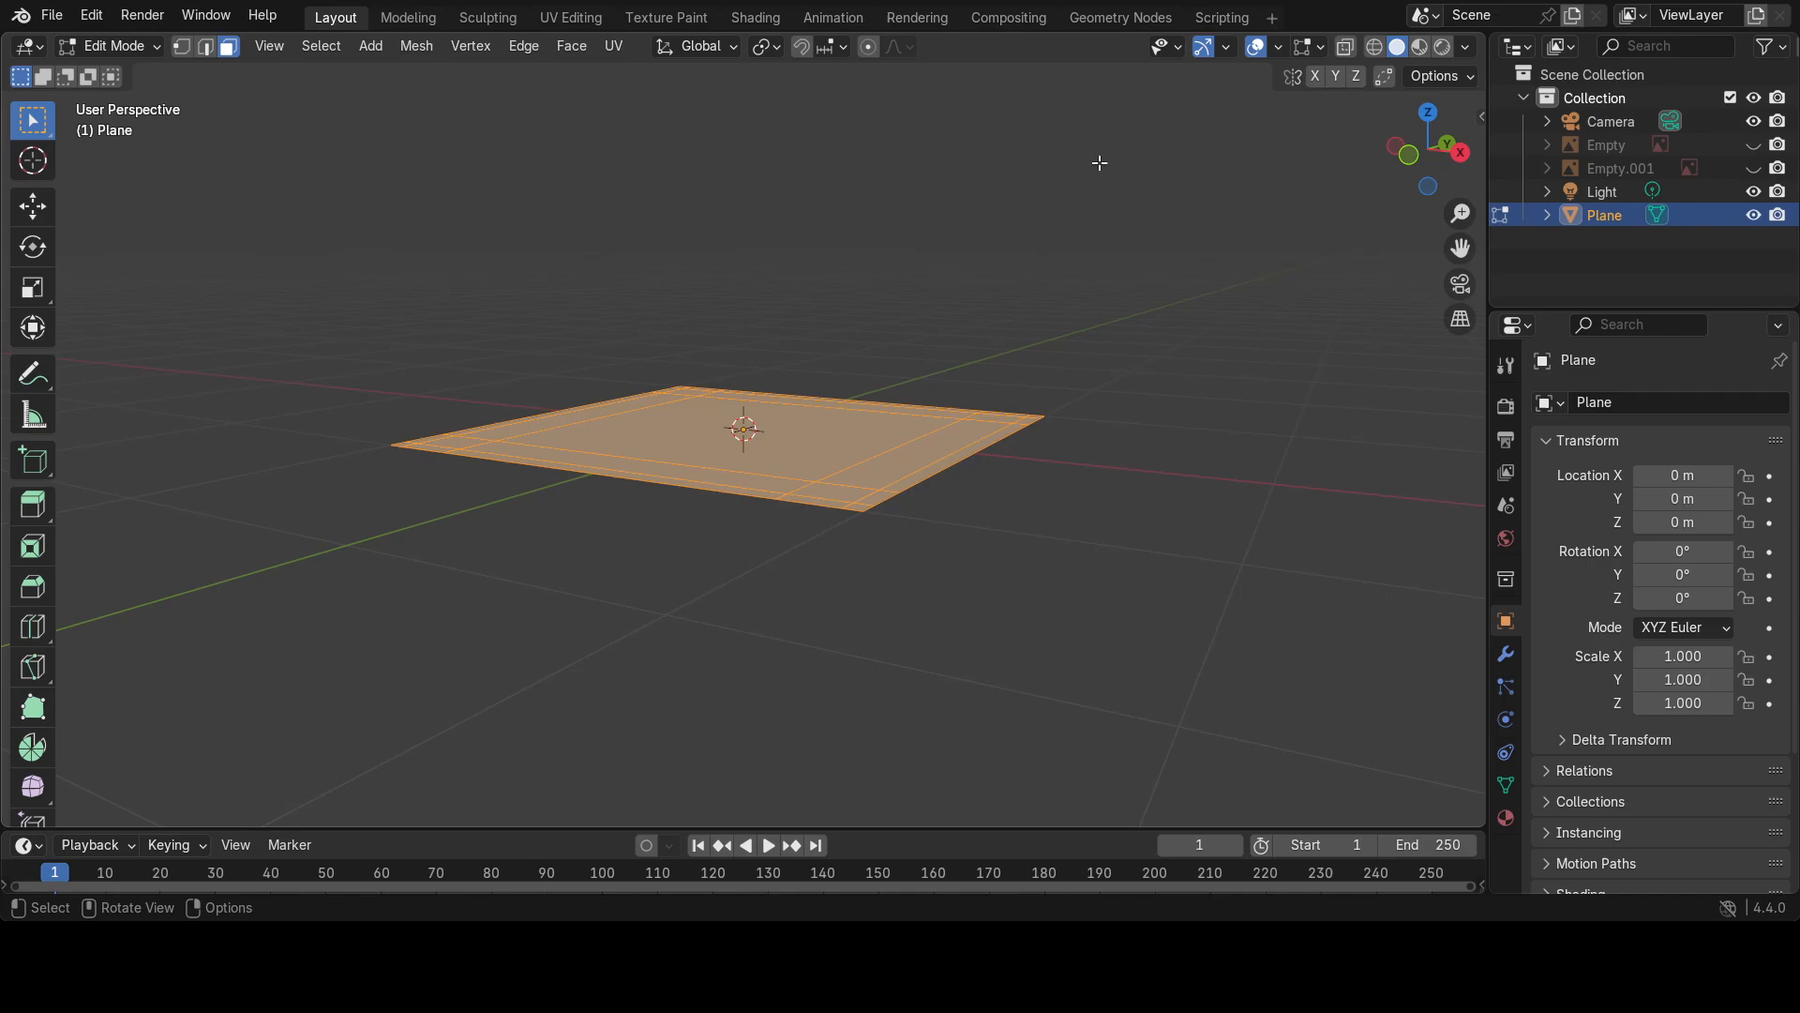
key(e)
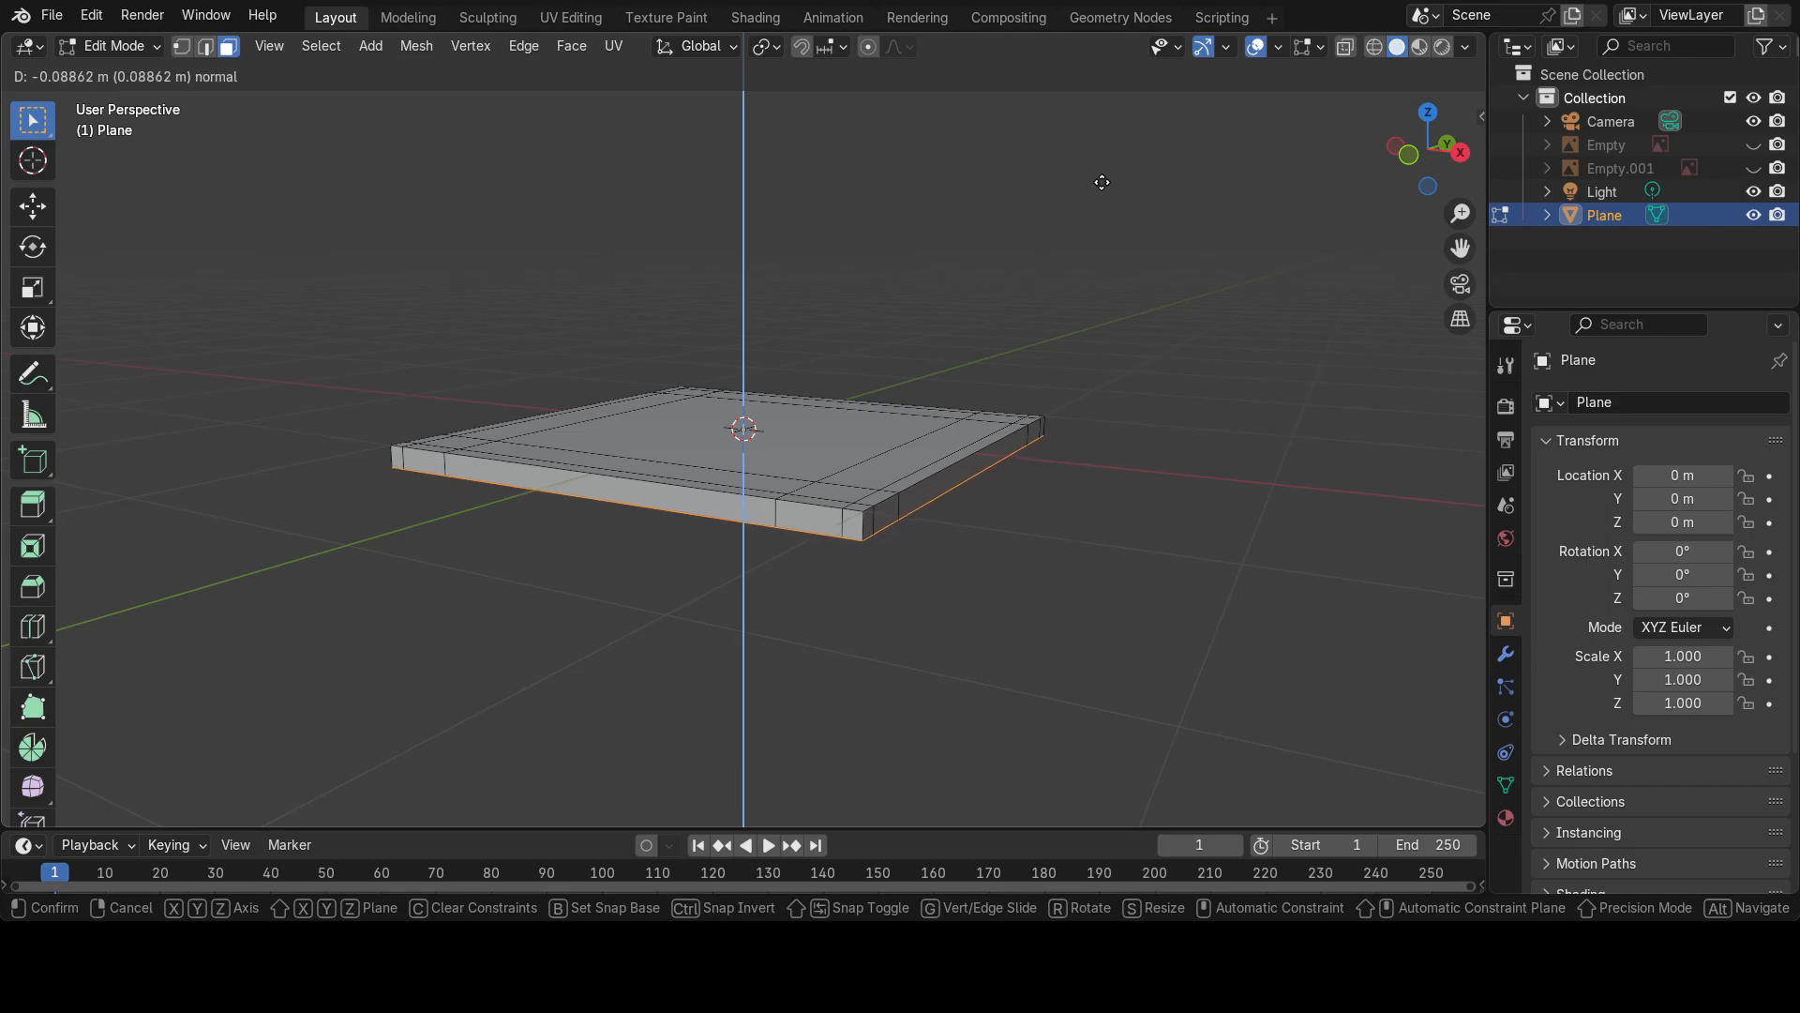
click(1103, 178)
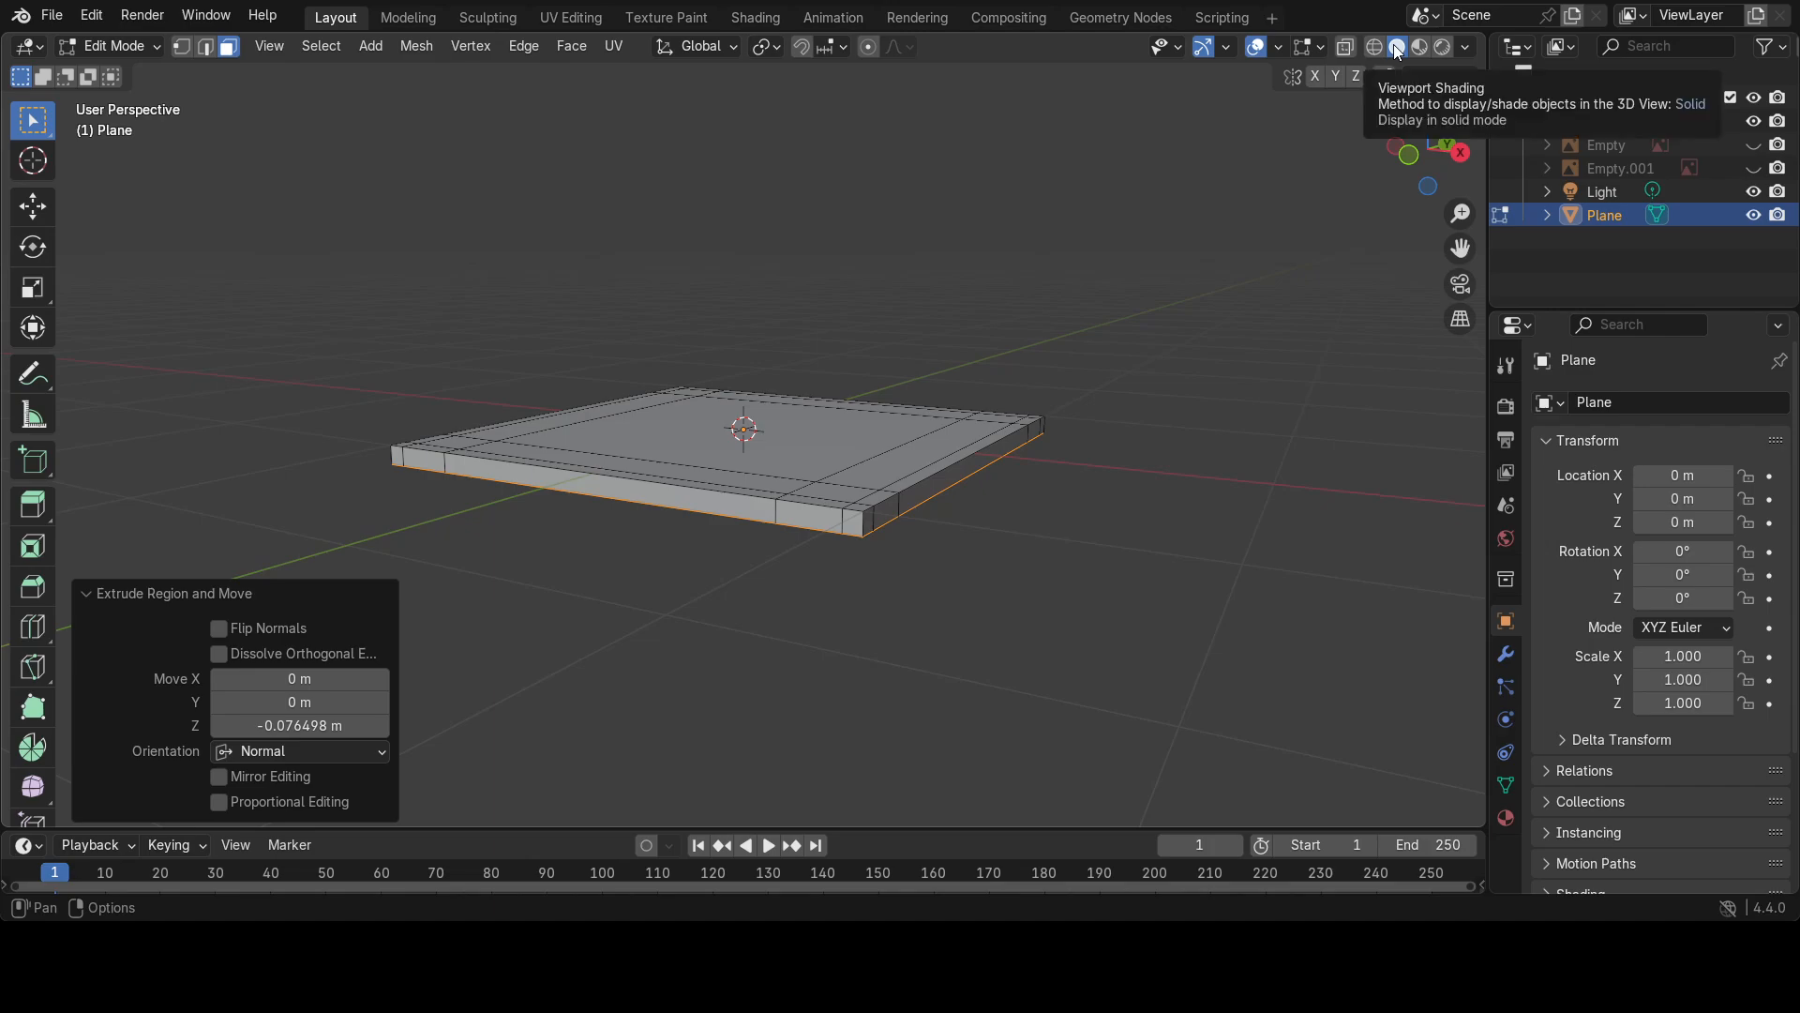
Turn on backface culling in the viewport shading options to check the seat's face orientation.
click(1469, 45)
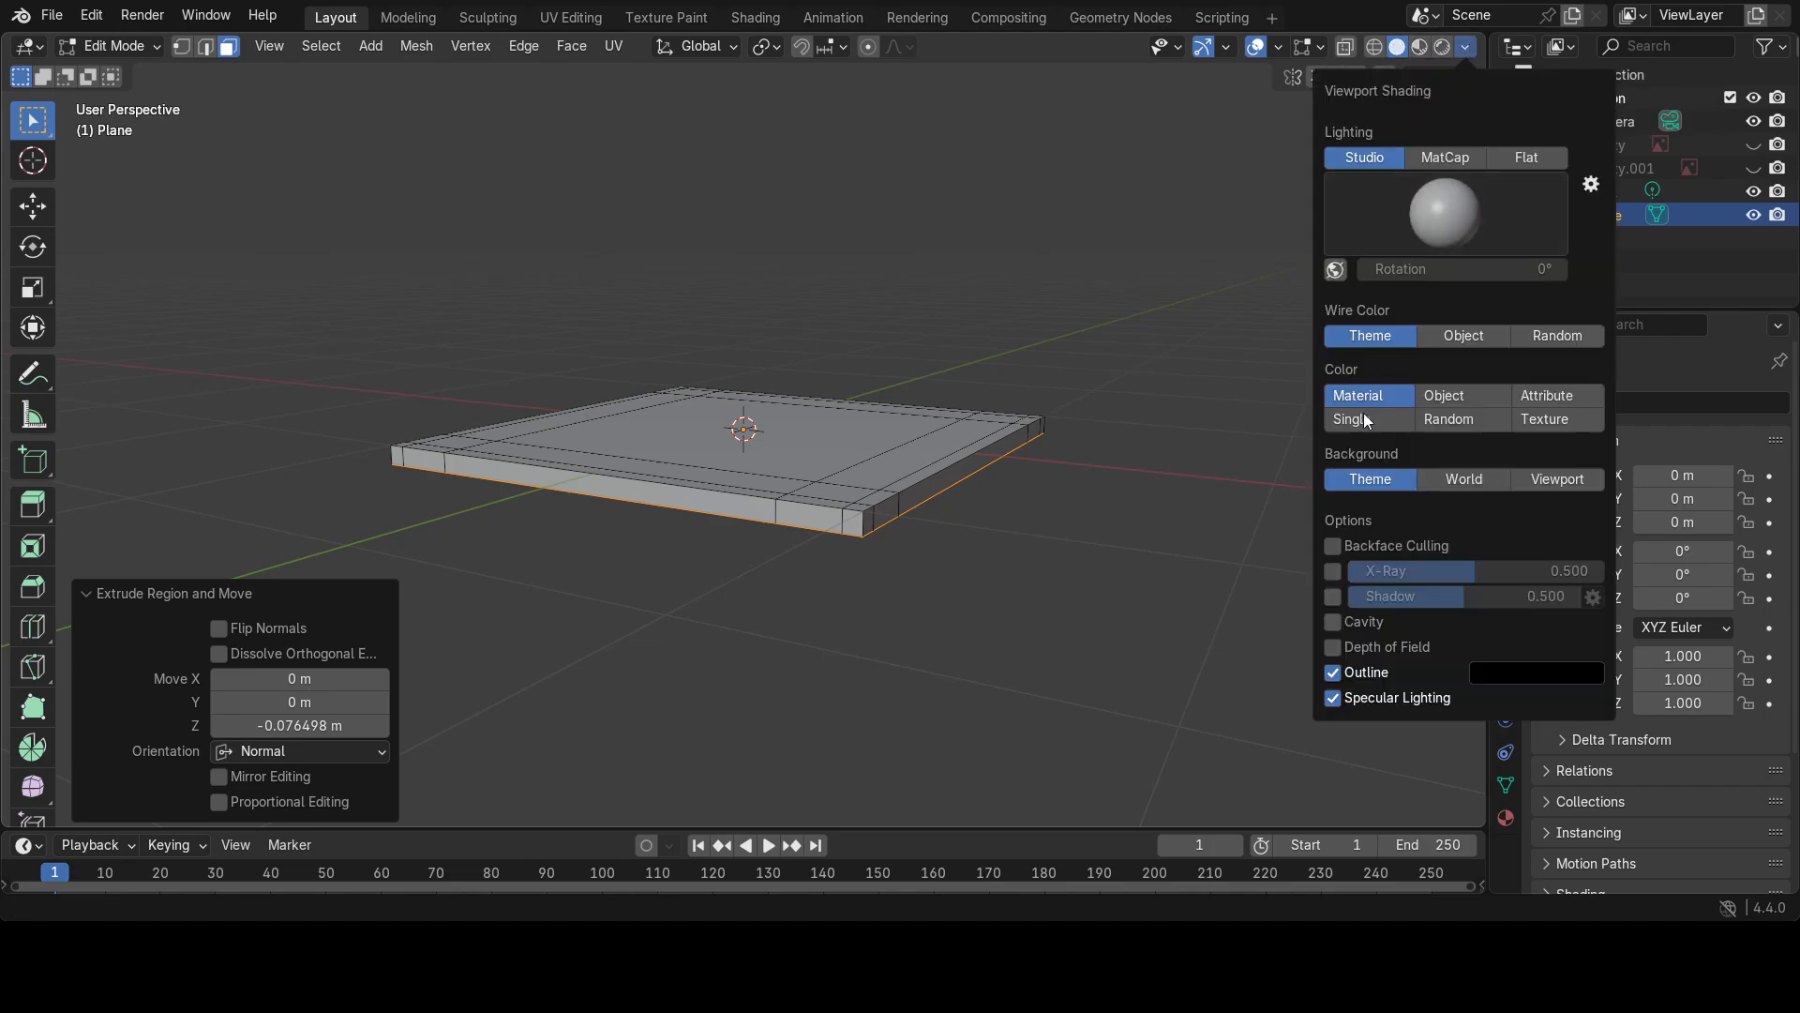
click(1332, 546)
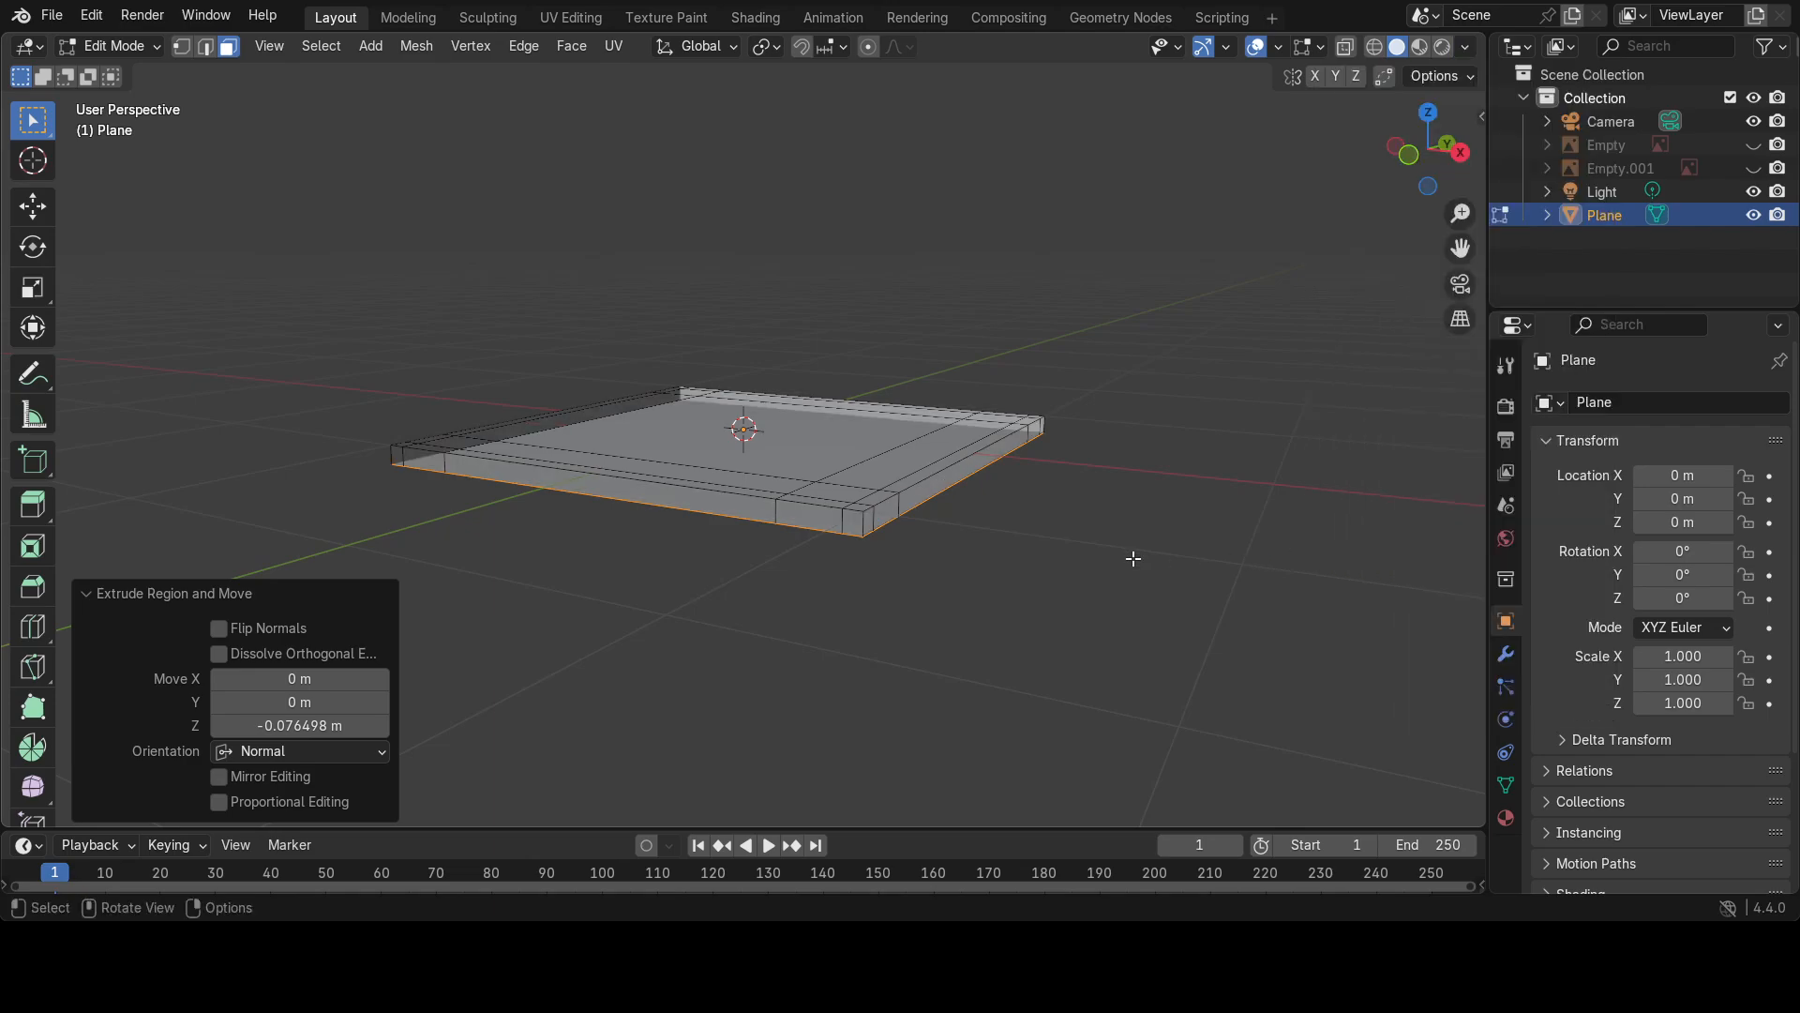
mouse_move(790, 574)
middle_down()
mouse_move(791, 610)
mouse_move(791, 559)
middle_up()
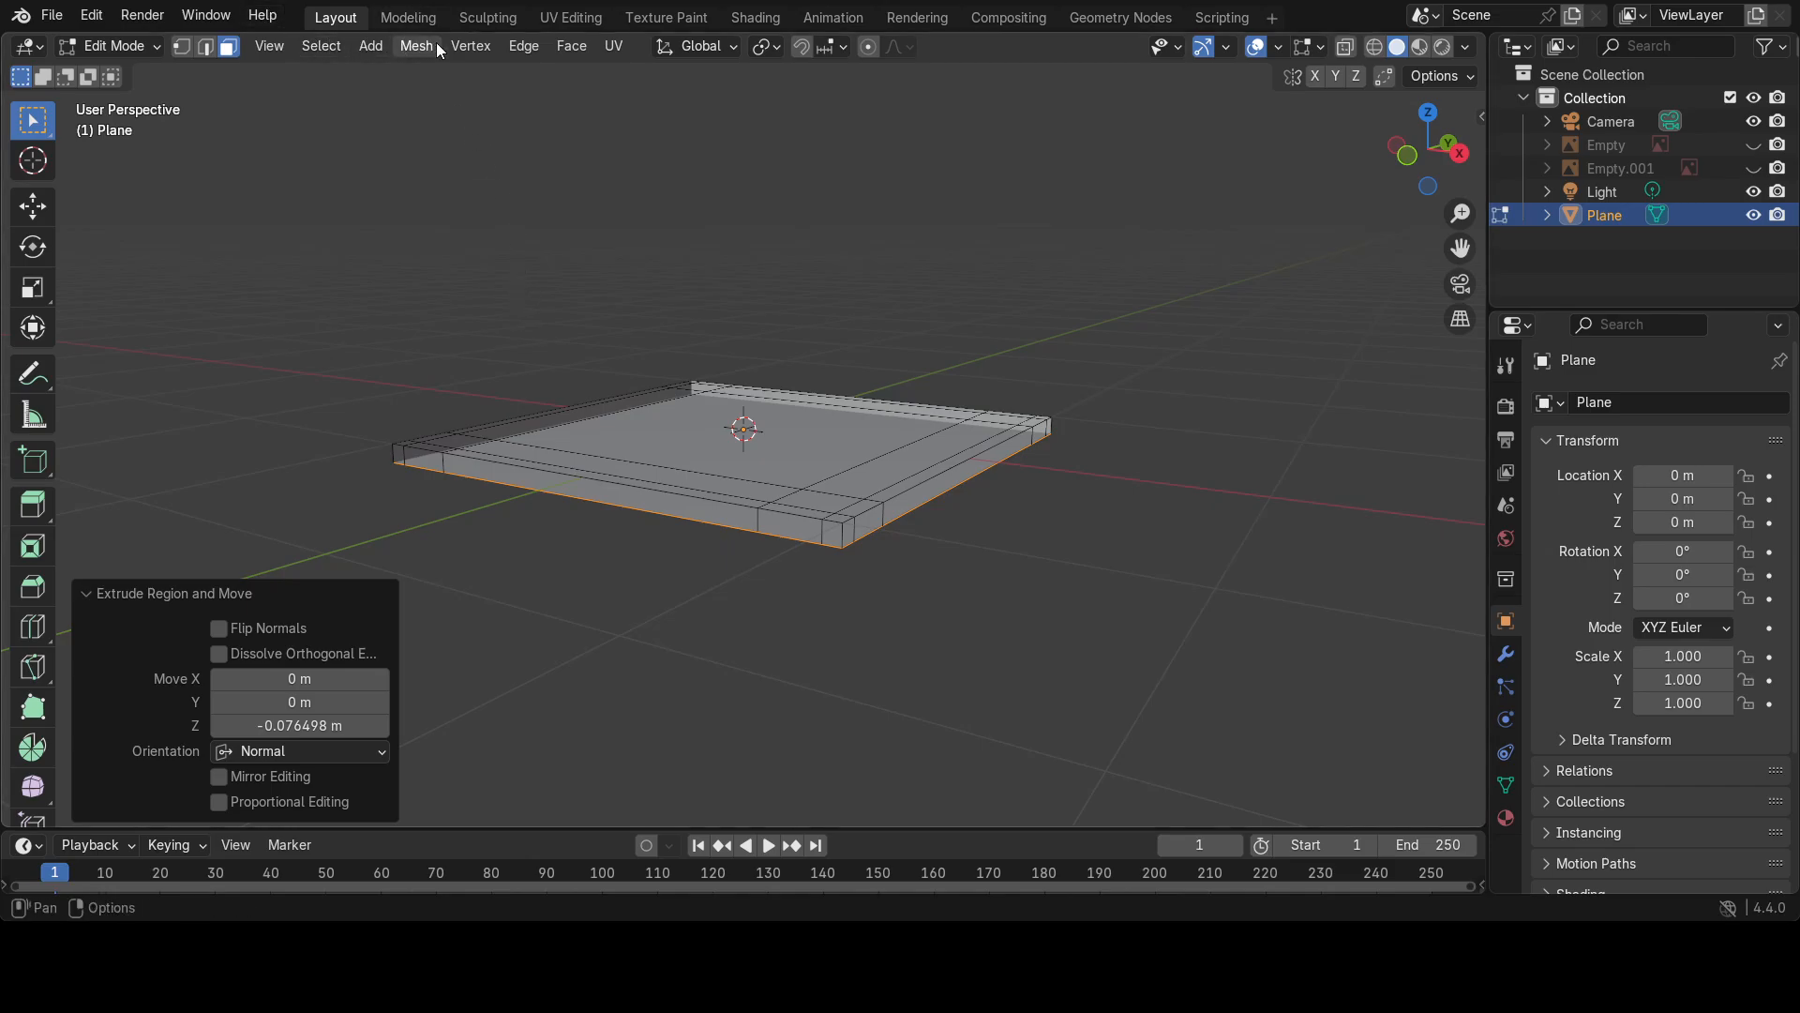
Try to flip the normals of the seat's selected bottom faces.
click(564, 49)
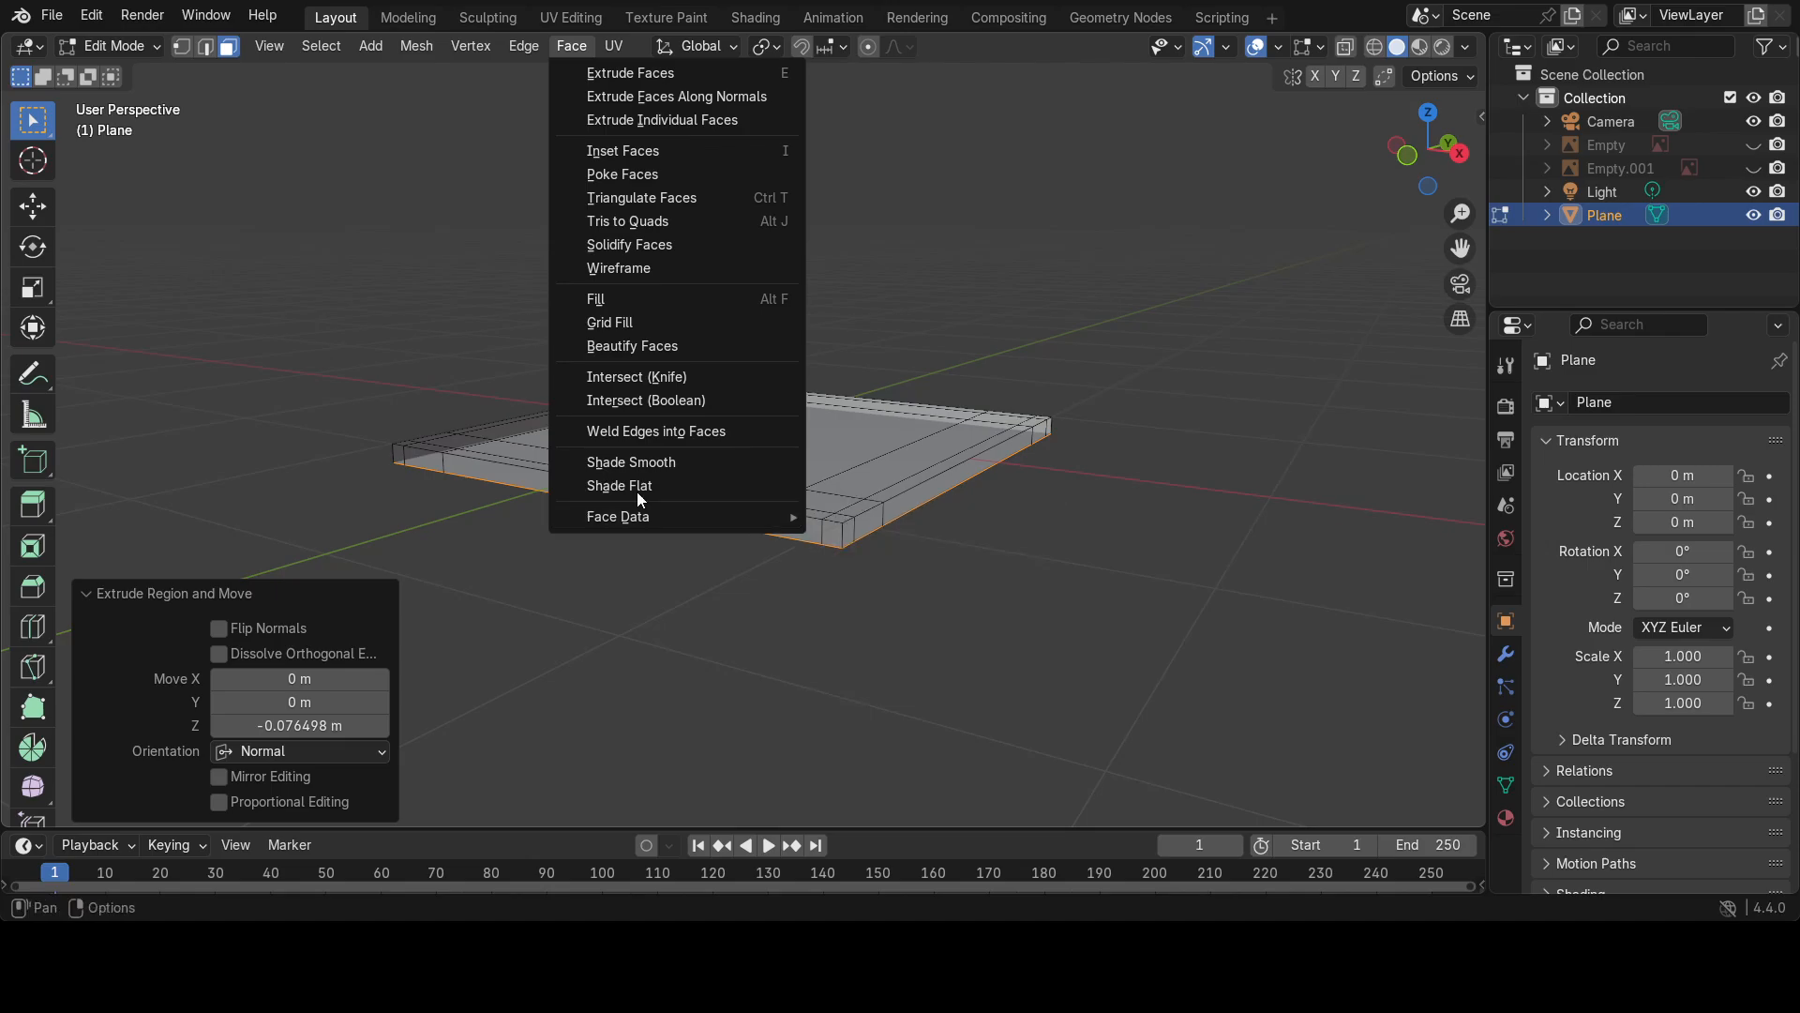
click(419, 45)
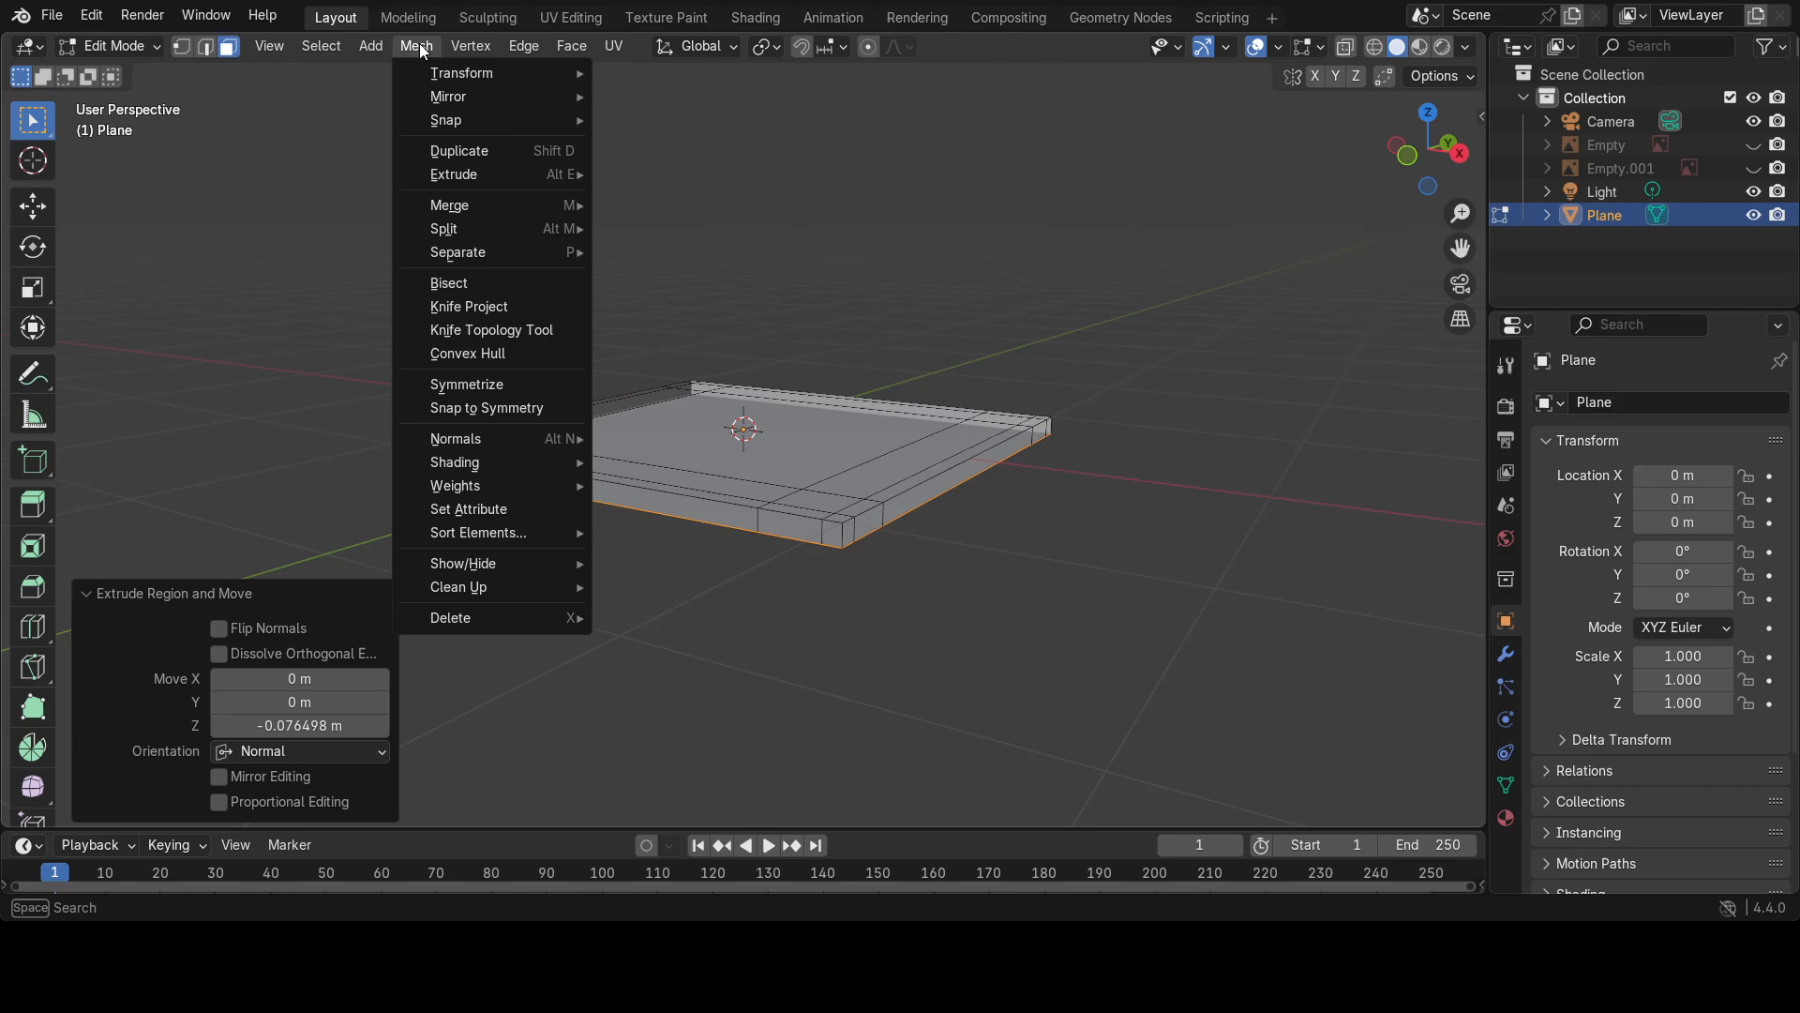
mouse_move(486, 439)
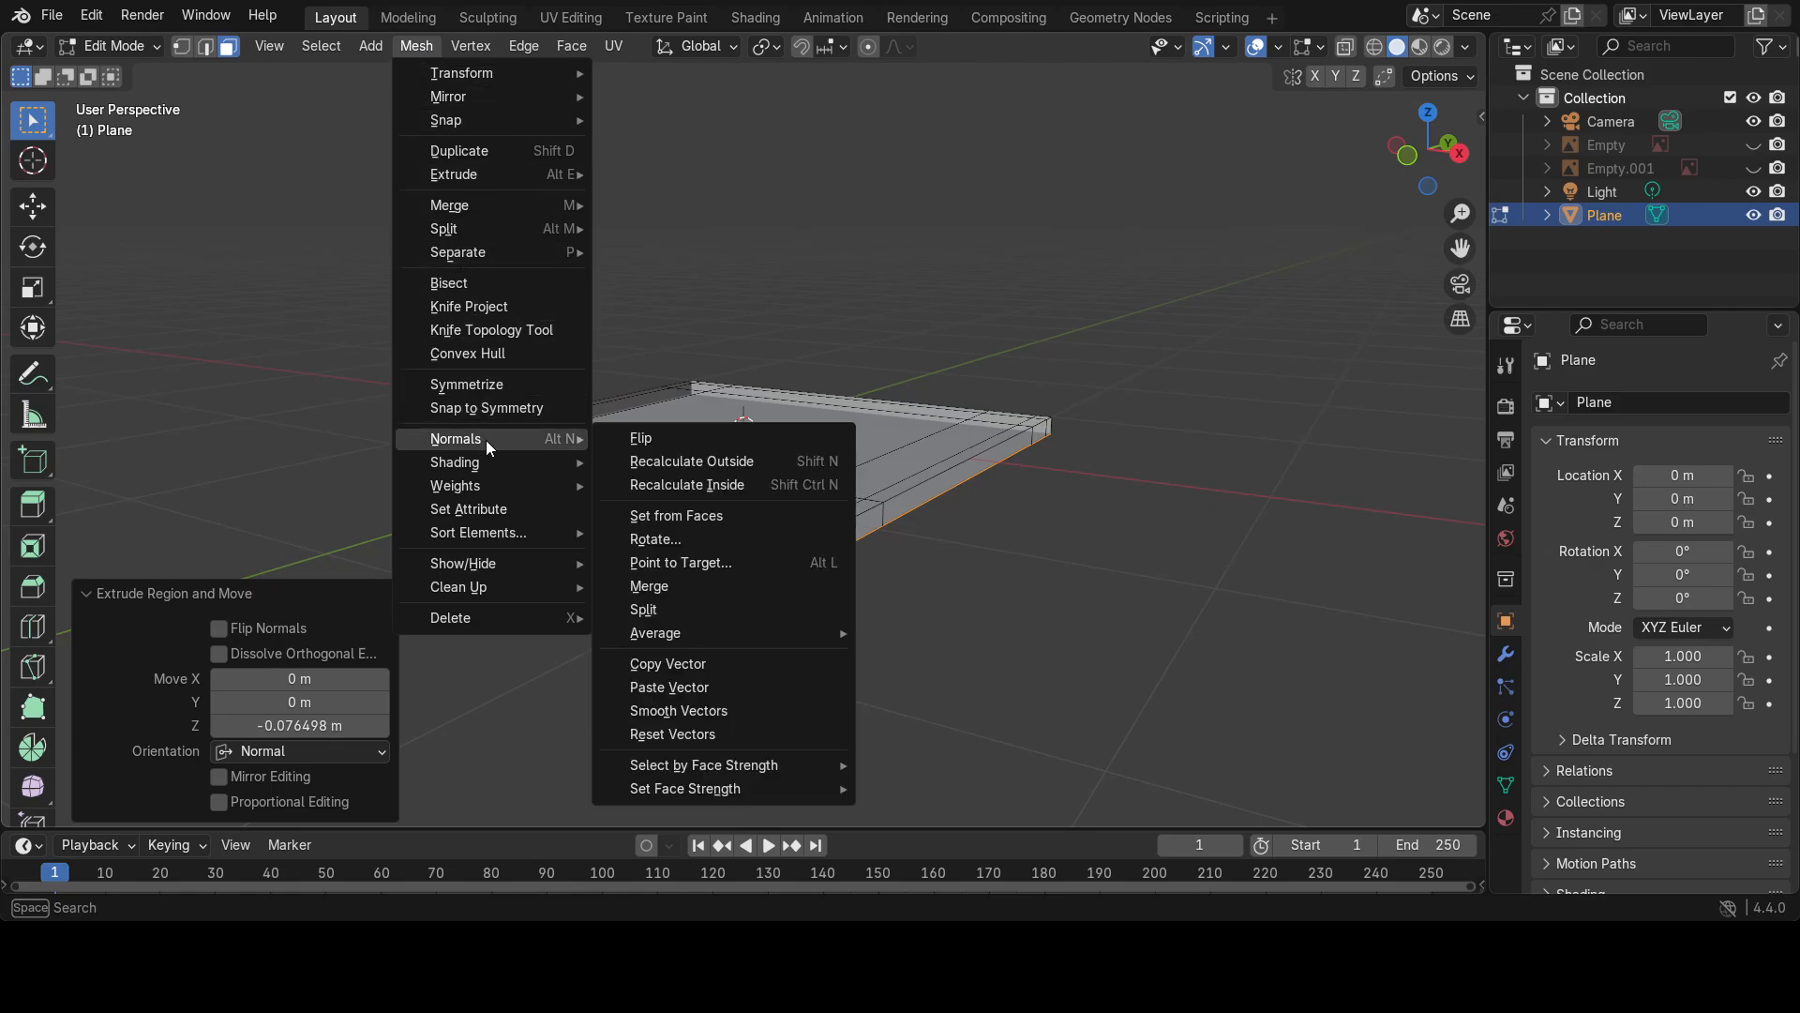
click(647, 439)
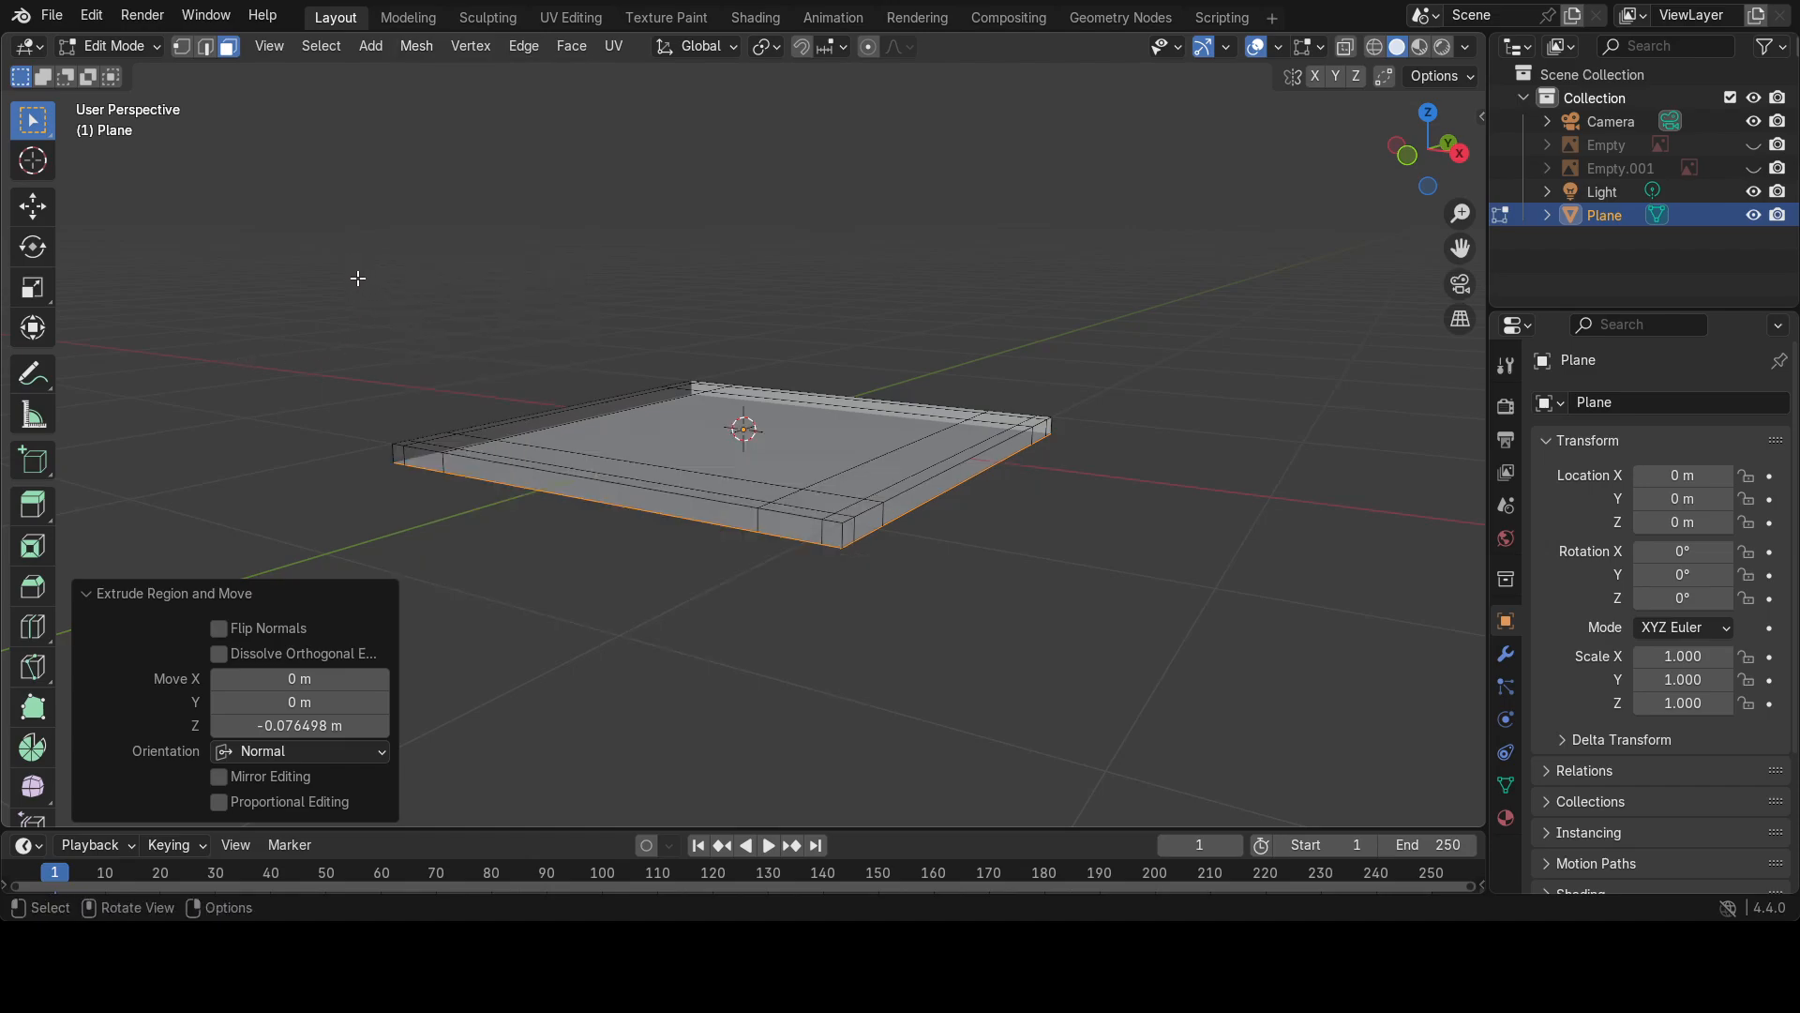
Select all of the seat's faces, including hidden ones, in wireframe shading and return to solid shading.
drag(358, 279, 1124, 587)
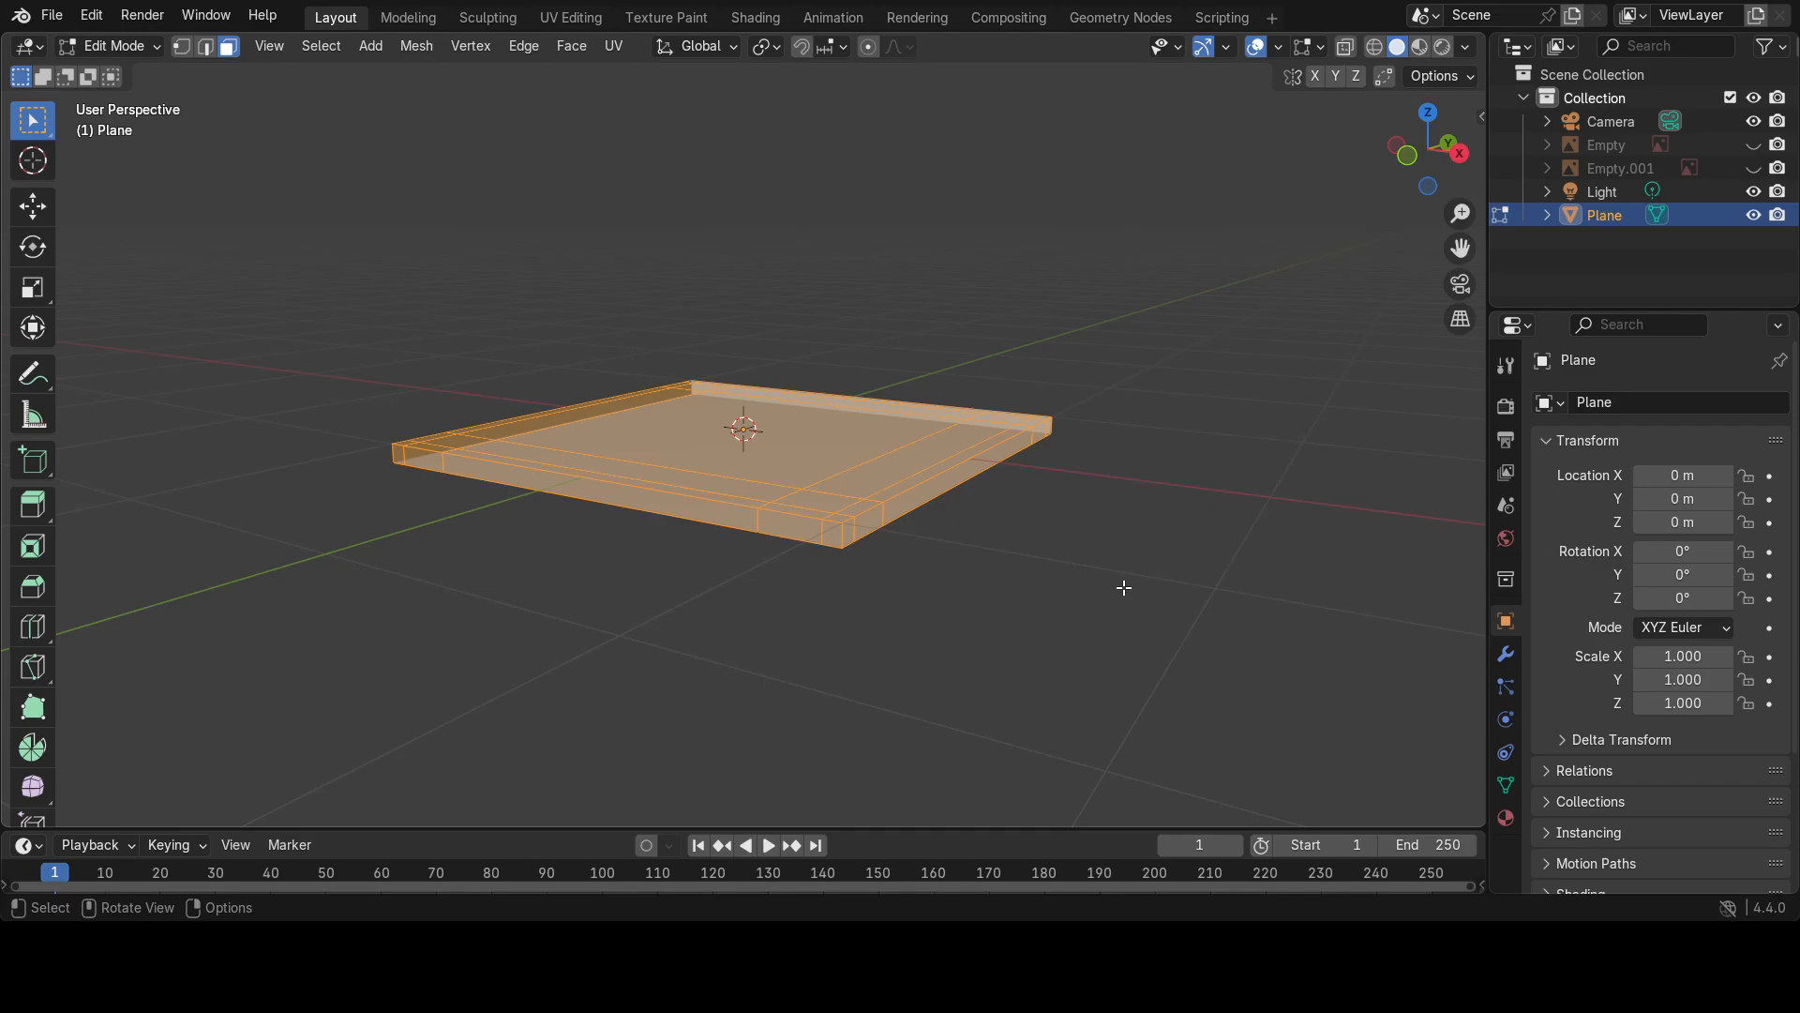
key(z)
click(928, 589)
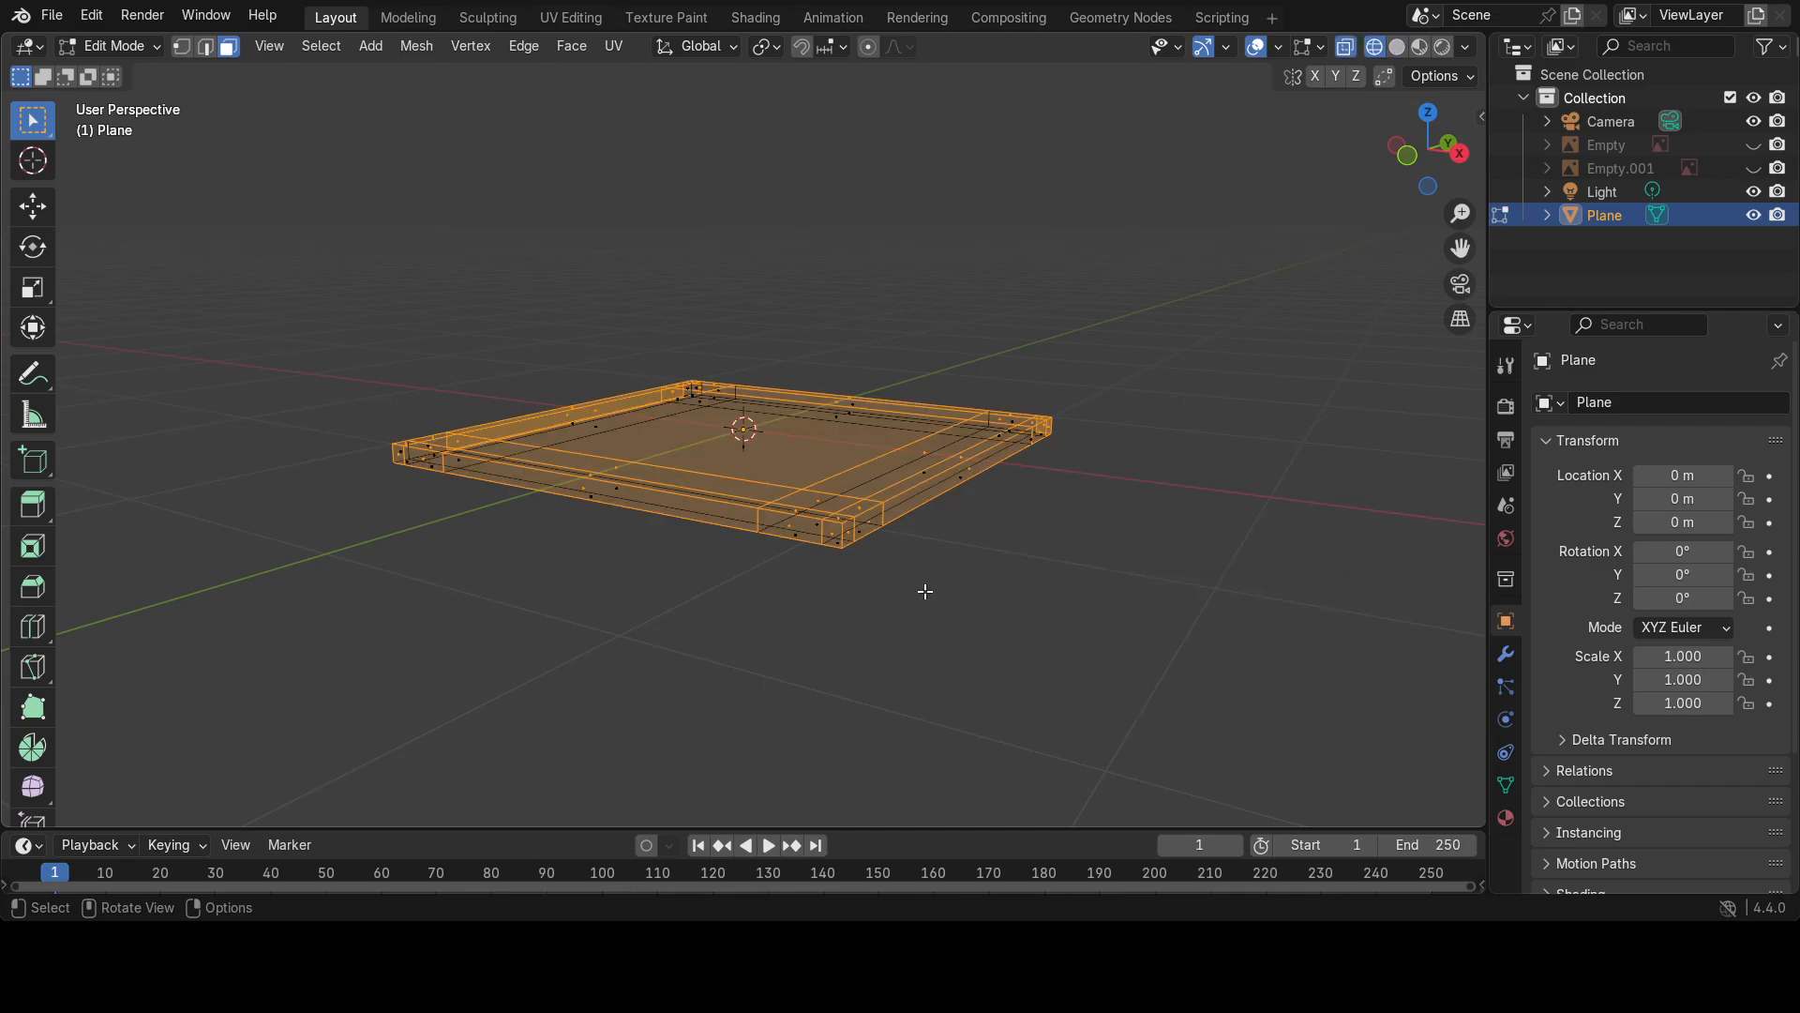
middle_drag(836, 579, 703, 380)
drag(332, 274, 1121, 614)
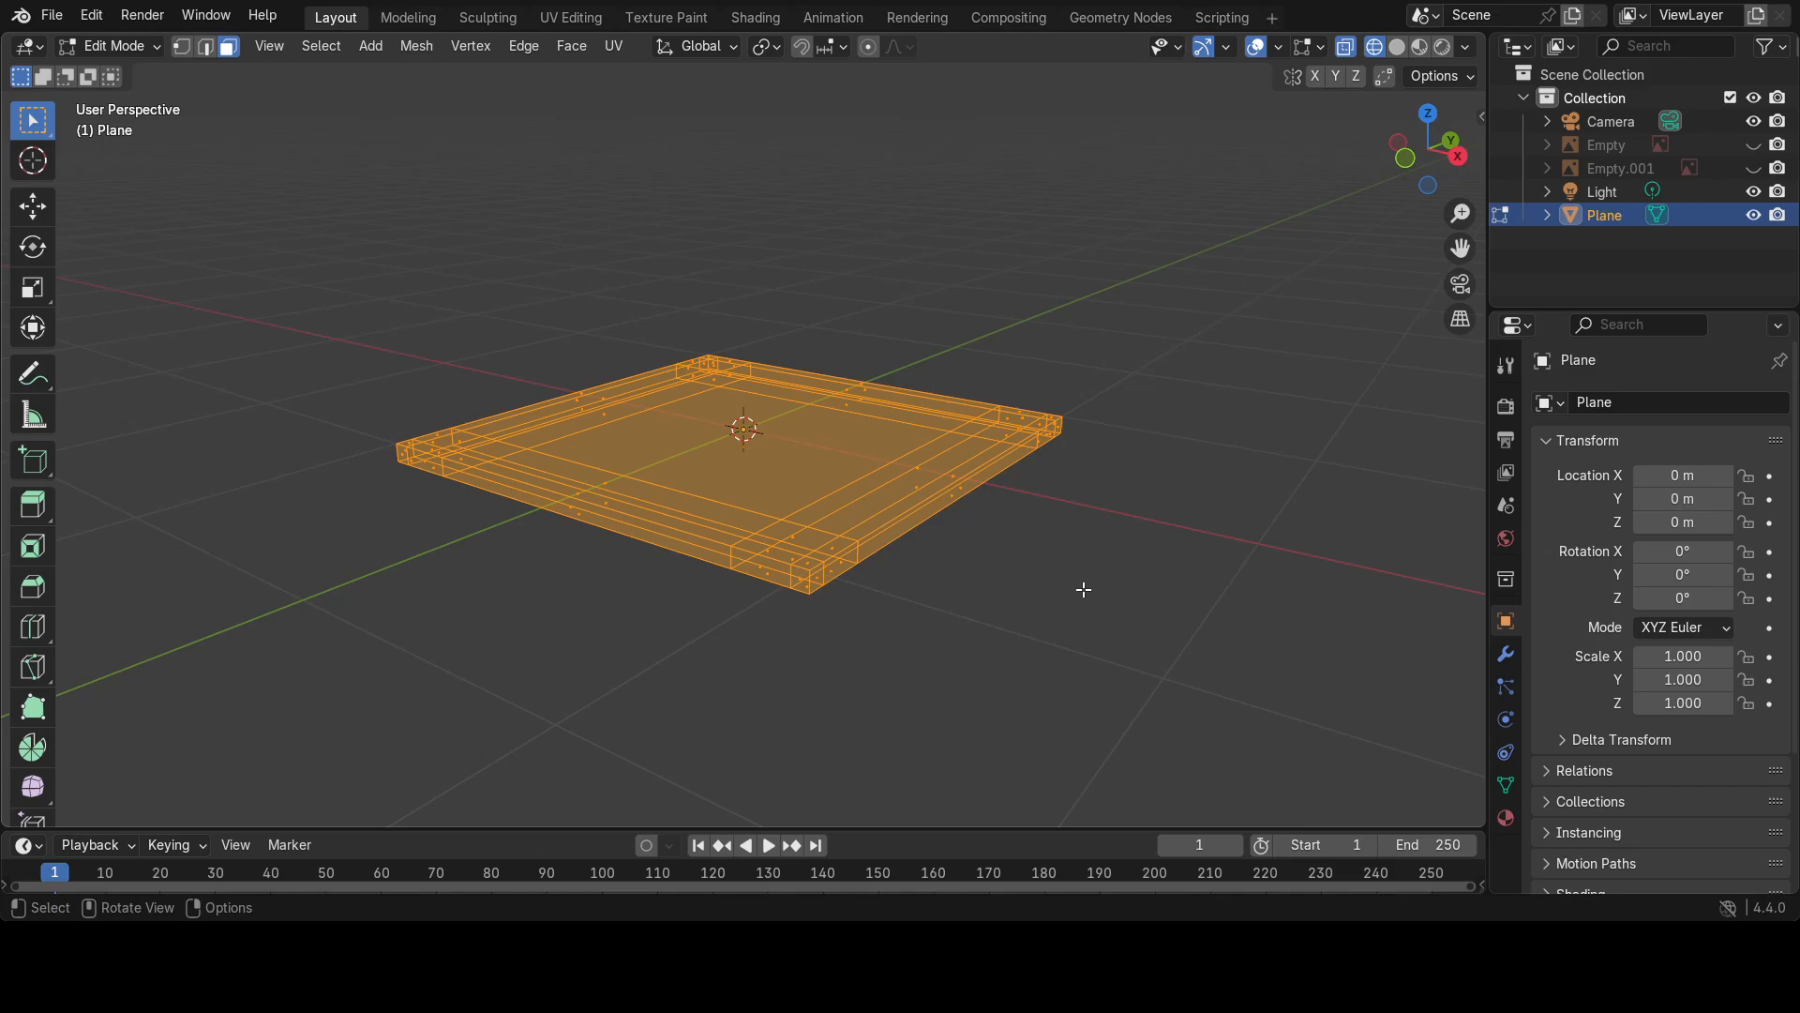
key(z)
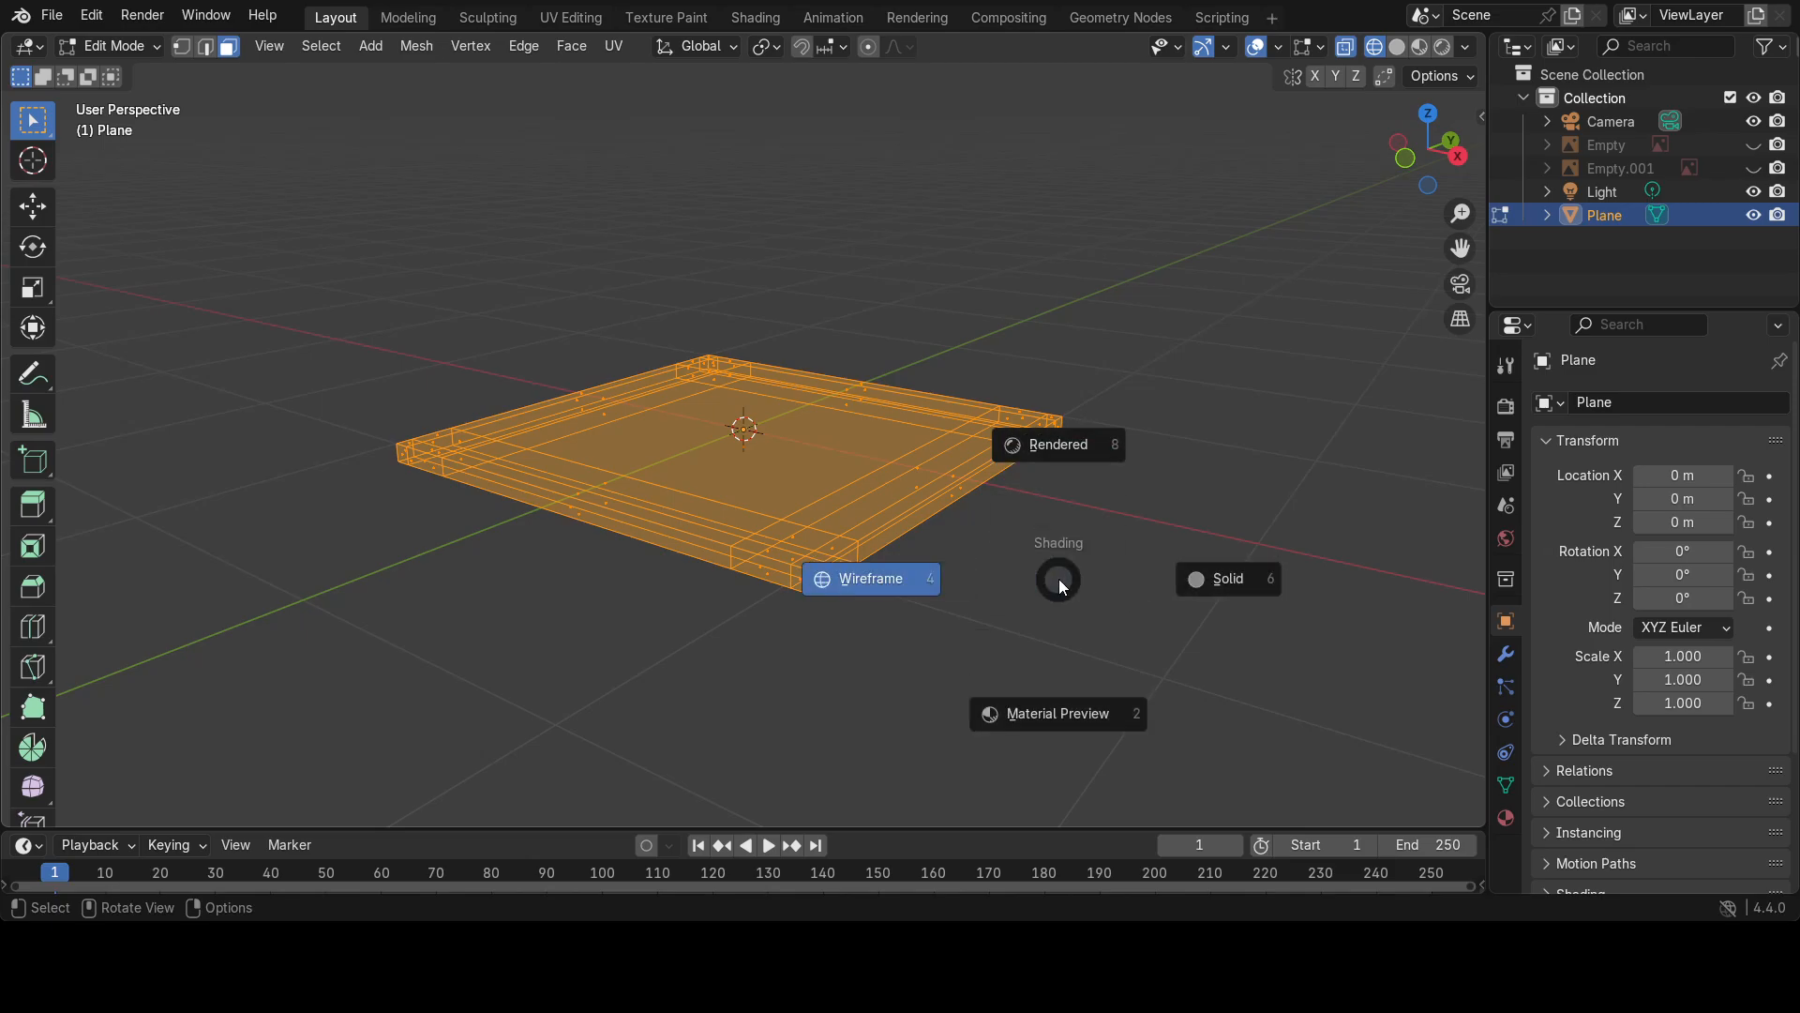
click(1221, 581)
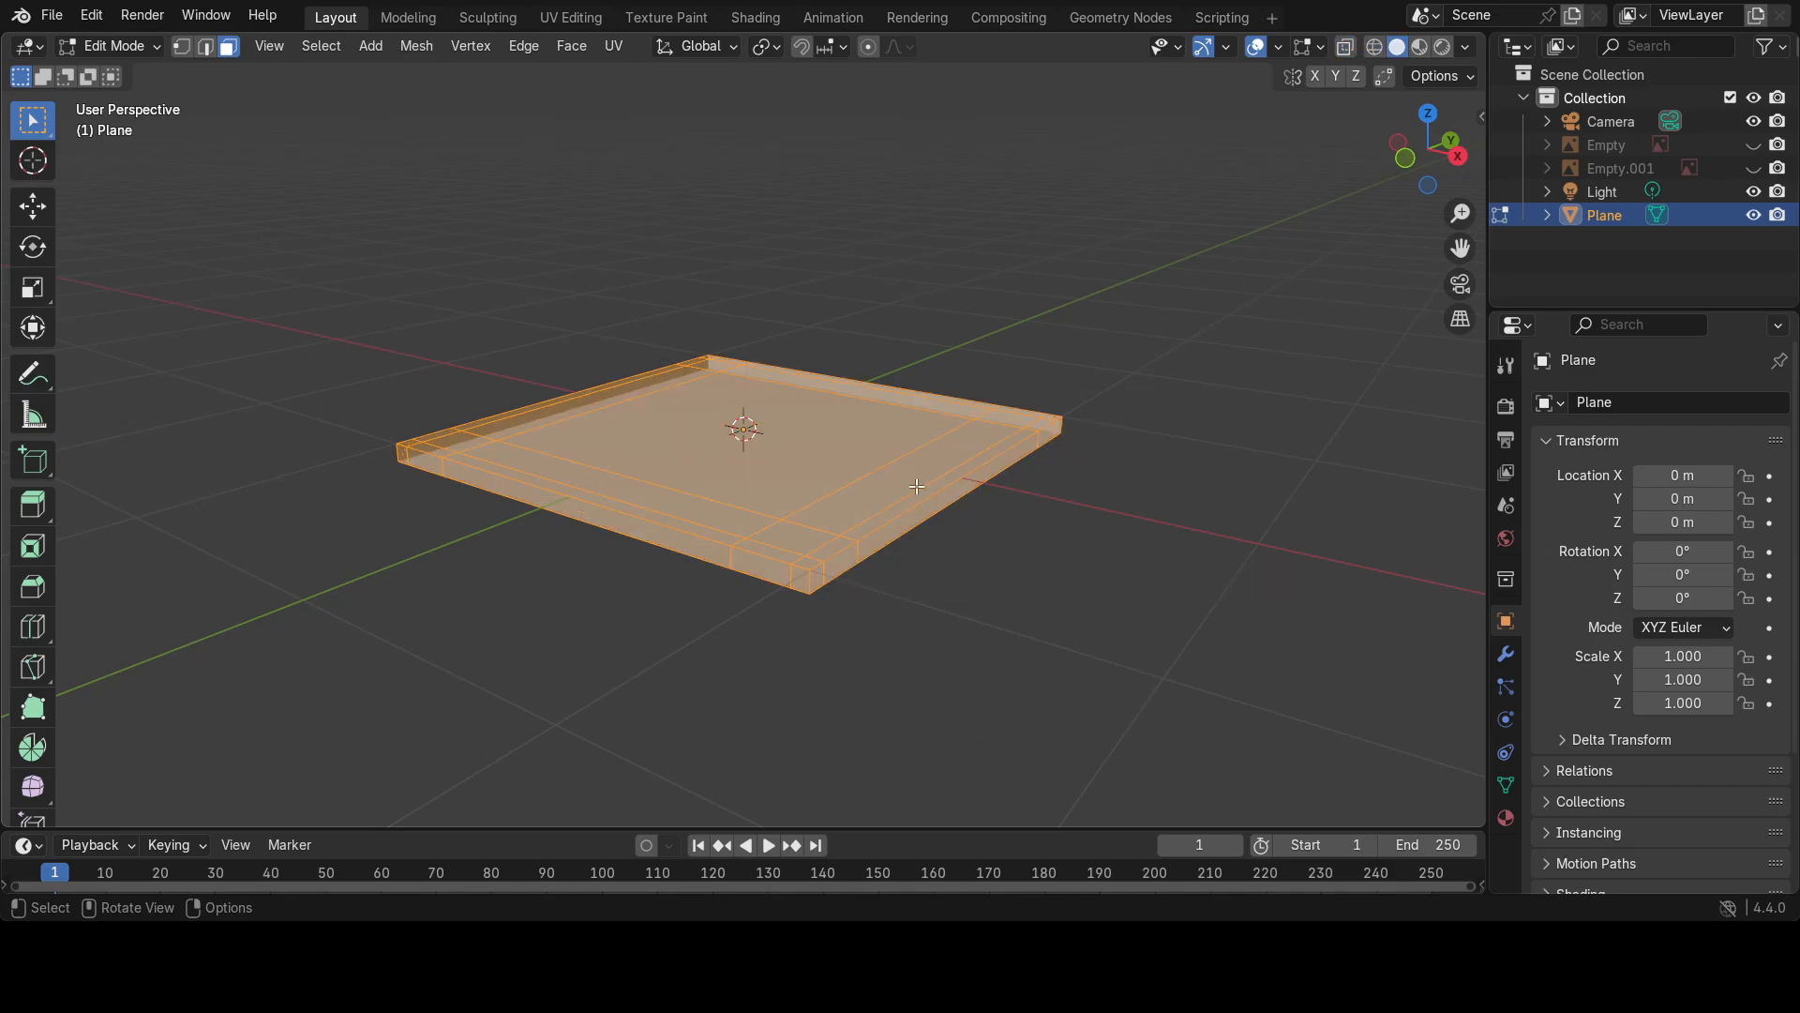
Flip the normals of all the seat's faces and clear the selection.
click(415, 47)
mouse_move(491, 439)
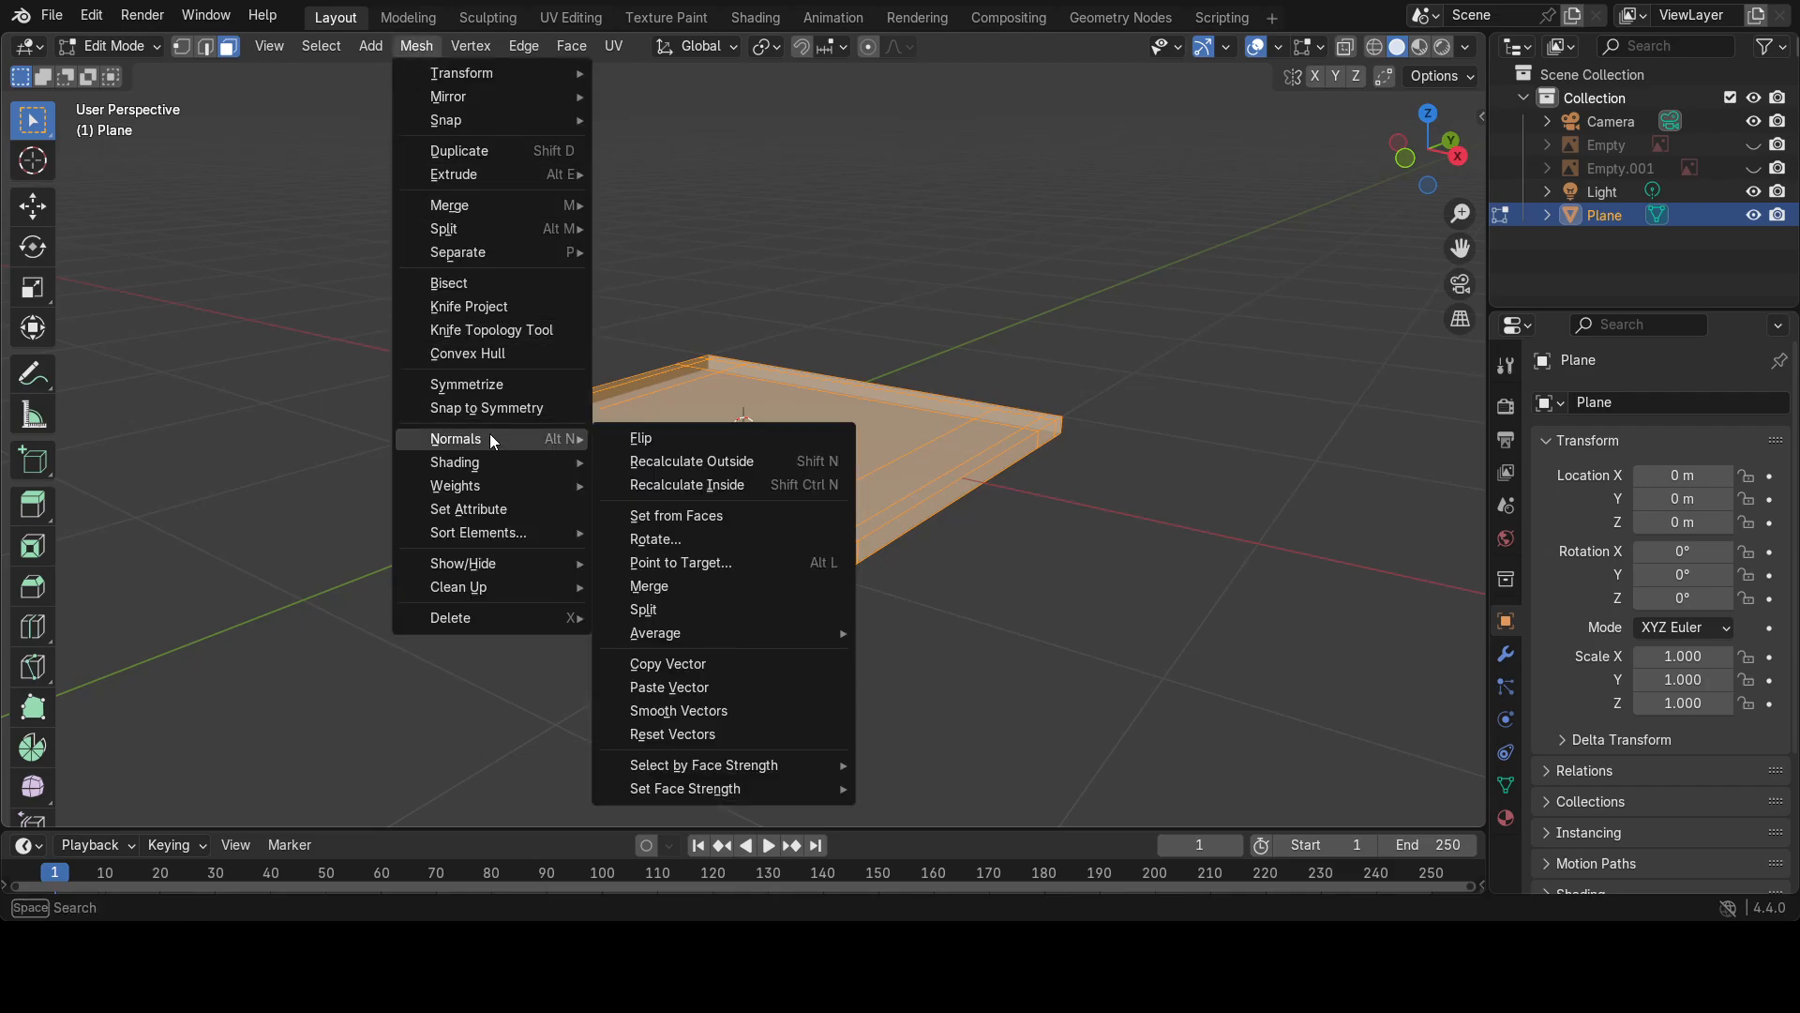
click(701, 439)
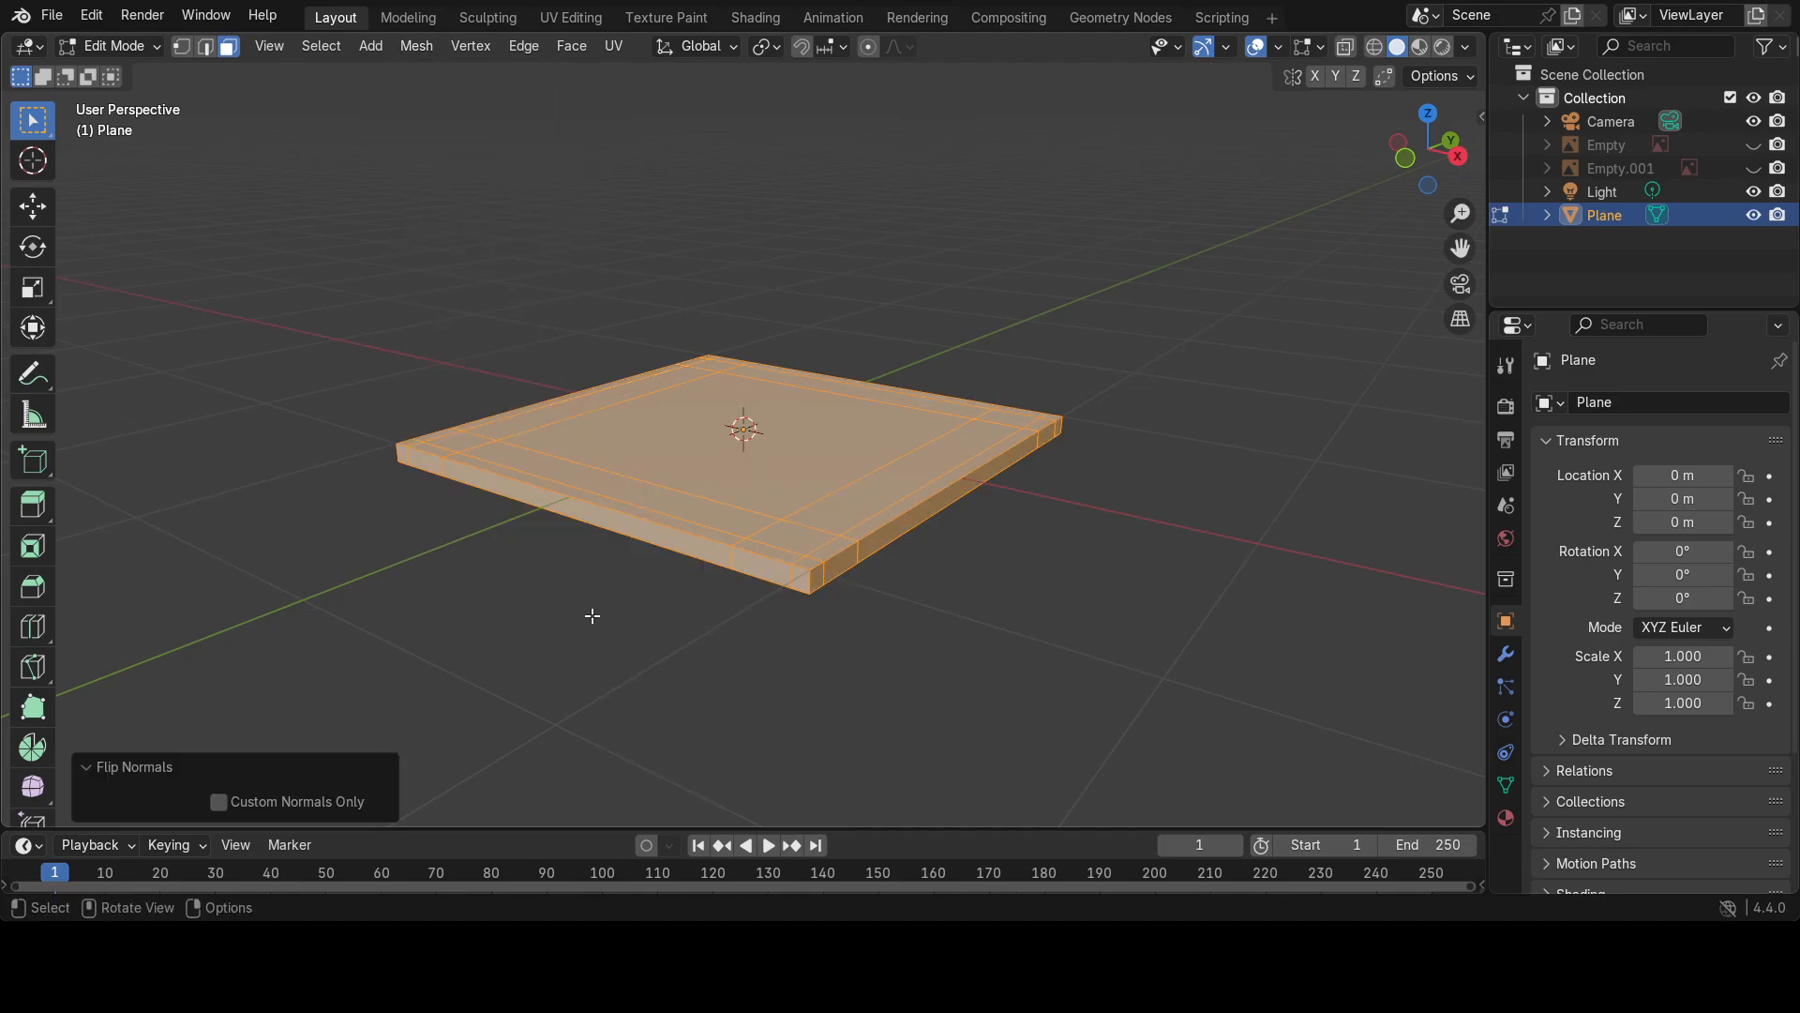
mouse_move(671, 615)
middle_down()
mouse_move(652, 611)
mouse_move(643, 511)
mouse_move(643, 543)
mouse_move(654, 462)
mouse_move(643, 547)
mouse_move(664, 627)
middle_up()
click(664, 628)
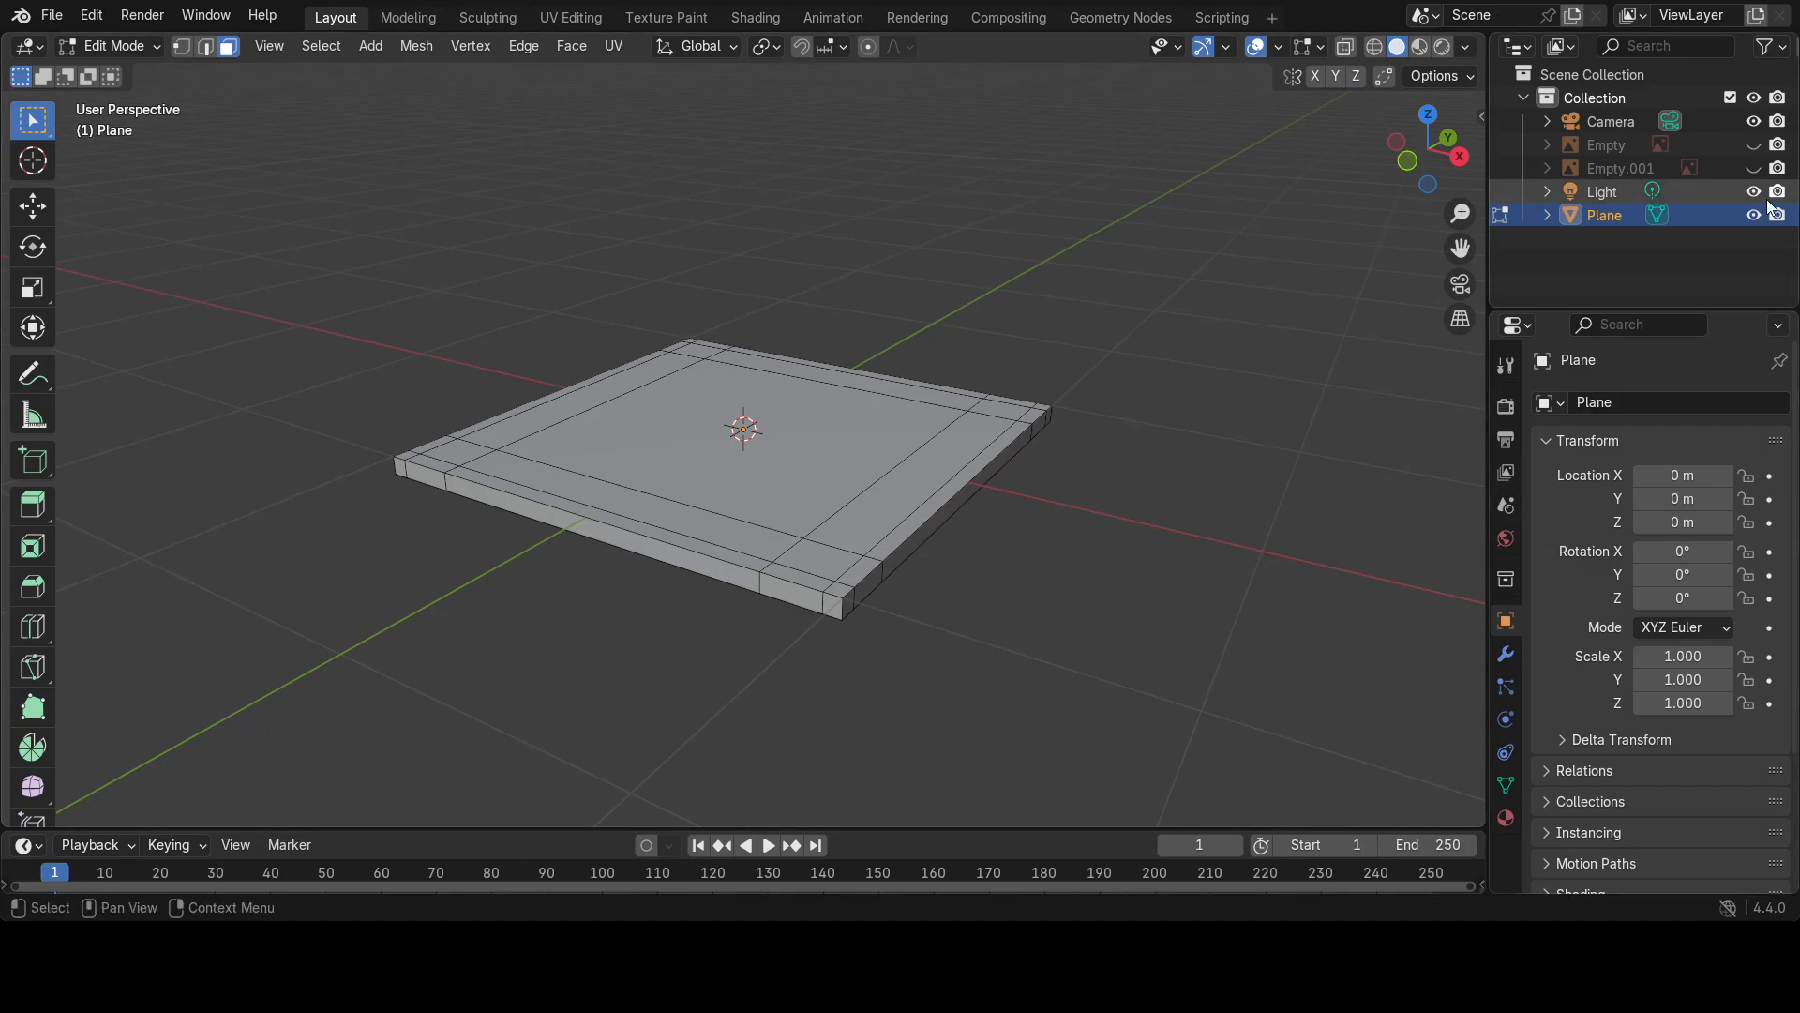
Unhide the two chair reference images, Empty and Empty.001.
click(1755, 145)
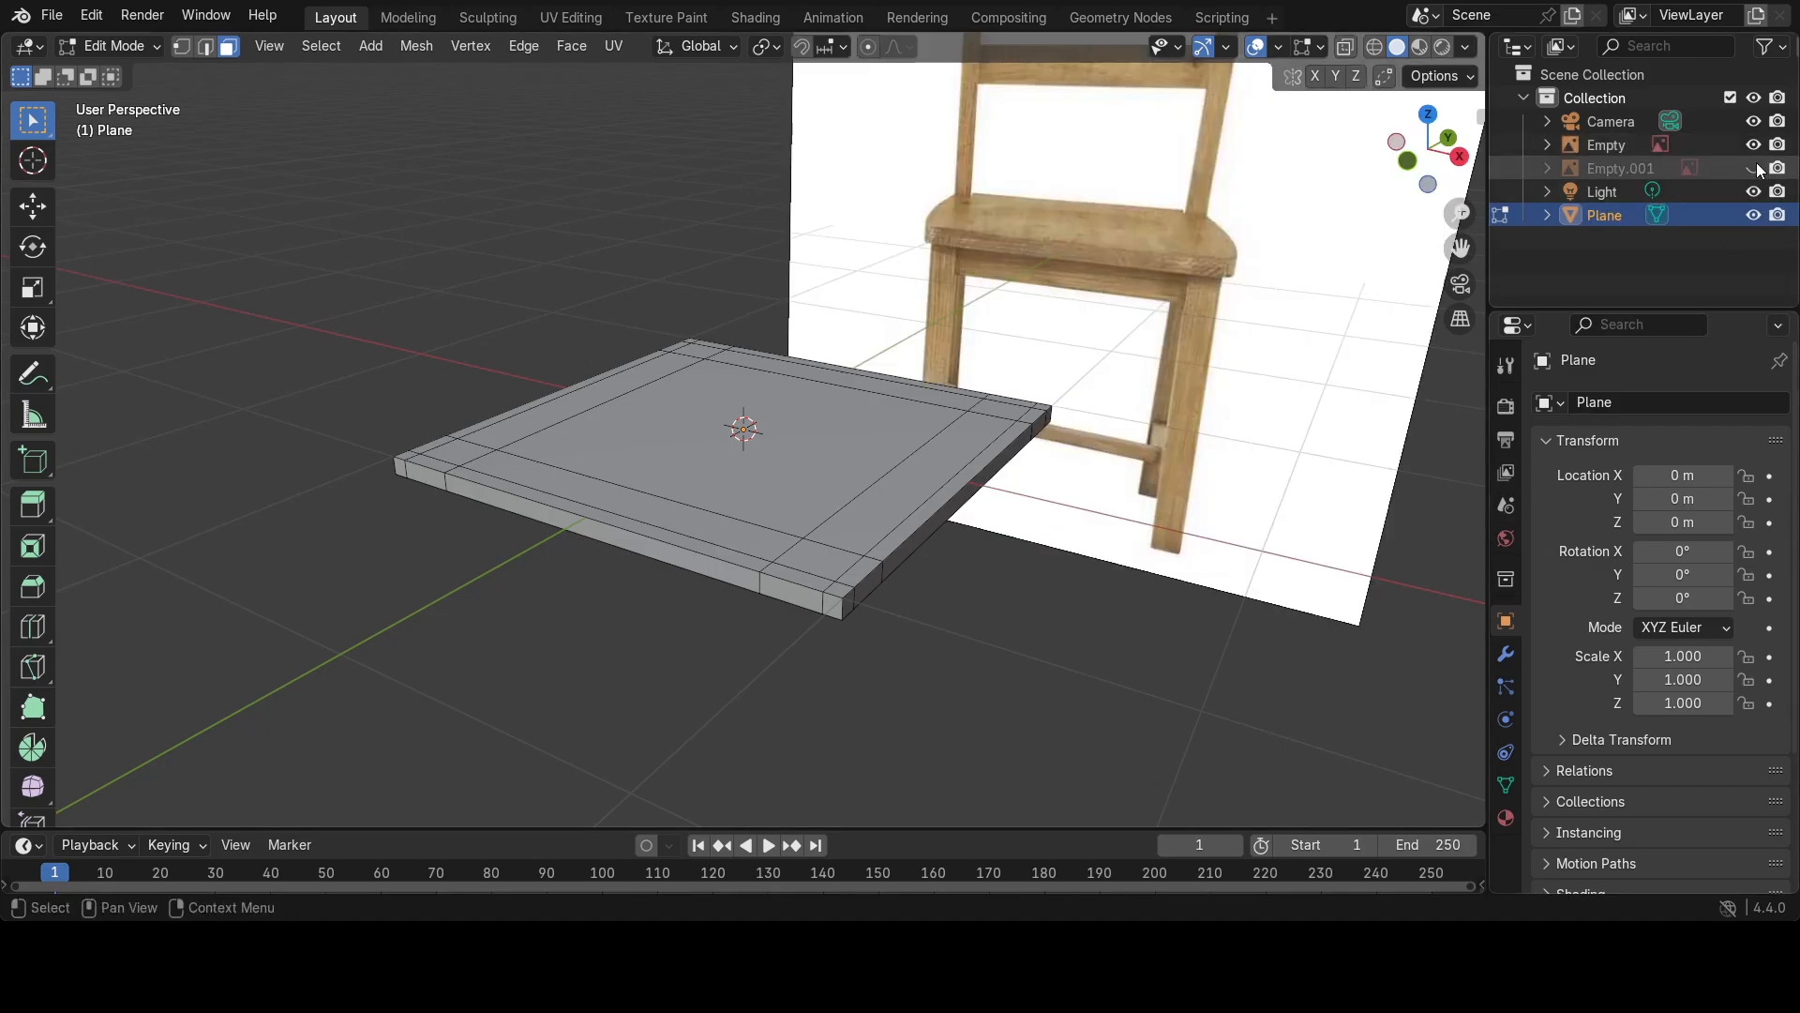
click(1755, 168)
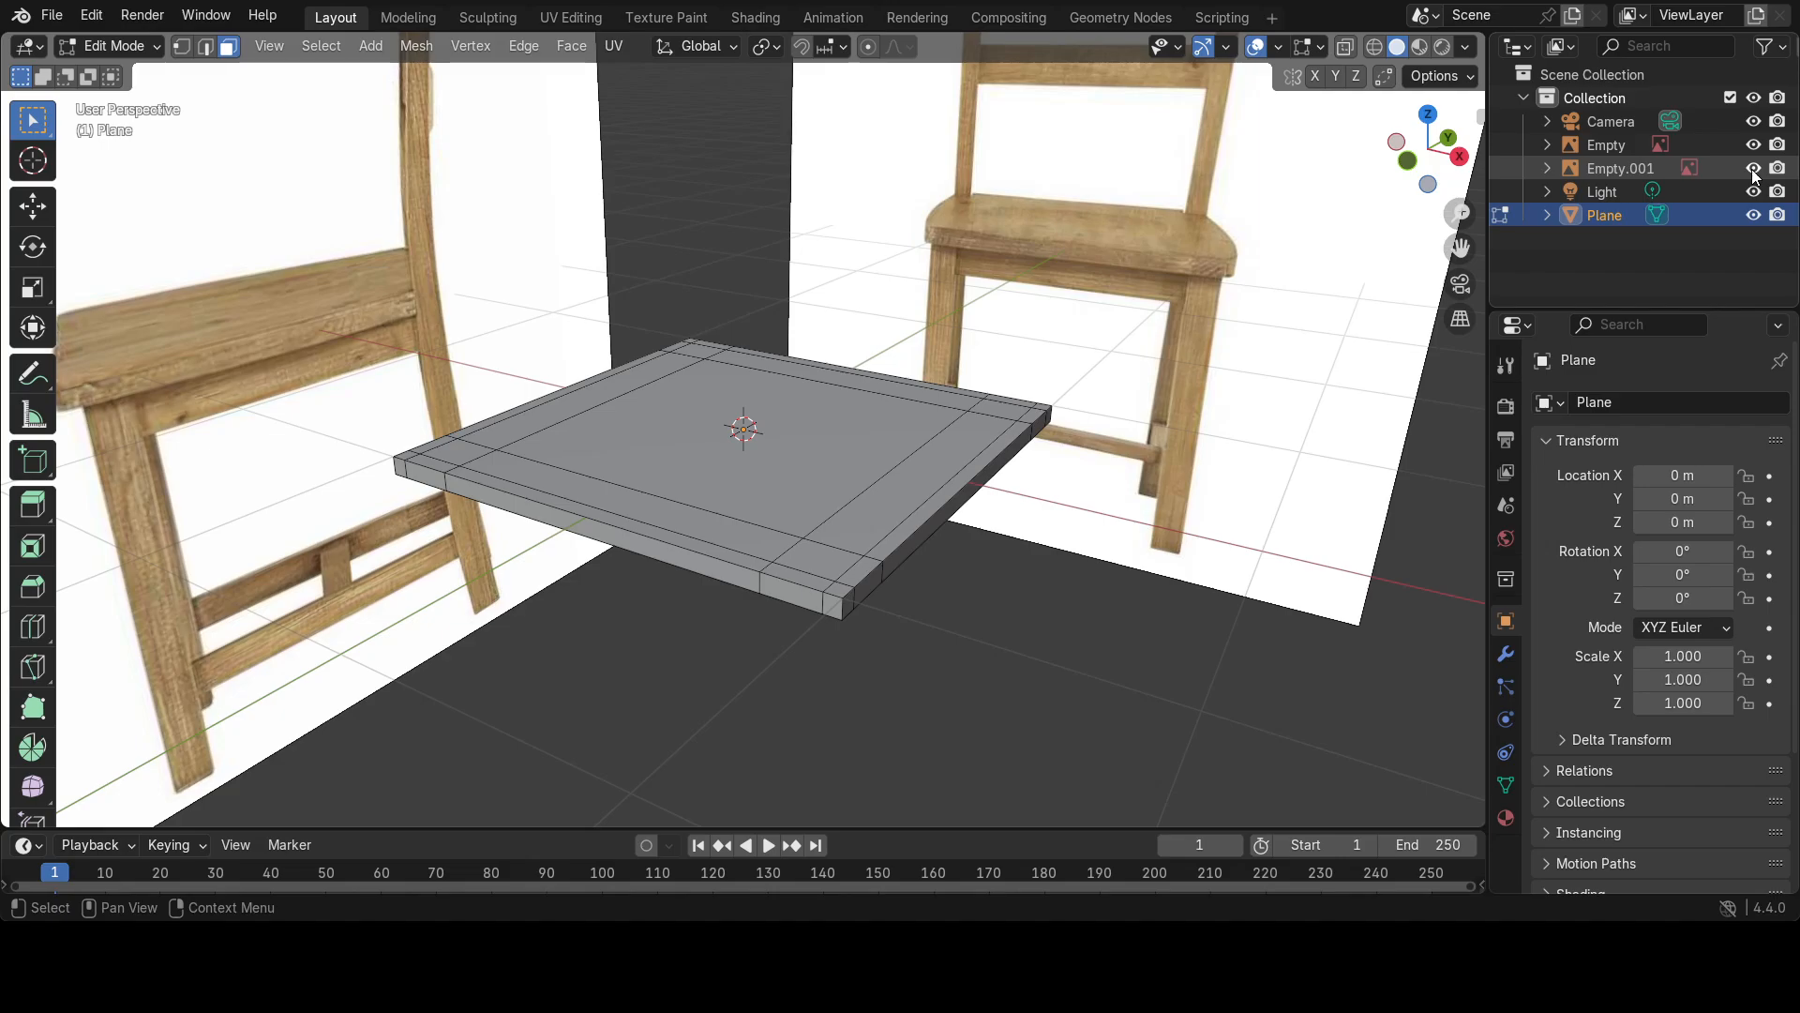
middle_drag(1007, 630, 836, 559)
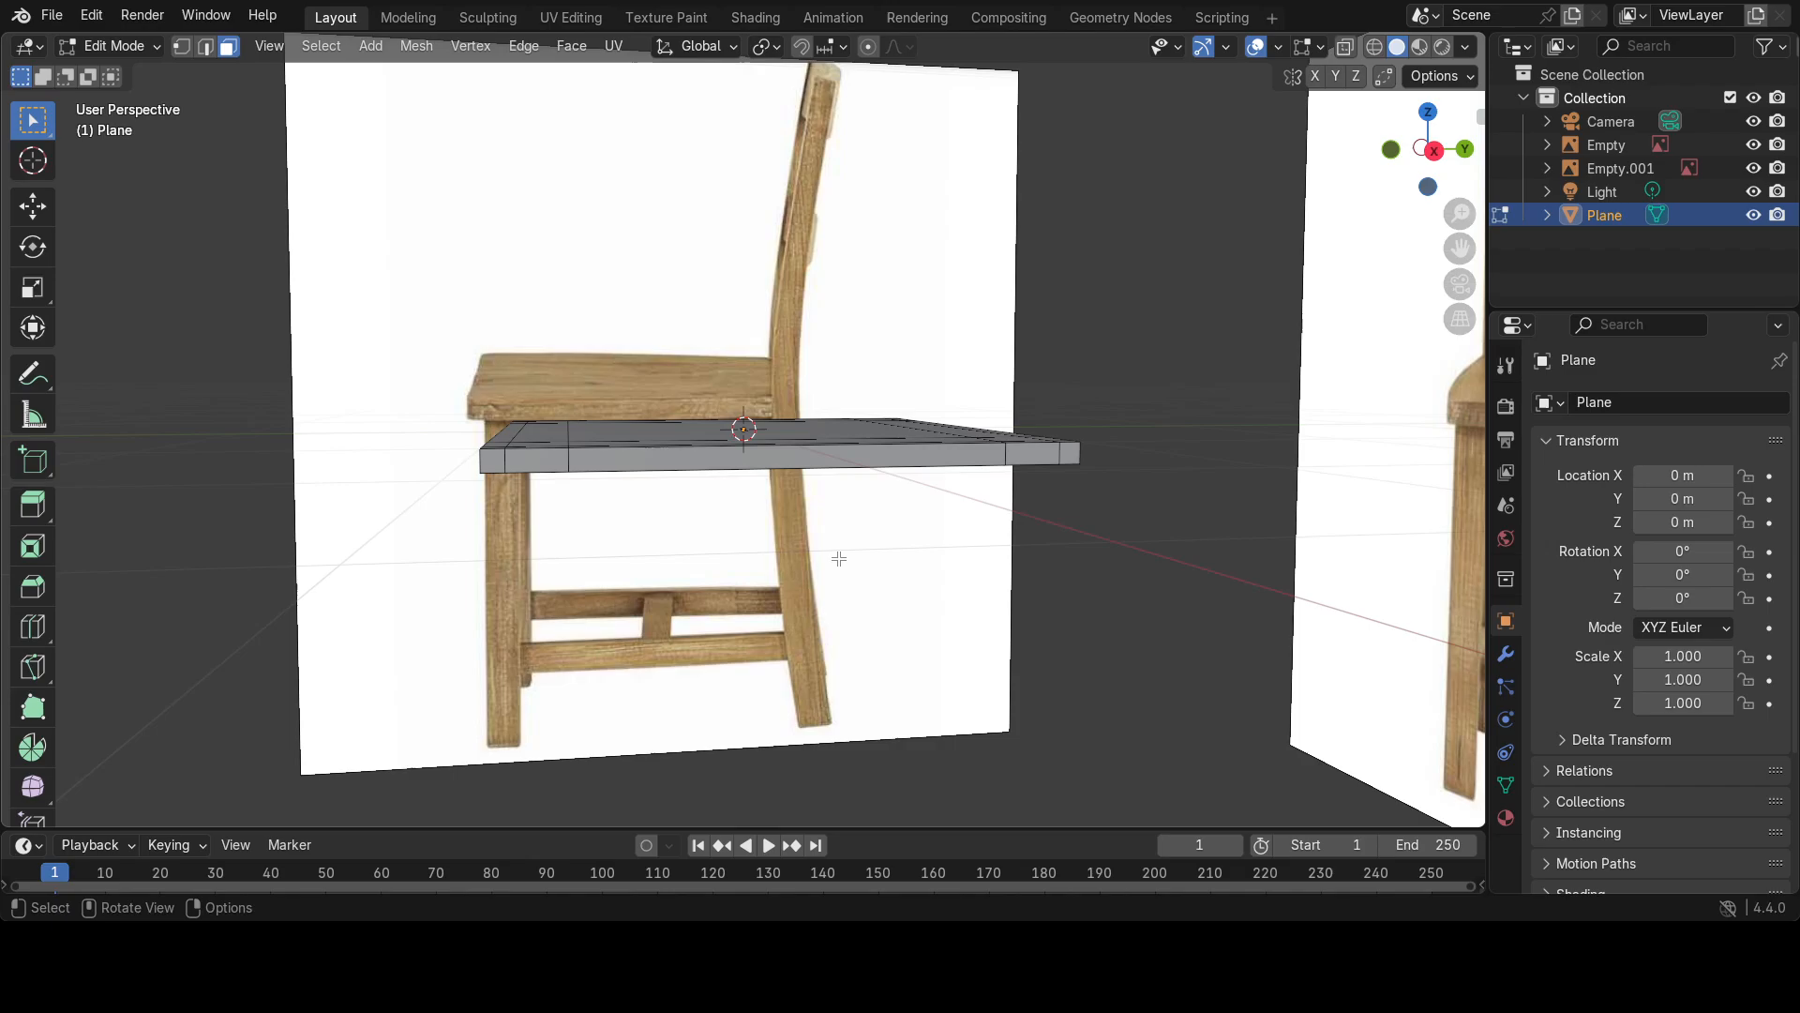
Select the whole seat in wireframe from the right view and move it about -0.28 m along Y toward the side reference's seat.
click(26, 211)
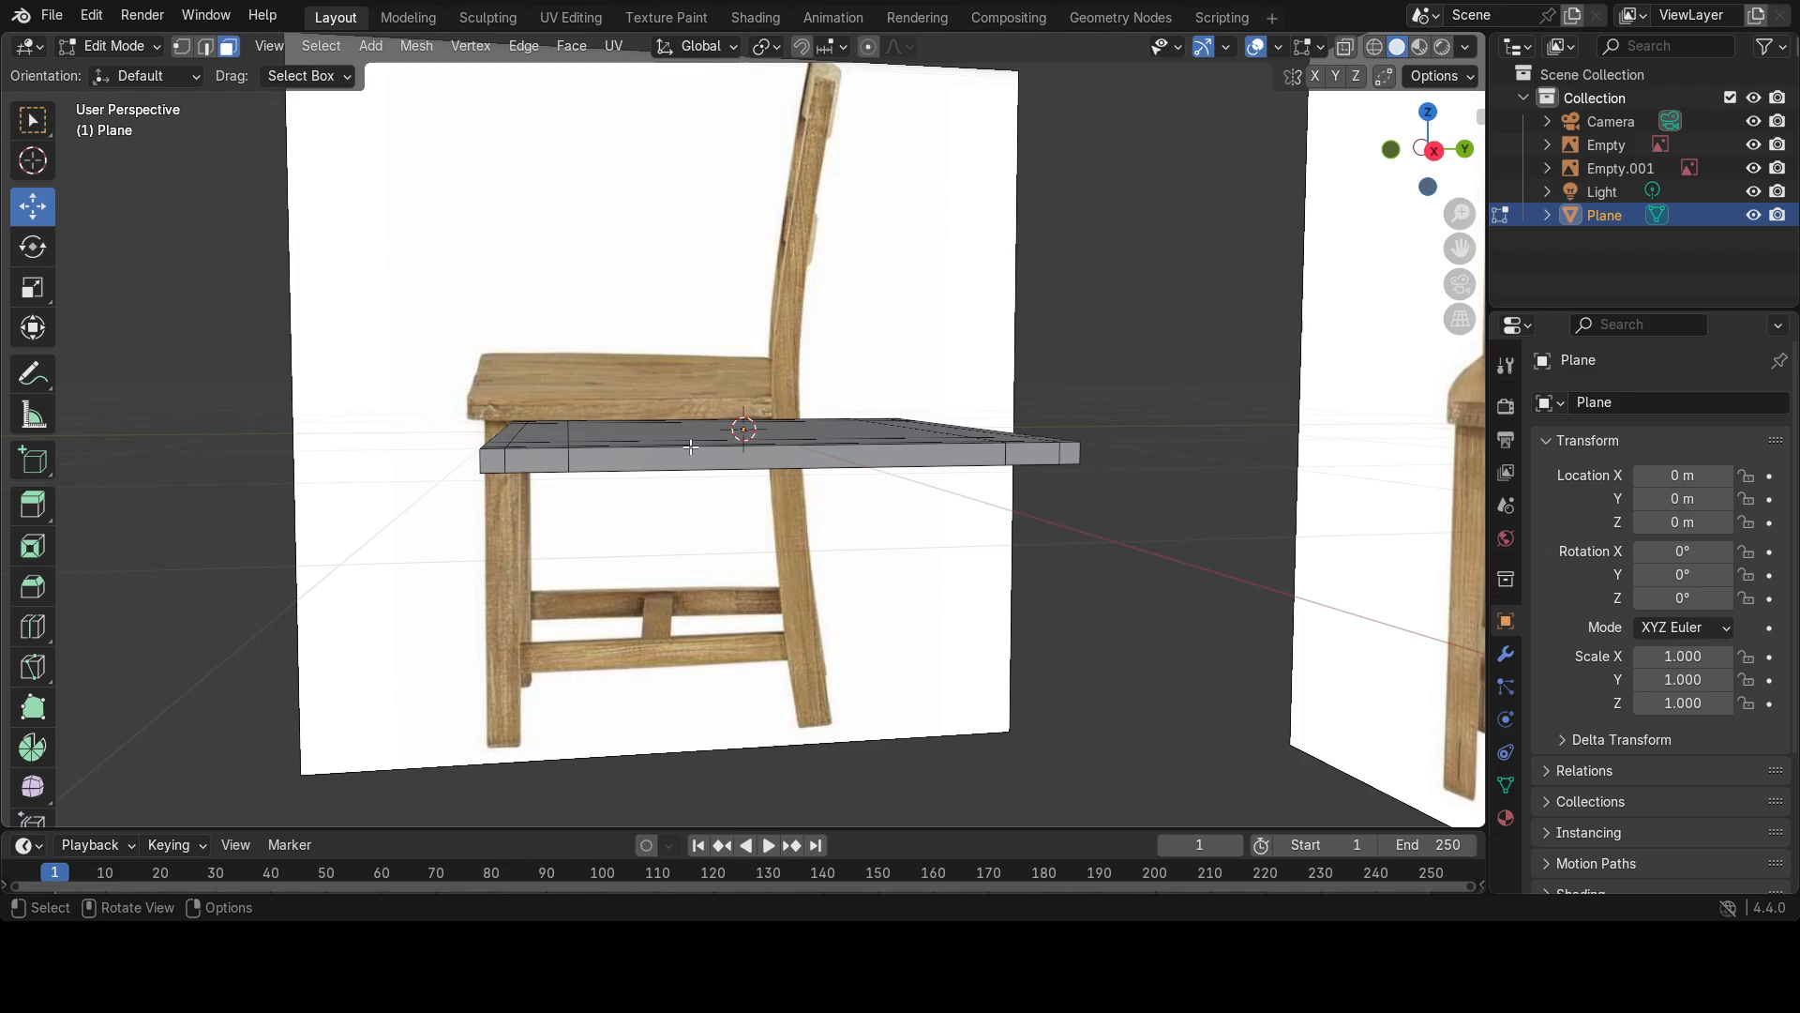
key(Tab)
middle_drag(690, 446, 779, 521)
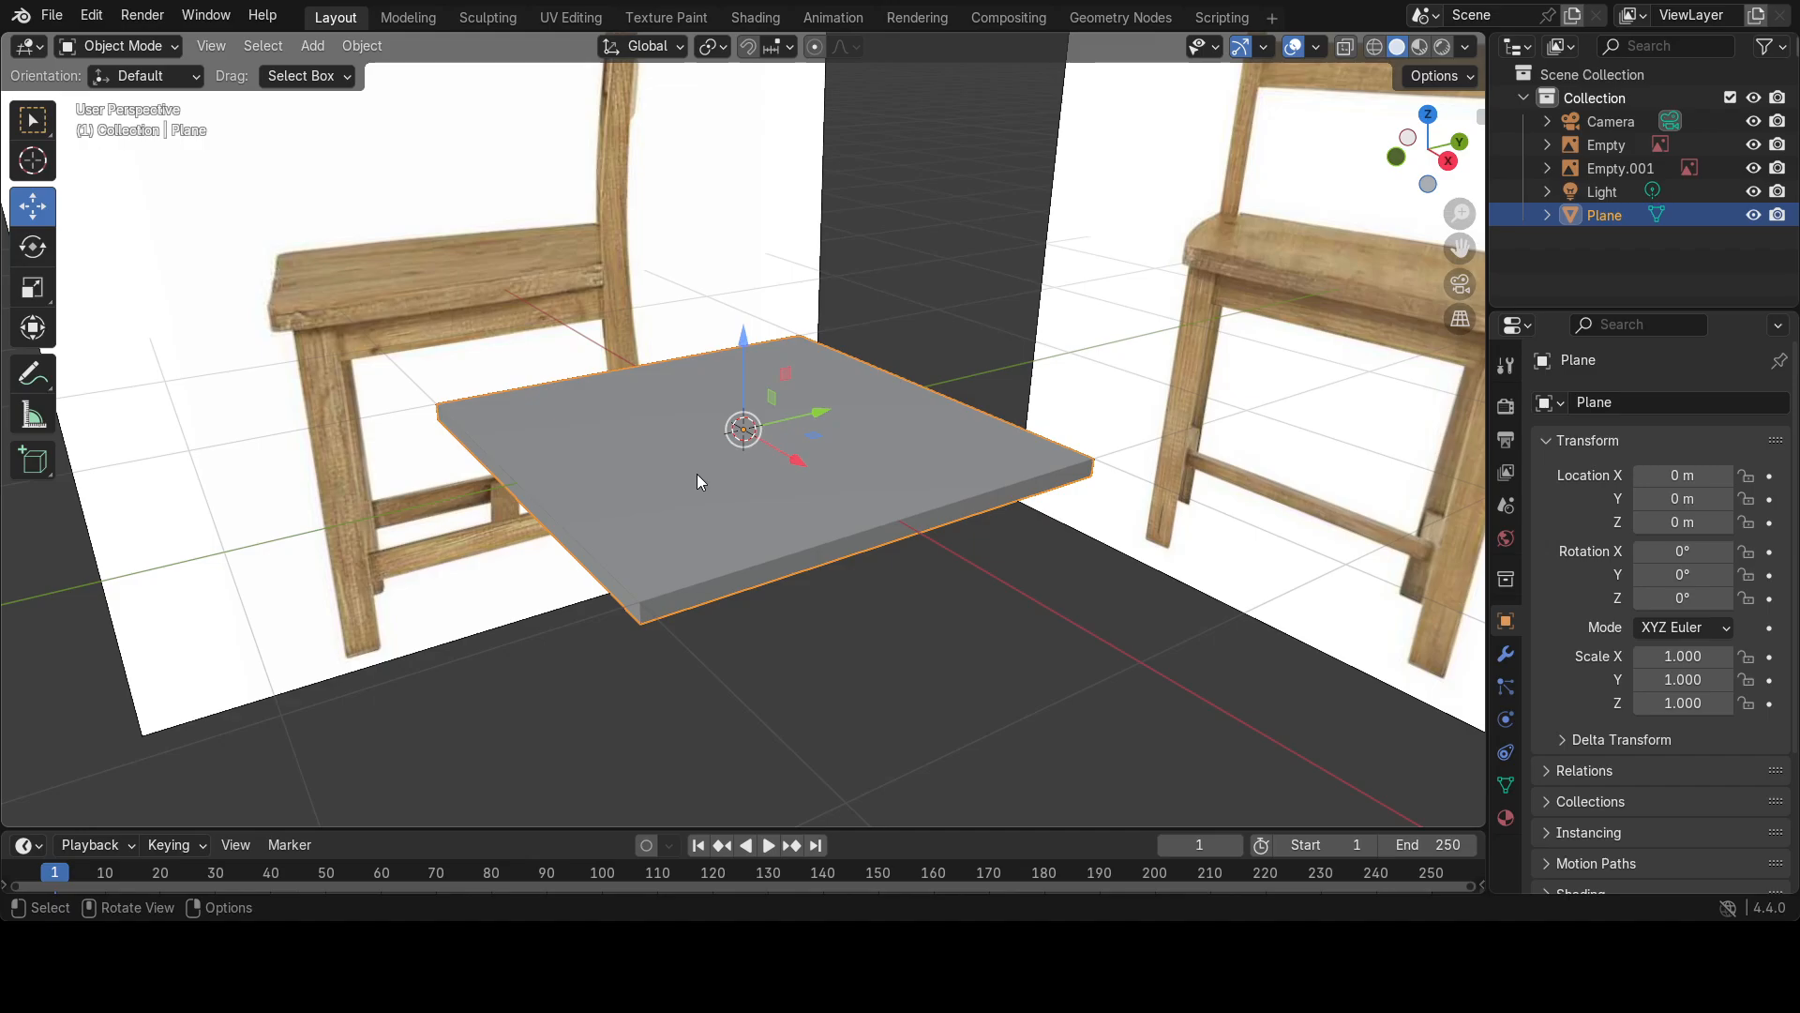
key(Tab)
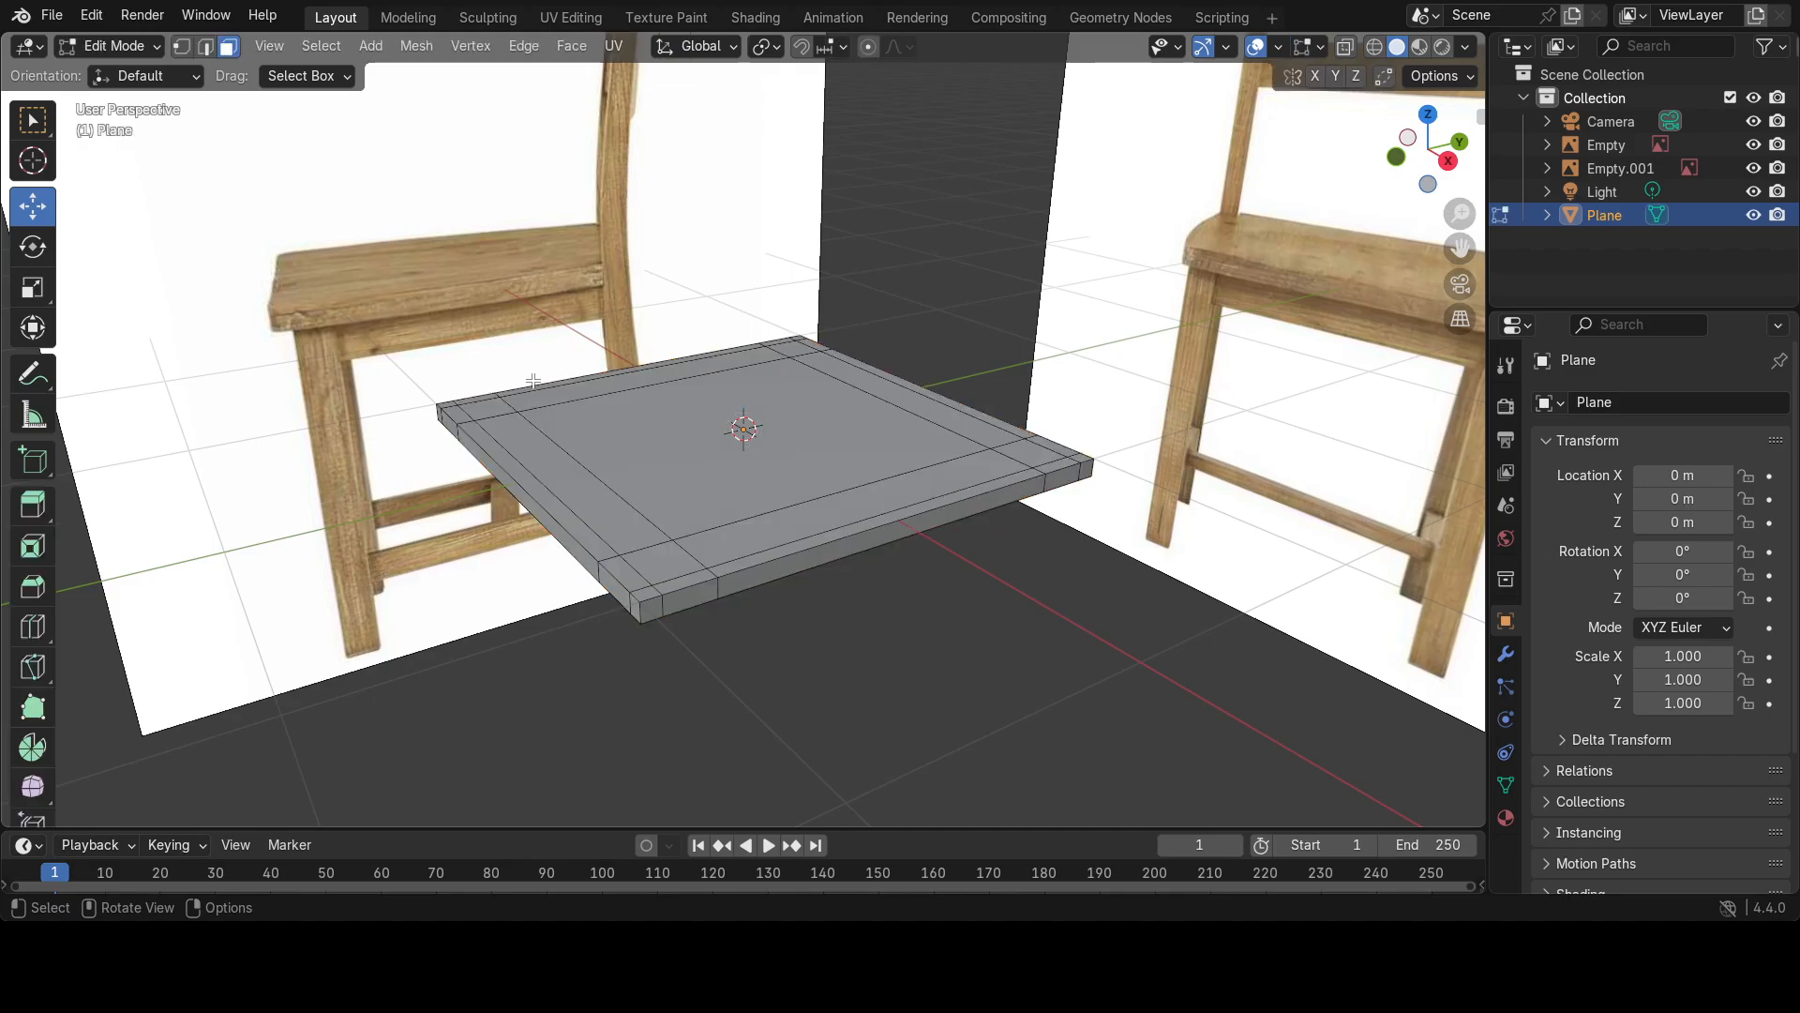
middle_drag(497, 617, 567, 539)
key(grave)
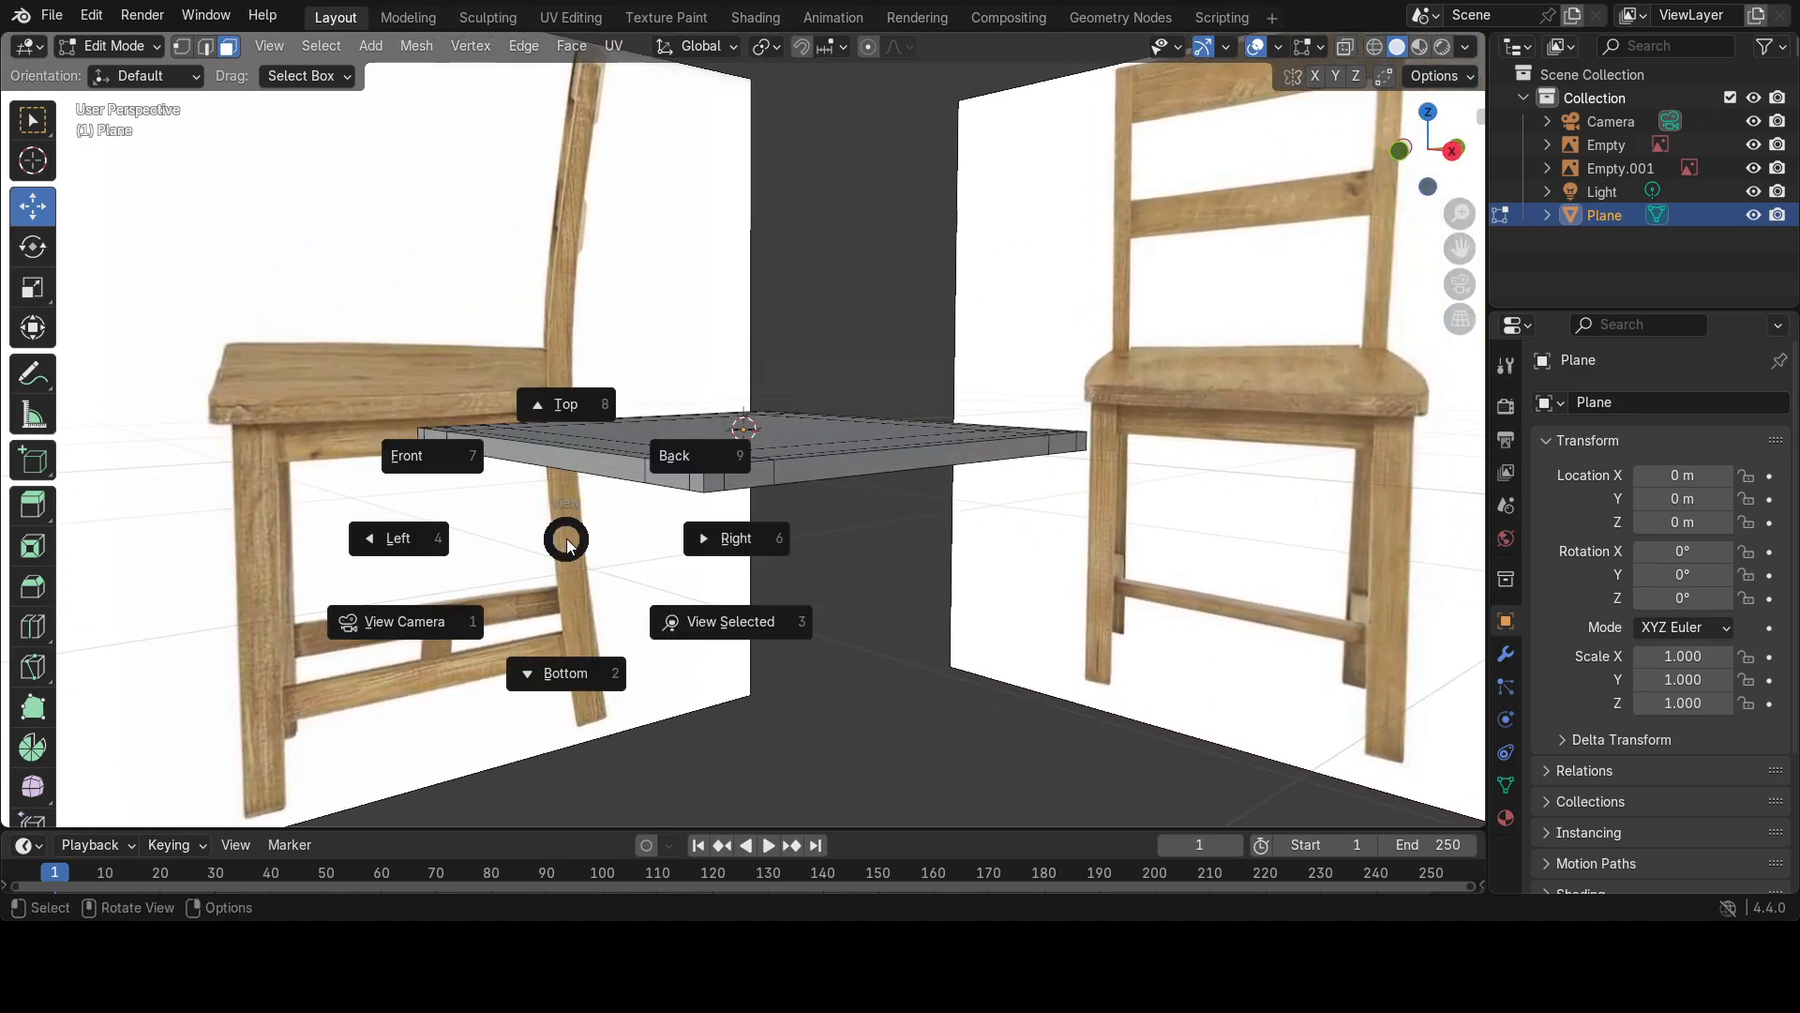
click(748, 538)
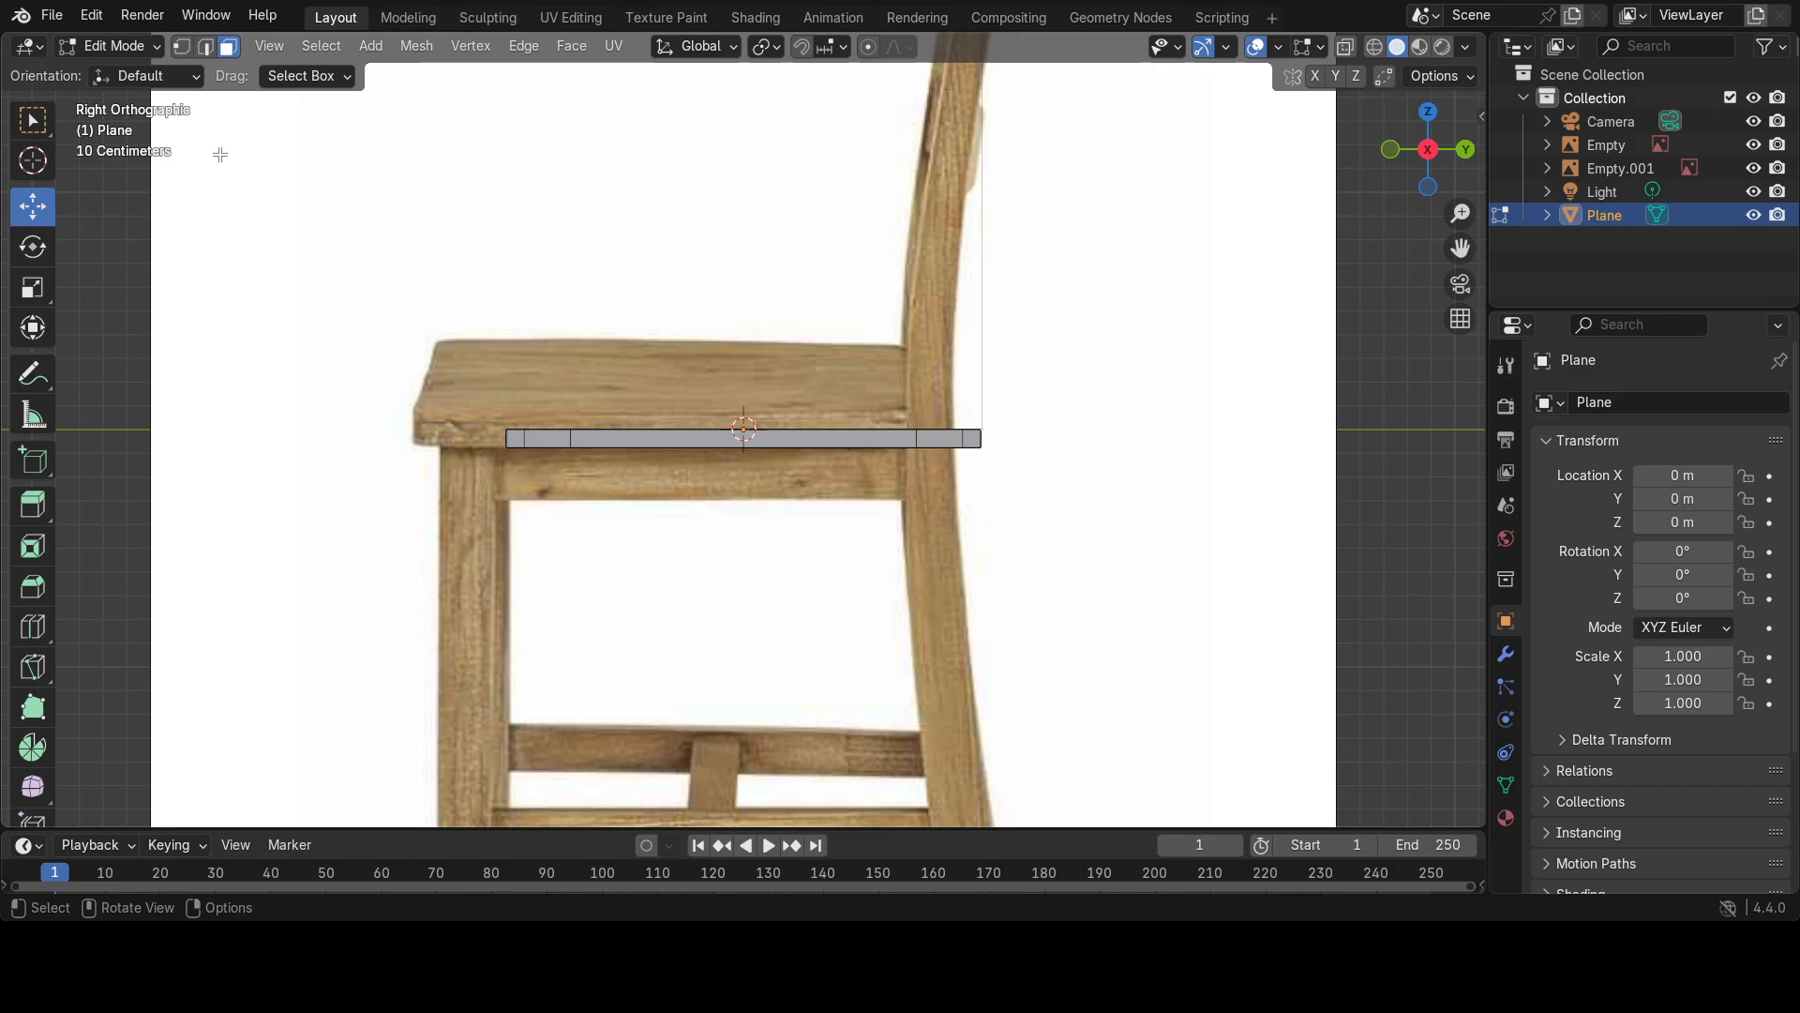
key(z)
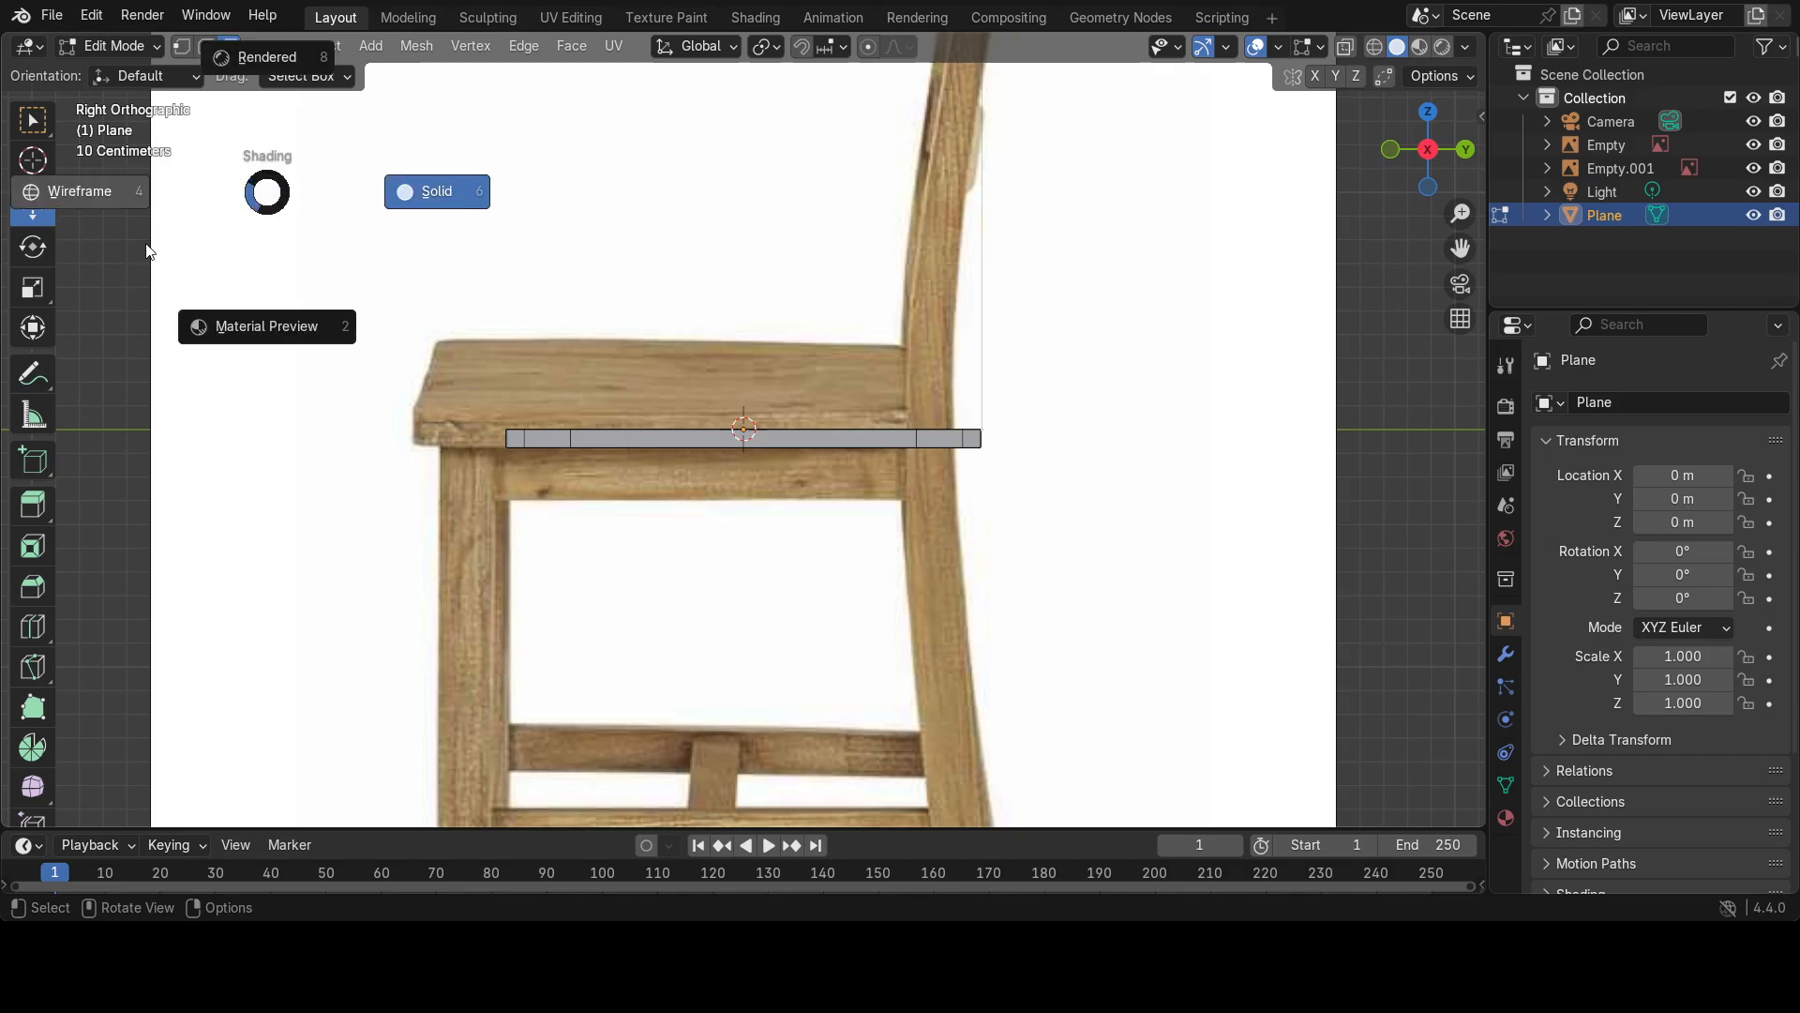
click(114, 191)
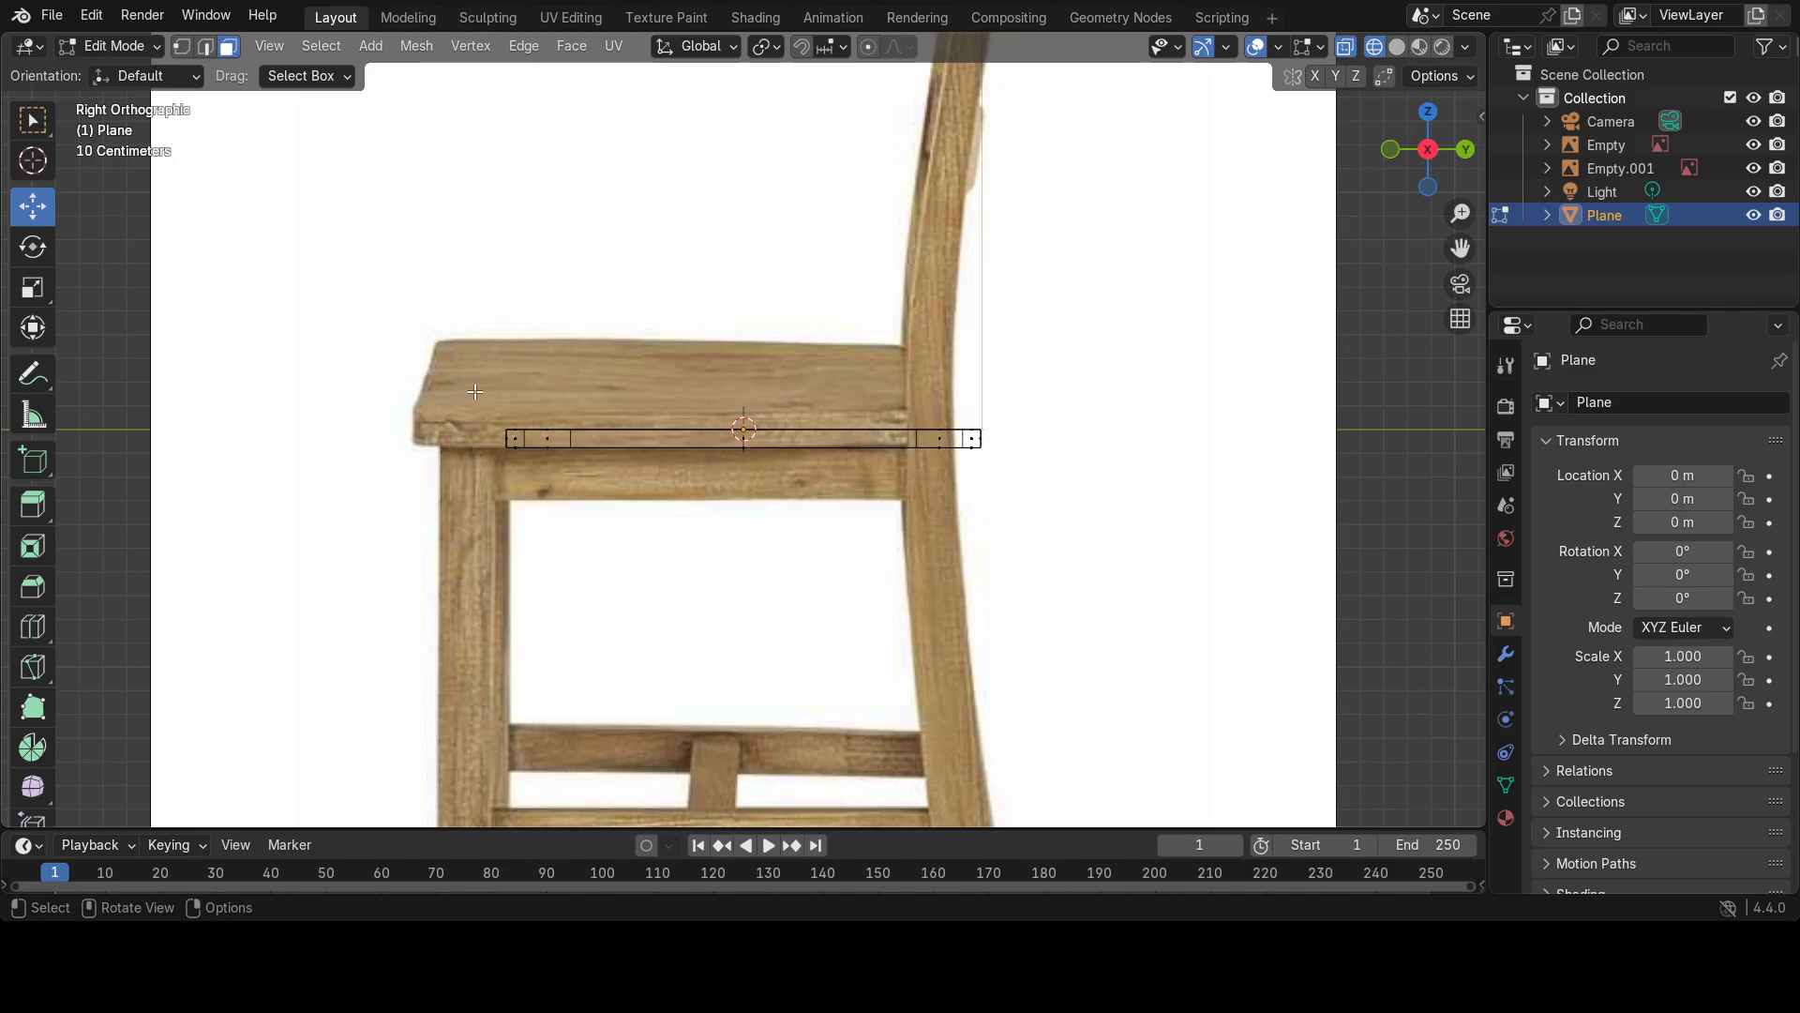
drag(480, 402, 1091, 497)
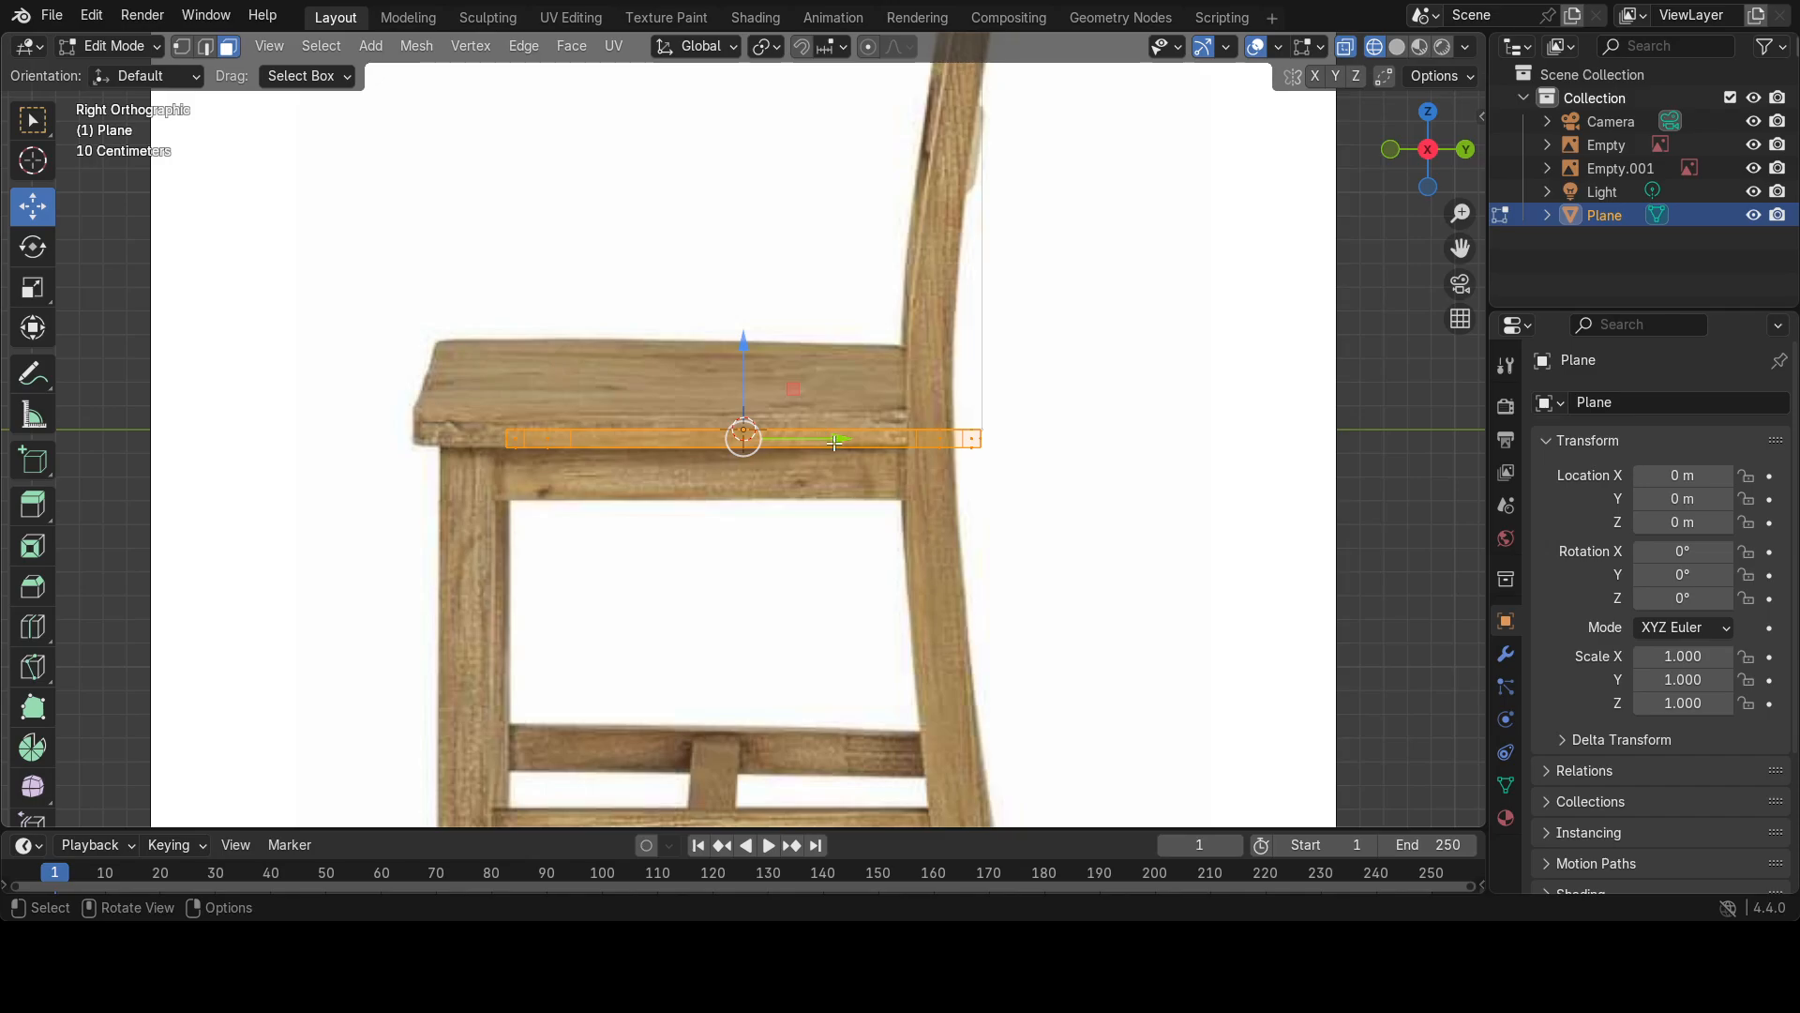
drag(836, 438, 765, 434)
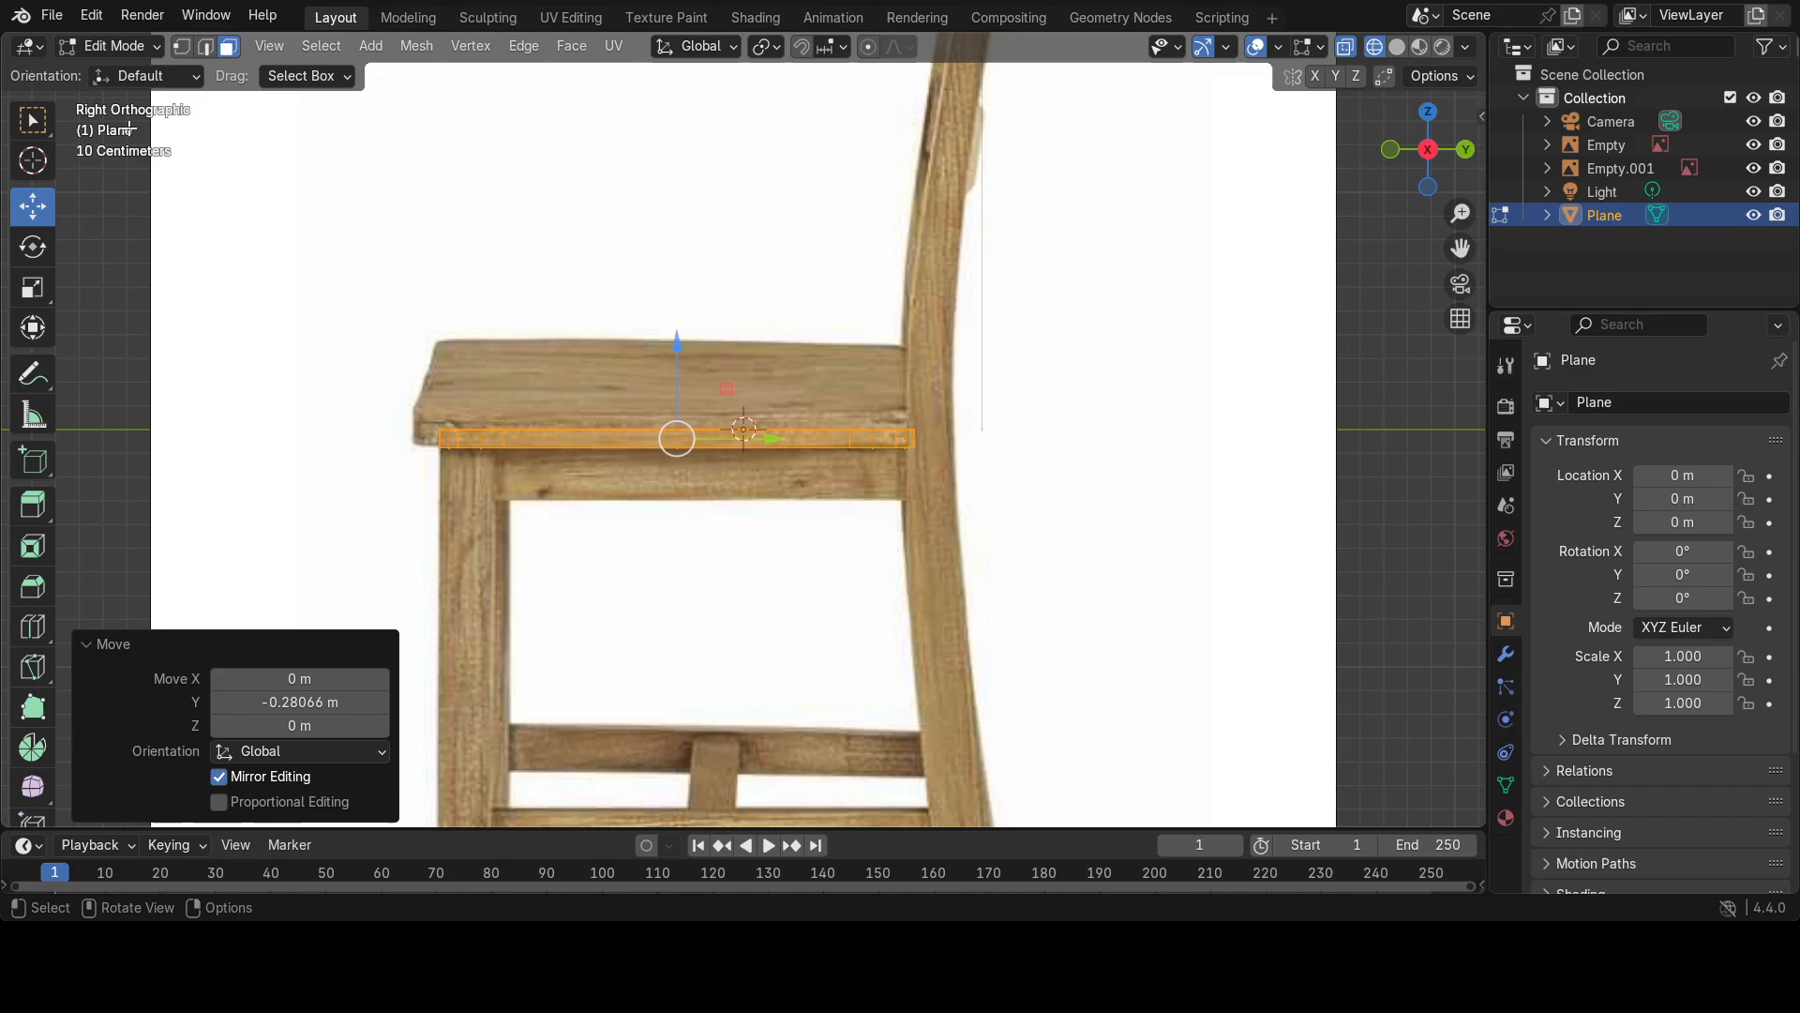
Thicken the seat by scaling it along Z, and scale it by about 1.161 along Y to fit the side reference.
click(34, 287)
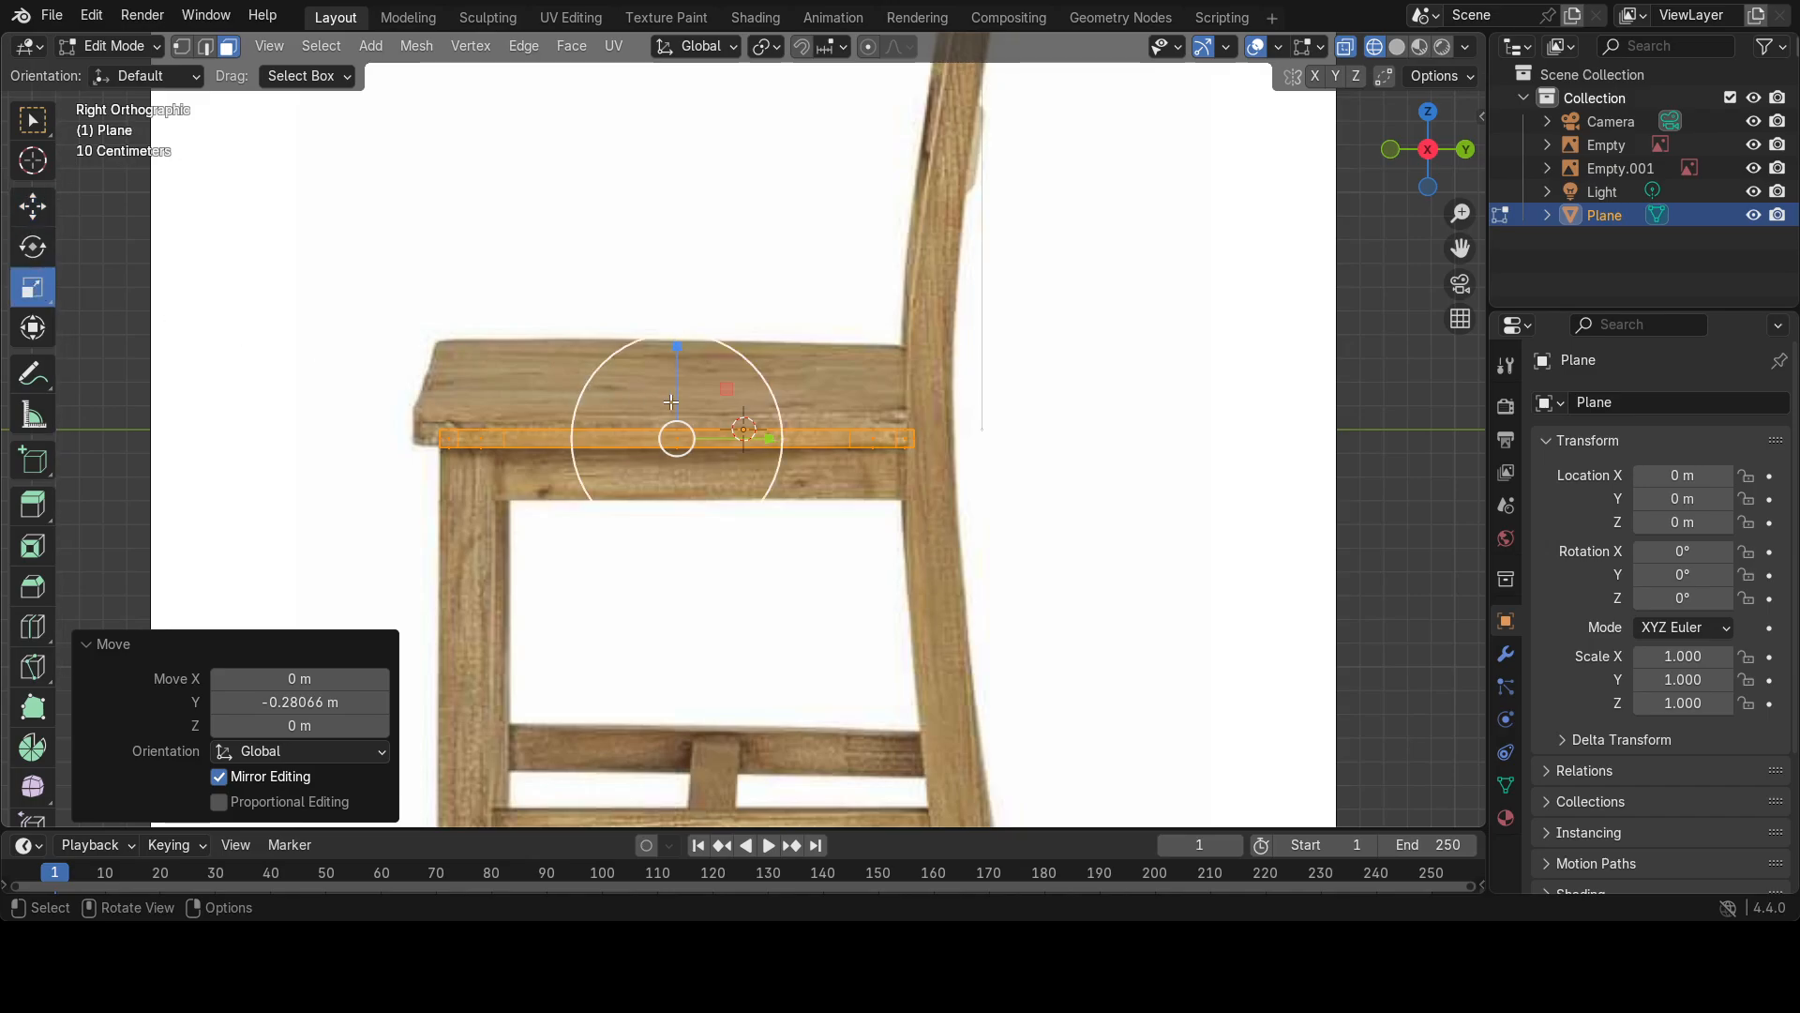
drag(676, 356, 659, 282)
drag(769, 438, 786, 434)
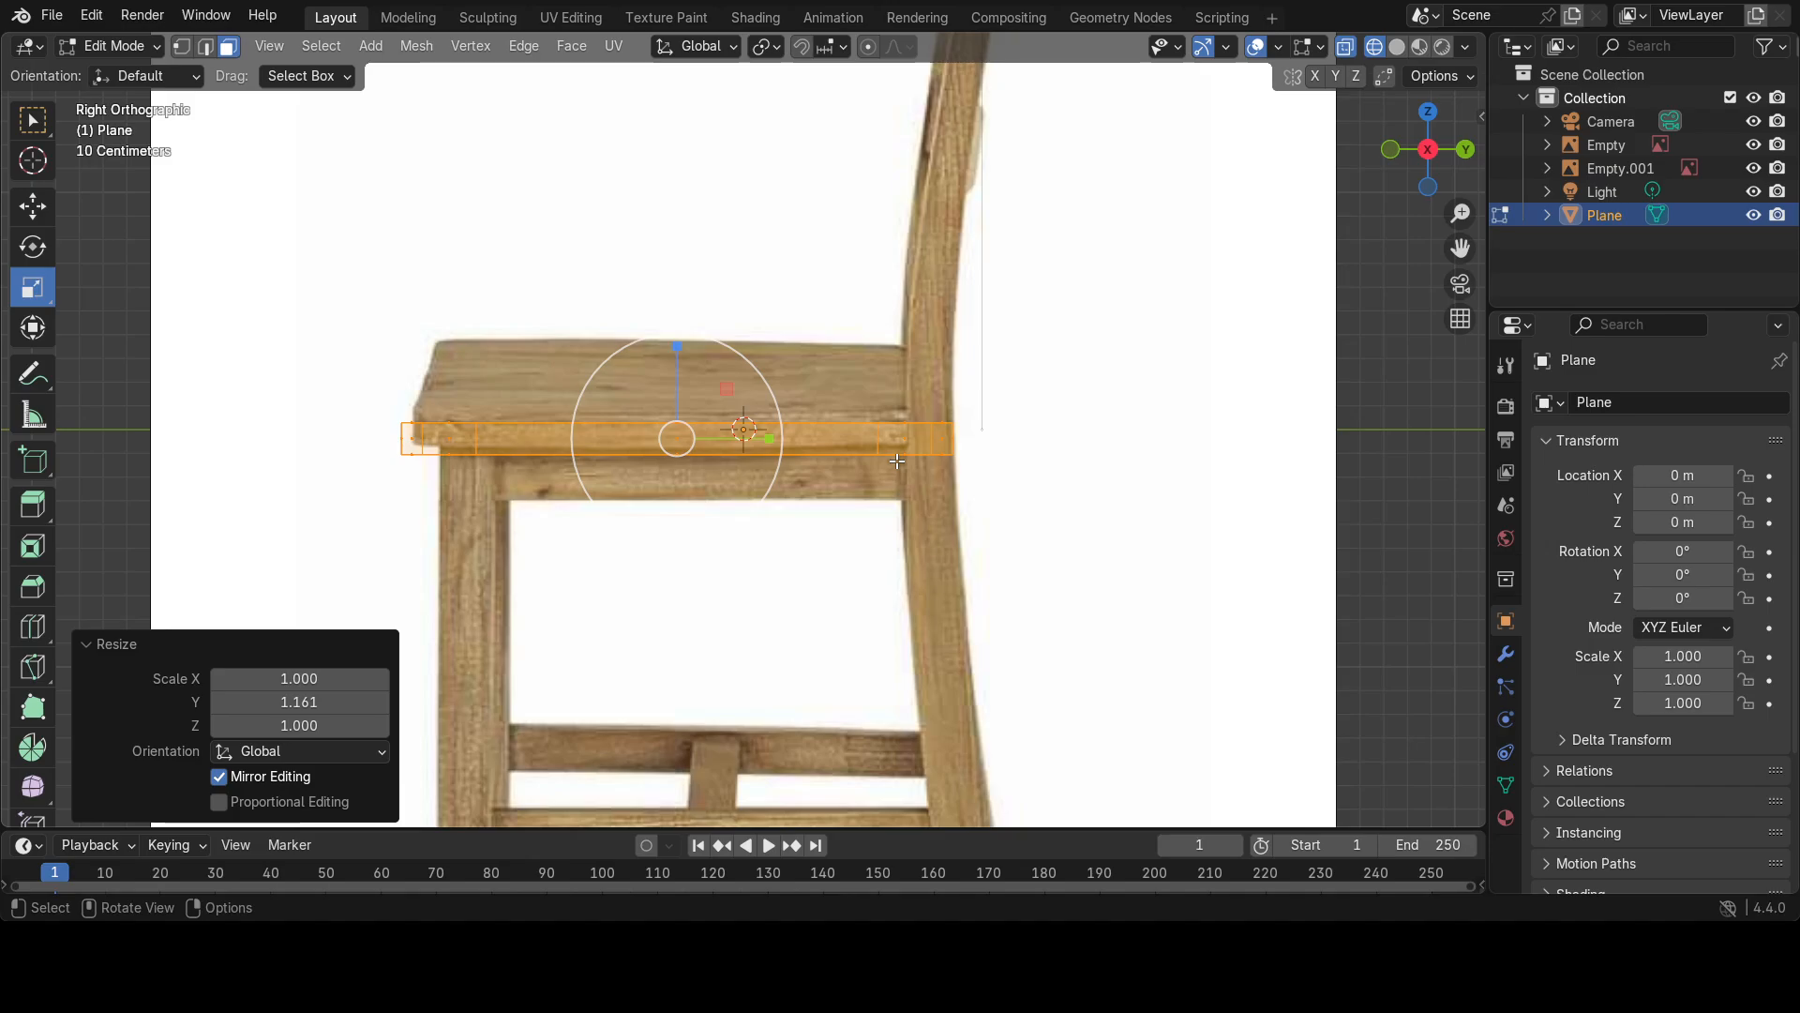
Scale the seat by about 1.188 along X to match the seat width in the front reference.
key(grave)
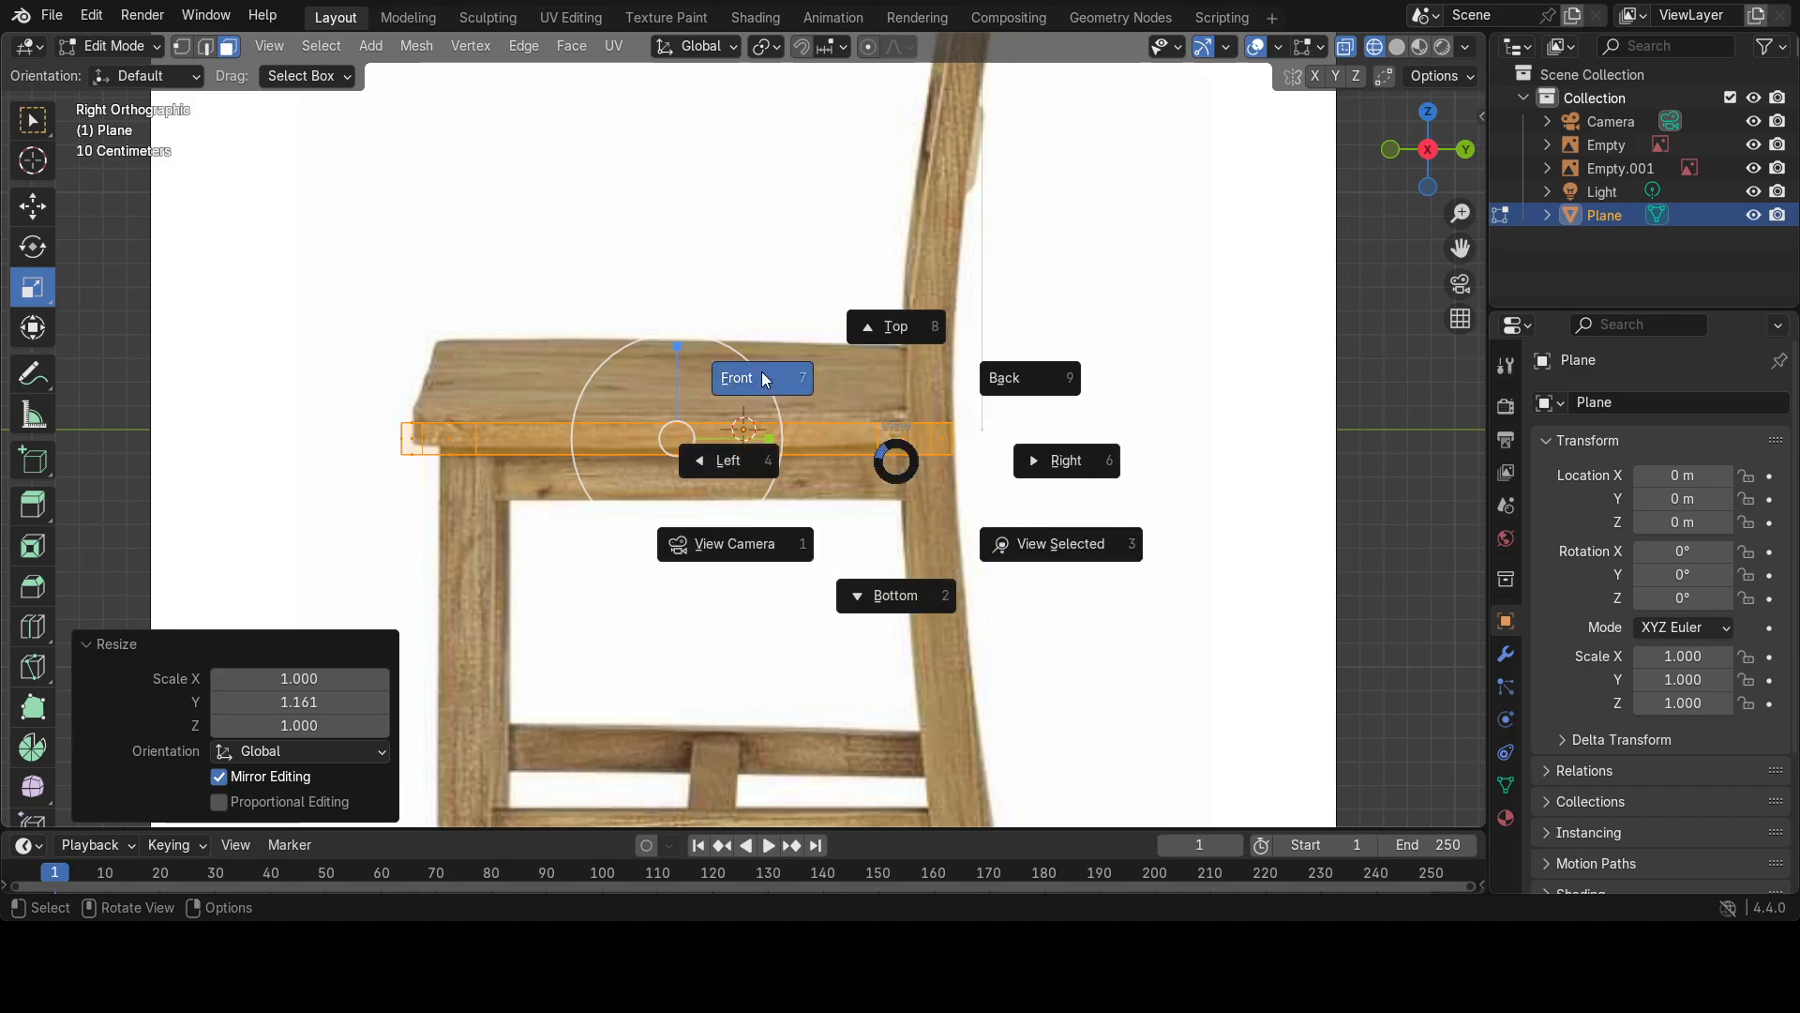
click(765, 378)
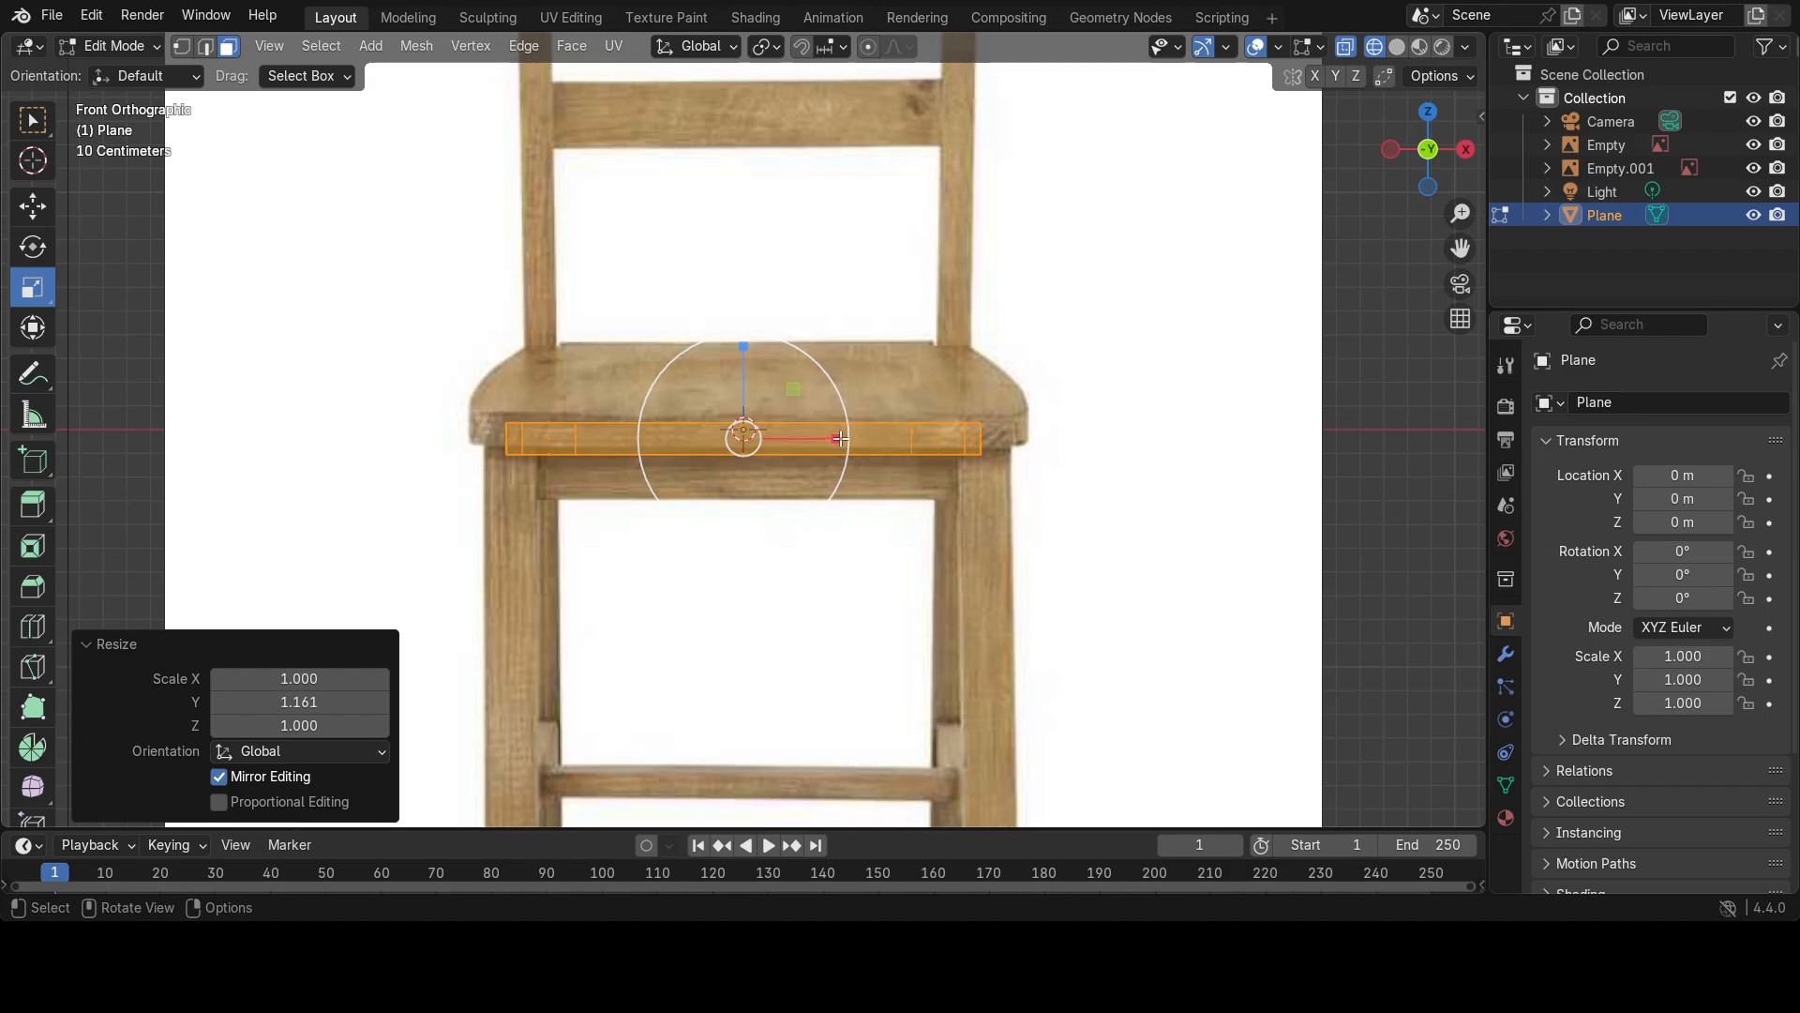
drag(839, 440, 849, 437)
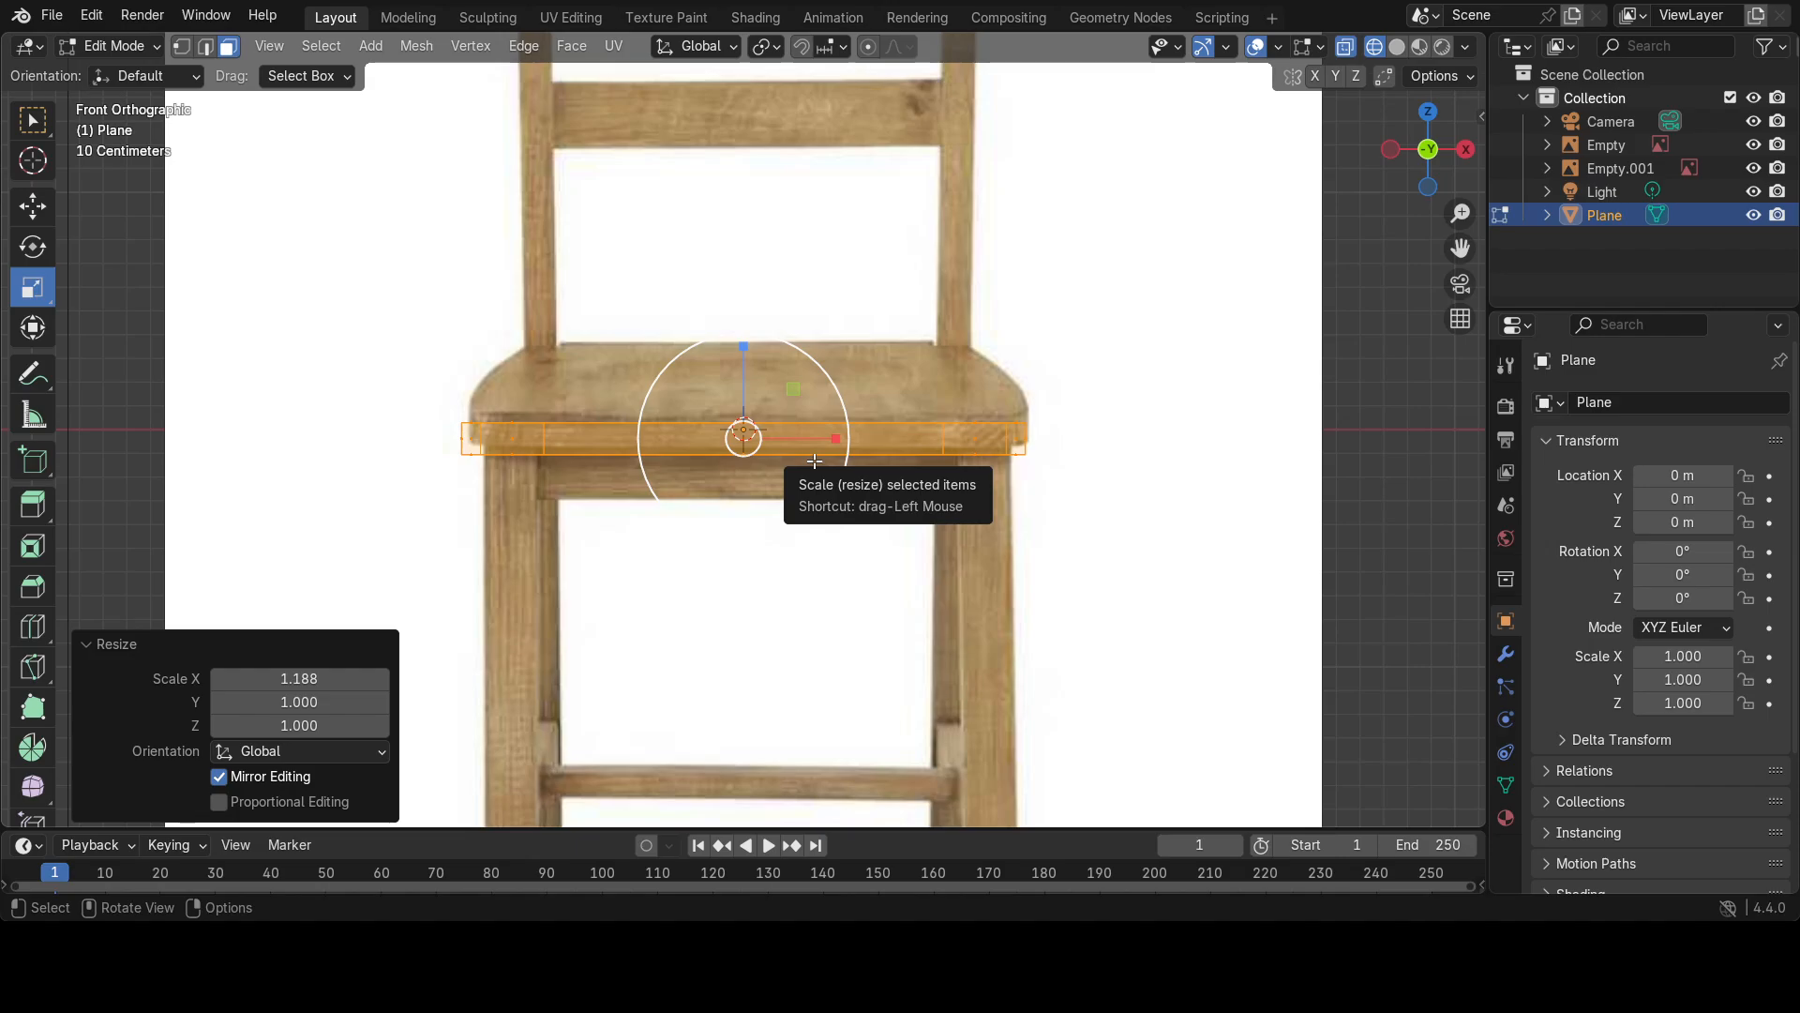
Taper the seat toward the back by scaling its rear band of vertices to about 0.935 along X, and return to solid shading.
key(grave)
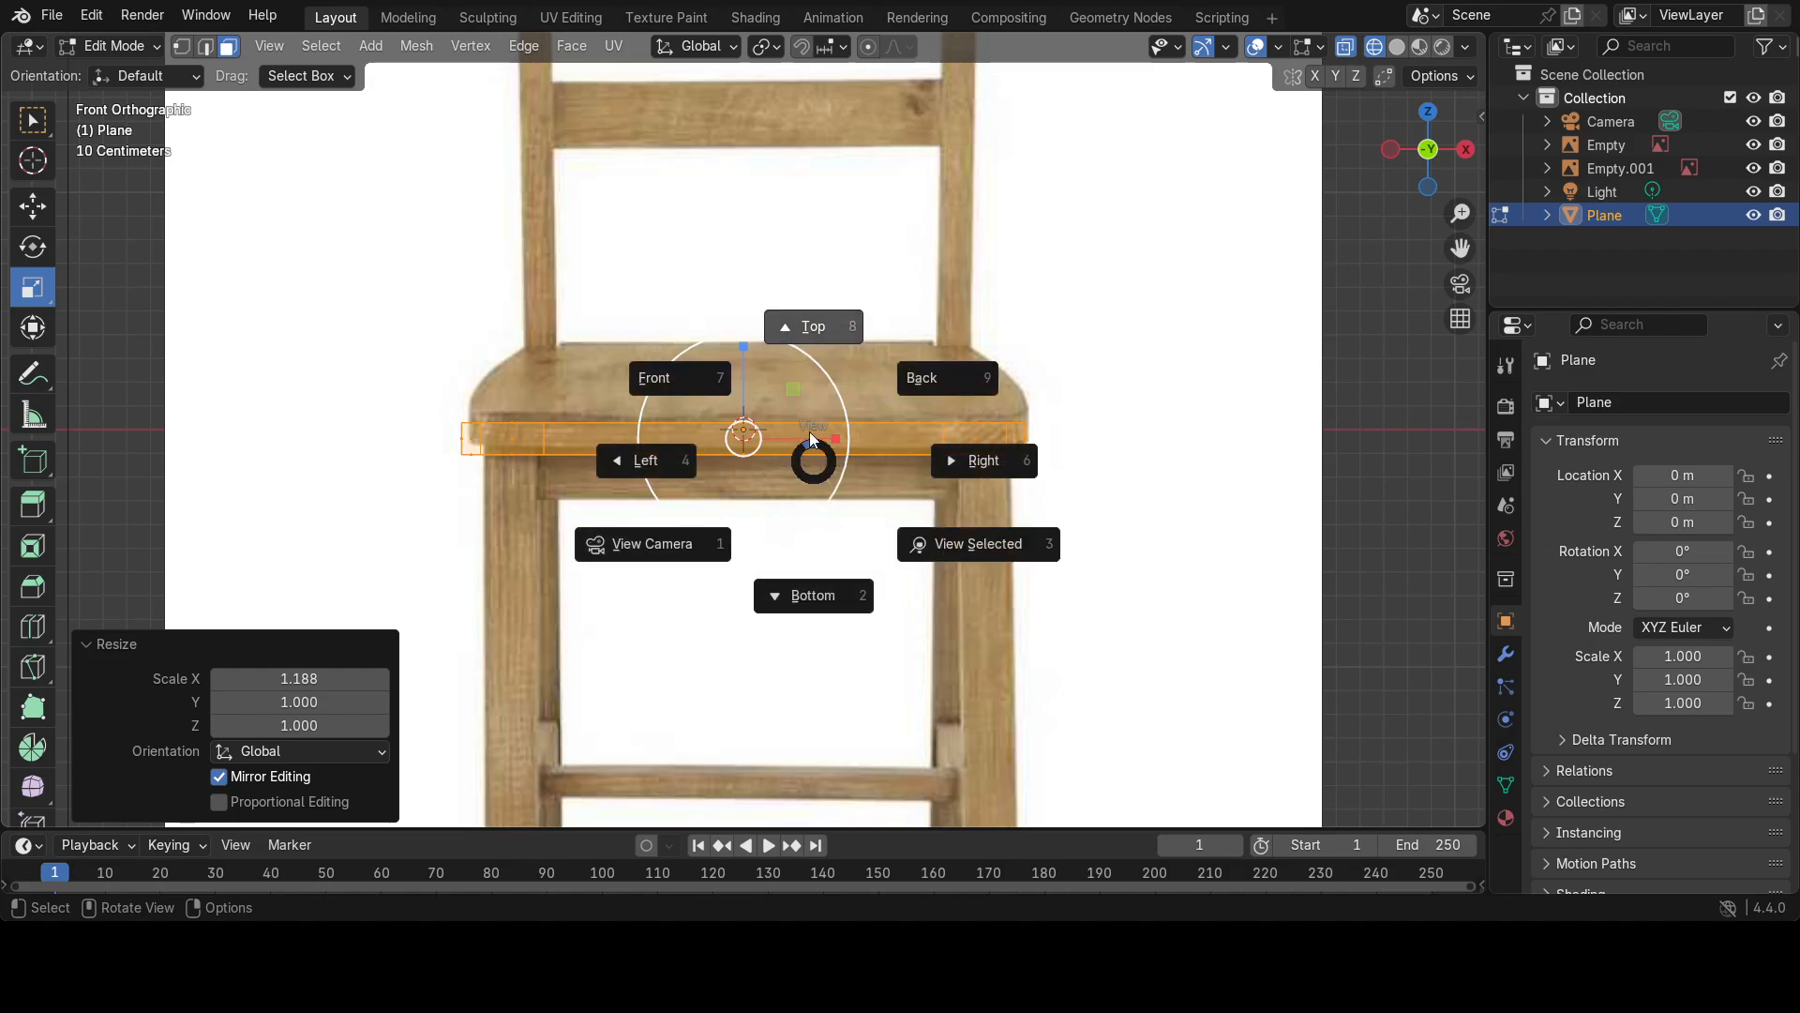
click(787, 319)
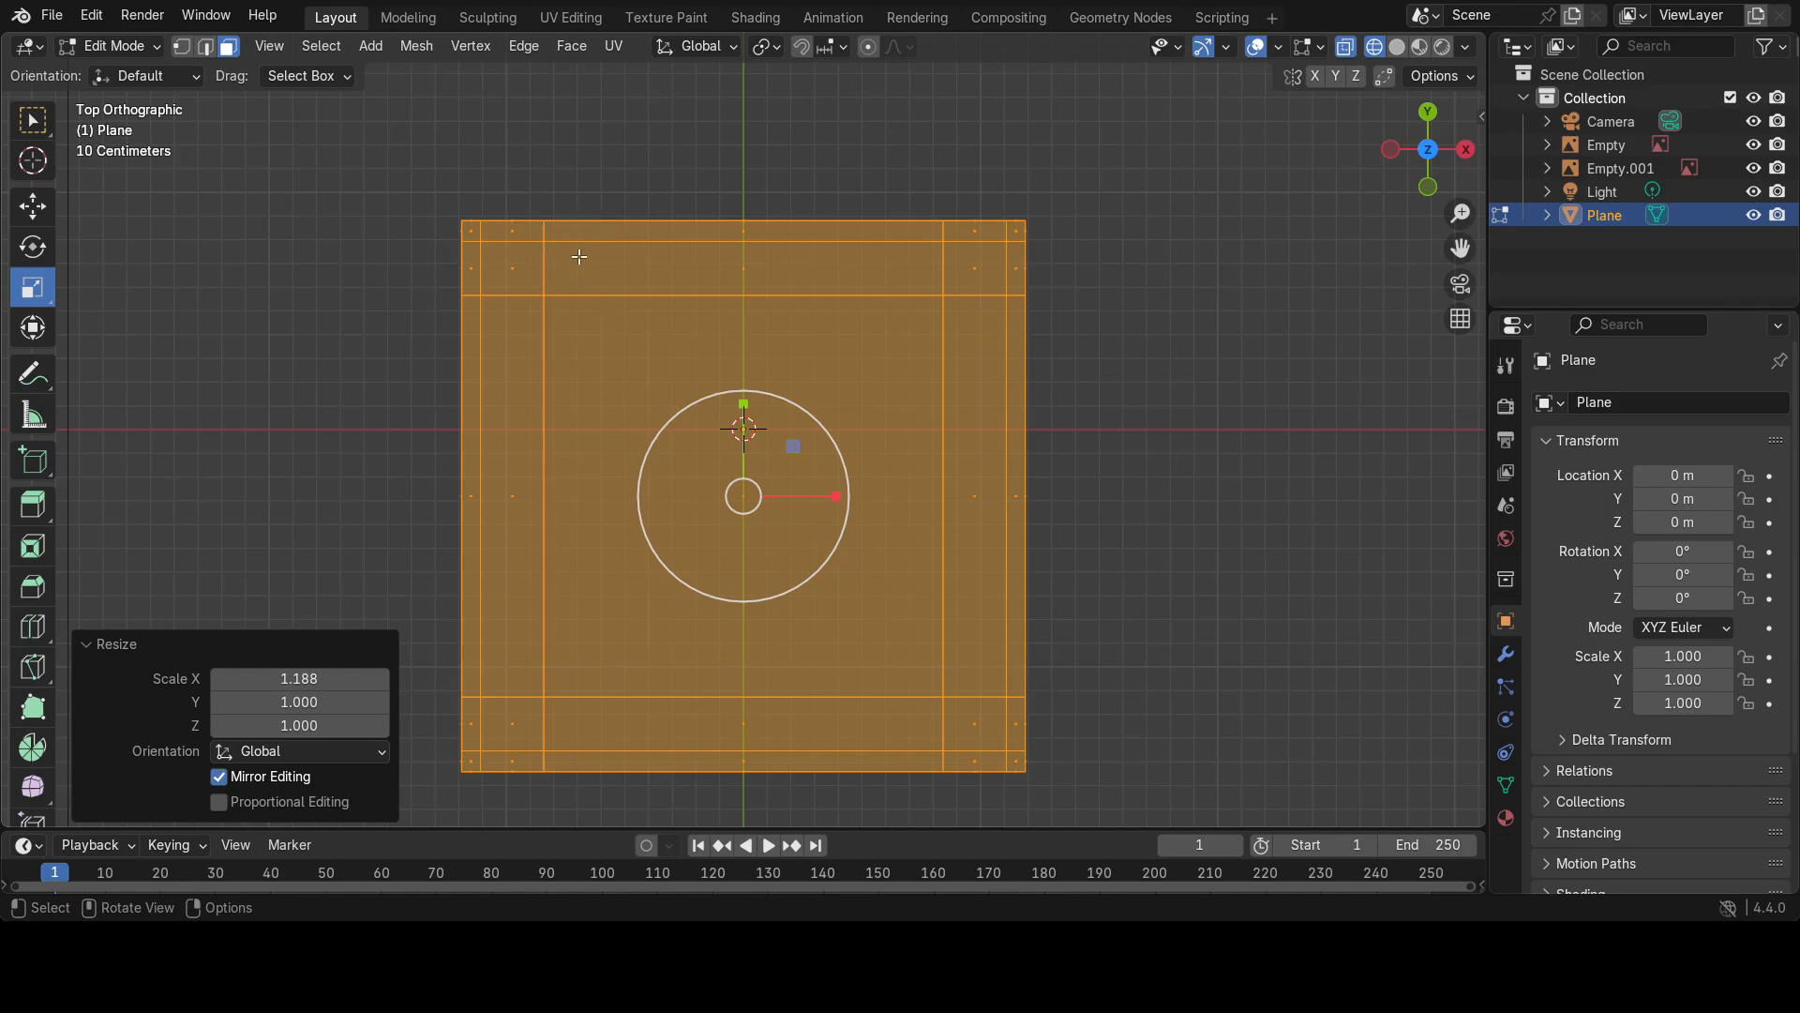
key(1)
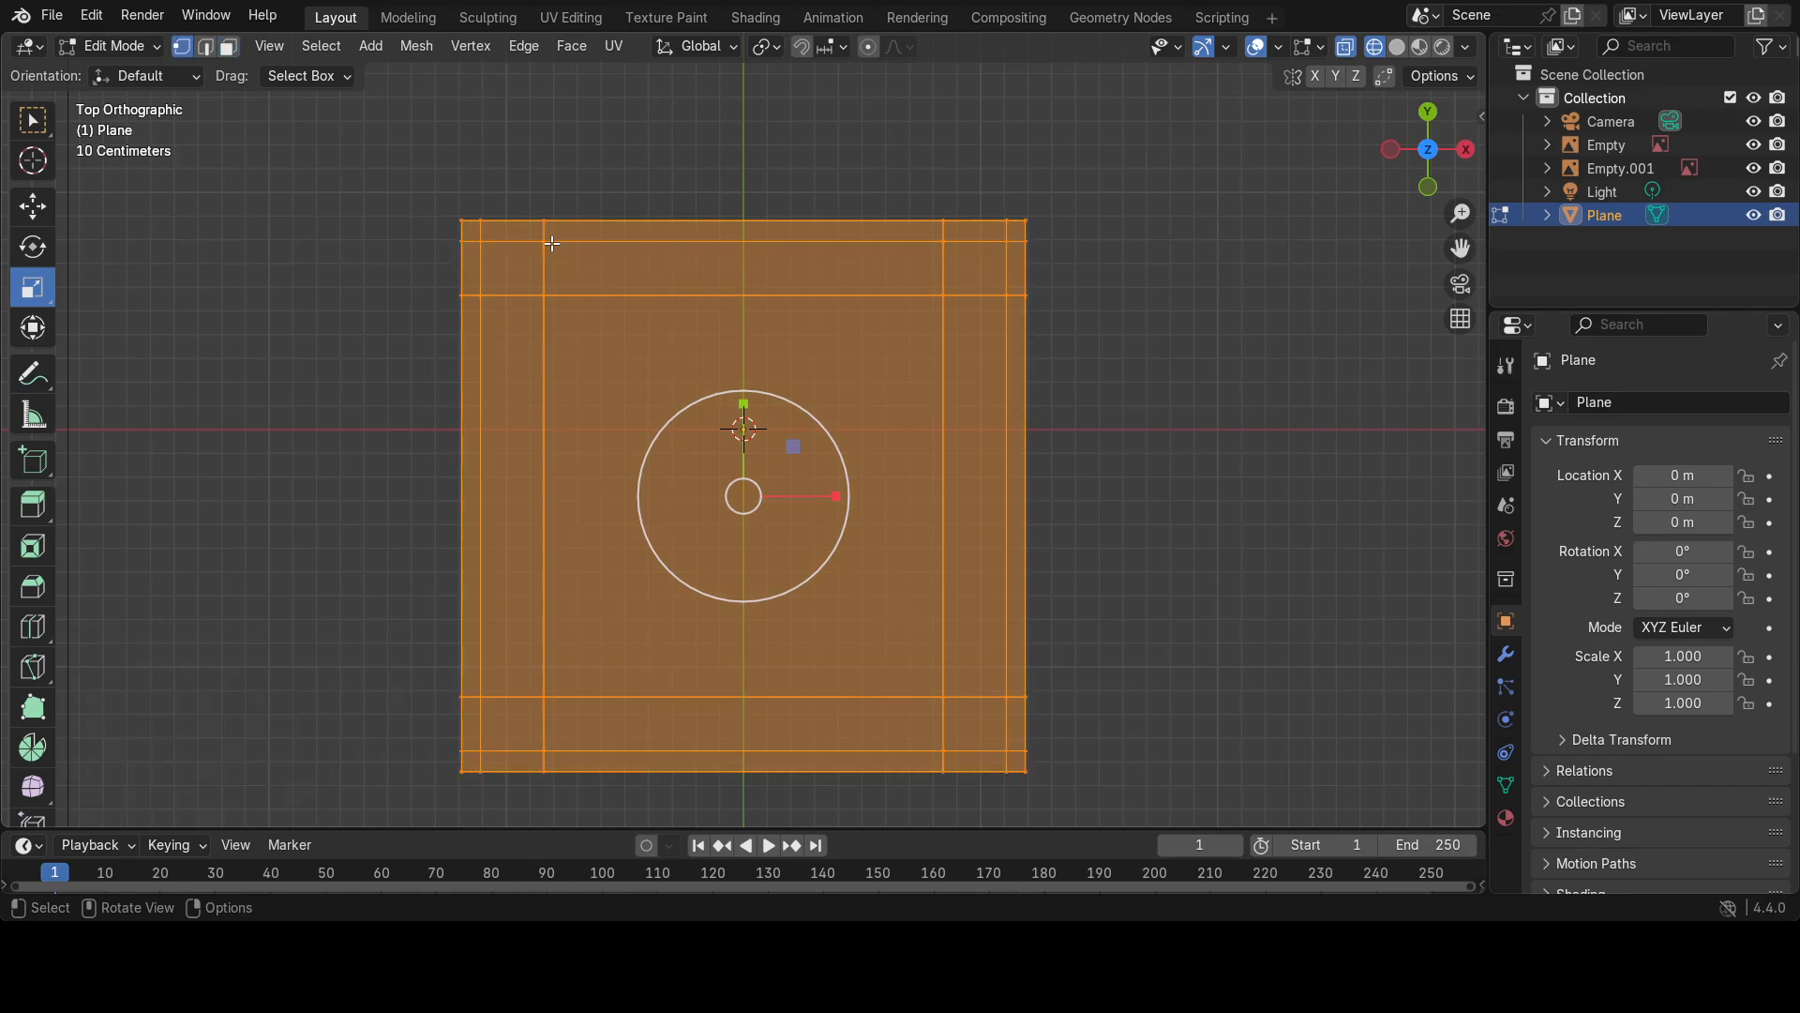
drag(412, 190, 1067, 344)
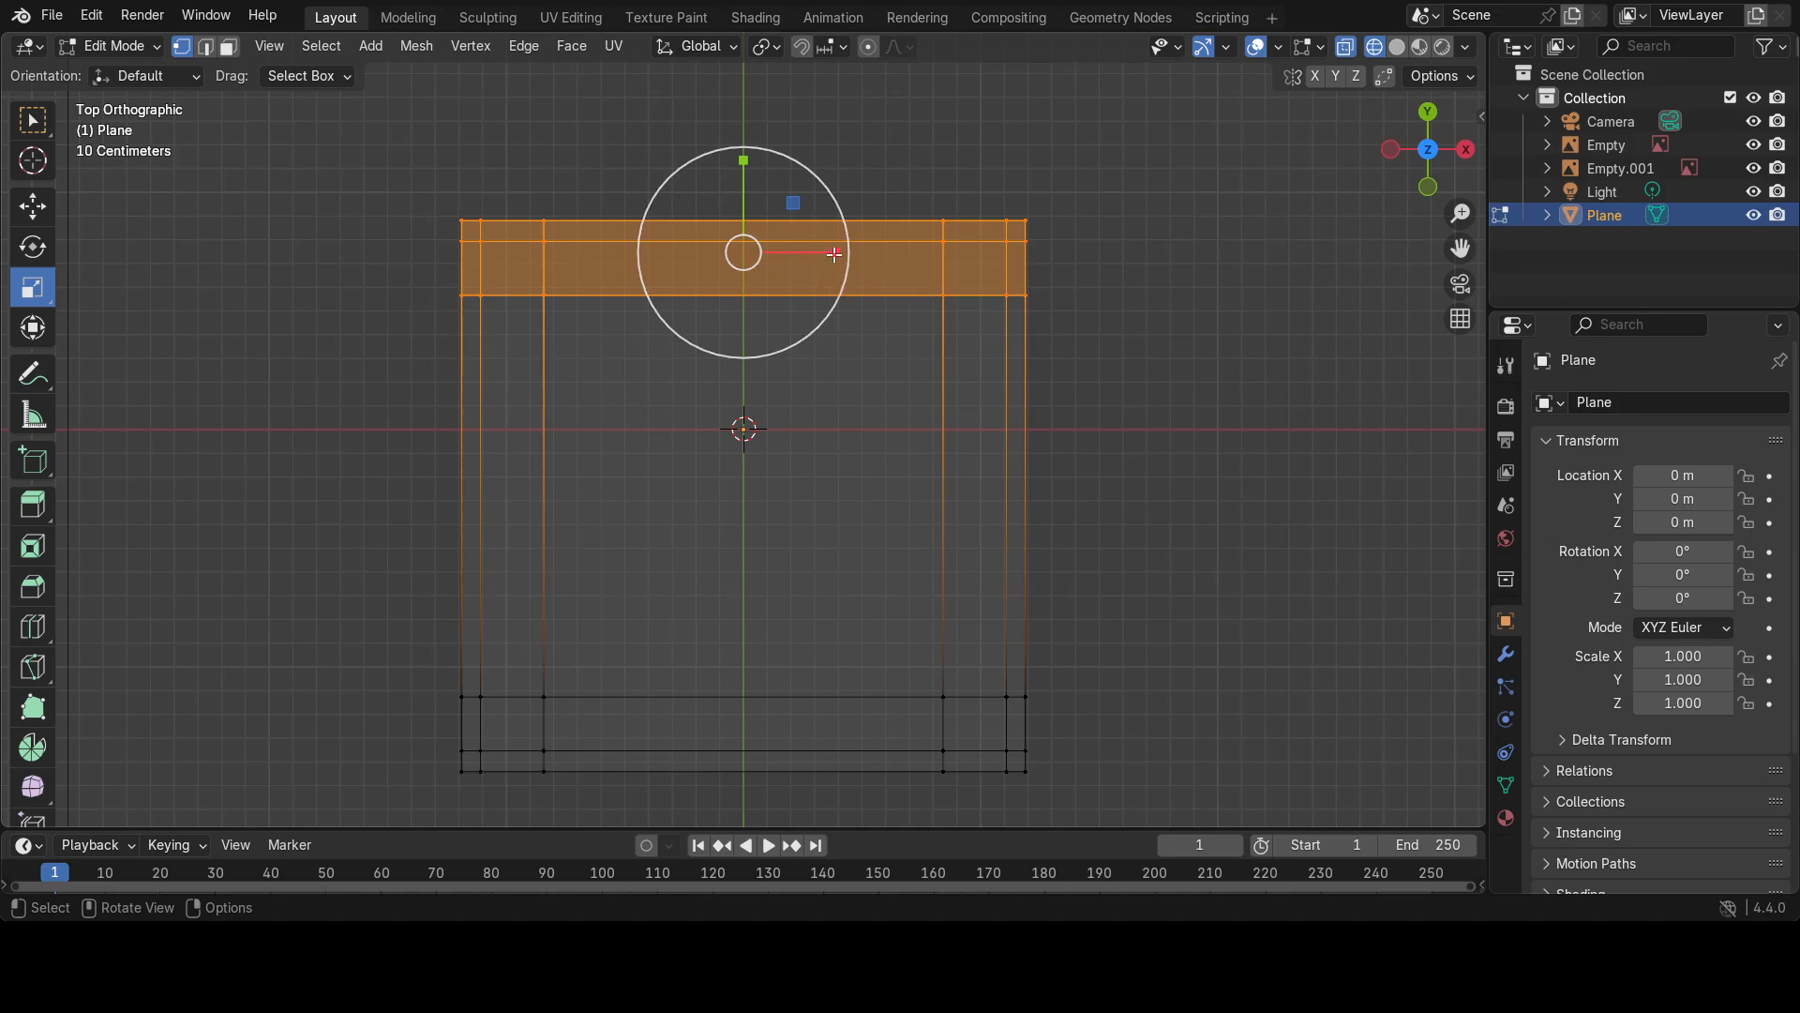
drag(836, 252, 825, 254)
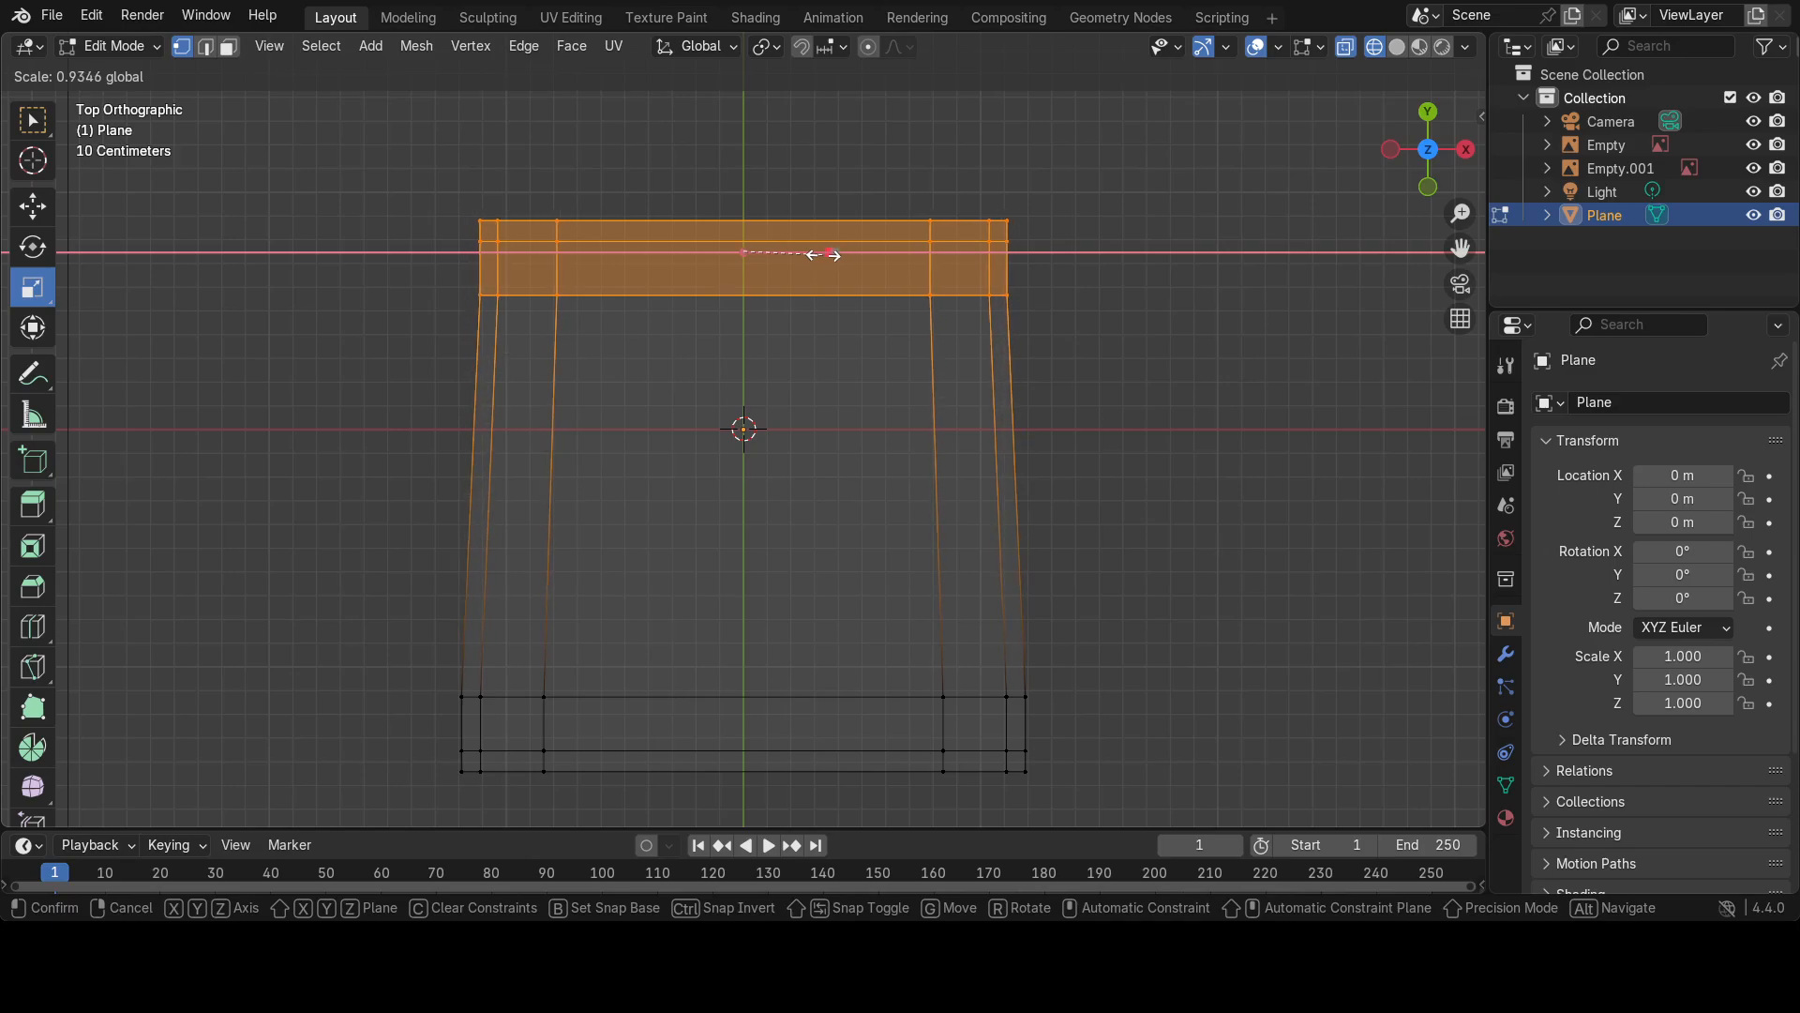
drag(825, 254, 825, 254)
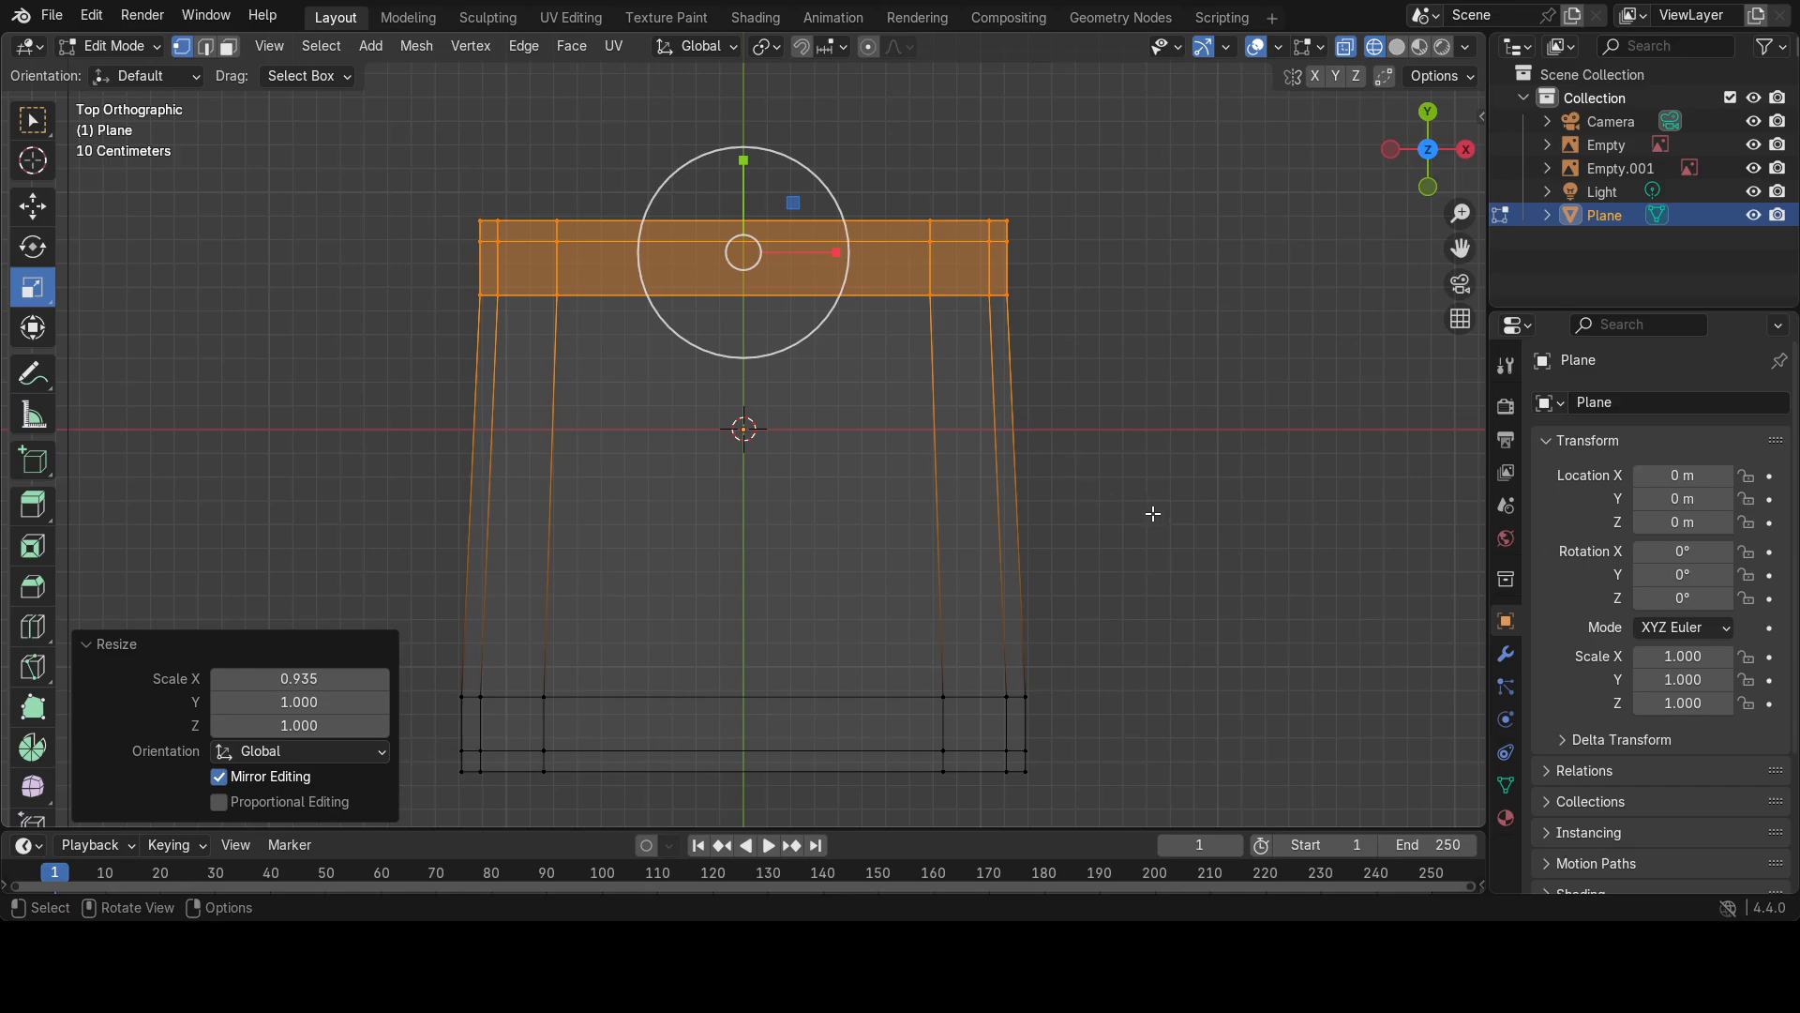
key(z)
click(1321, 506)
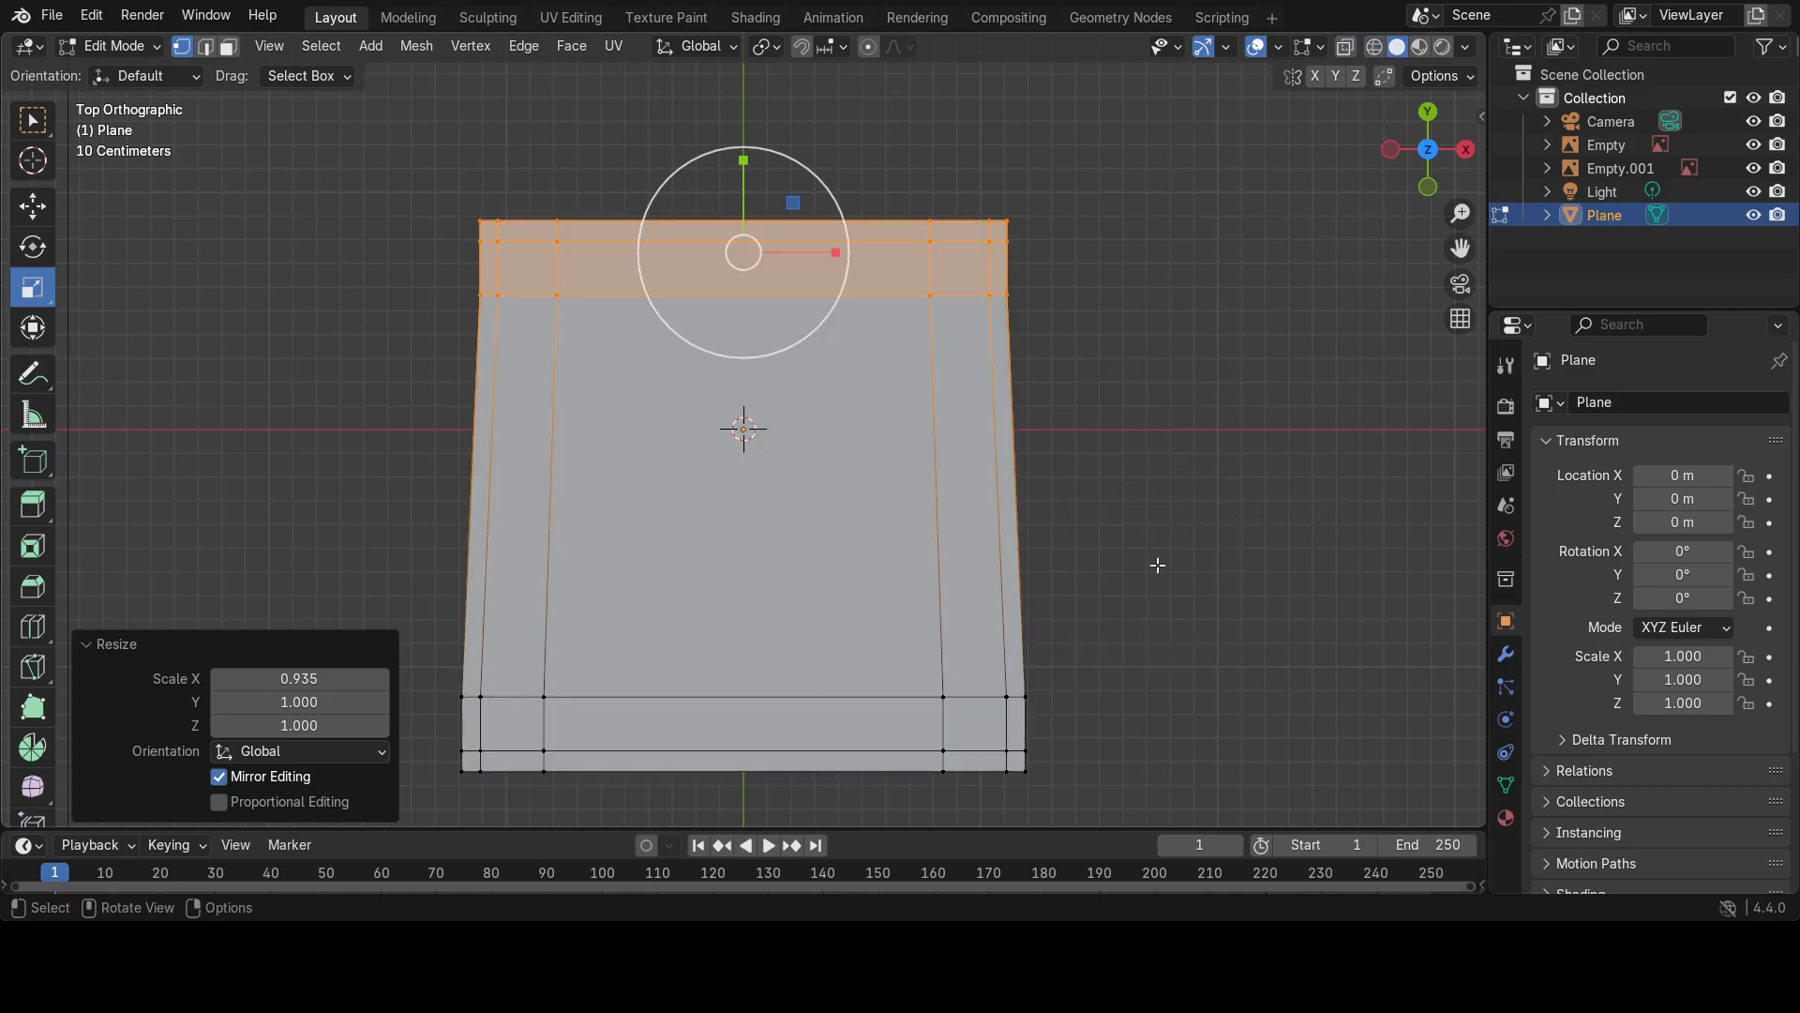
Select the inner ring of faces on the seat's underside and extrude it downward about 0.168 m as the apron.
middle_drag(1158, 564, 916, 194)
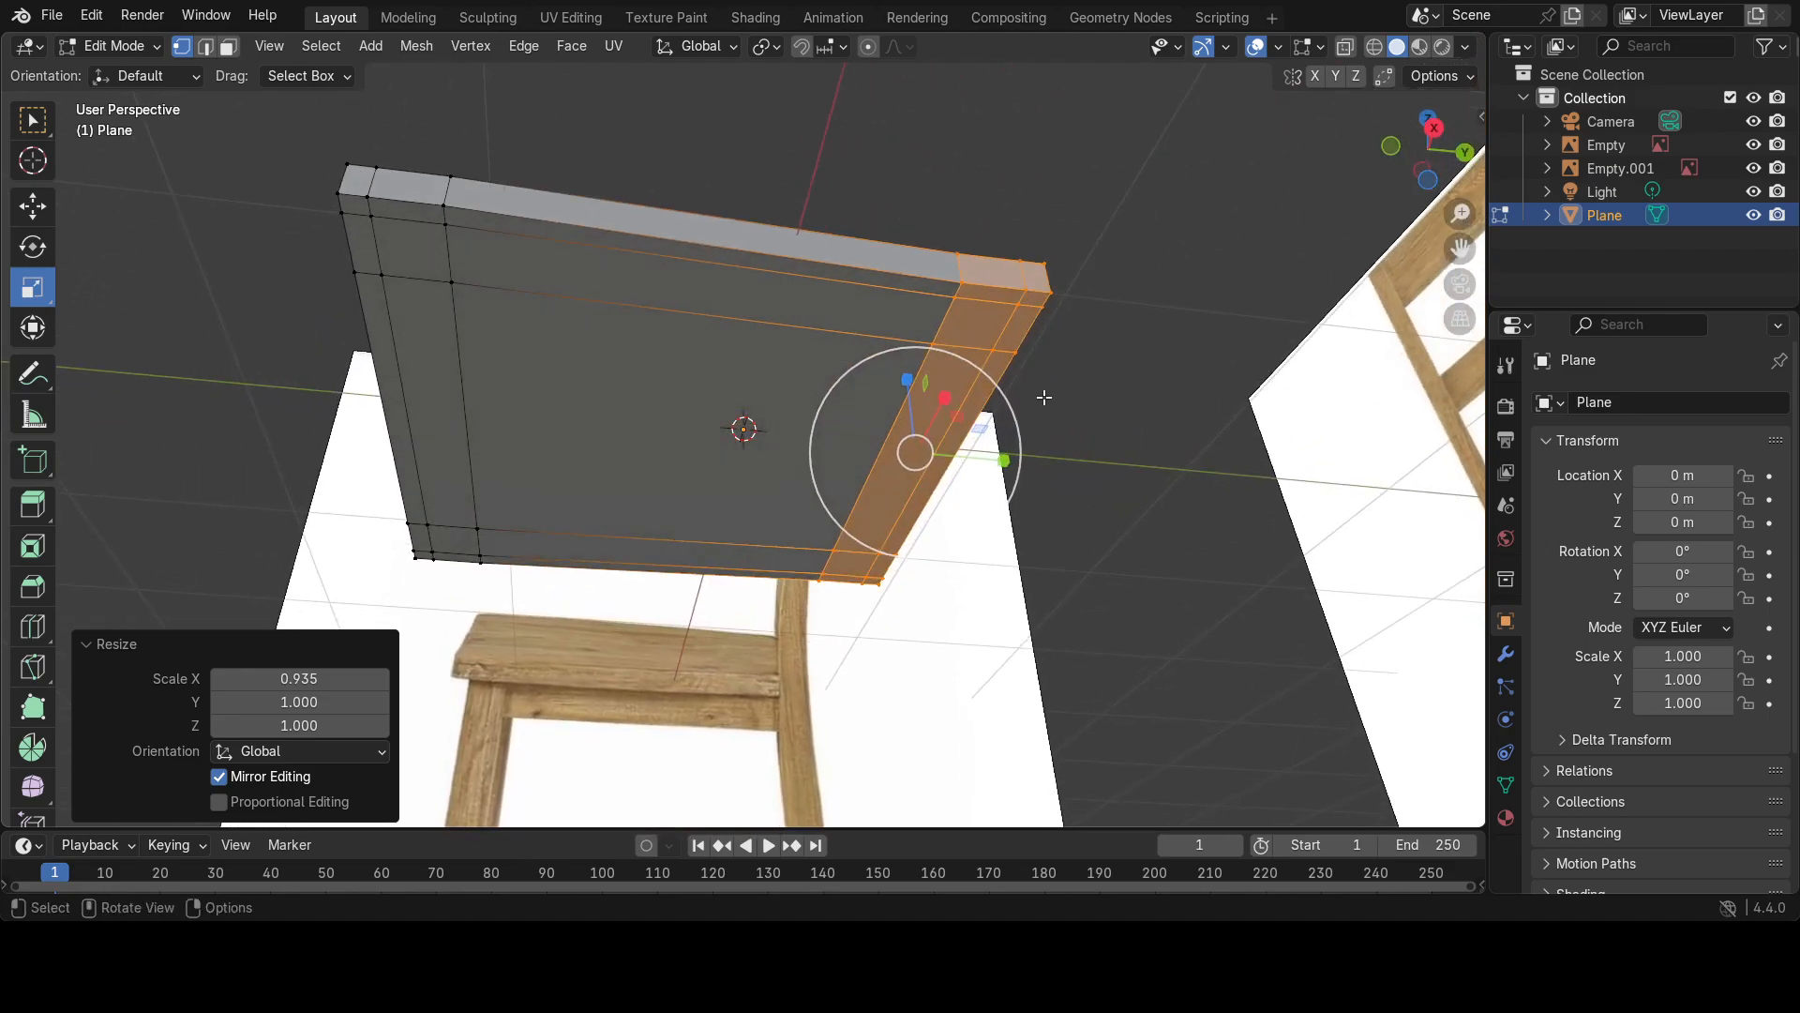
click(1104, 516)
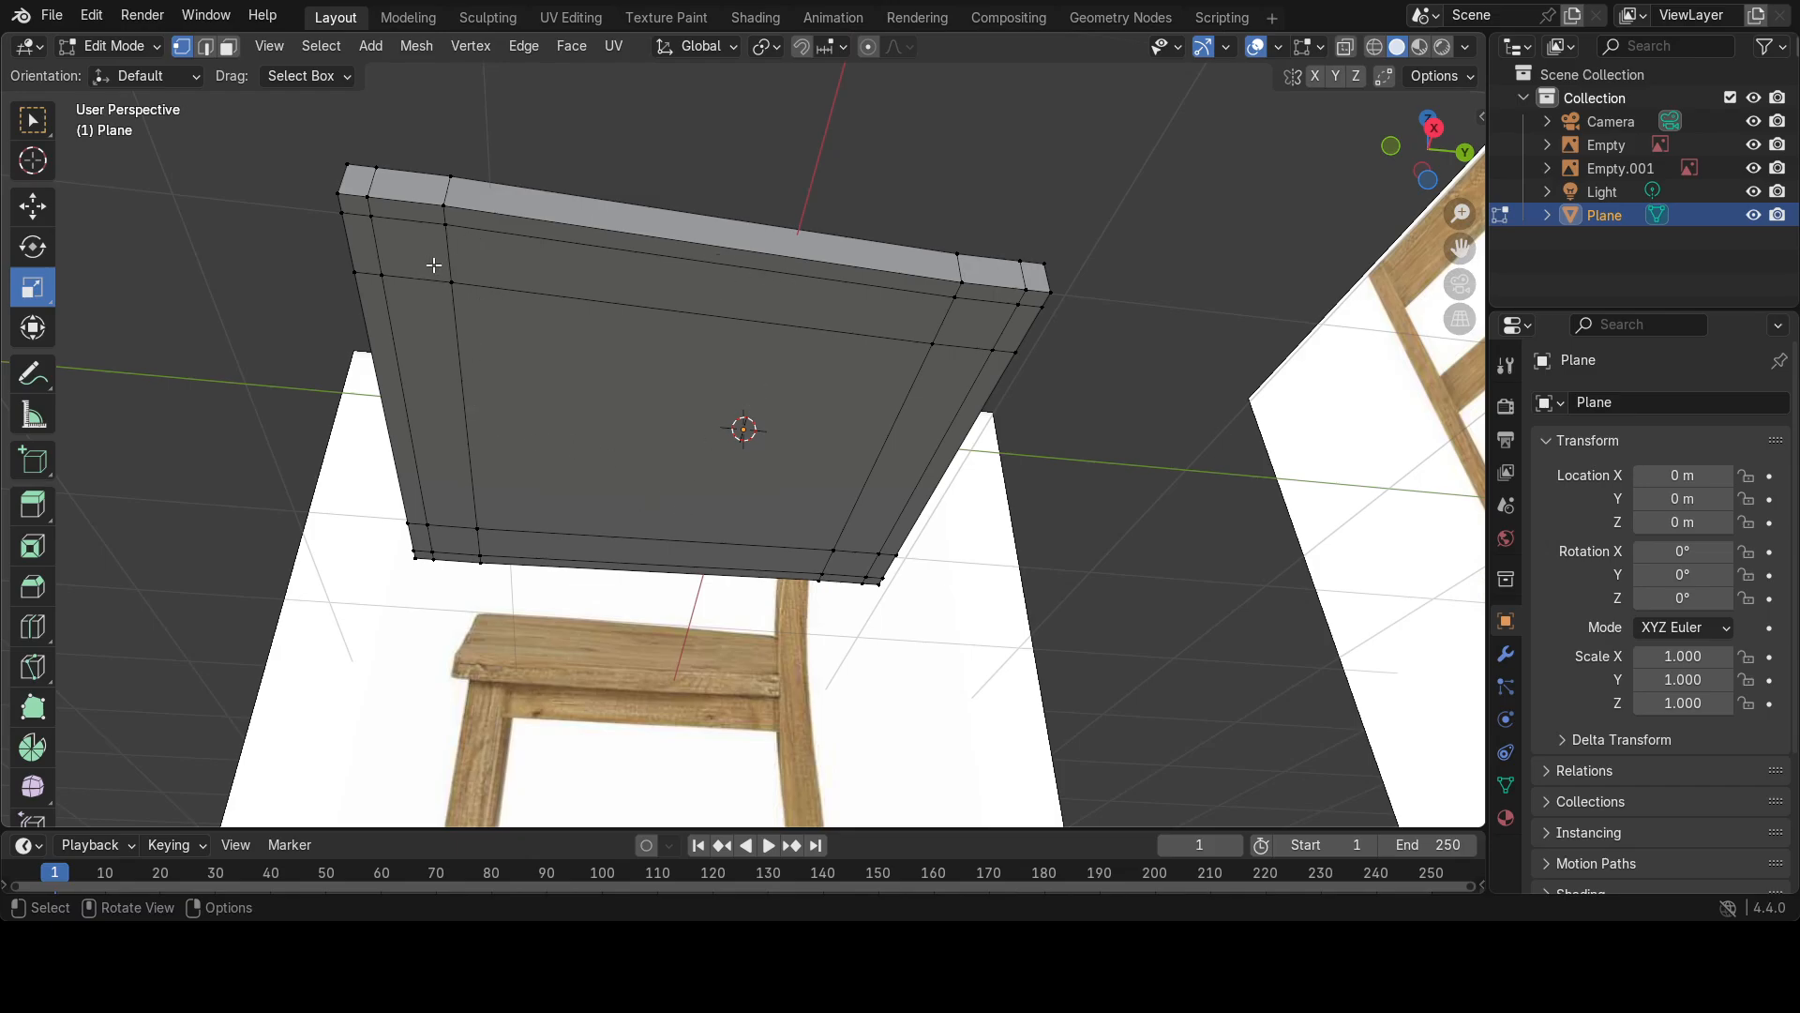
key(3)
click(427, 264)
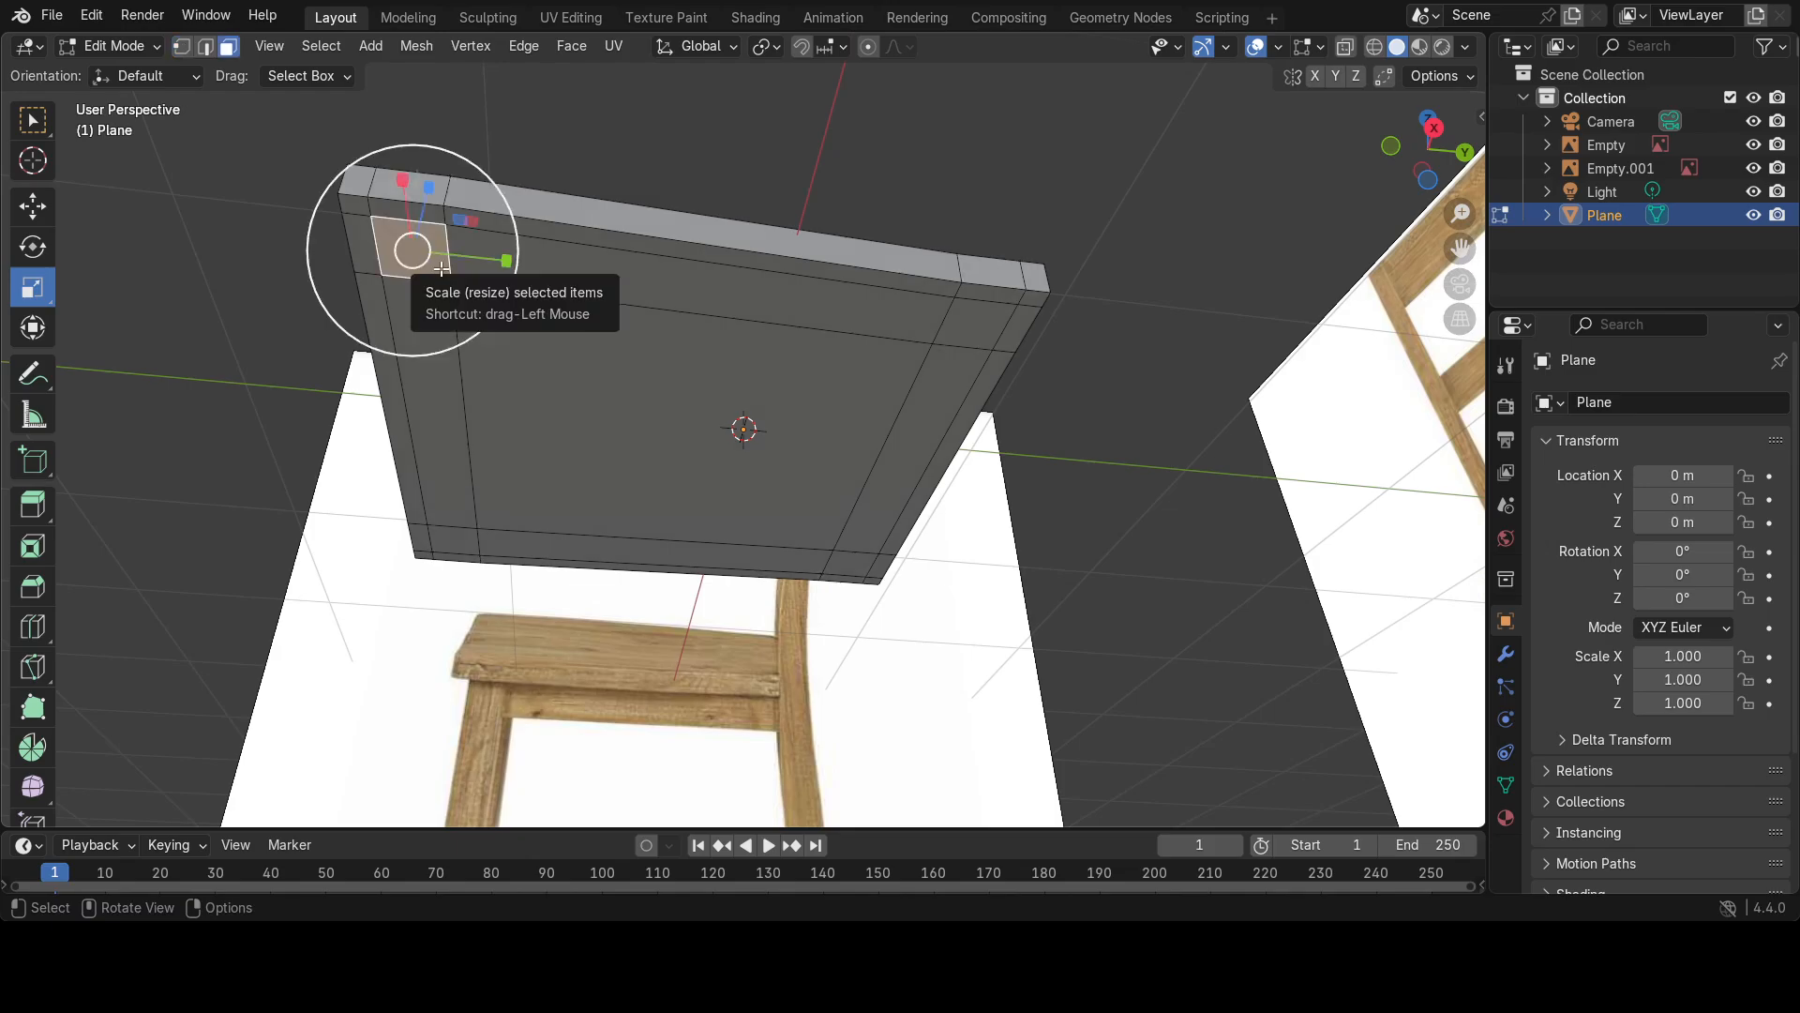
key(w)
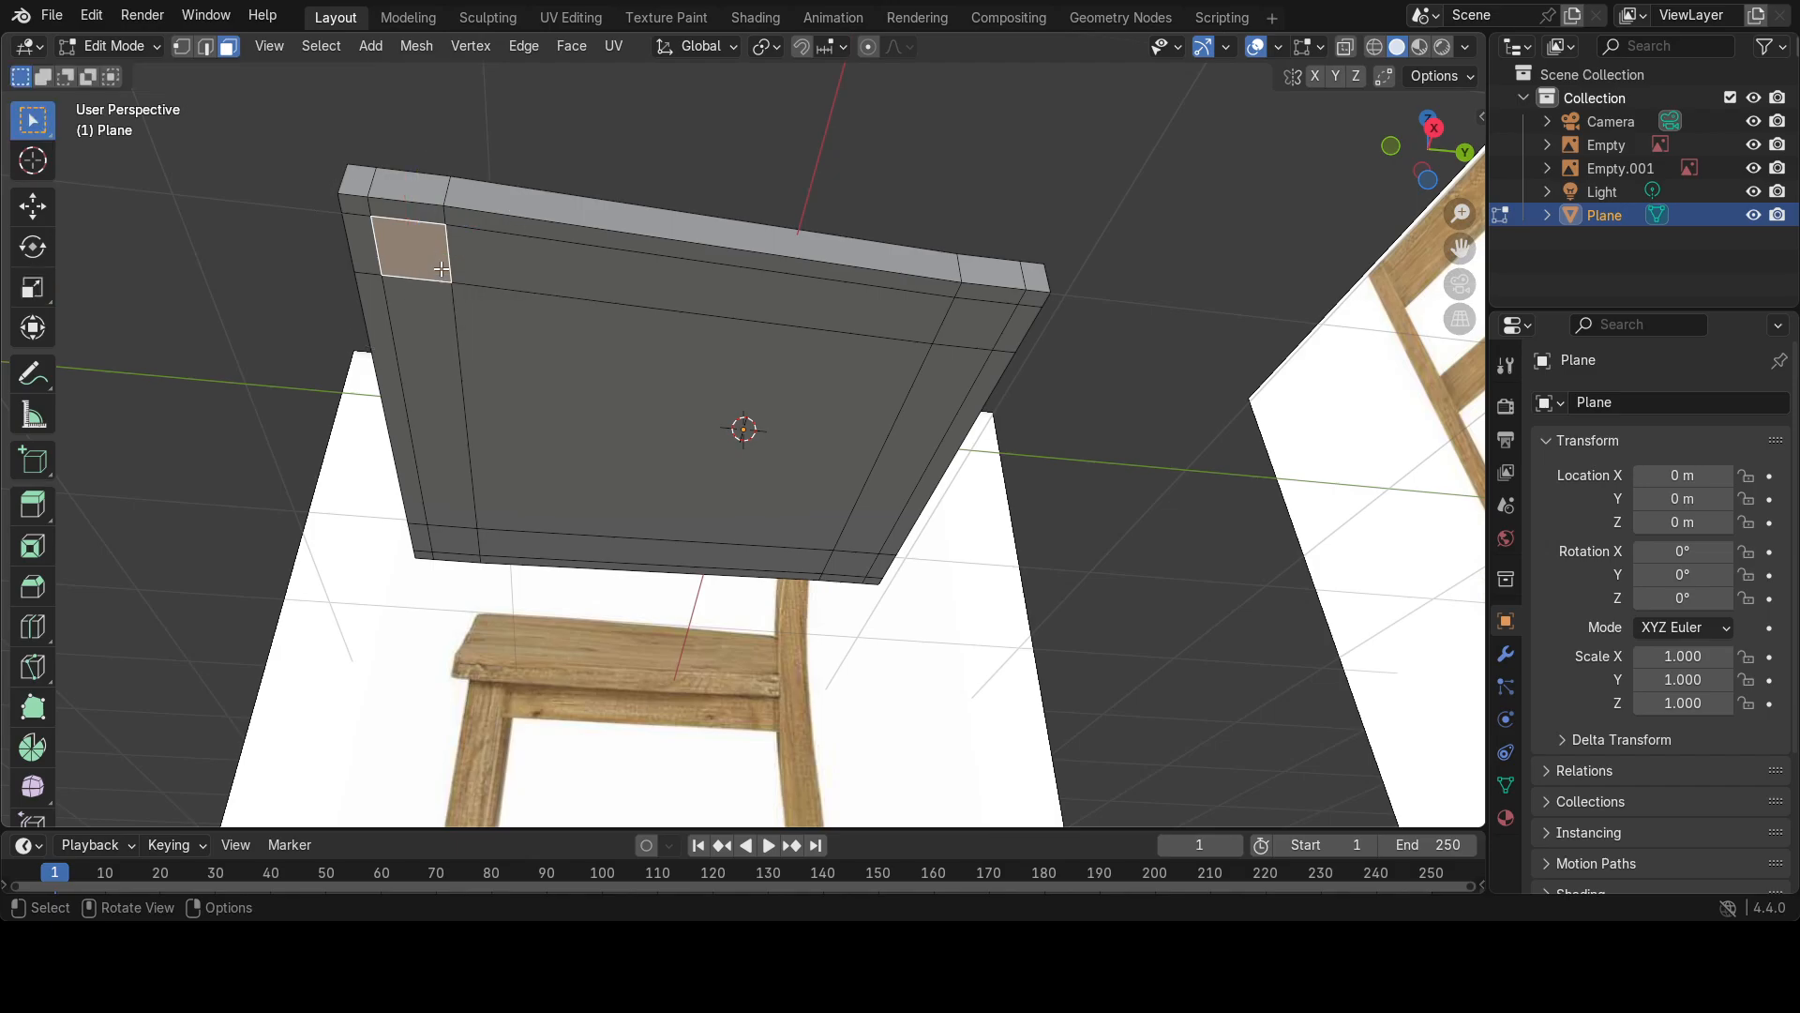
ctrl+shift+click(978, 324)
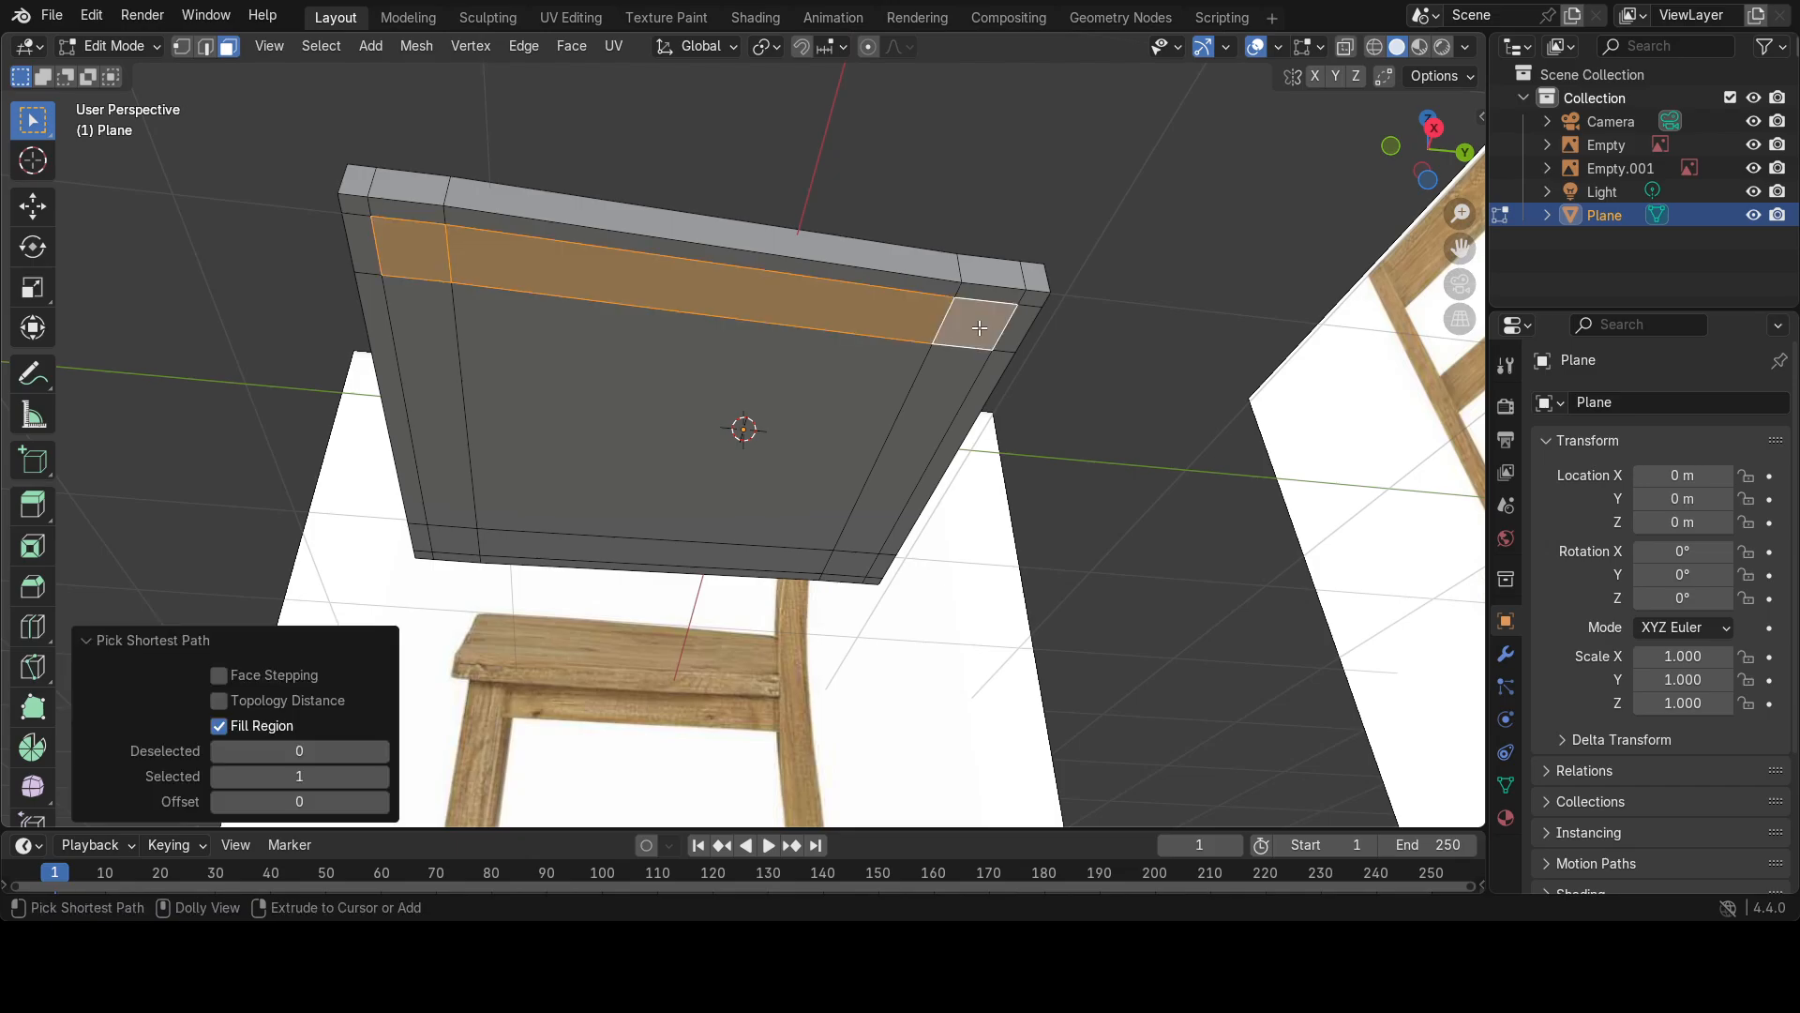
ctrl+click(858, 568)
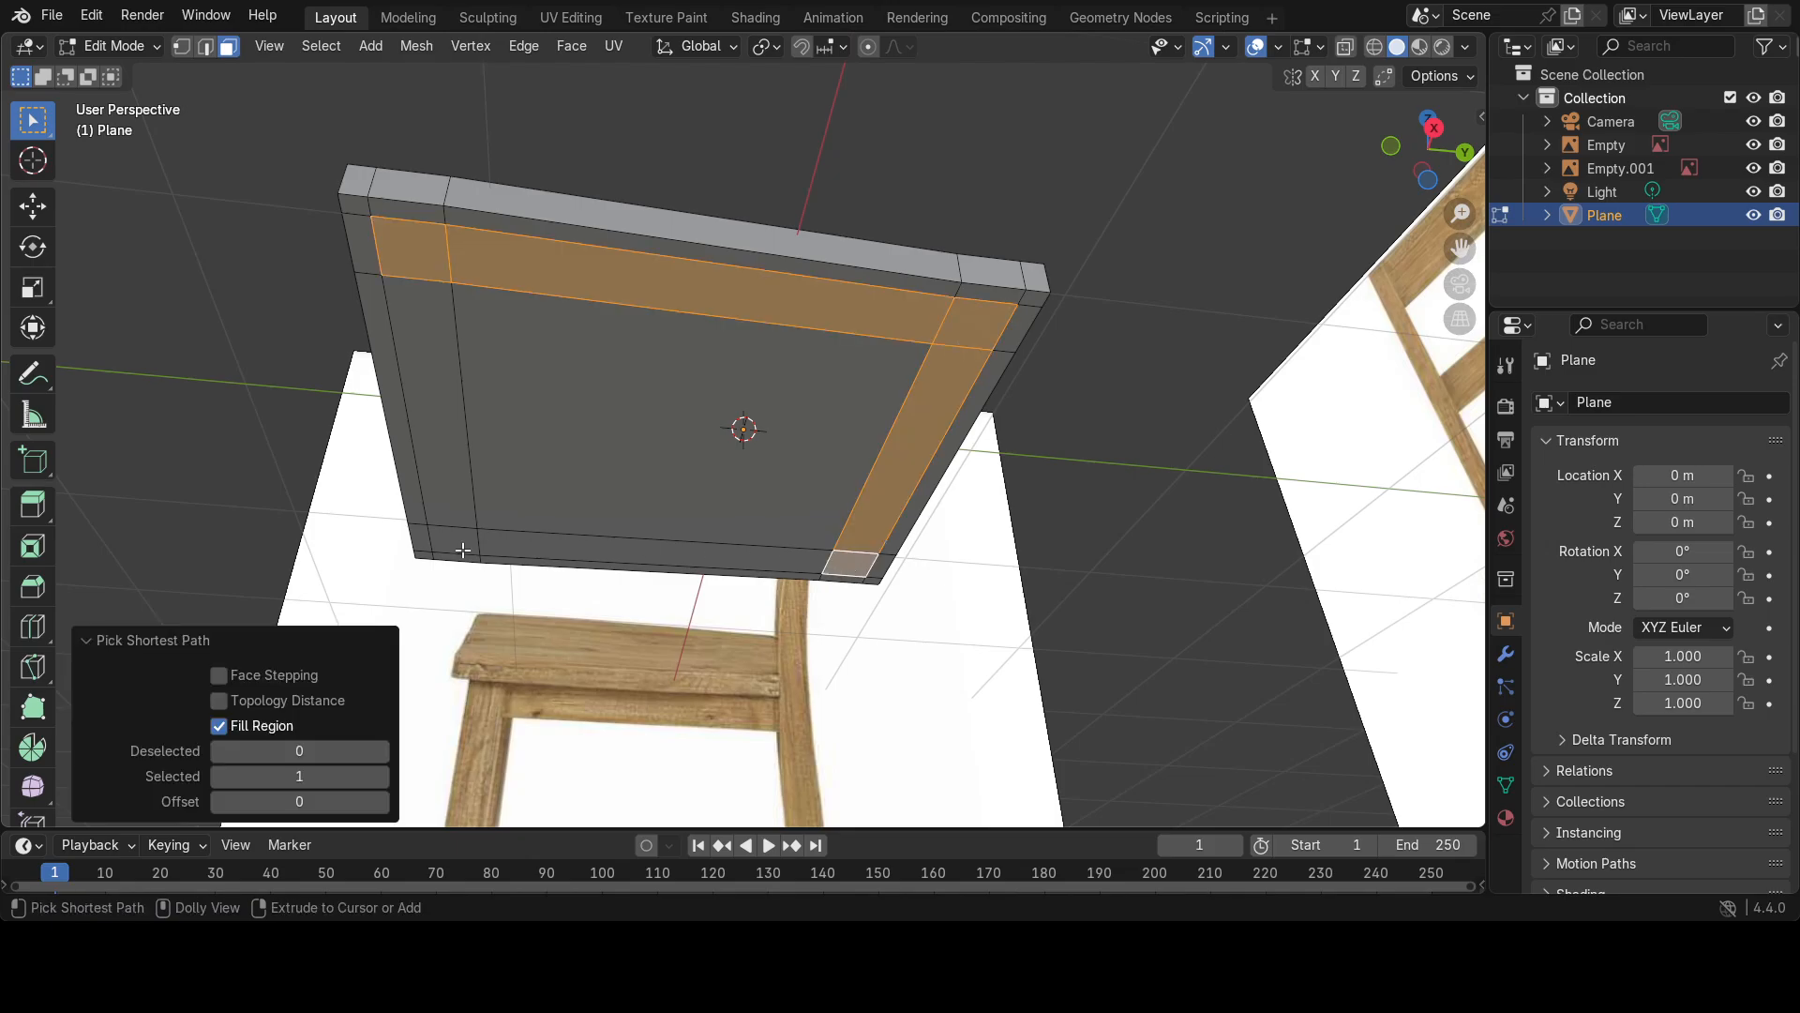
shift+click(445, 475)
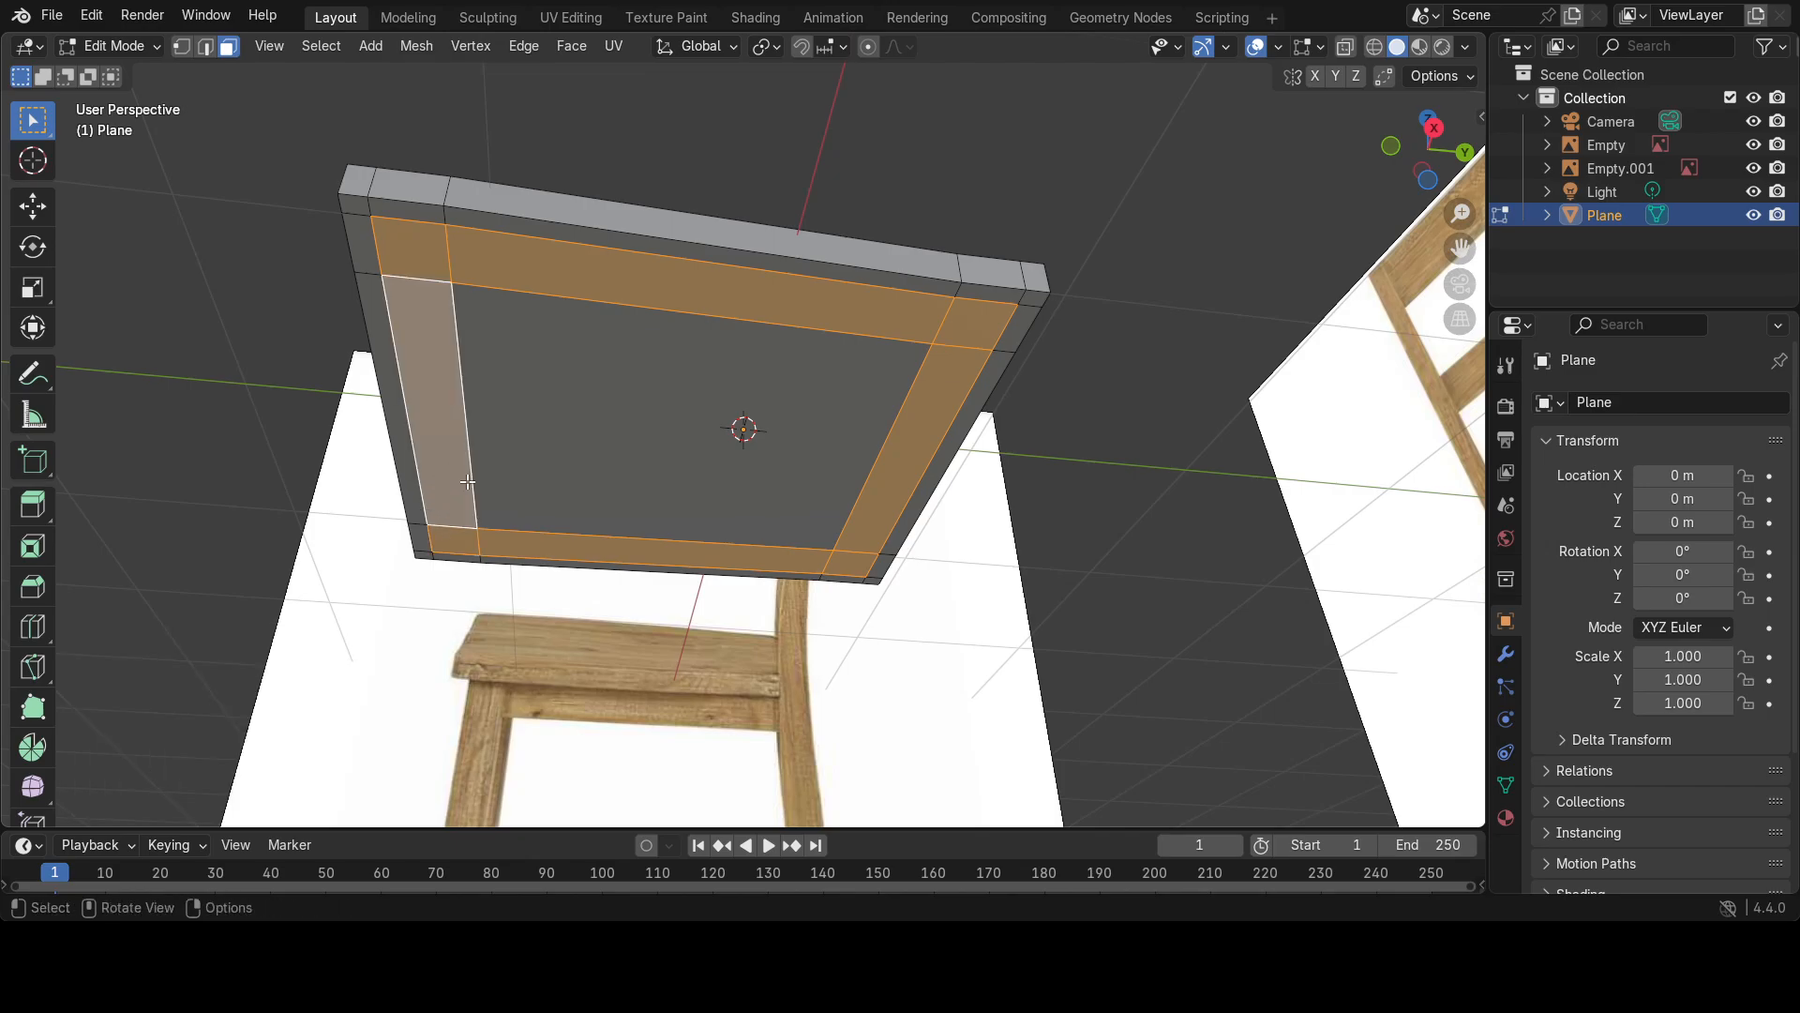
key(e)
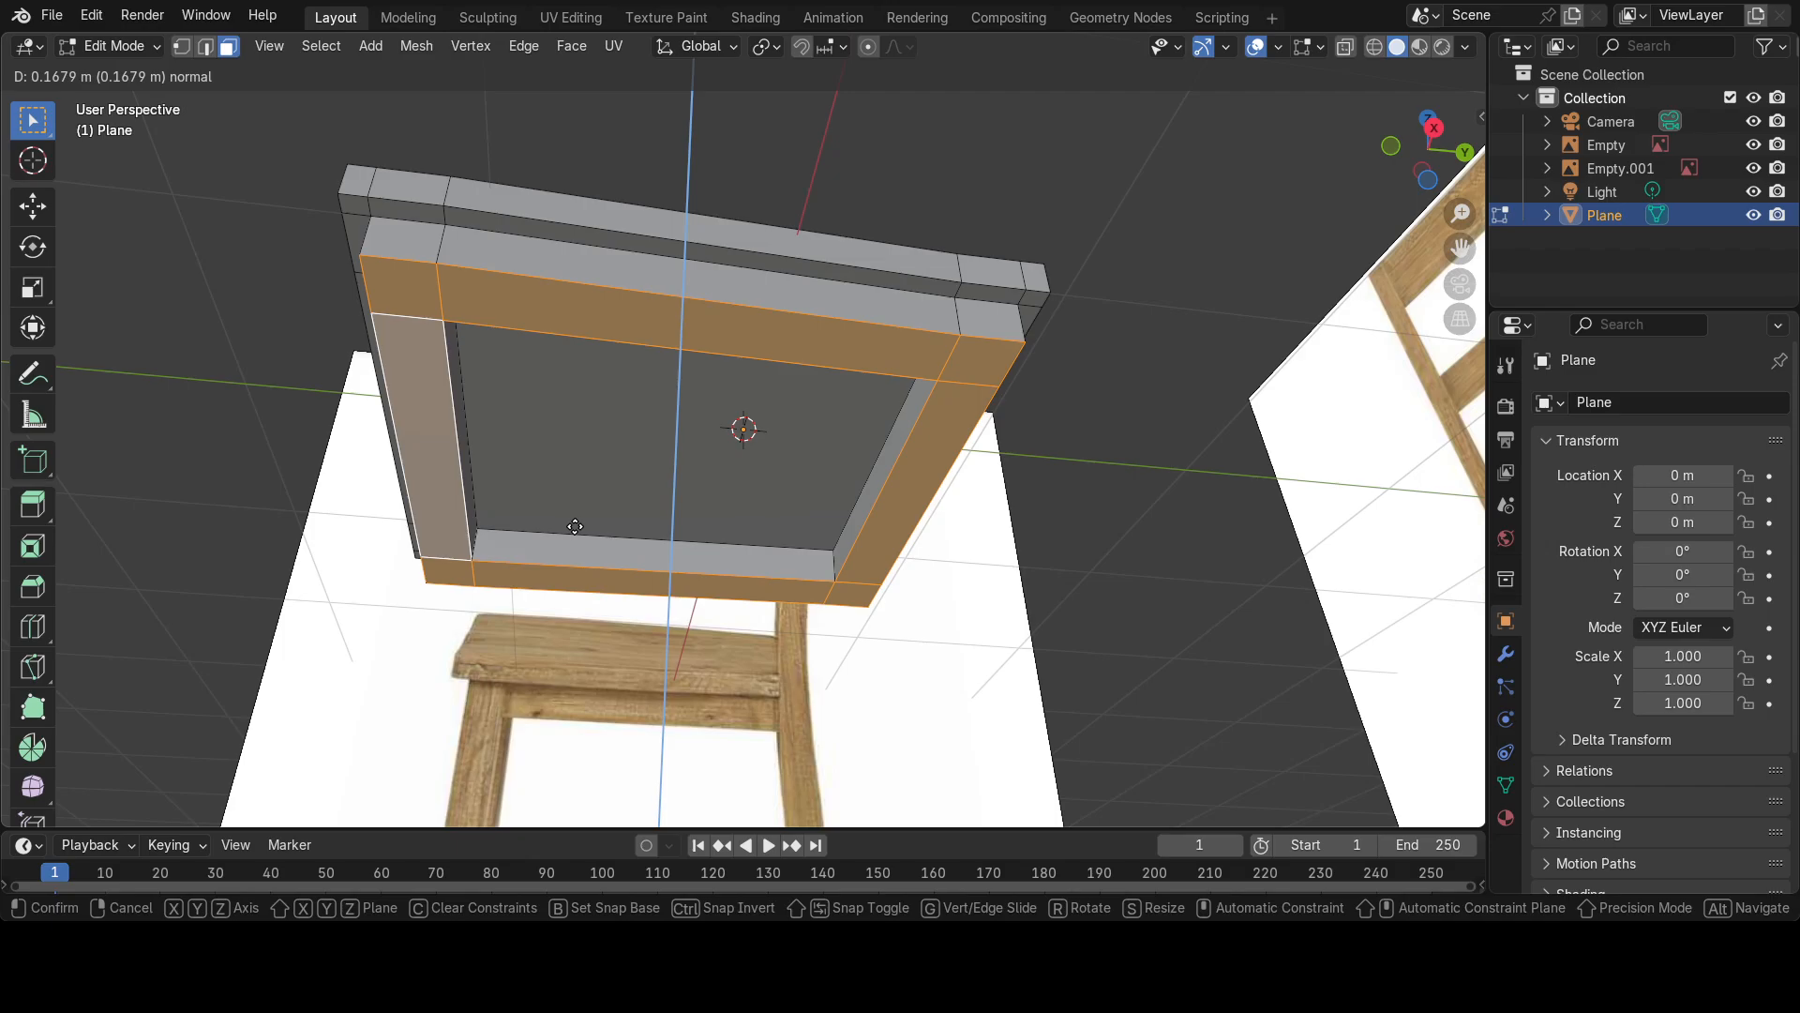
click(575, 526)
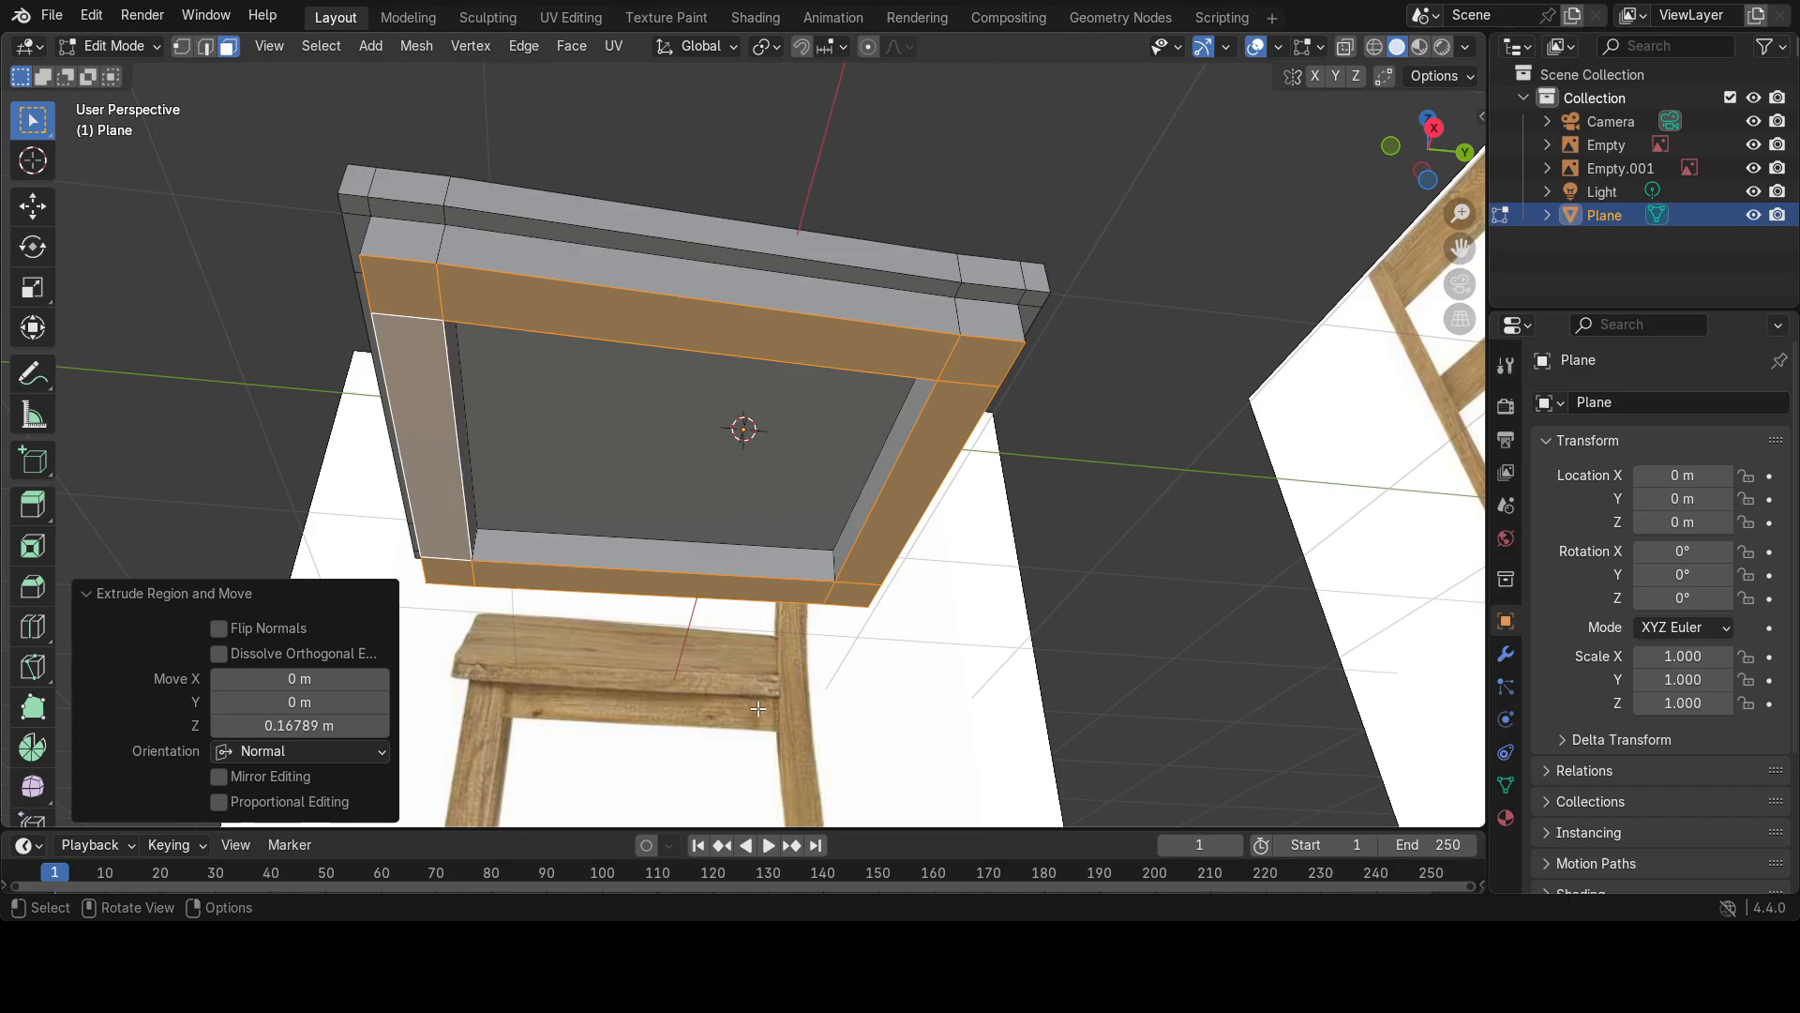
Select the apron's four bottom corner faces and extrude them about 1.844 m downward as legs, checking against the side reference.
mouse_move(667, 614)
middle_down()
mouse_move(684, 723)
mouse_move(654, 701)
mouse_move(663, 667)
mouse_move(700, 719)
mouse_move(731, 718)
mouse_move(651, 718)
mouse_move(640, 695)
mouse_move(649, 718)
mouse_move(639, 622)
middle_up()
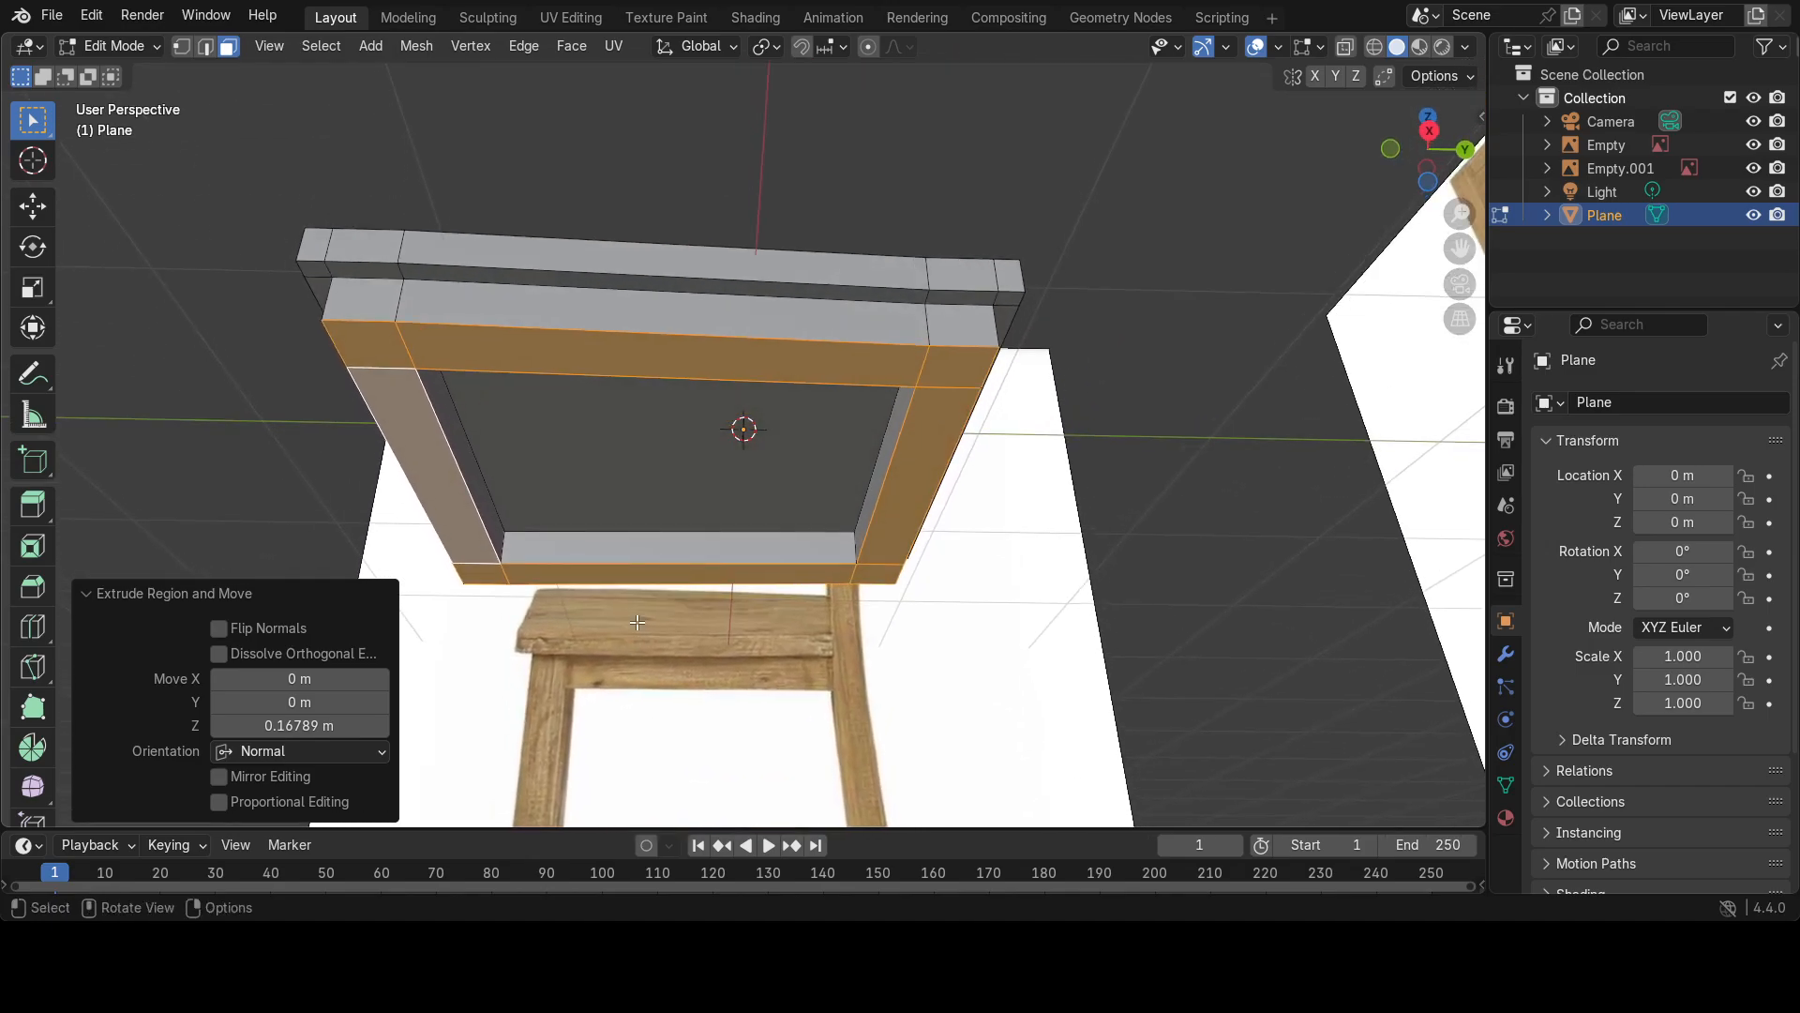
click(374, 349)
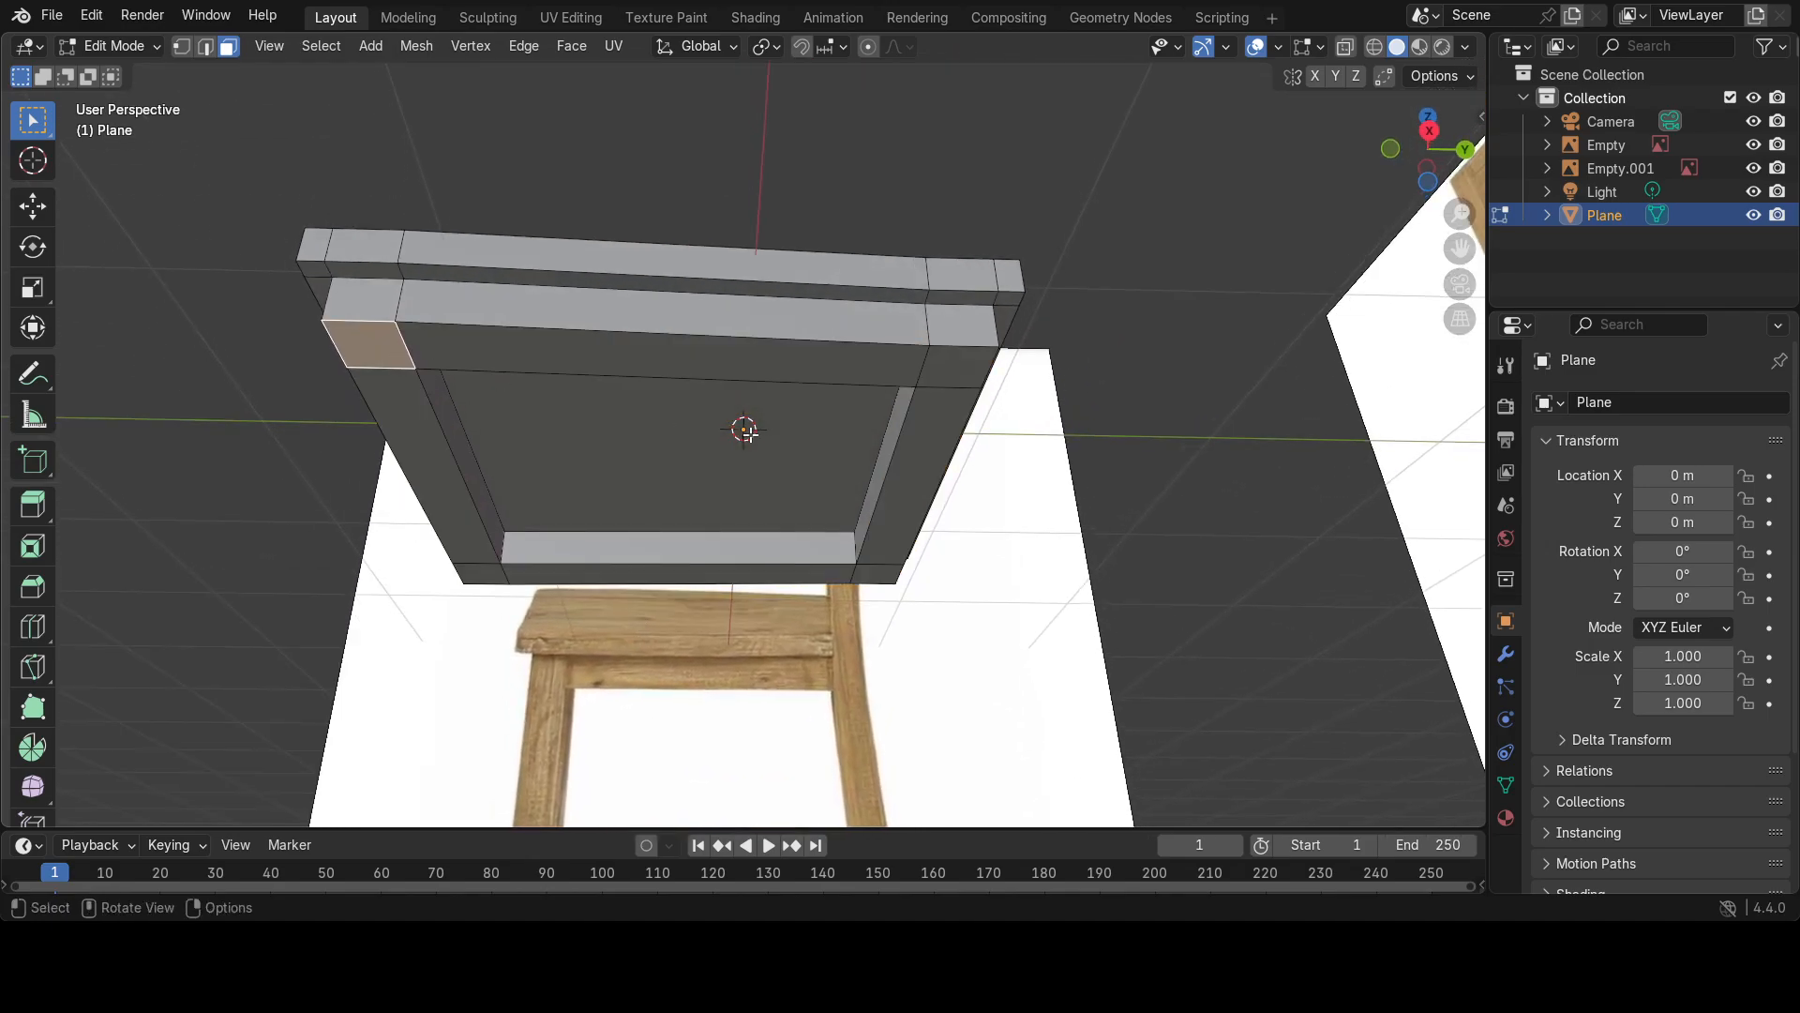
shift+click(942, 375)
shift+click(869, 575)
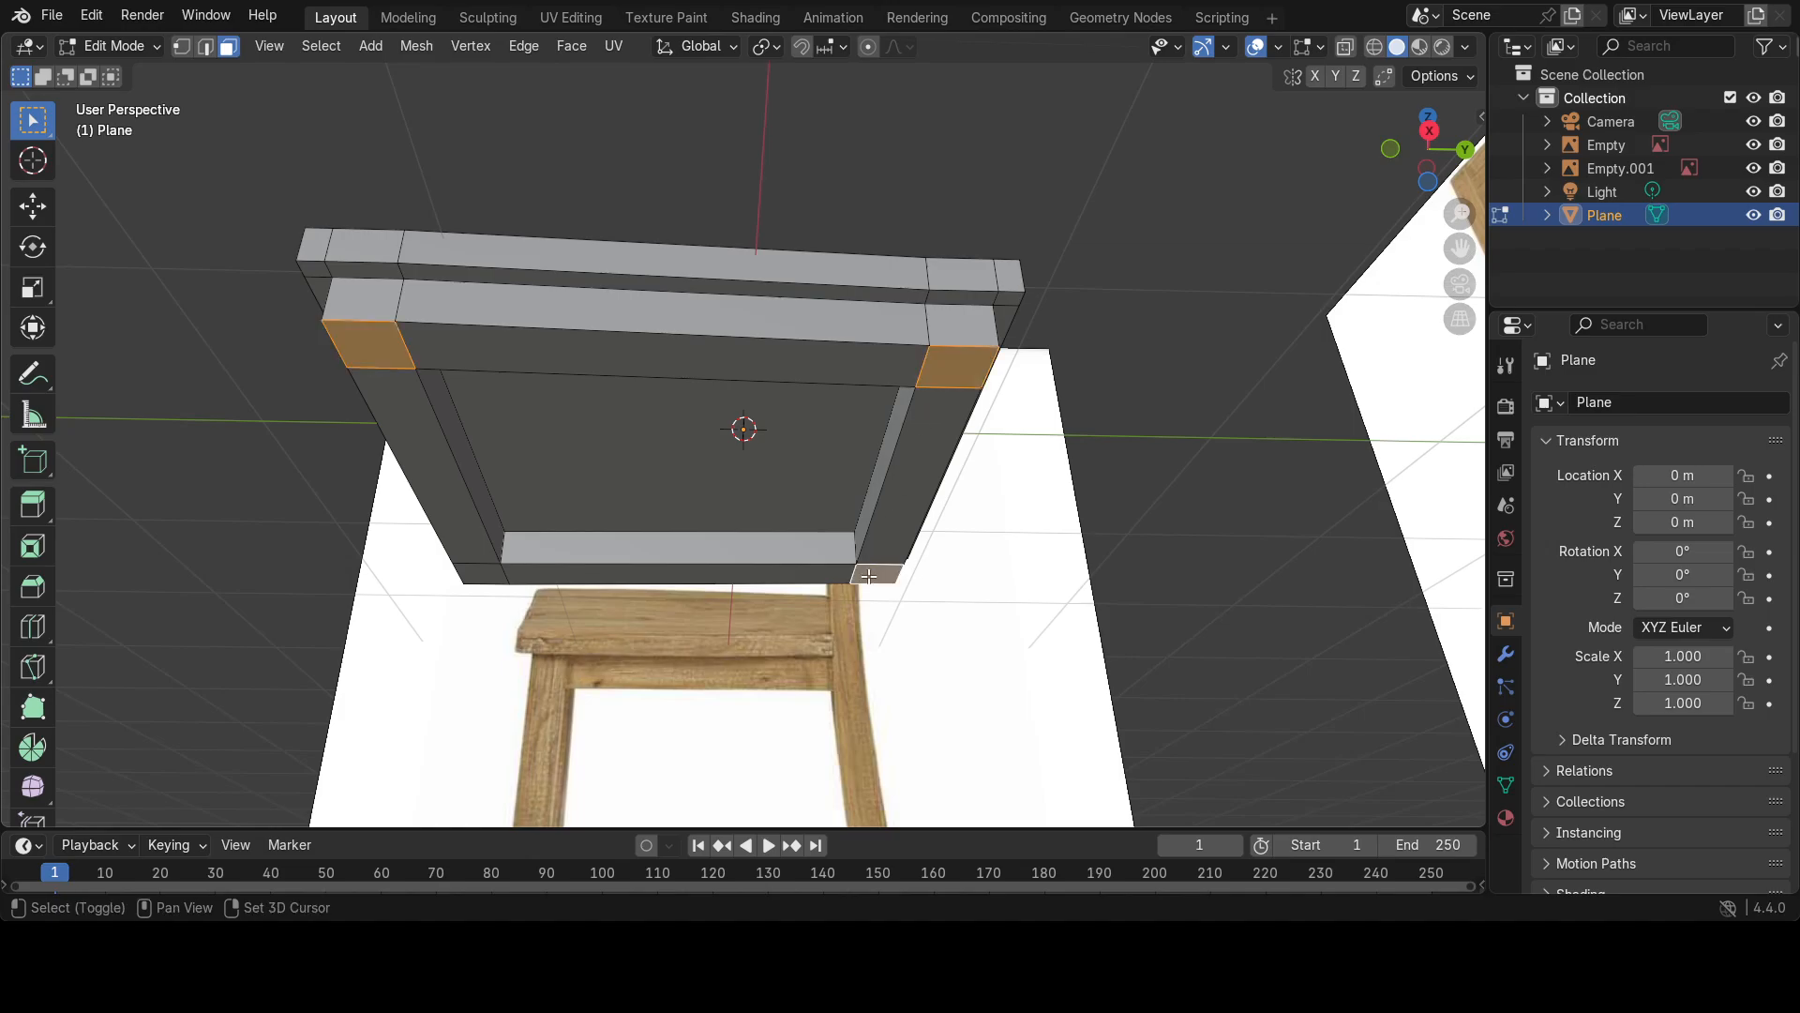
shift+click(478, 576)
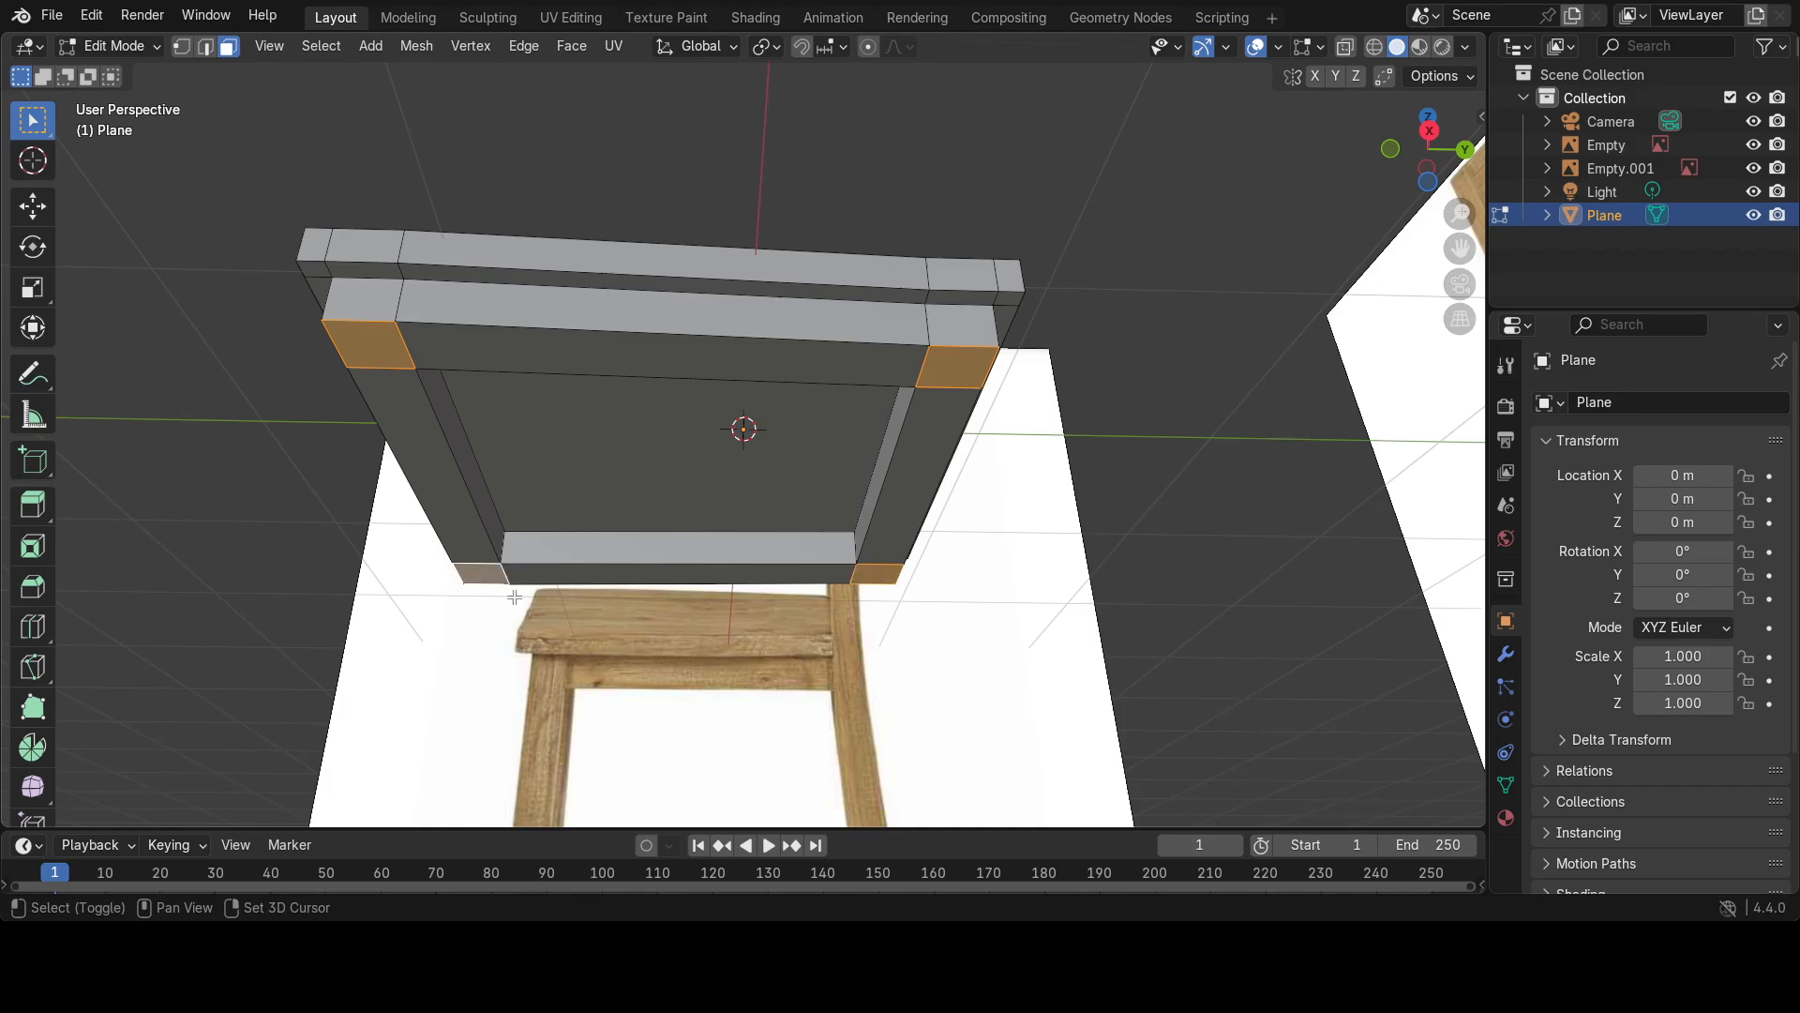
middle_drag(514, 596, 545, 643)
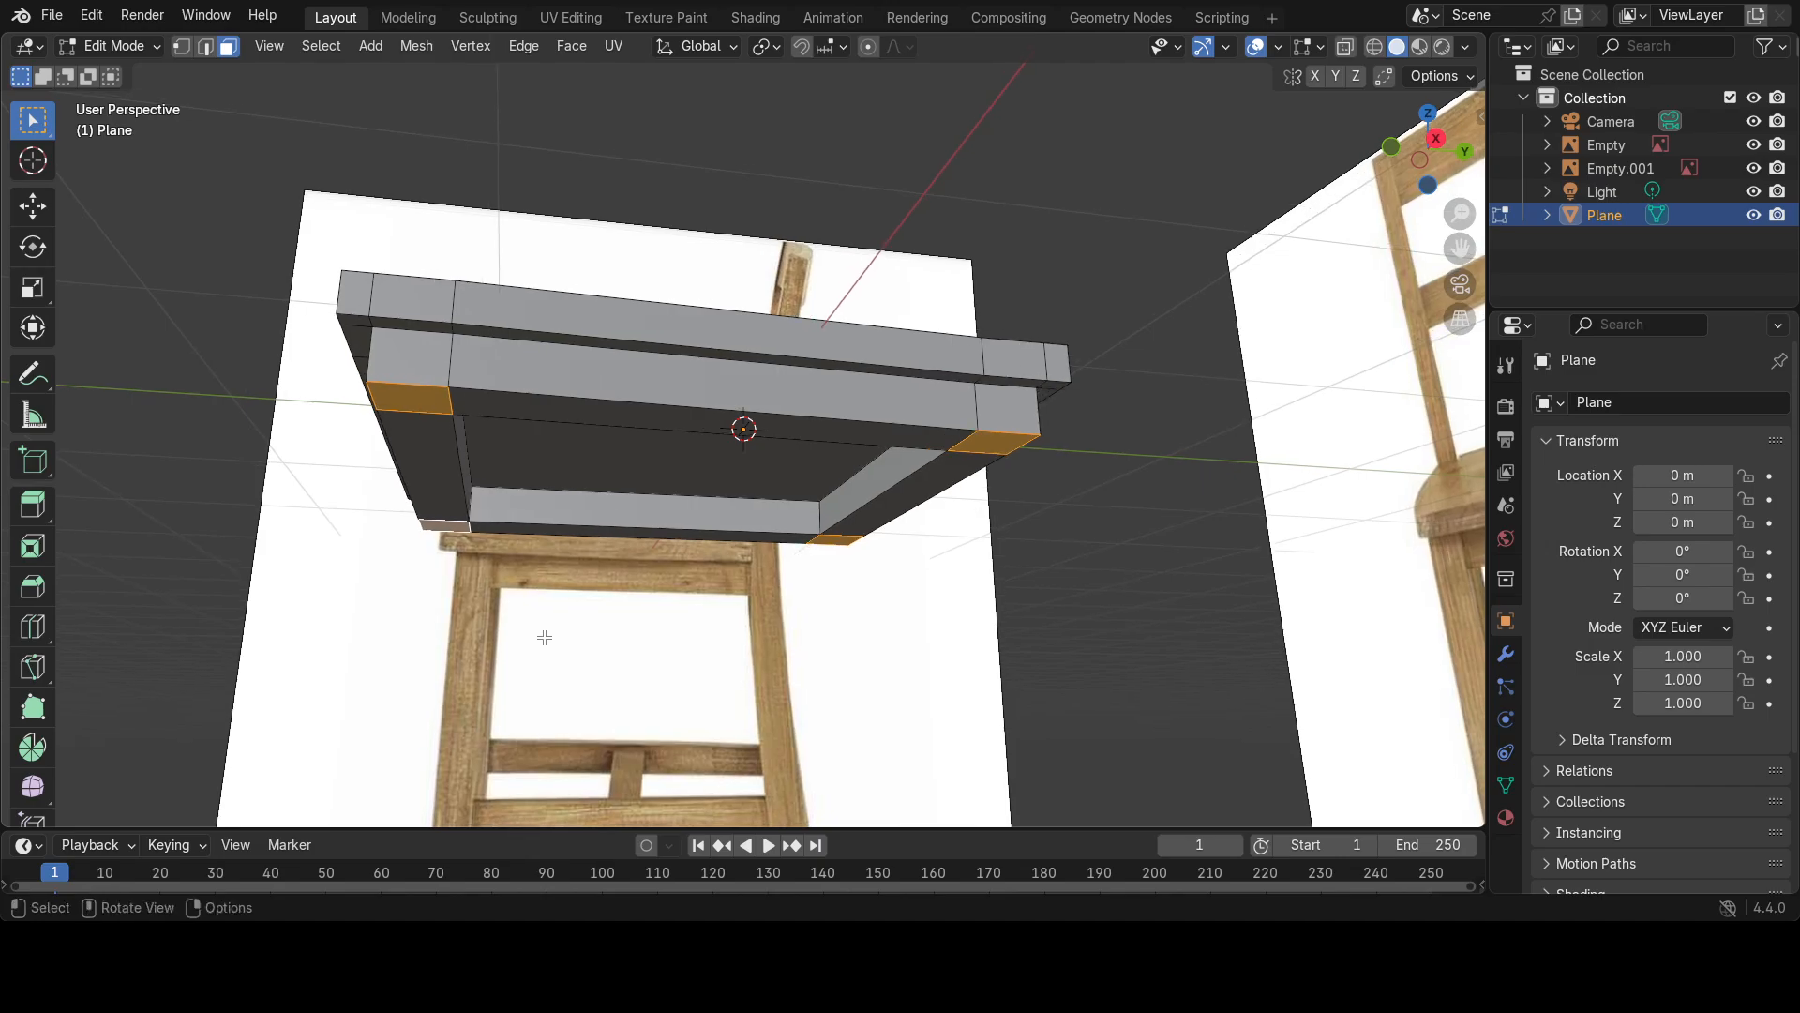
key(grave)
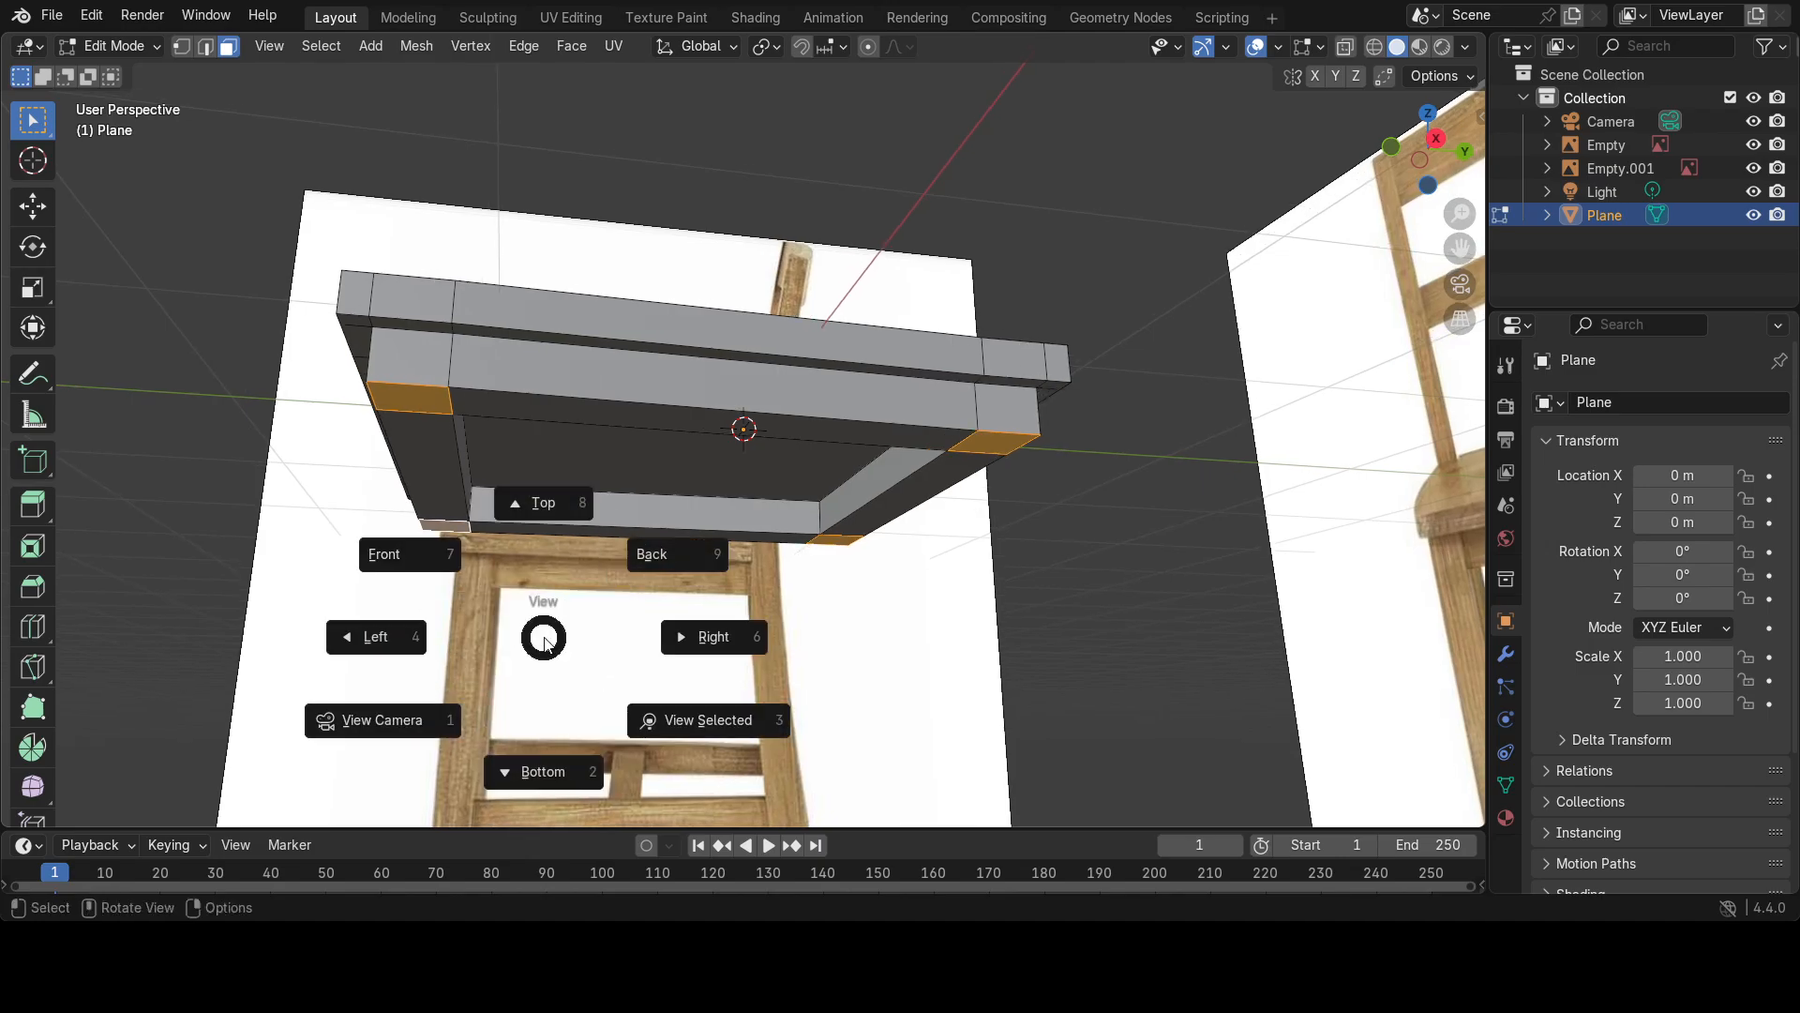
click(718, 636)
scroll(718, 636, down, 3)
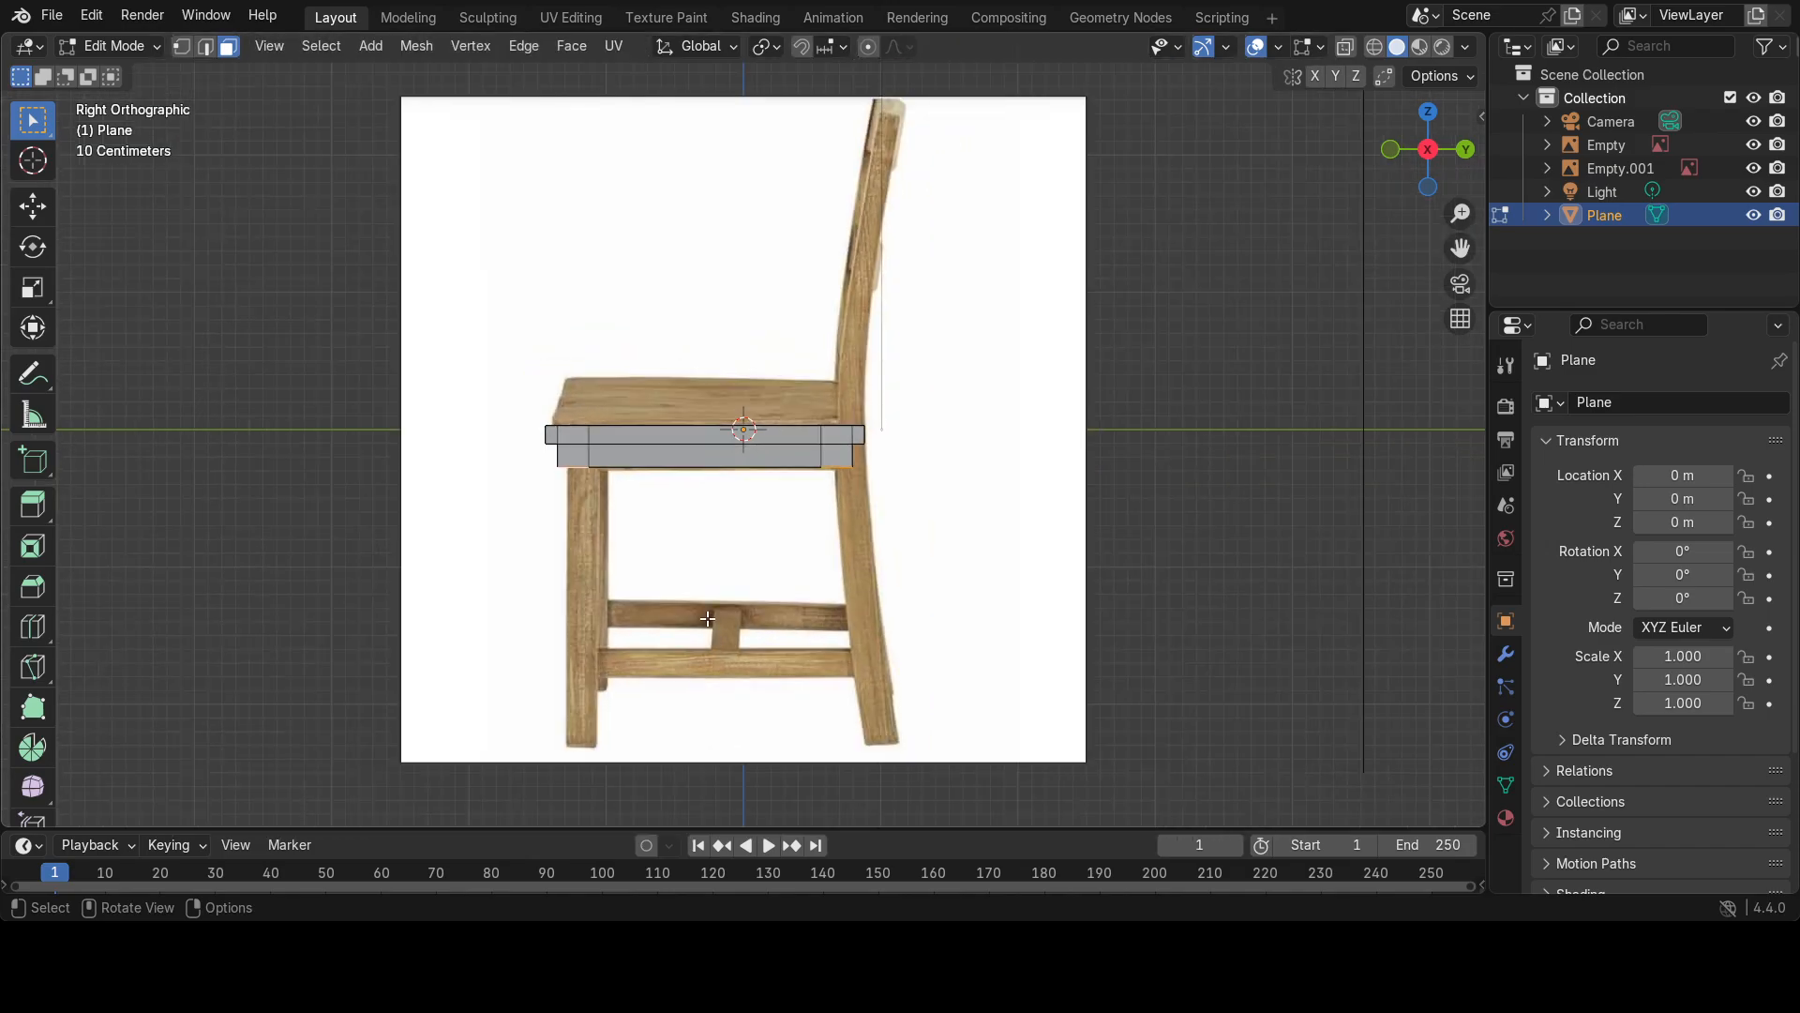
key(e)
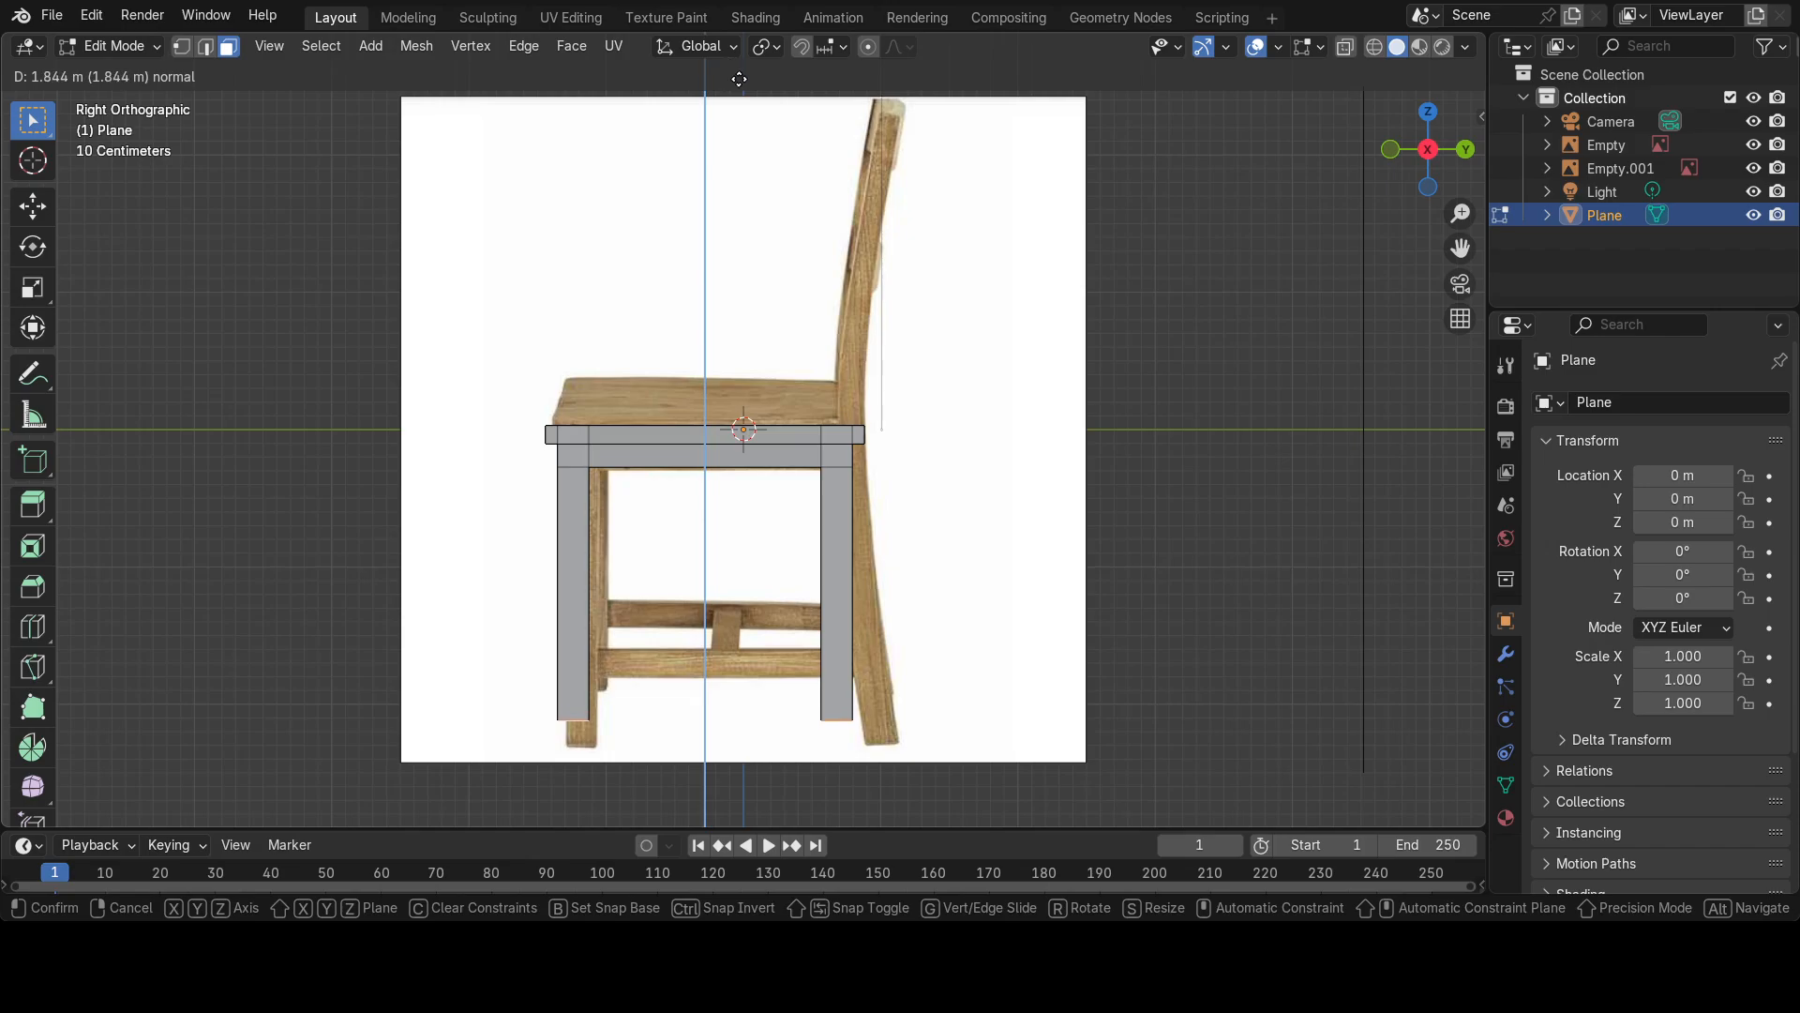
click(739, 78)
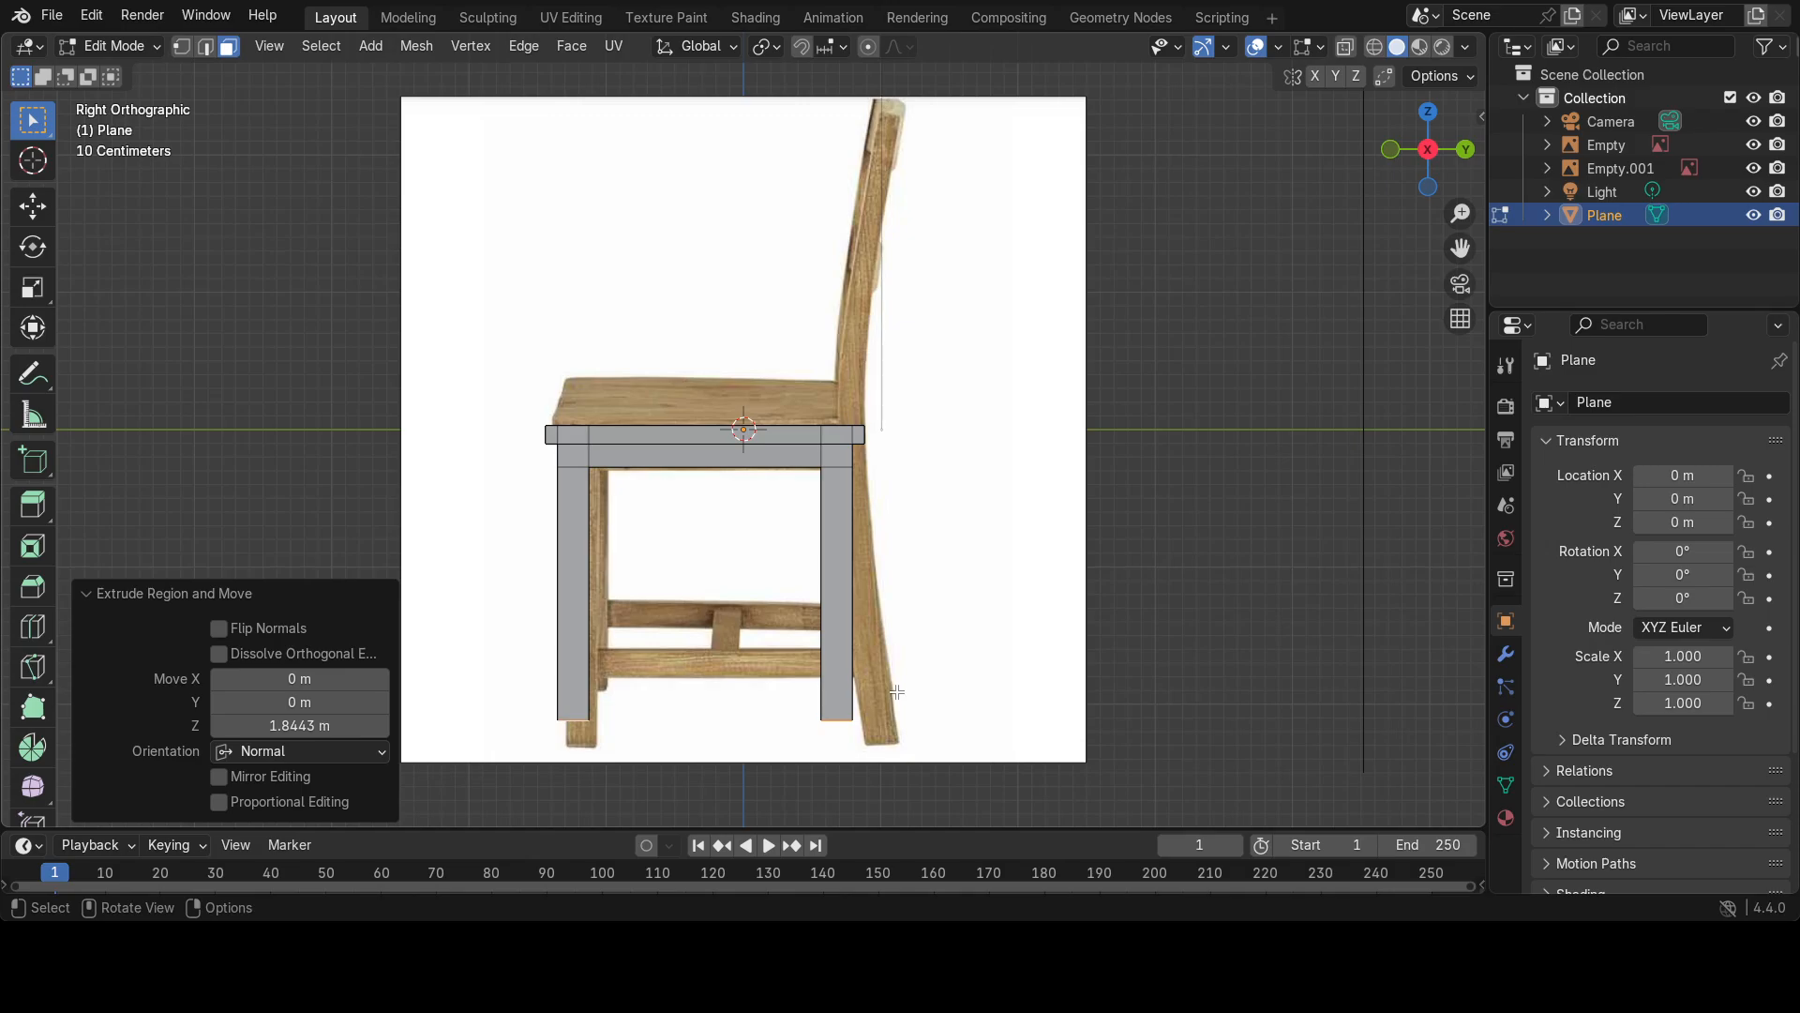
Slant the rear legs by moving their bottom vertices about 0.253 m along Y in wireframe, and return to solid shading.
key(1)
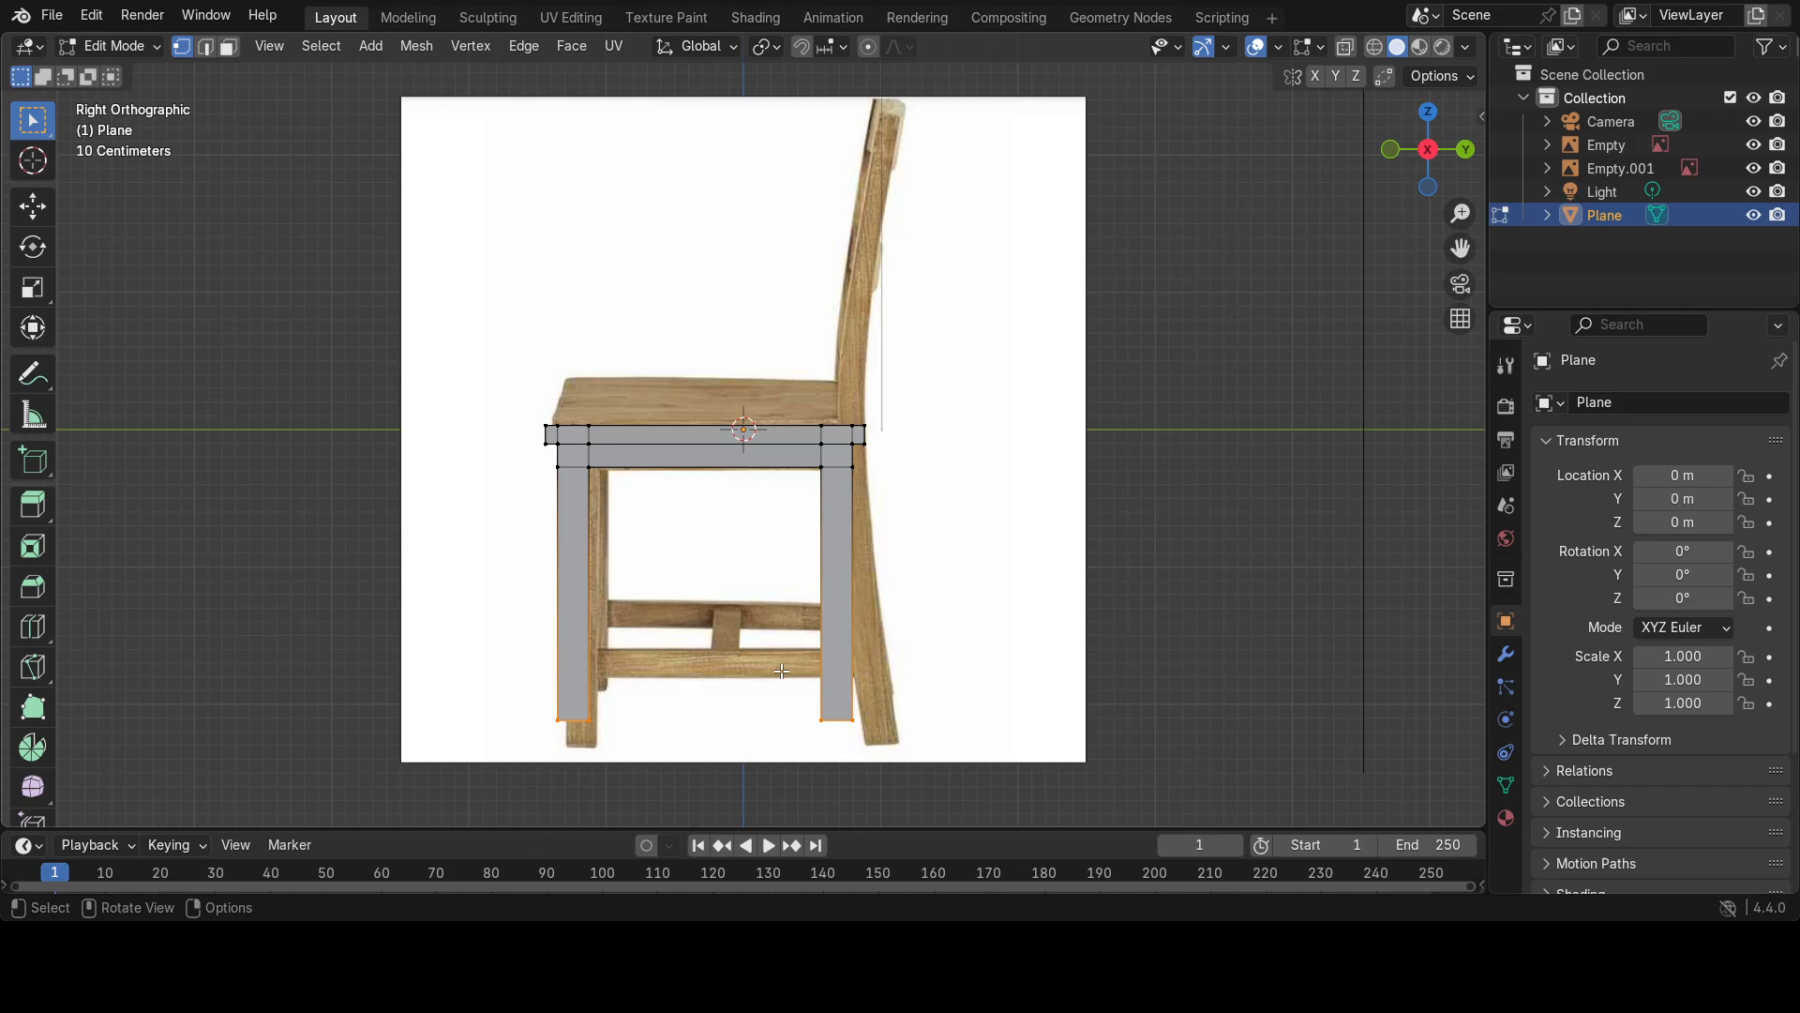
key(z)
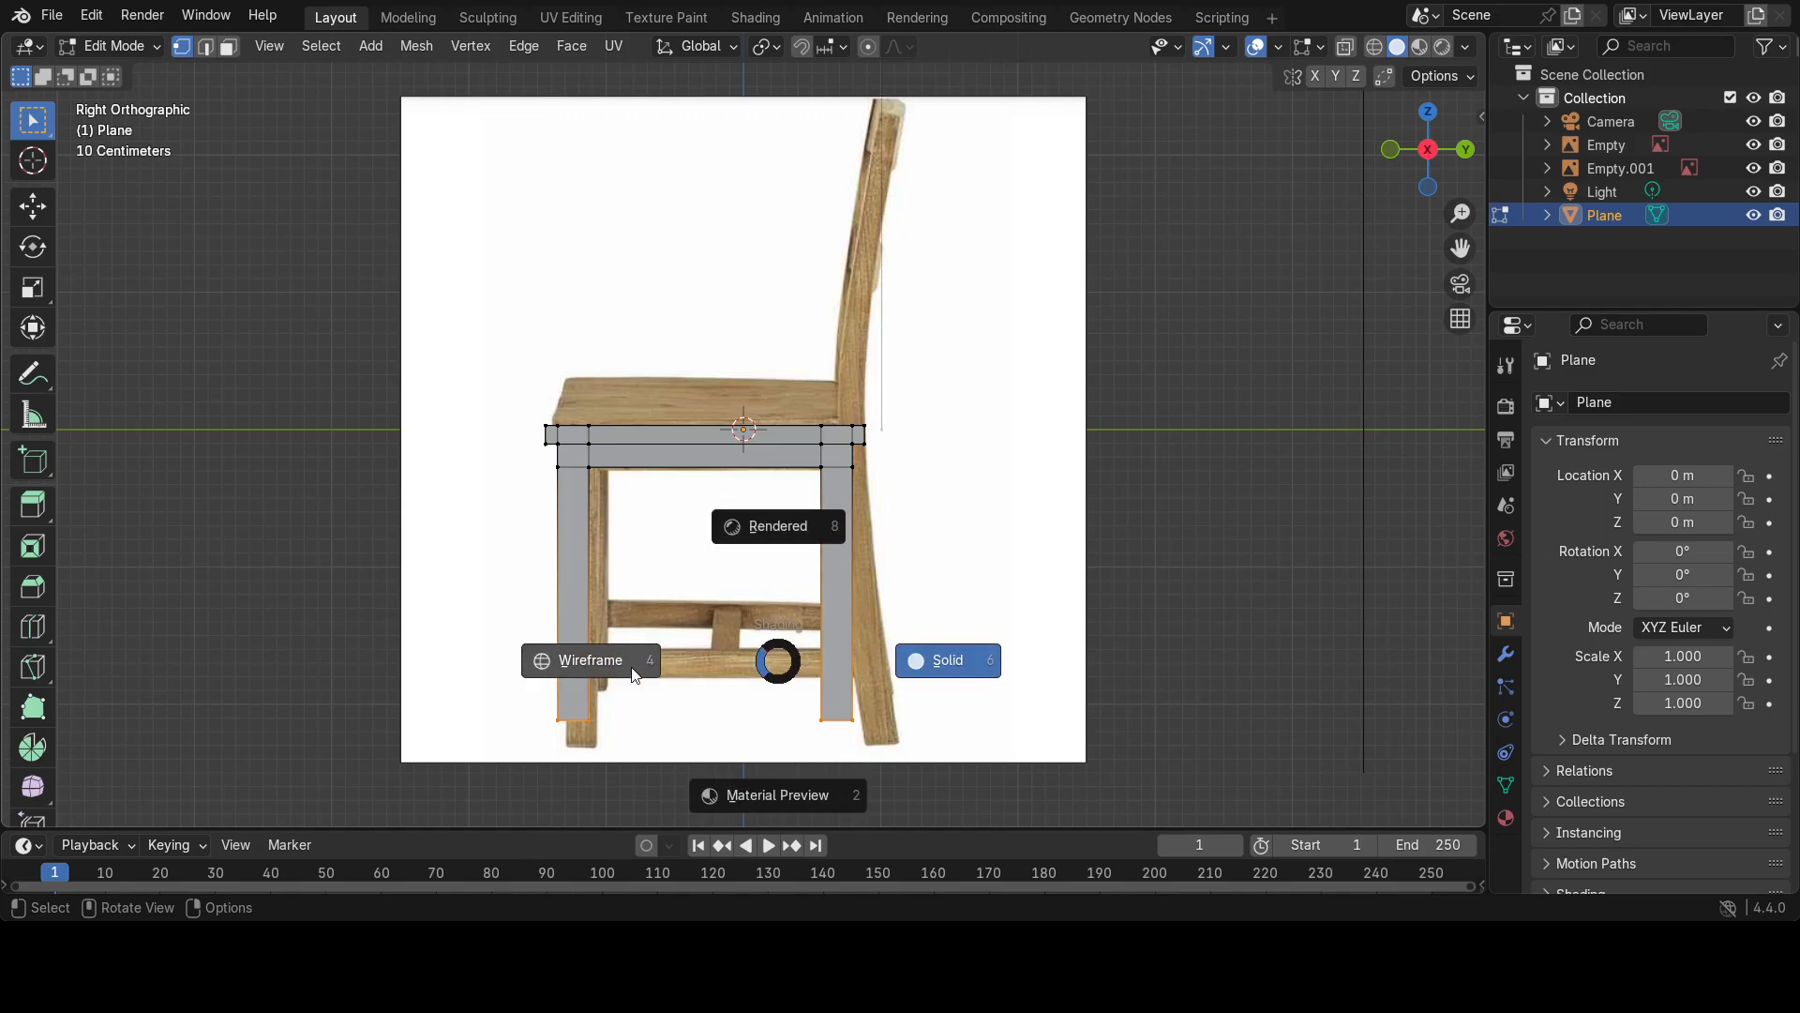
click(750, 658)
drag(750, 658, 928, 743)
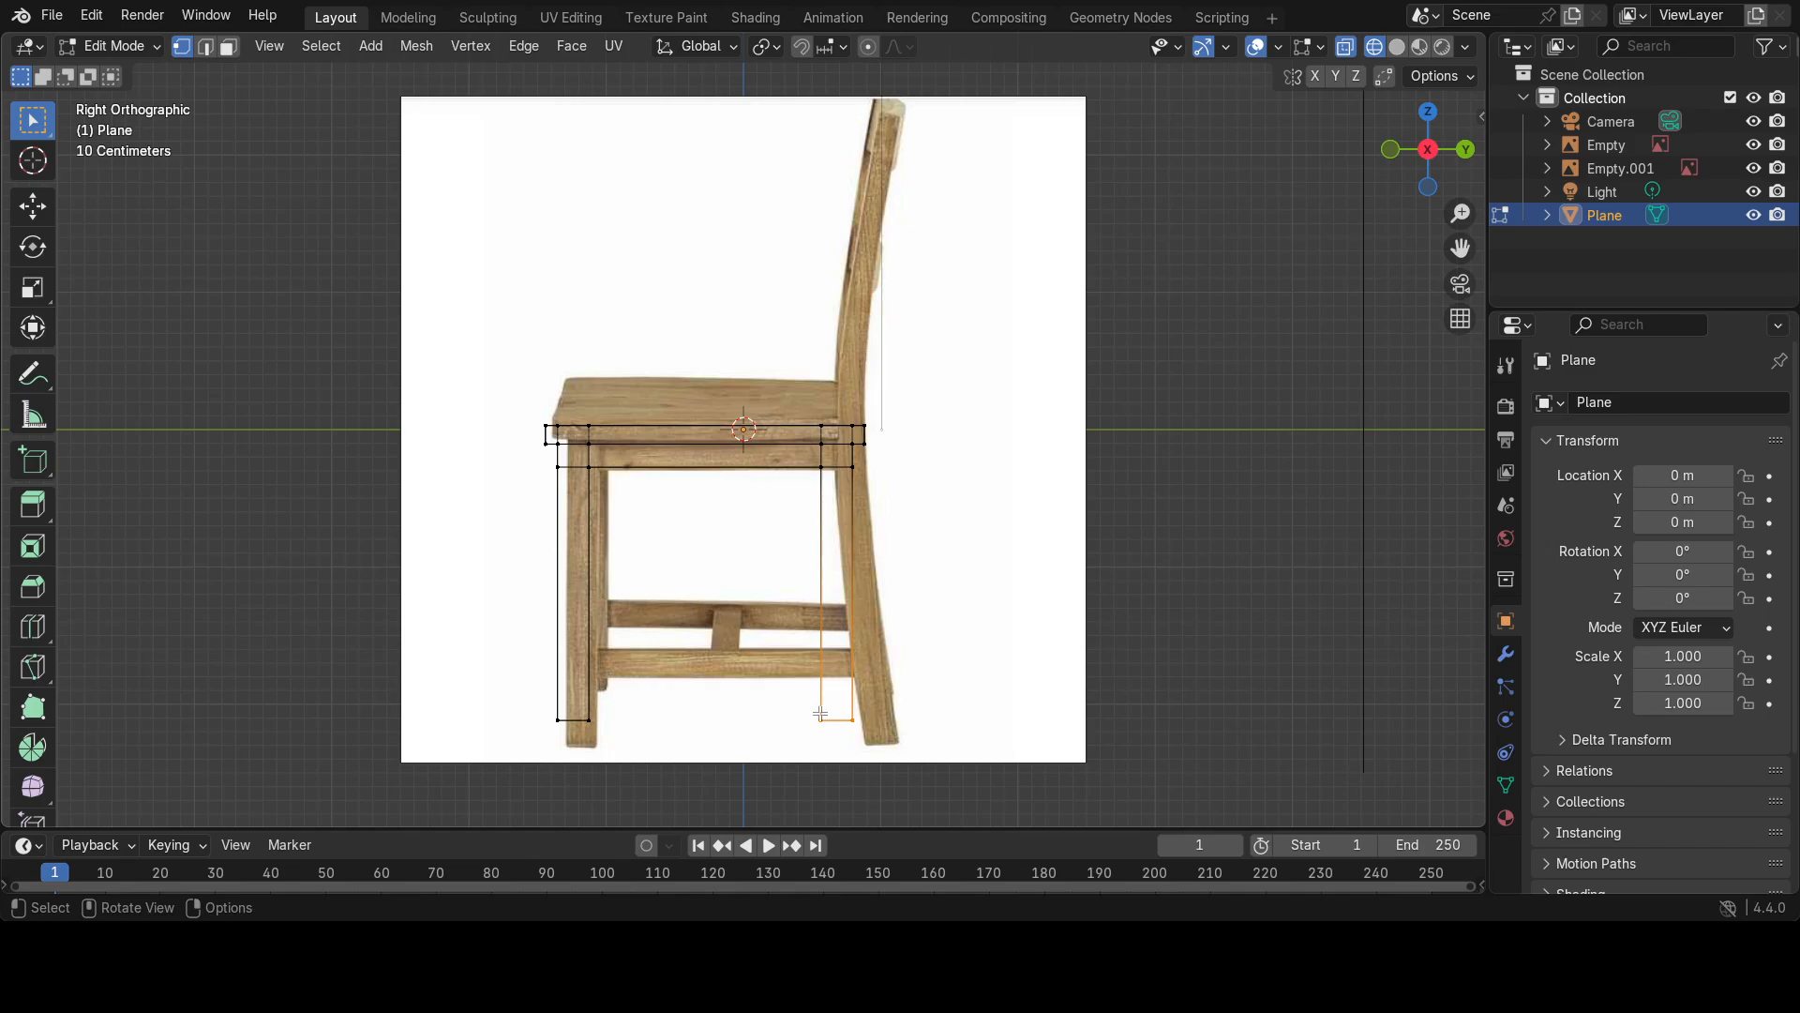
click(32, 205)
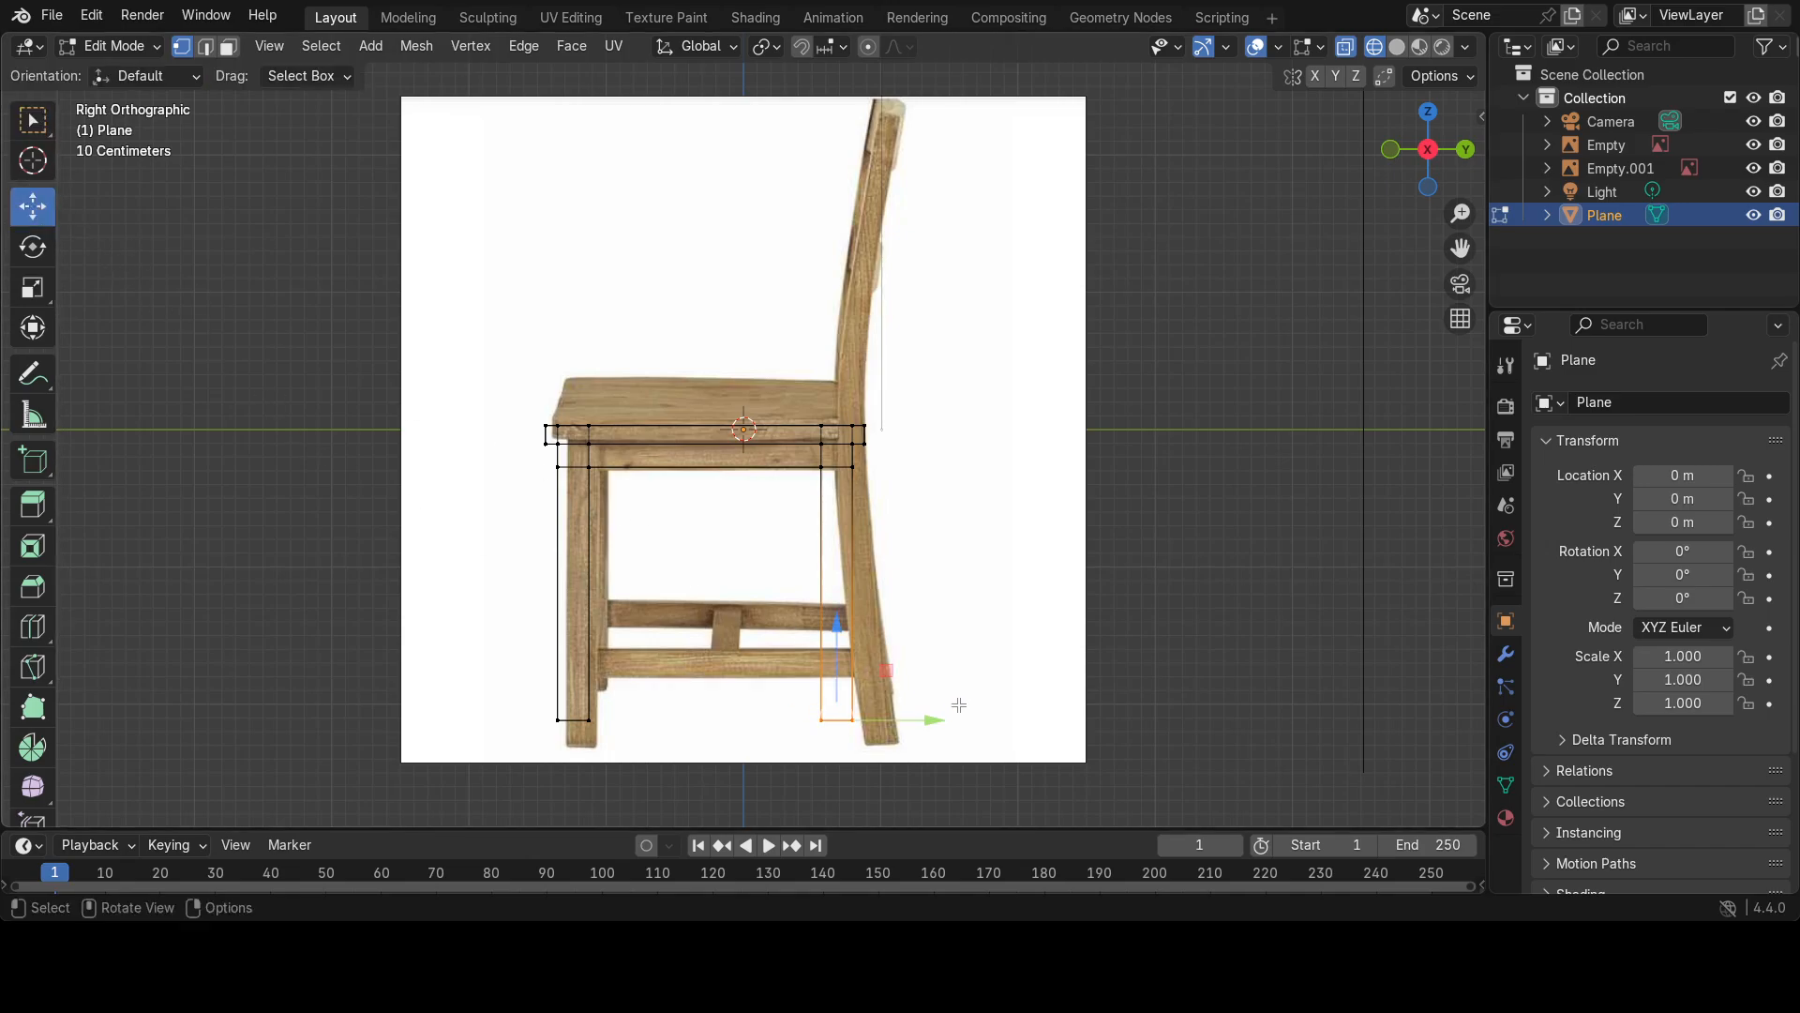
drag(935, 720, 970, 723)
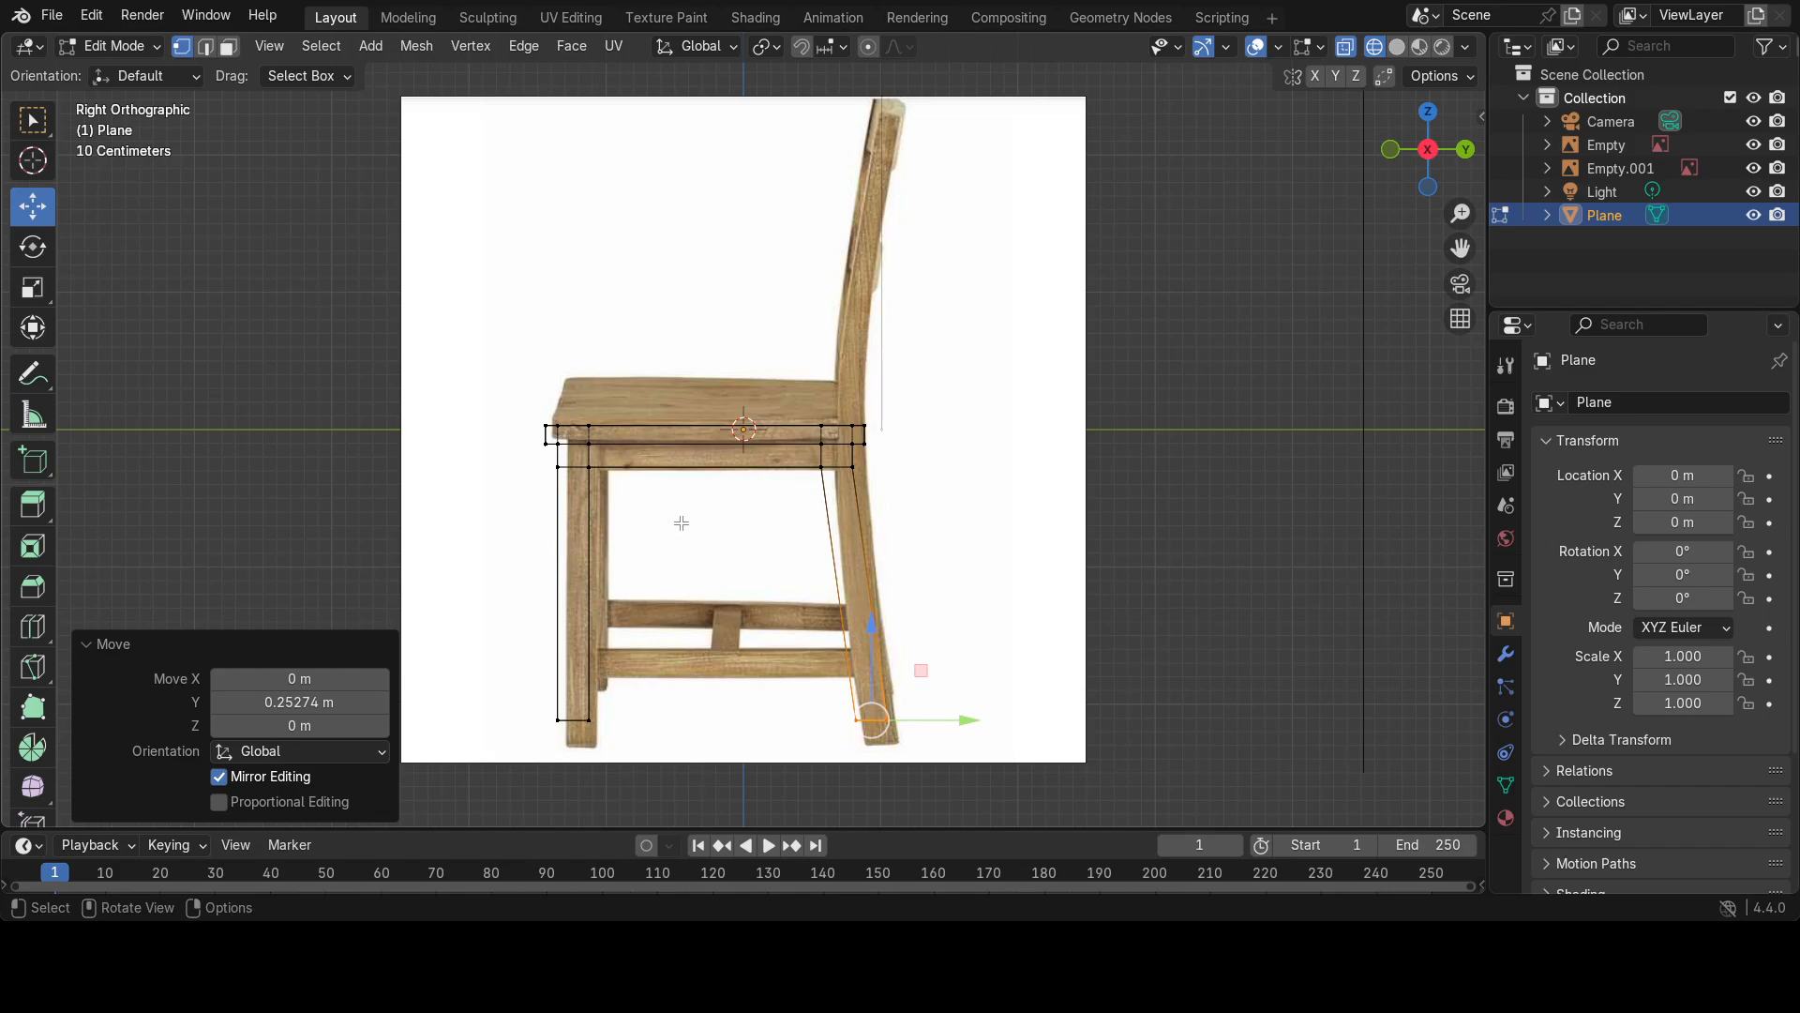
key(z)
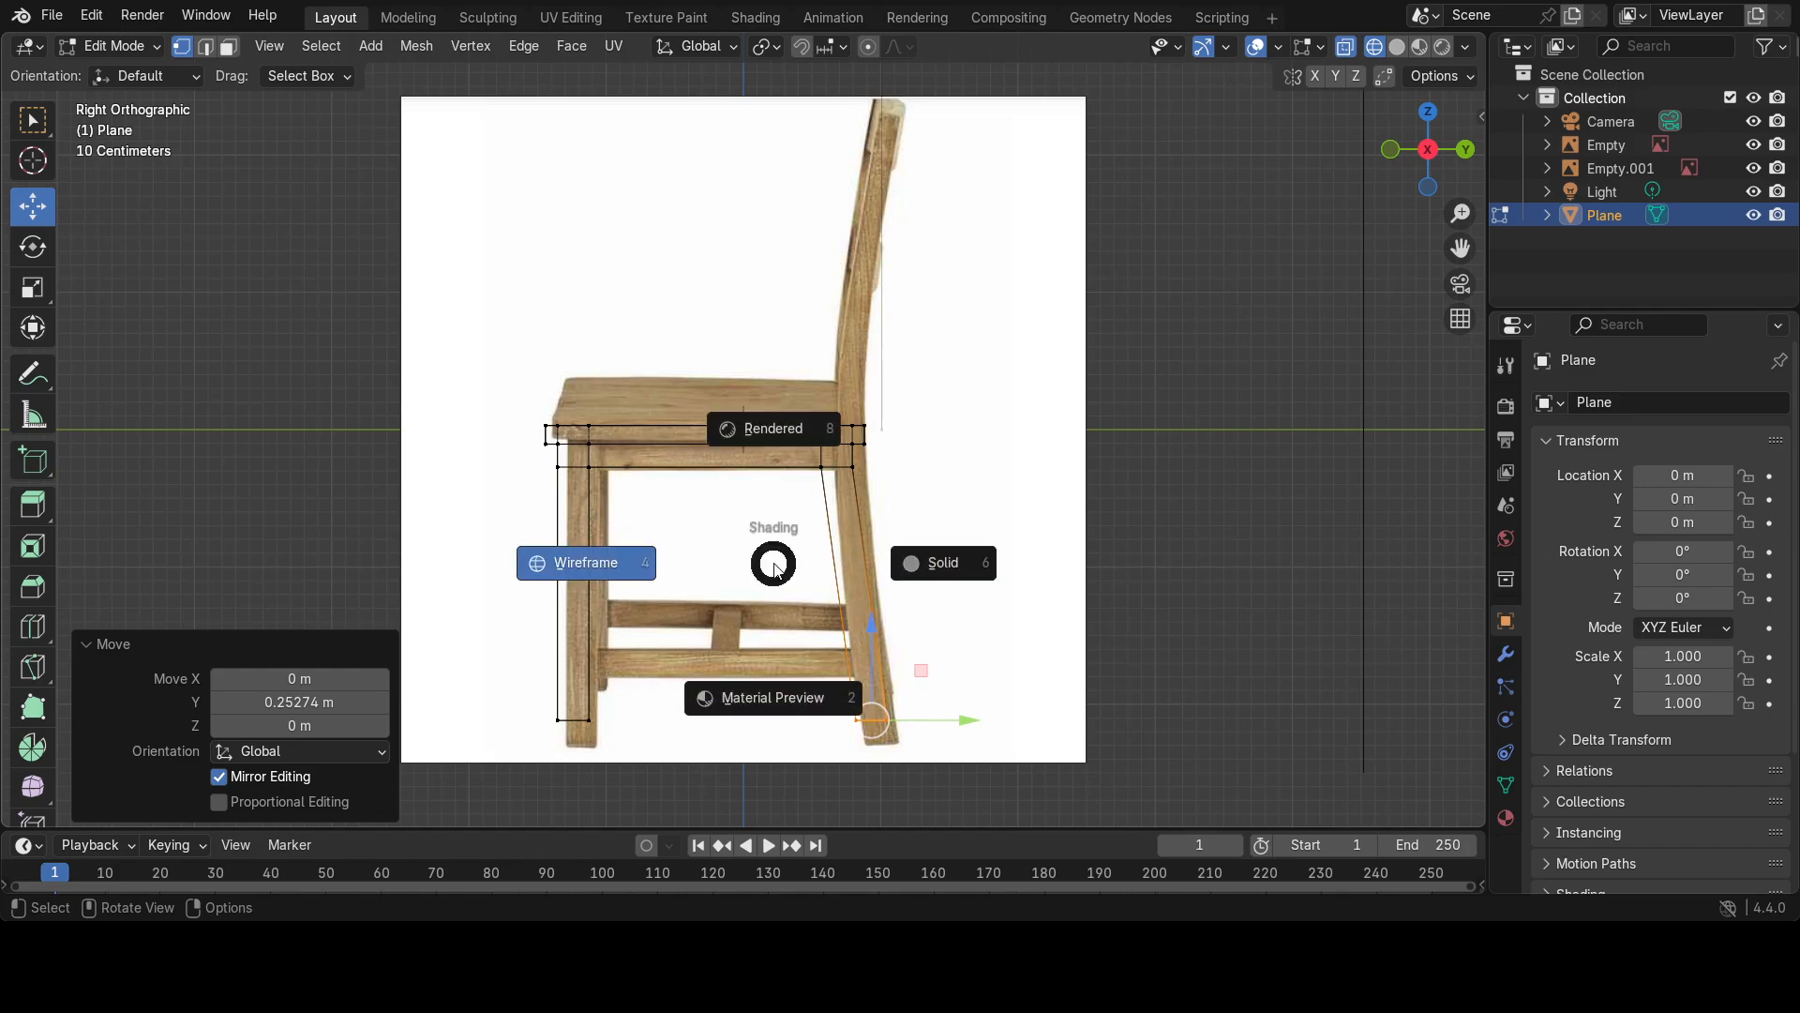
click(945, 567)
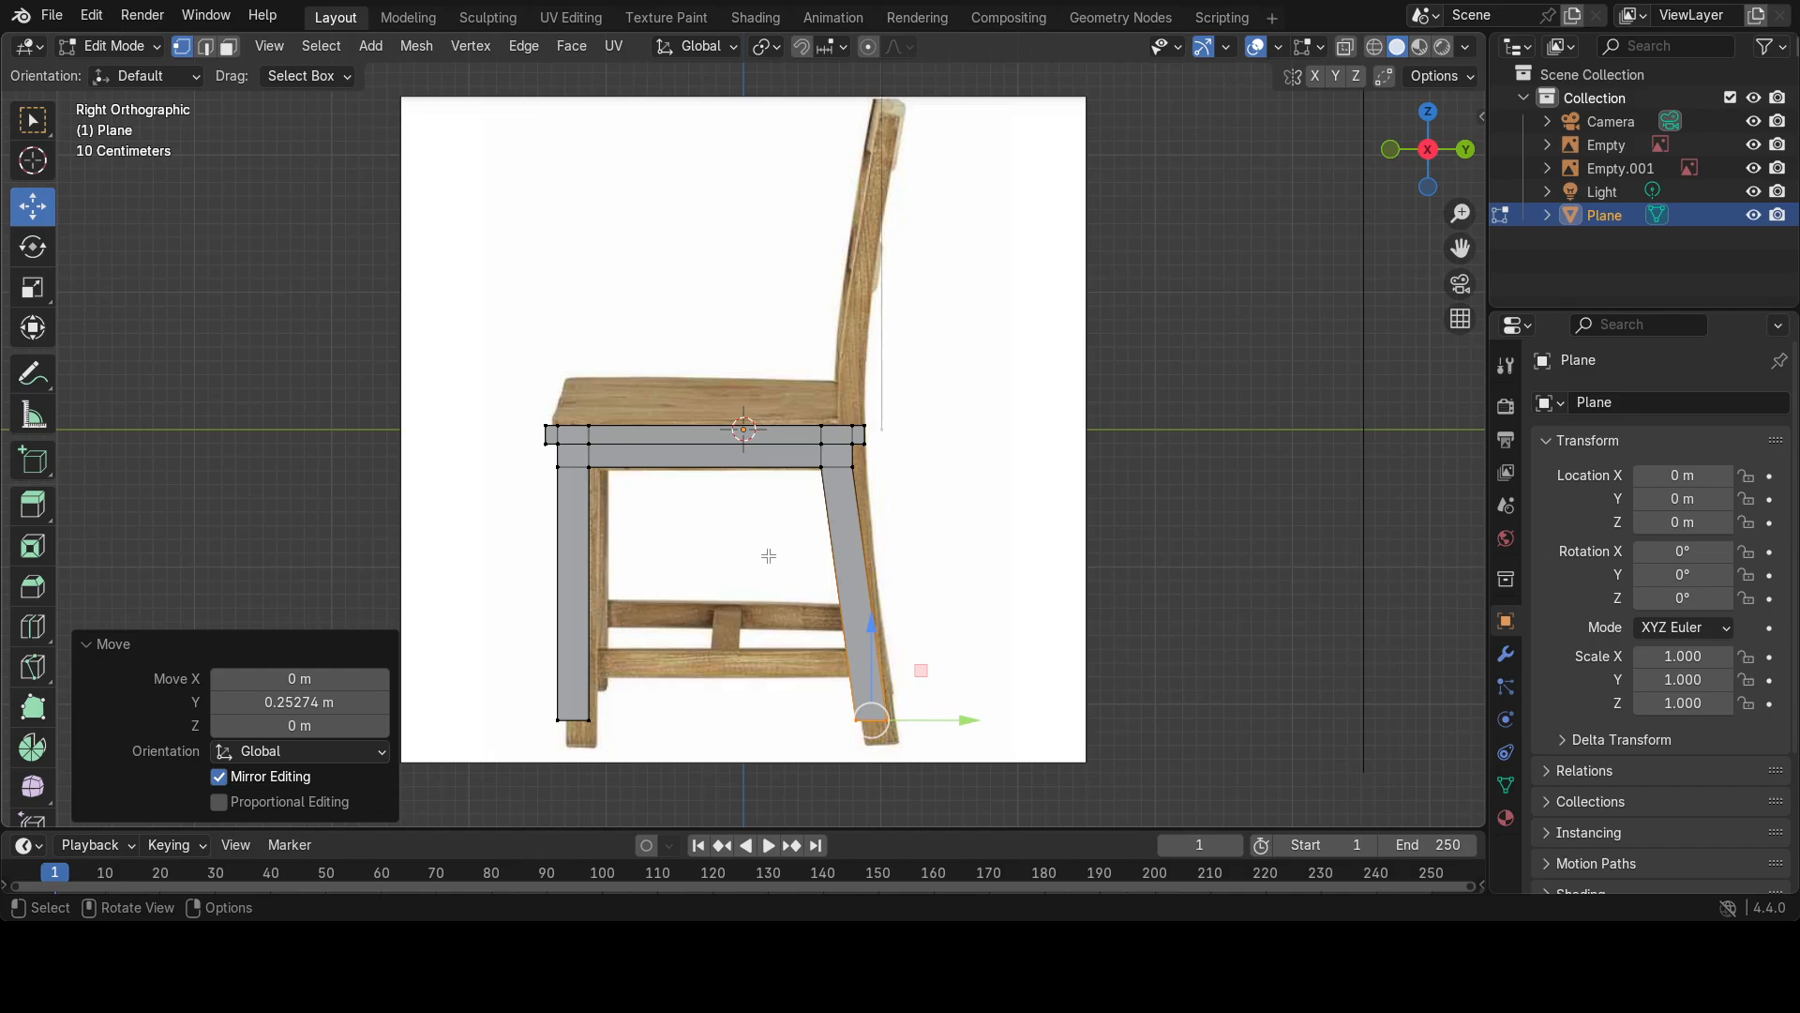
Select the two rear corner faces on the seat's top and extrude them about 2.309 m upward as back posts.
middle_drag(768, 556, 839, 612)
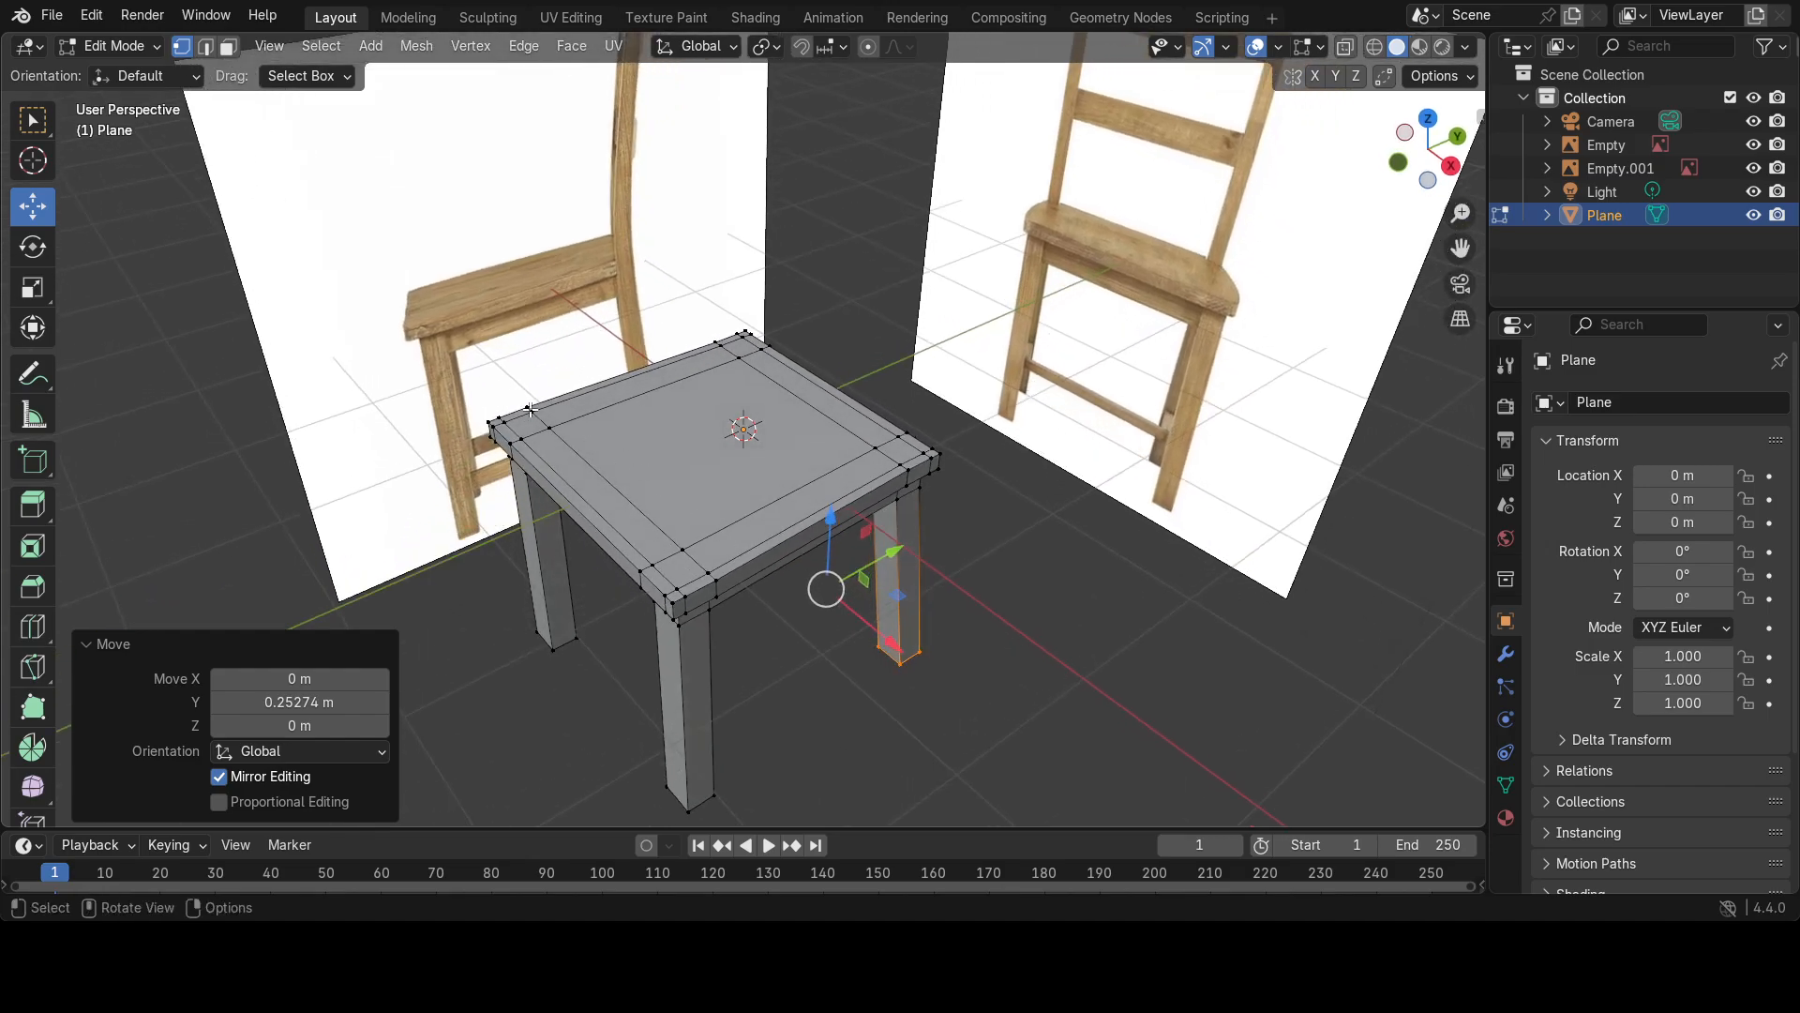
key(3)
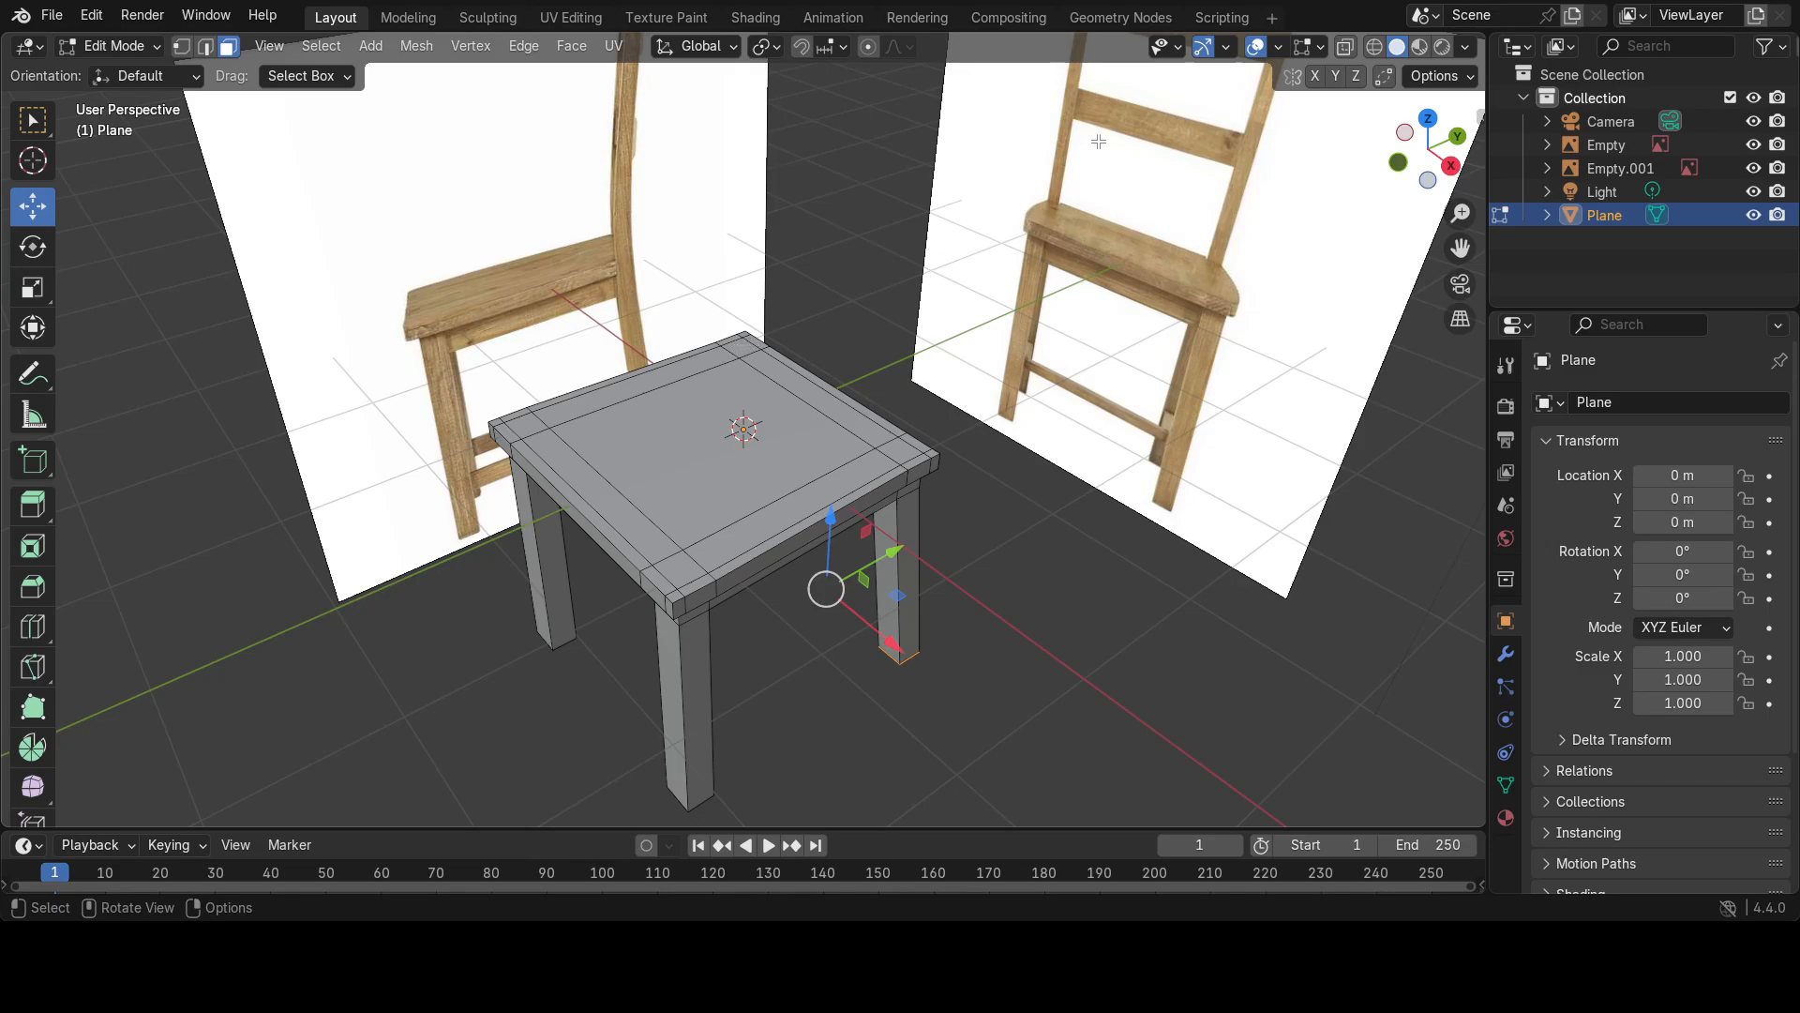
click(743, 349)
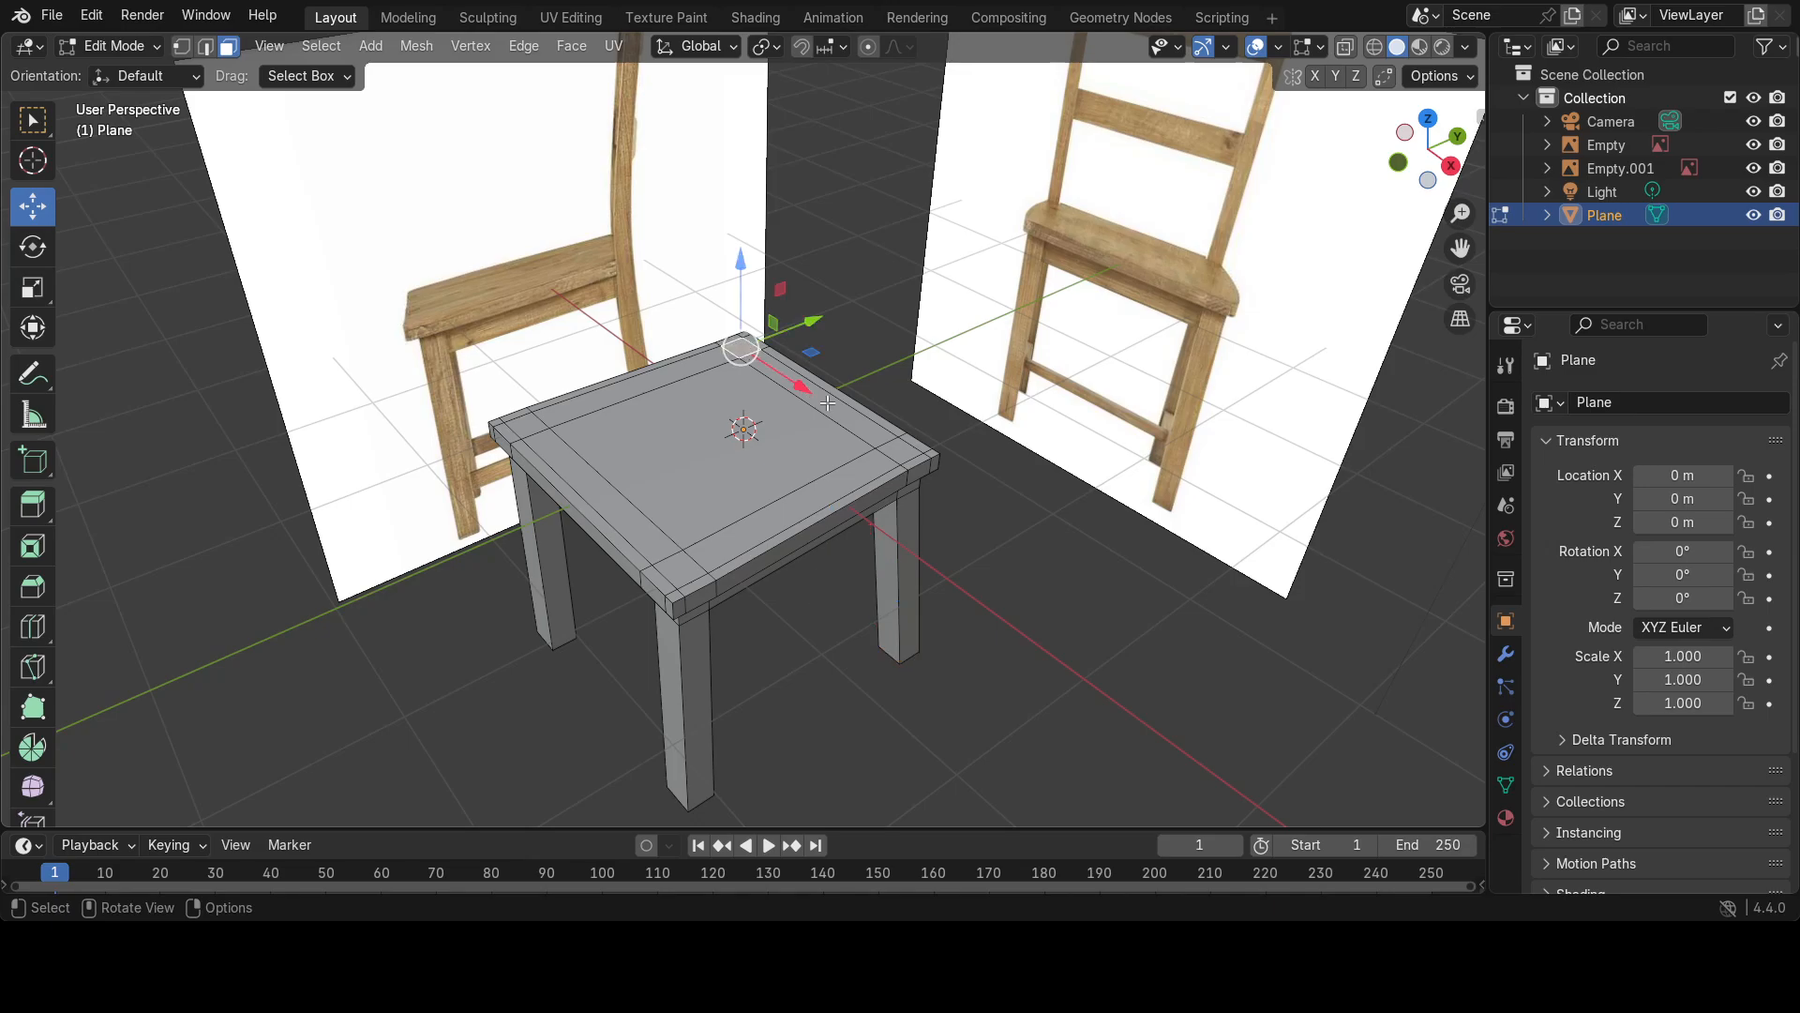
shift+click(900, 453)
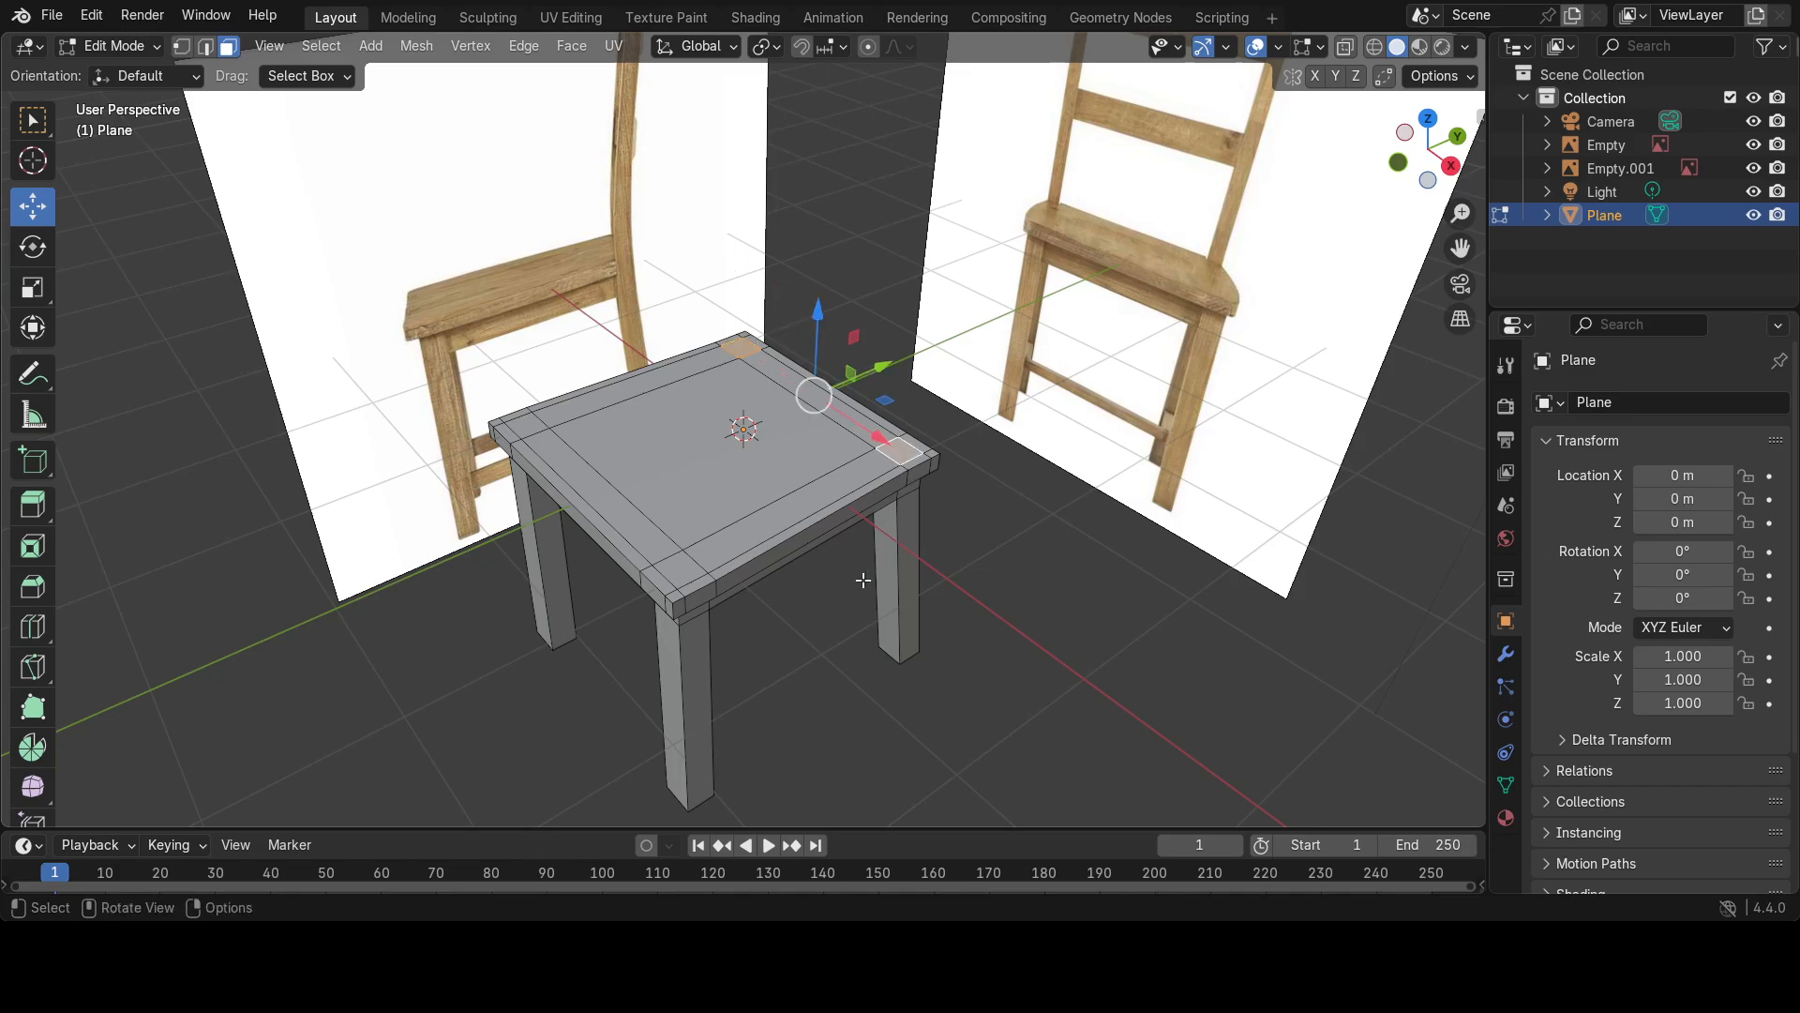
key(grave)
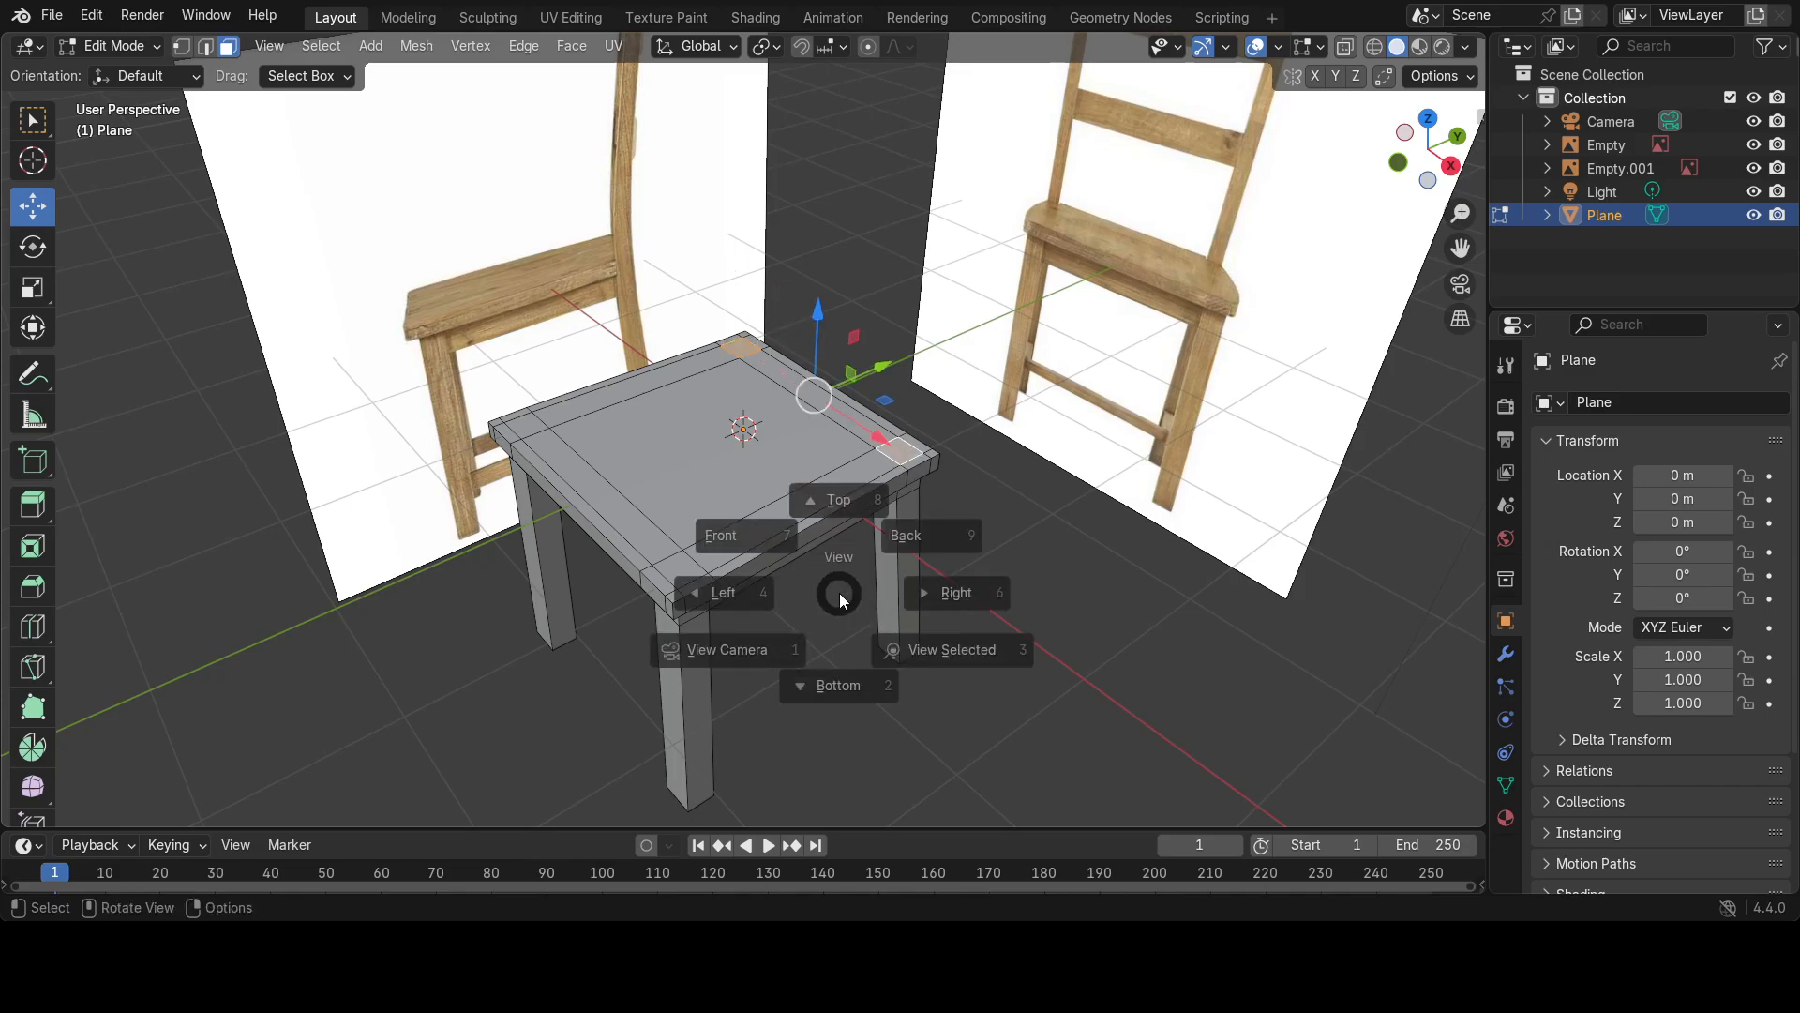
click(1005, 591)
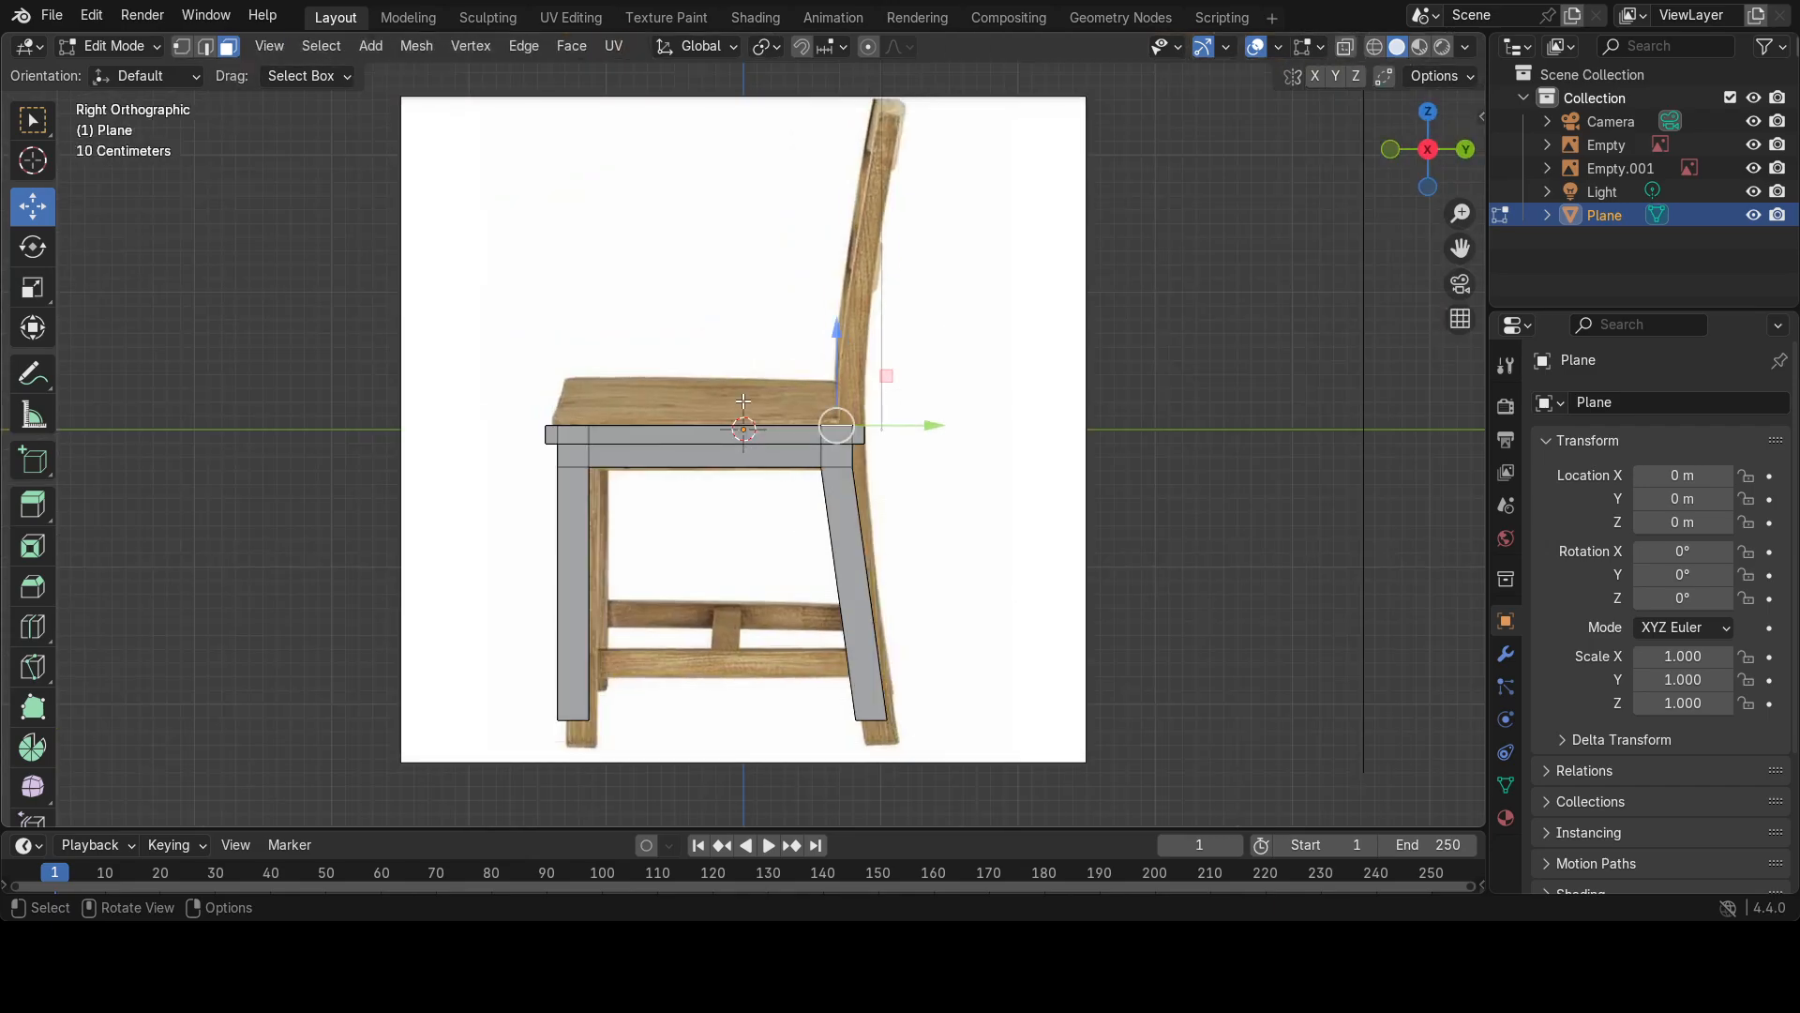
key(e)
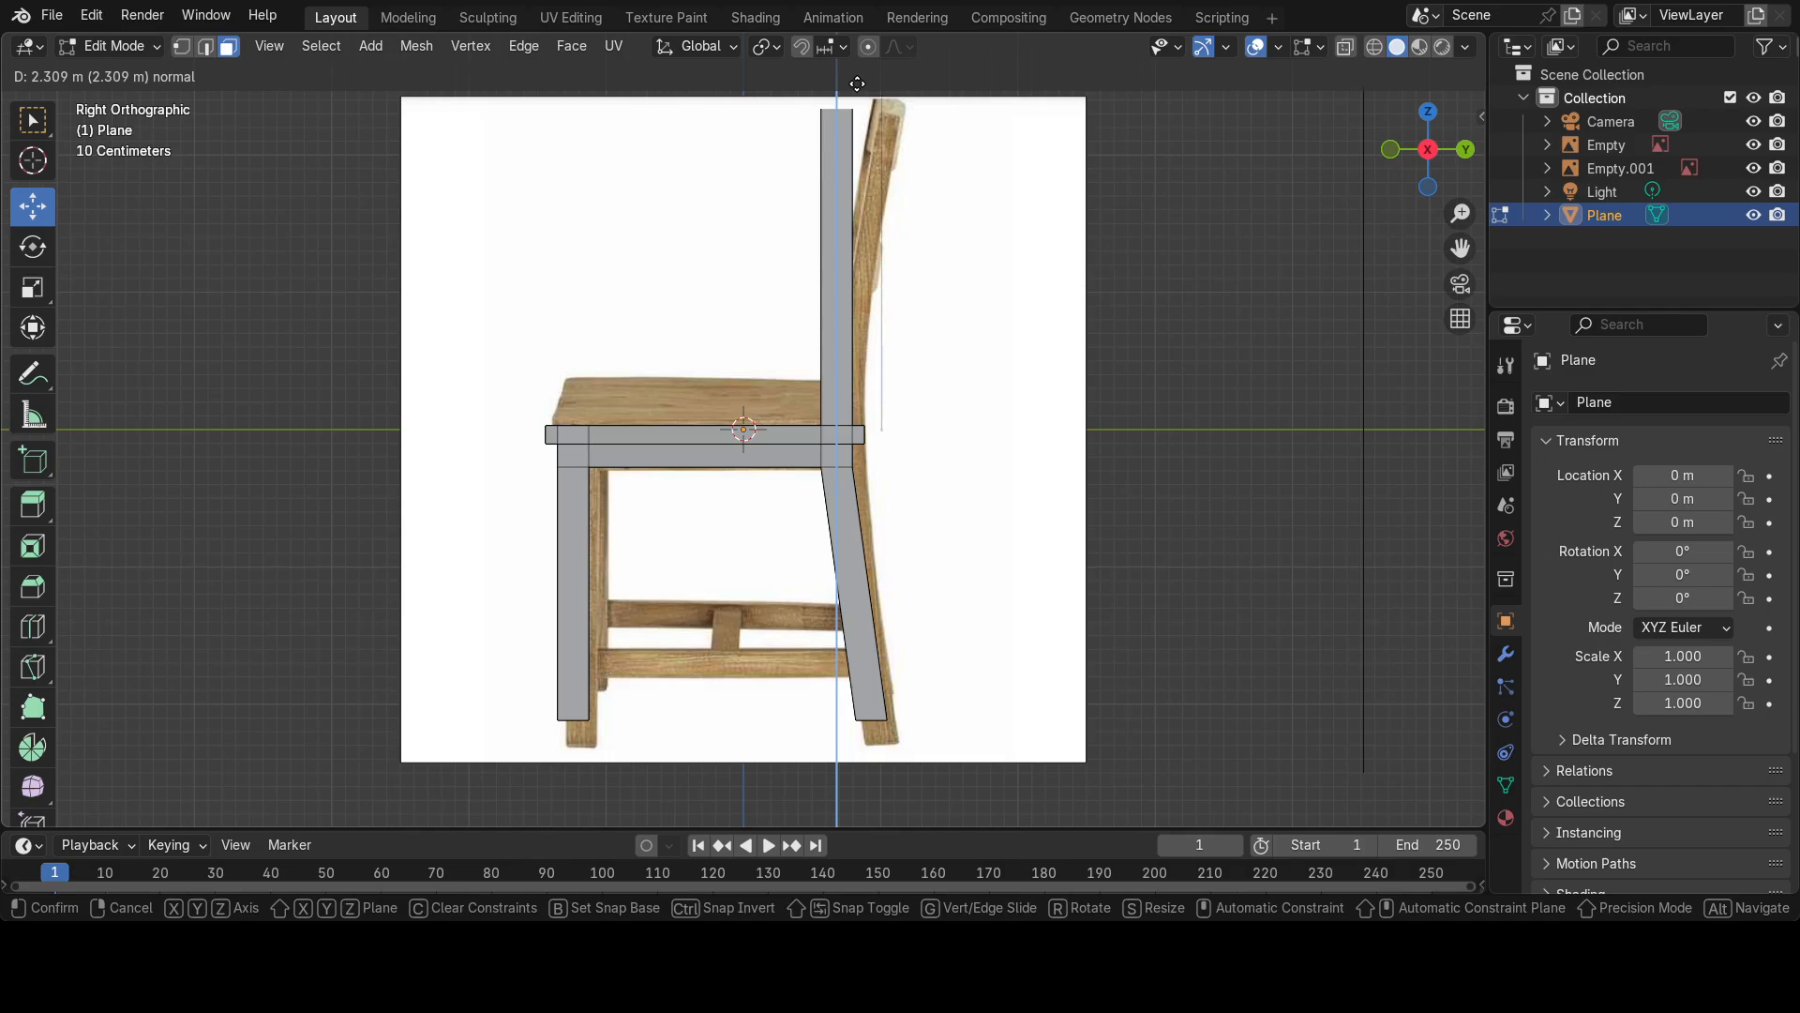
click(857, 84)
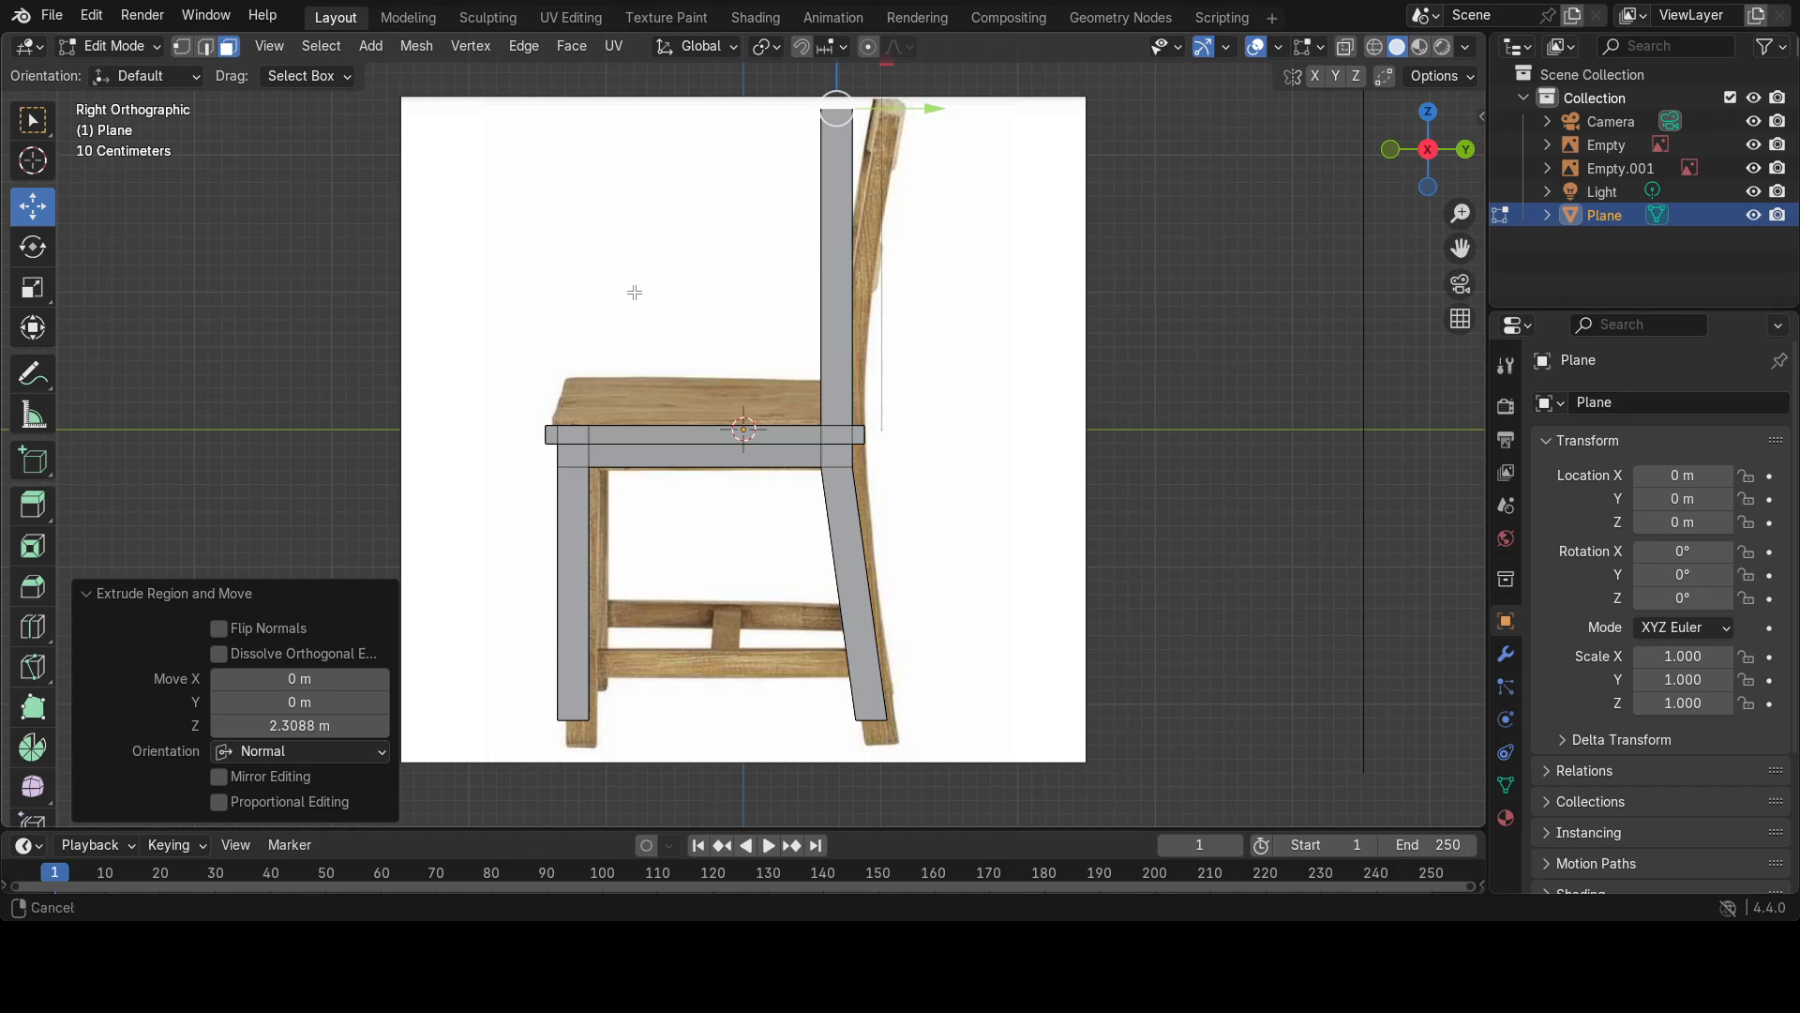
Slant the back posts by moving their top faces about 0.314 m along Y in wireframe, and return to solid shading.
shift+middle_drag(635, 292, 641, 393)
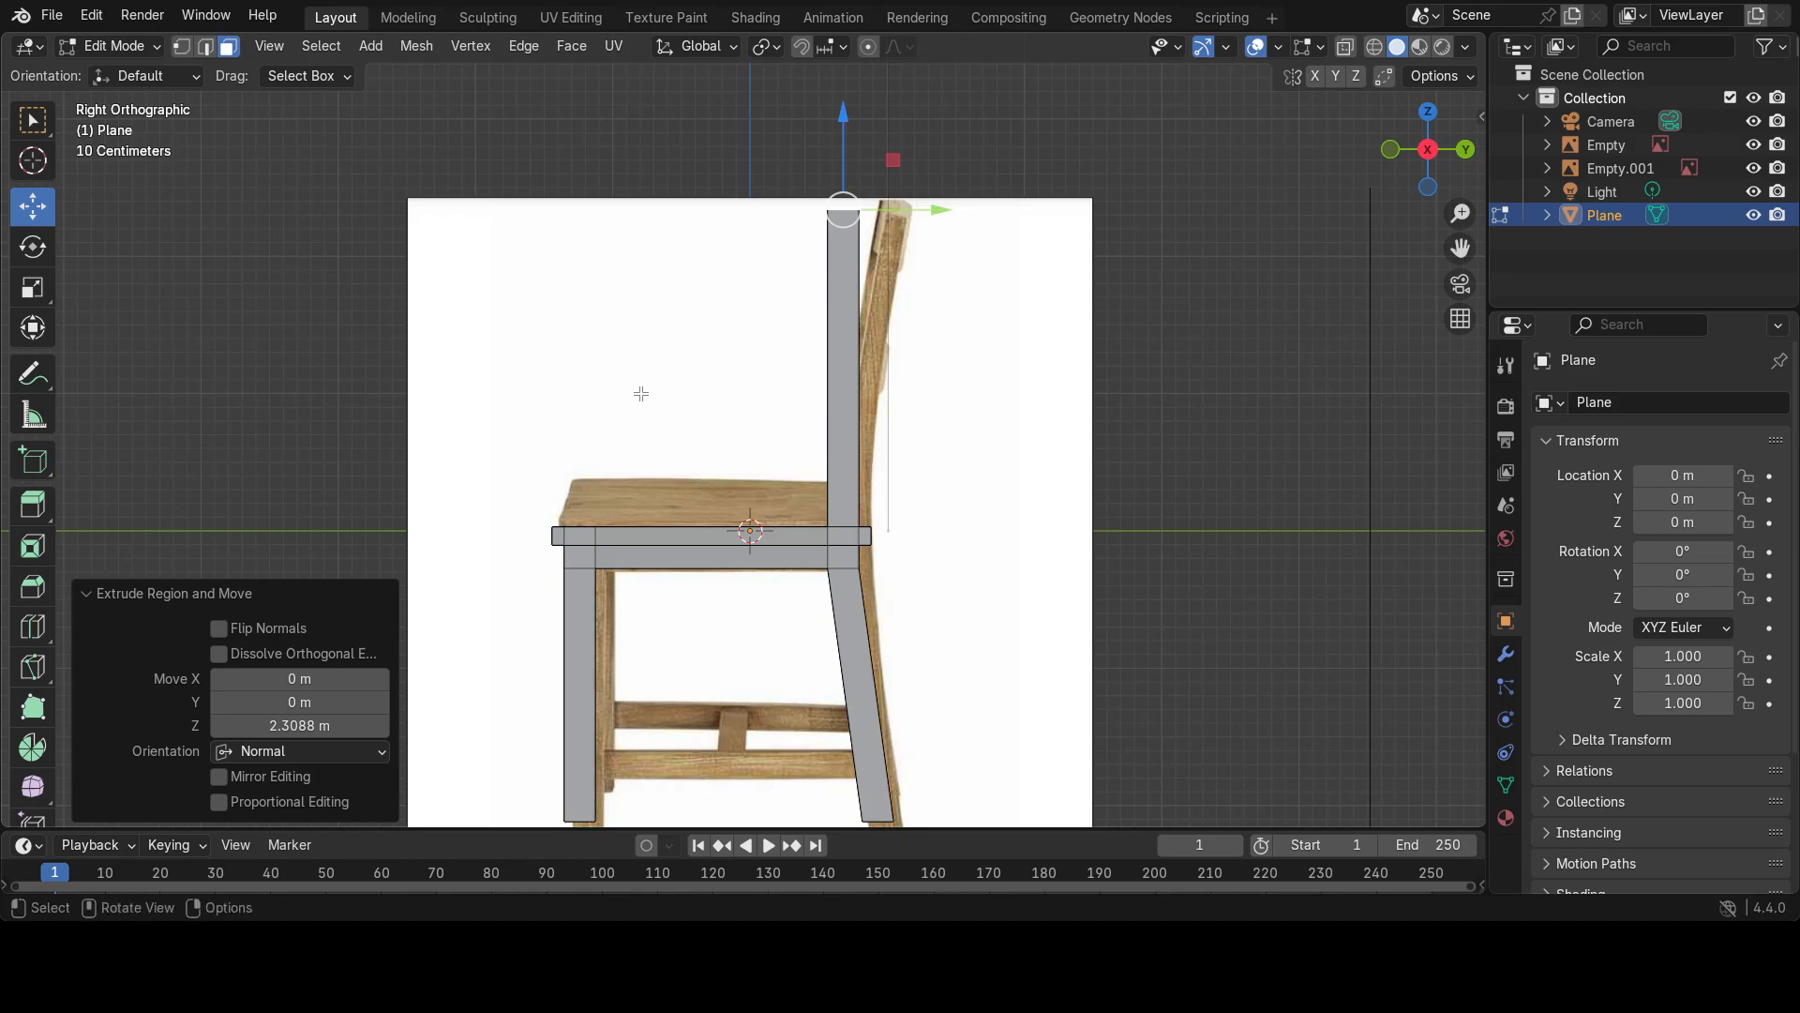
key(z)
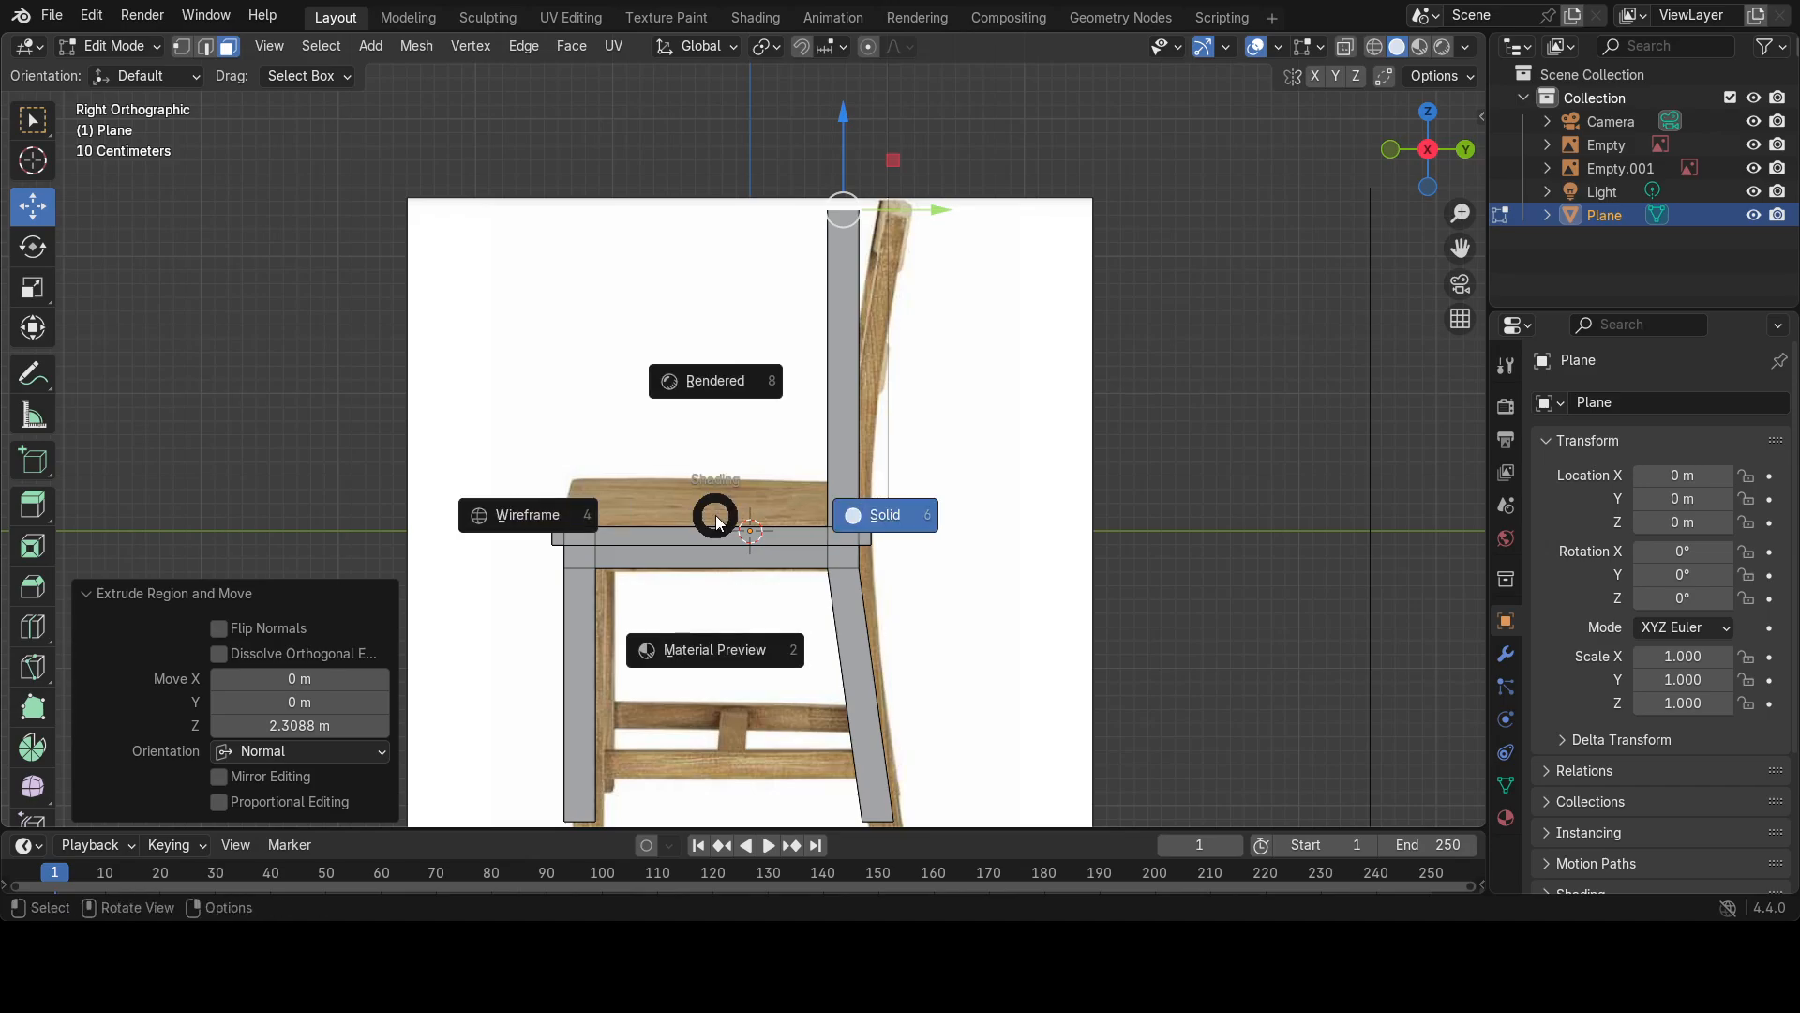
click(549, 515)
drag(782, 166, 919, 268)
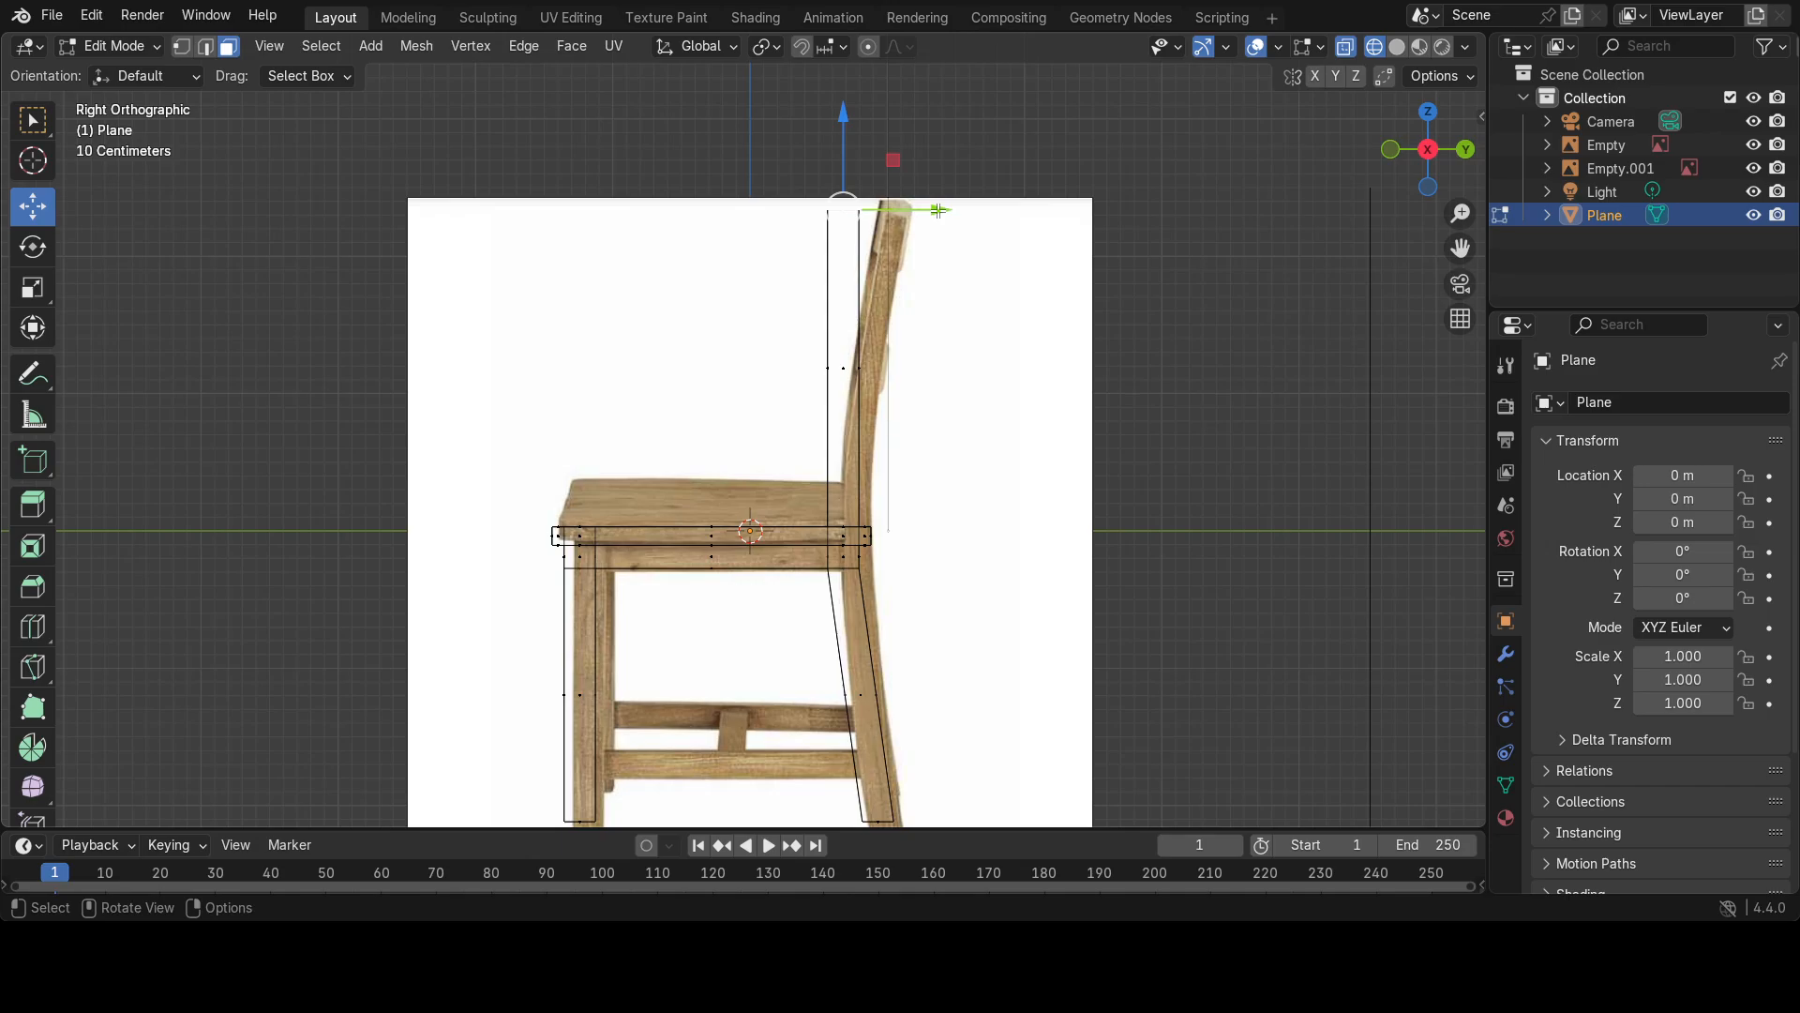
drag(940, 210, 983, 204)
scroll(713, 656, down, 1)
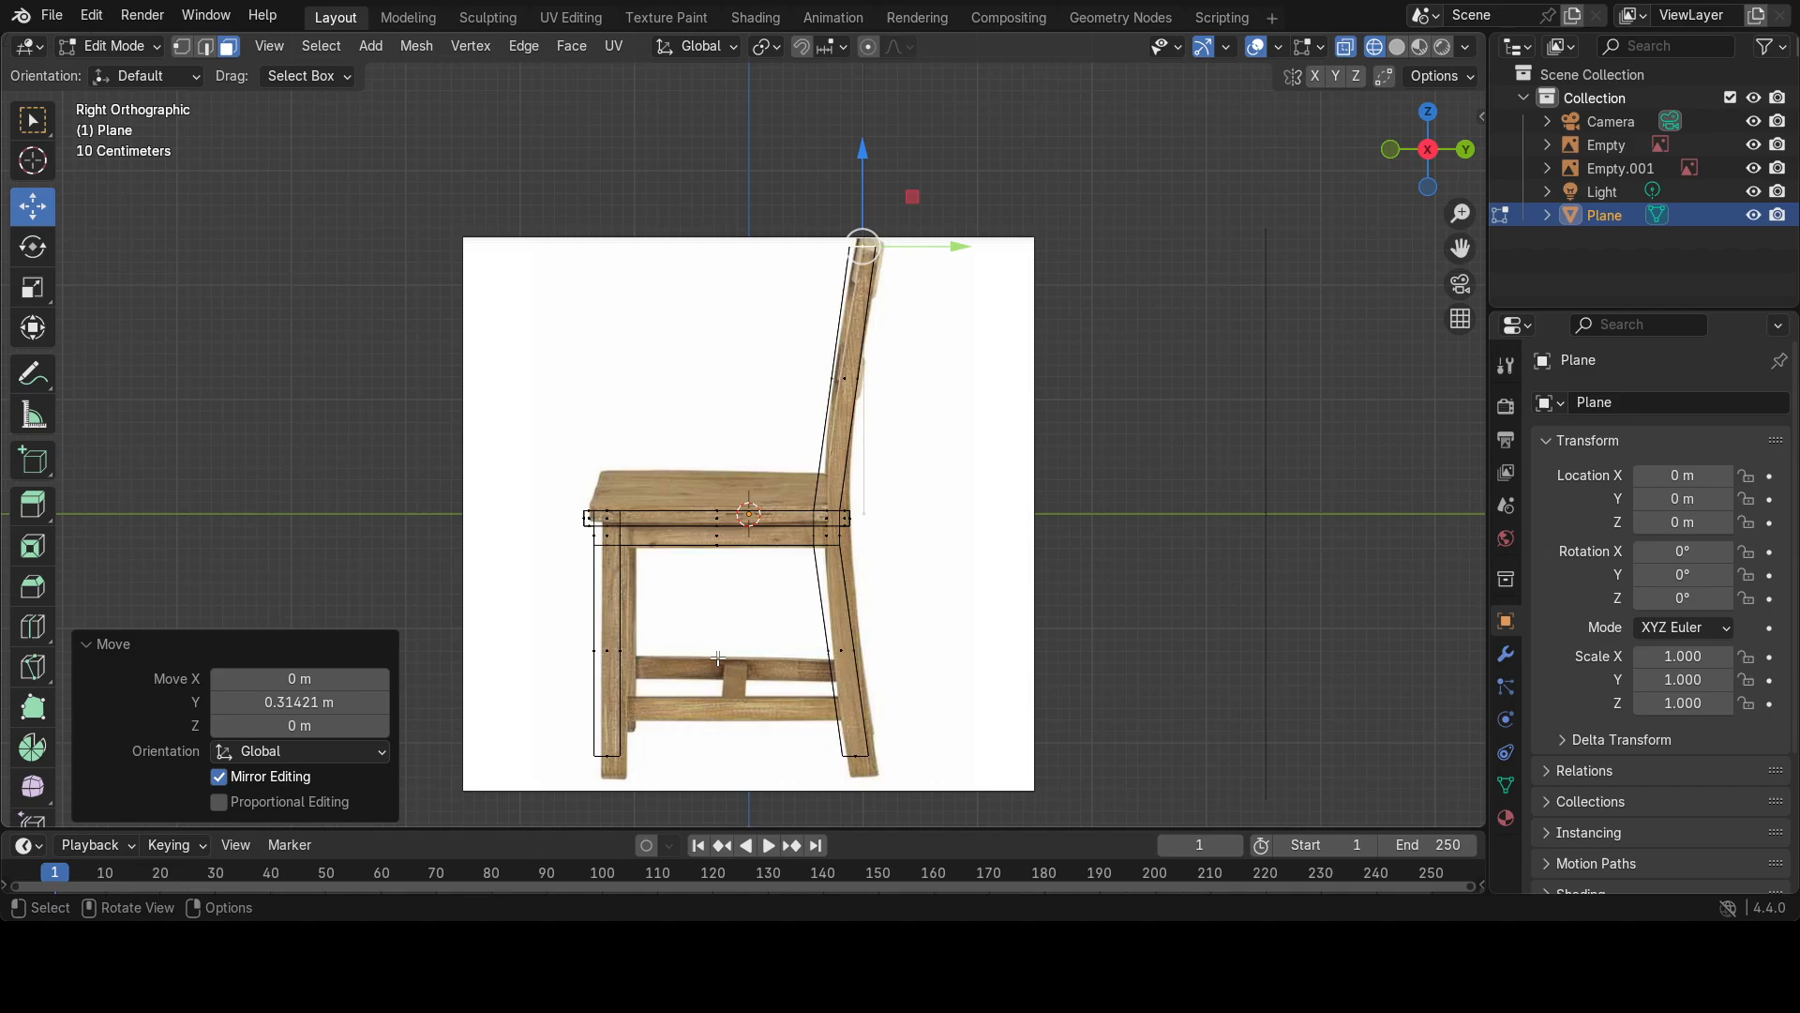
scroll(718, 658, up, 1)
middle_drag(655, 614, 788, 548)
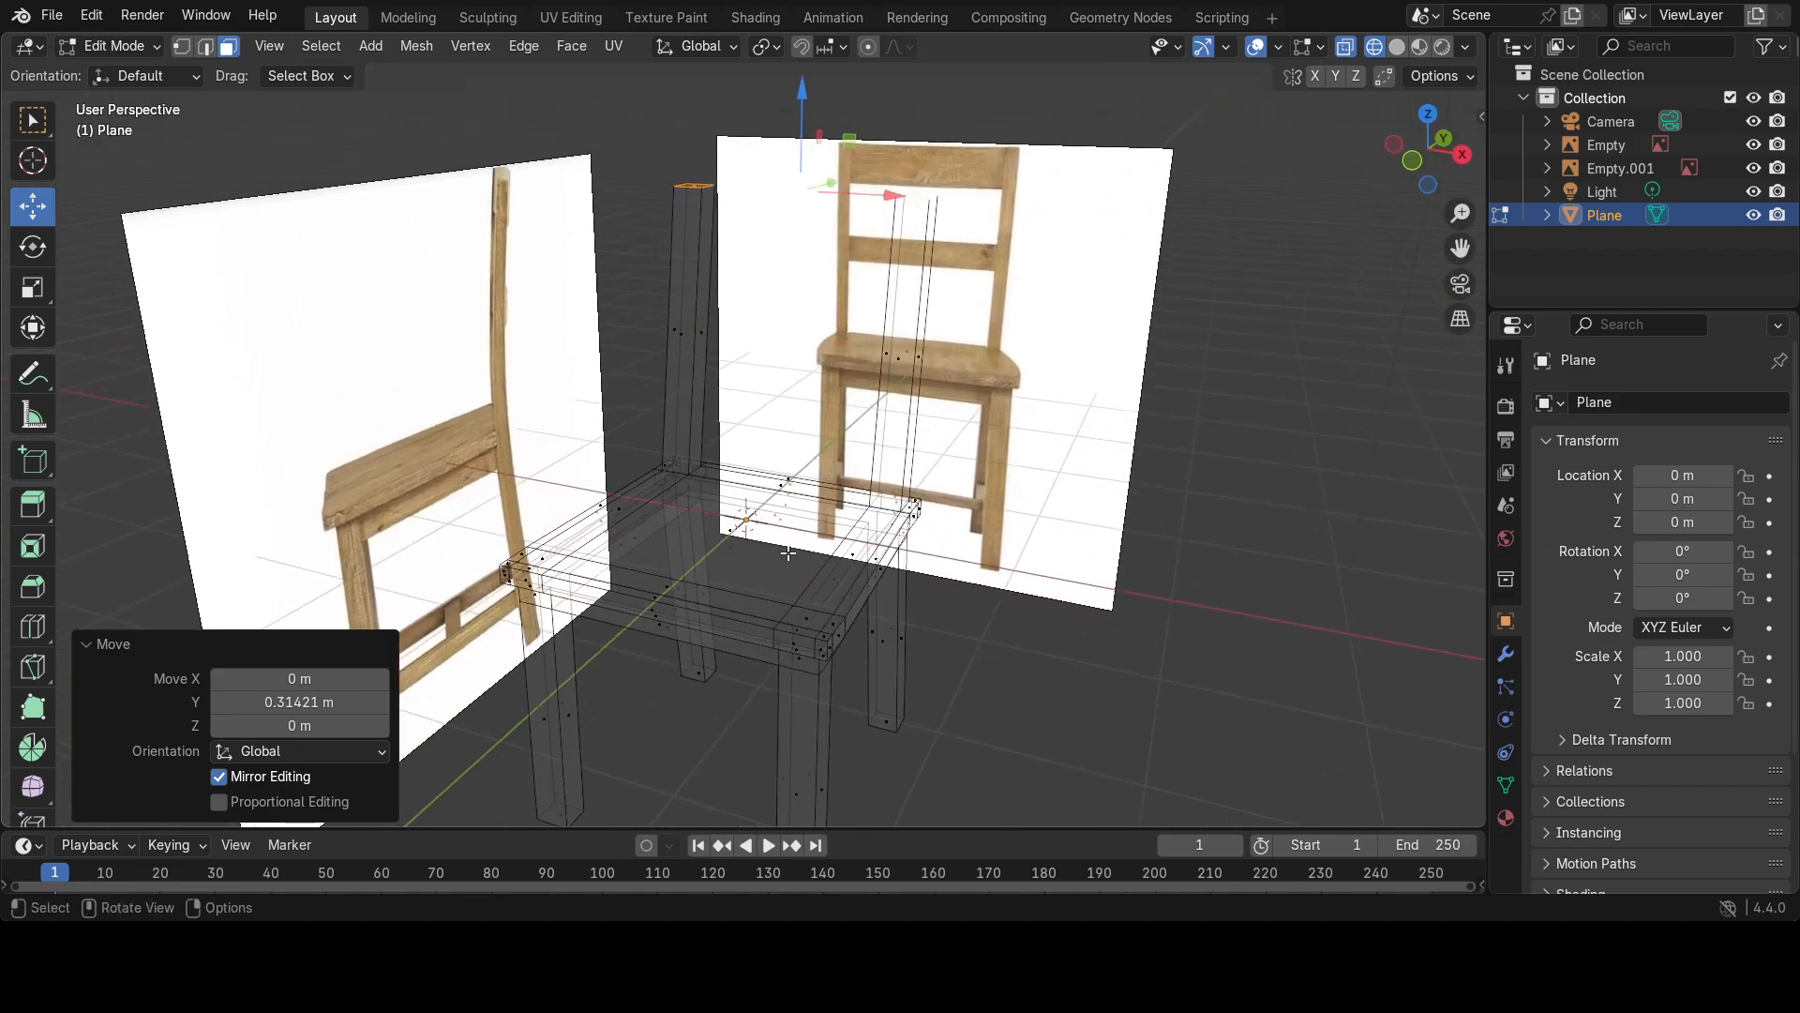
right_click(787, 553)
click(731, 548)
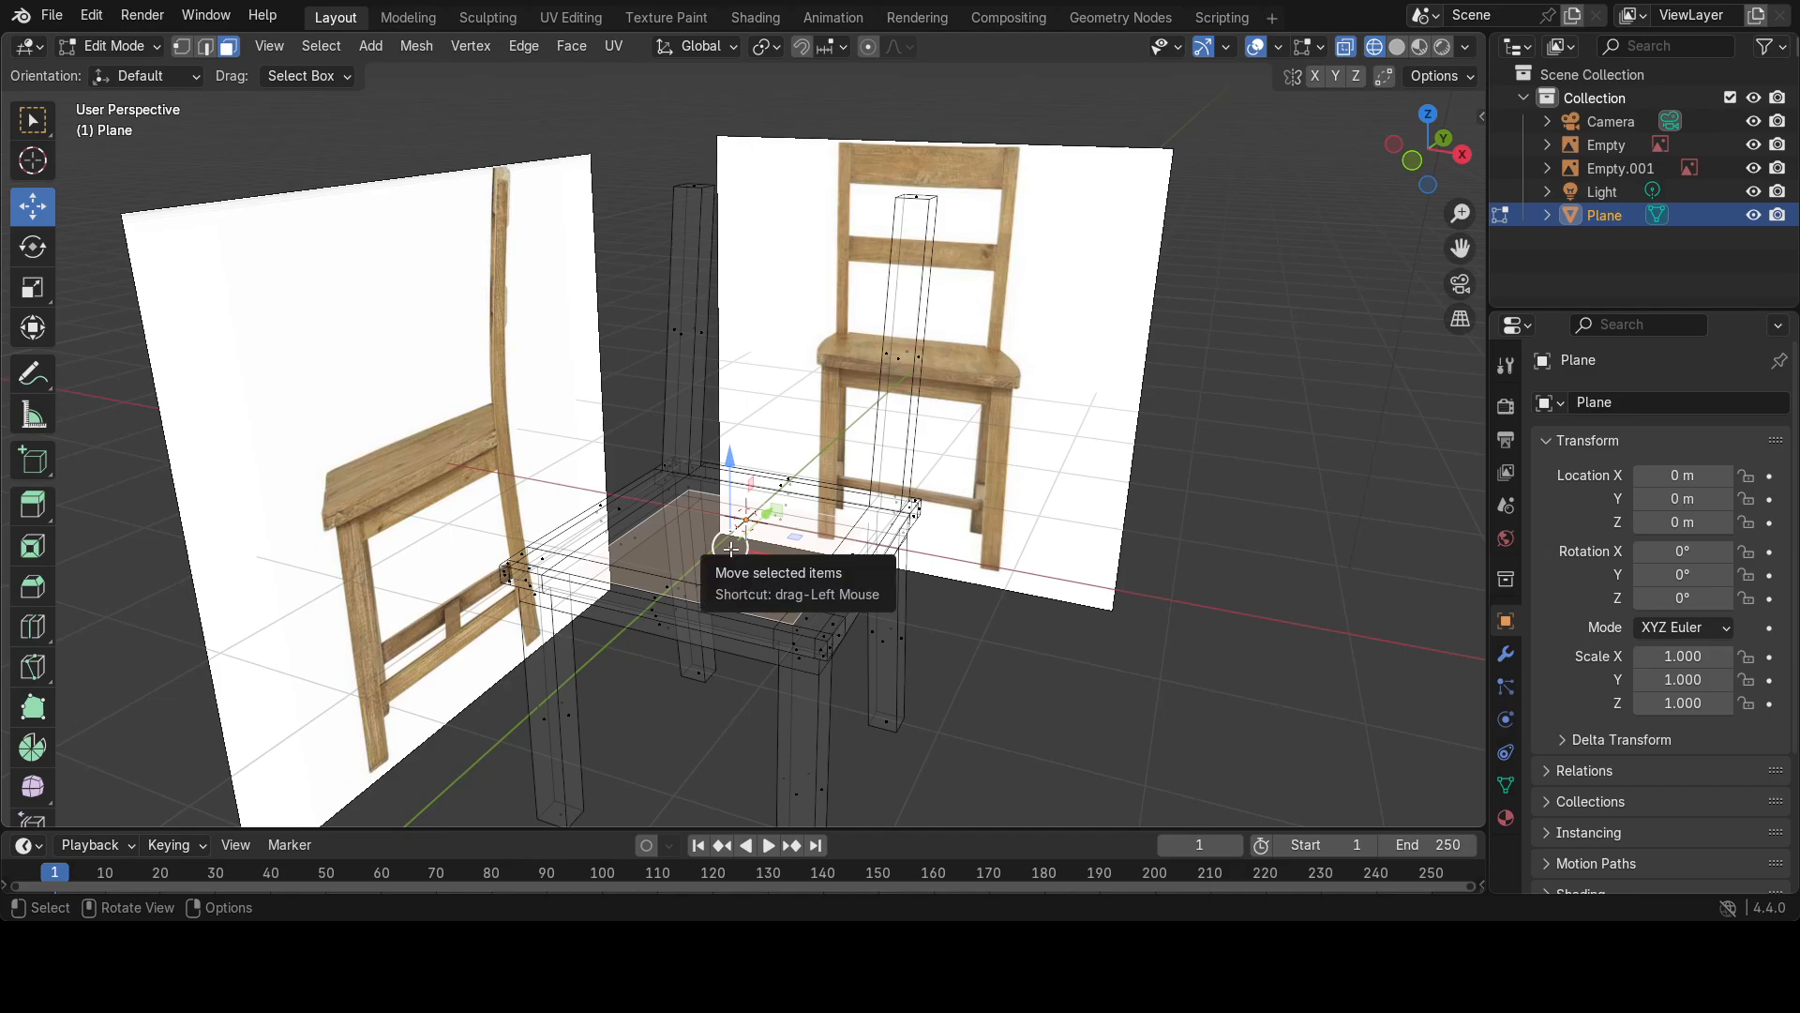
click(904, 619)
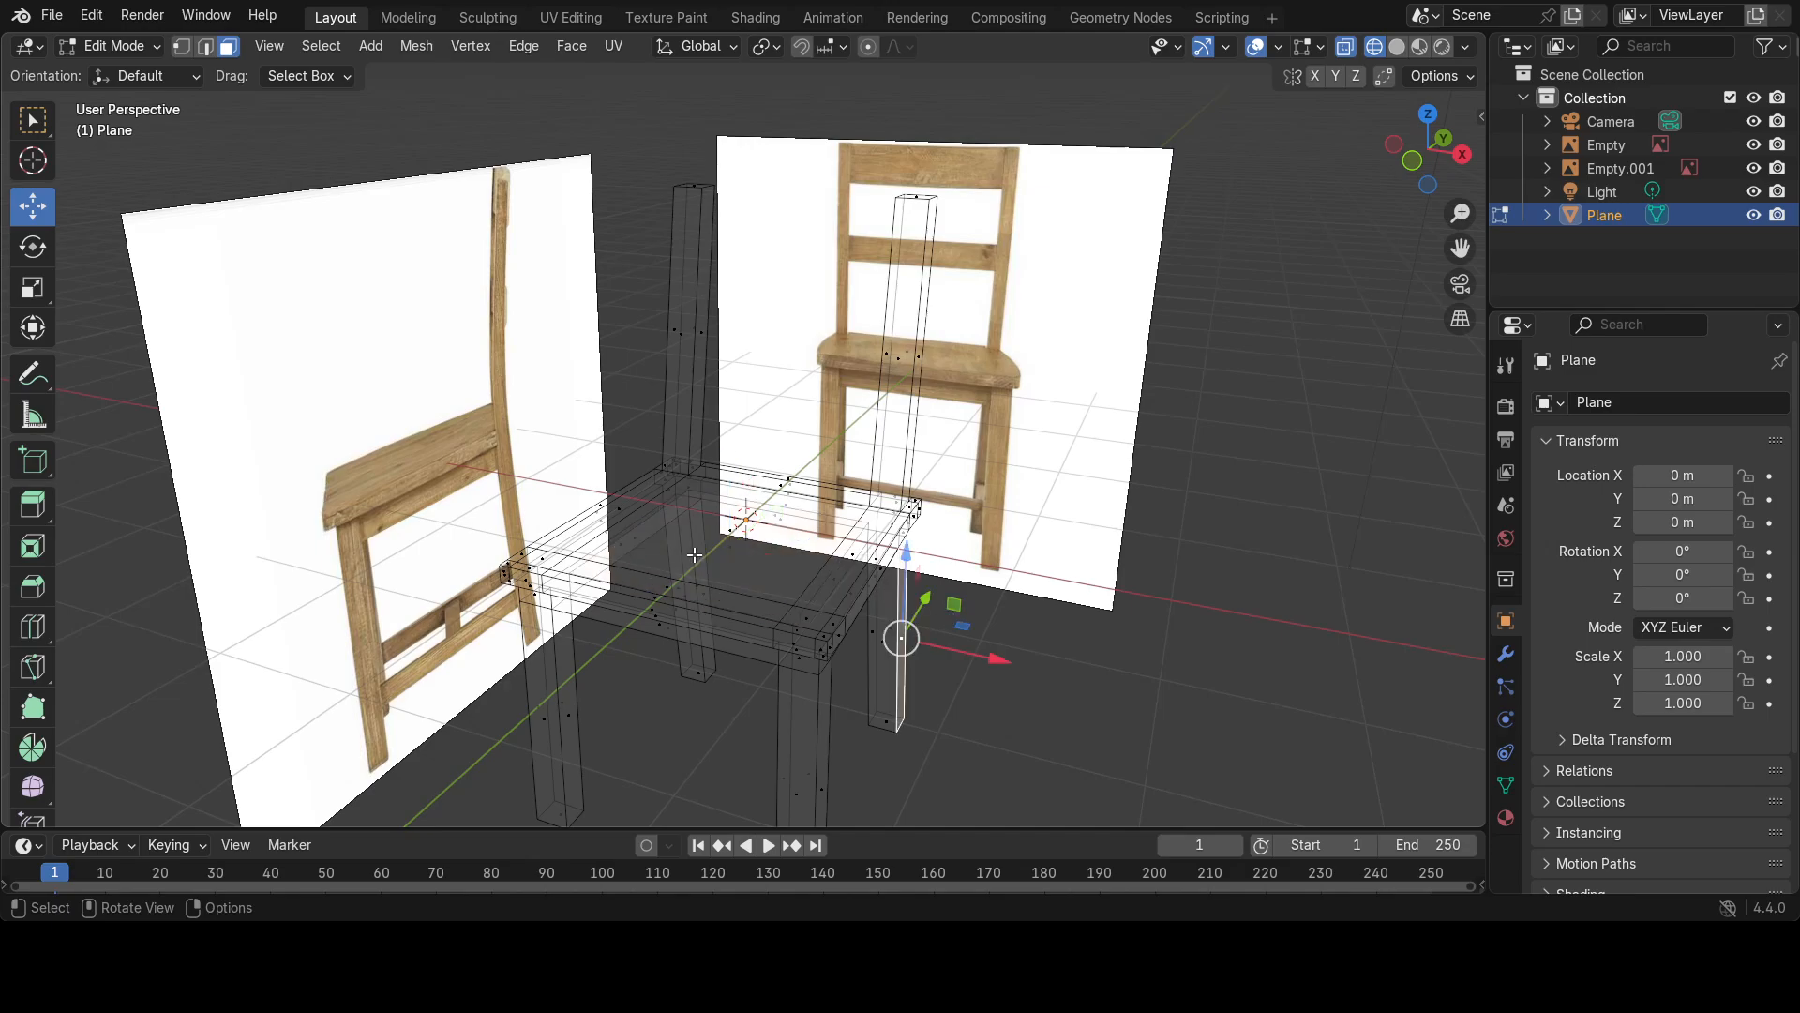
key(z)
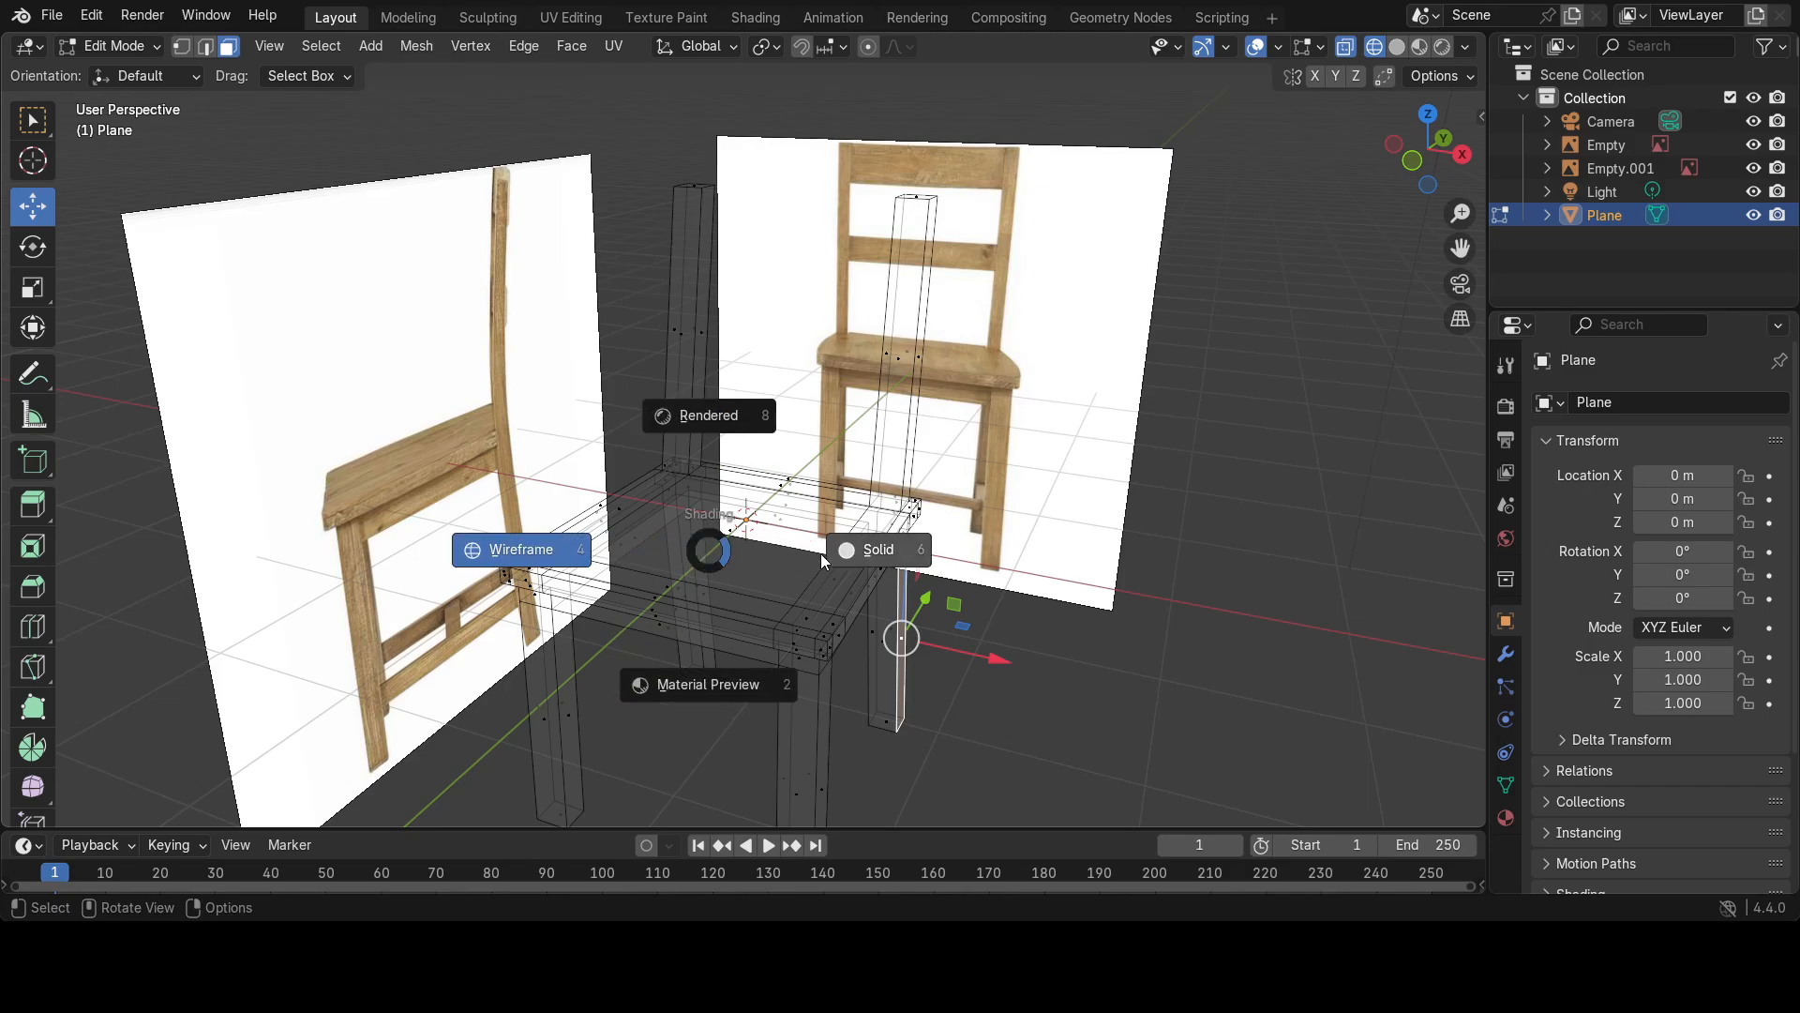
click(896, 542)
Switch to edge selection and add one loop cut at mid-height around the back post on the +X side.
middle_drag(990, 554, 940, 461)
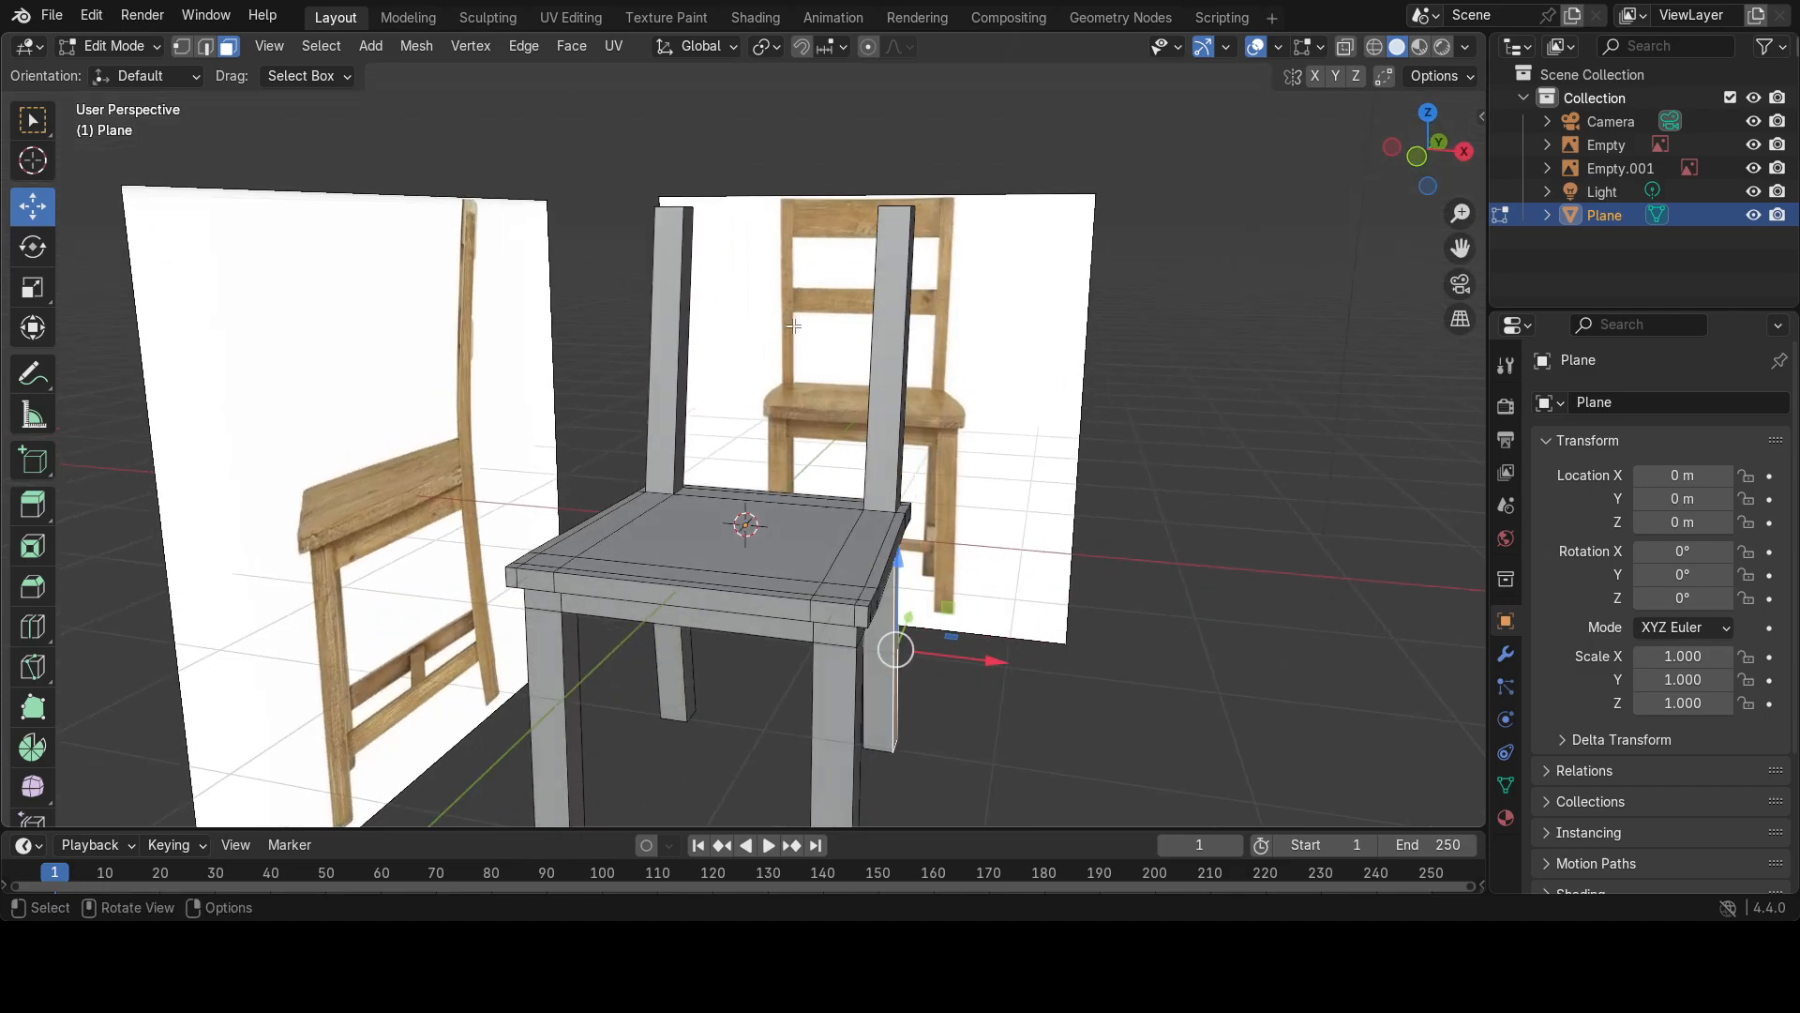
middle_drag(822, 305, 964, 352)
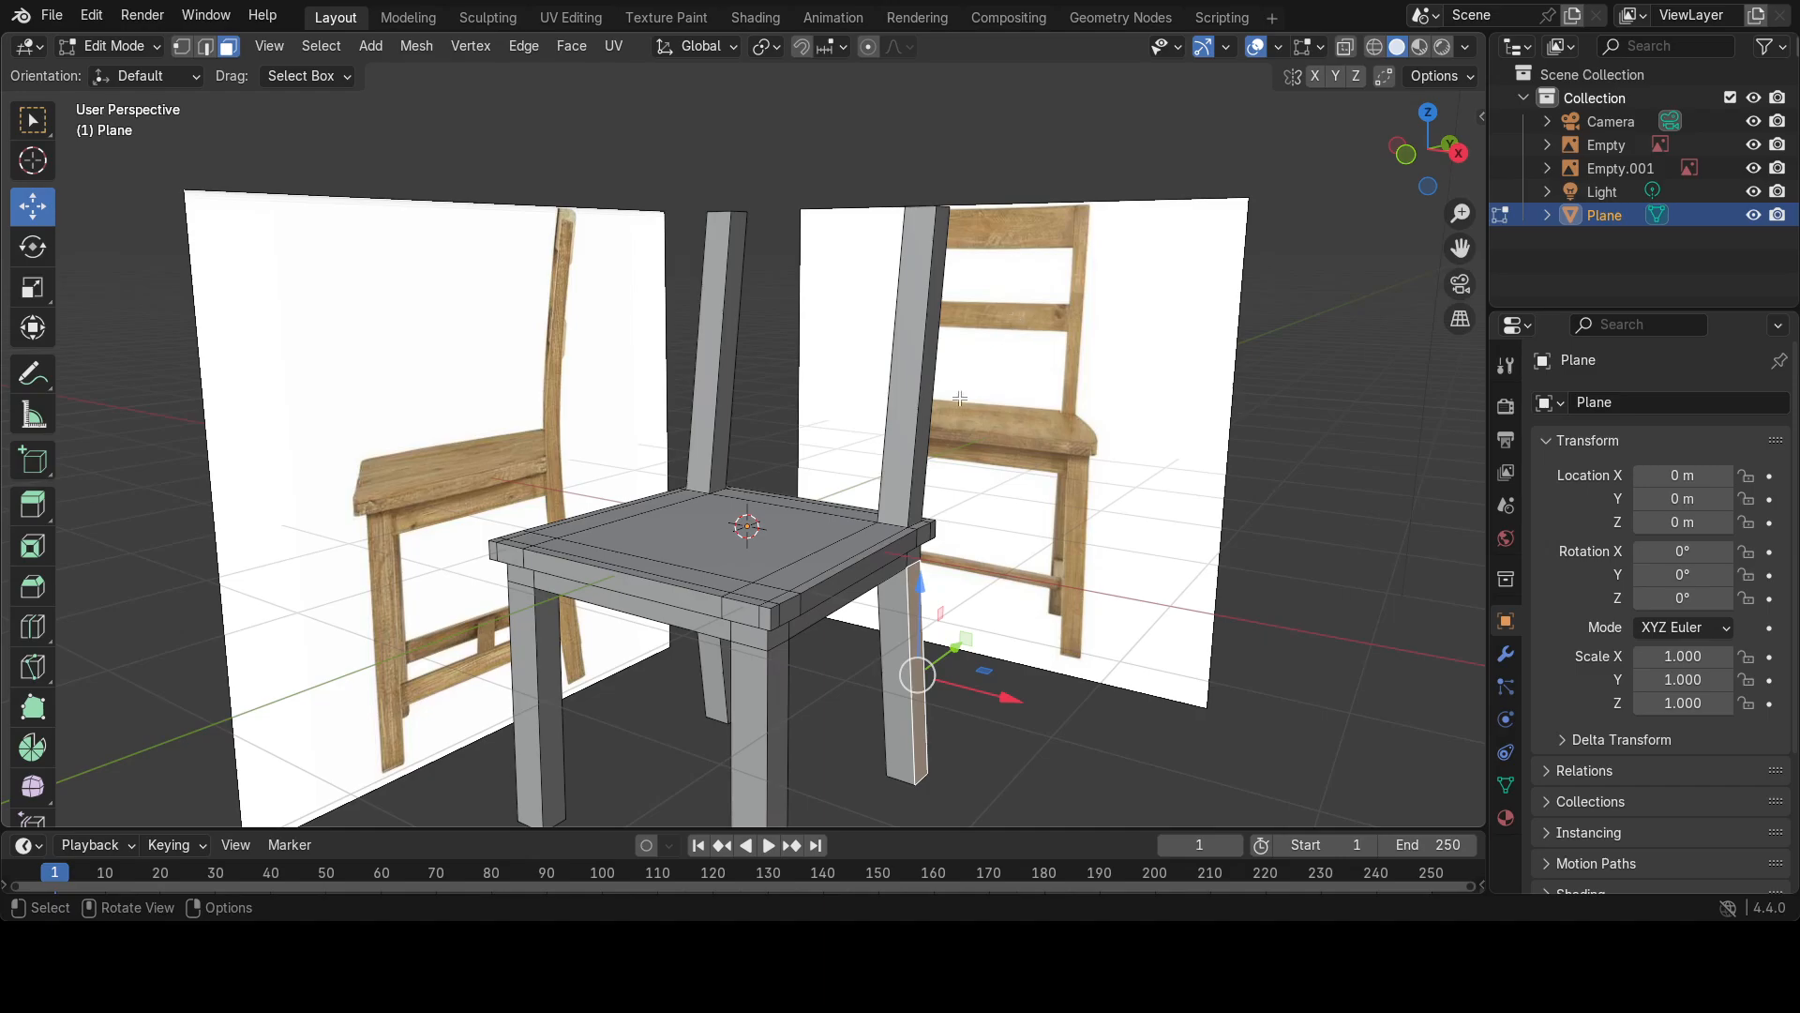
middle_drag(809, 378, 635, 389)
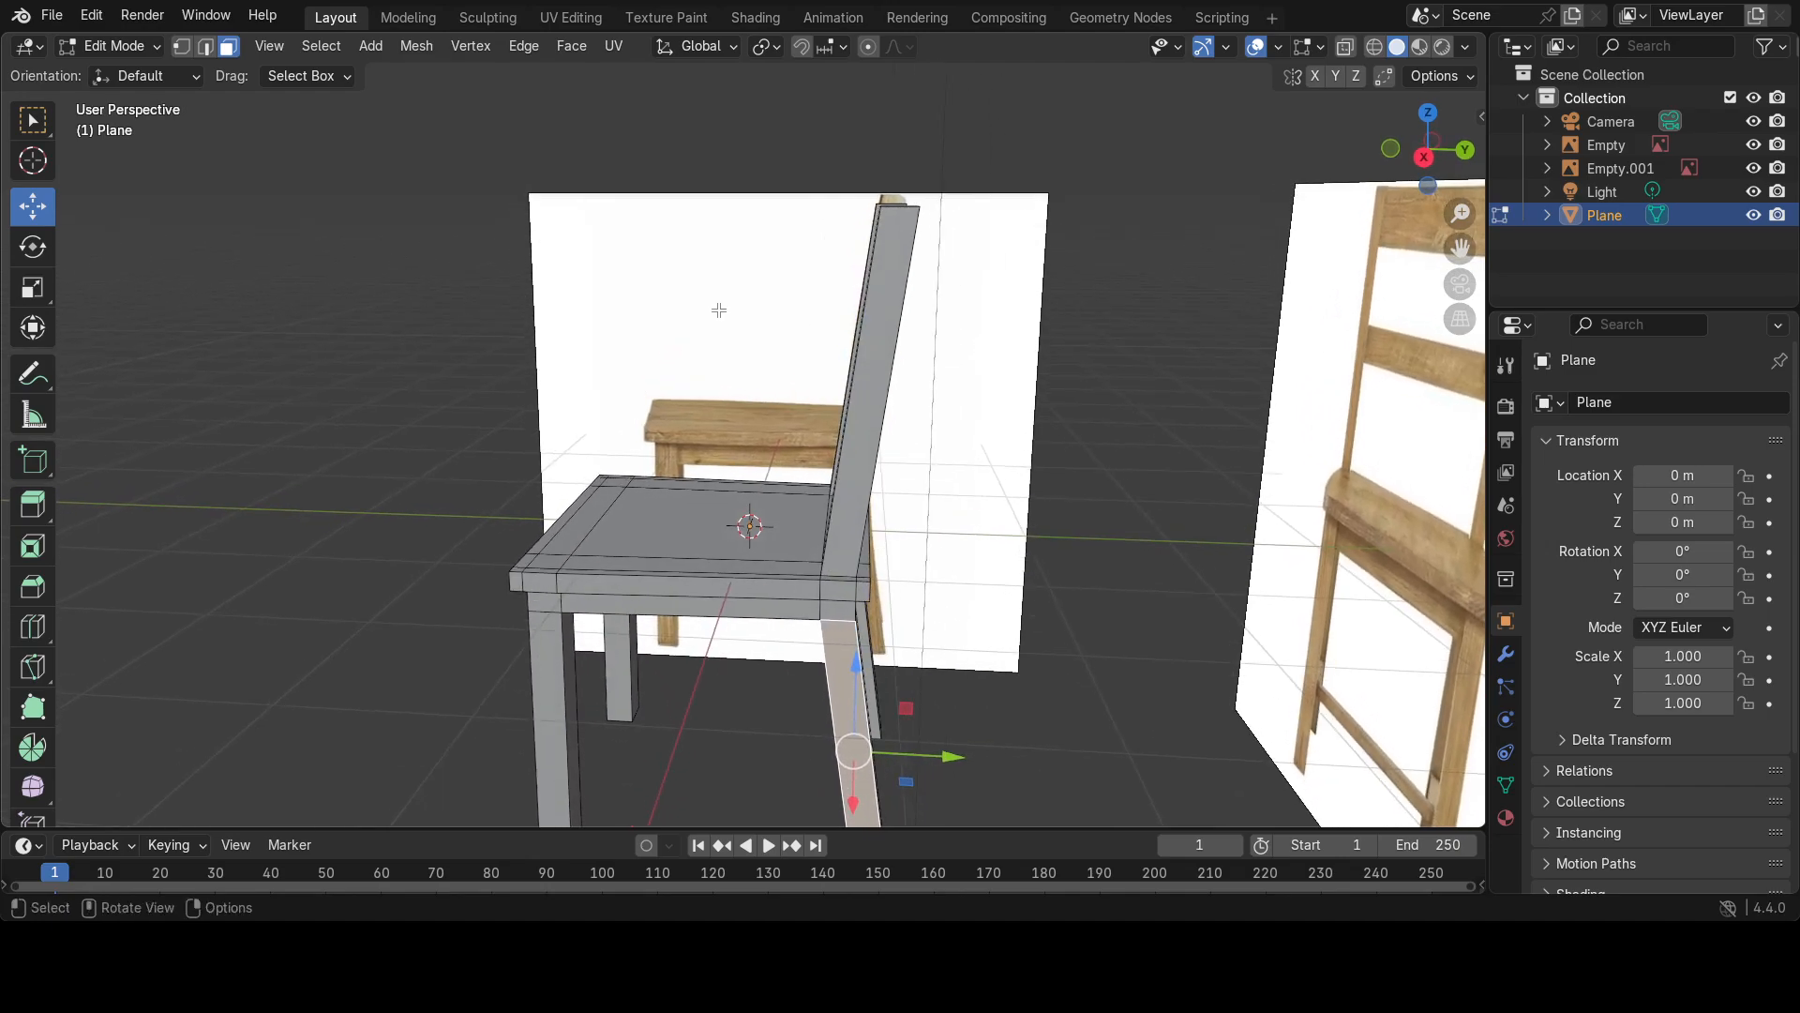
middle_drag(779, 399, 829, 427)
middle_drag(738, 474, 883, 464)
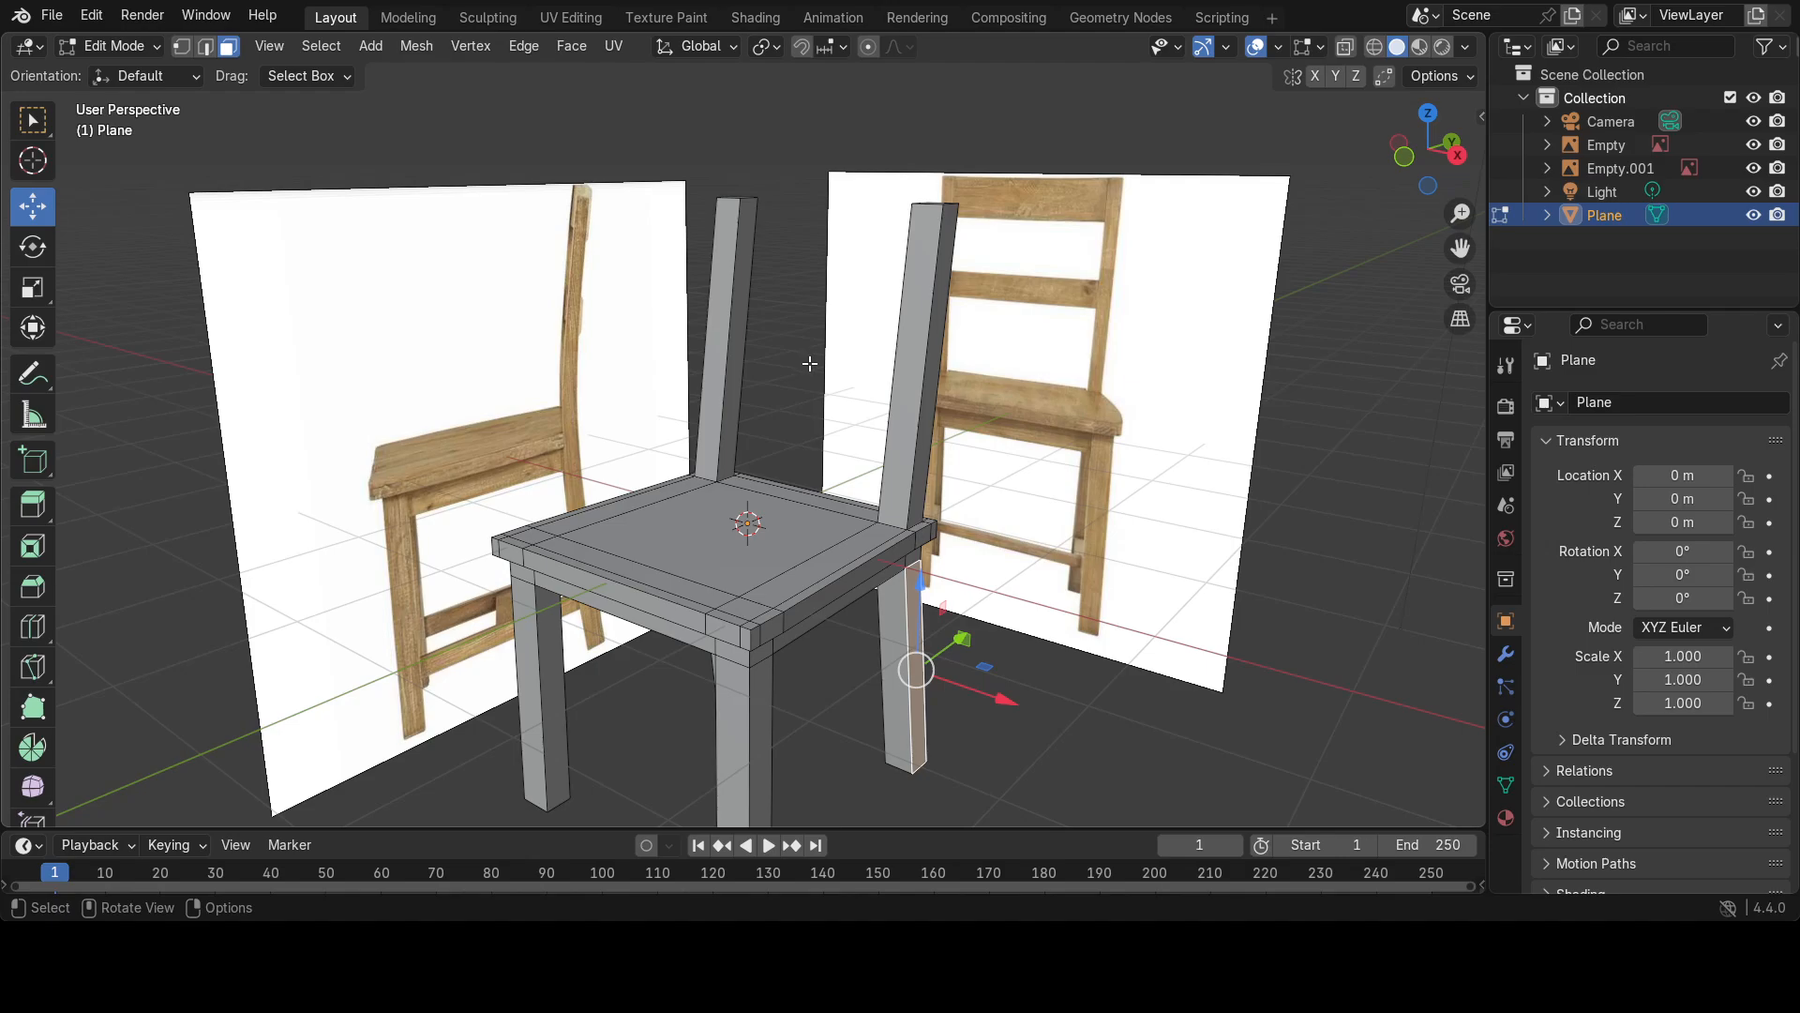
key(2)
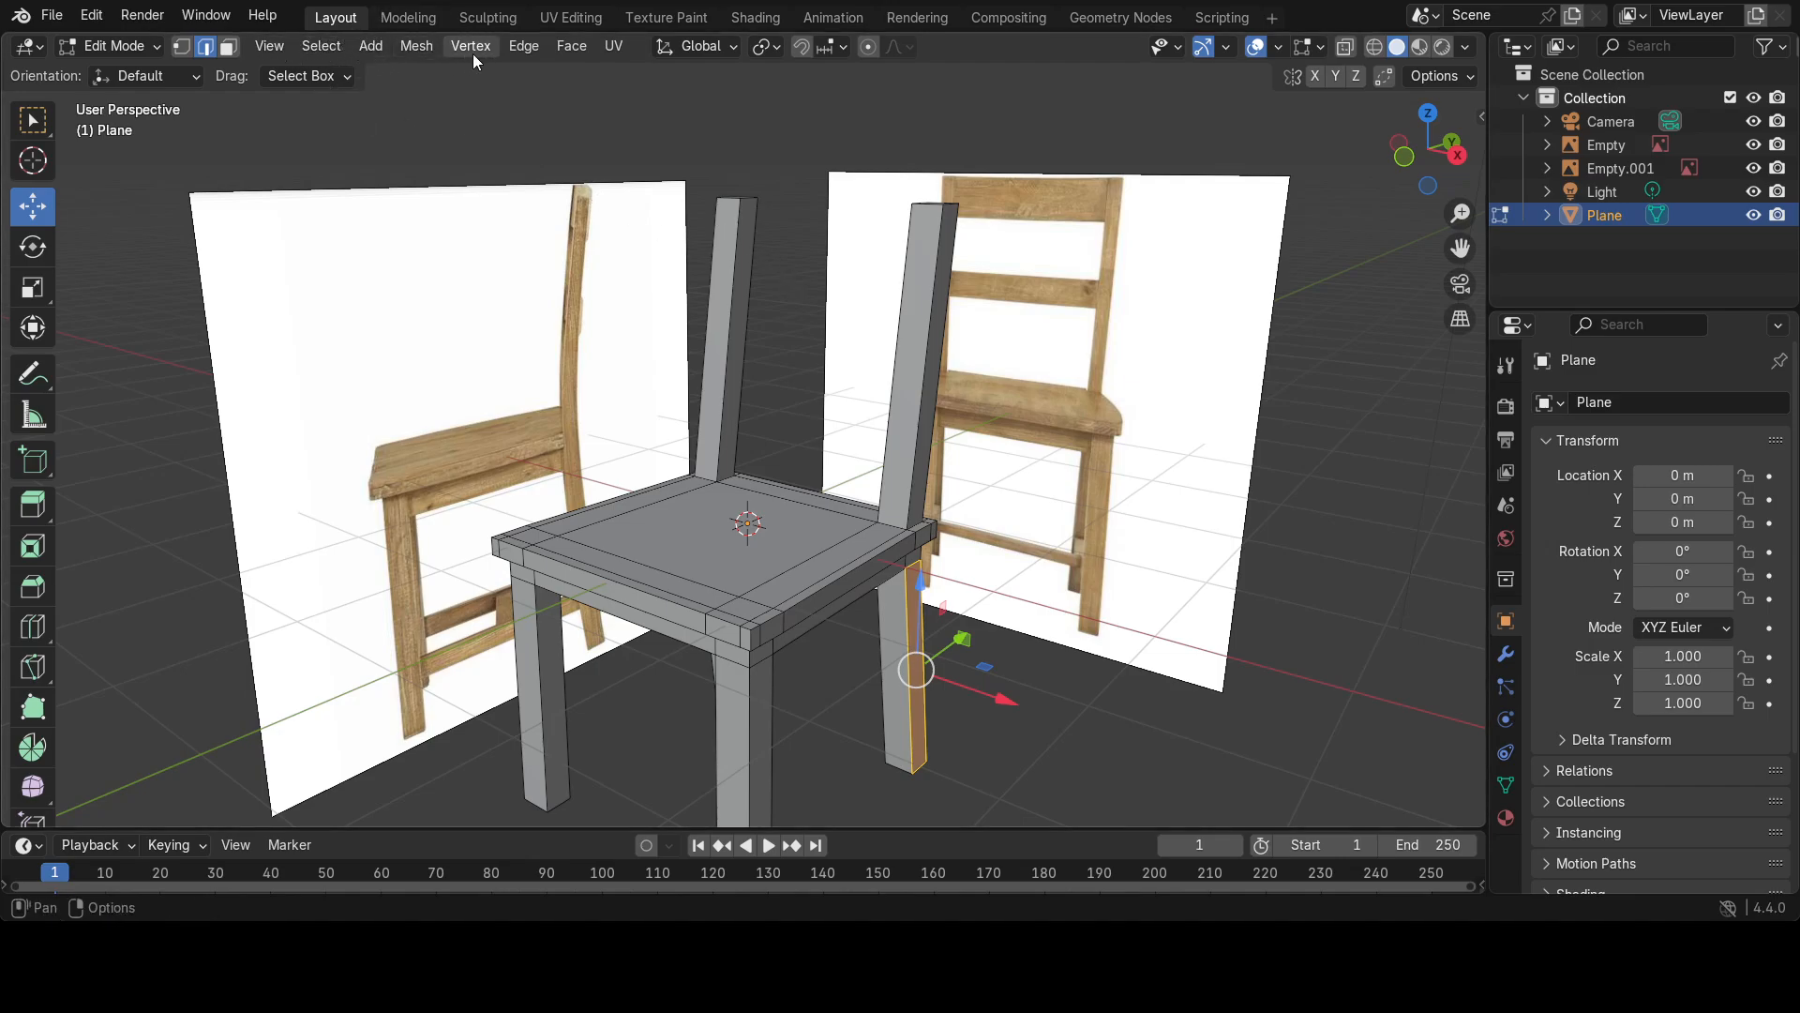
click(525, 47)
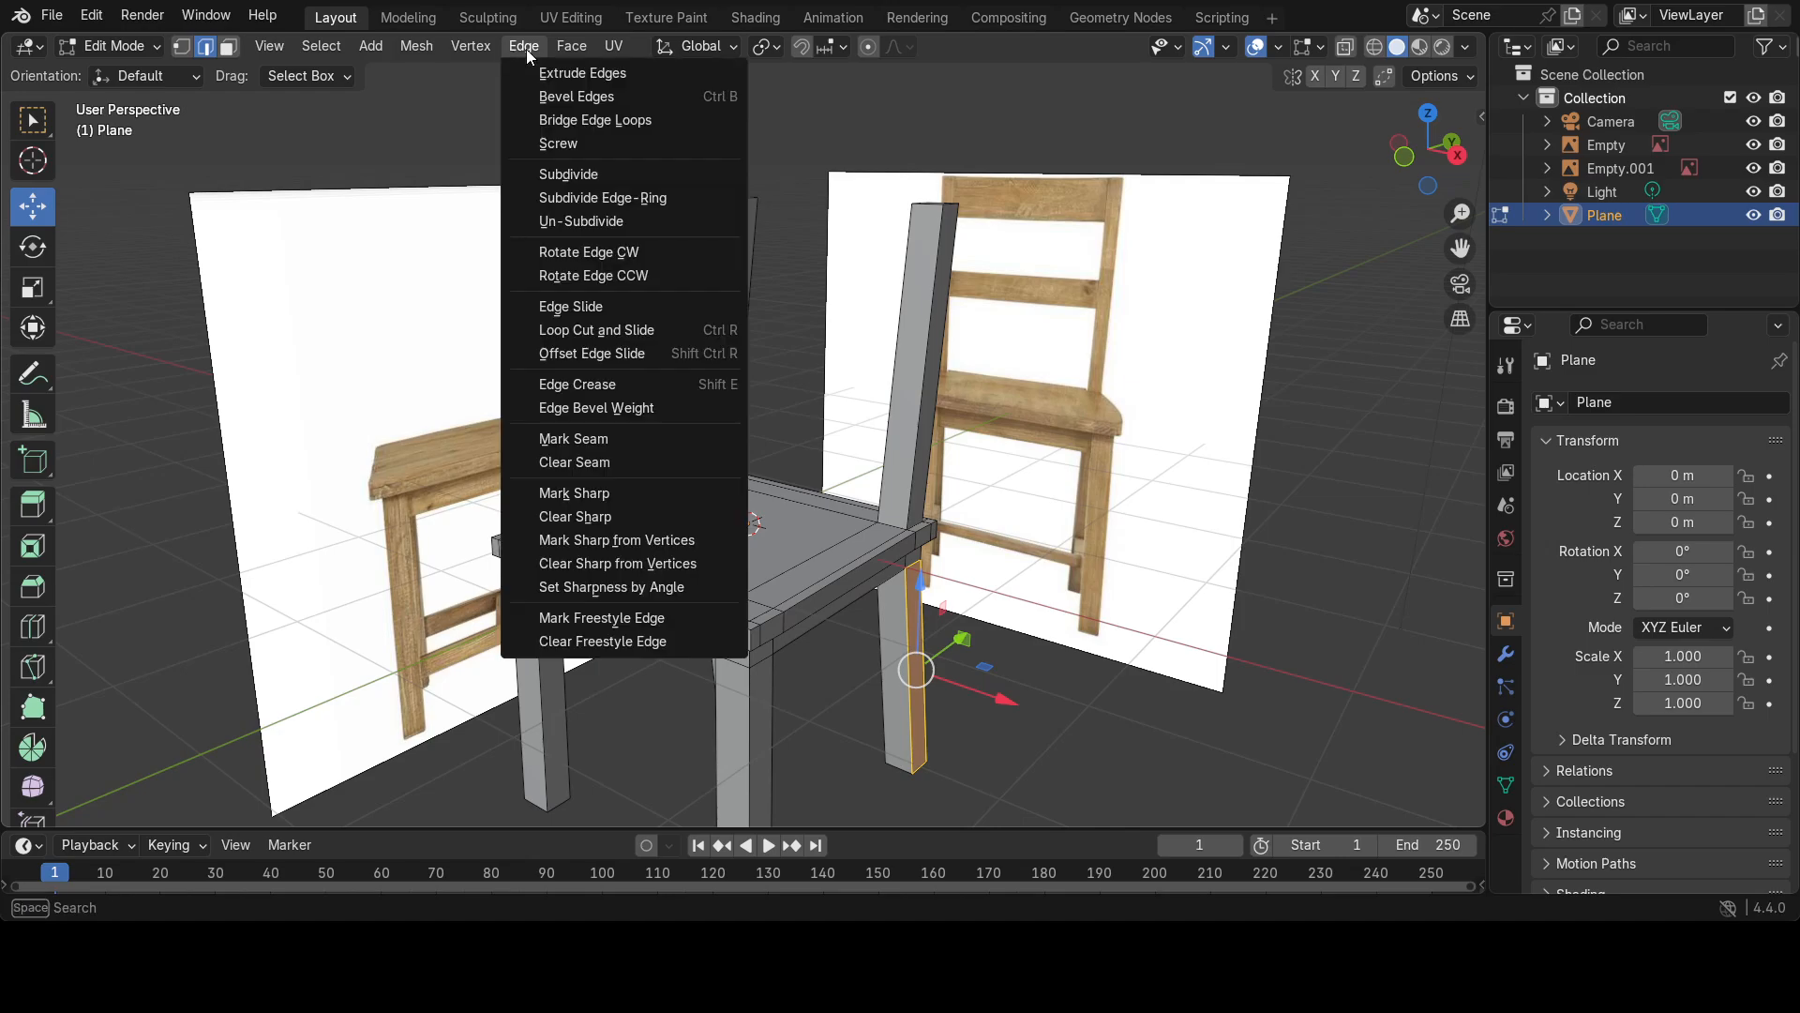
click(590, 336)
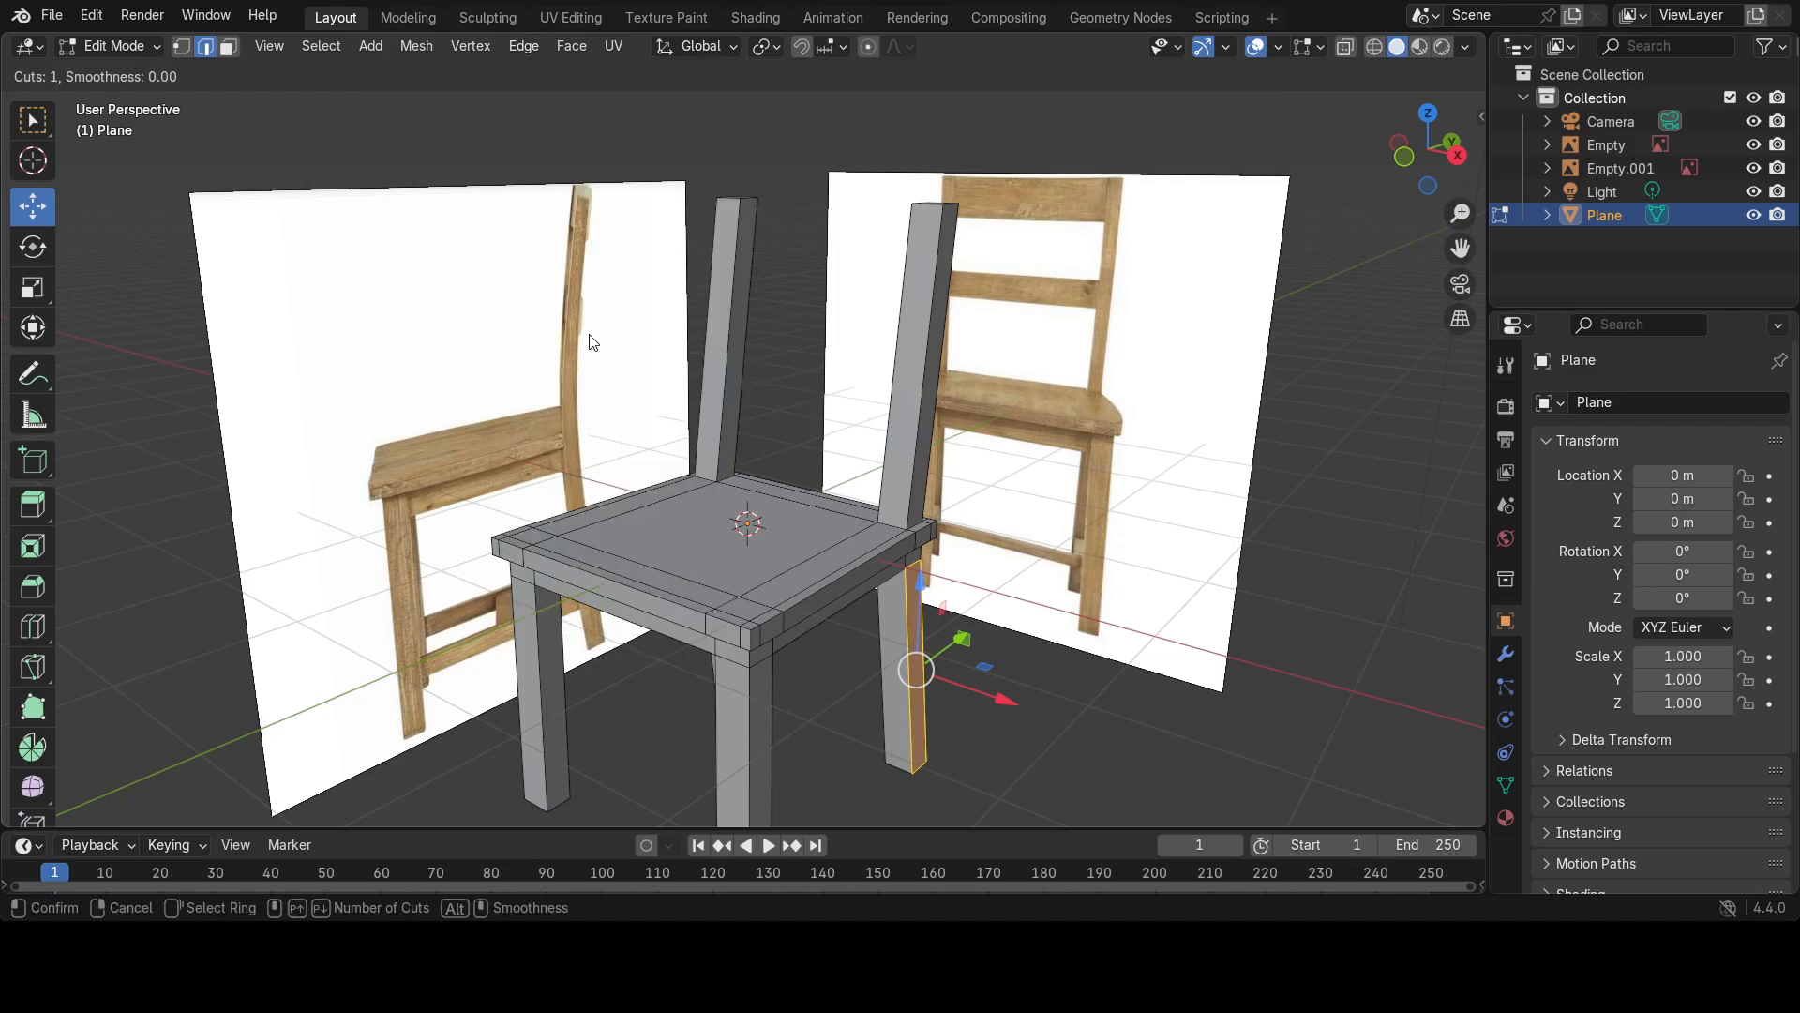
click(915, 371)
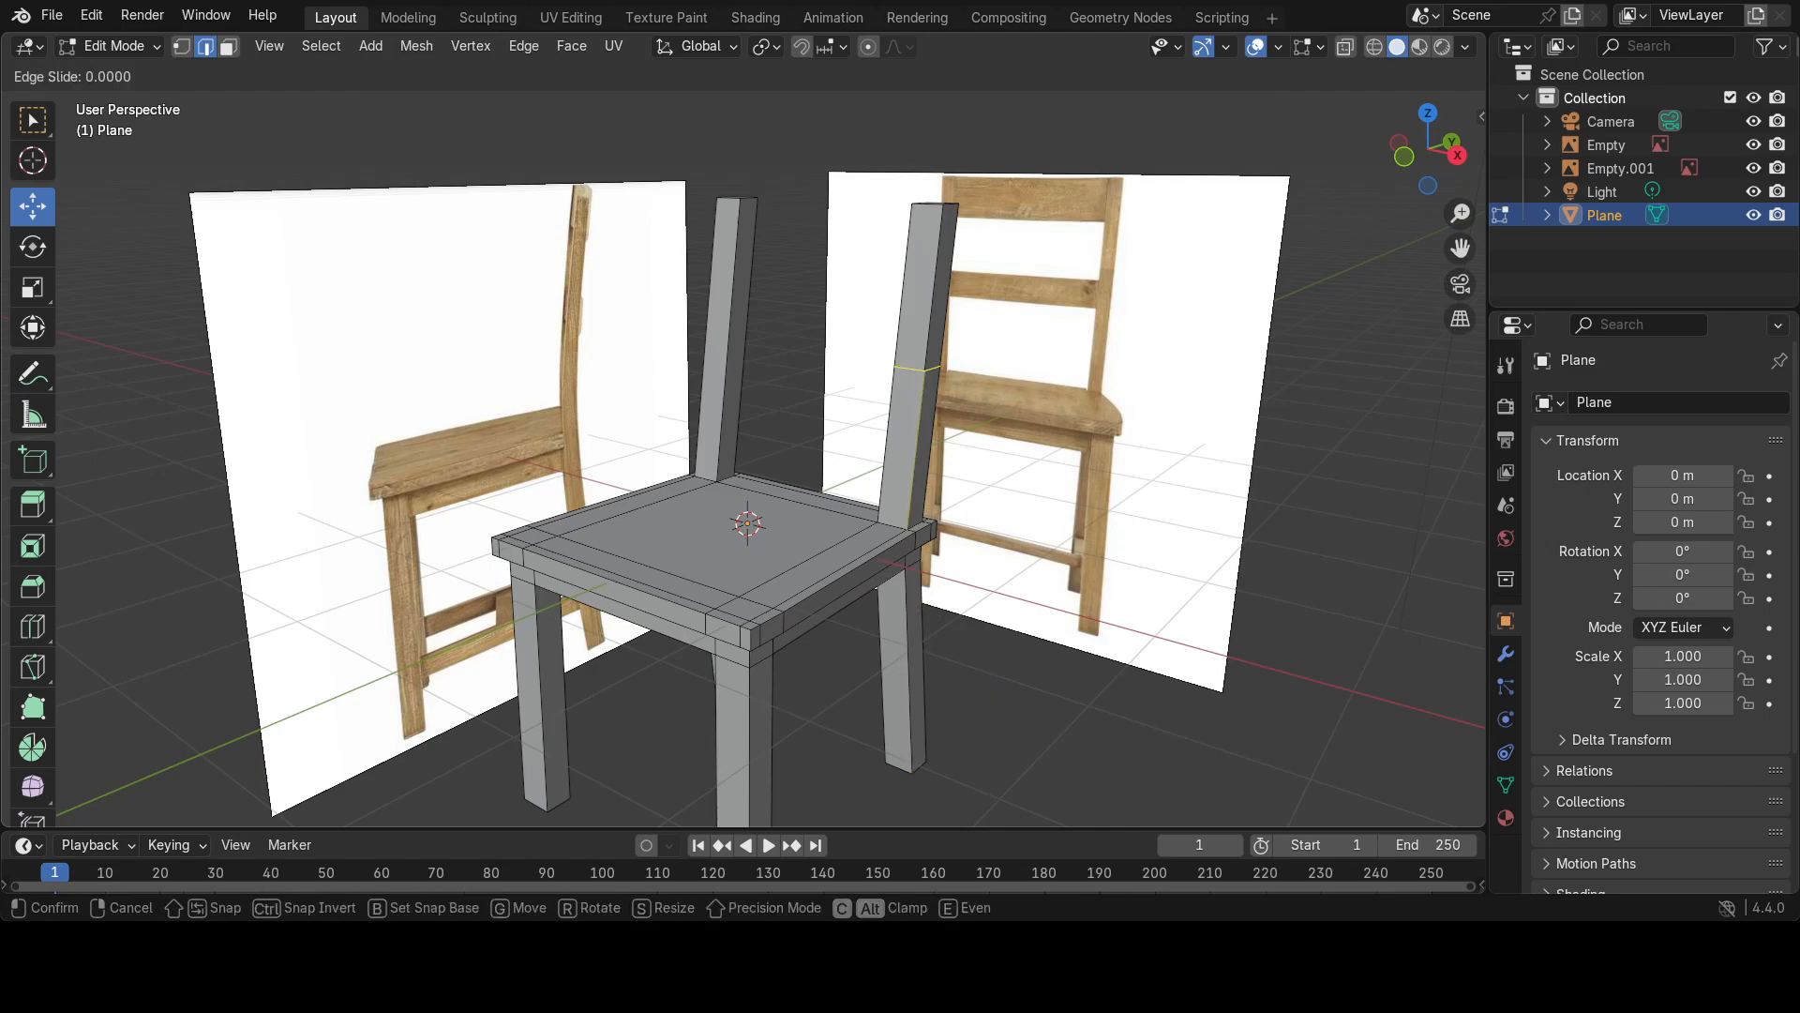
click(916, 371)
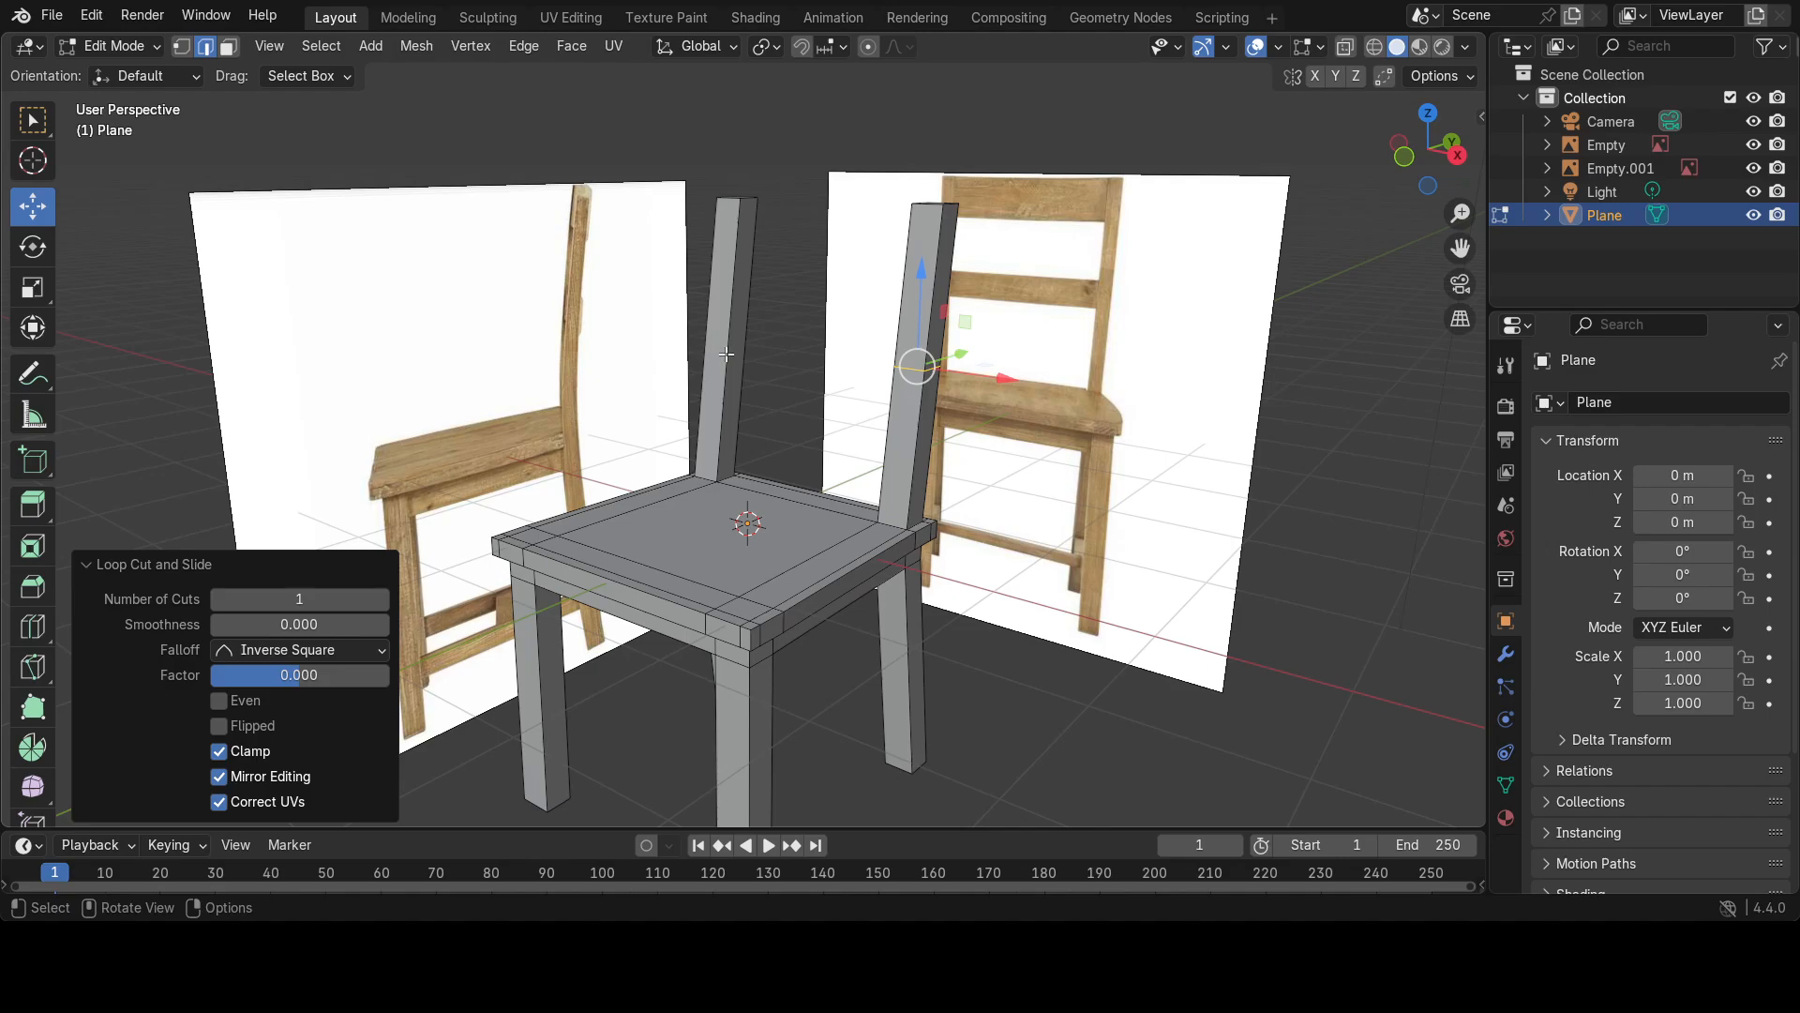
Add one matching mid-height loop cut around the back post on the -X side.
click(523, 46)
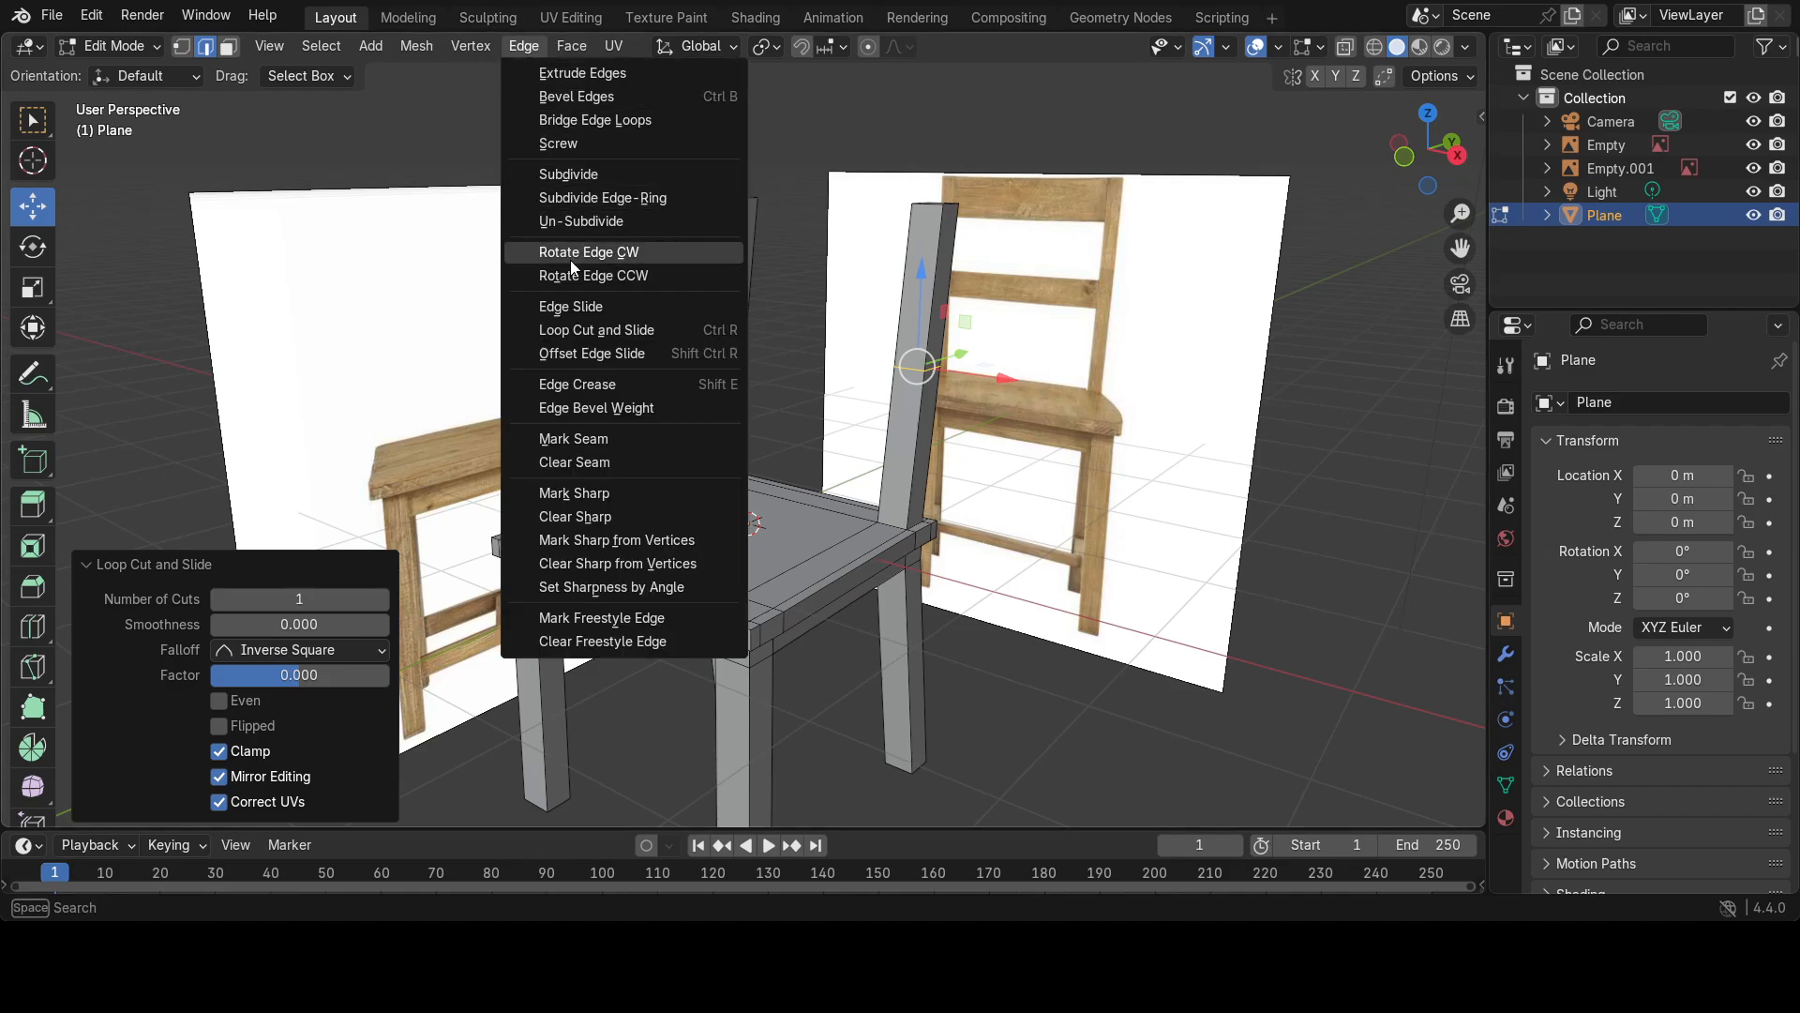
click(584, 333)
click(725, 344)
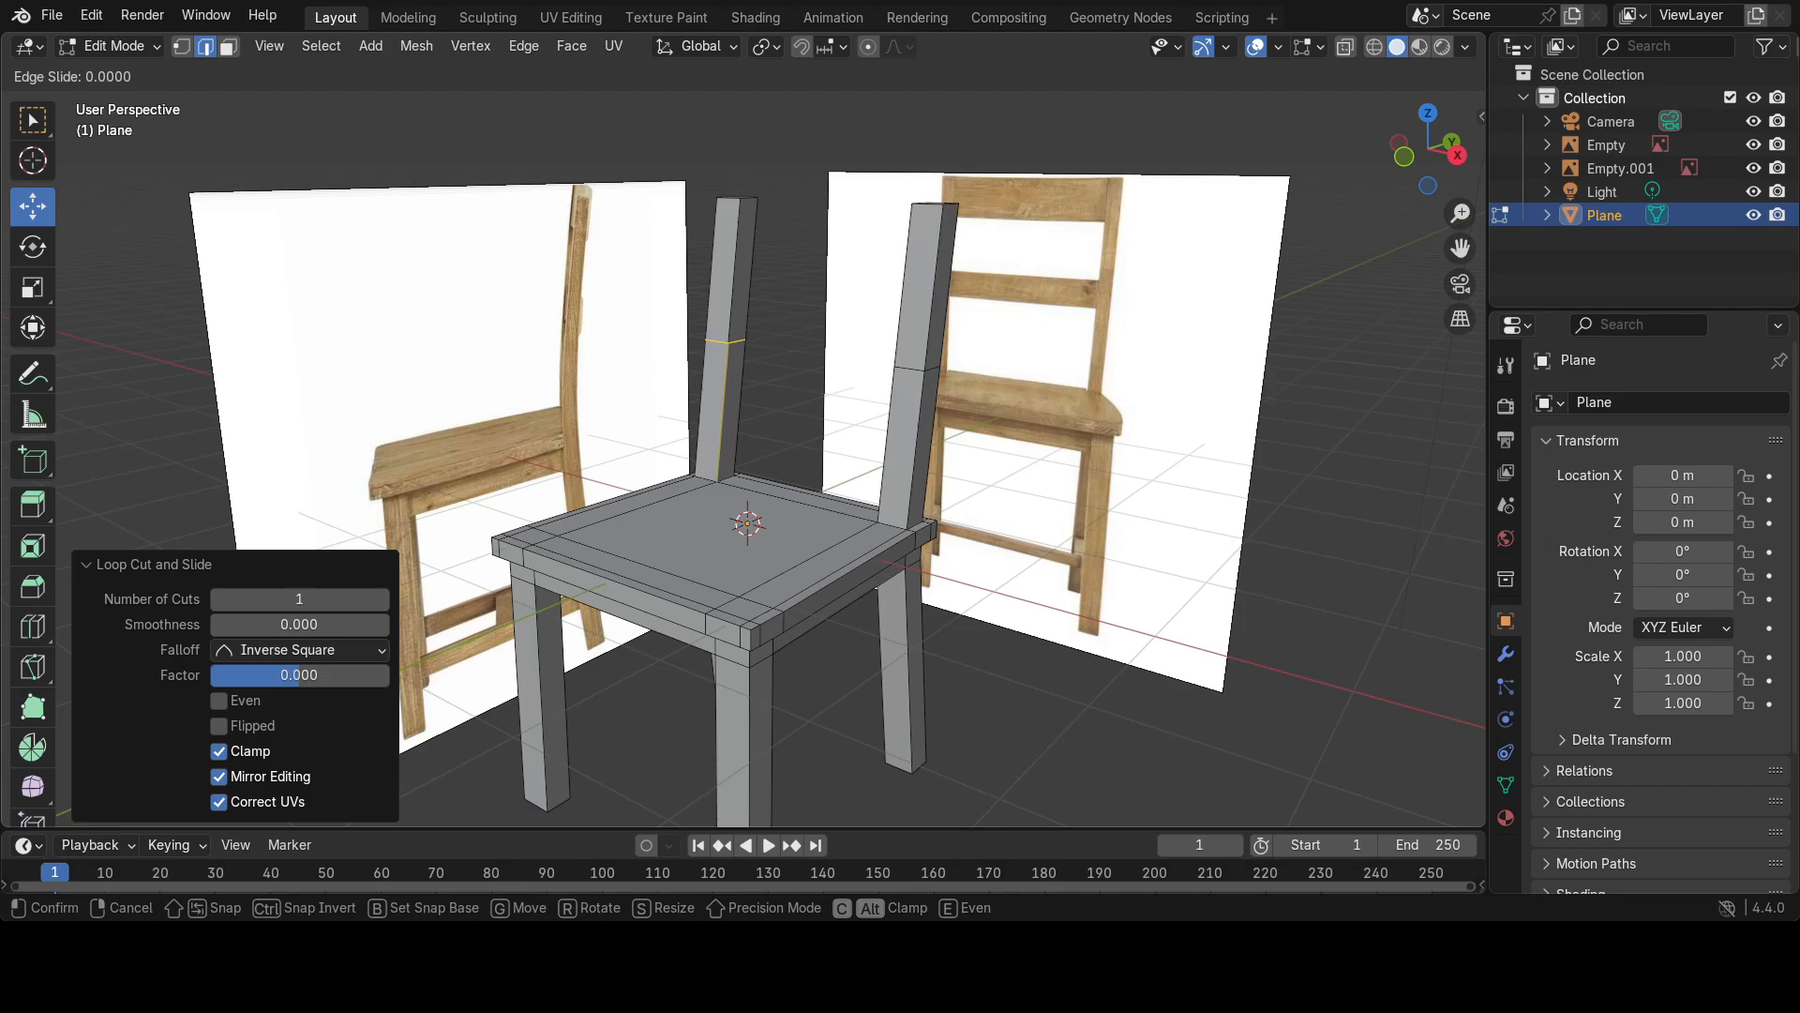
click(725, 343)
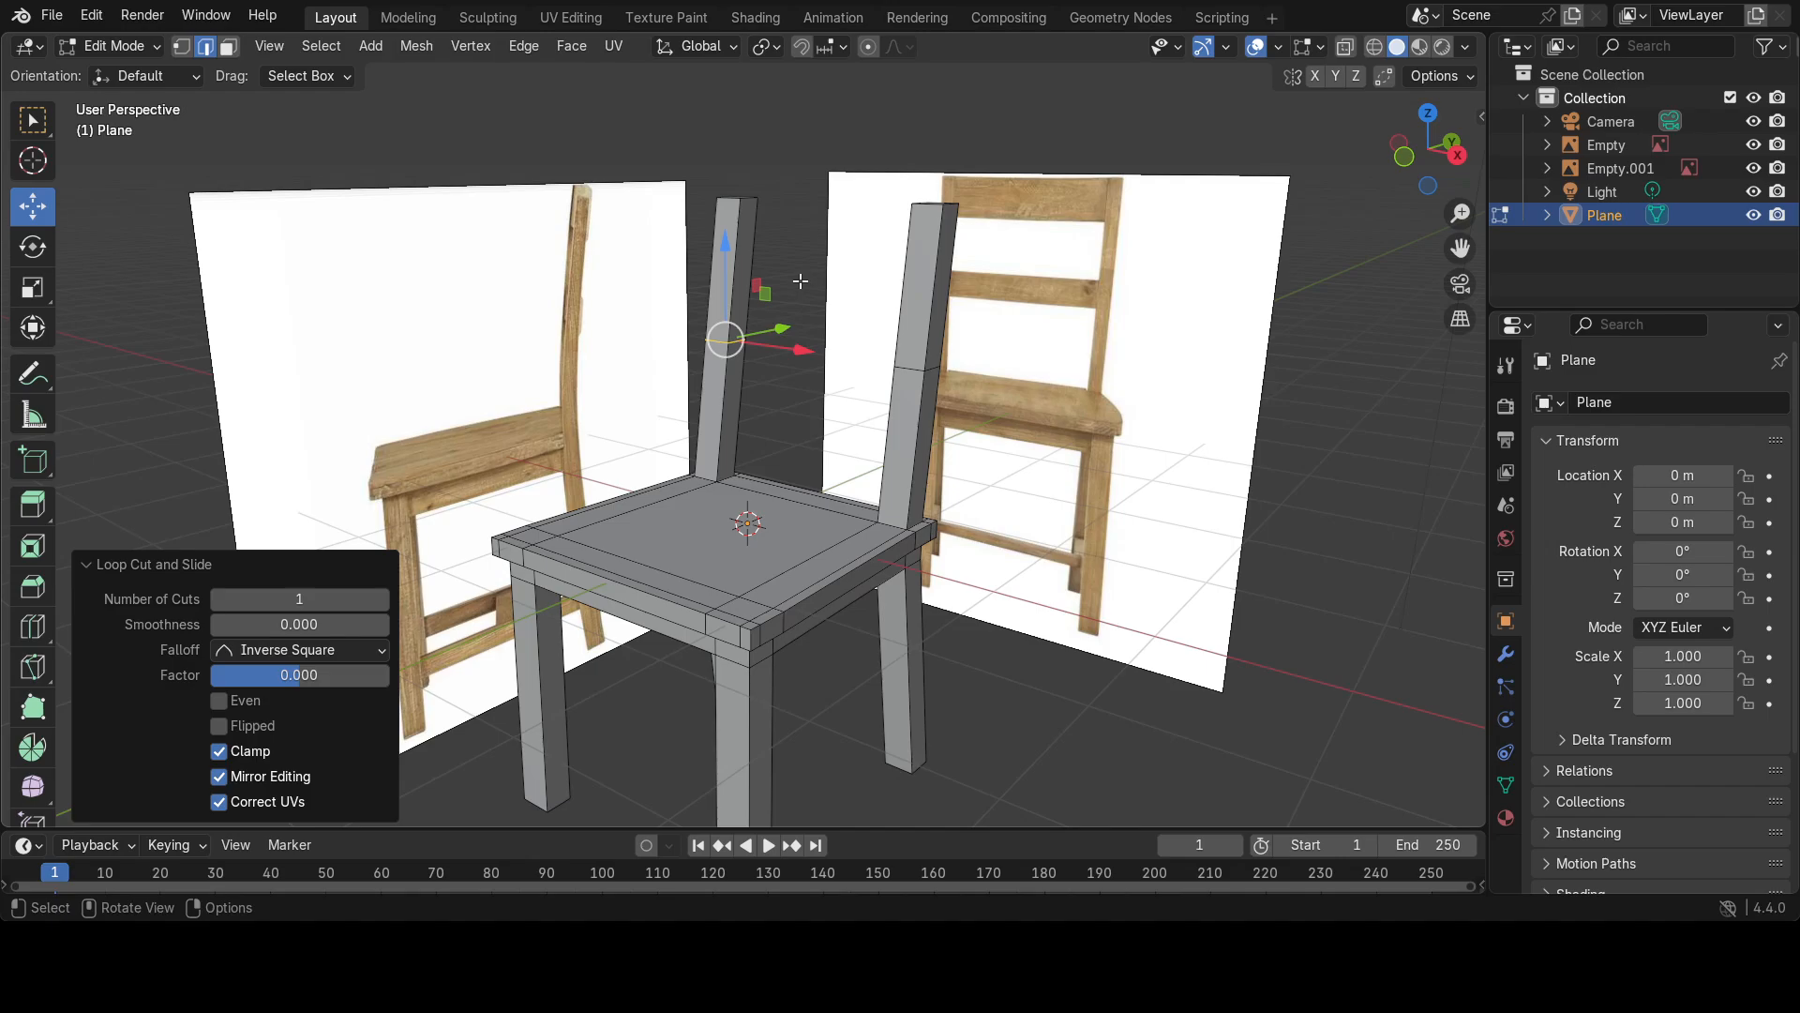
Activate the selection tool and add a centred loop cut in the upper half of each back post.
key(w)
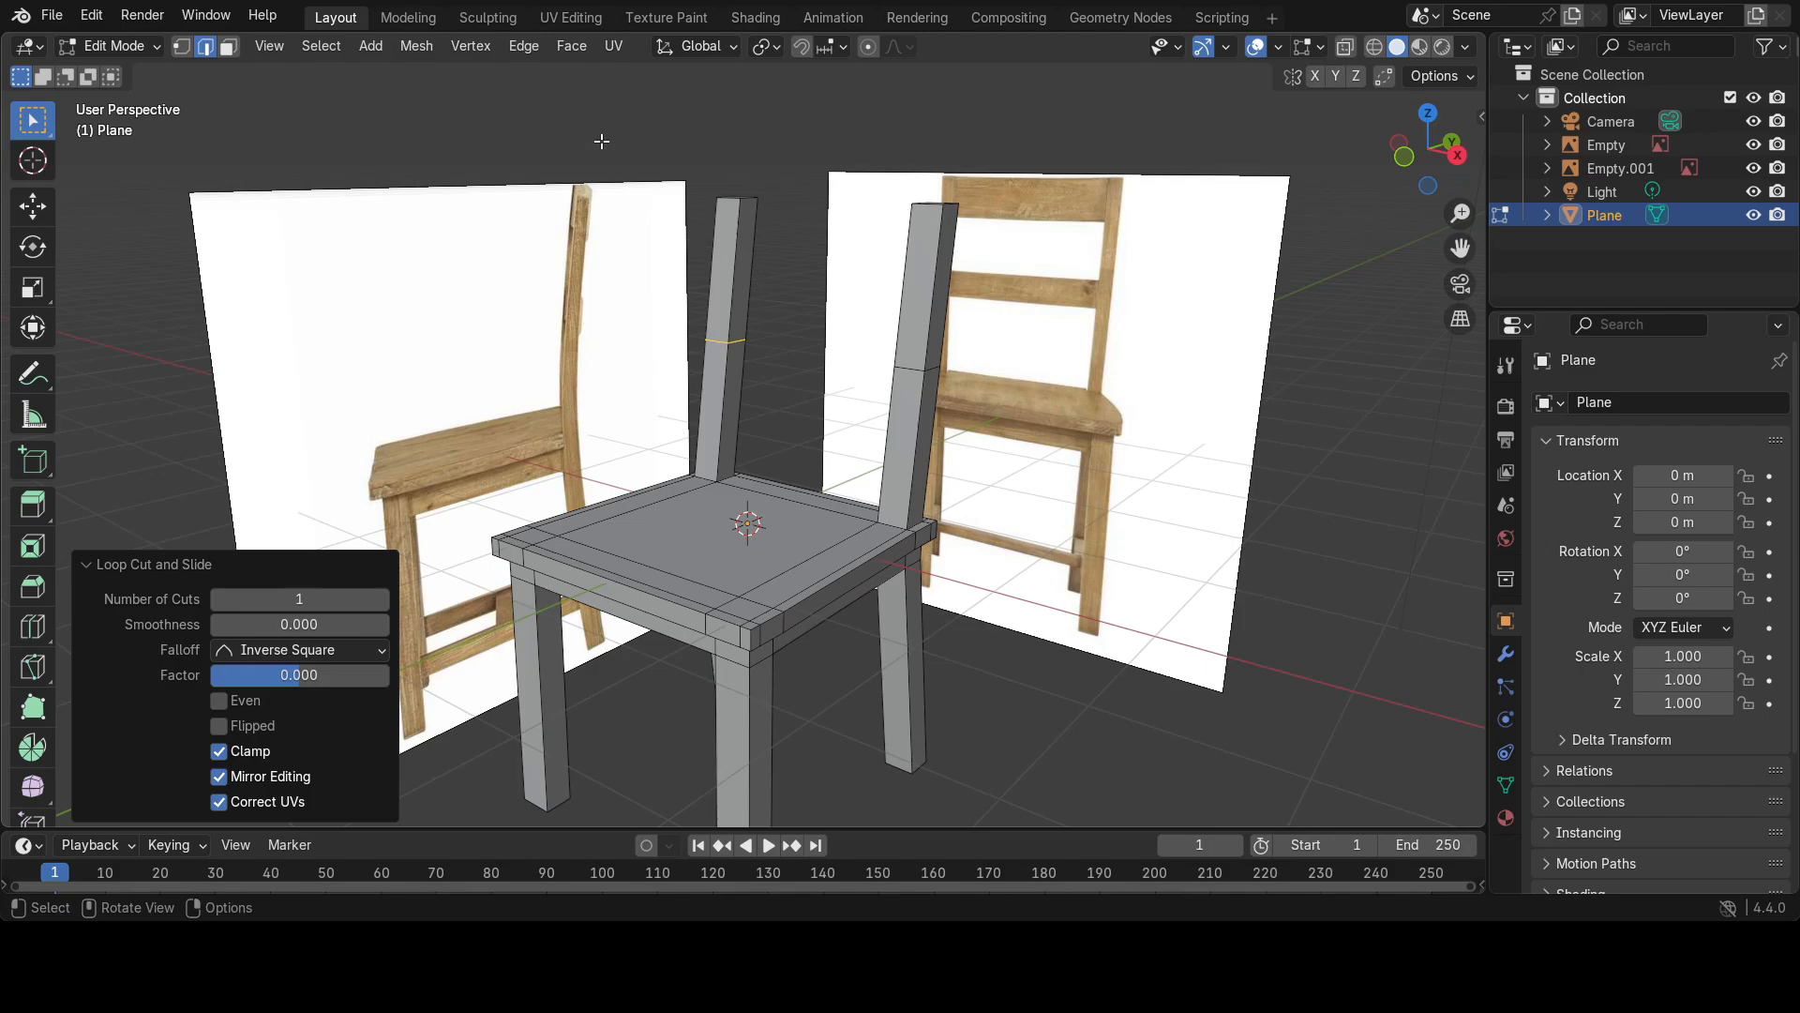
click(523, 46)
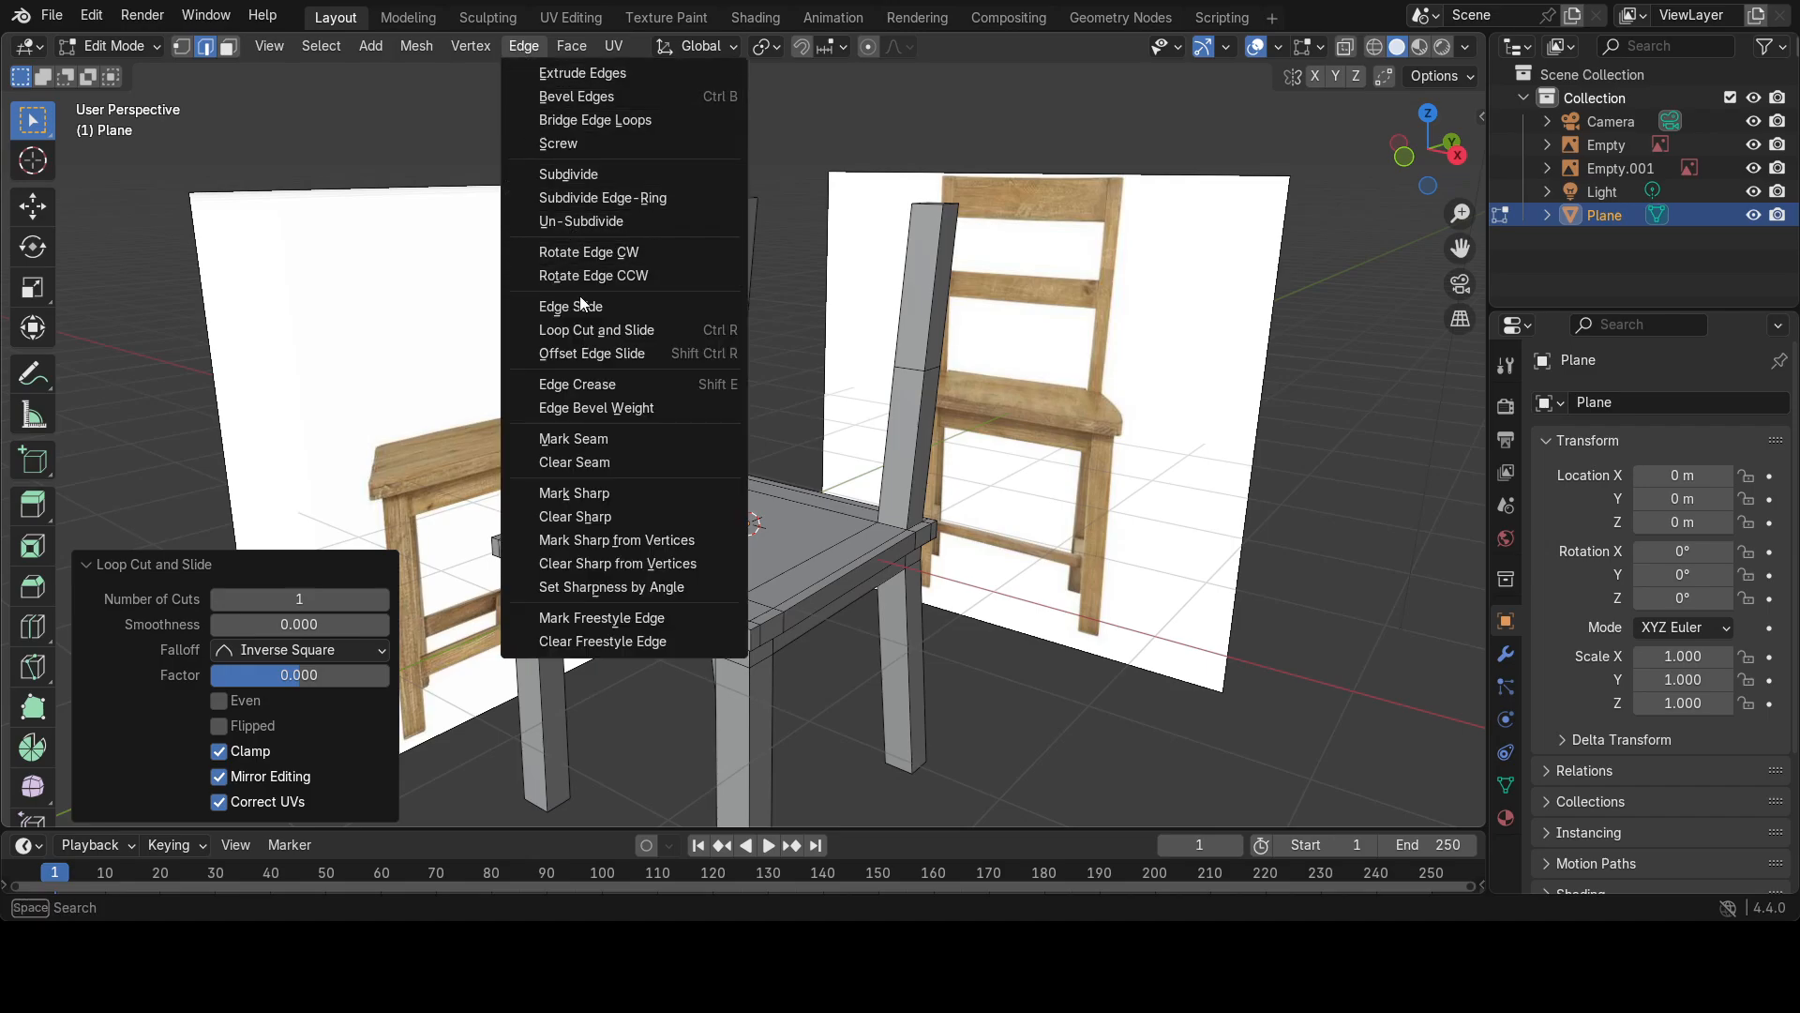
click(589, 328)
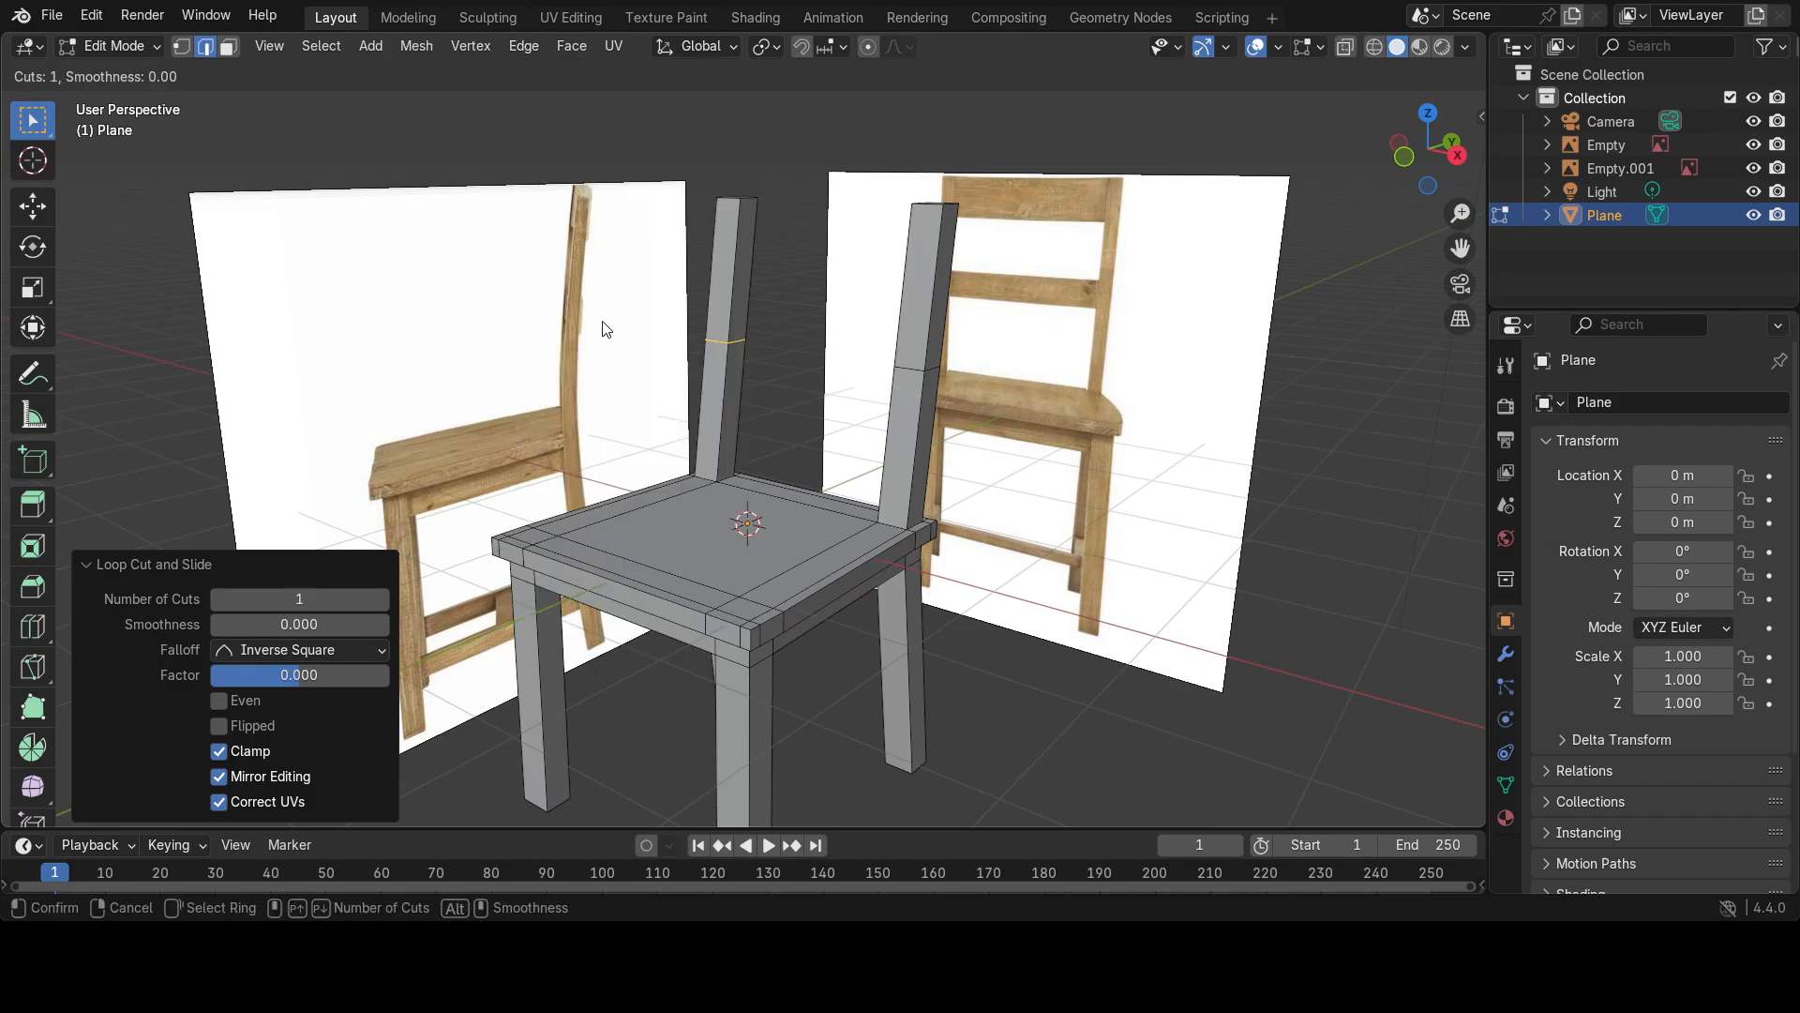
click(732, 274)
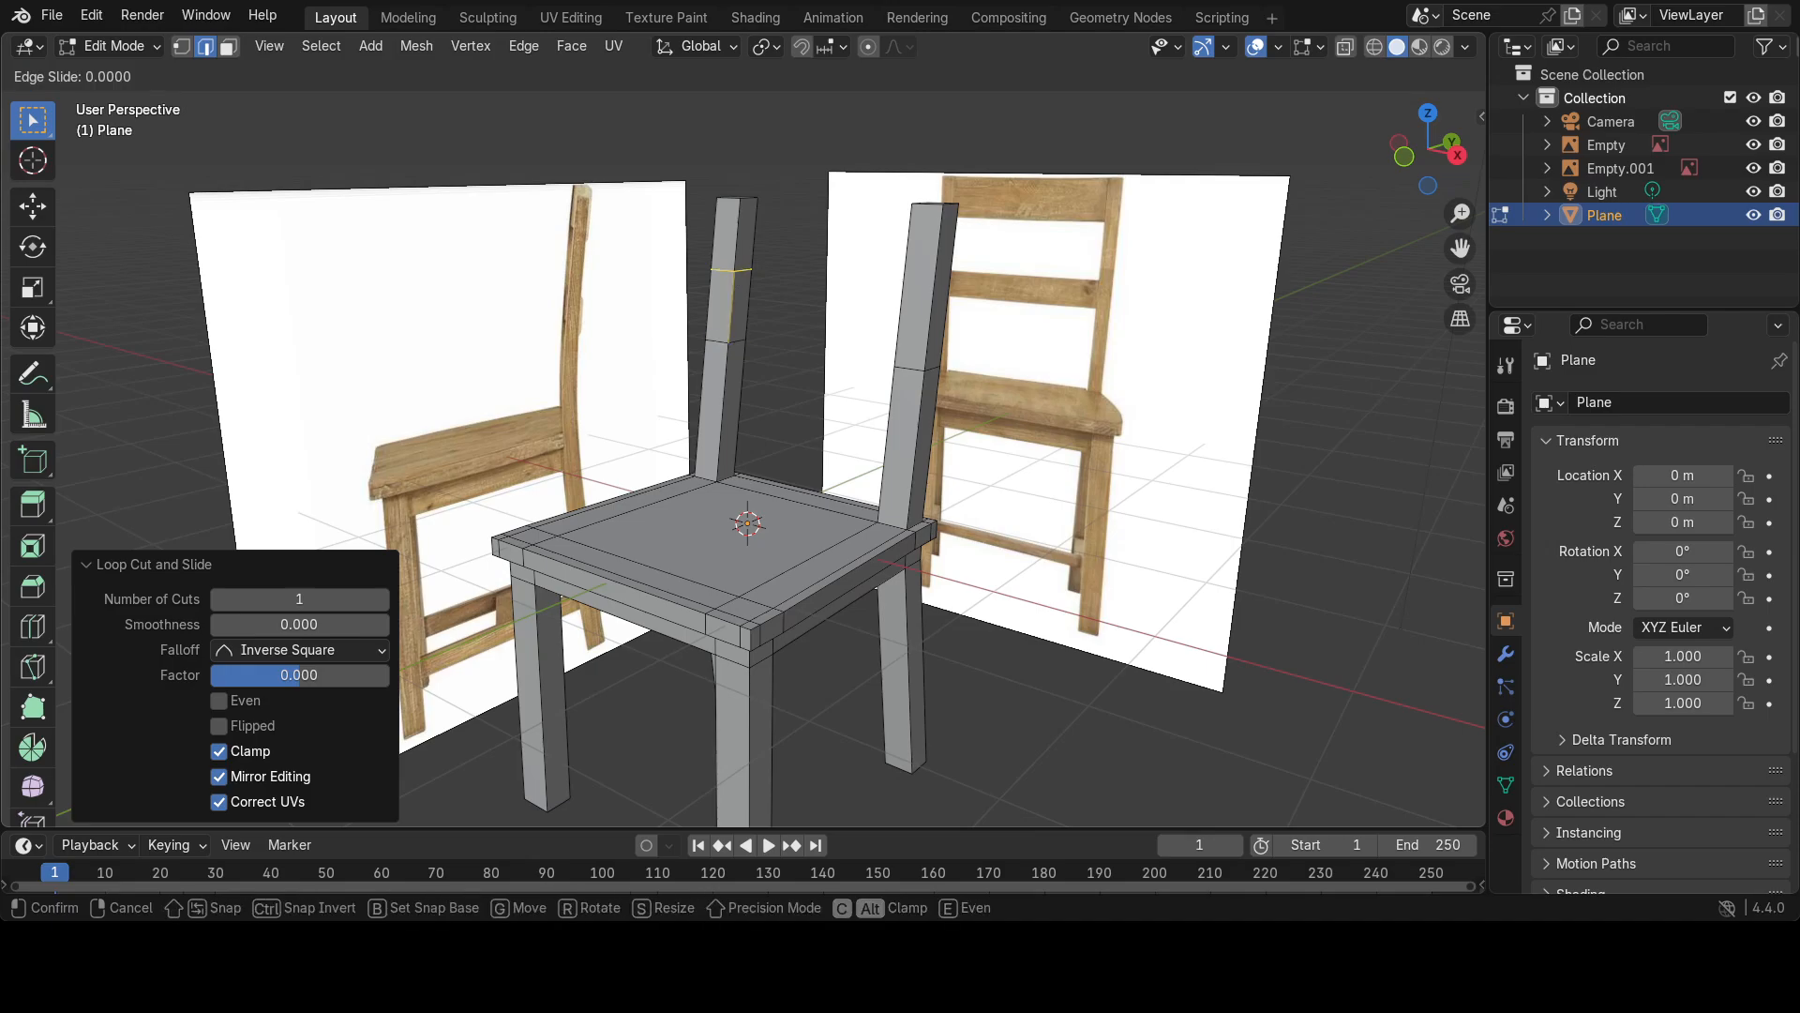
click(731, 269)
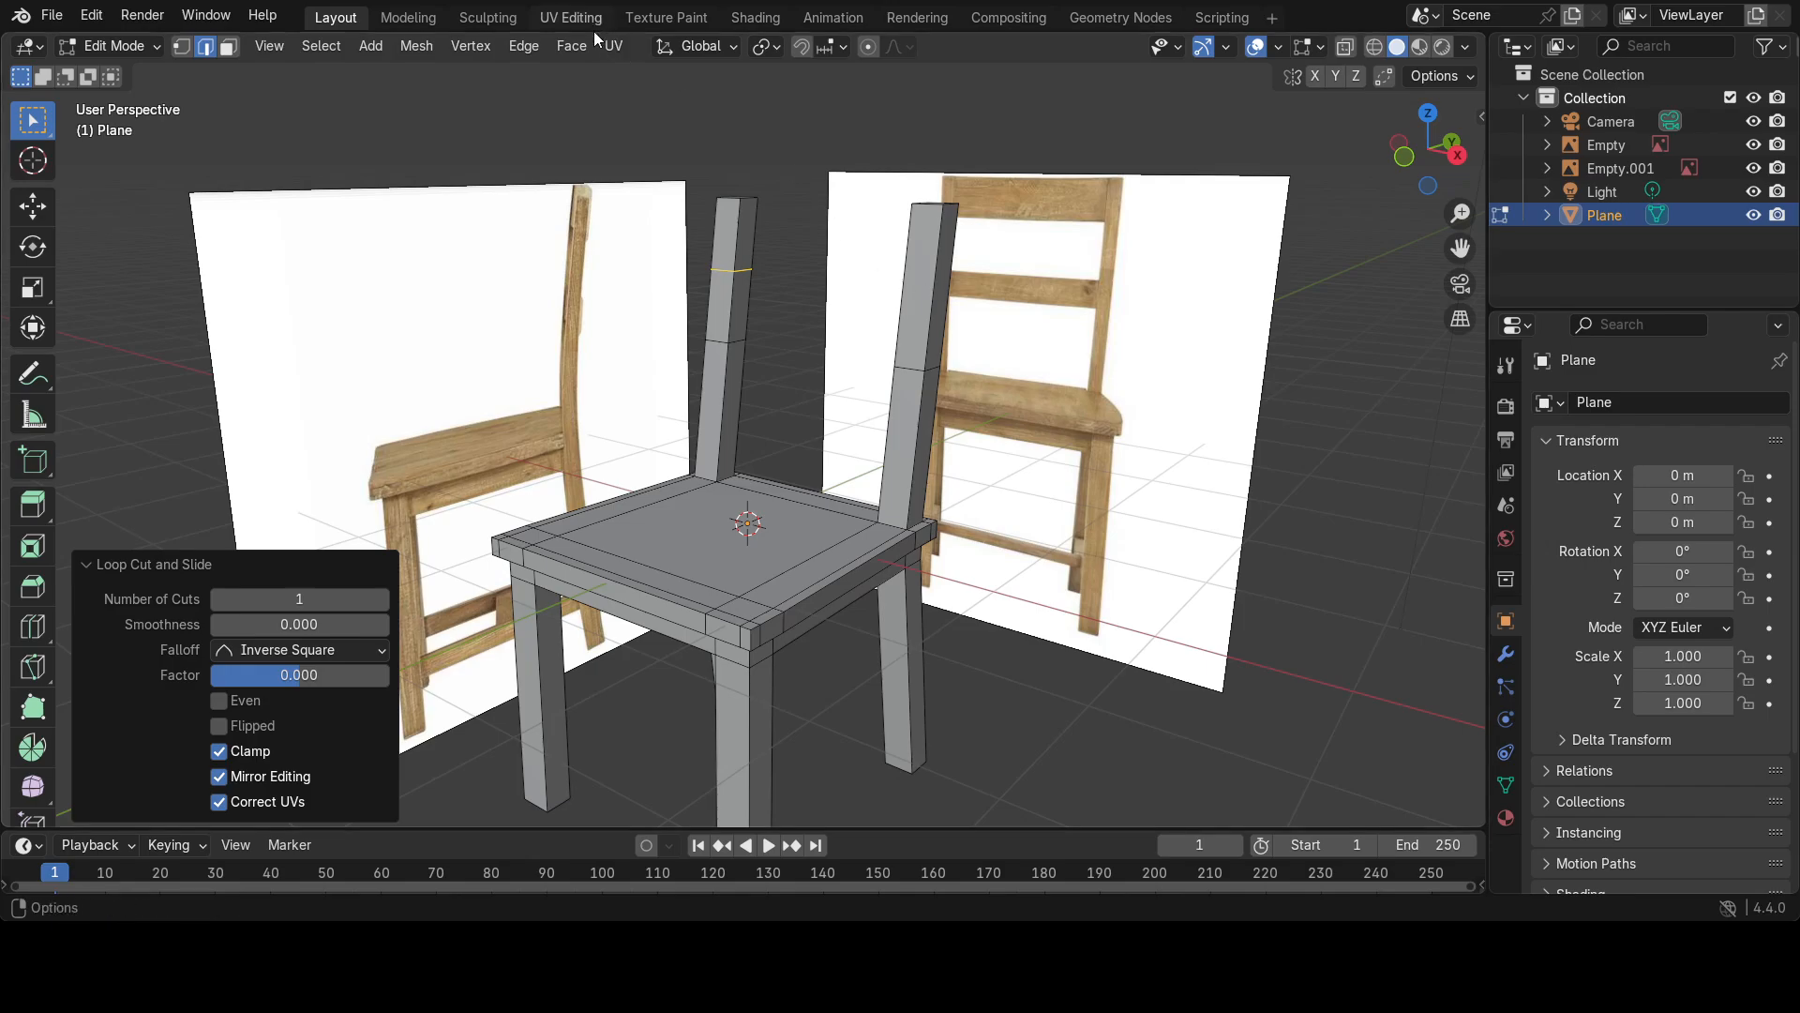
click(523, 46)
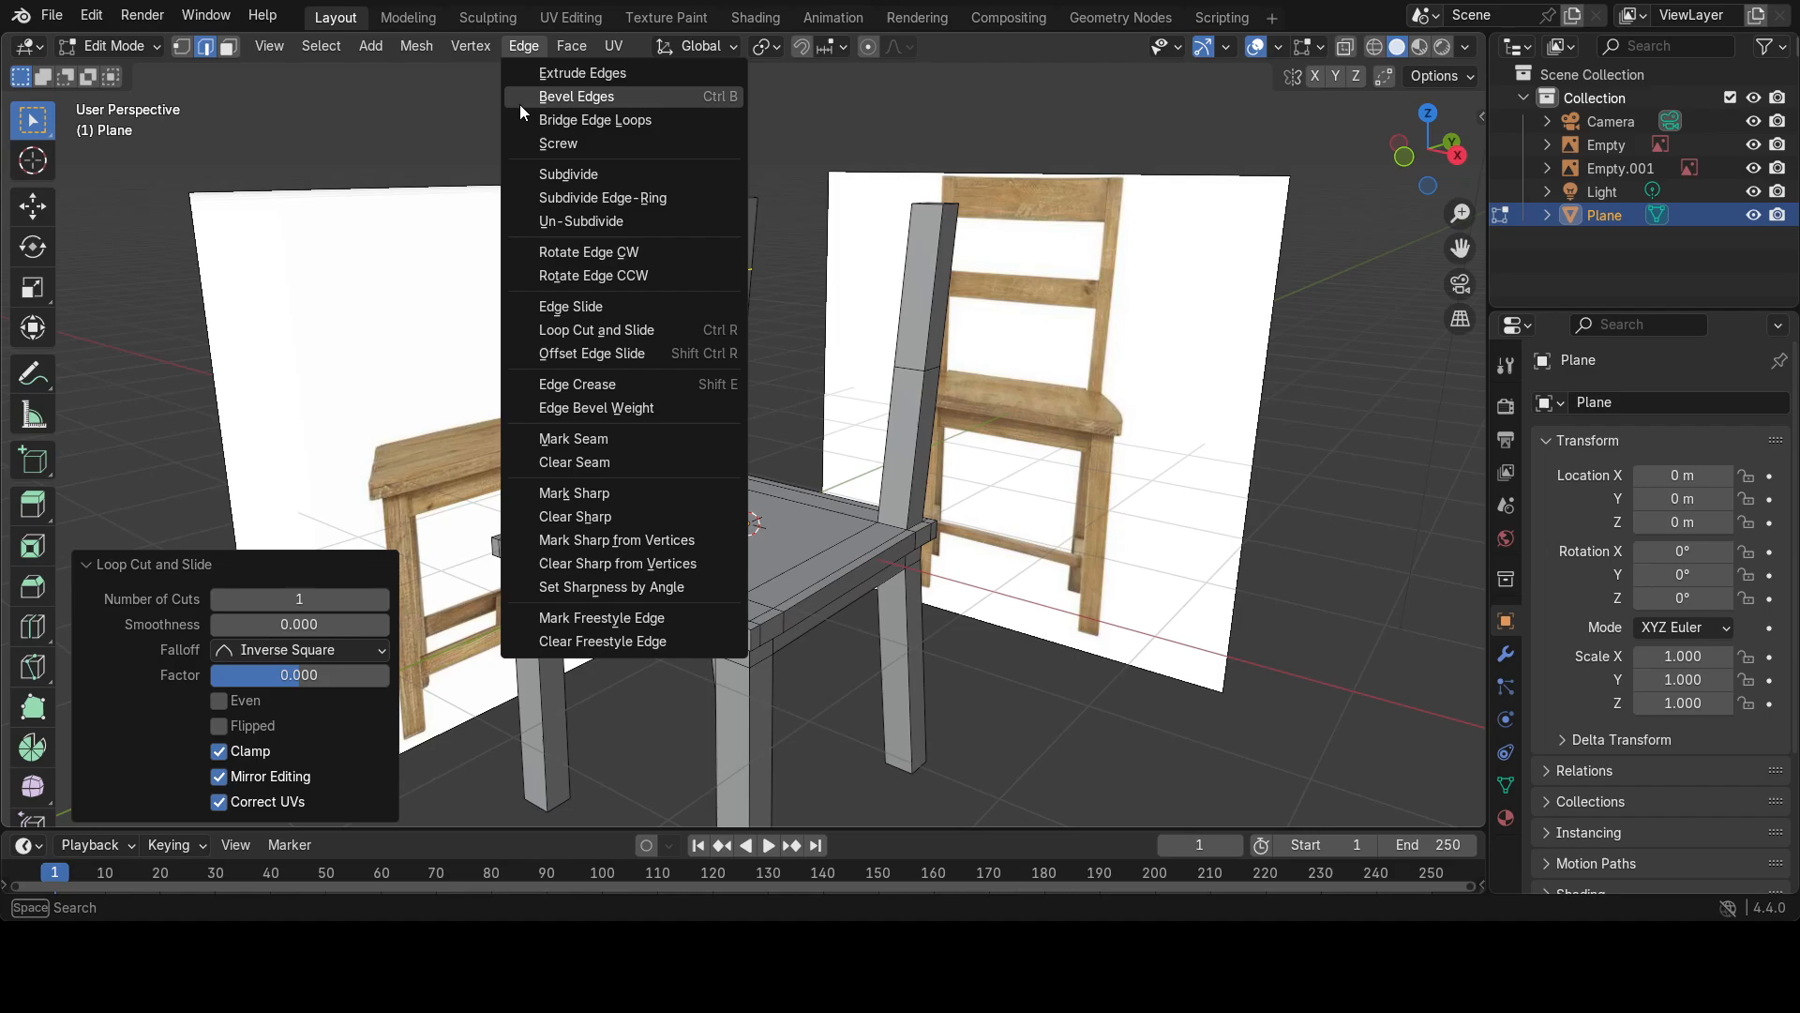
click(595, 329)
click(937, 298)
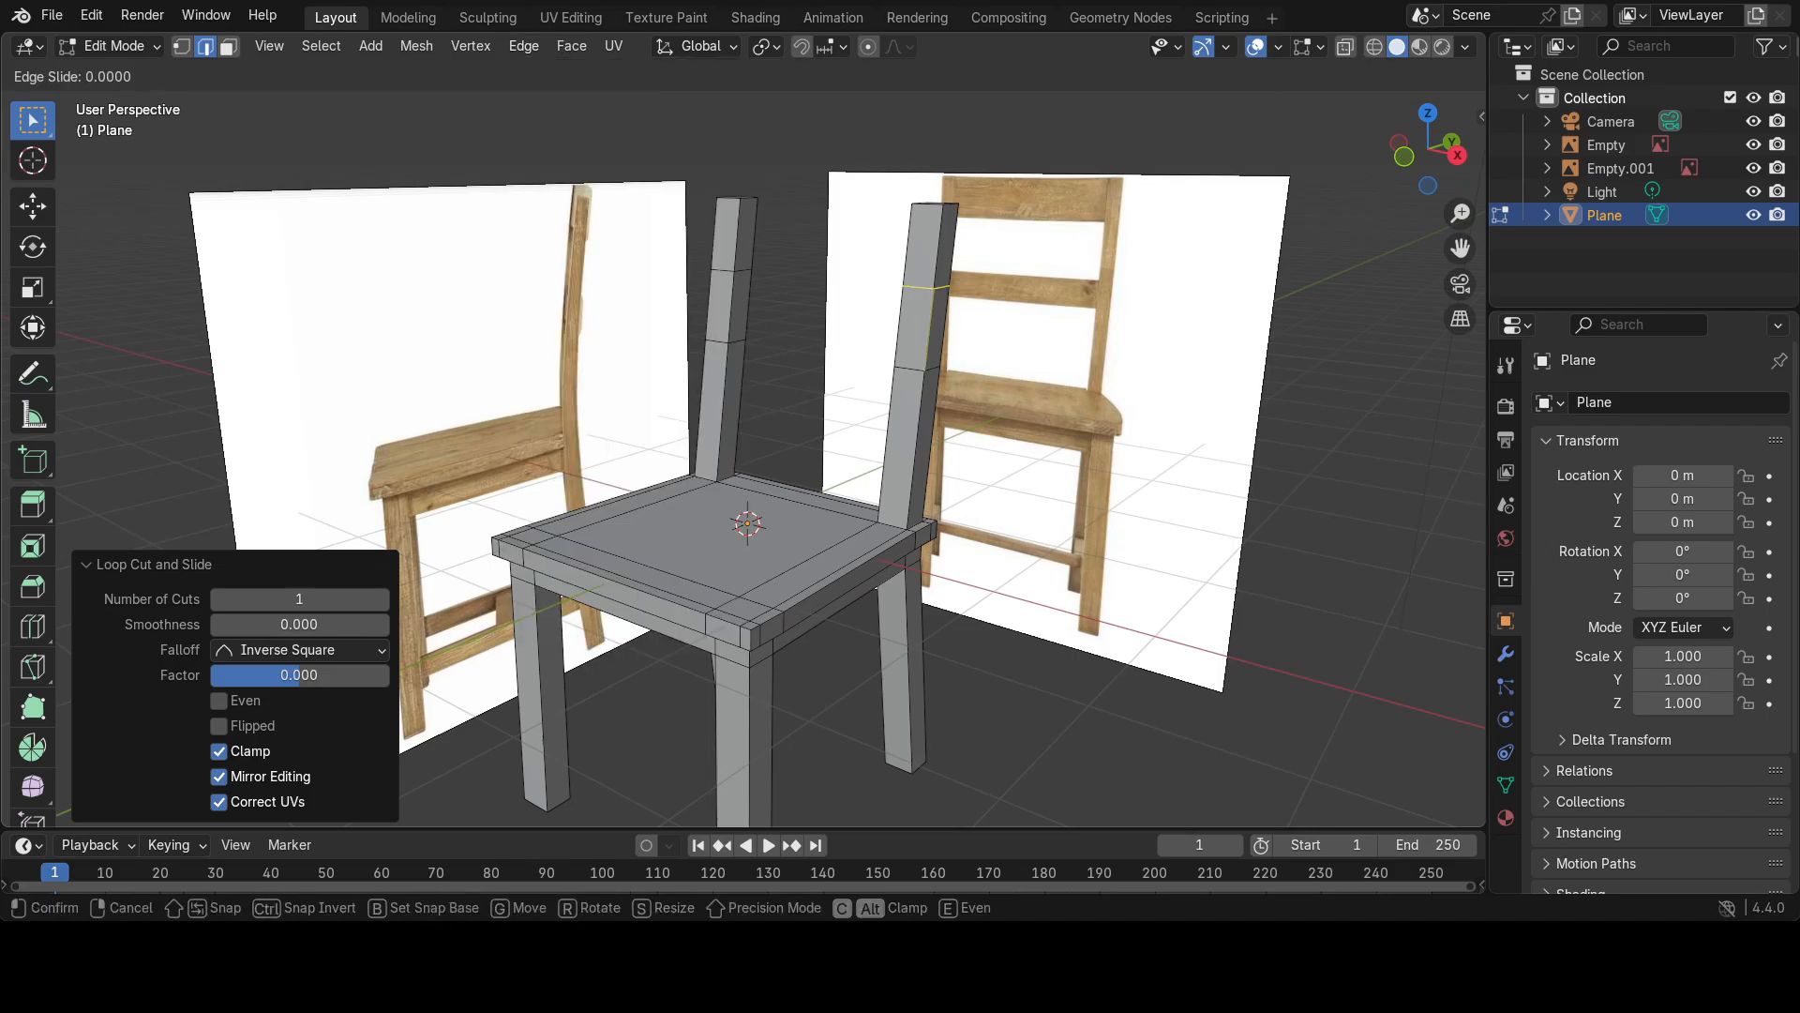
click(935, 291)
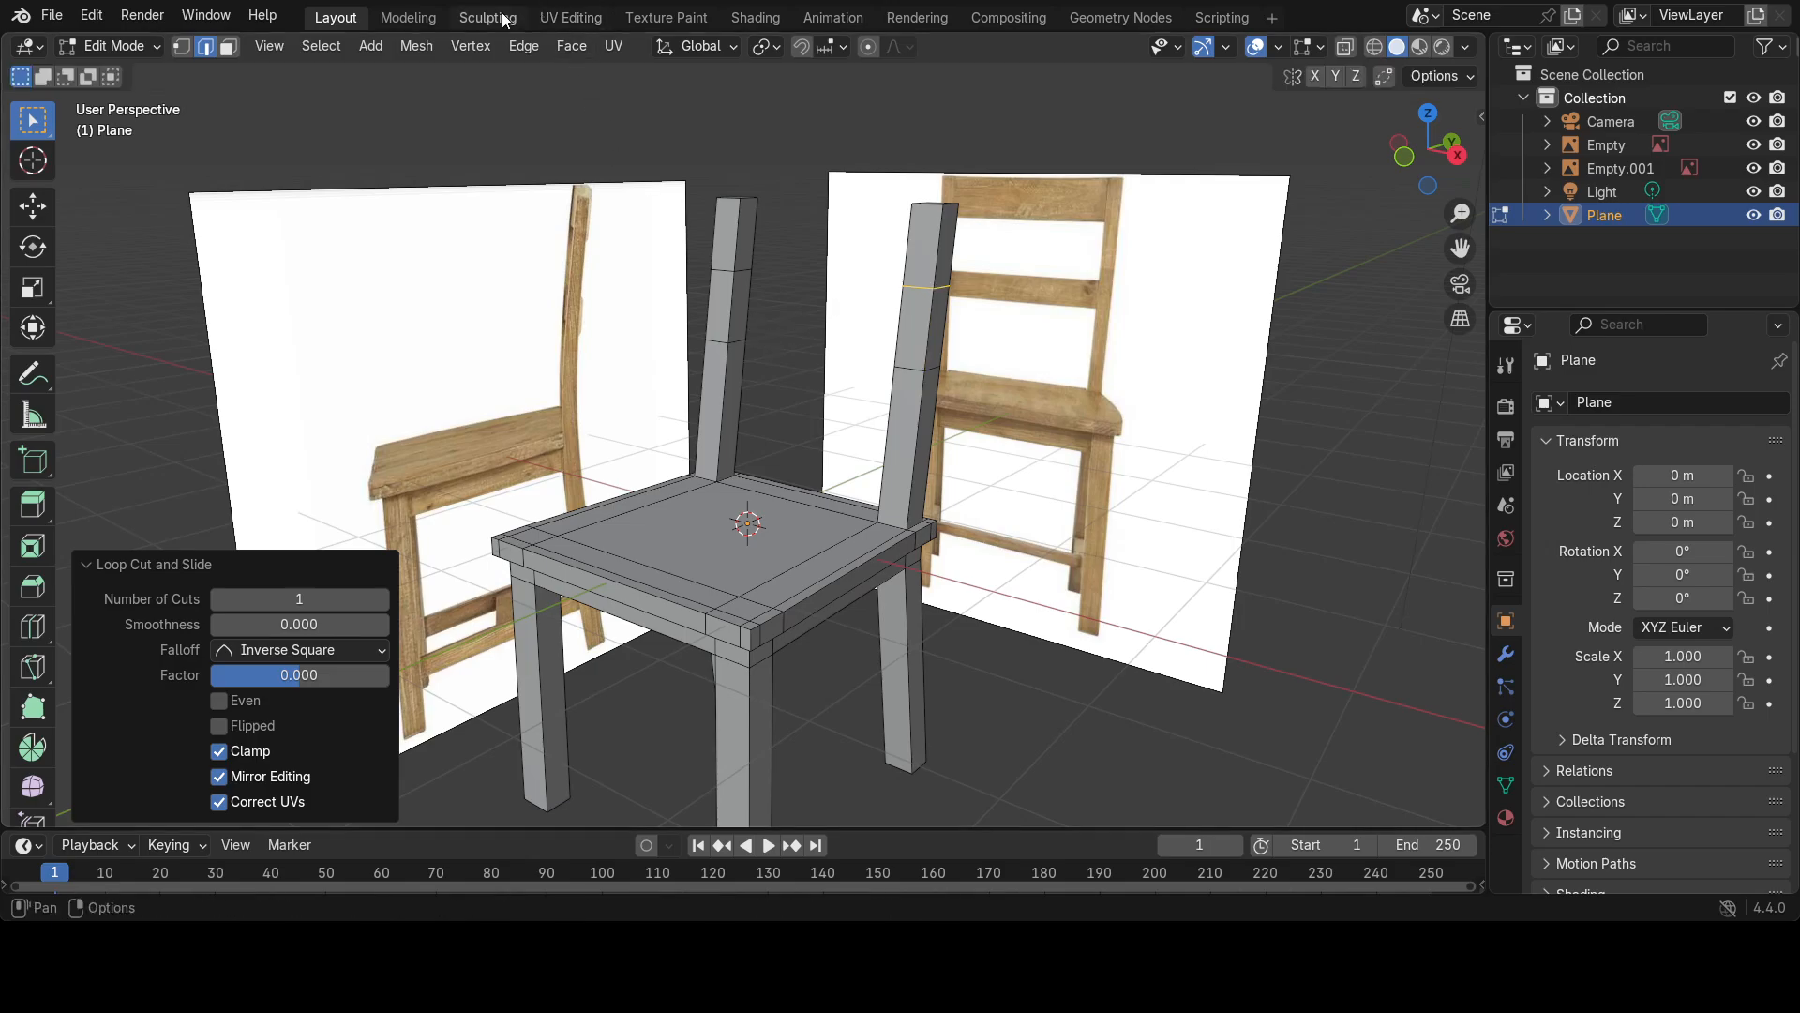
Add one more centred loop cut on each back post, between its mid-height loop and its upper loop.
click(522, 46)
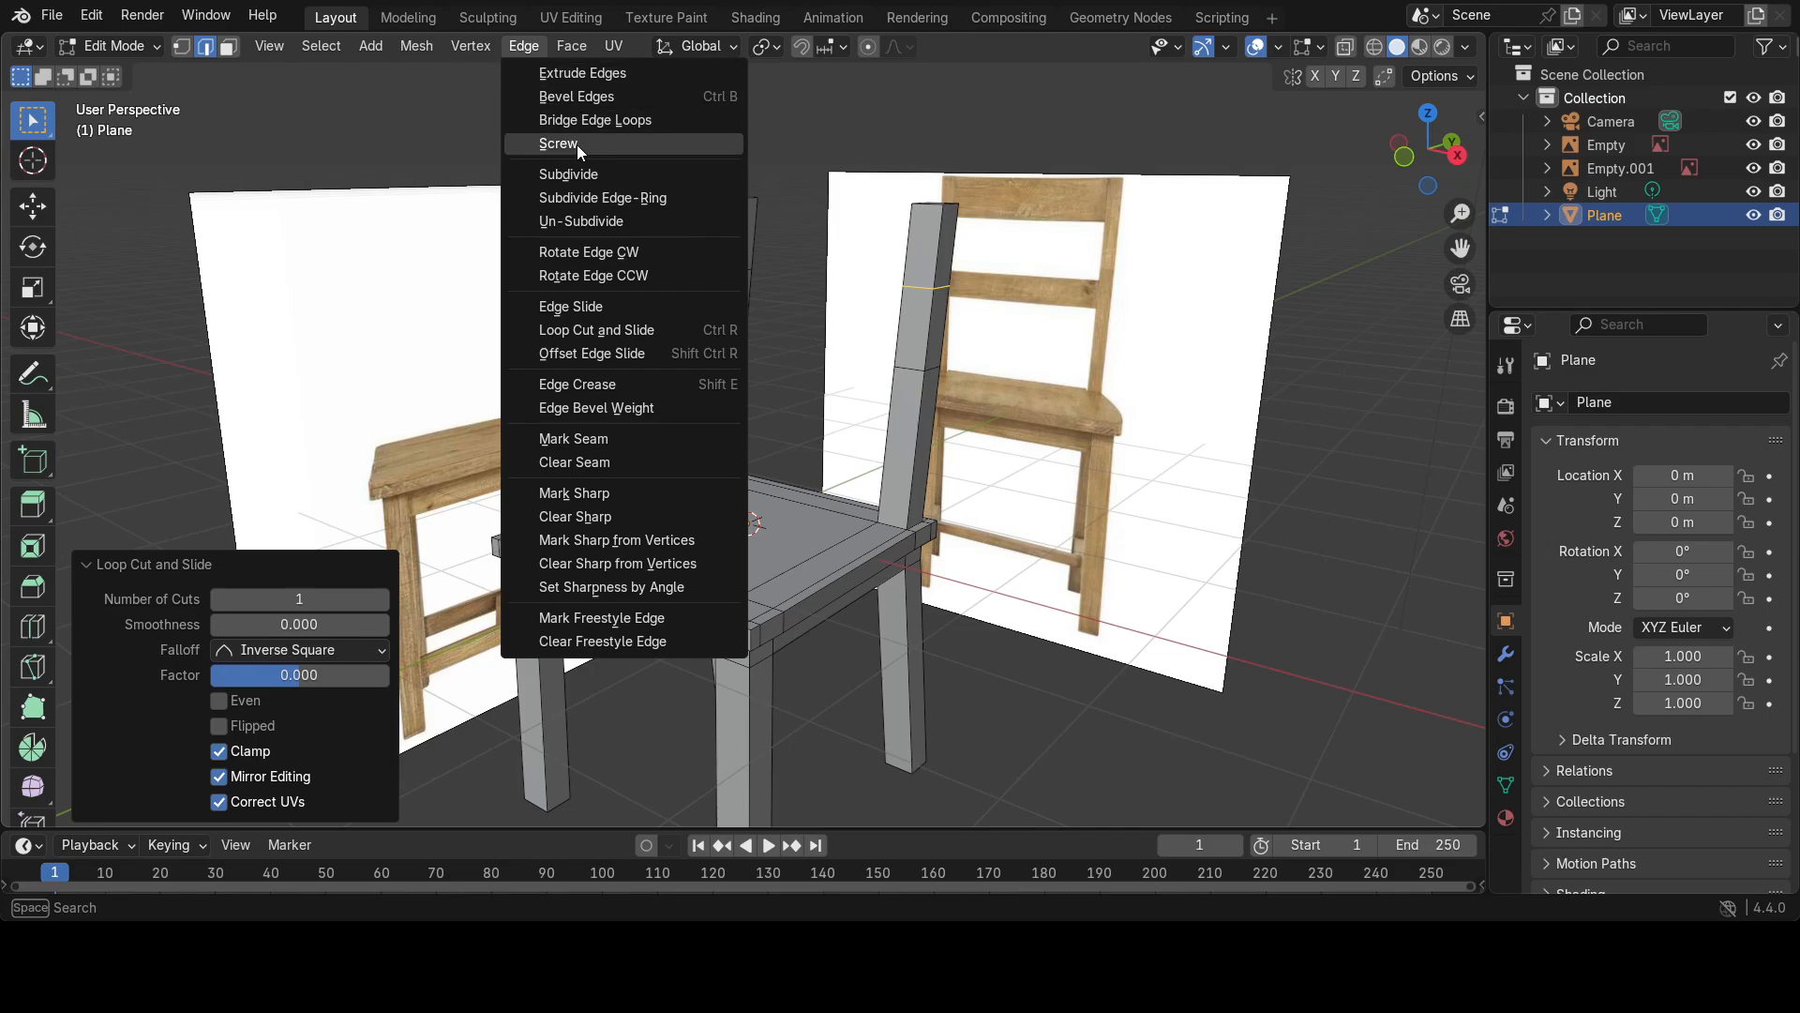
click(597, 332)
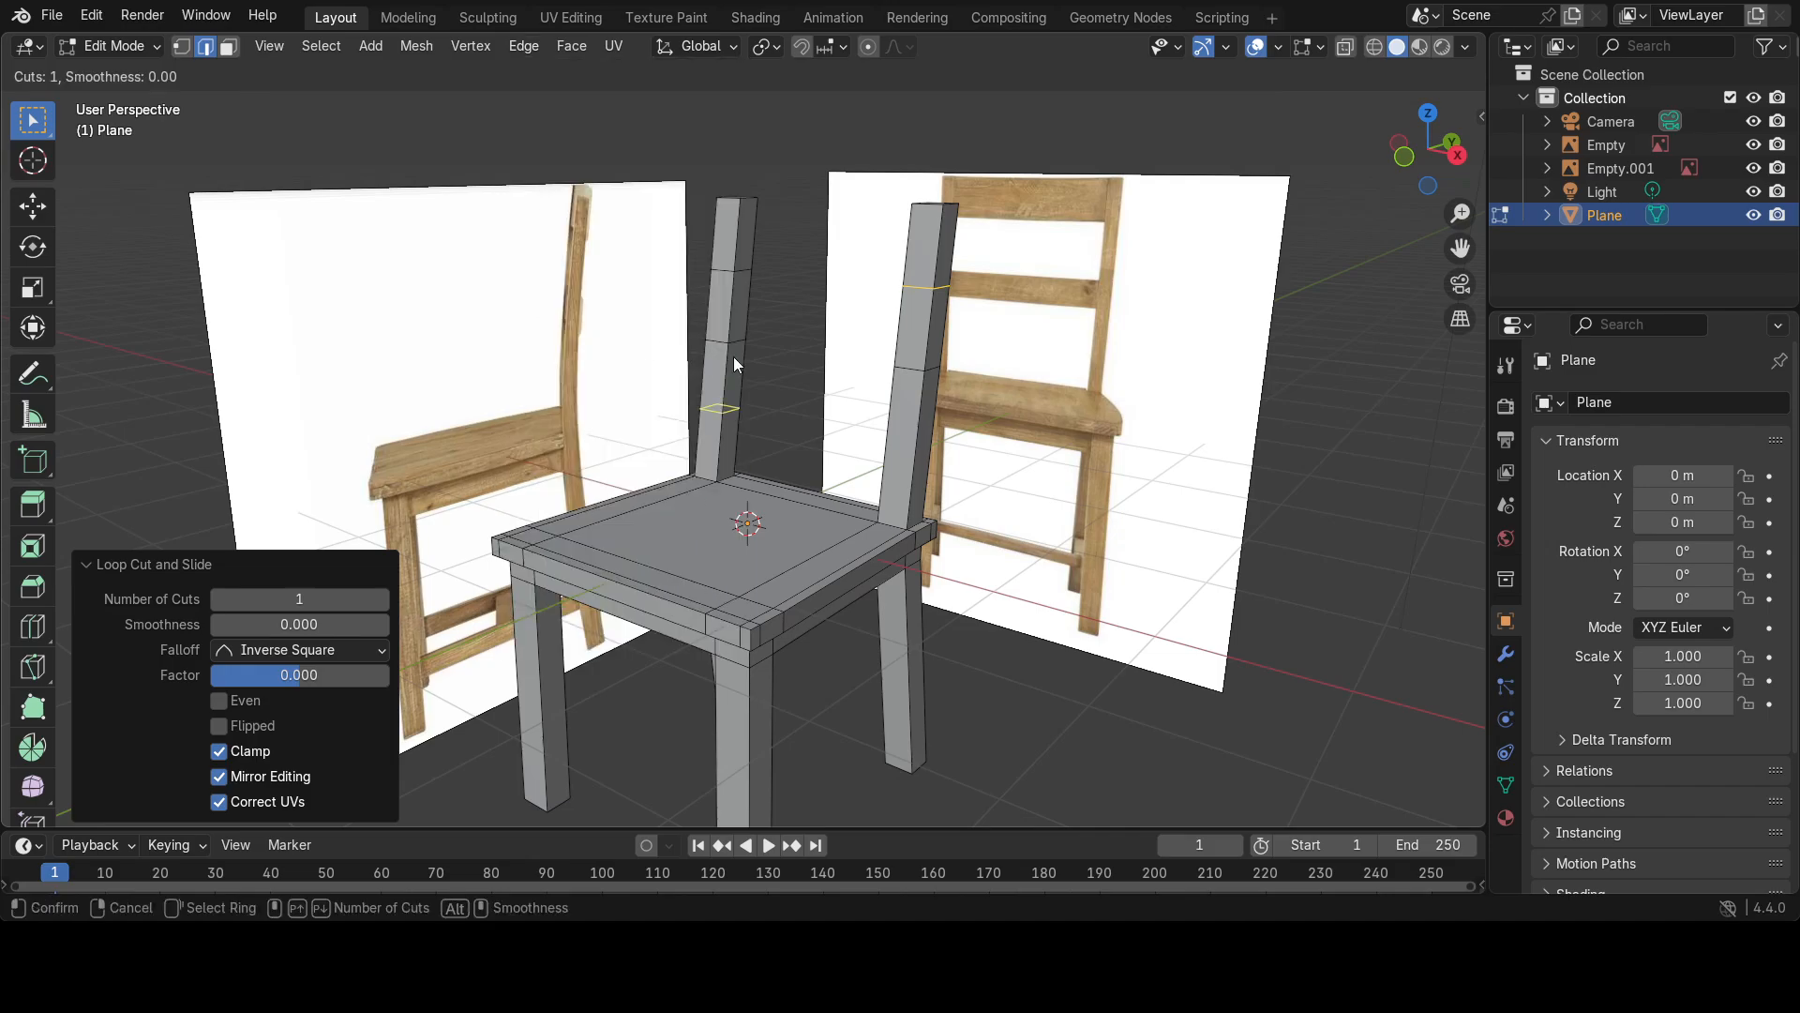
click(725, 312)
click(726, 309)
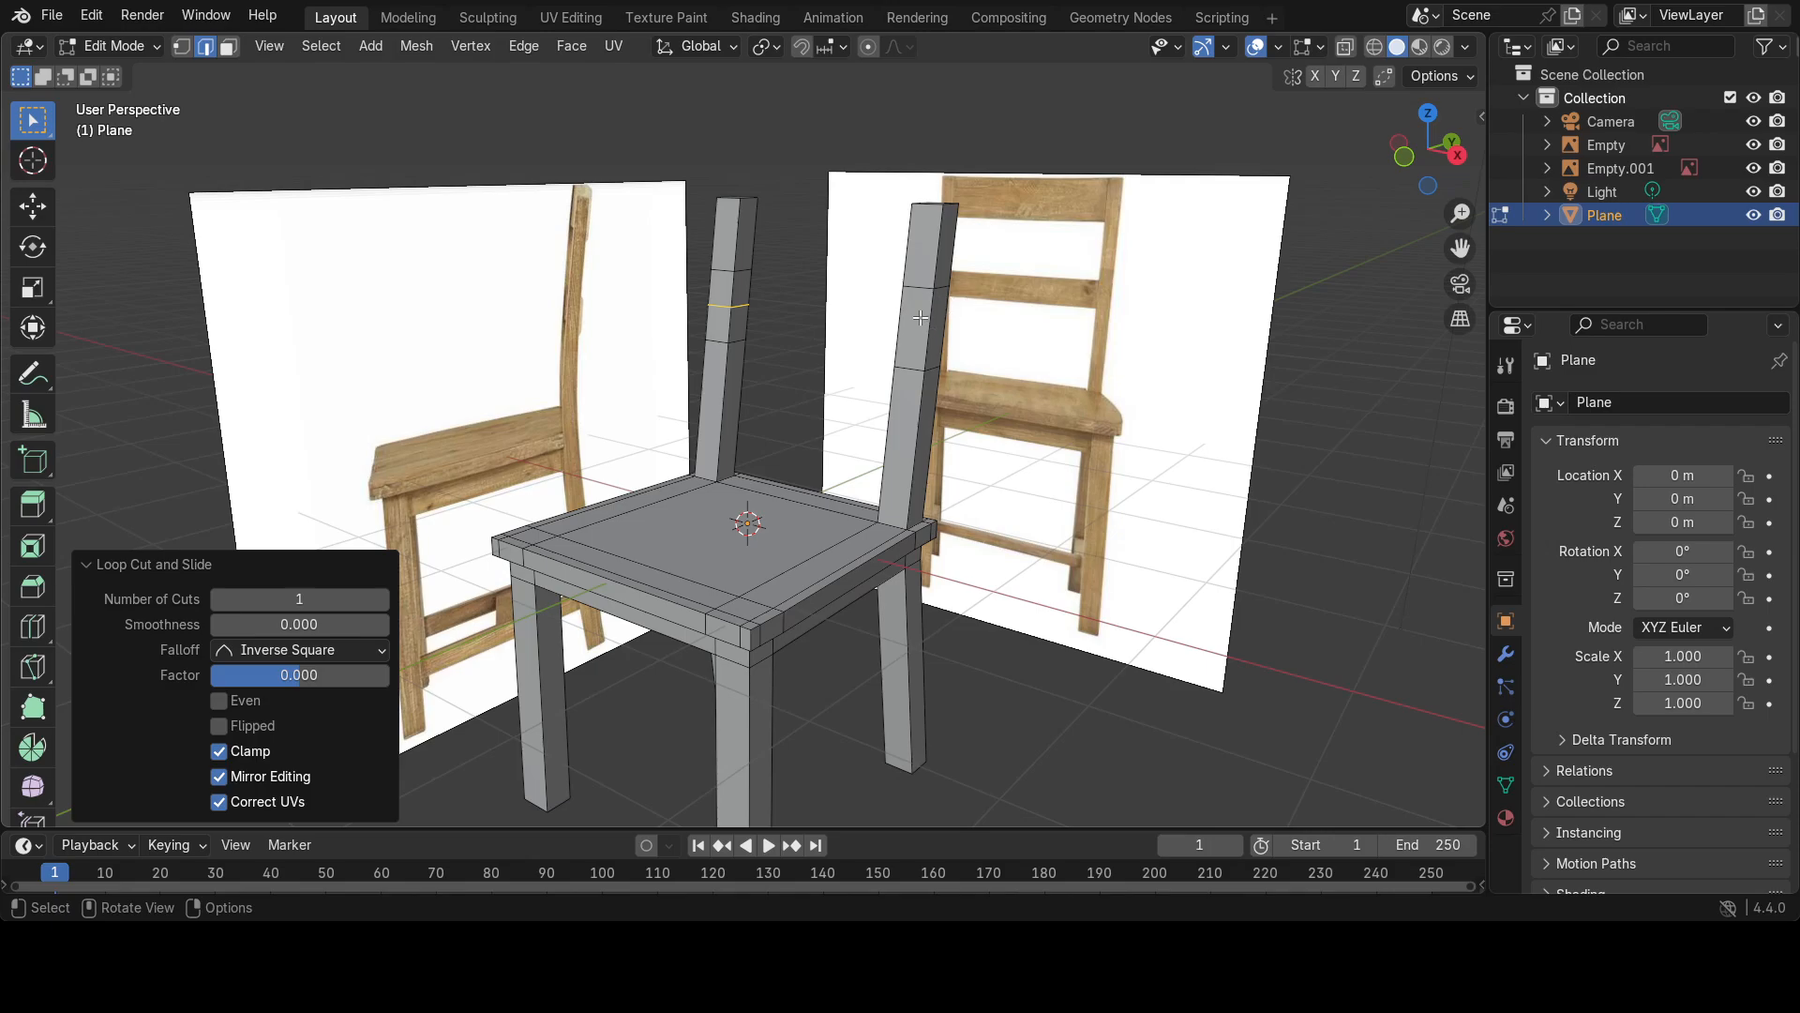
click(524, 47)
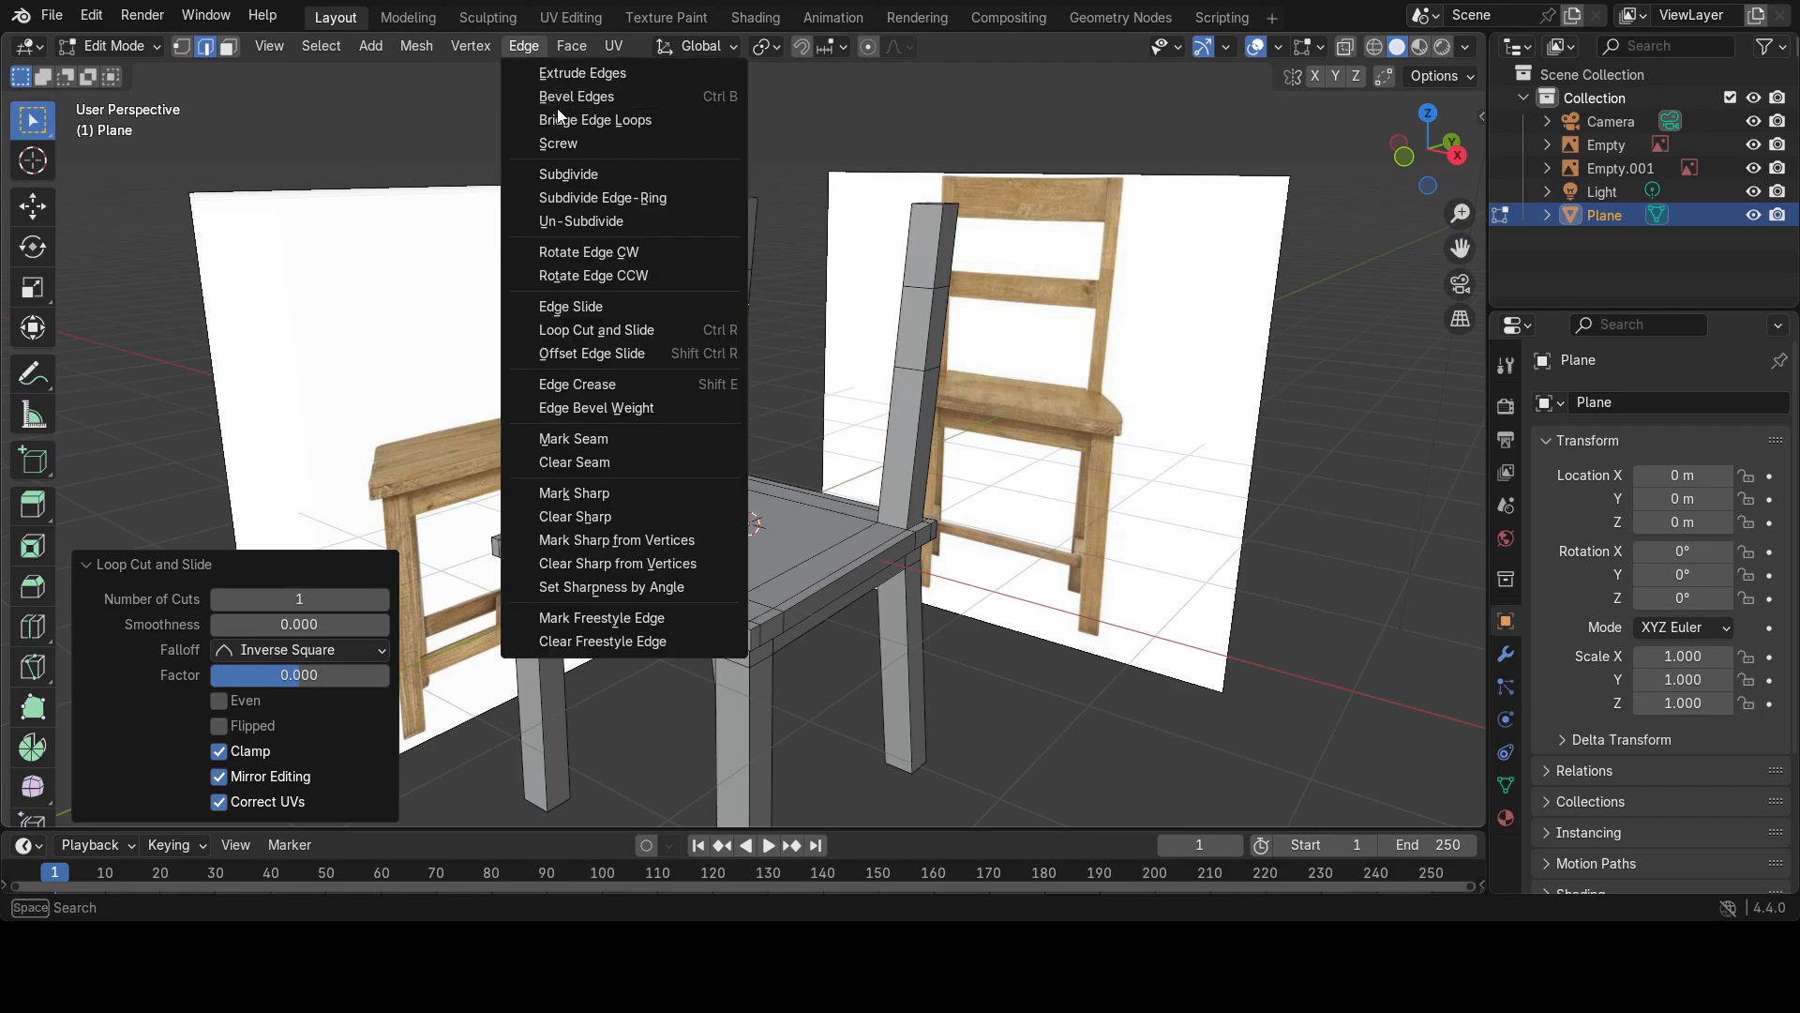
click(577, 334)
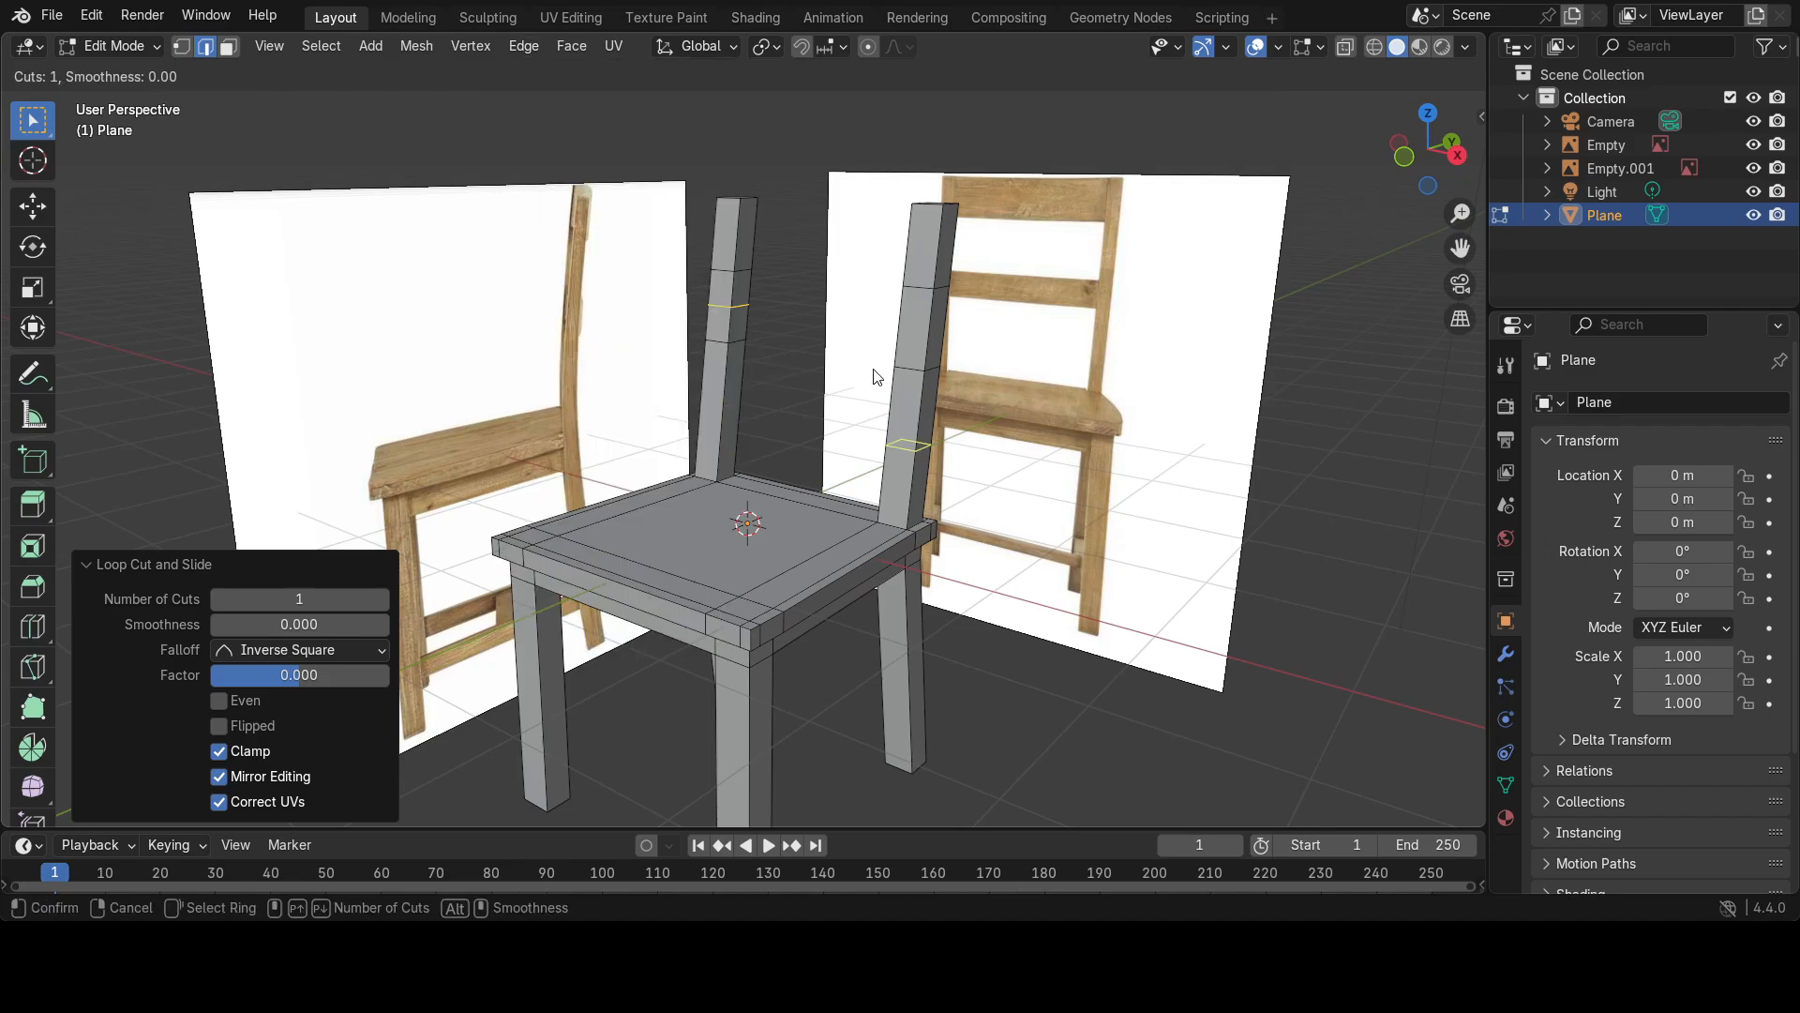
click(924, 327)
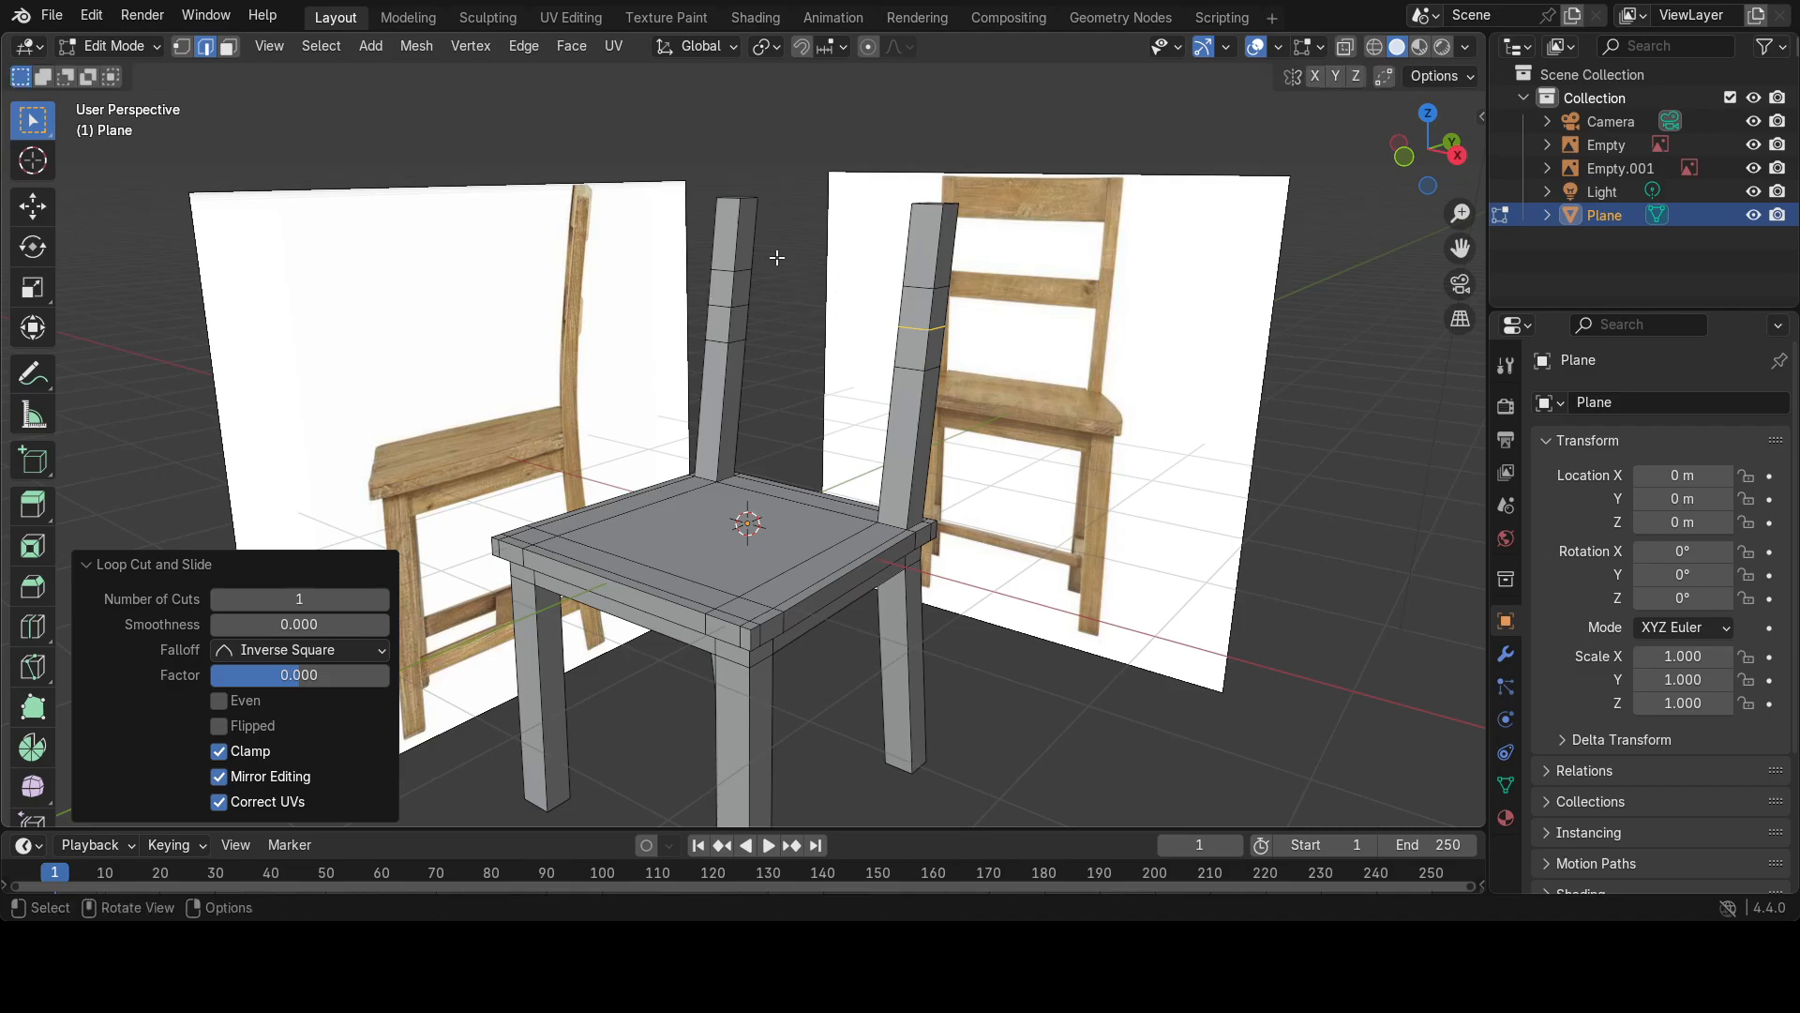
Select the uppermost loop cut on both back posts and activate the Move tool.
click(912, 284)
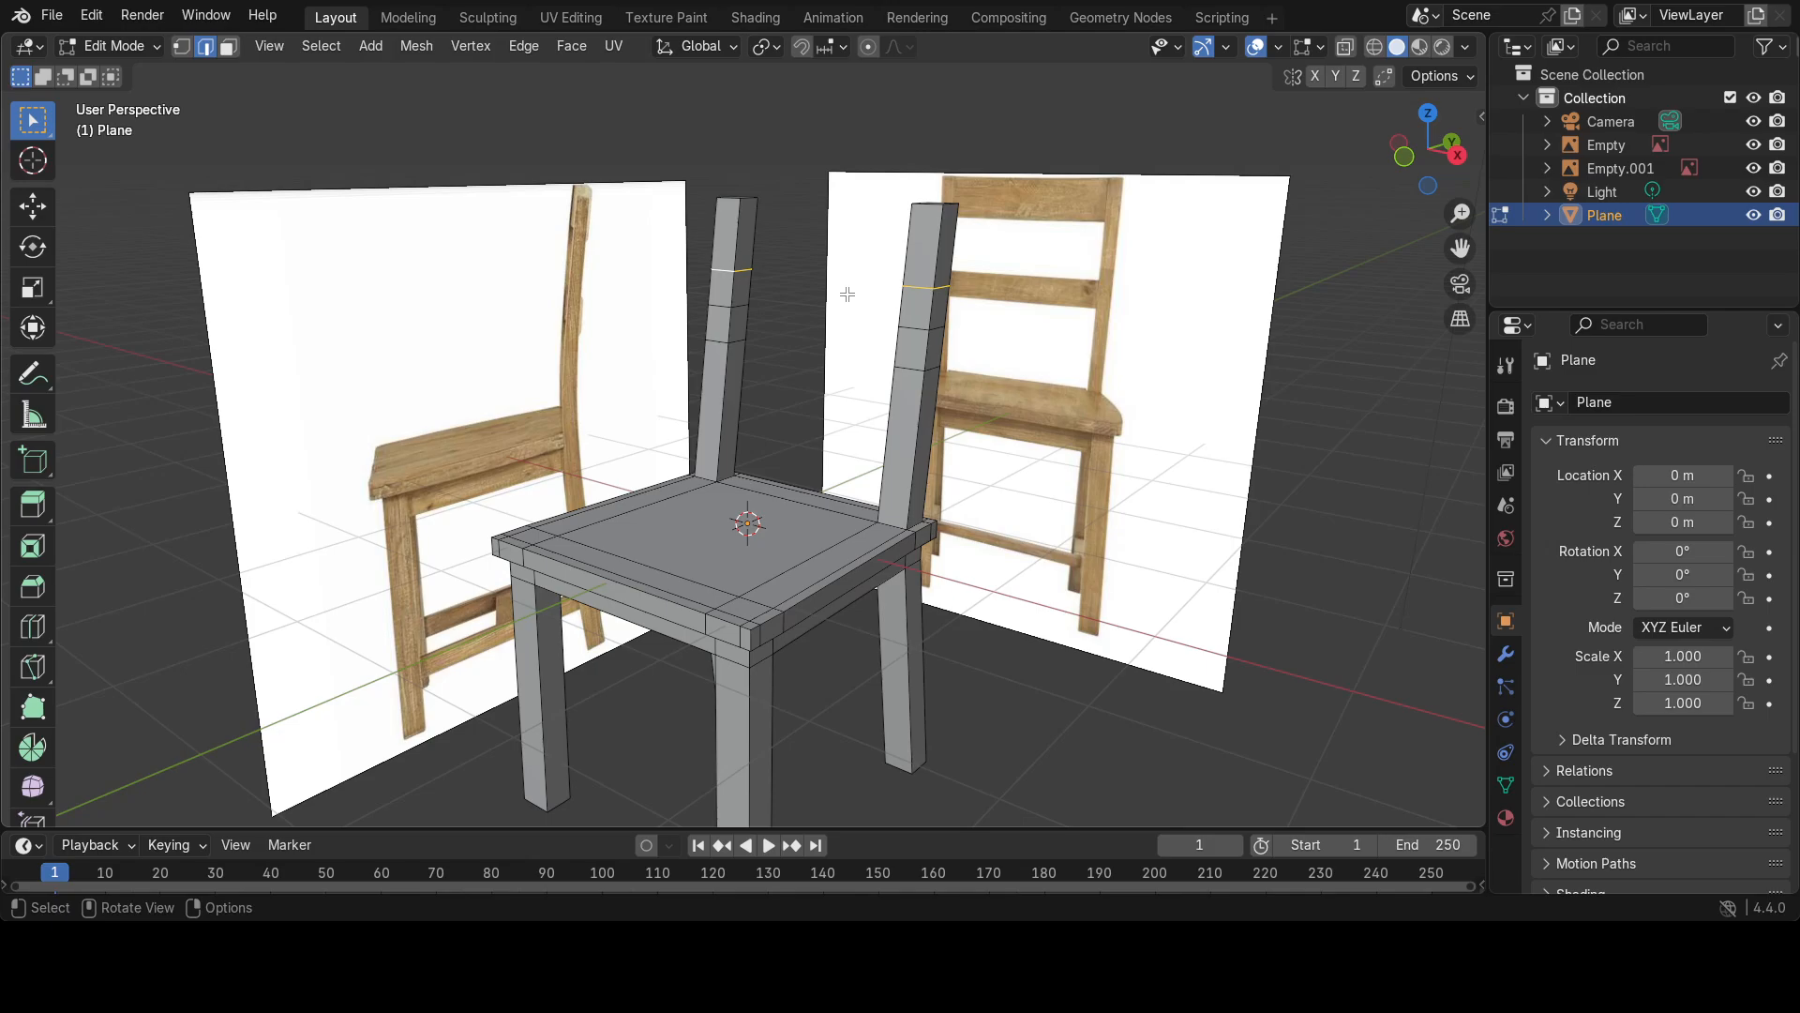
click(44, 210)
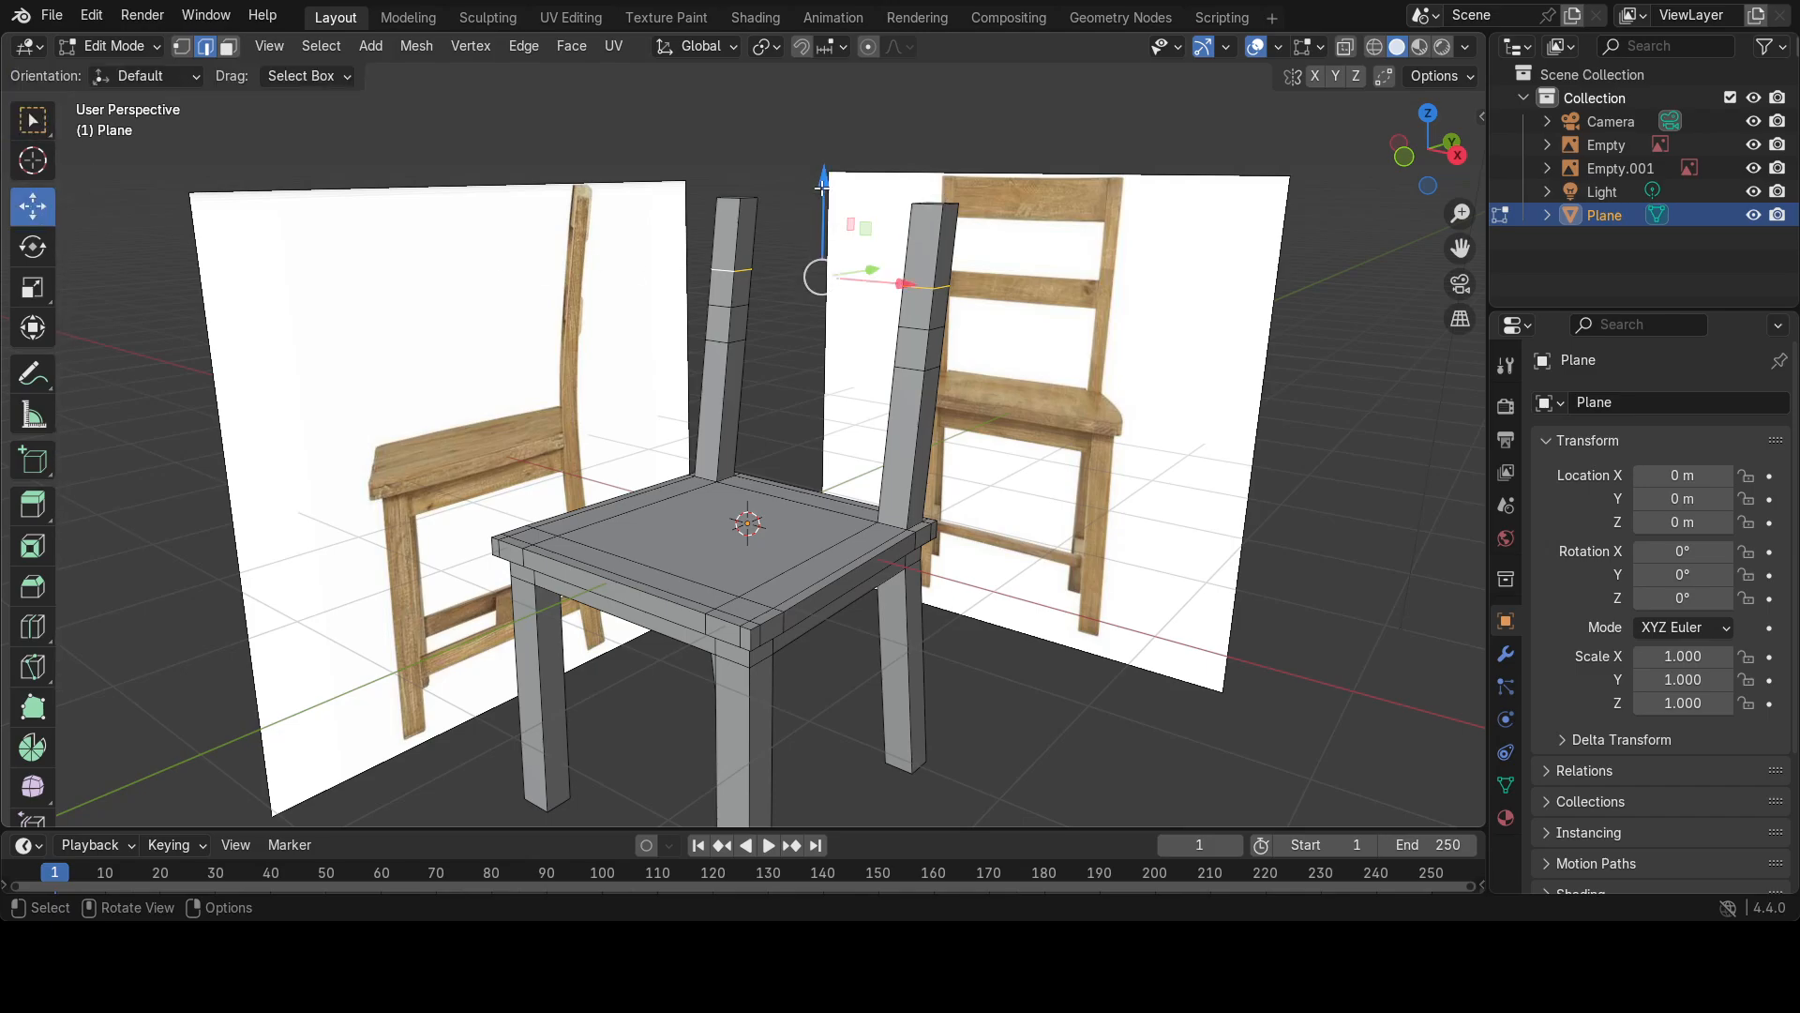
drag(822, 189, 825, 118)
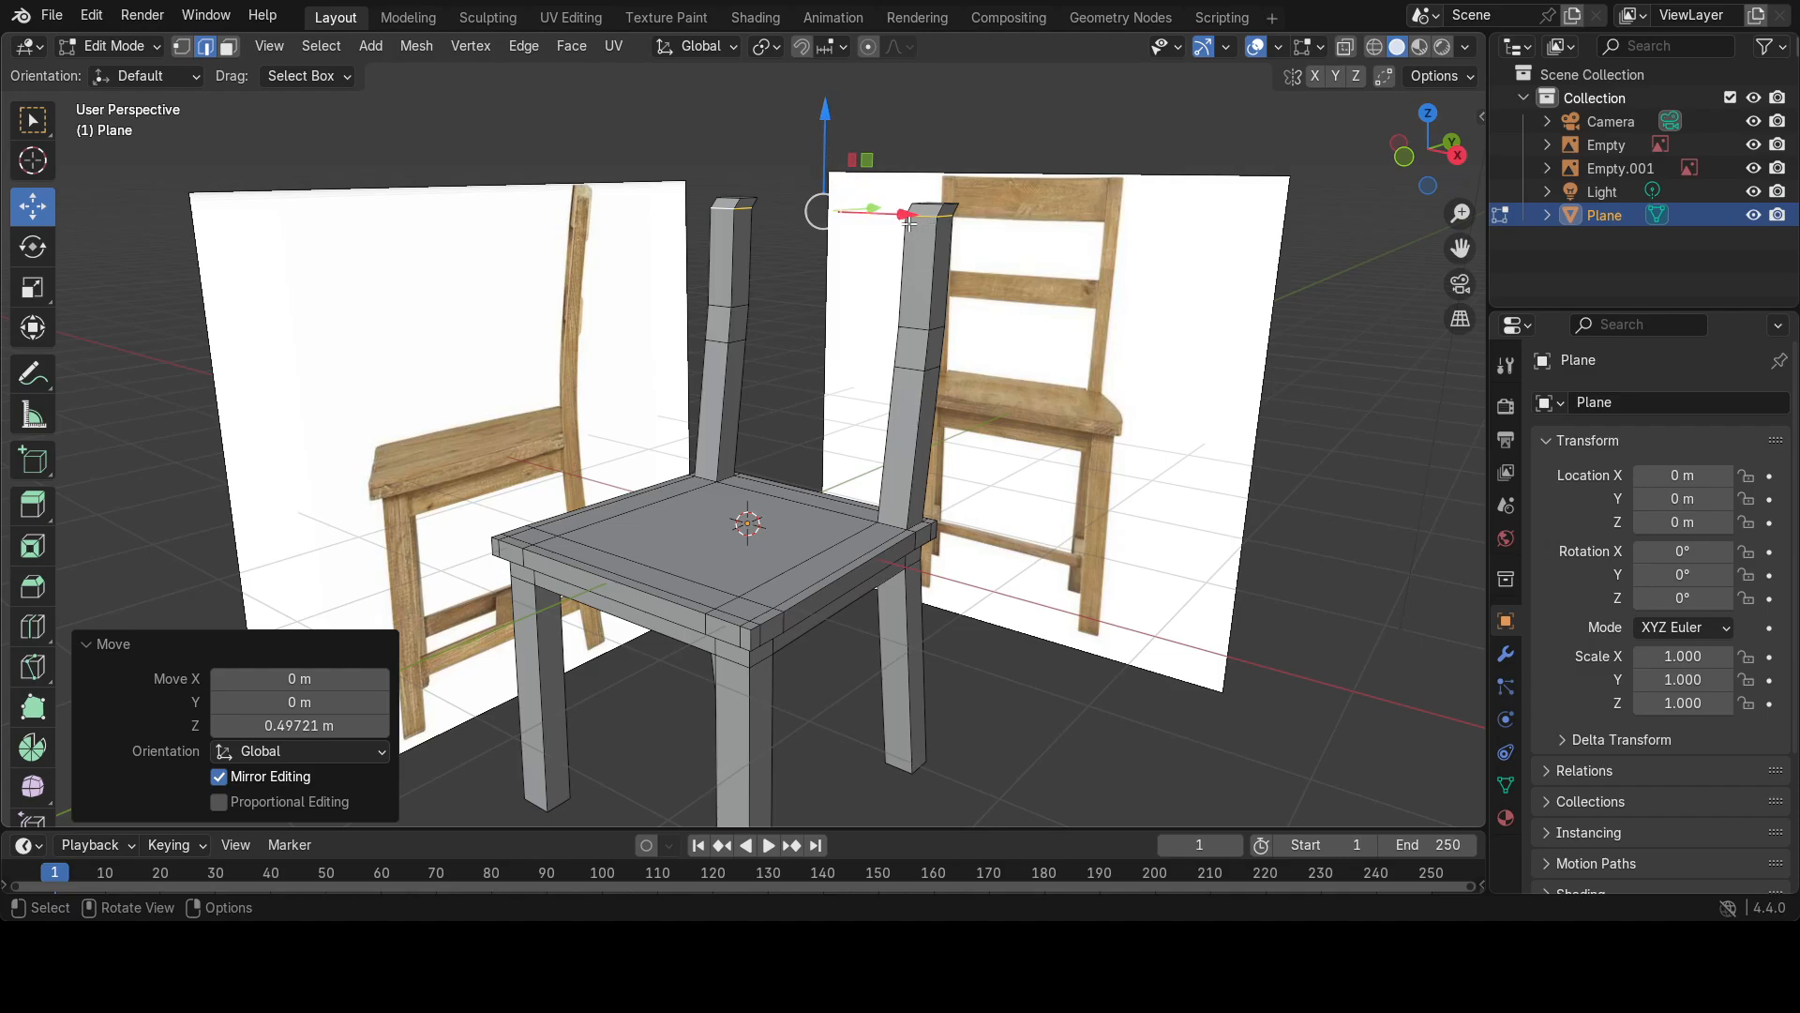
click(773, 47)
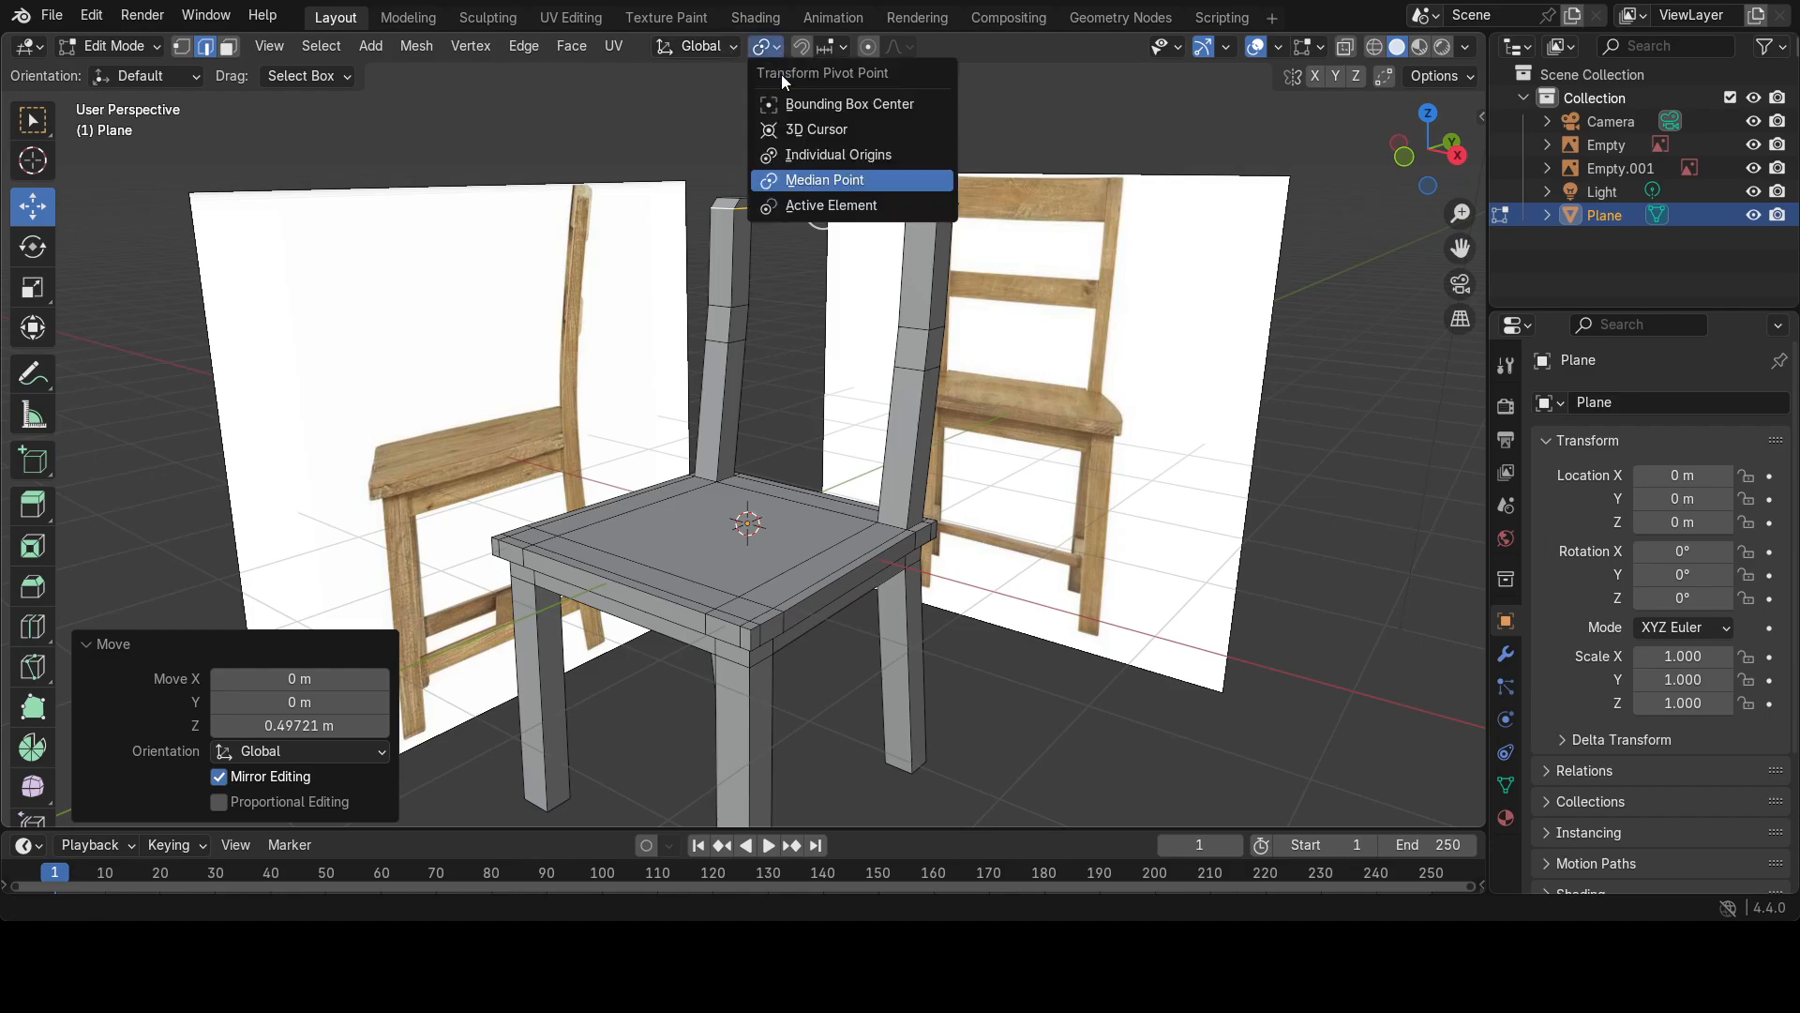
click(733, 49)
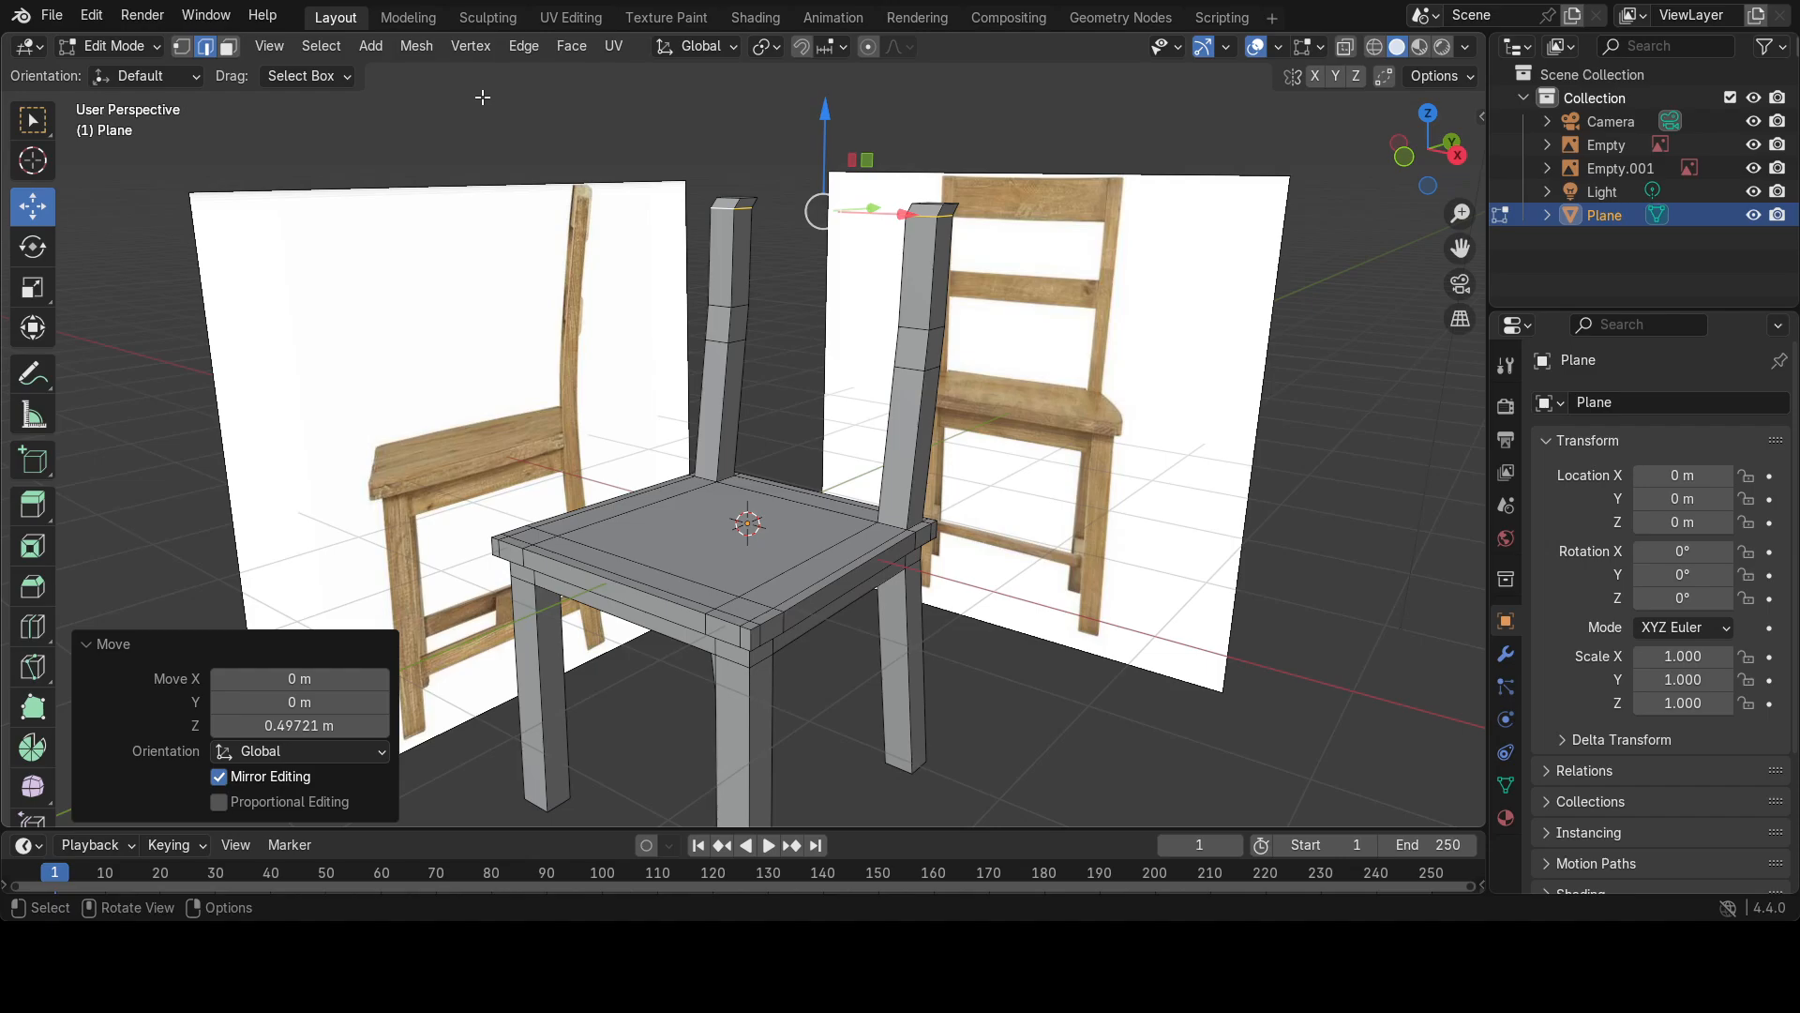
key(ctrl)
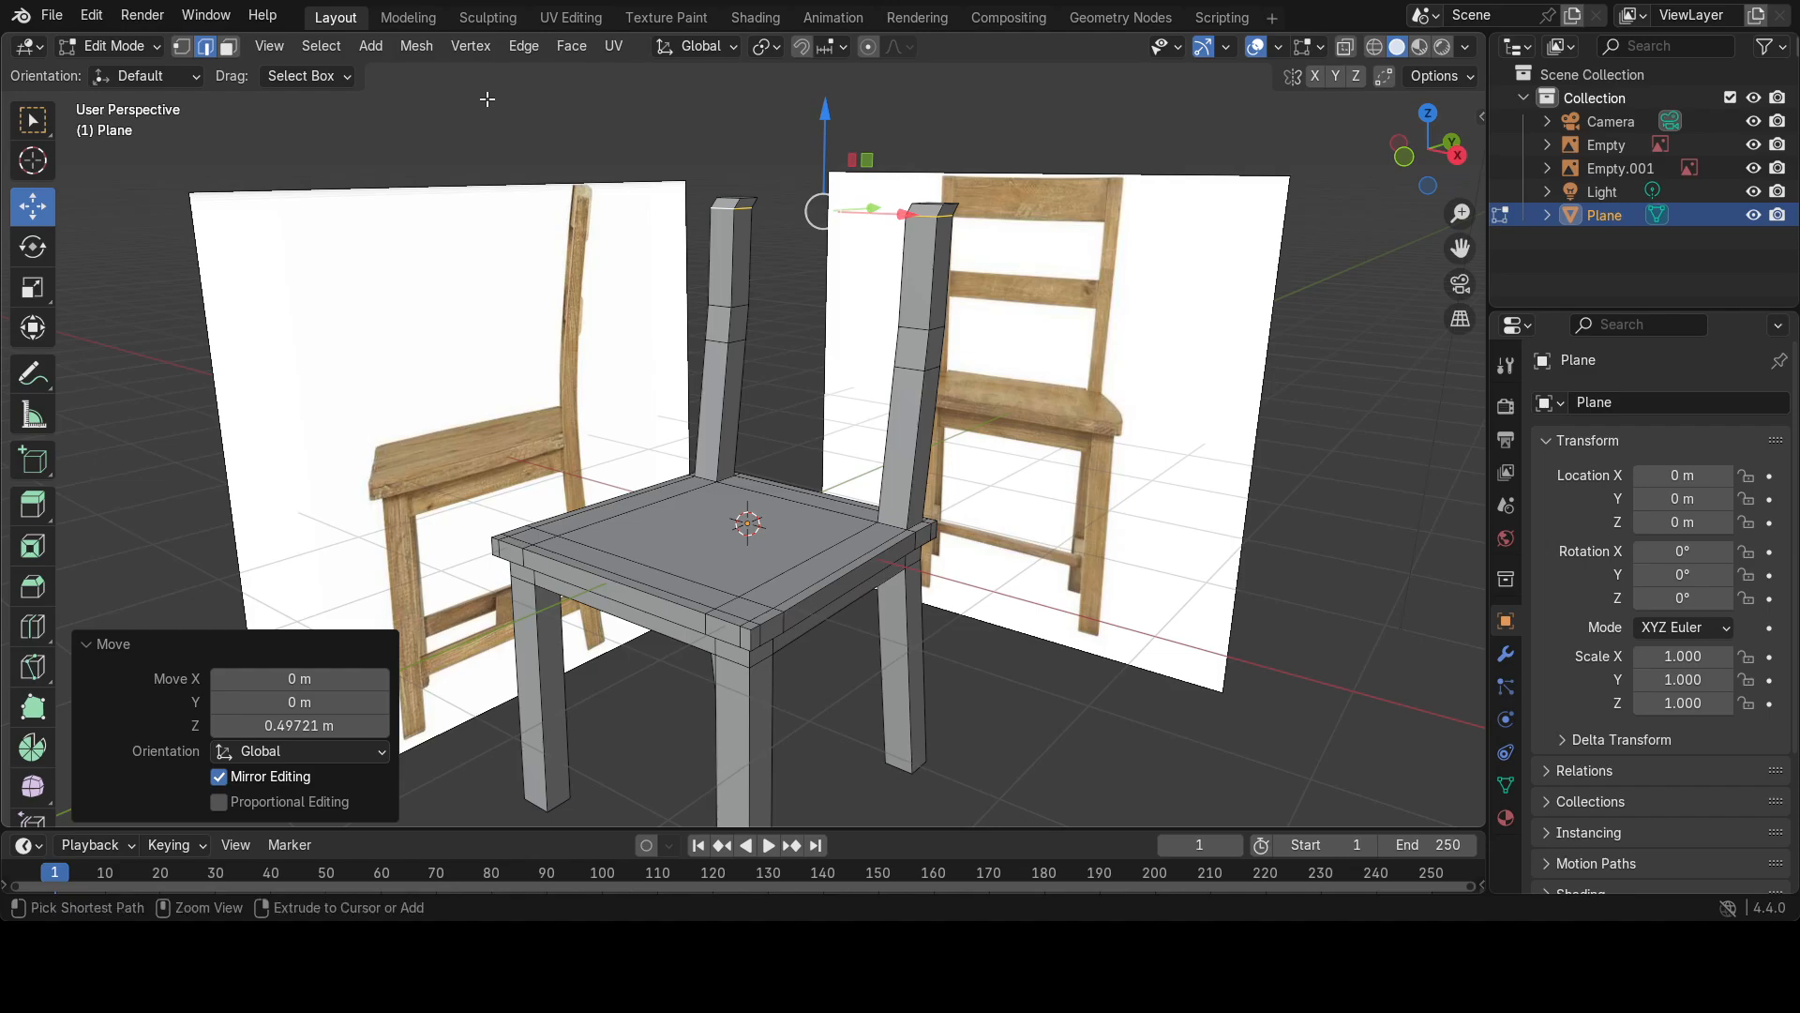
key(ctrl+z)
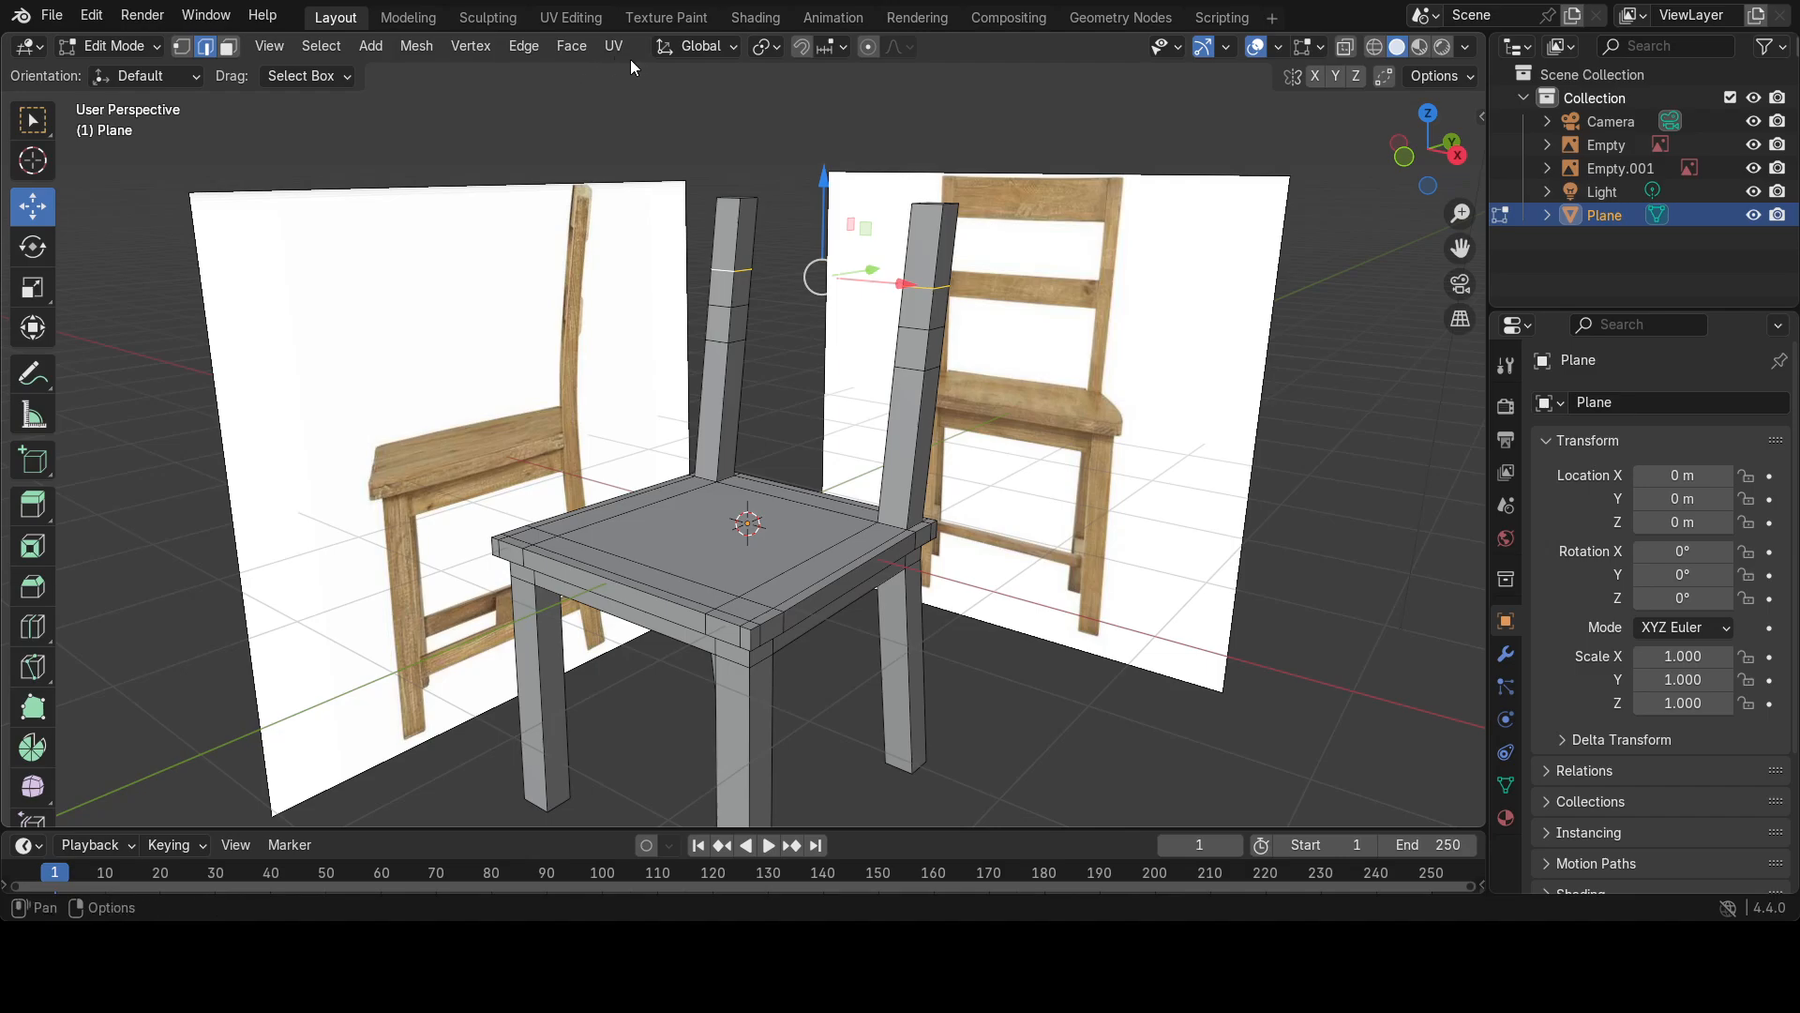
Set the transform orientation to Normal and move the selected loops about 0.52 m up the slanted posts, close to their tops.
click(732, 47)
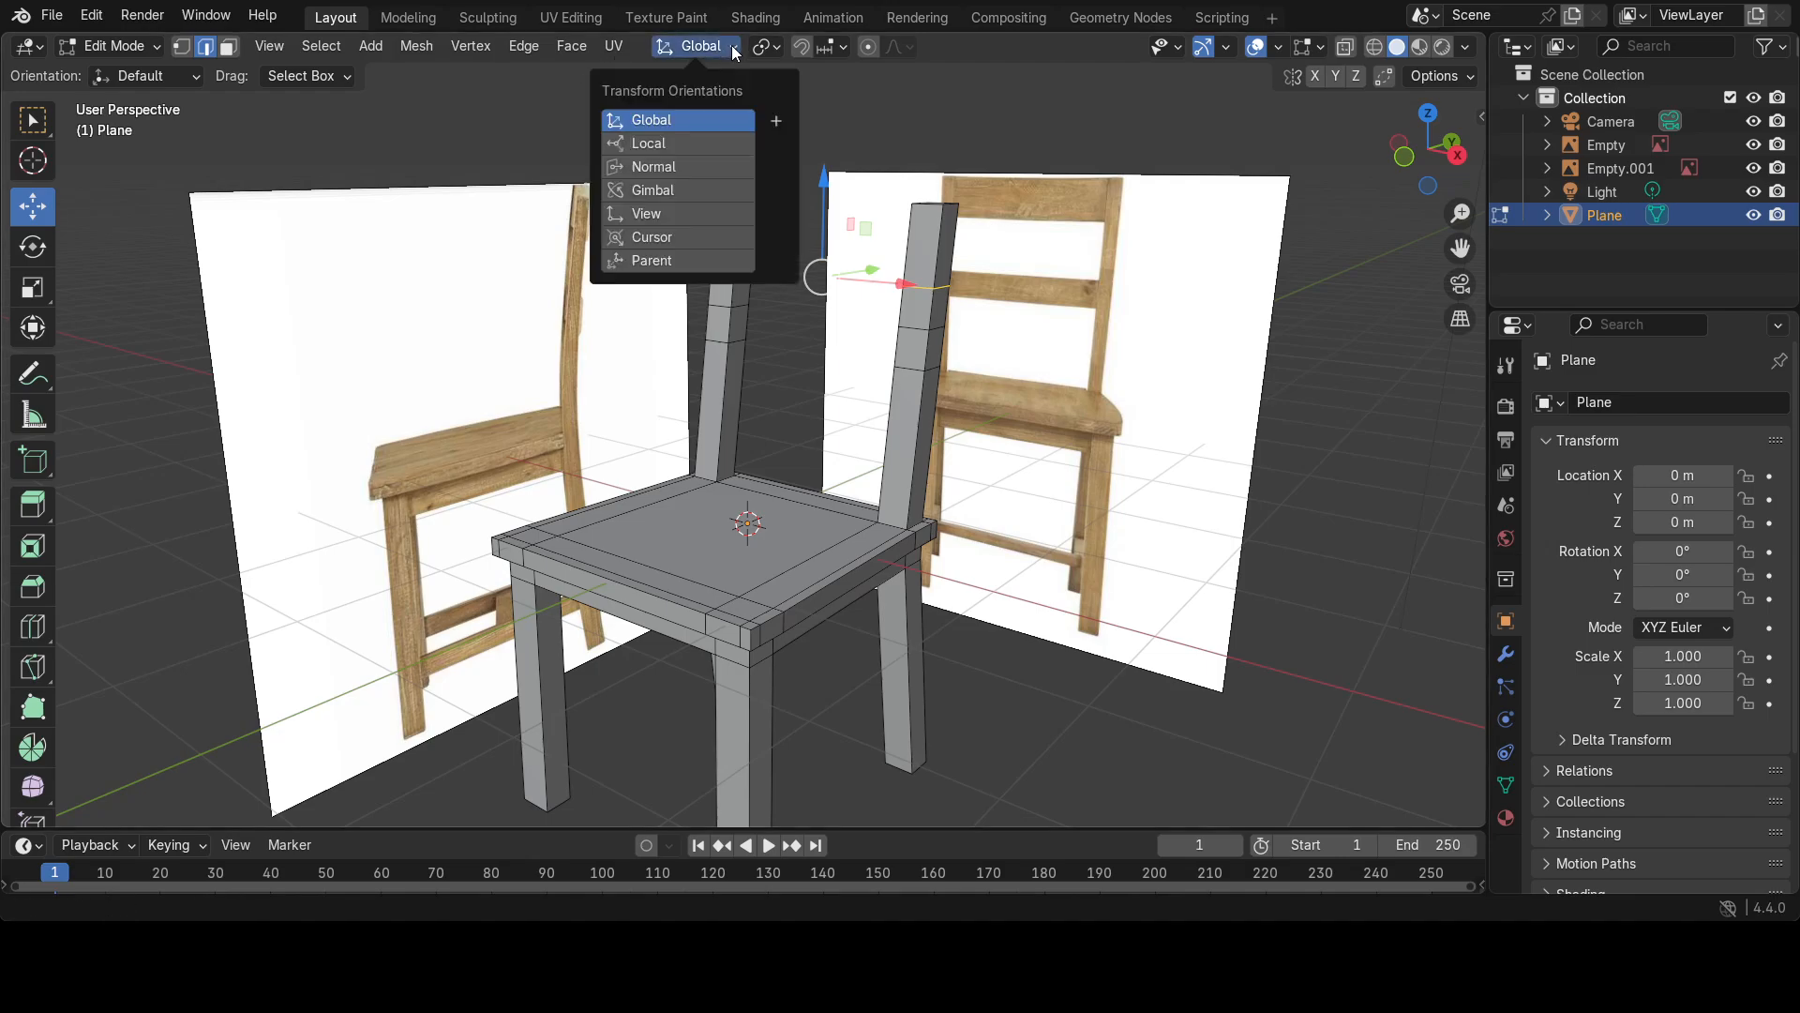
click(677, 167)
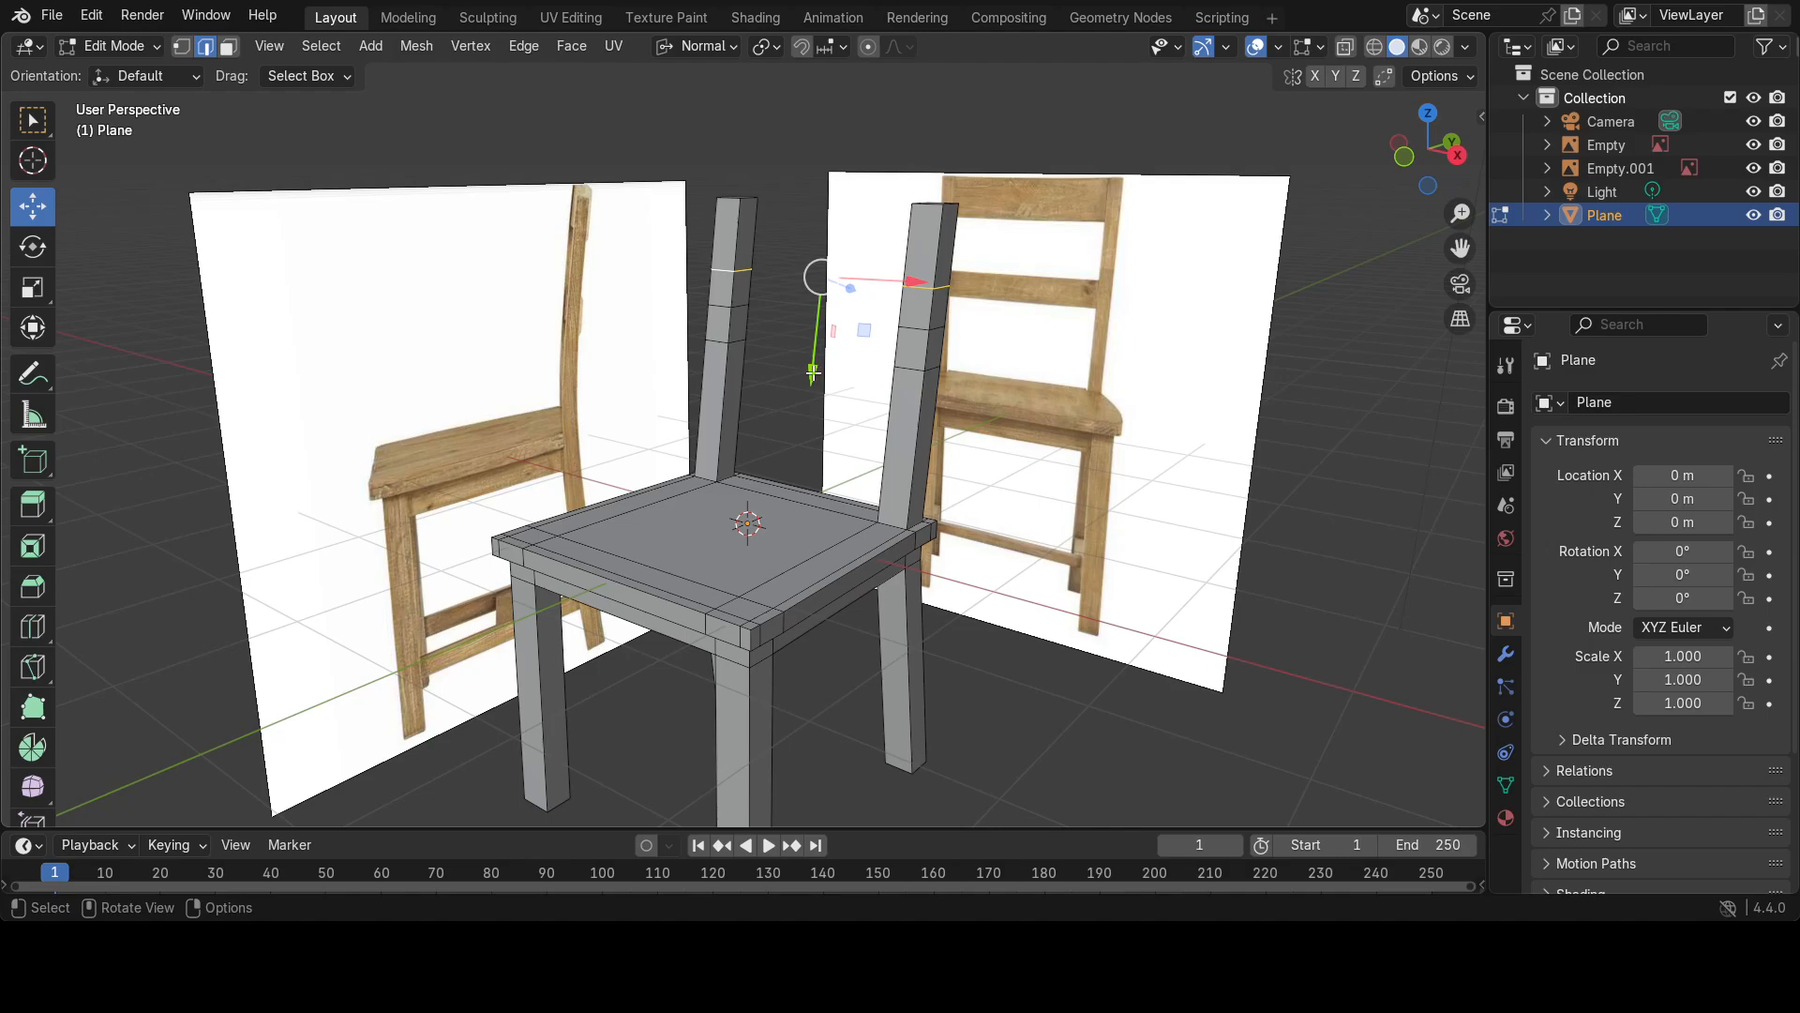
drag(812, 373, 815, 301)
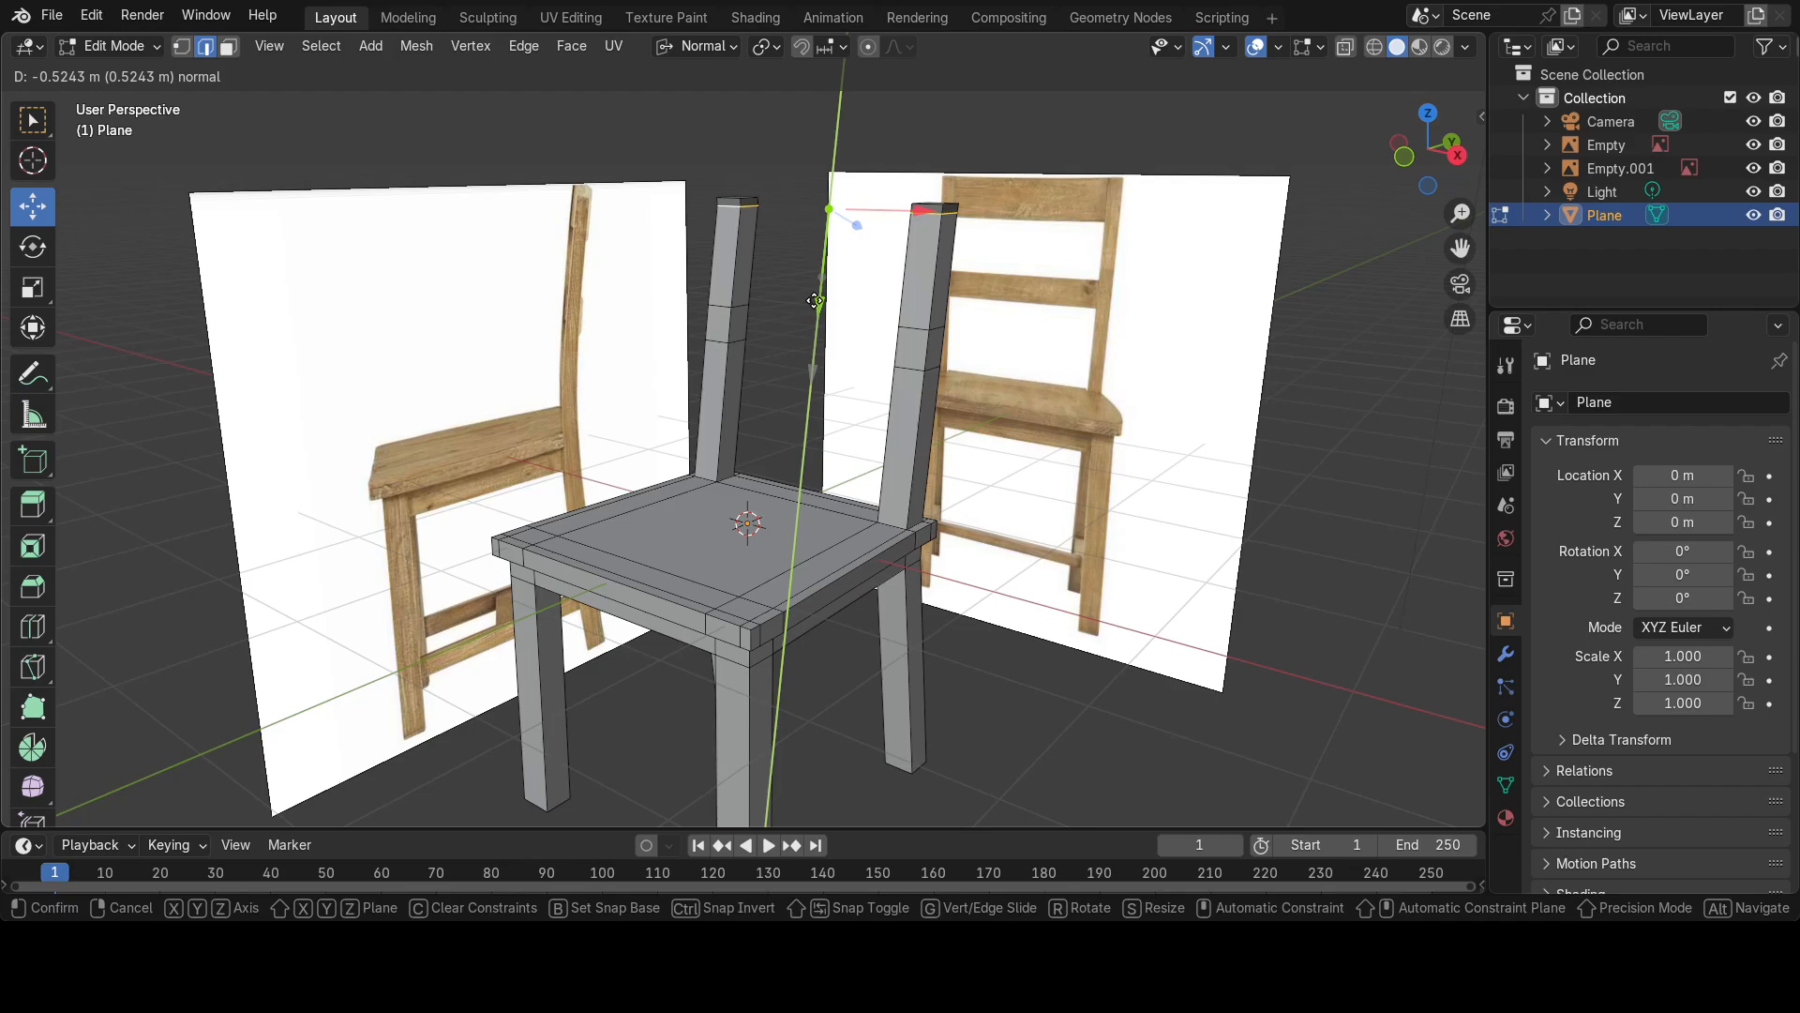
drag(815, 301, 815, 301)
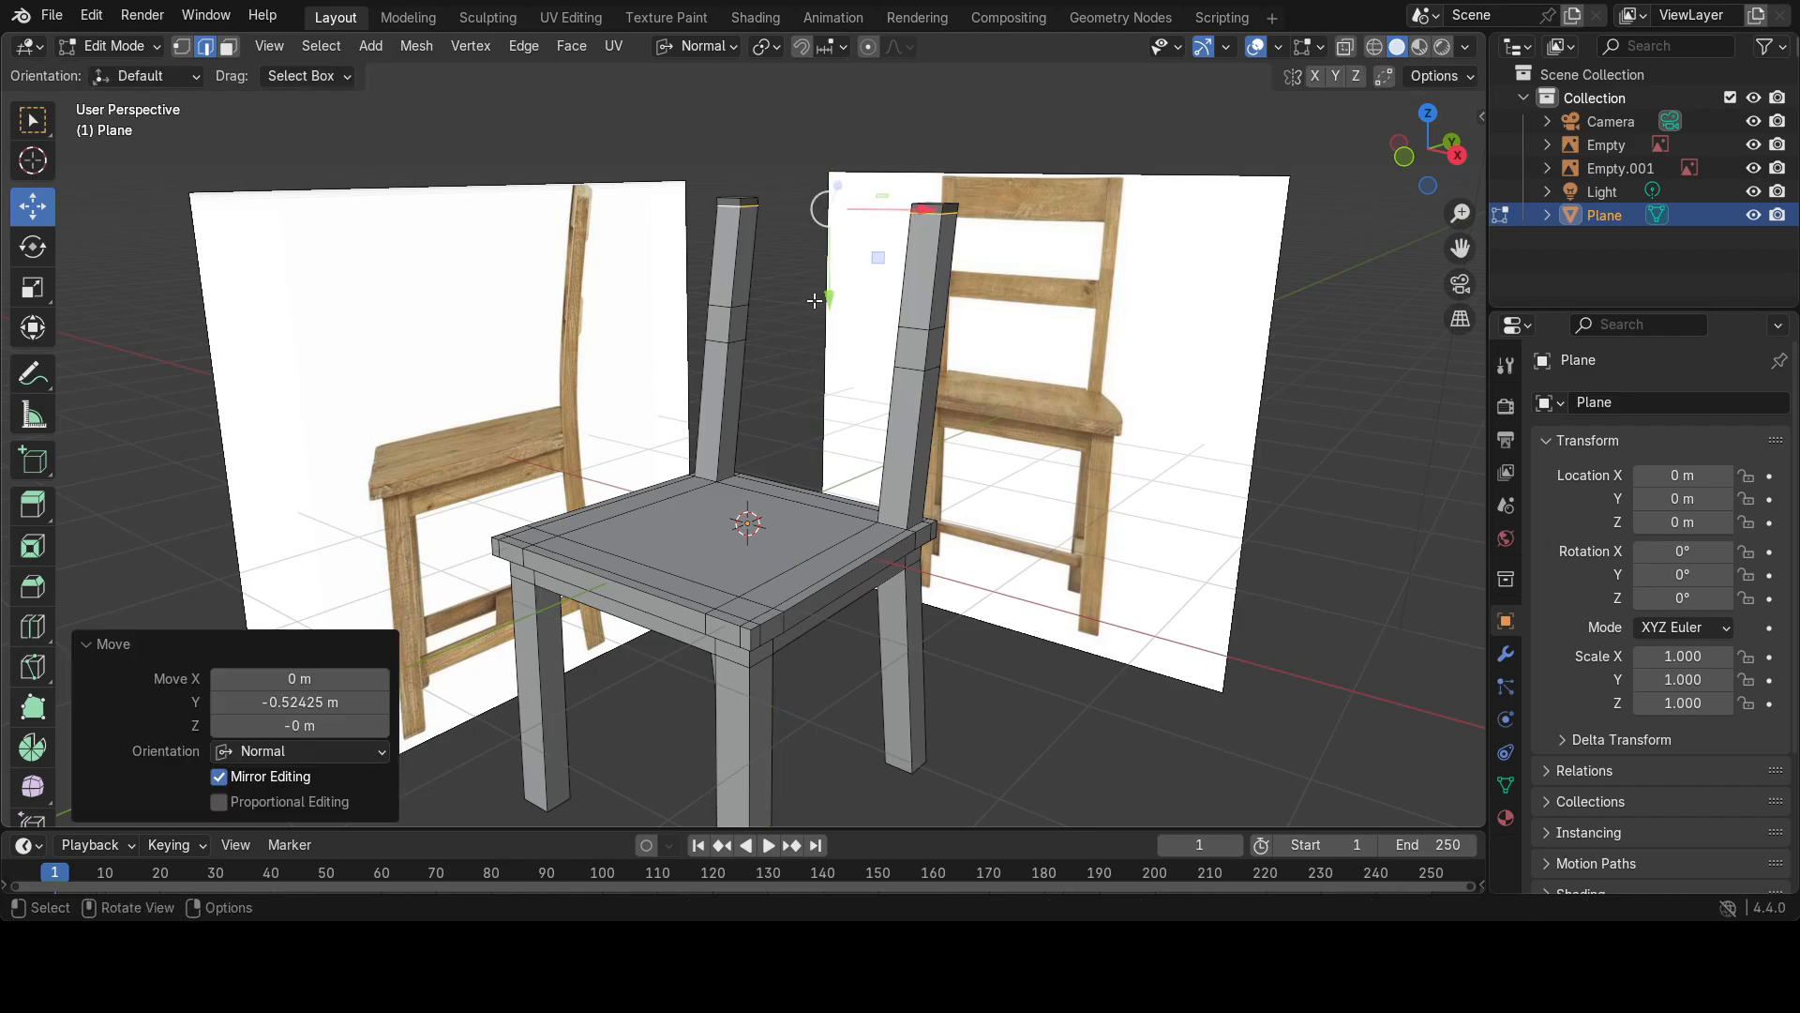
Select the edge loop just above the mid-height loop on both back posts.
alt+click(722, 304)
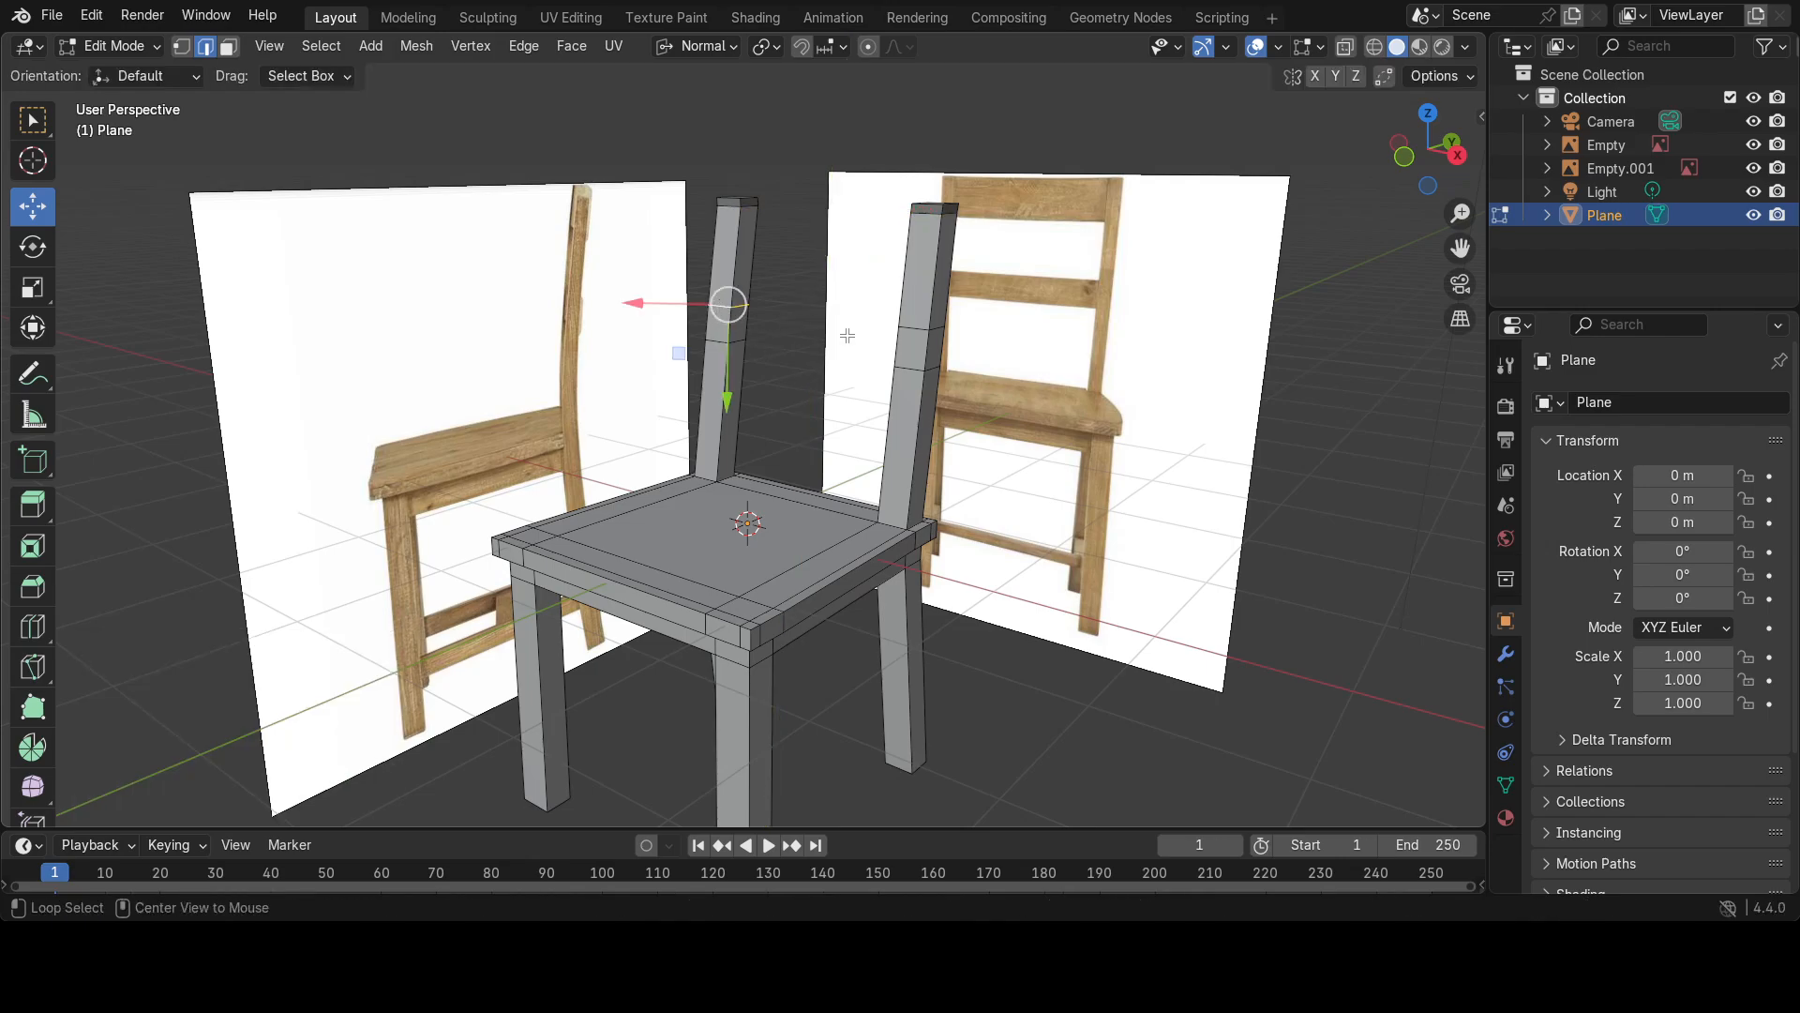
alt+shift+click(917, 329)
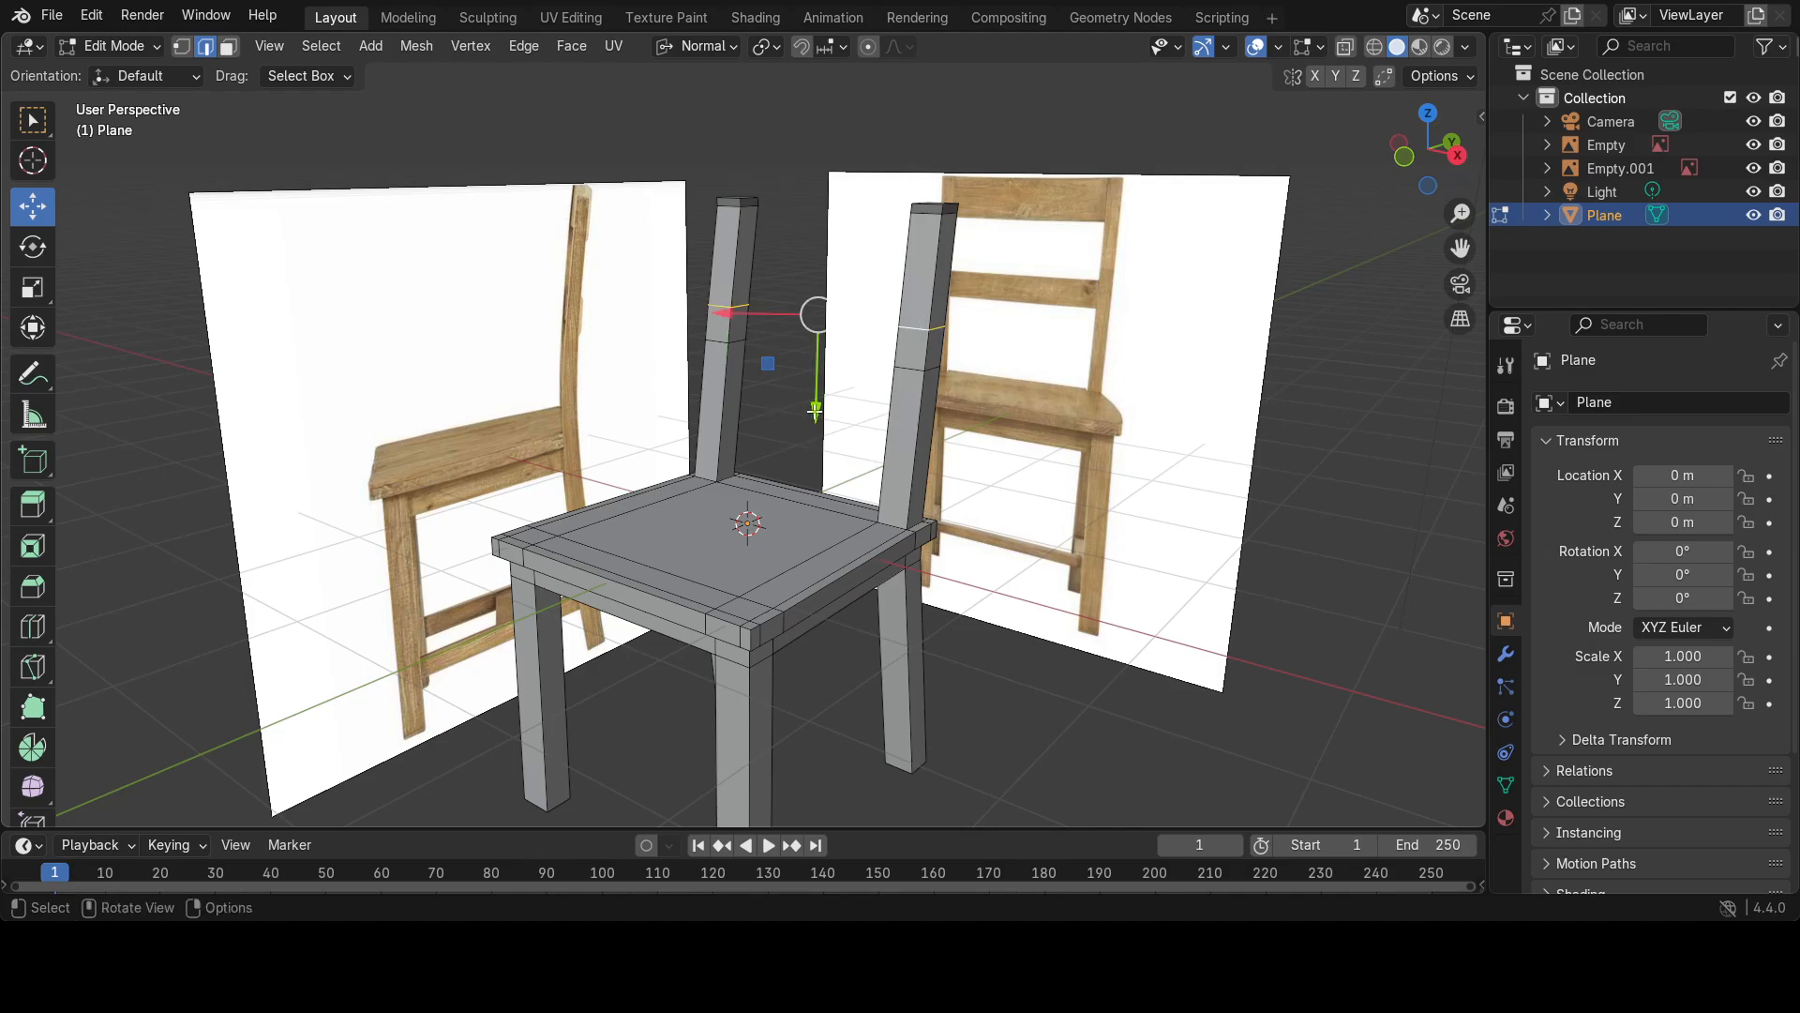
drag(814, 409, 815, 344)
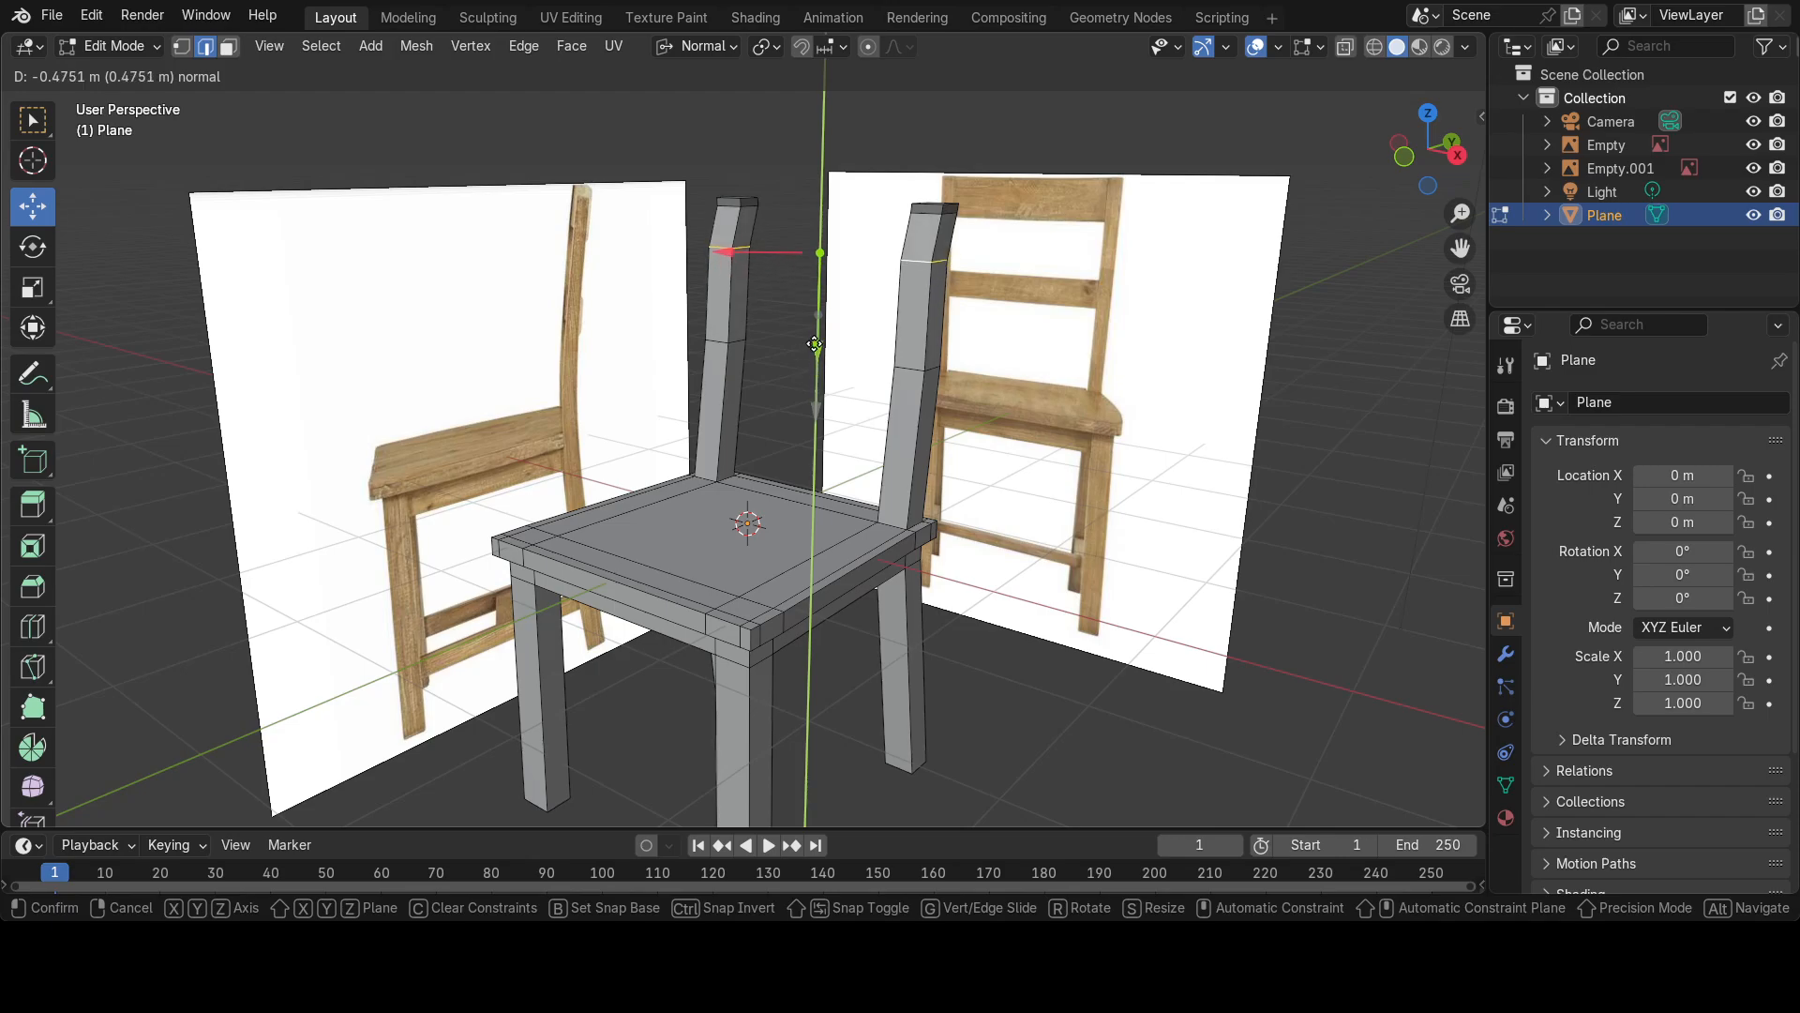
drag(815, 344, 814, 344)
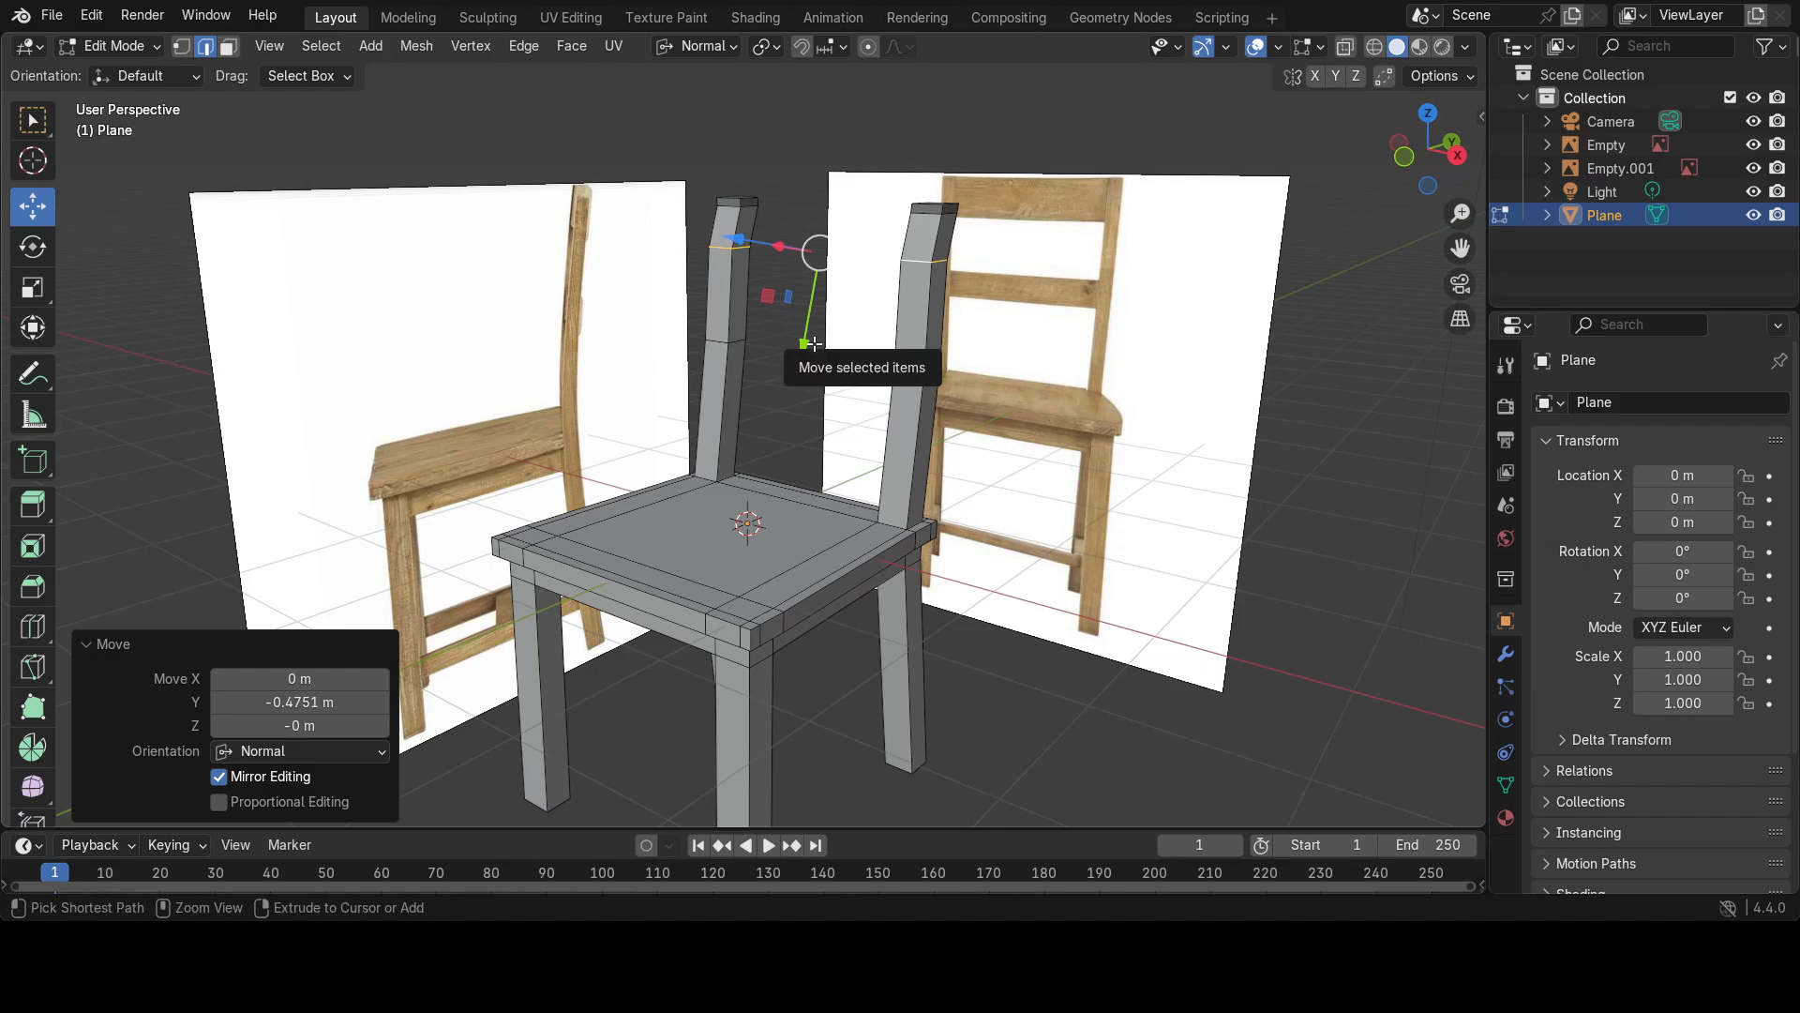
key(ctrl+z)
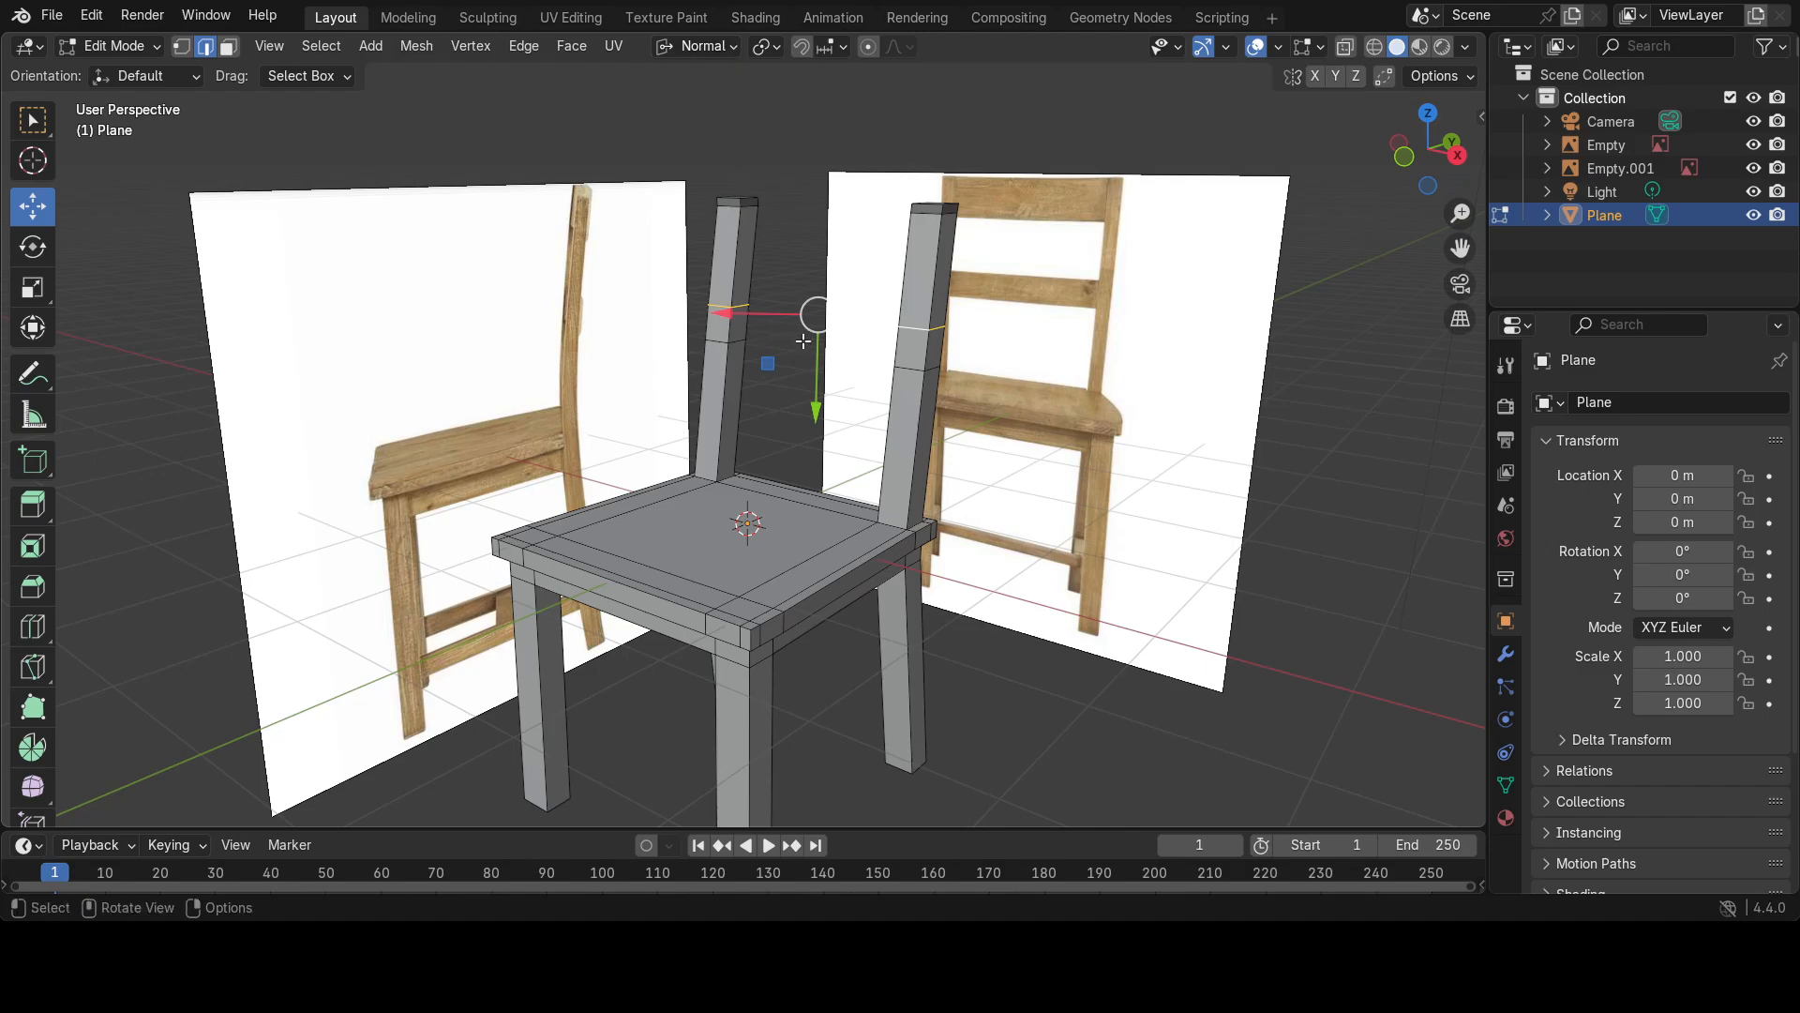
click(728, 45)
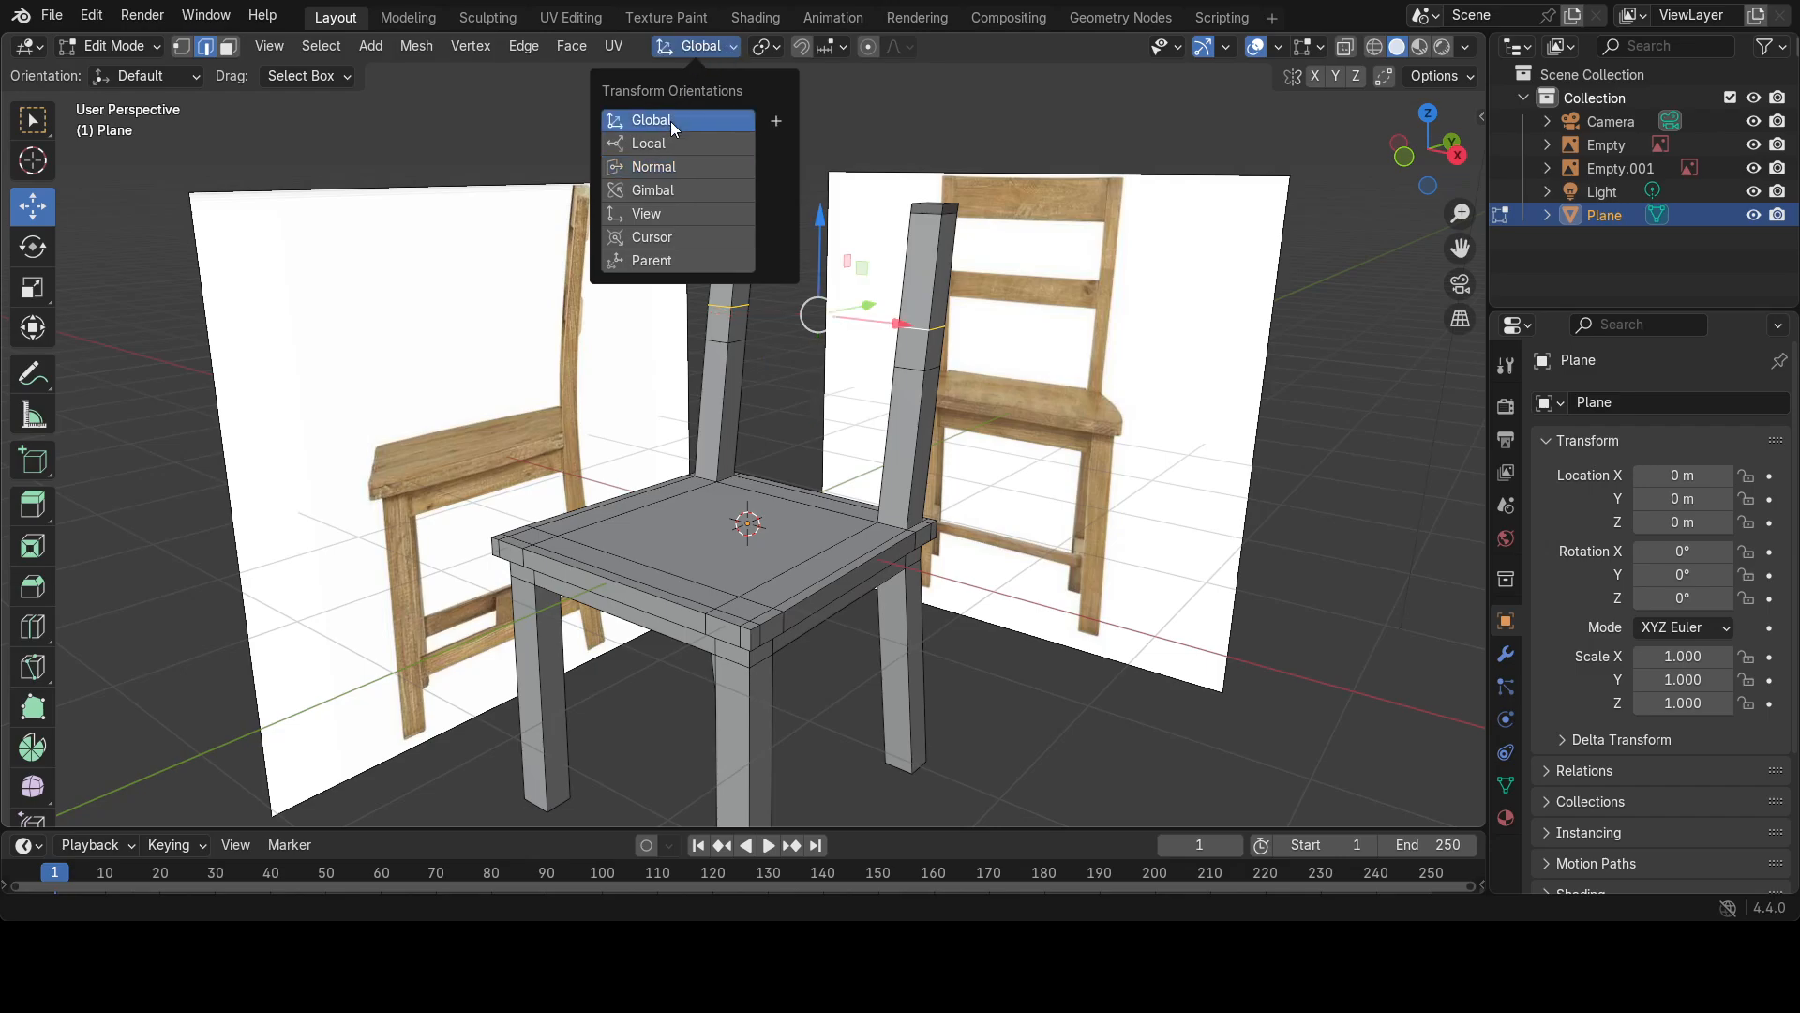
click(672, 121)
click(761, 46)
click(734, 47)
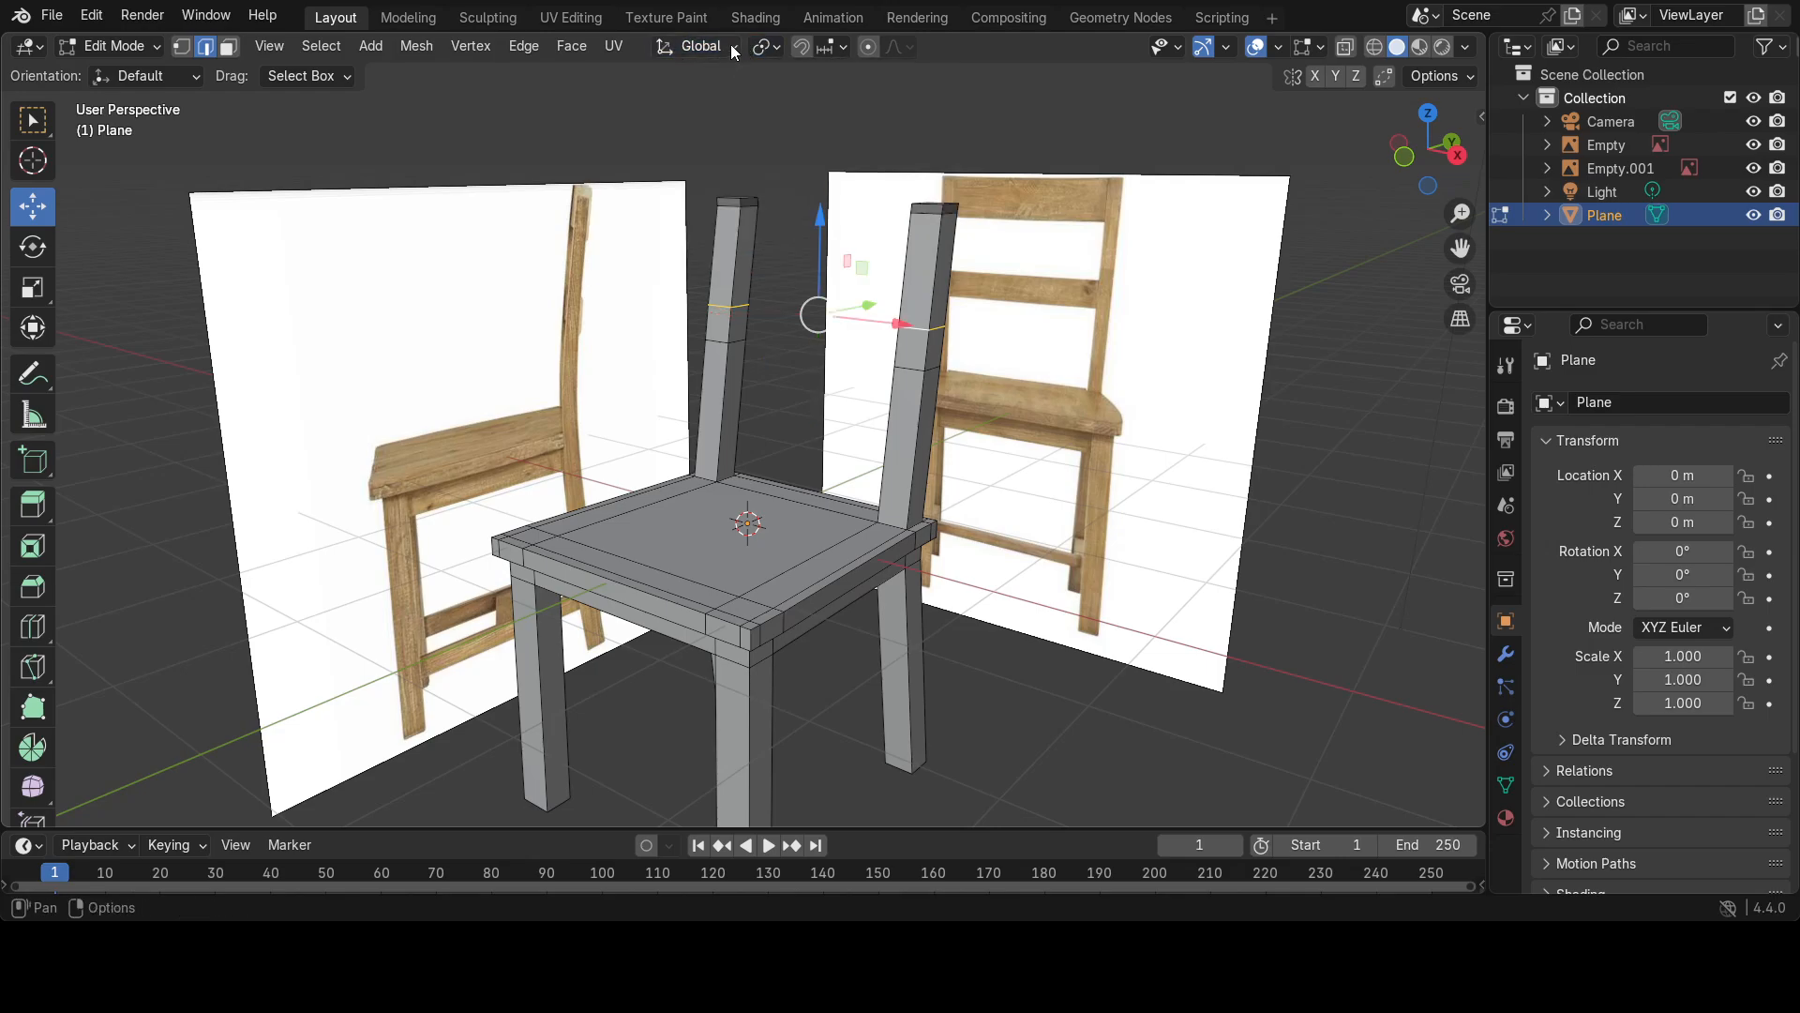
click(730, 44)
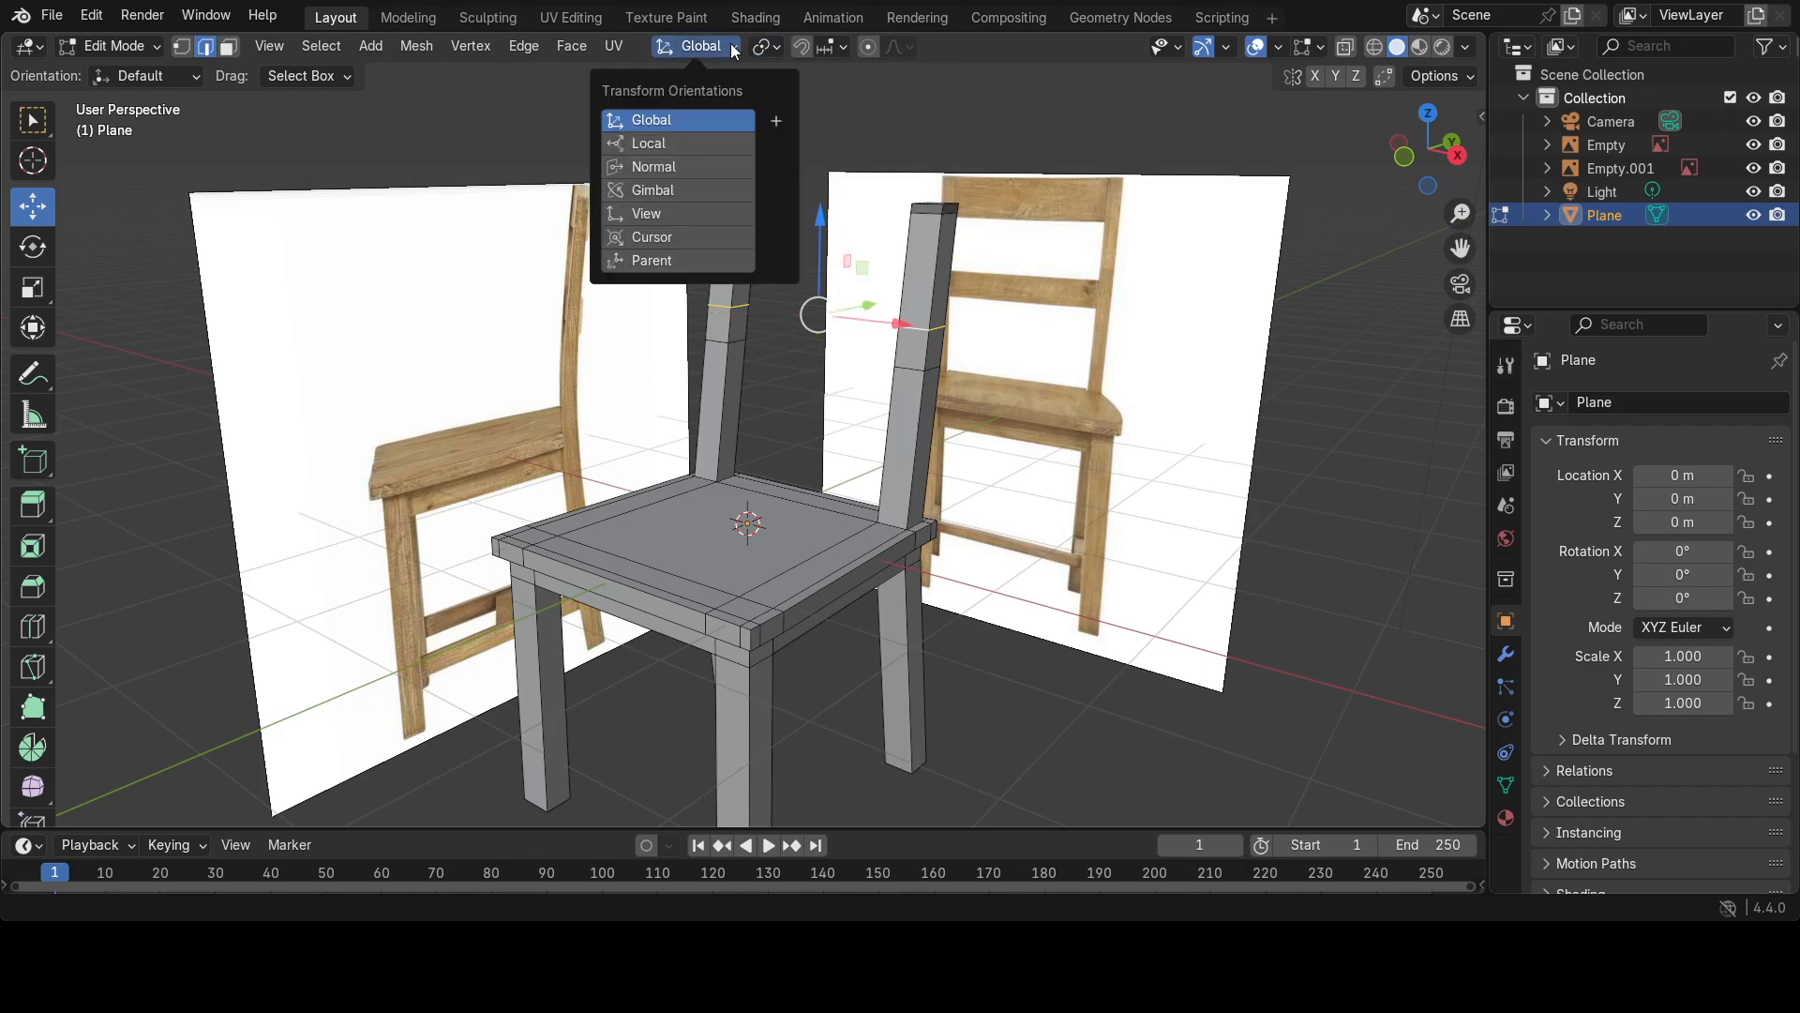
click(653, 168)
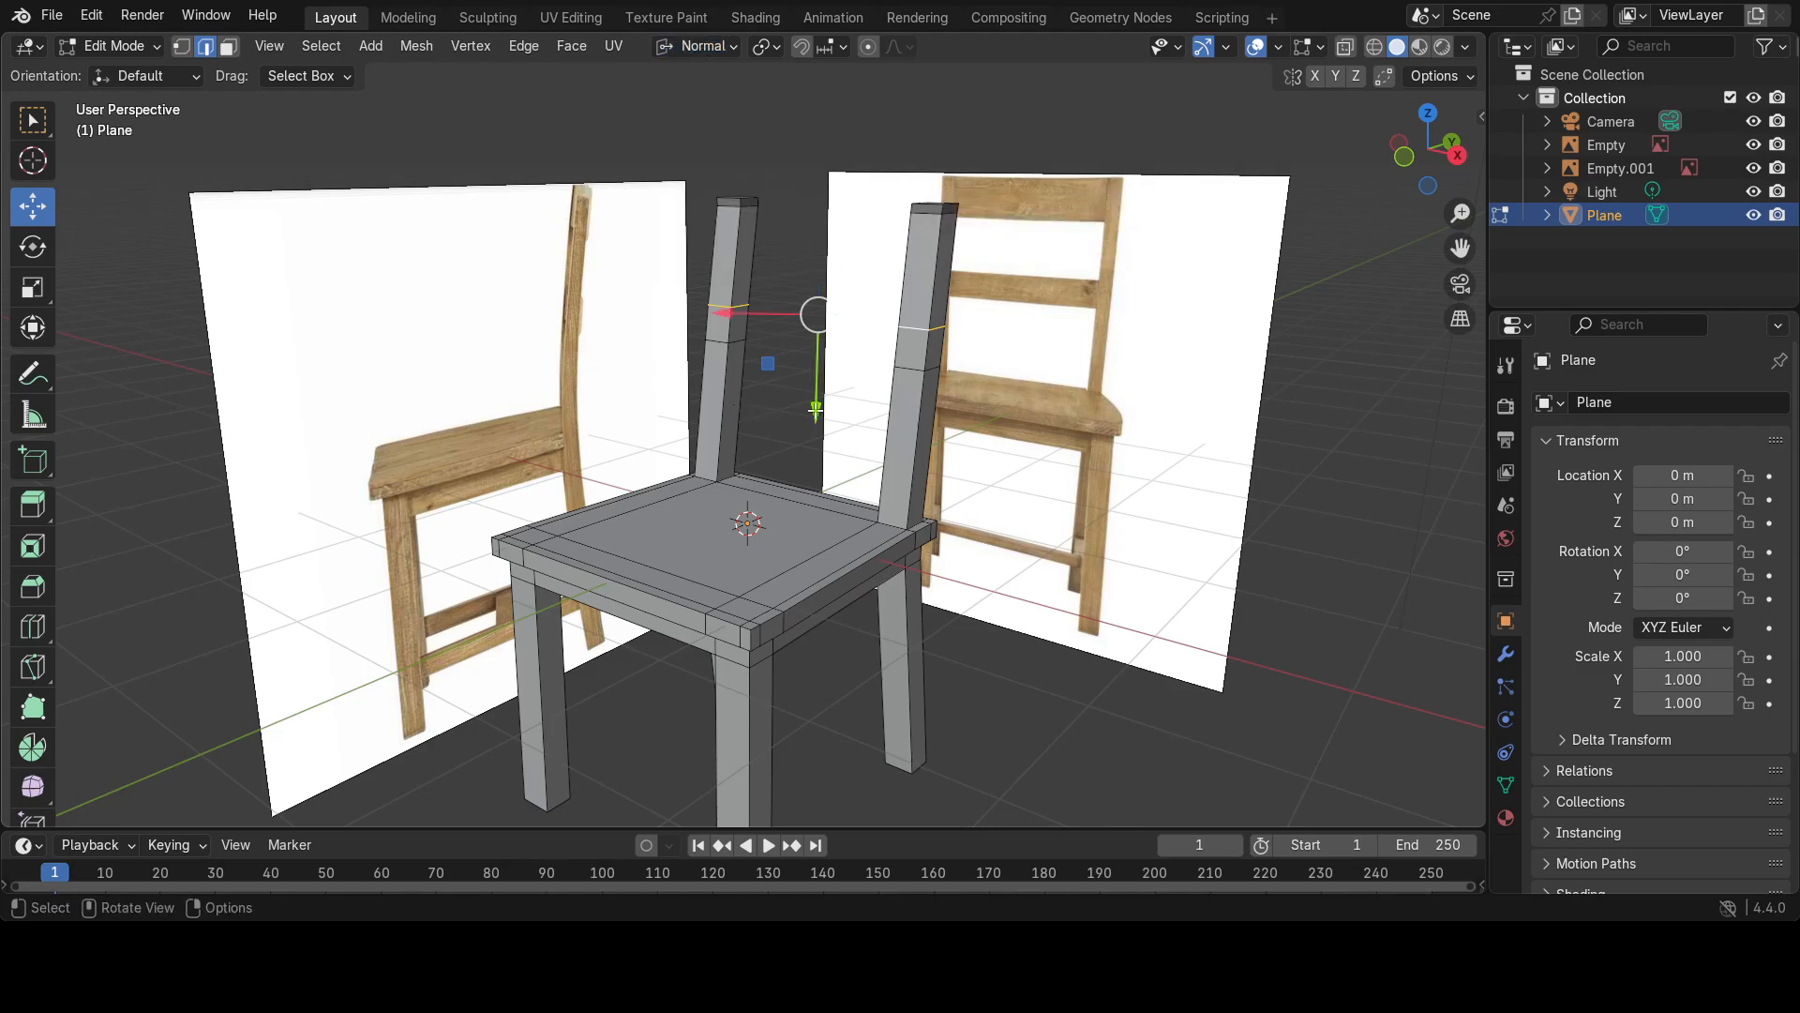
Move the selected loops about 0.31 m up the posts in Normal orientation, and offset them about -0.026 m along normal Z.
drag(816, 410, 823, 368)
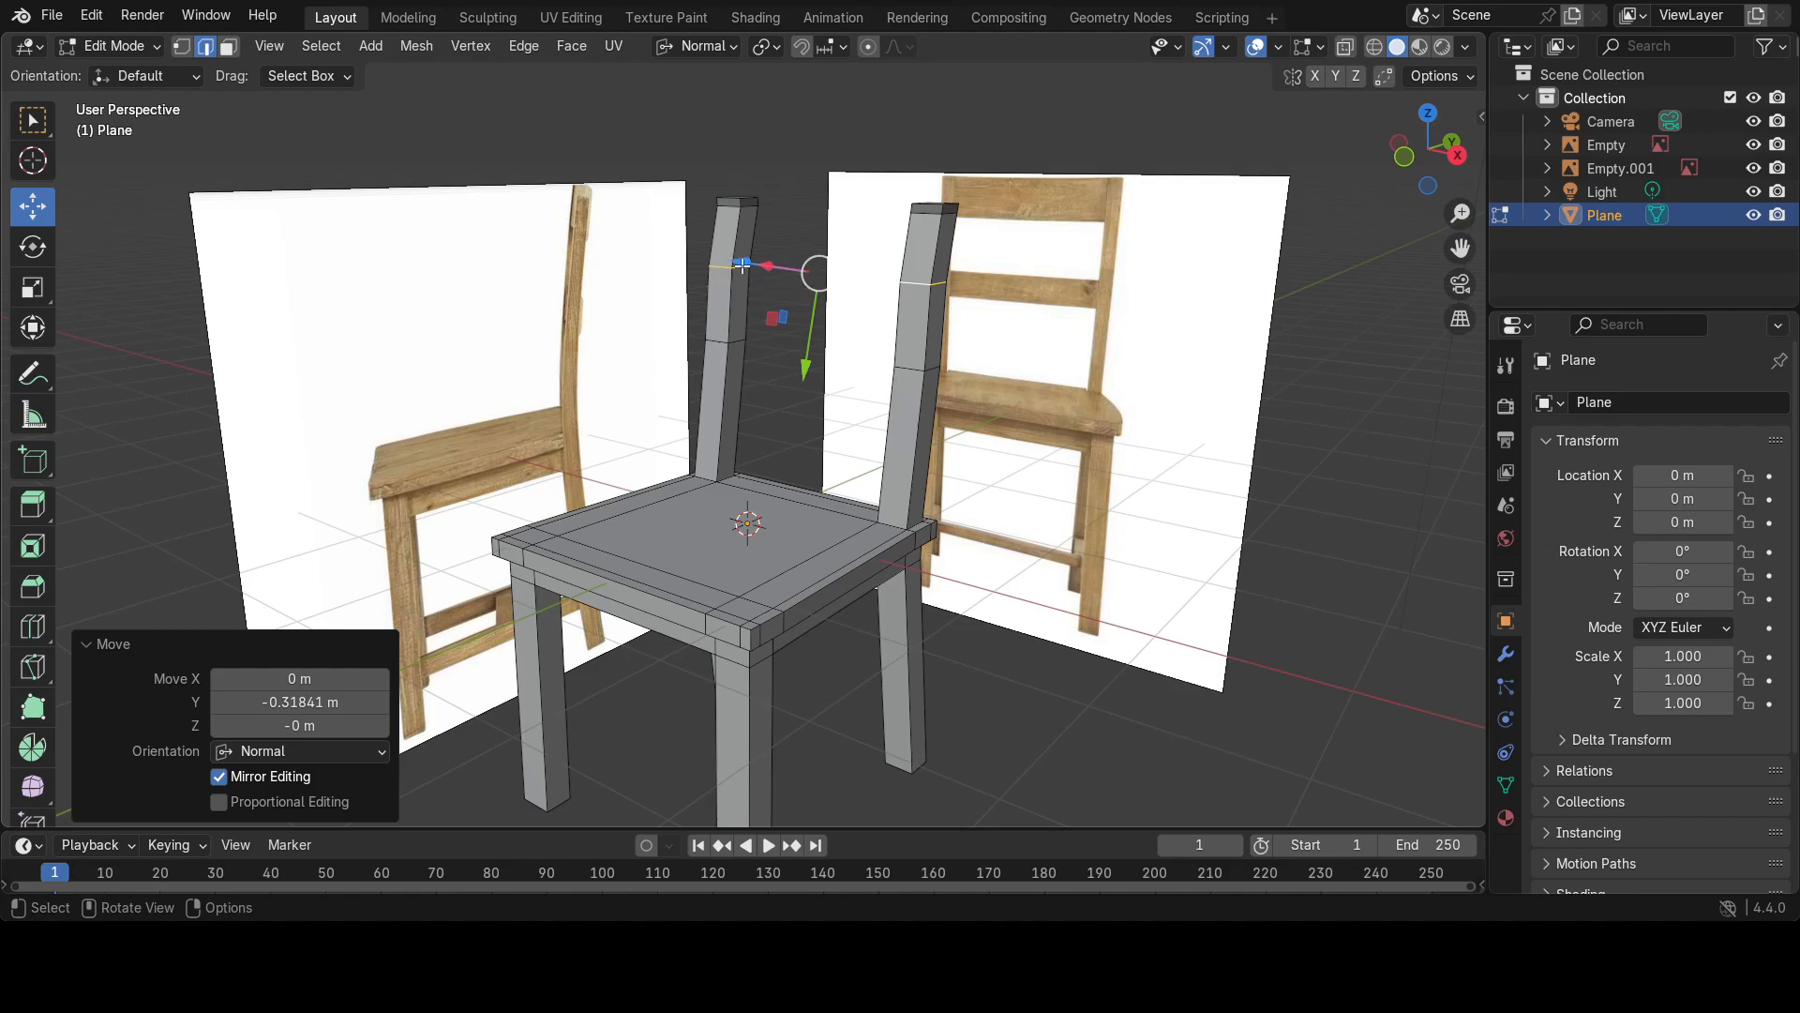
drag(743, 264, 752, 266)
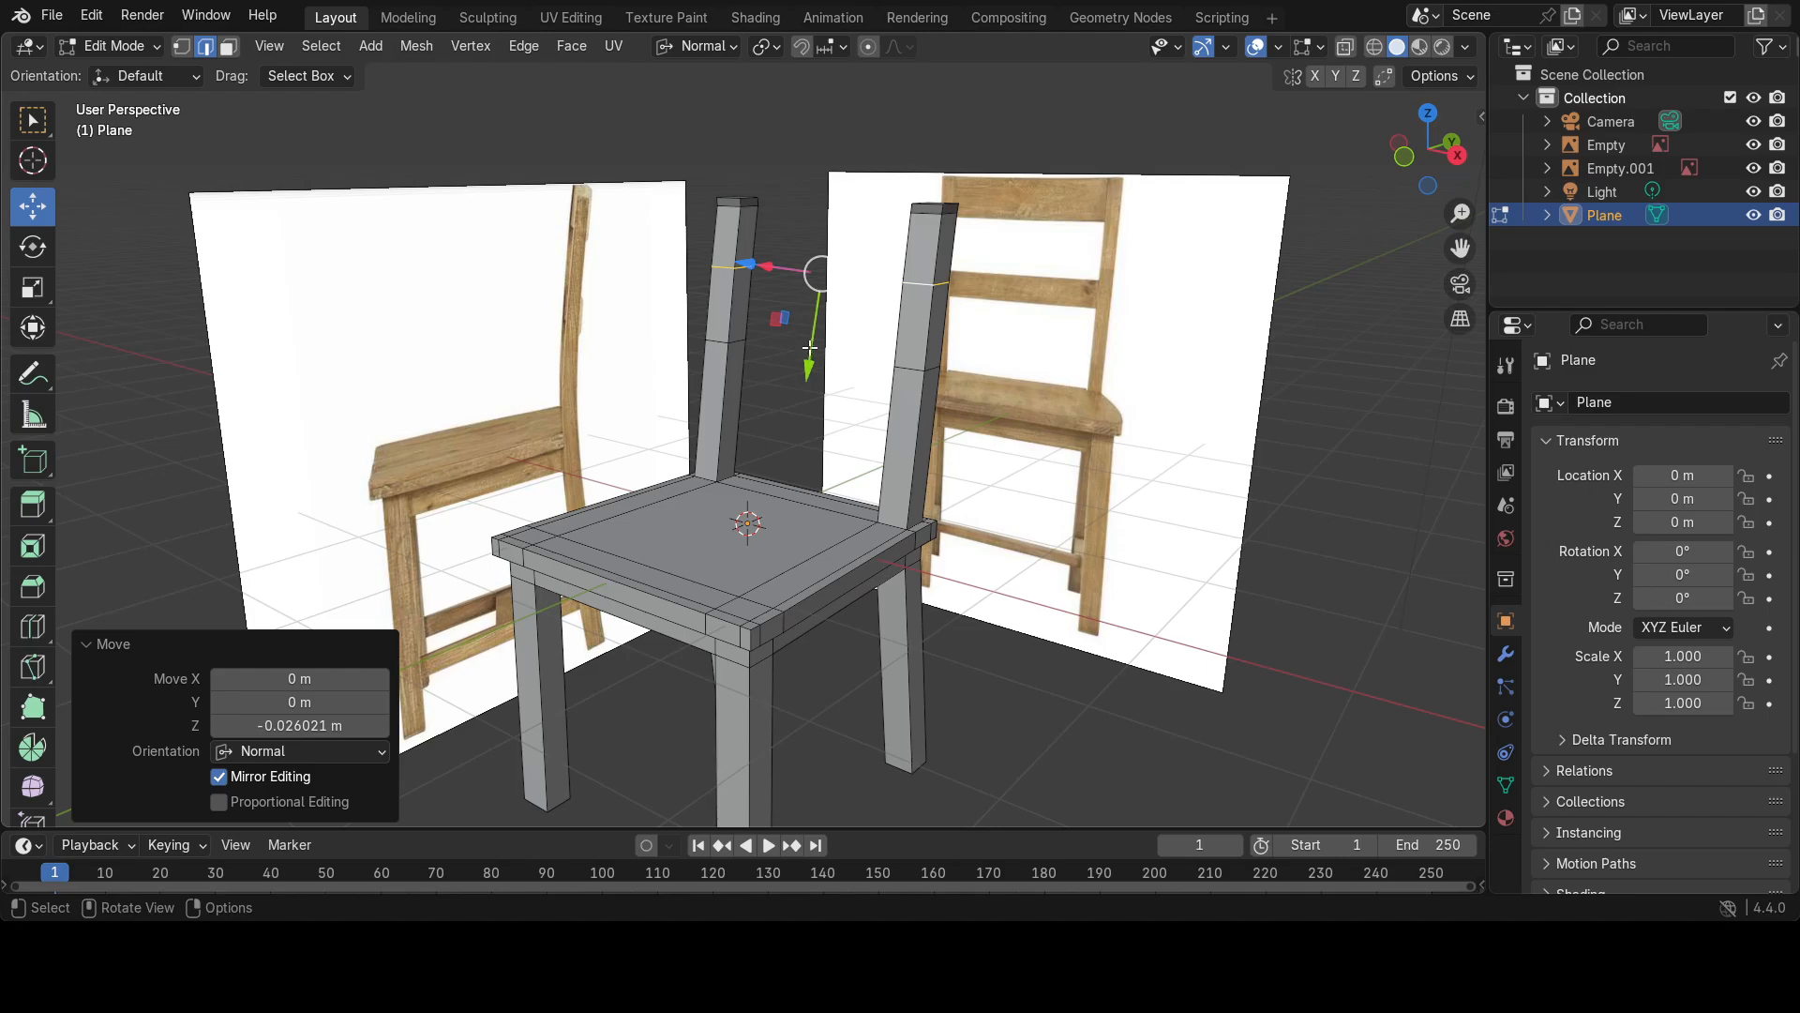
drag(808, 370, 807, 374)
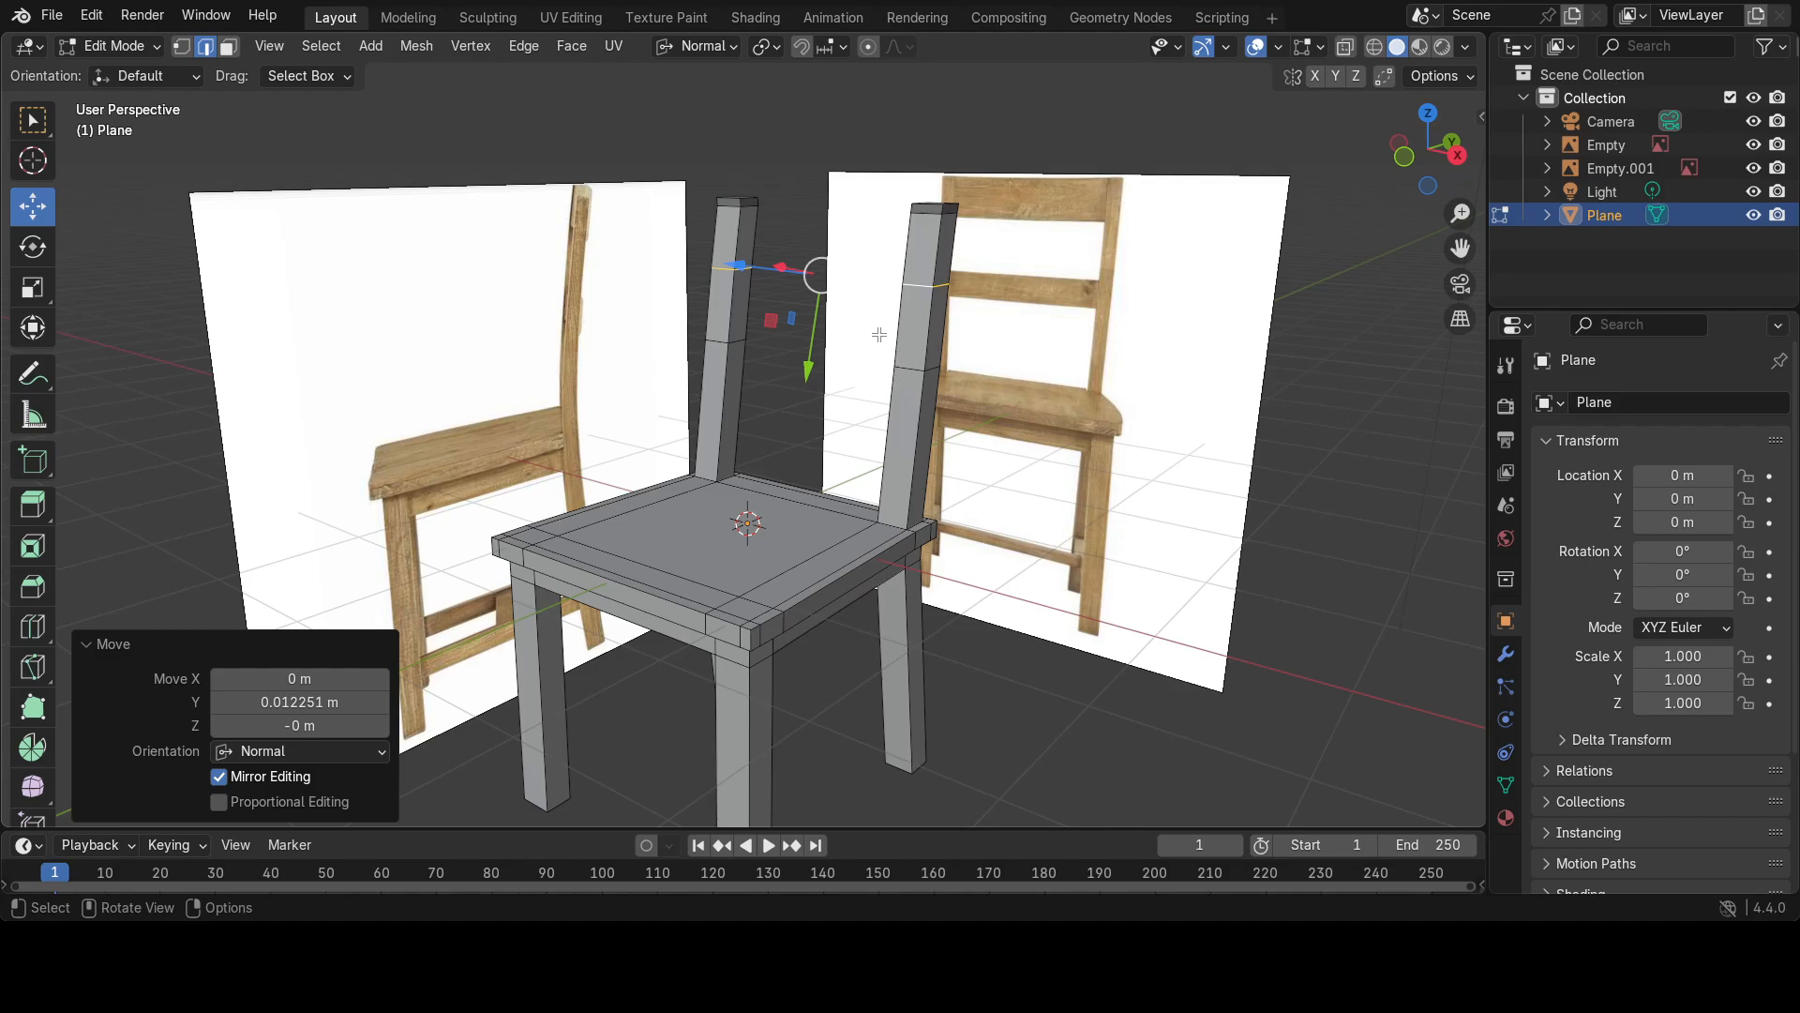
Switch to face selection and move the top faces of both back posts about 0.05 m backward along Y.
middle_drag(881, 377, 704, 394)
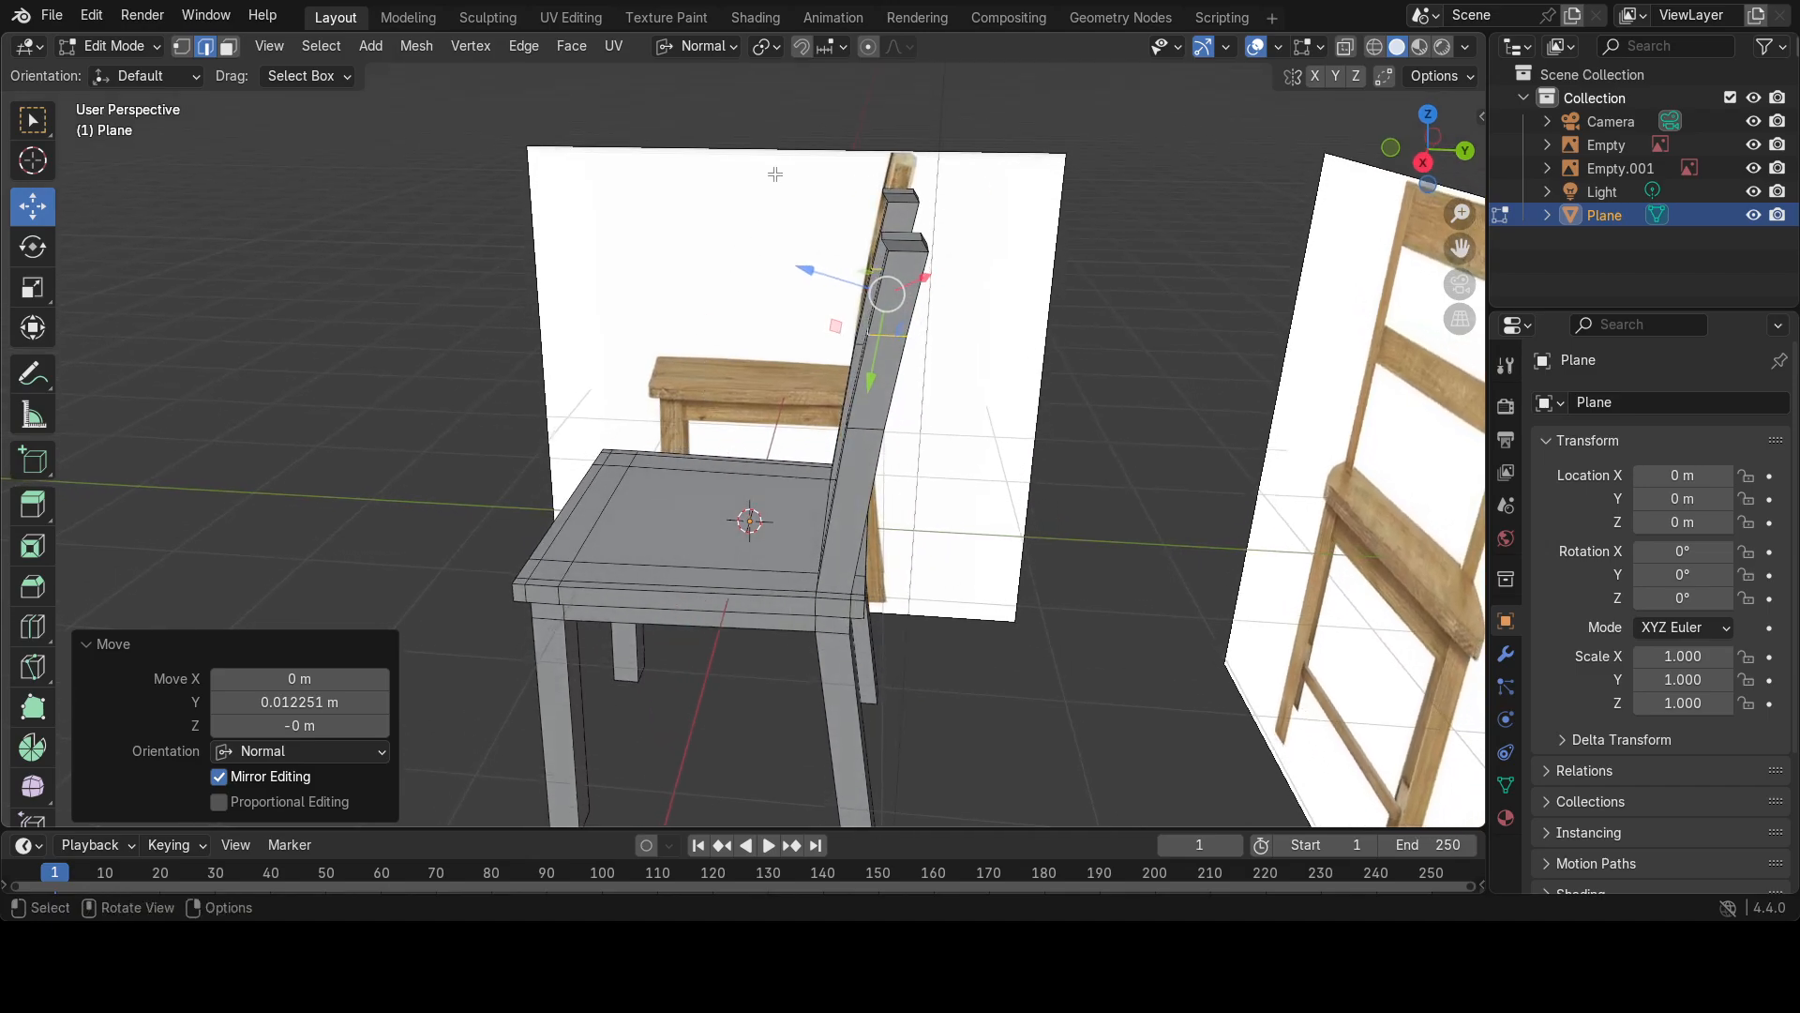
middle_drag(795, 222, 876, 228)
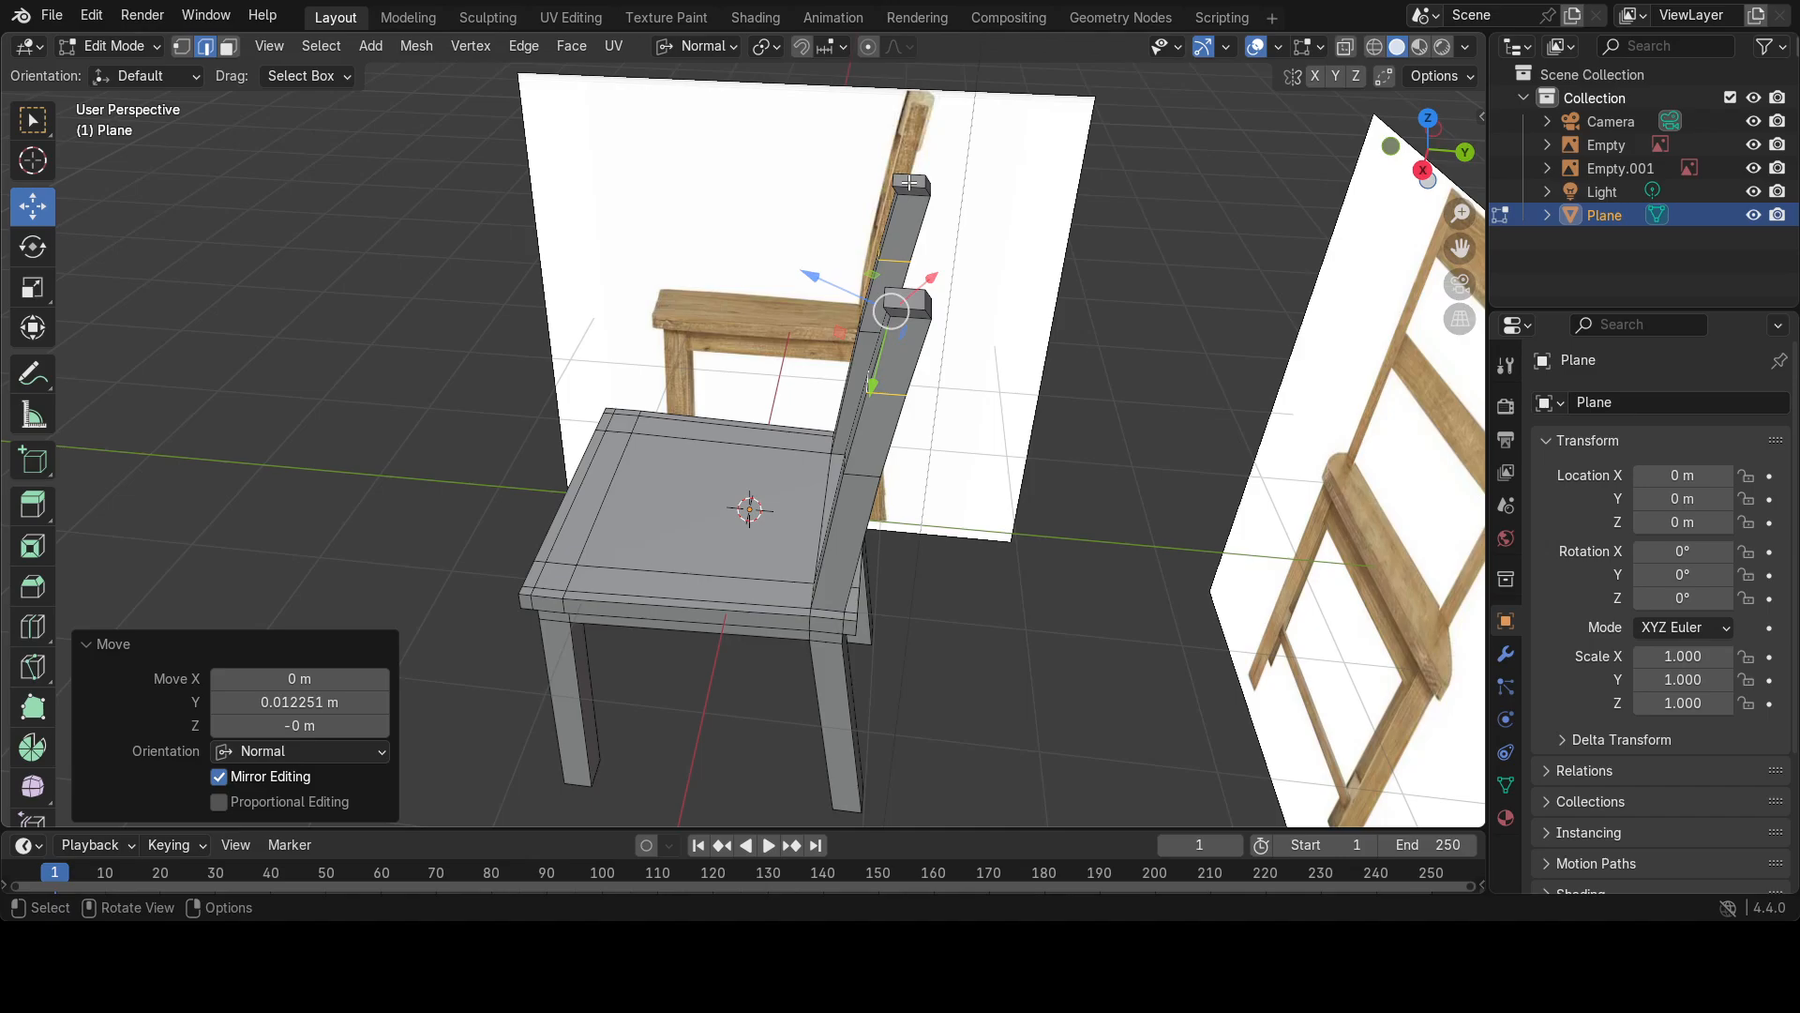
key(3)
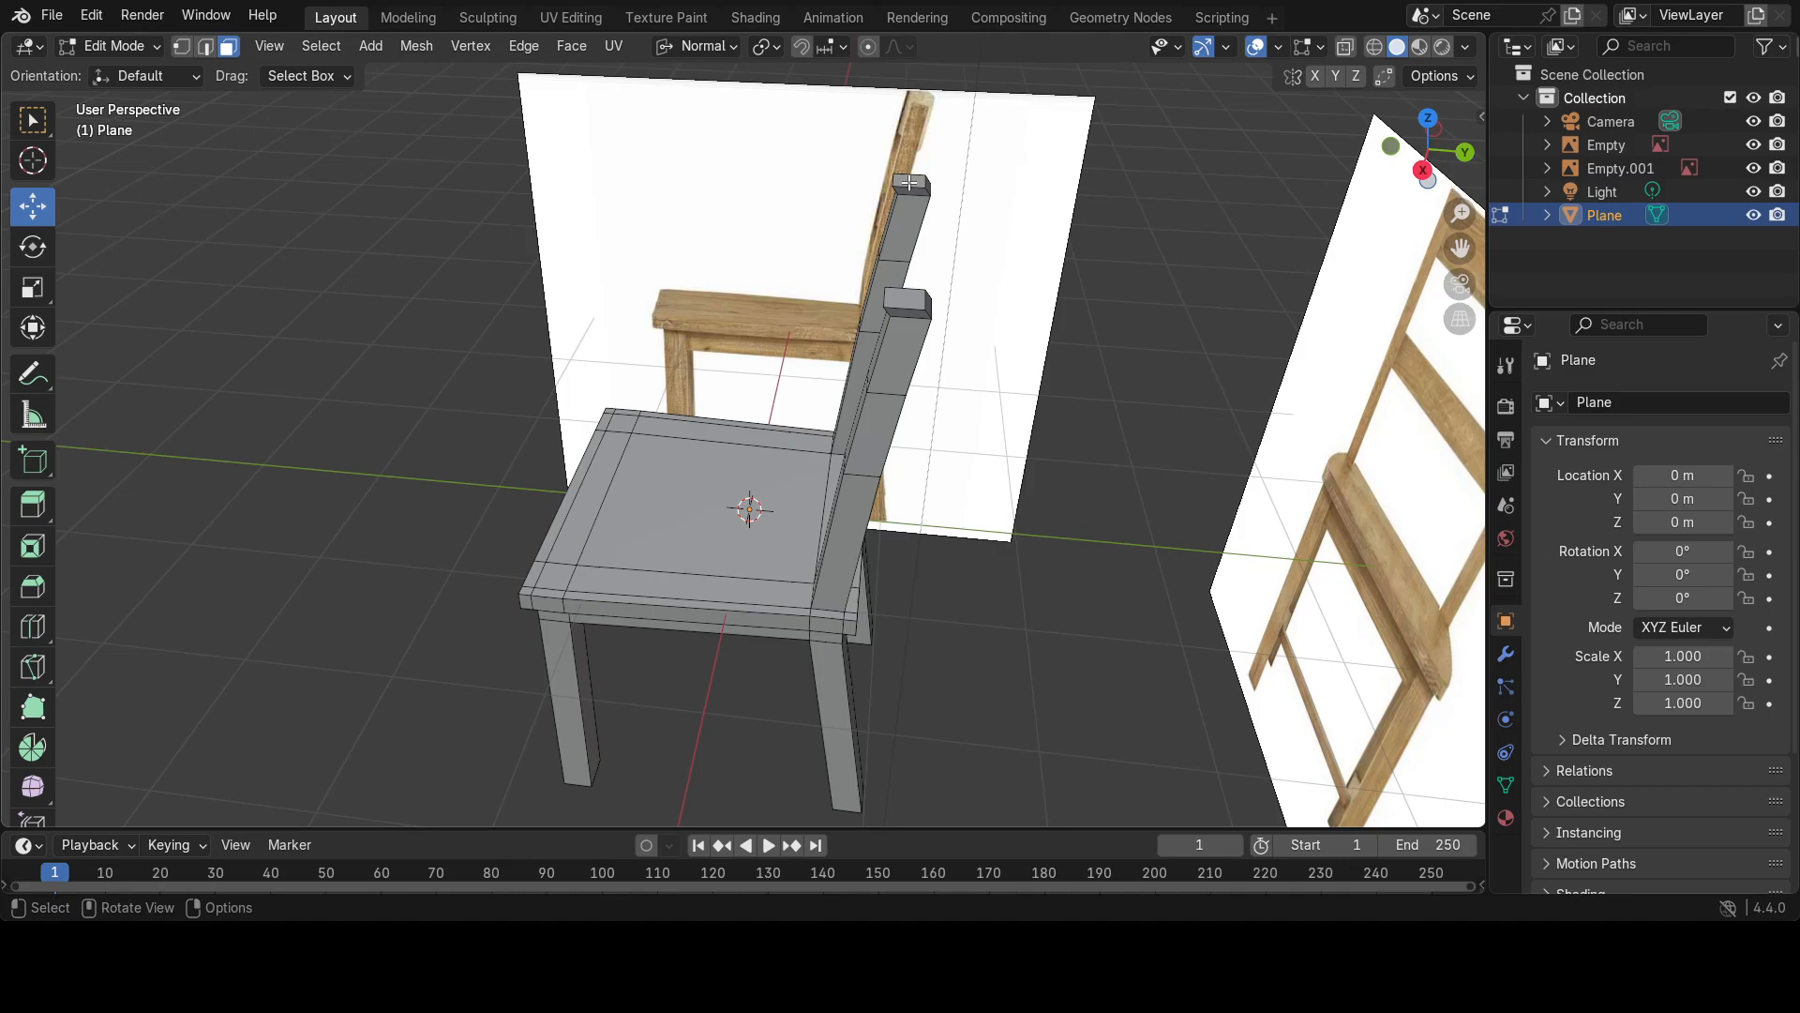
click(909, 182)
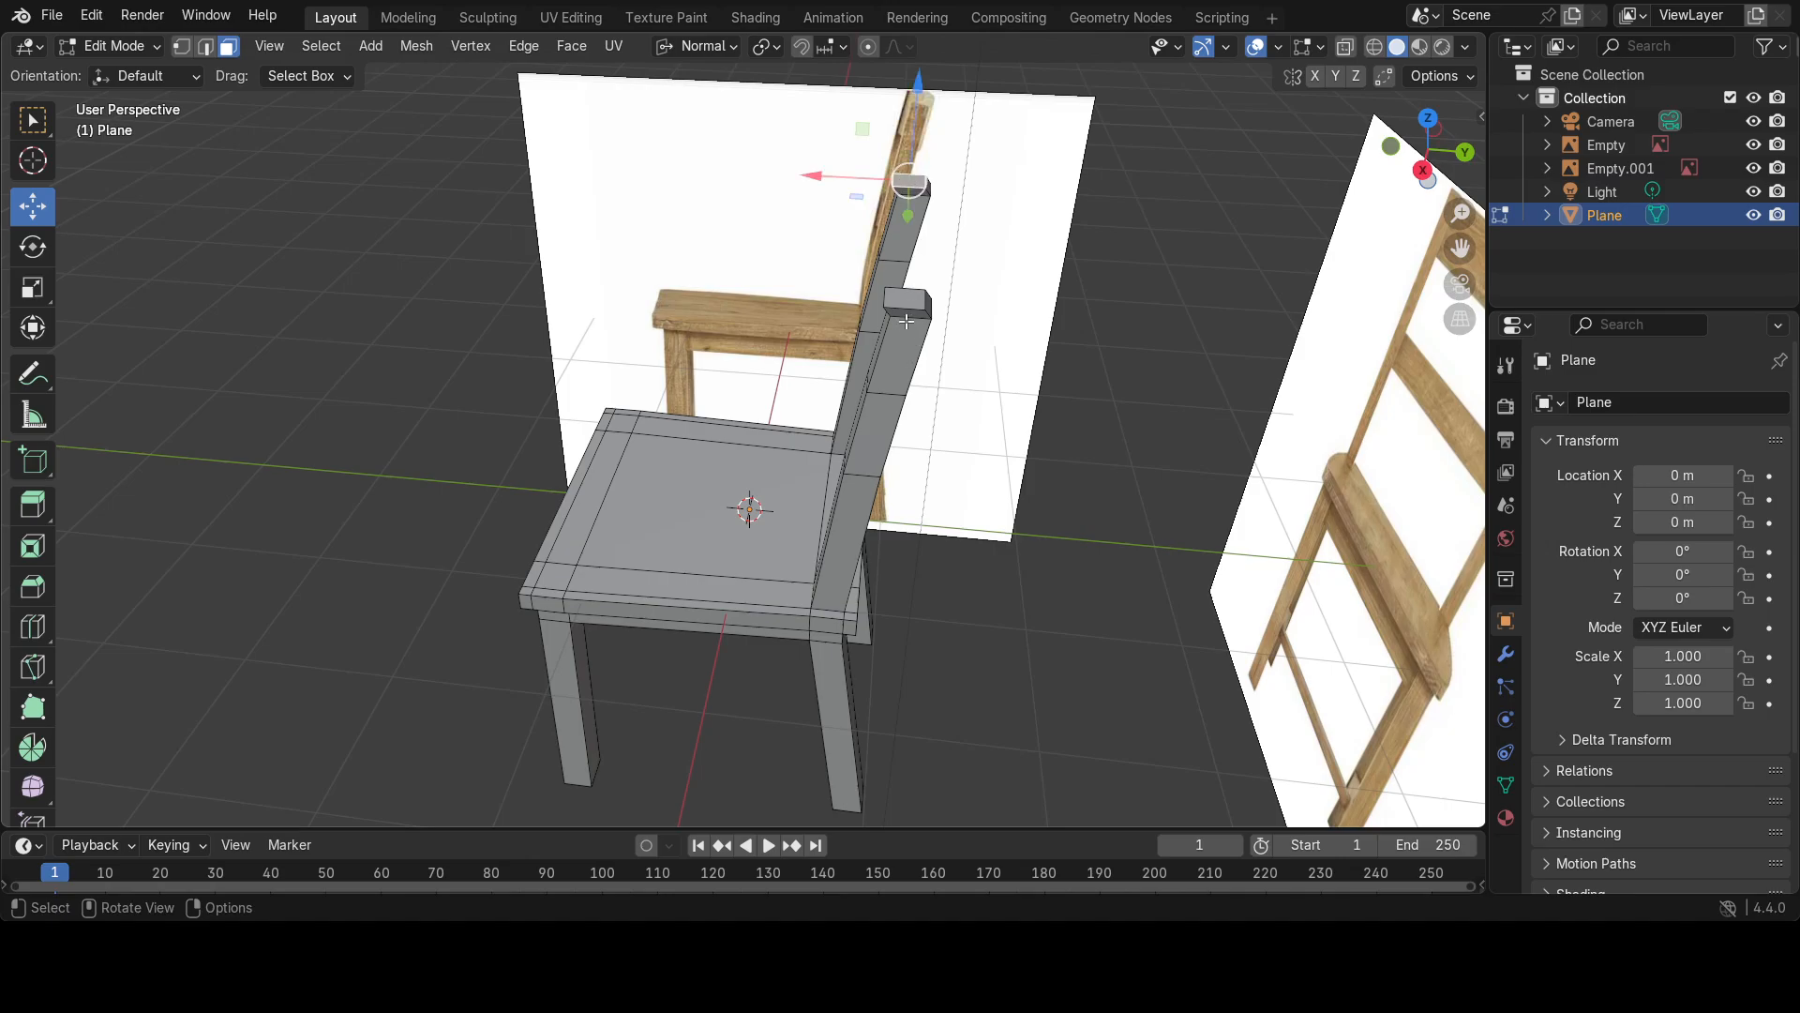
shift+click(903, 300)
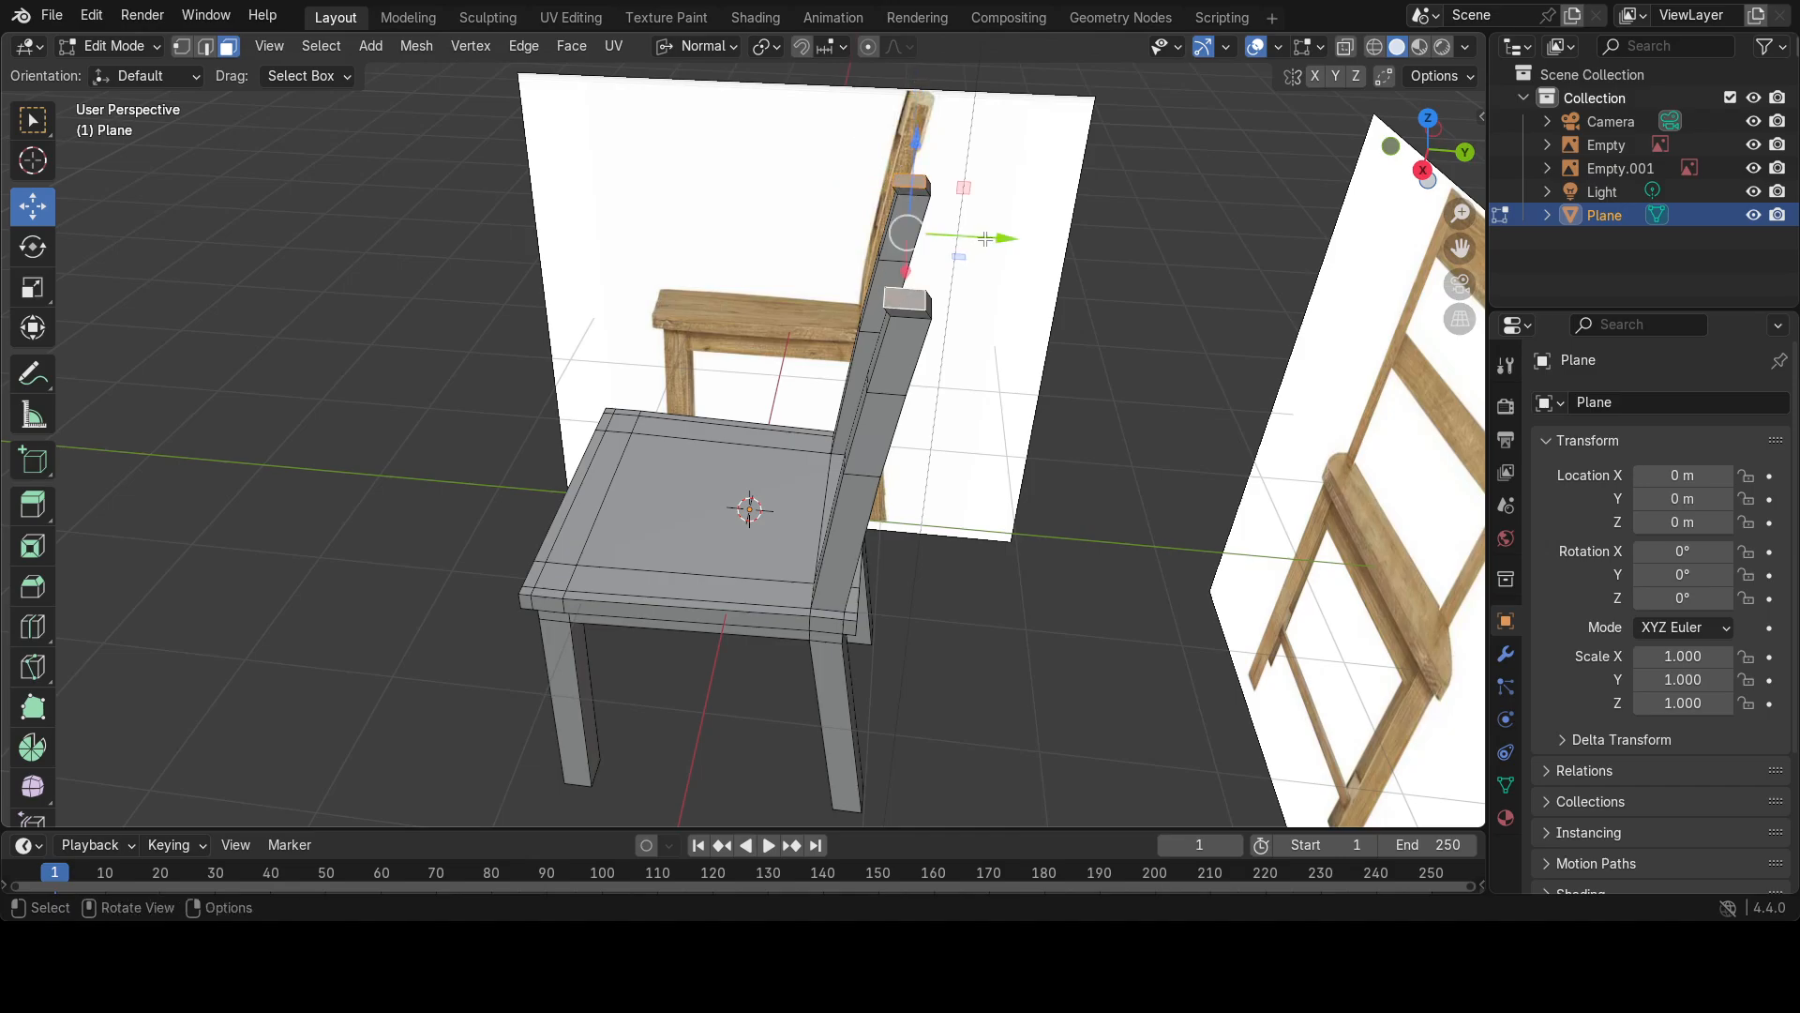
drag(1005, 239, 1019, 240)
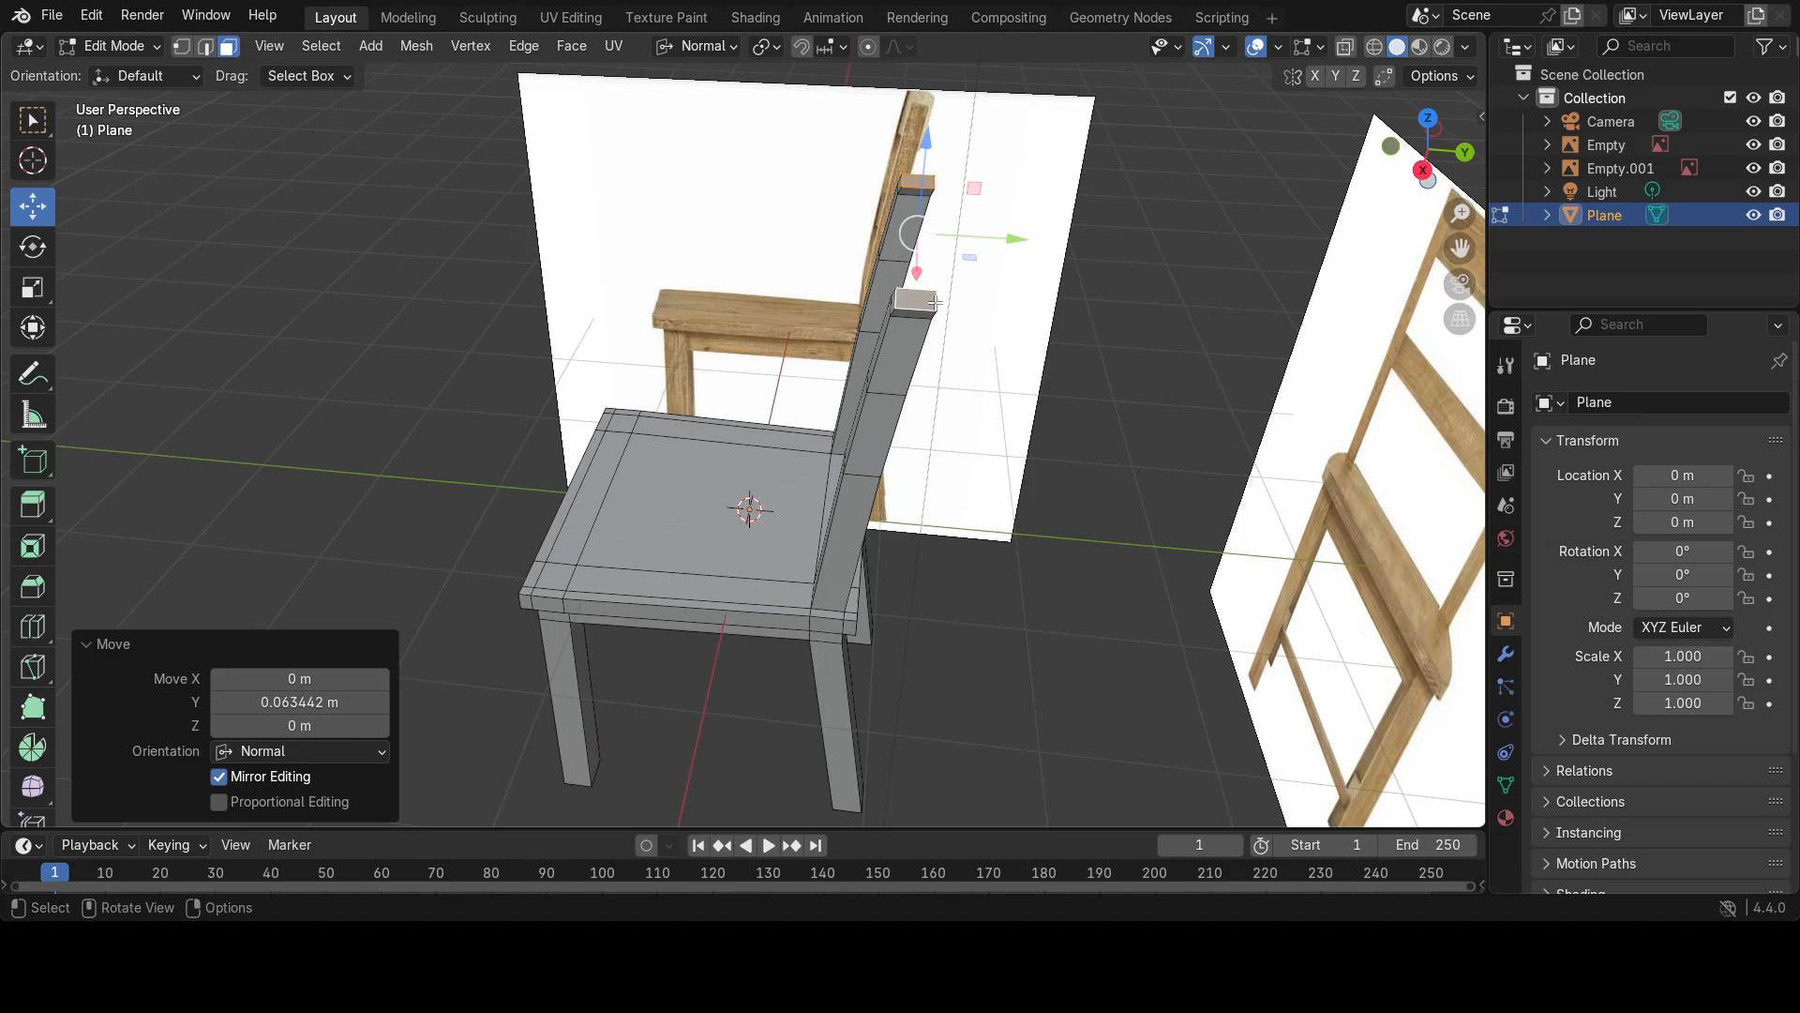
drag(1009, 240, 1007, 240)
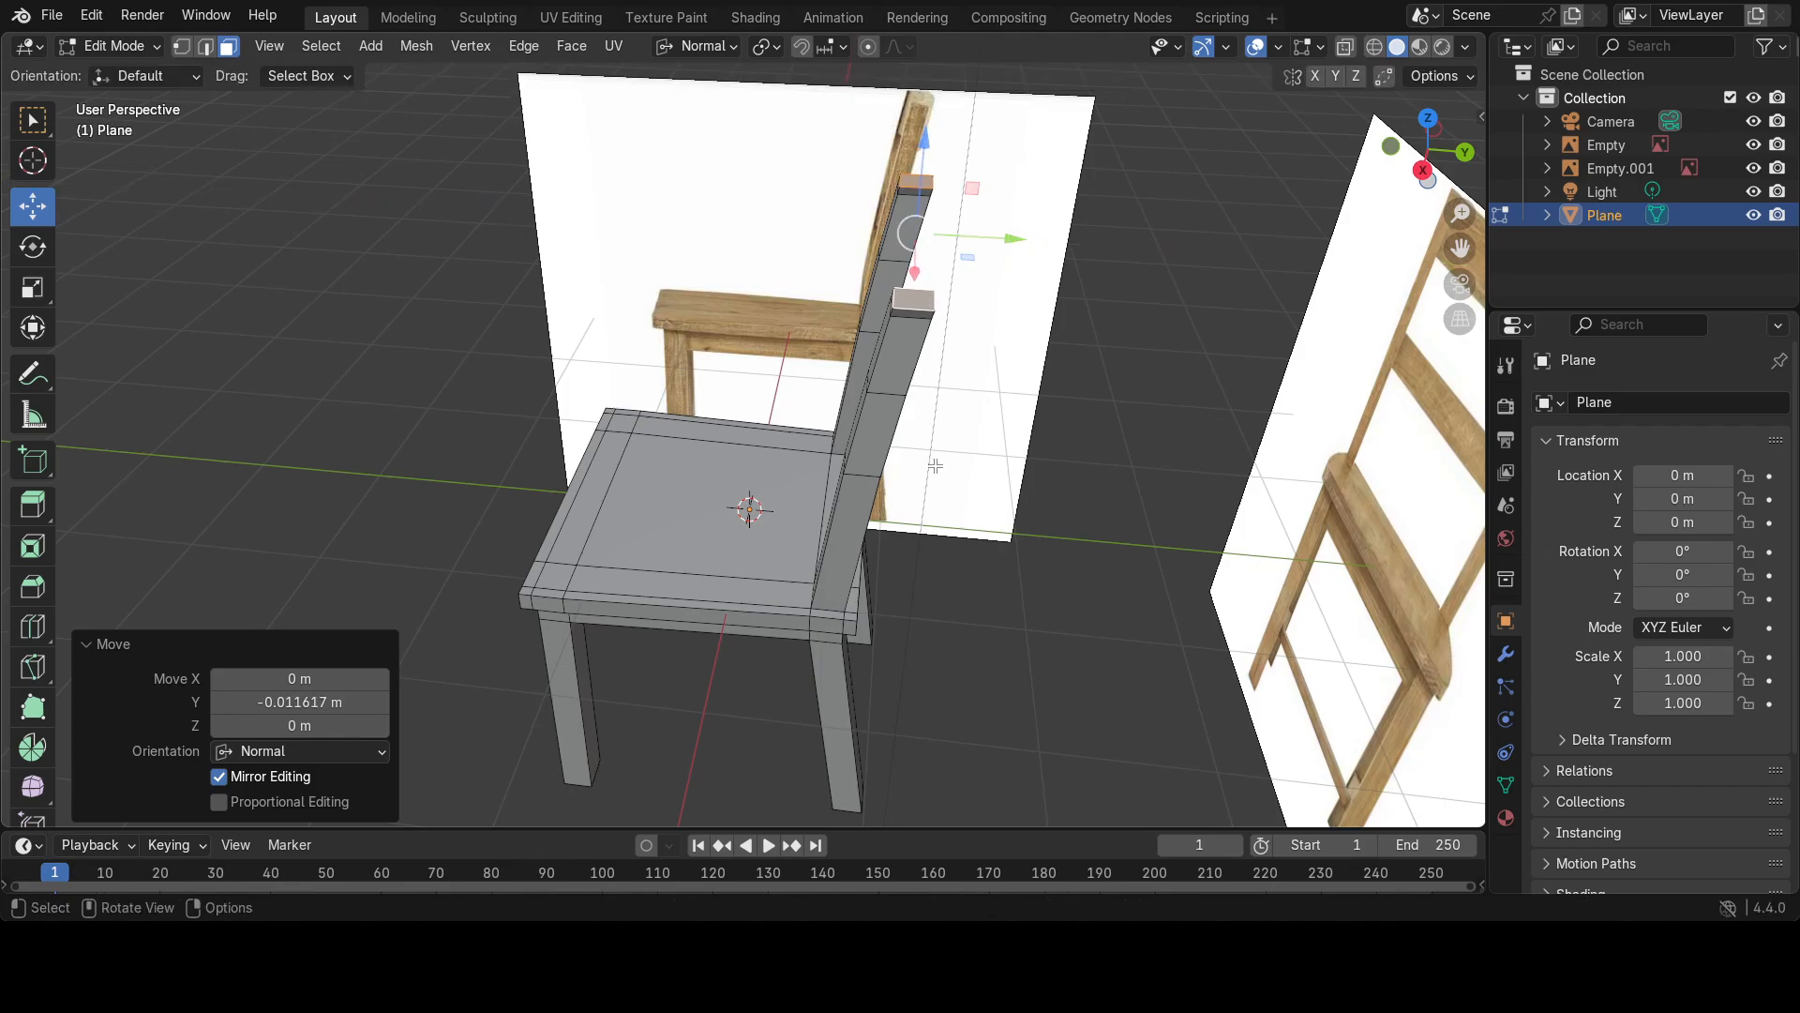
Switch to edge selection, clear the face selection and select the upper edge loop on the back posts.
middle_drag(1007, 240, 903, 271)
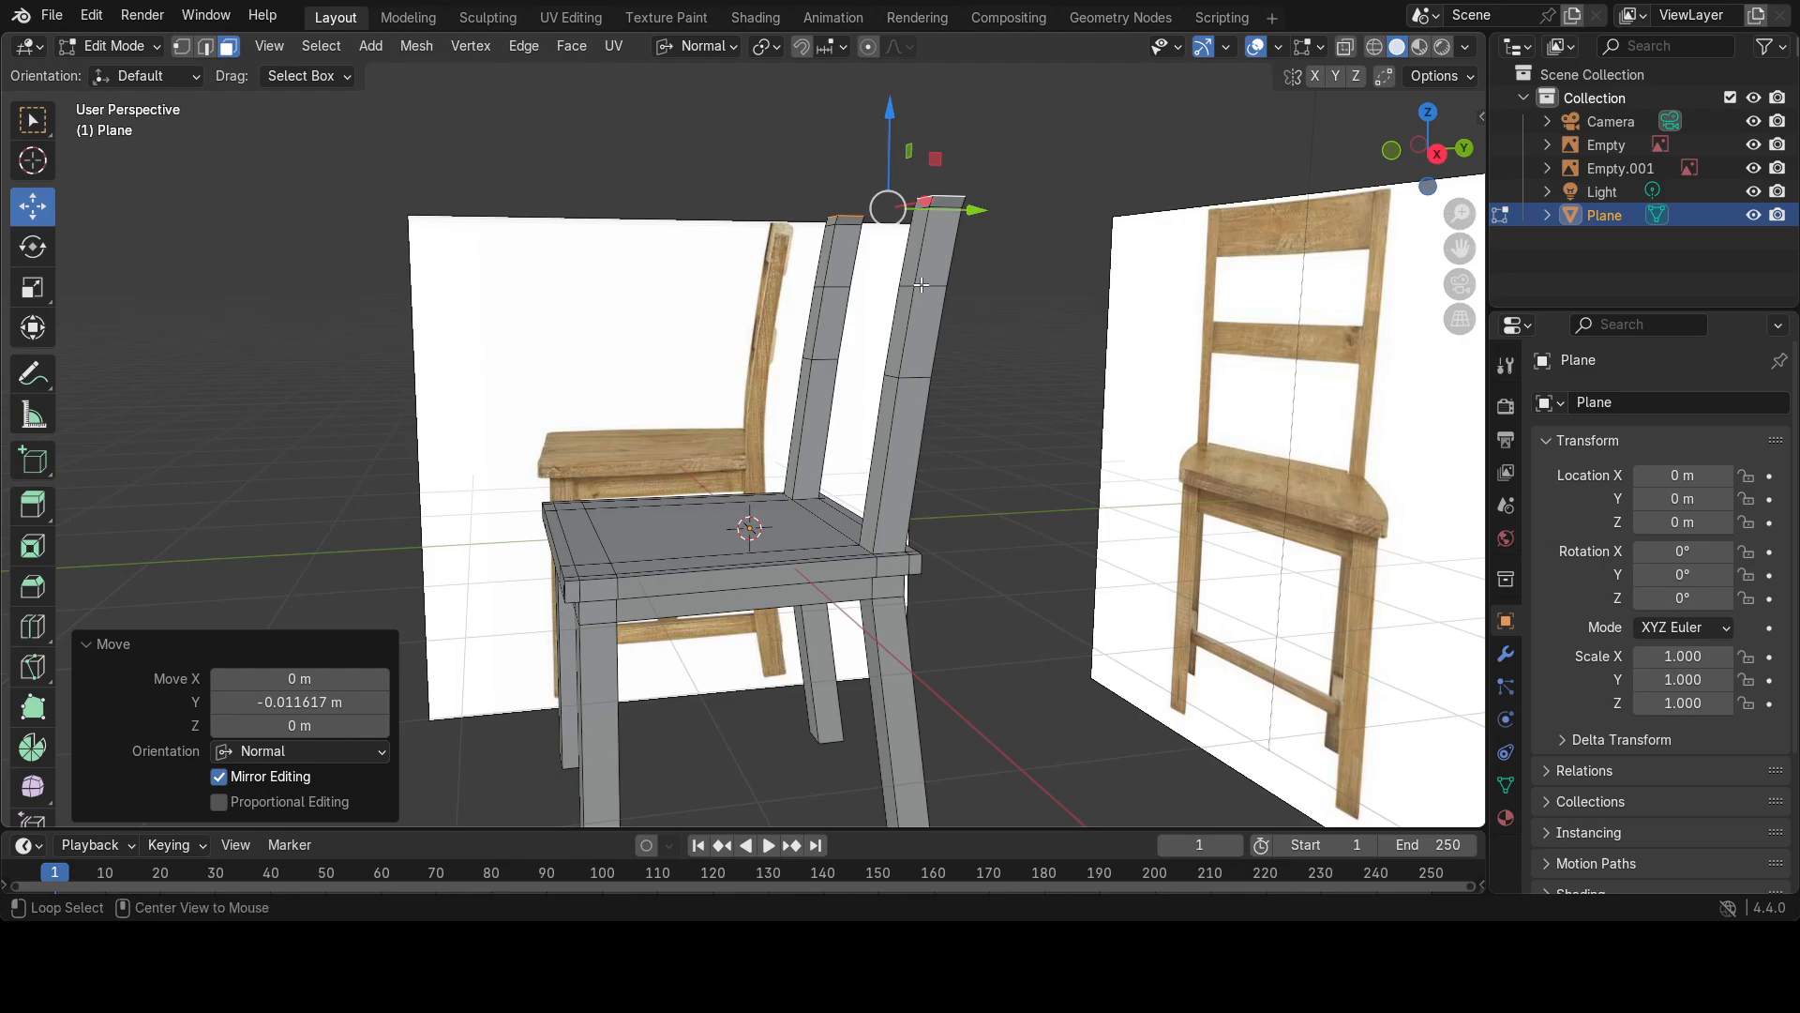
alt+click(927, 293)
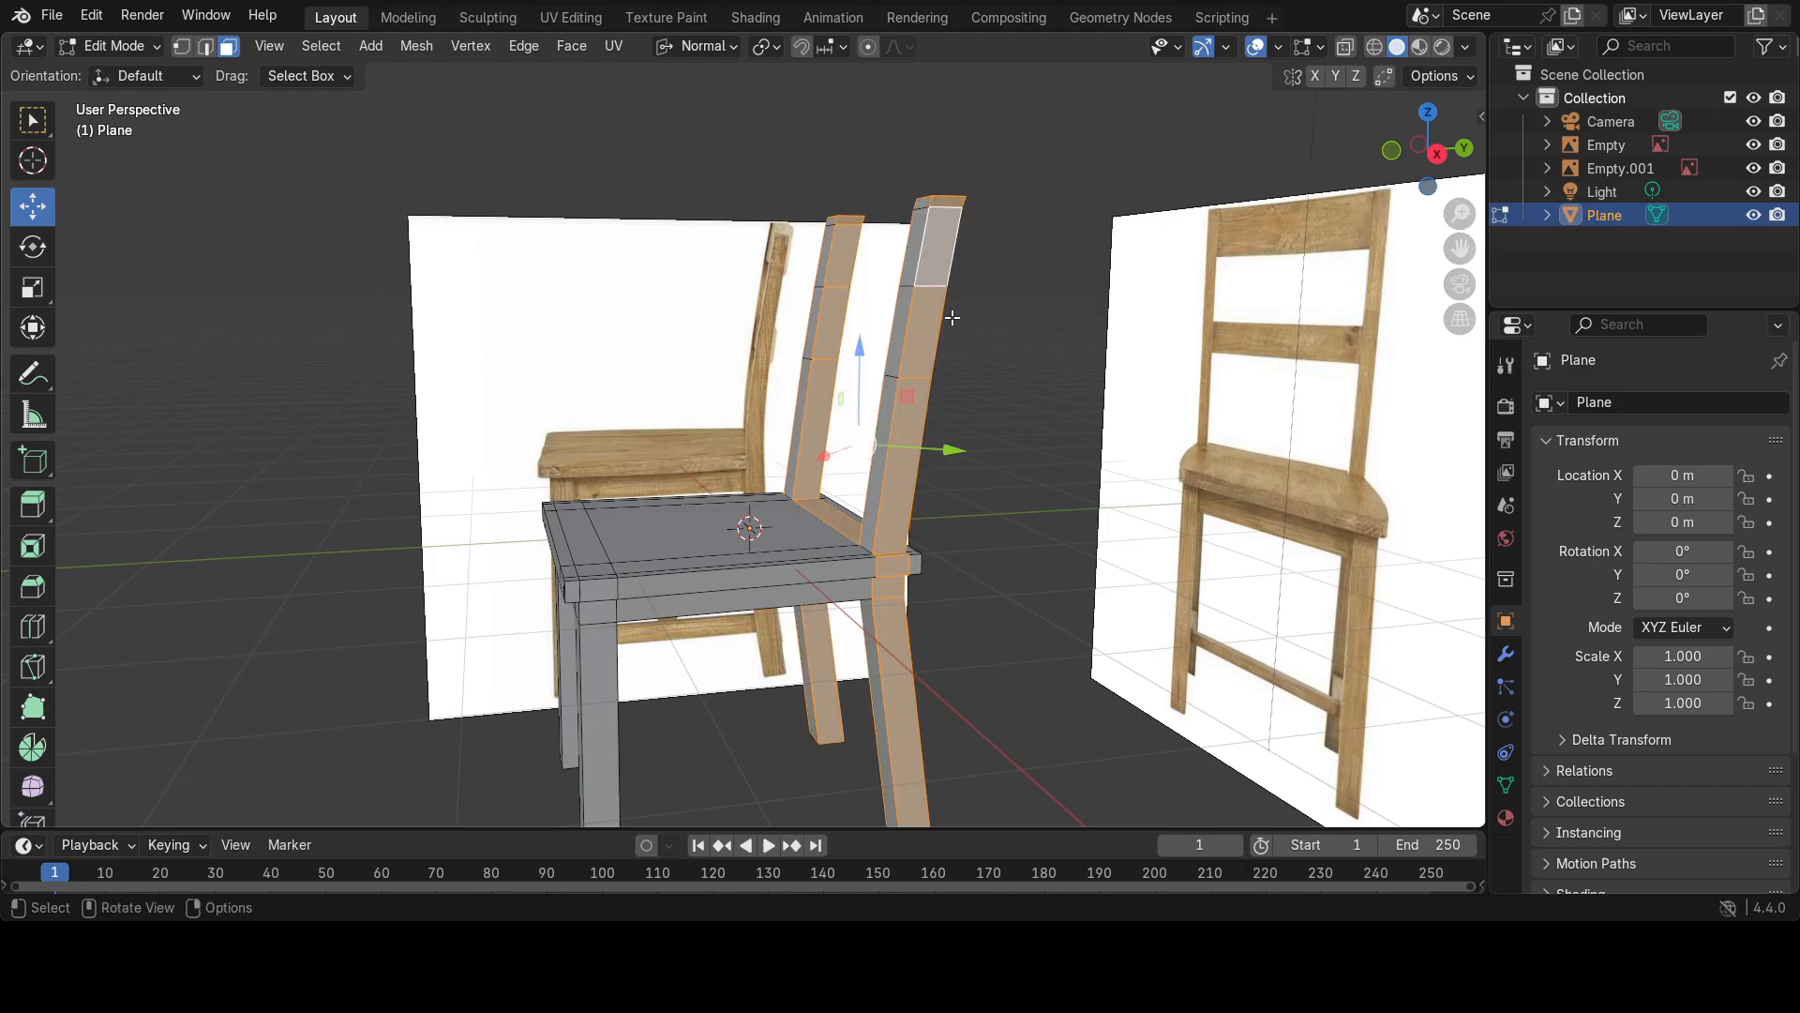
key(2)
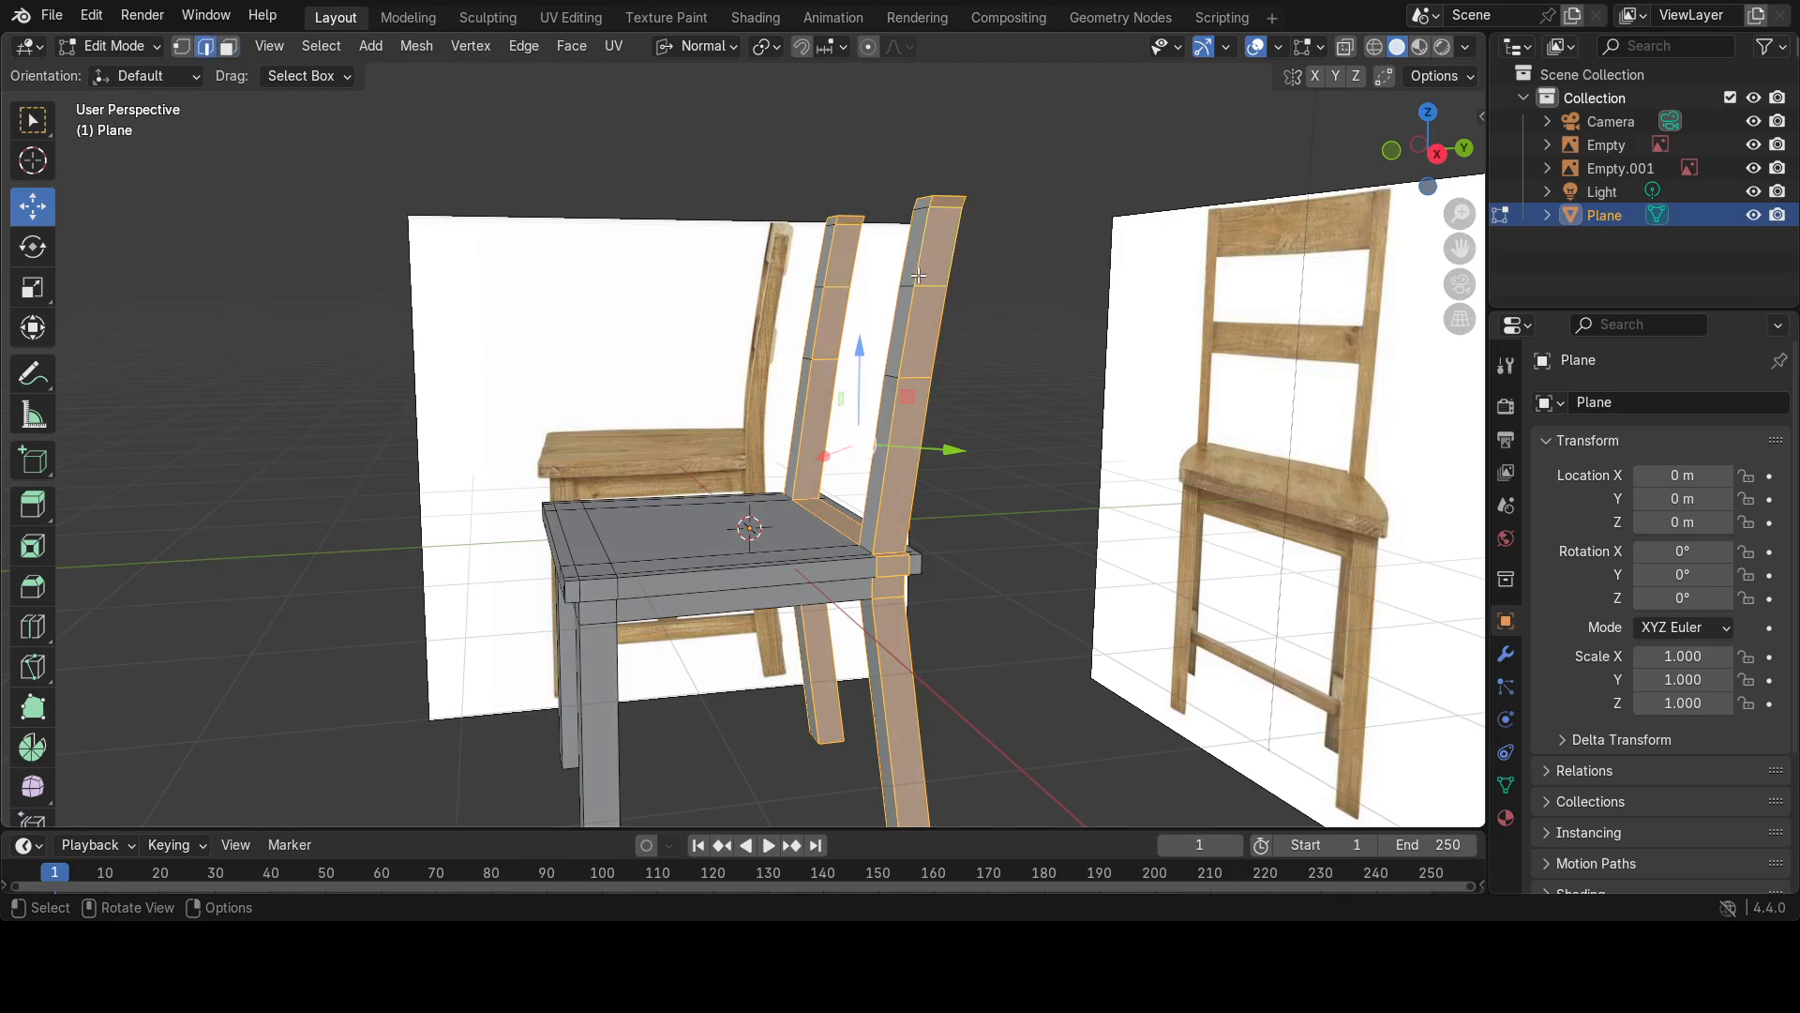
key(alt+a)
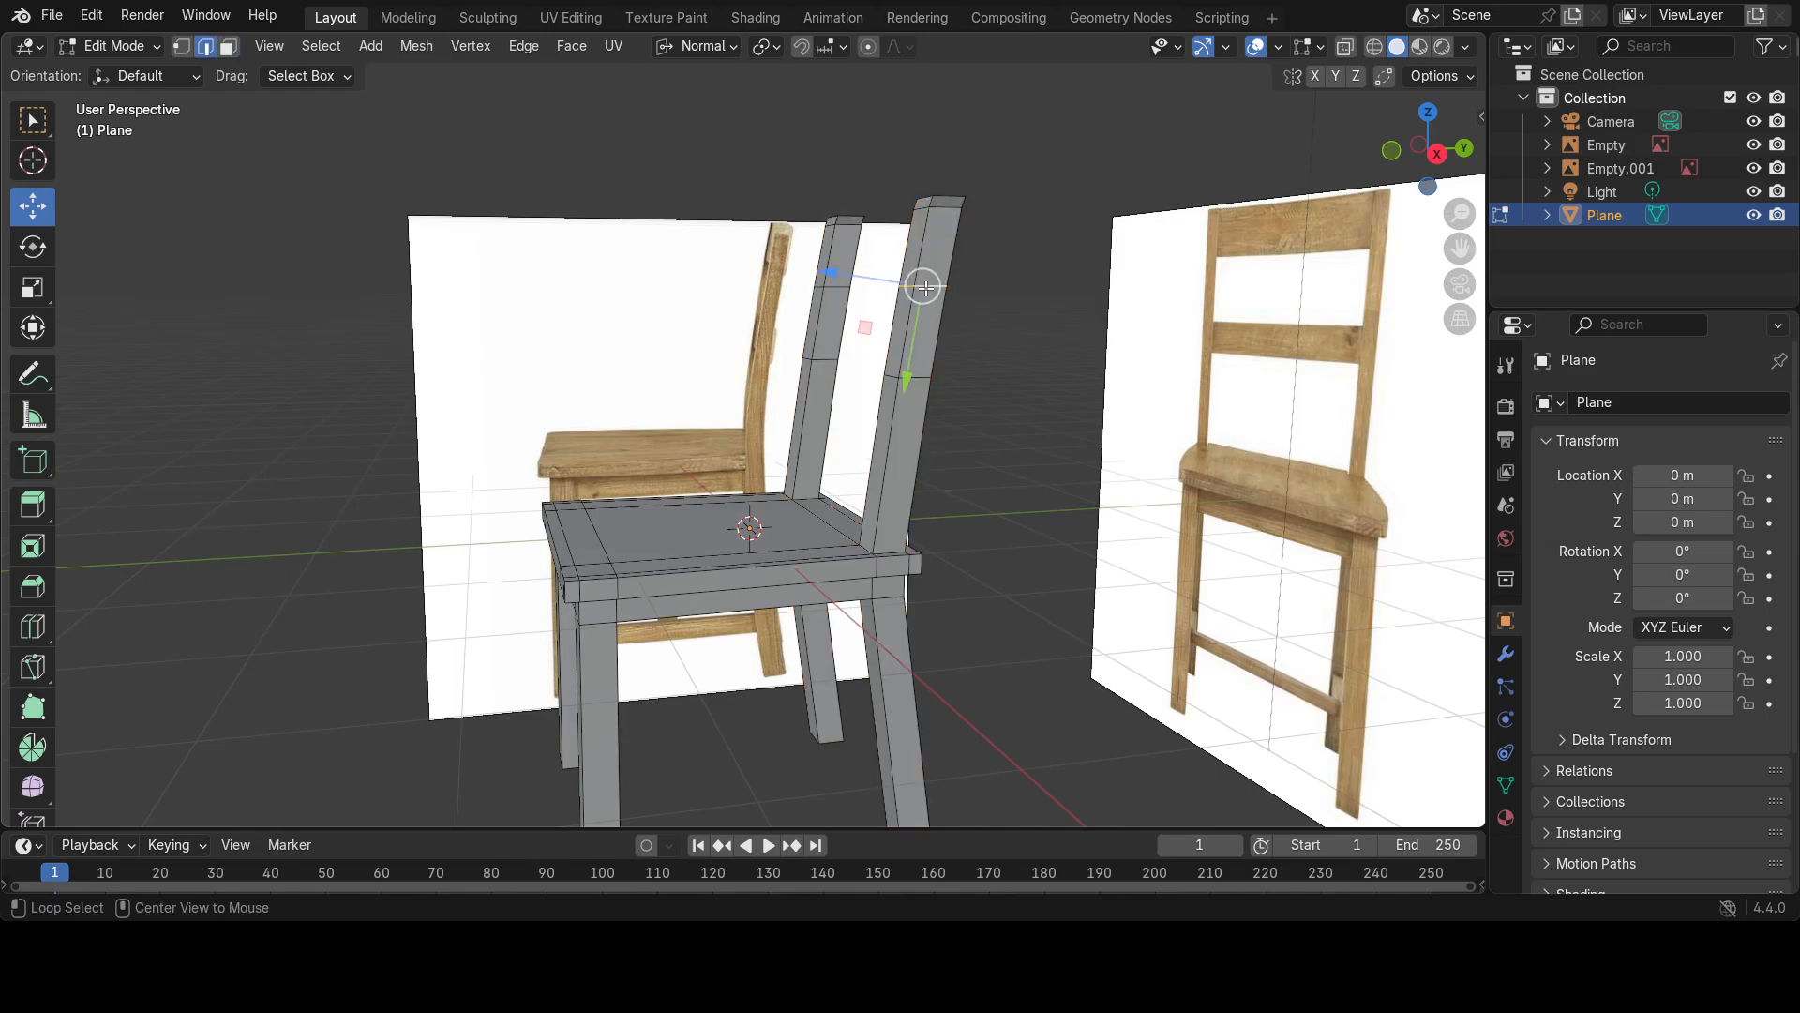
alt+click(832, 290)
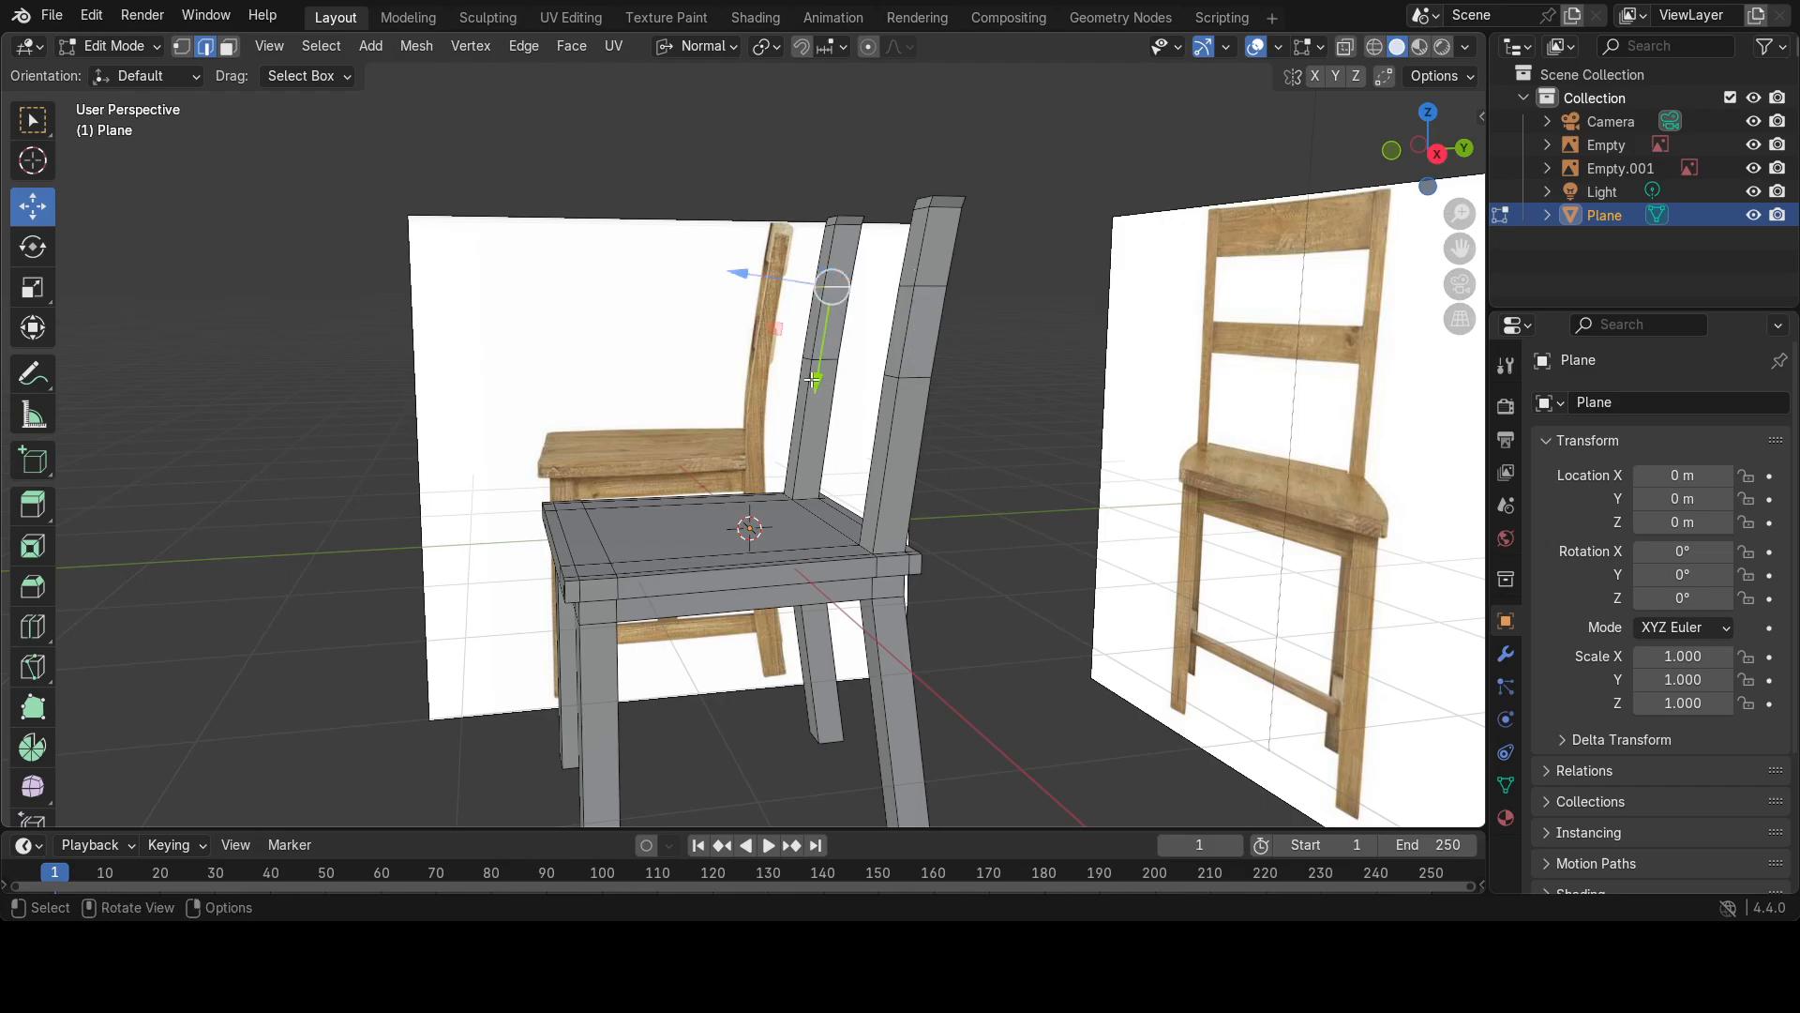
Move the upper edge loops of both back posts about 0.09 m down along normal Y and clear the selection.
drag(812, 379, 813, 393)
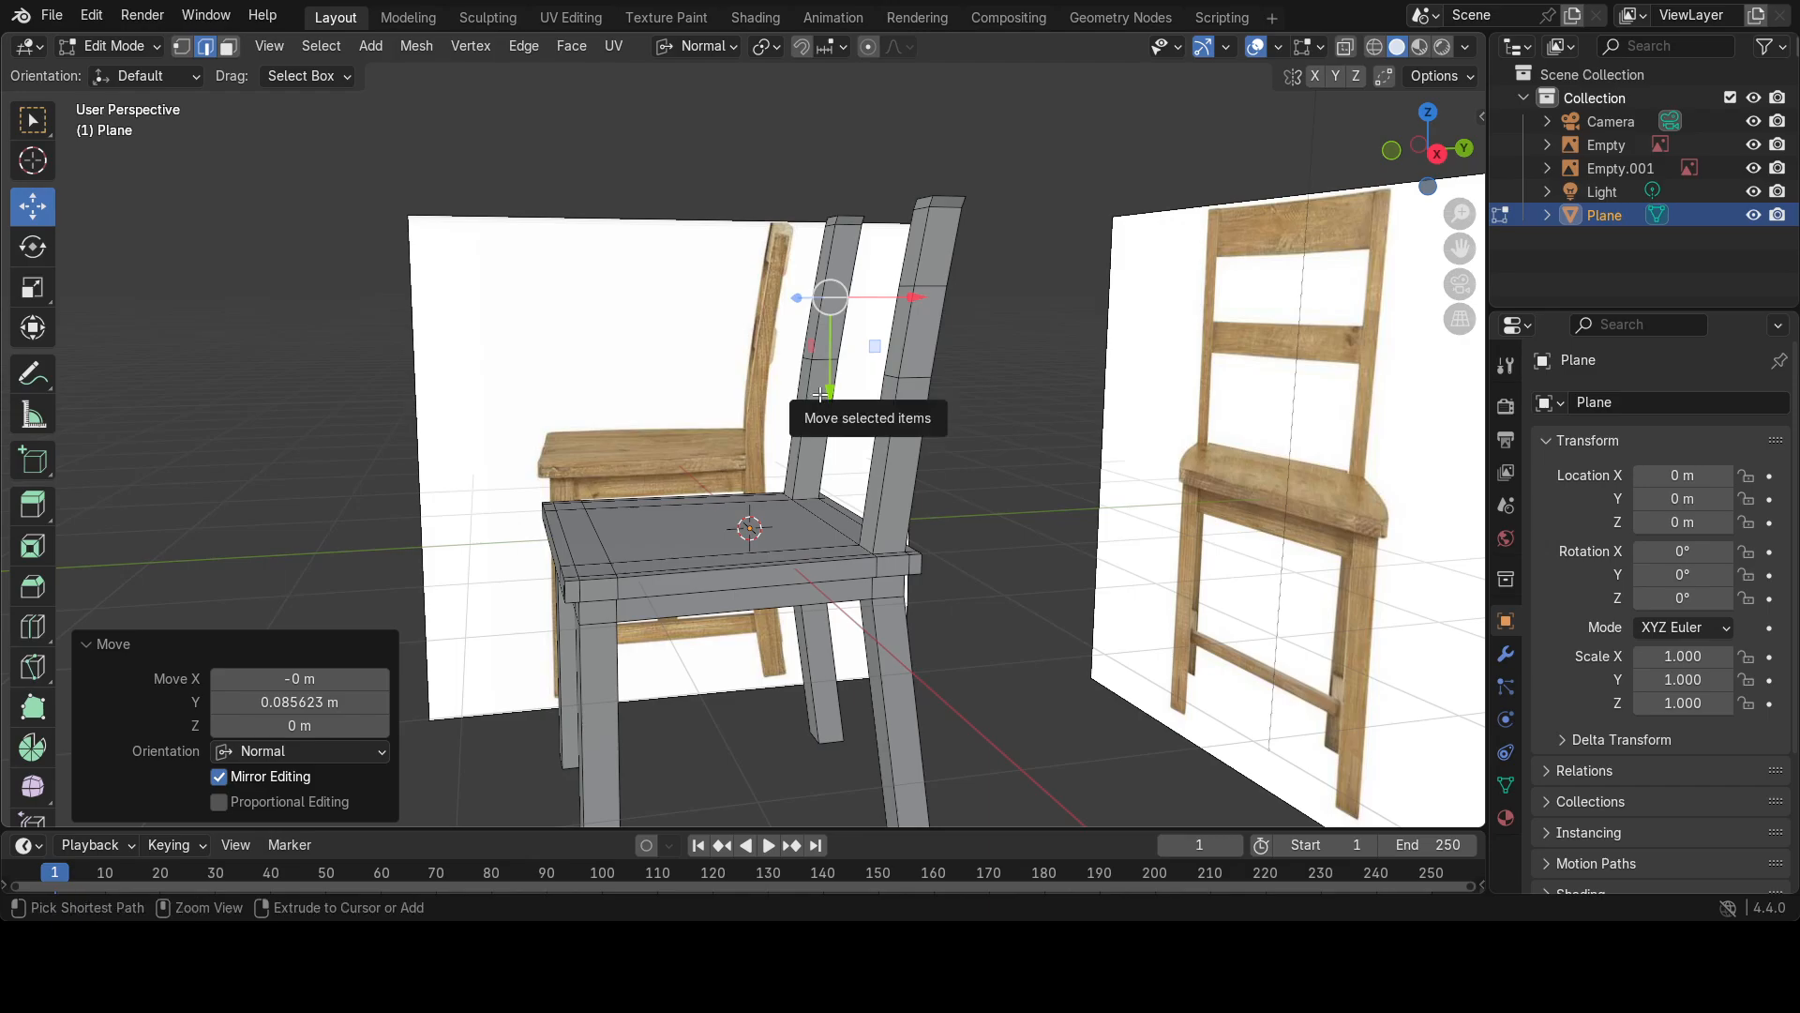
key(ctrl+z)
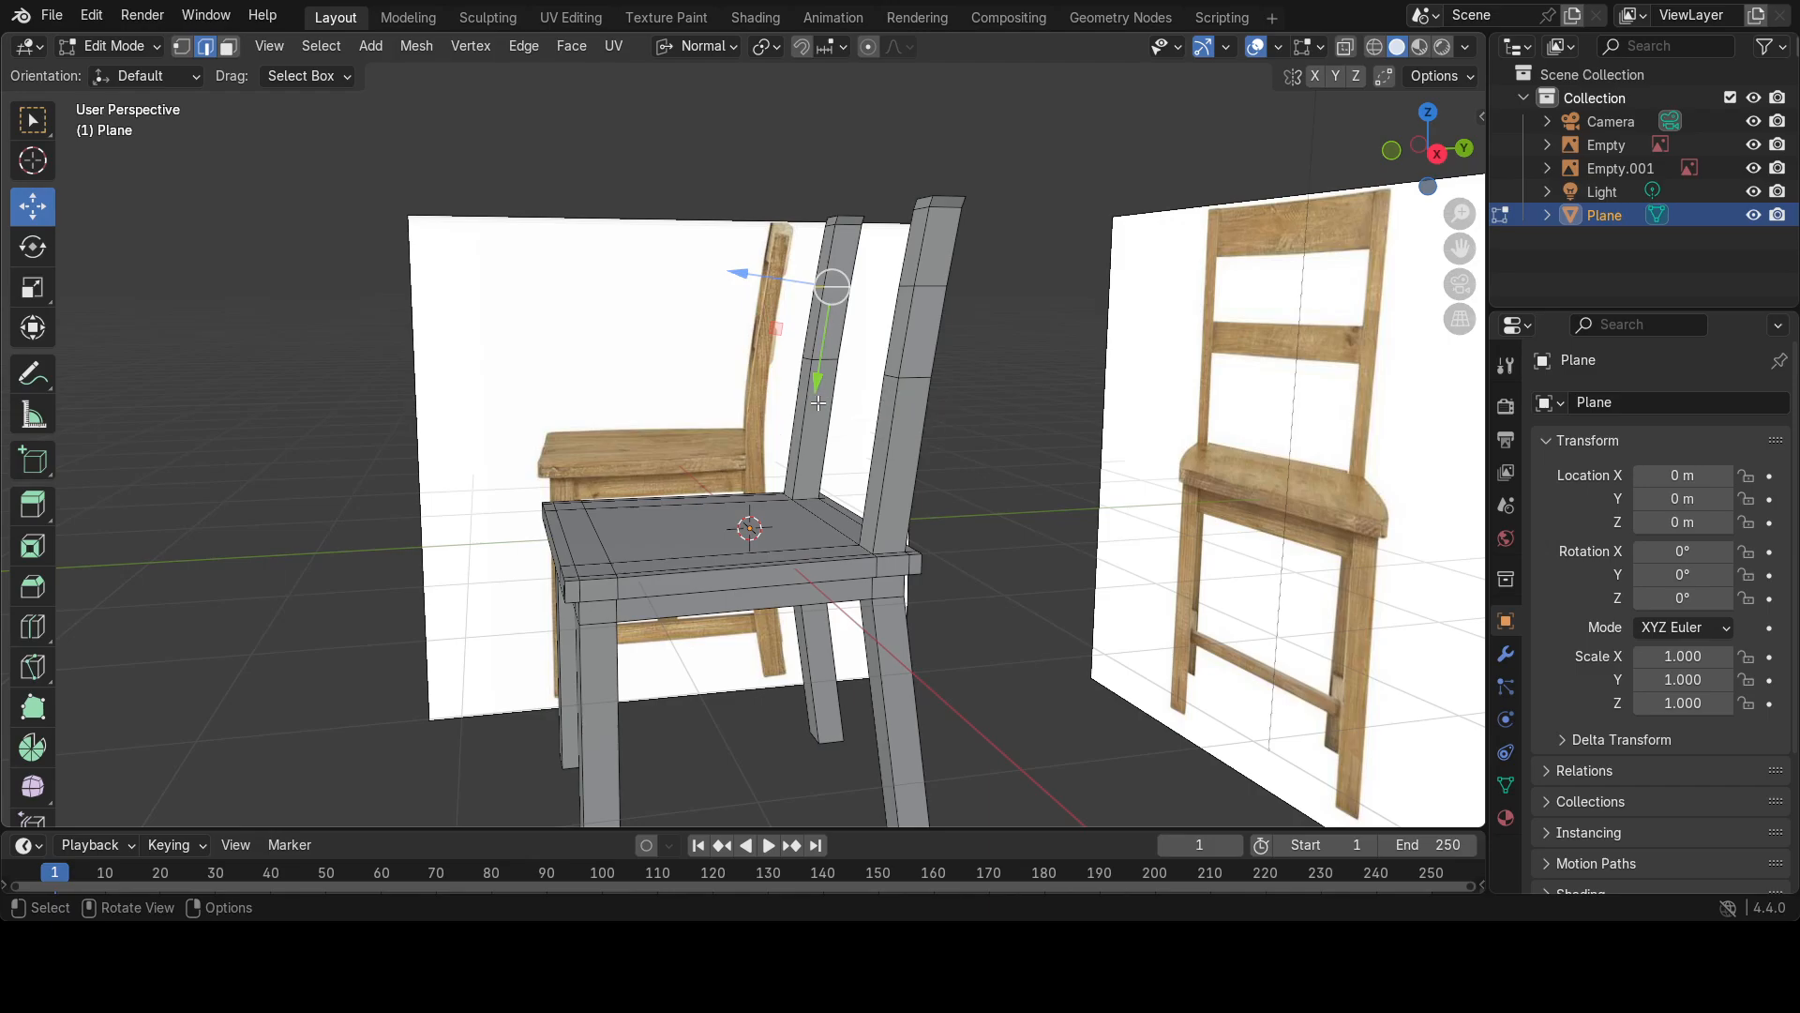
alt+click(925, 286)
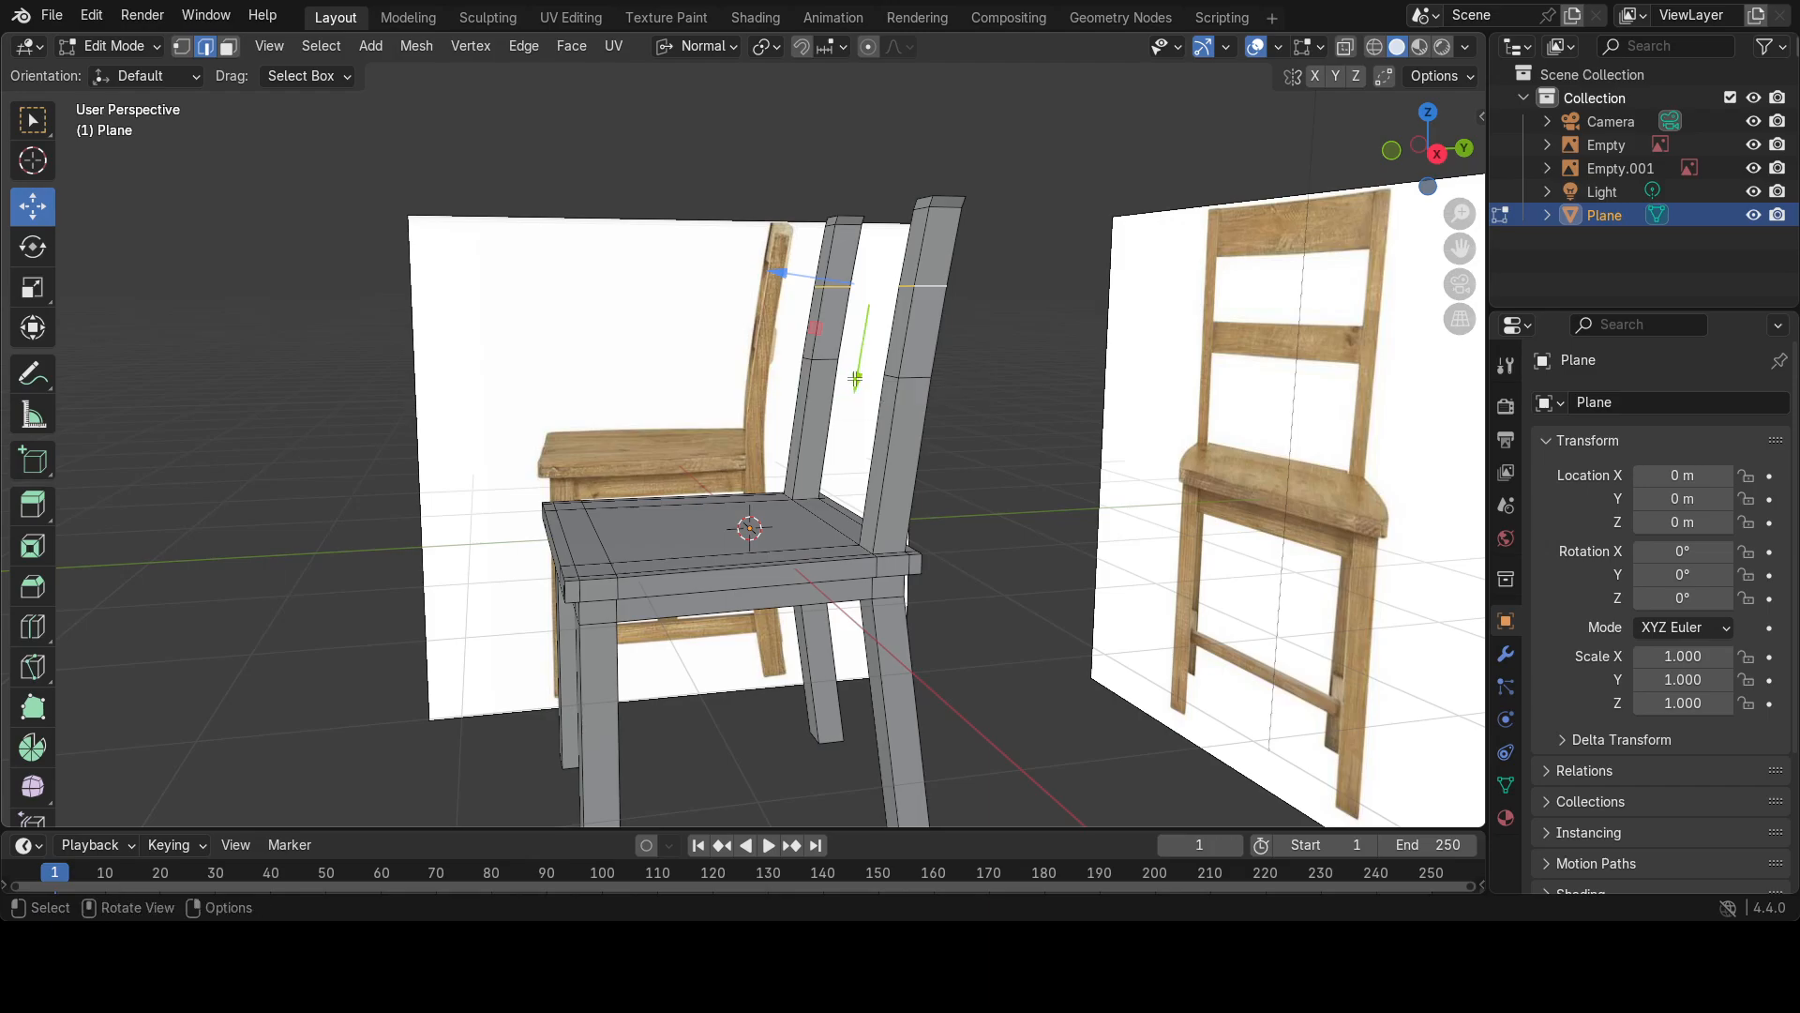
drag(856, 380, 854, 397)
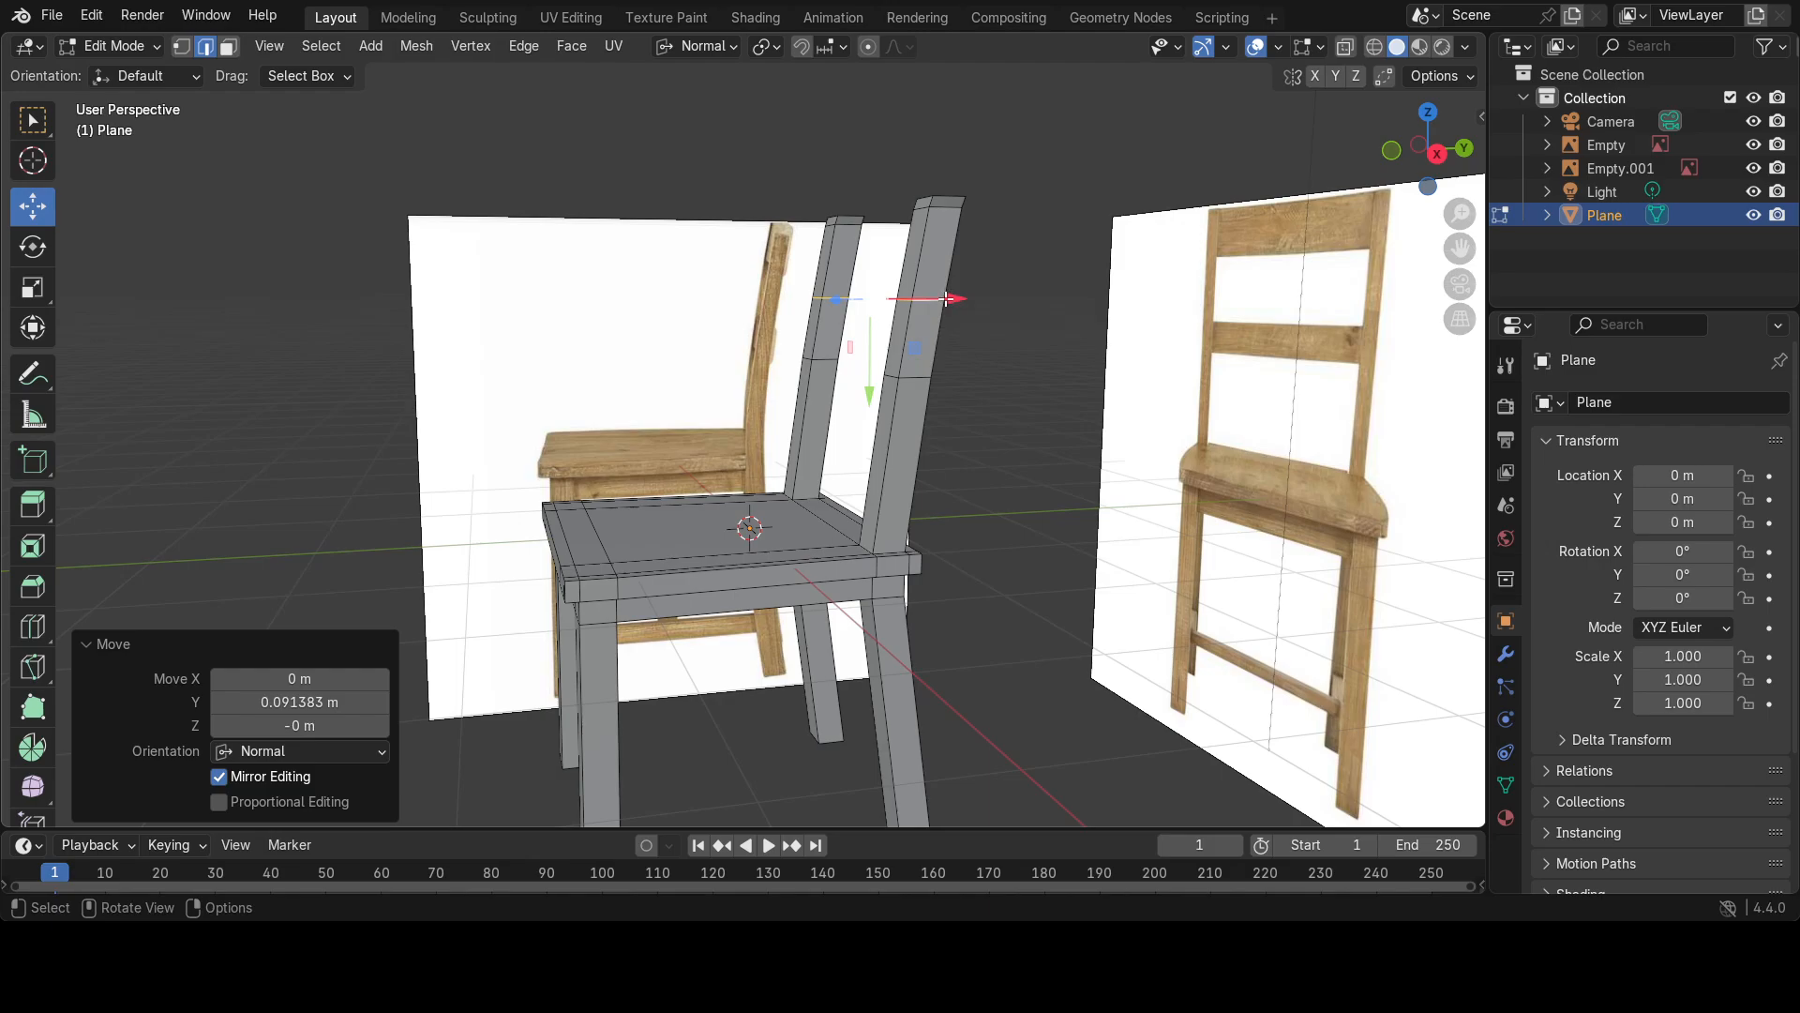
drag(945, 298, 945, 298)
click(415, 434)
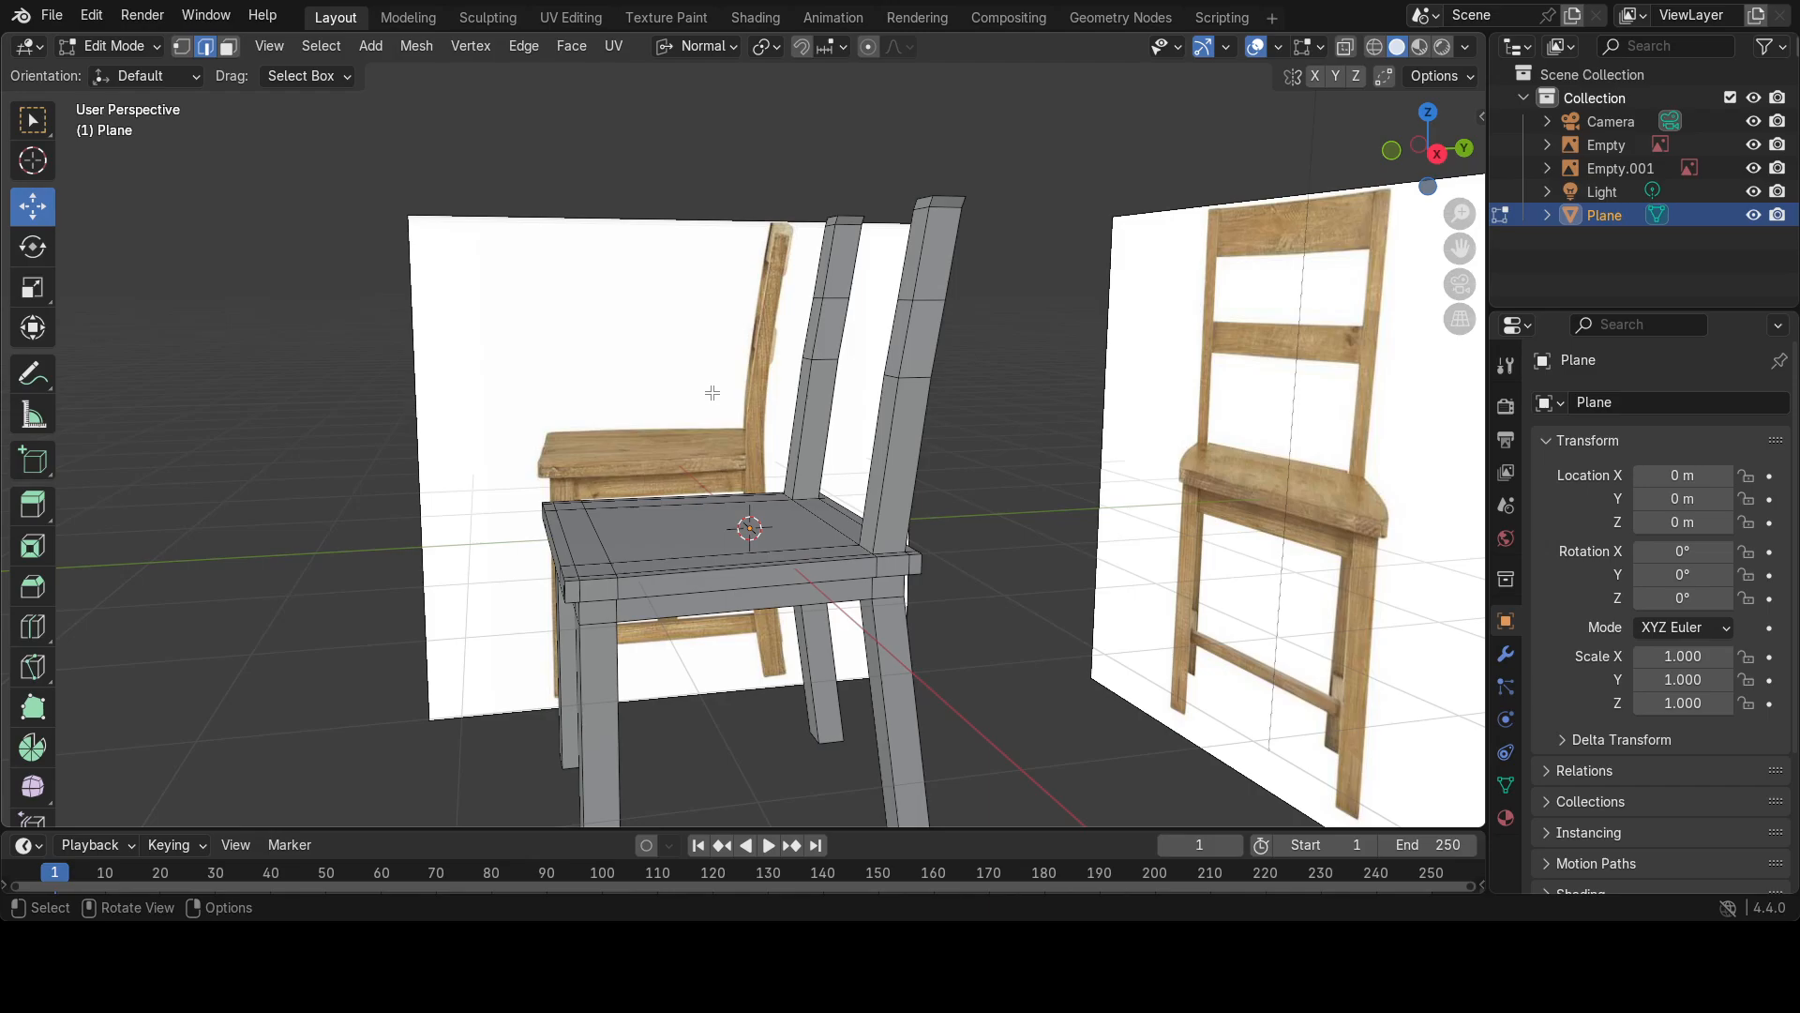
Switch to face selection and select the inner faces of the topmost segments on both back posts.
middle_drag(713, 393, 762, 389)
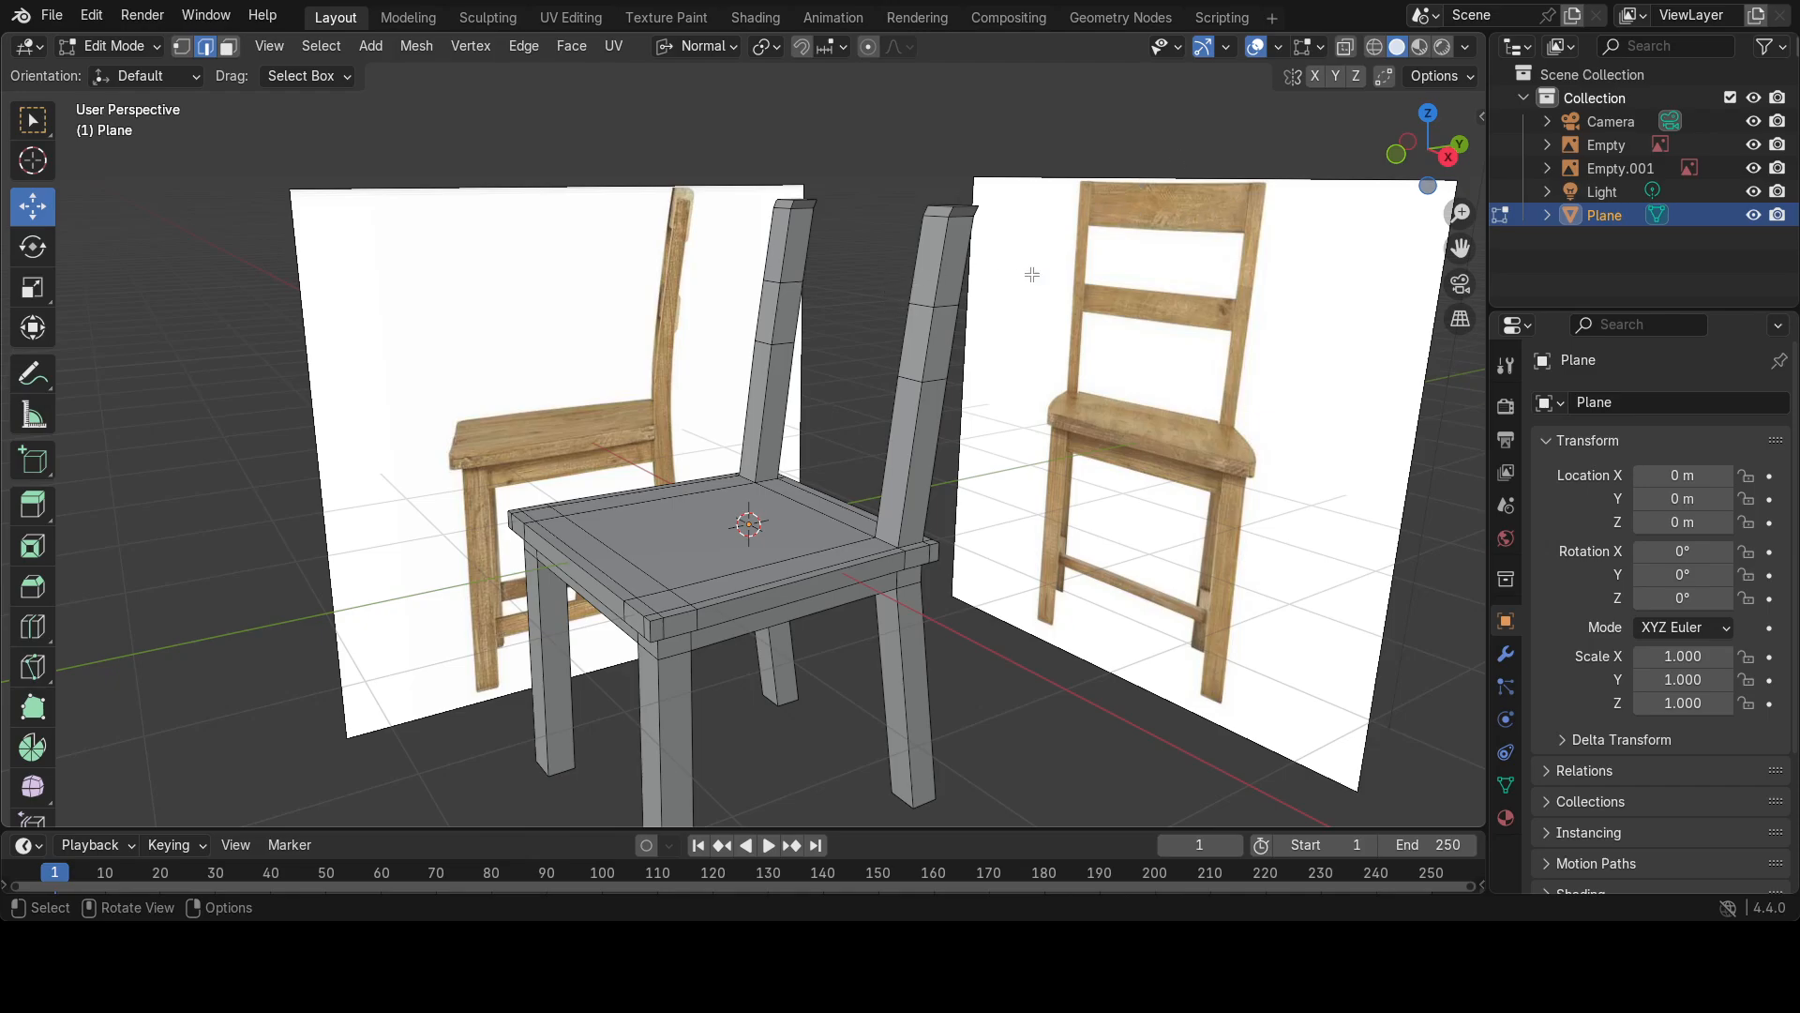
mouse_move(1089, 250)
middle_down()
mouse_move(949, 239)
mouse_move(1108, 273)
middle_up()
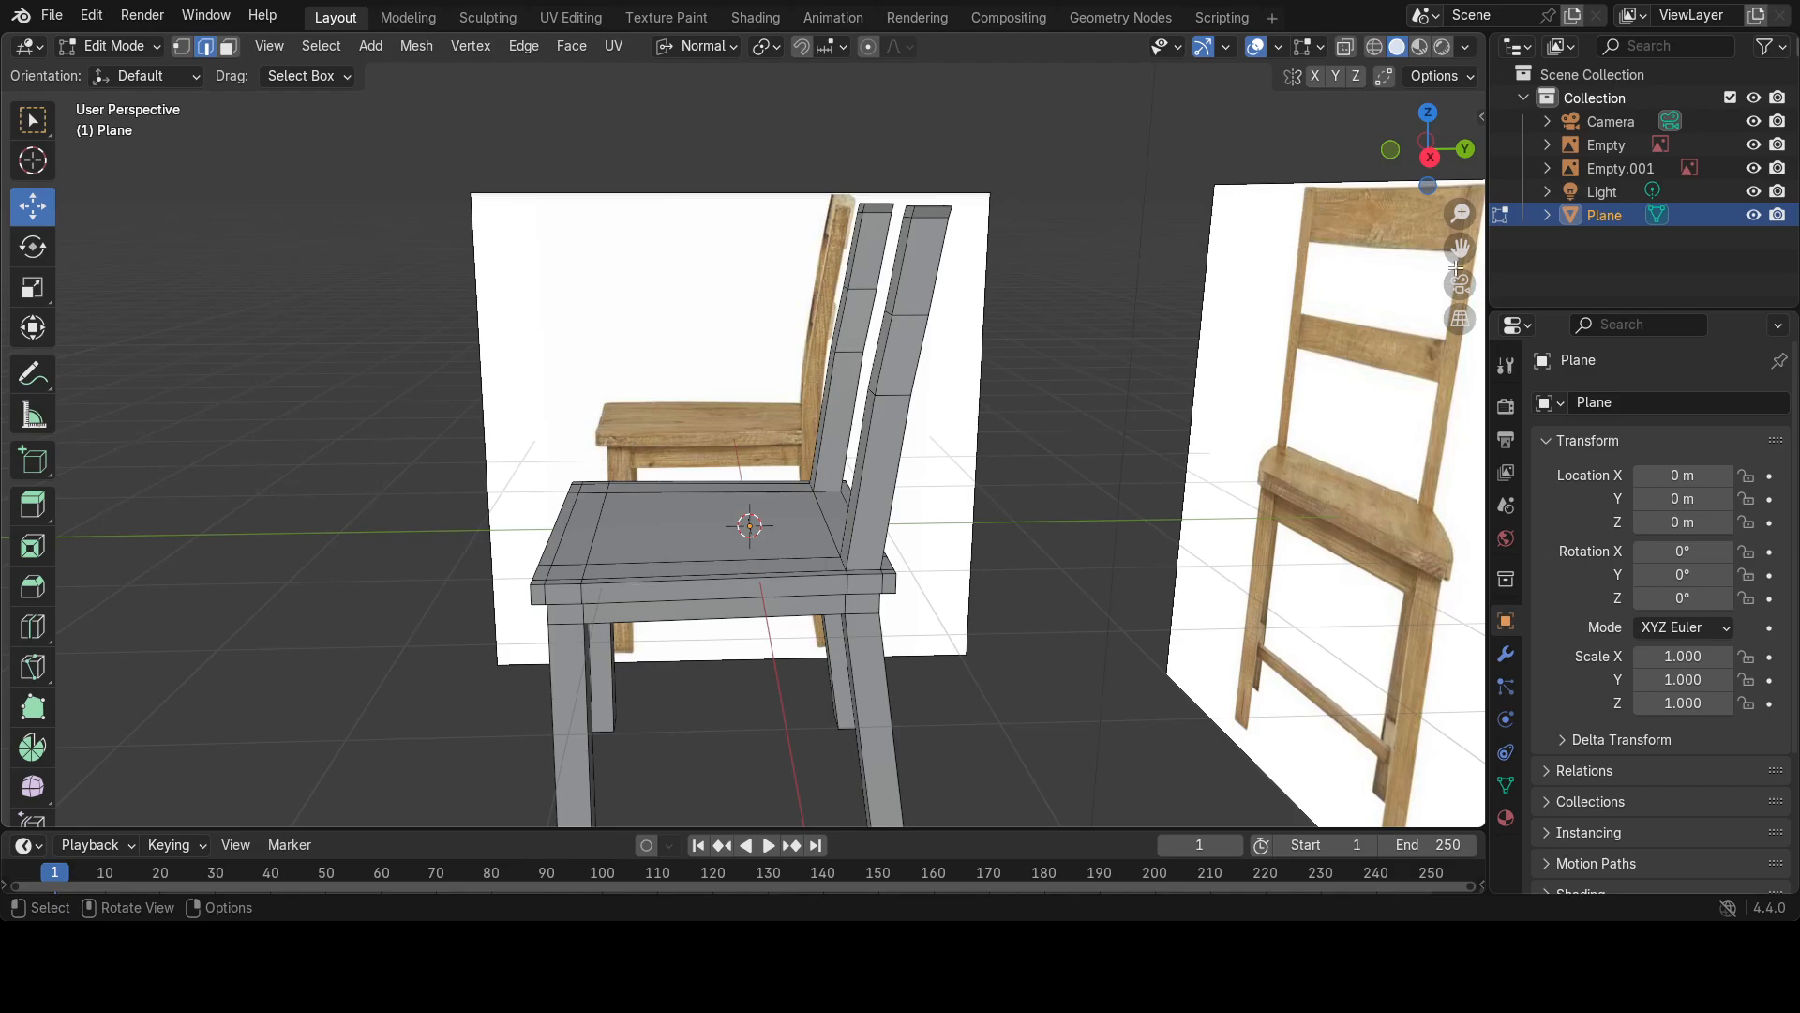
middle_drag(793, 328, 823, 336)
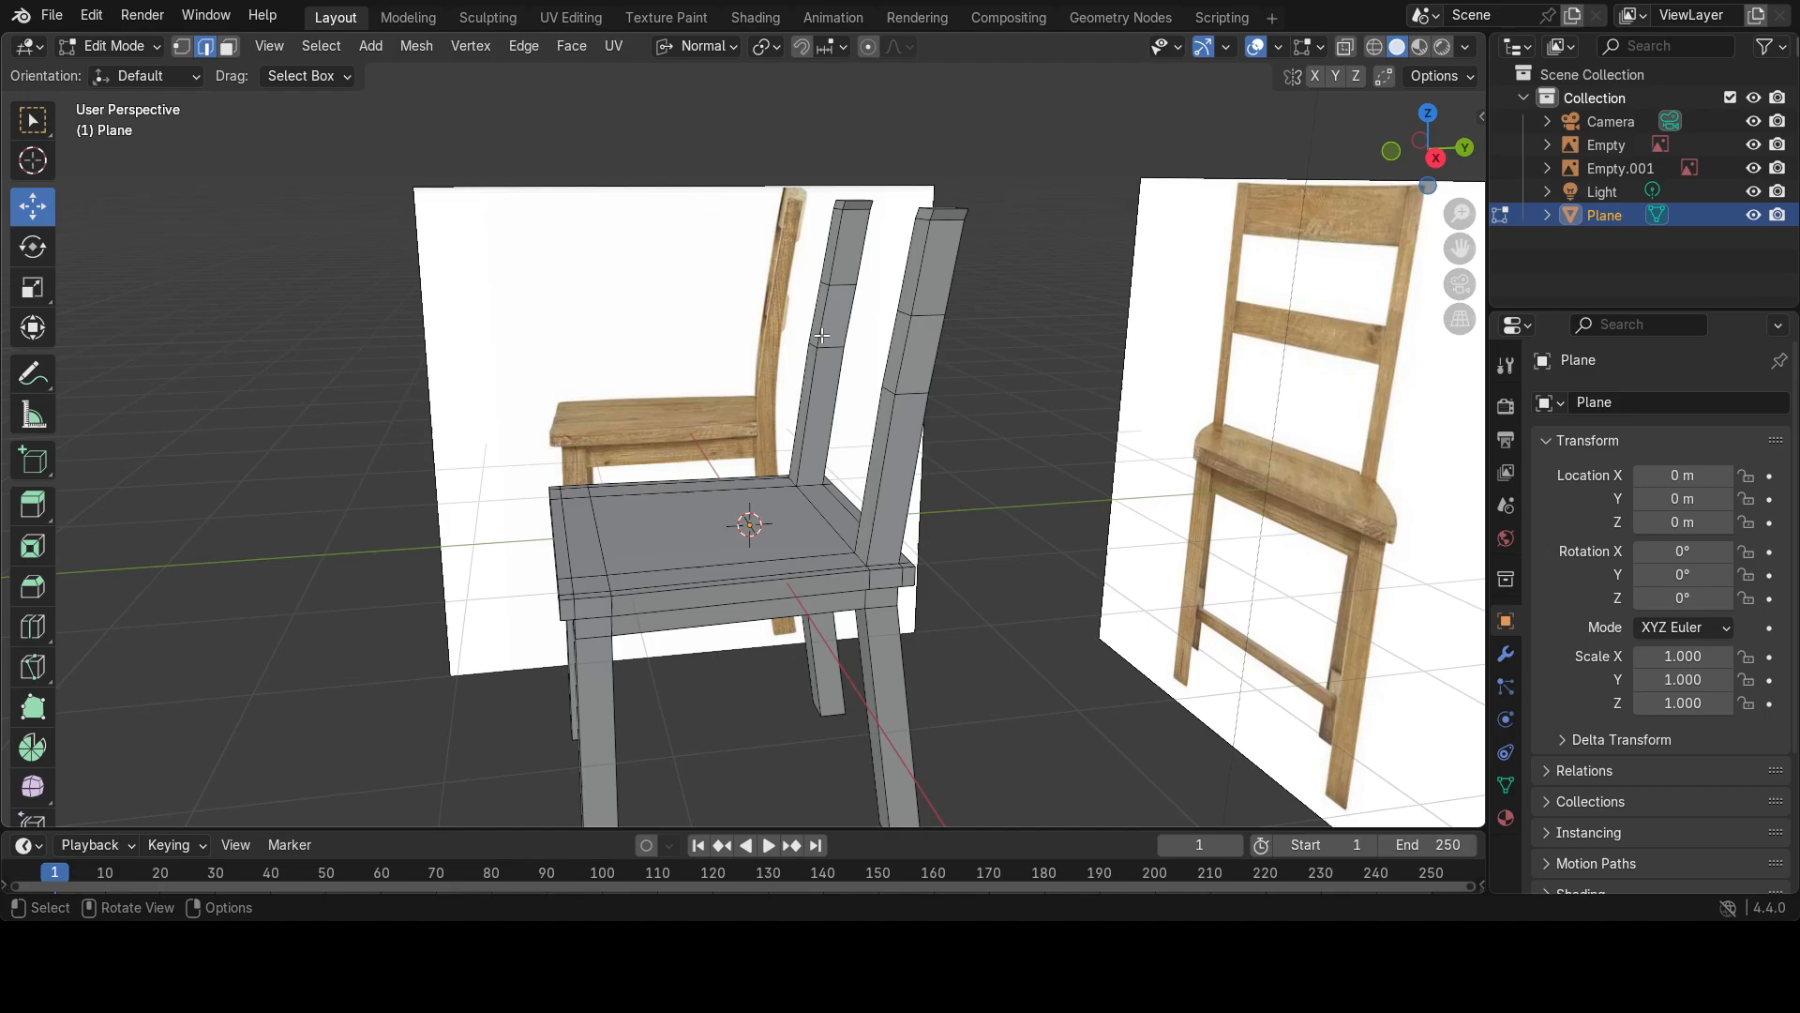
middle_drag(891, 383, 841, 379)
scroll(844, 378, up, 4)
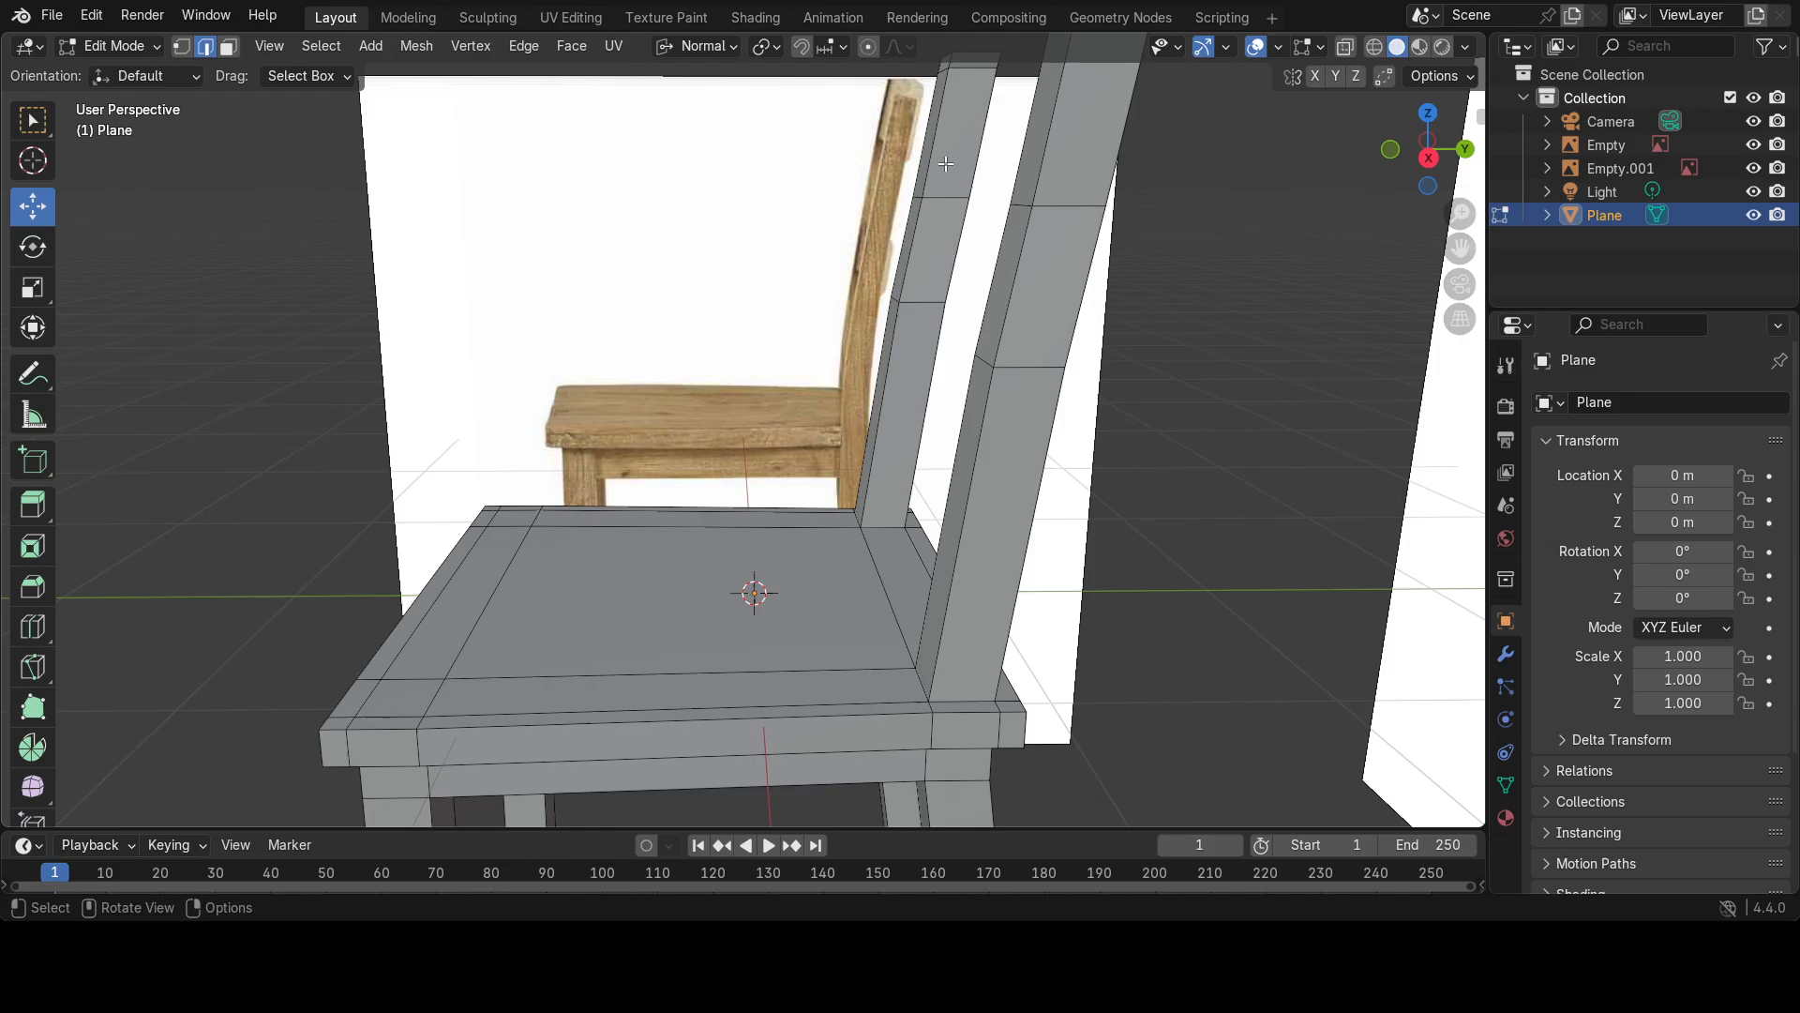
middle_drag(871, 150, 935, 271)
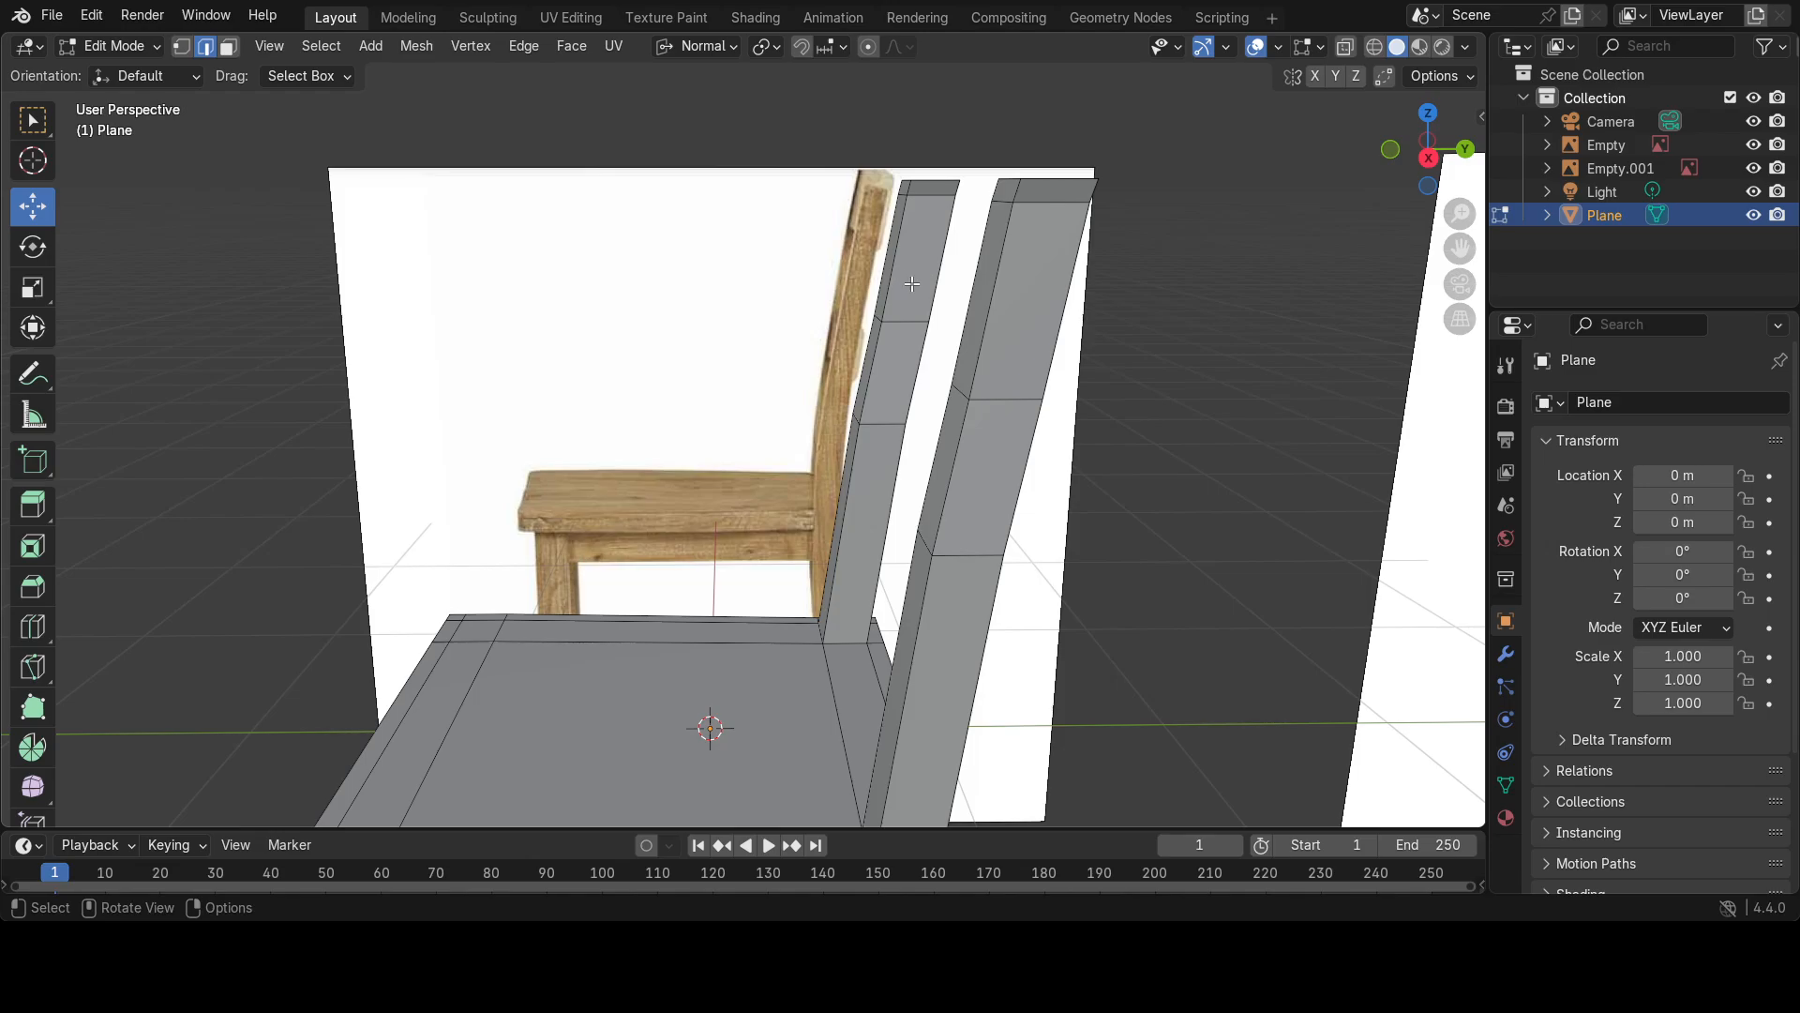
key(3)
click(912, 283)
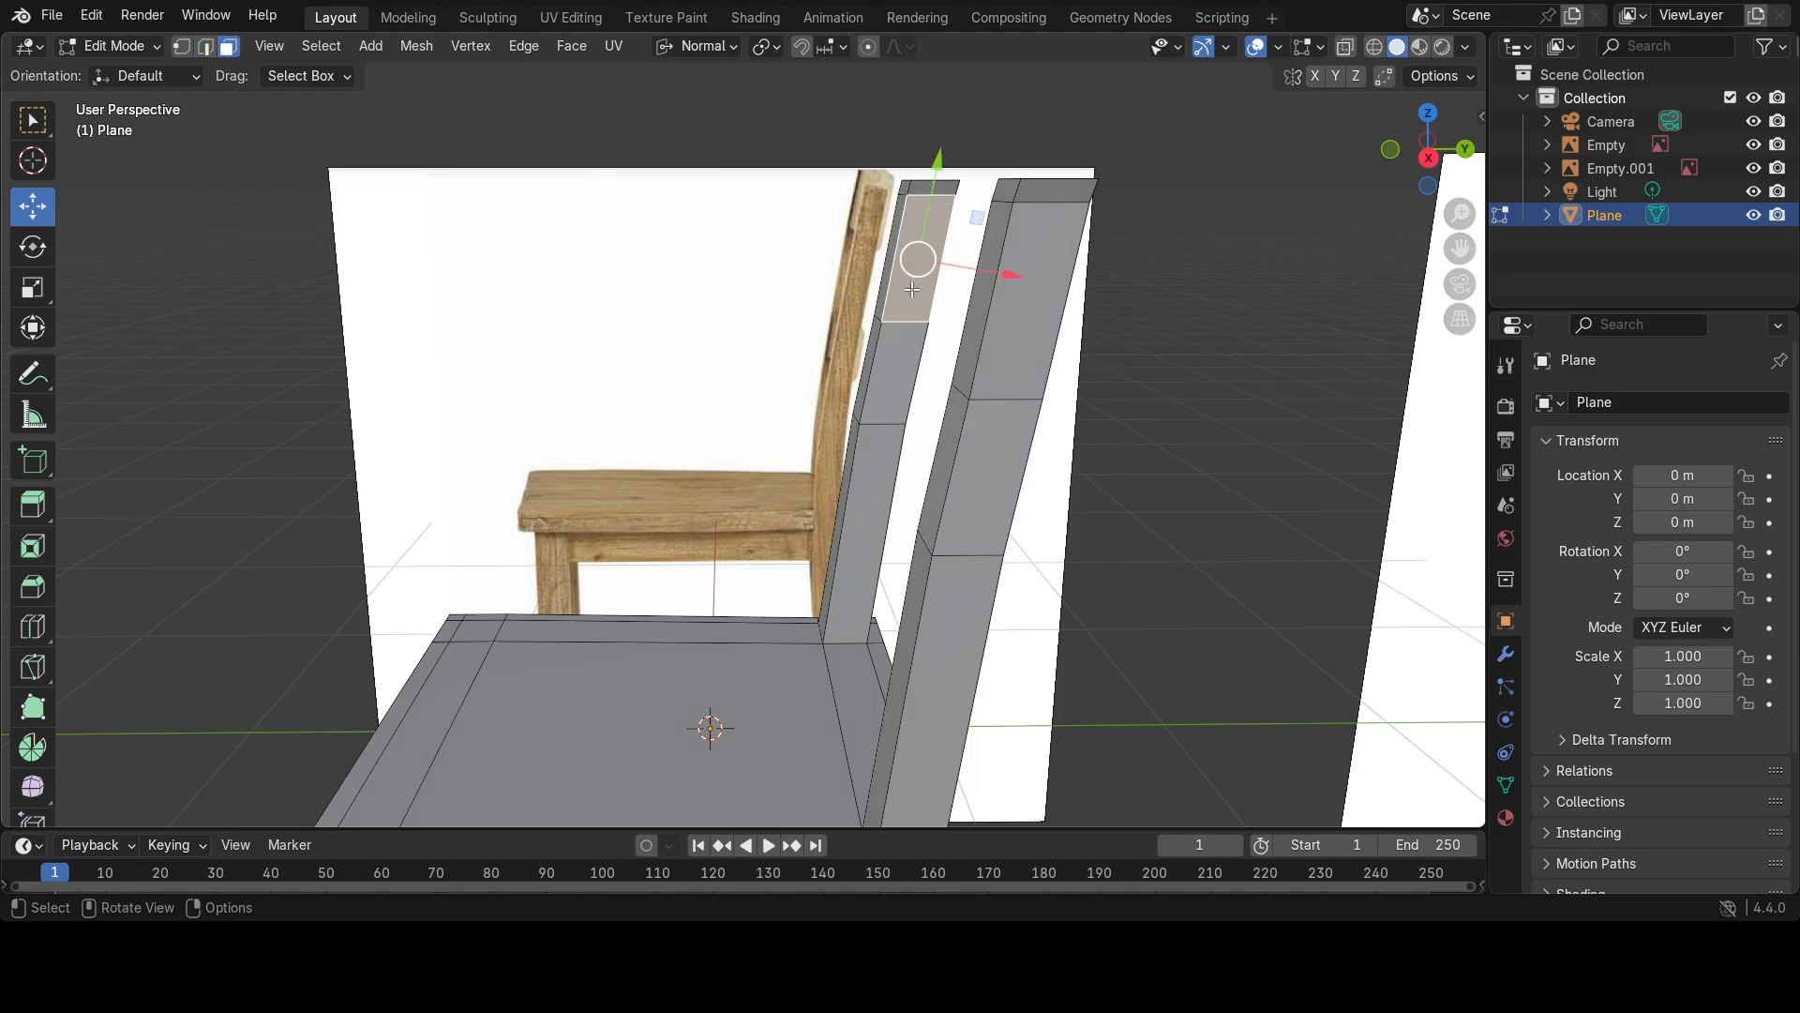
middle_drag(912, 283, 1106, 446)
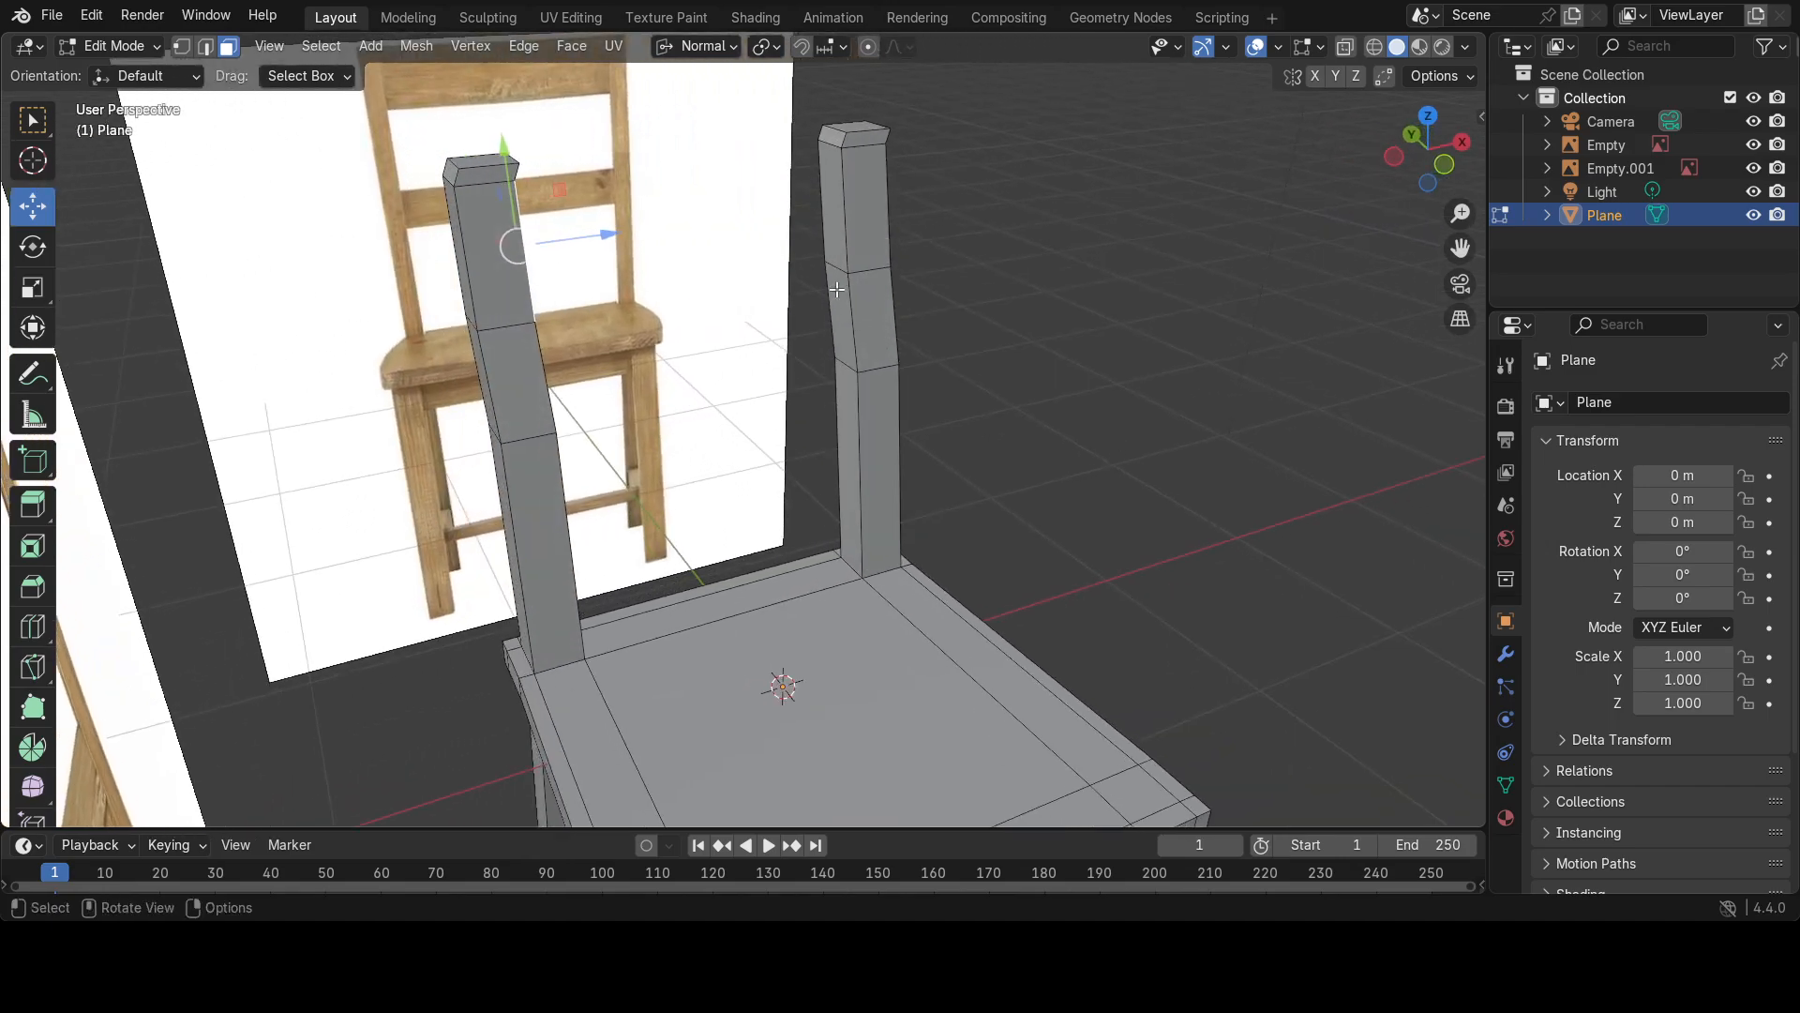
shift+click(848, 231)
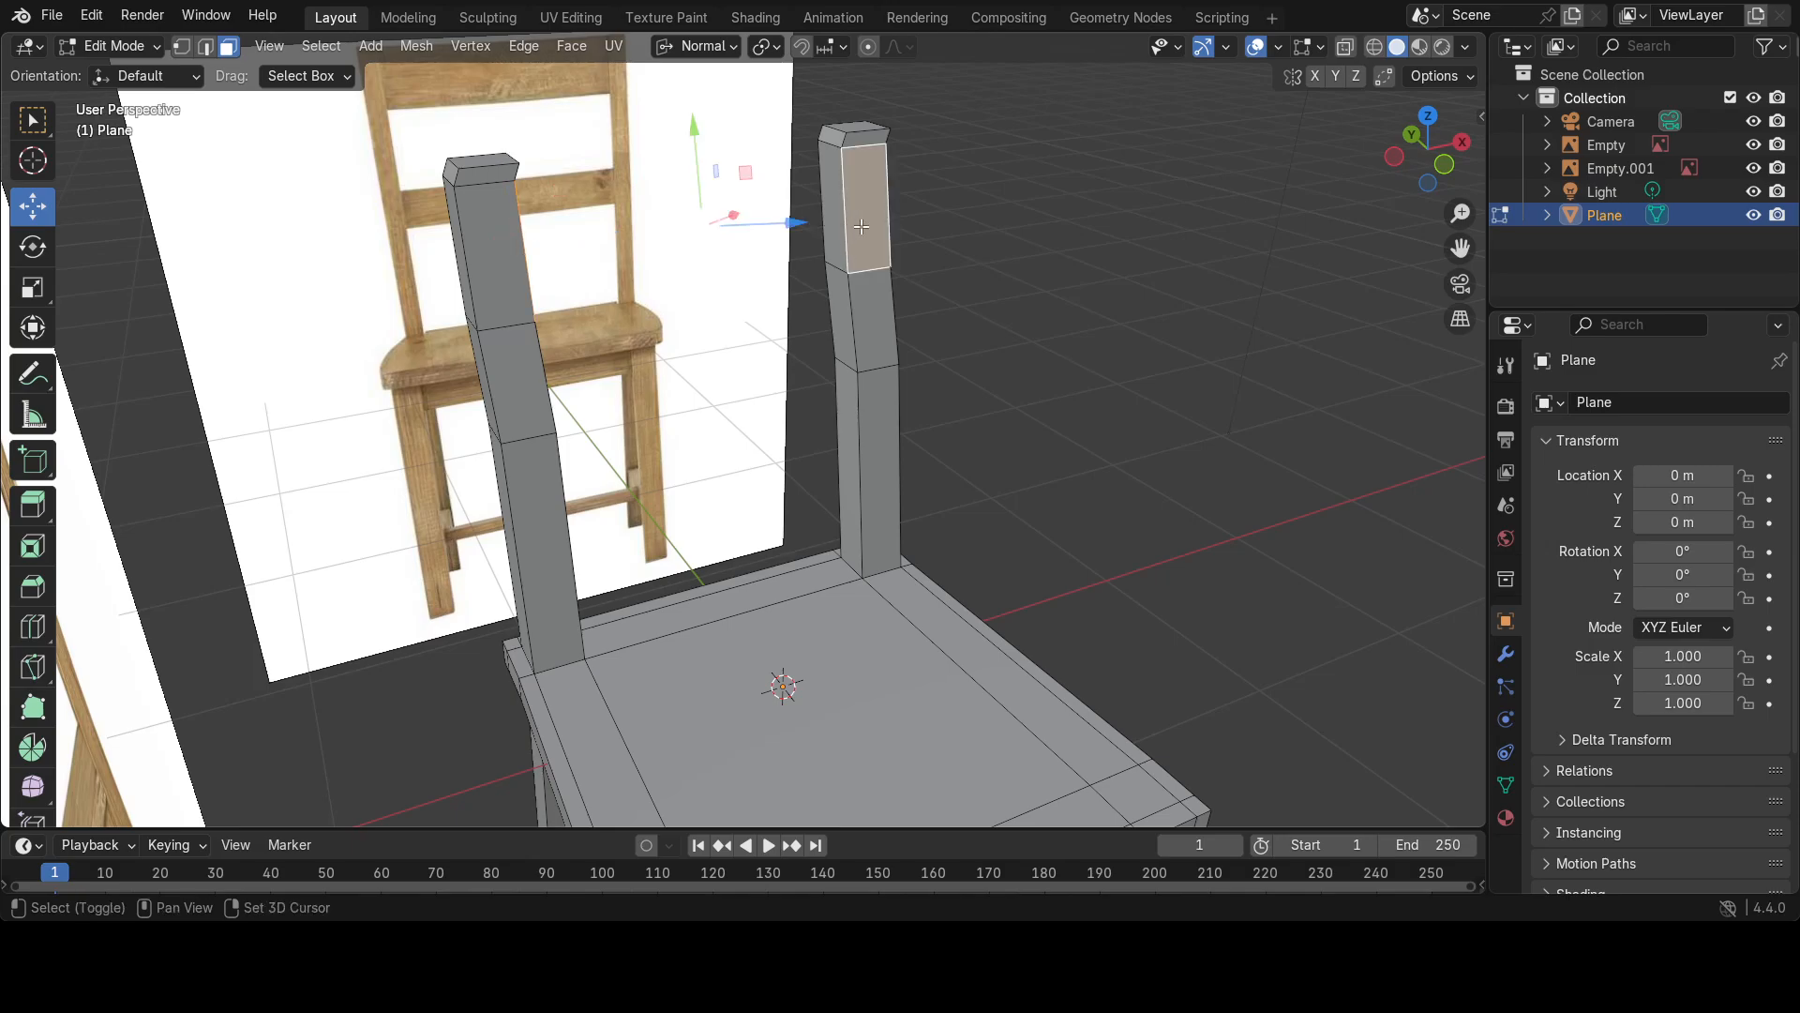
shift+click(861, 226)
click(834, 221)
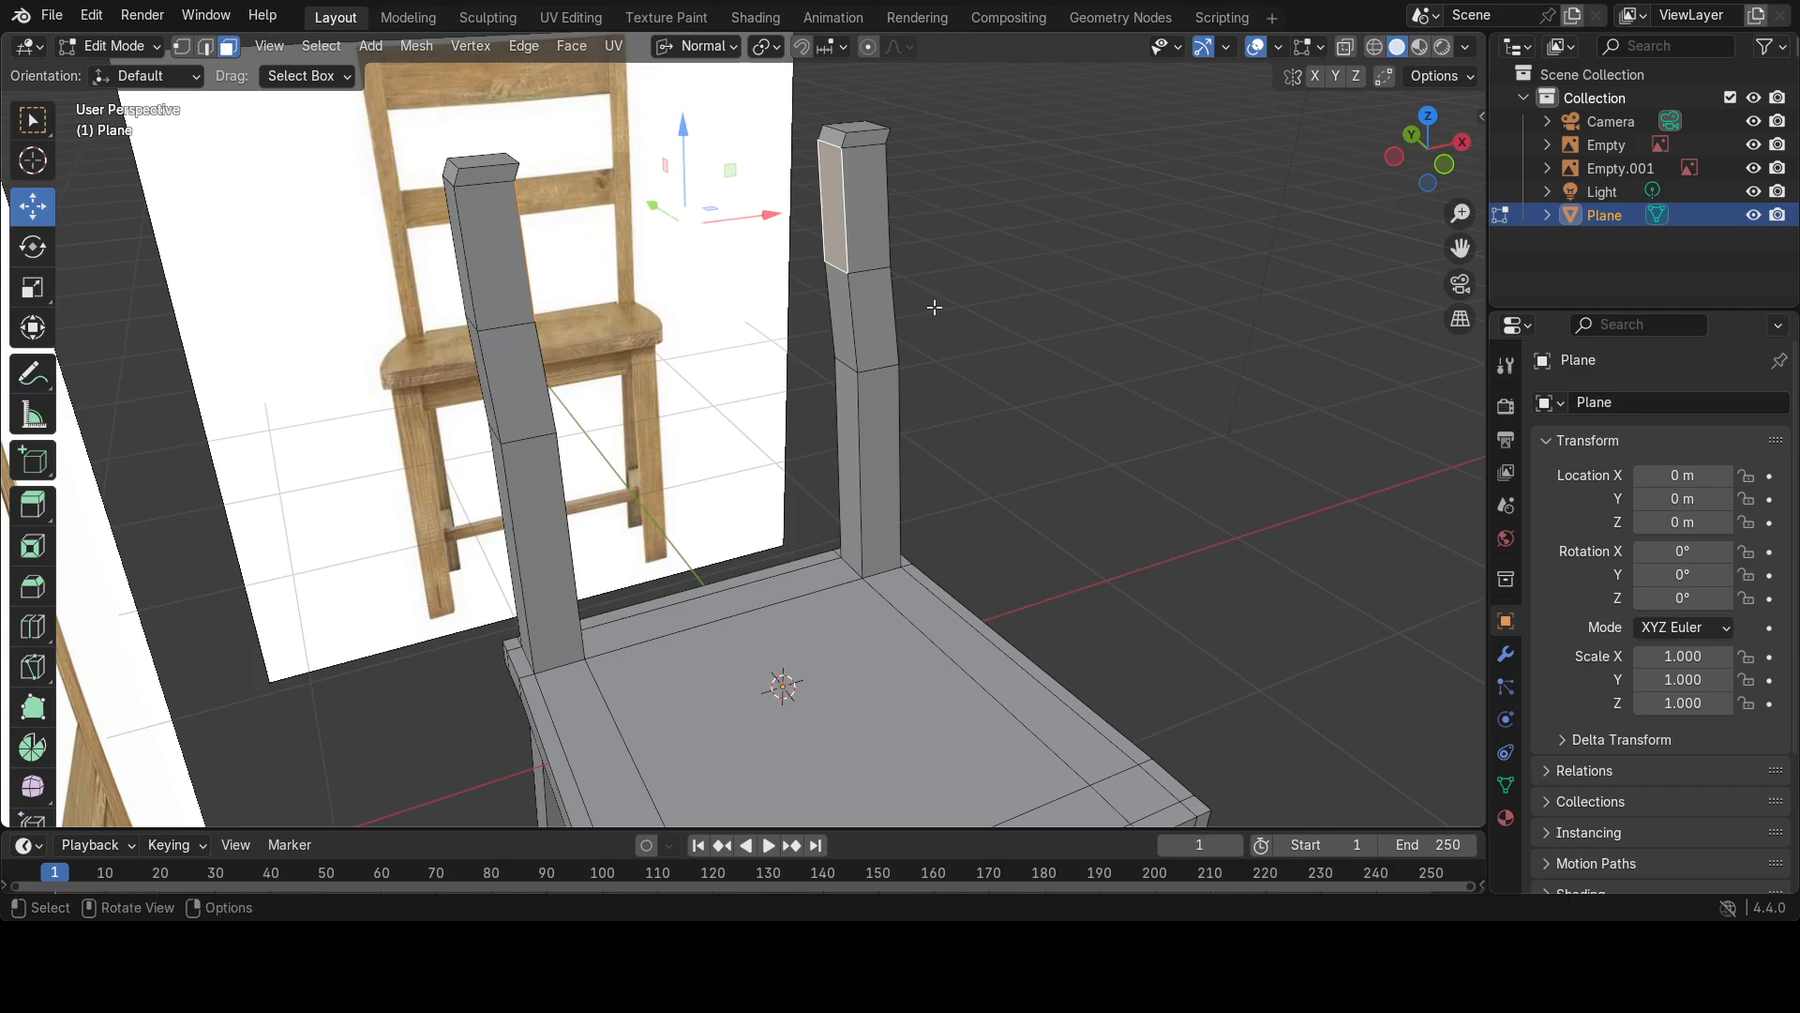
Extrude the two selected inner faces with Extrude Individual by about 0.009 m.
key(w)
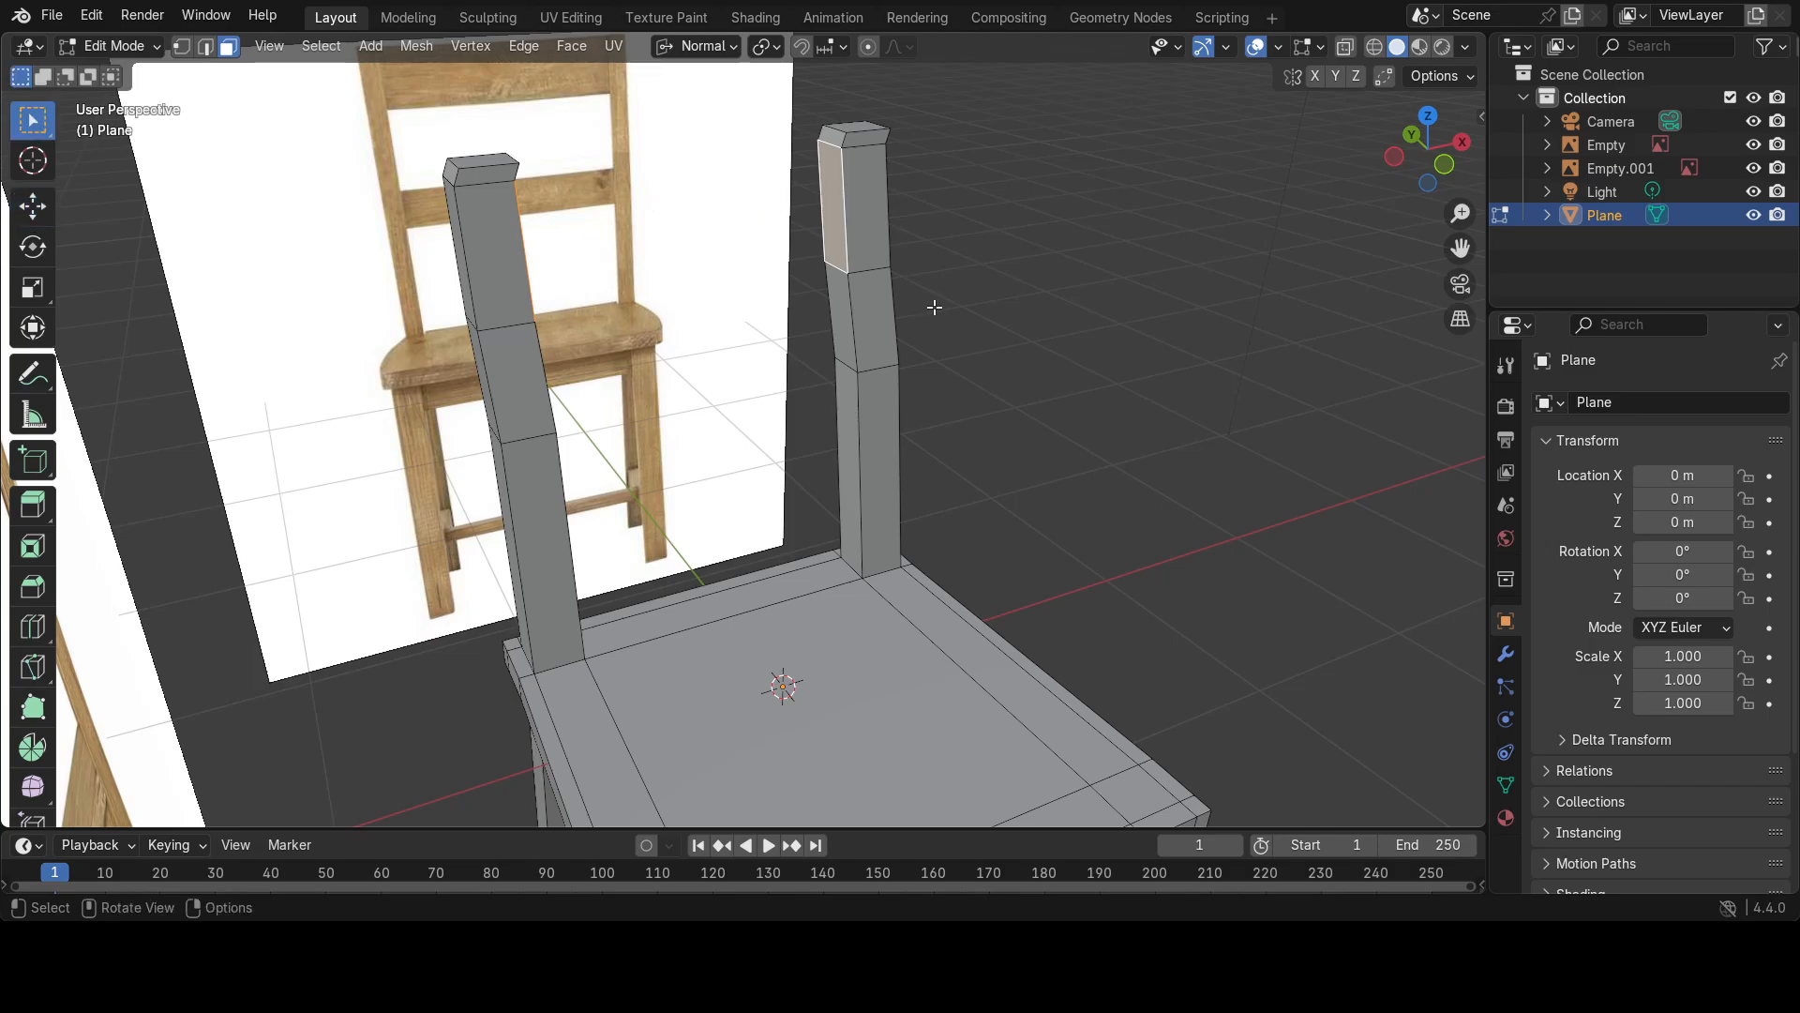
click(33, 508)
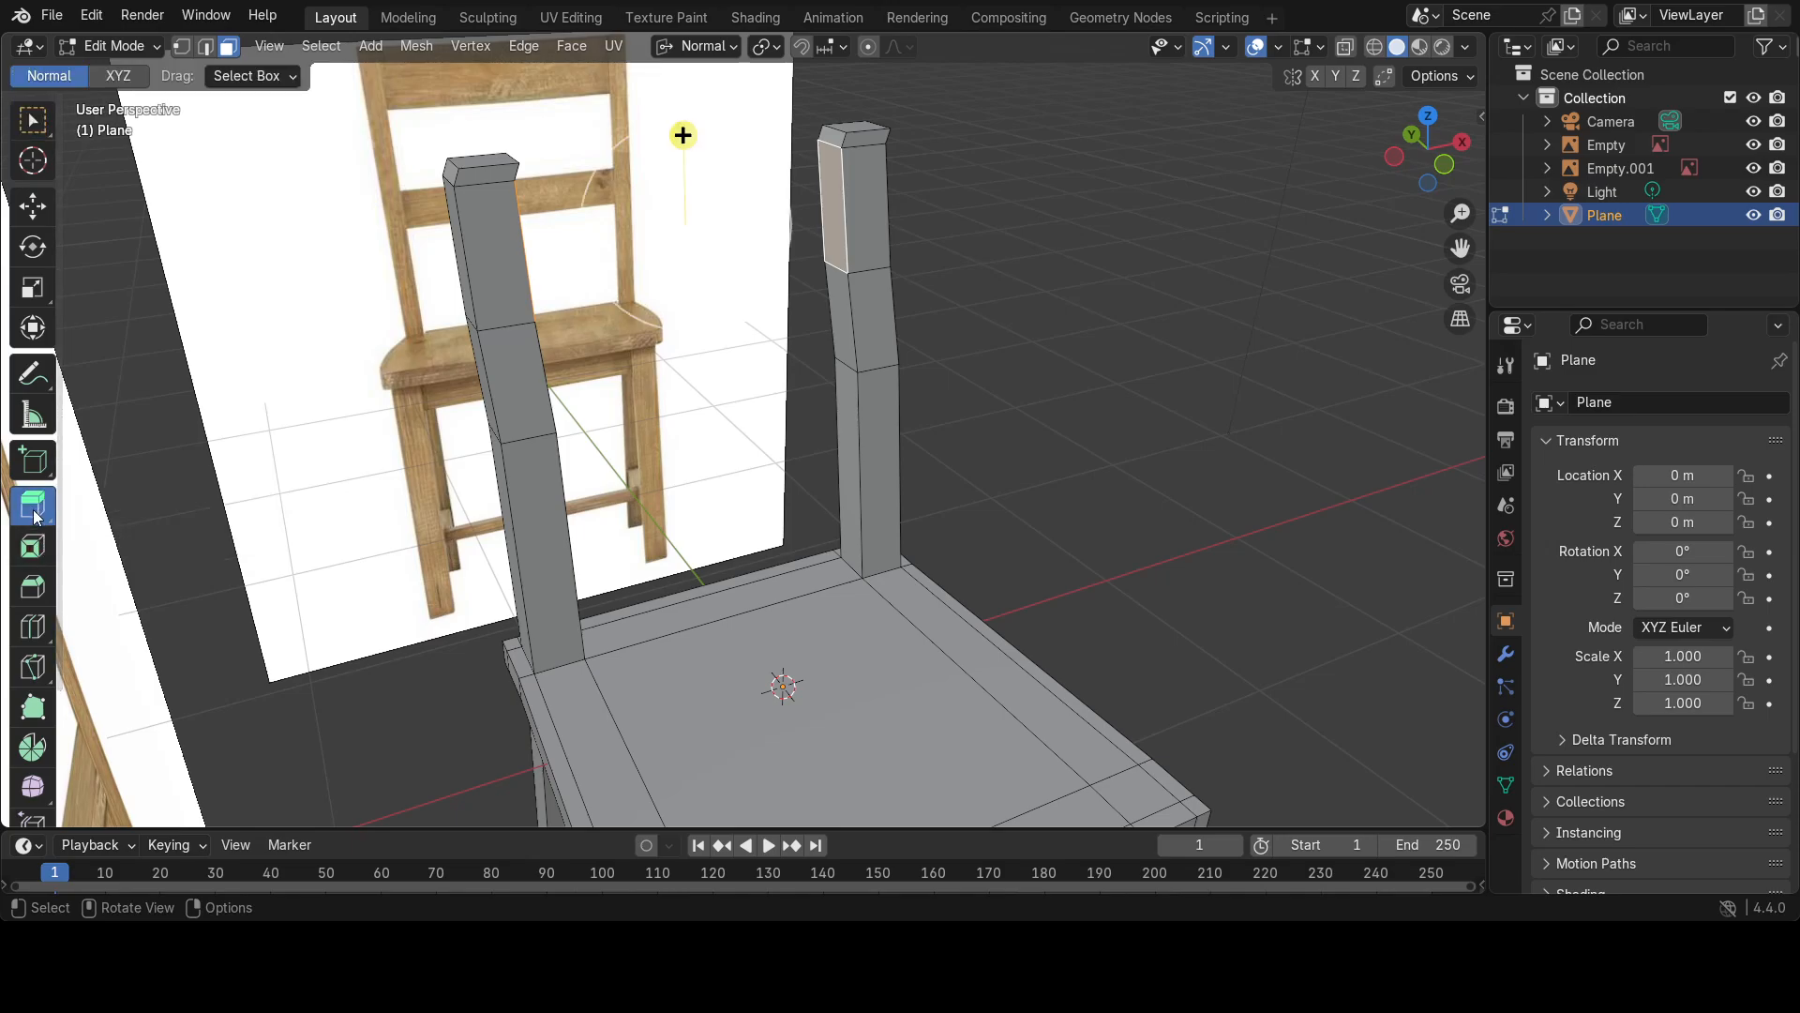
click(33, 514)
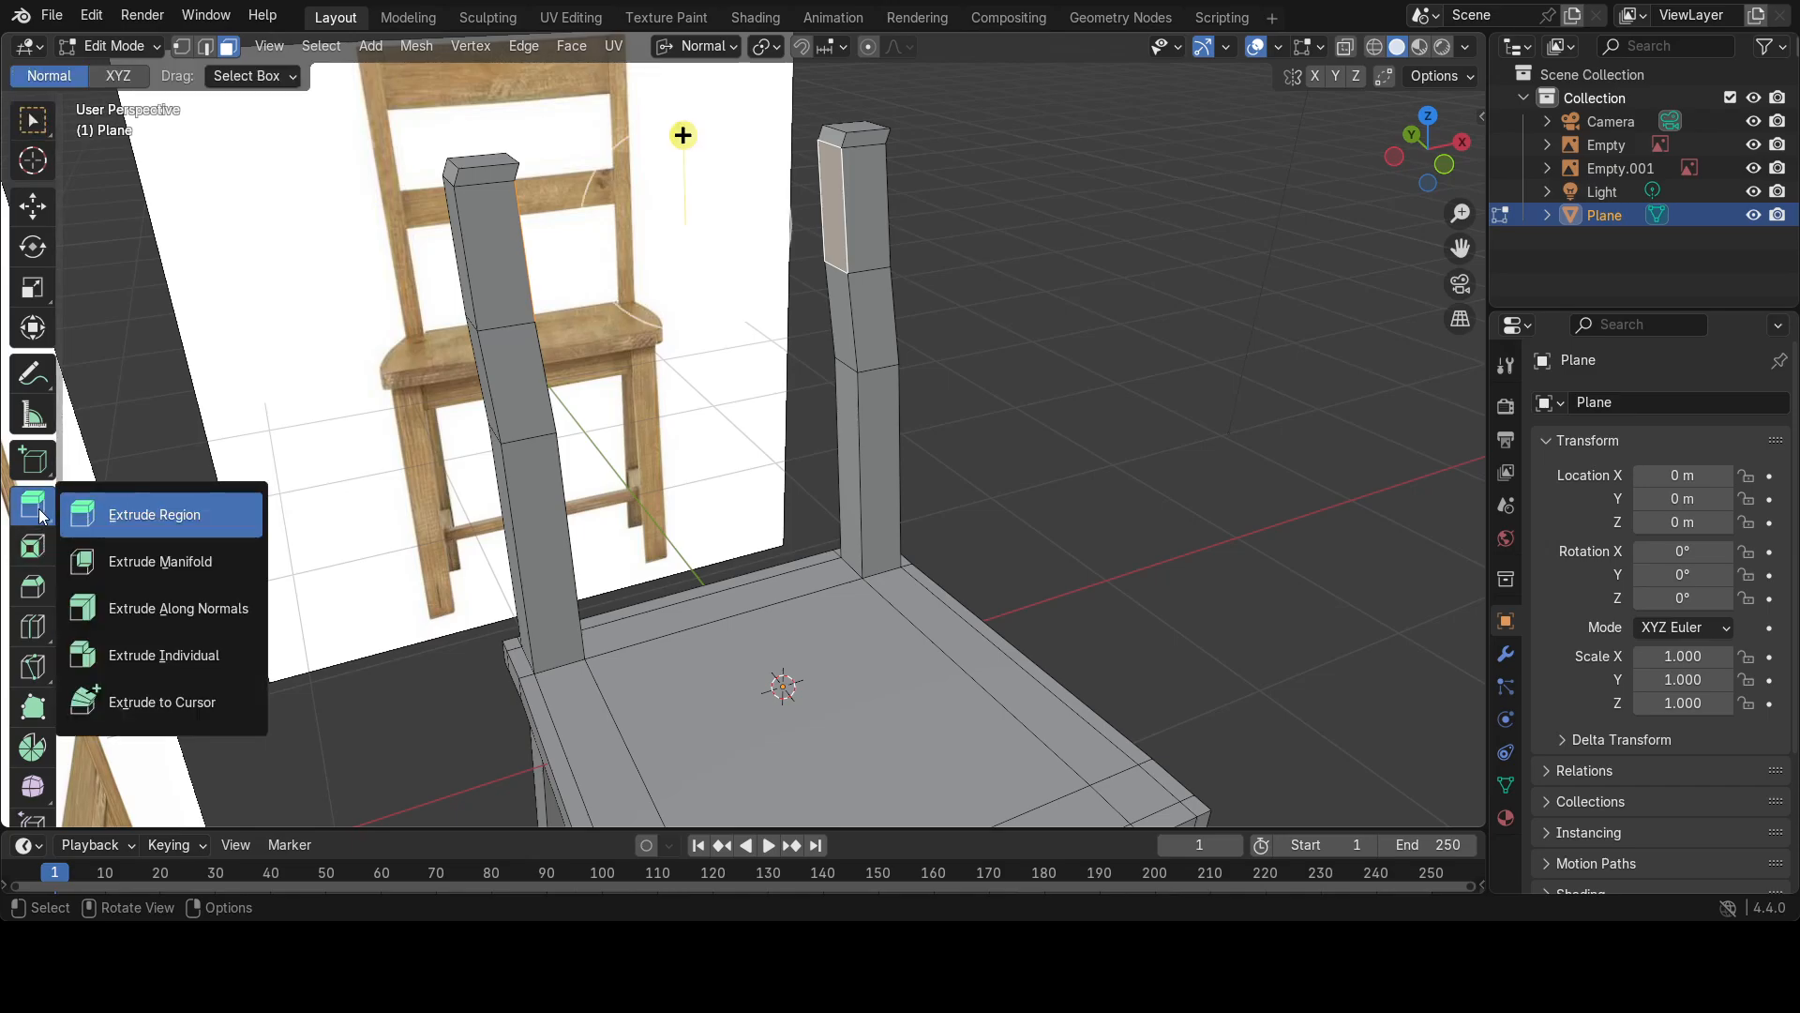
click(141, 662)
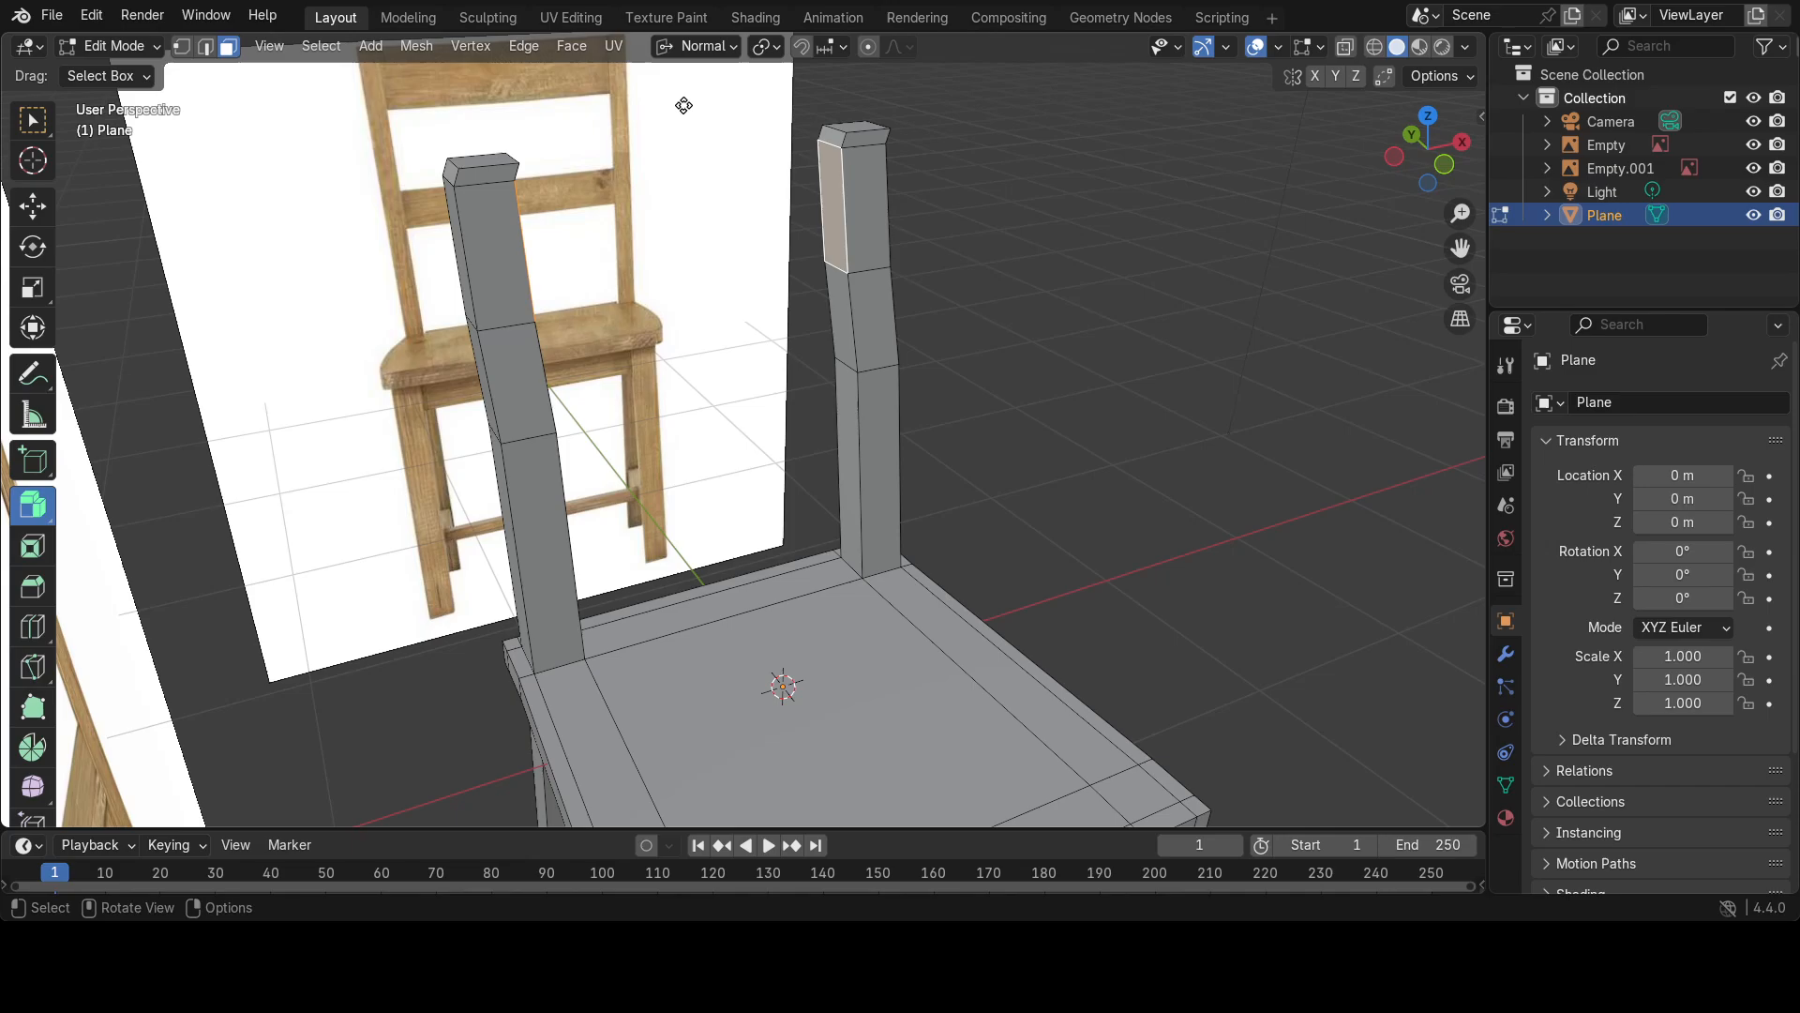
drag(683, 105, 679, 108)
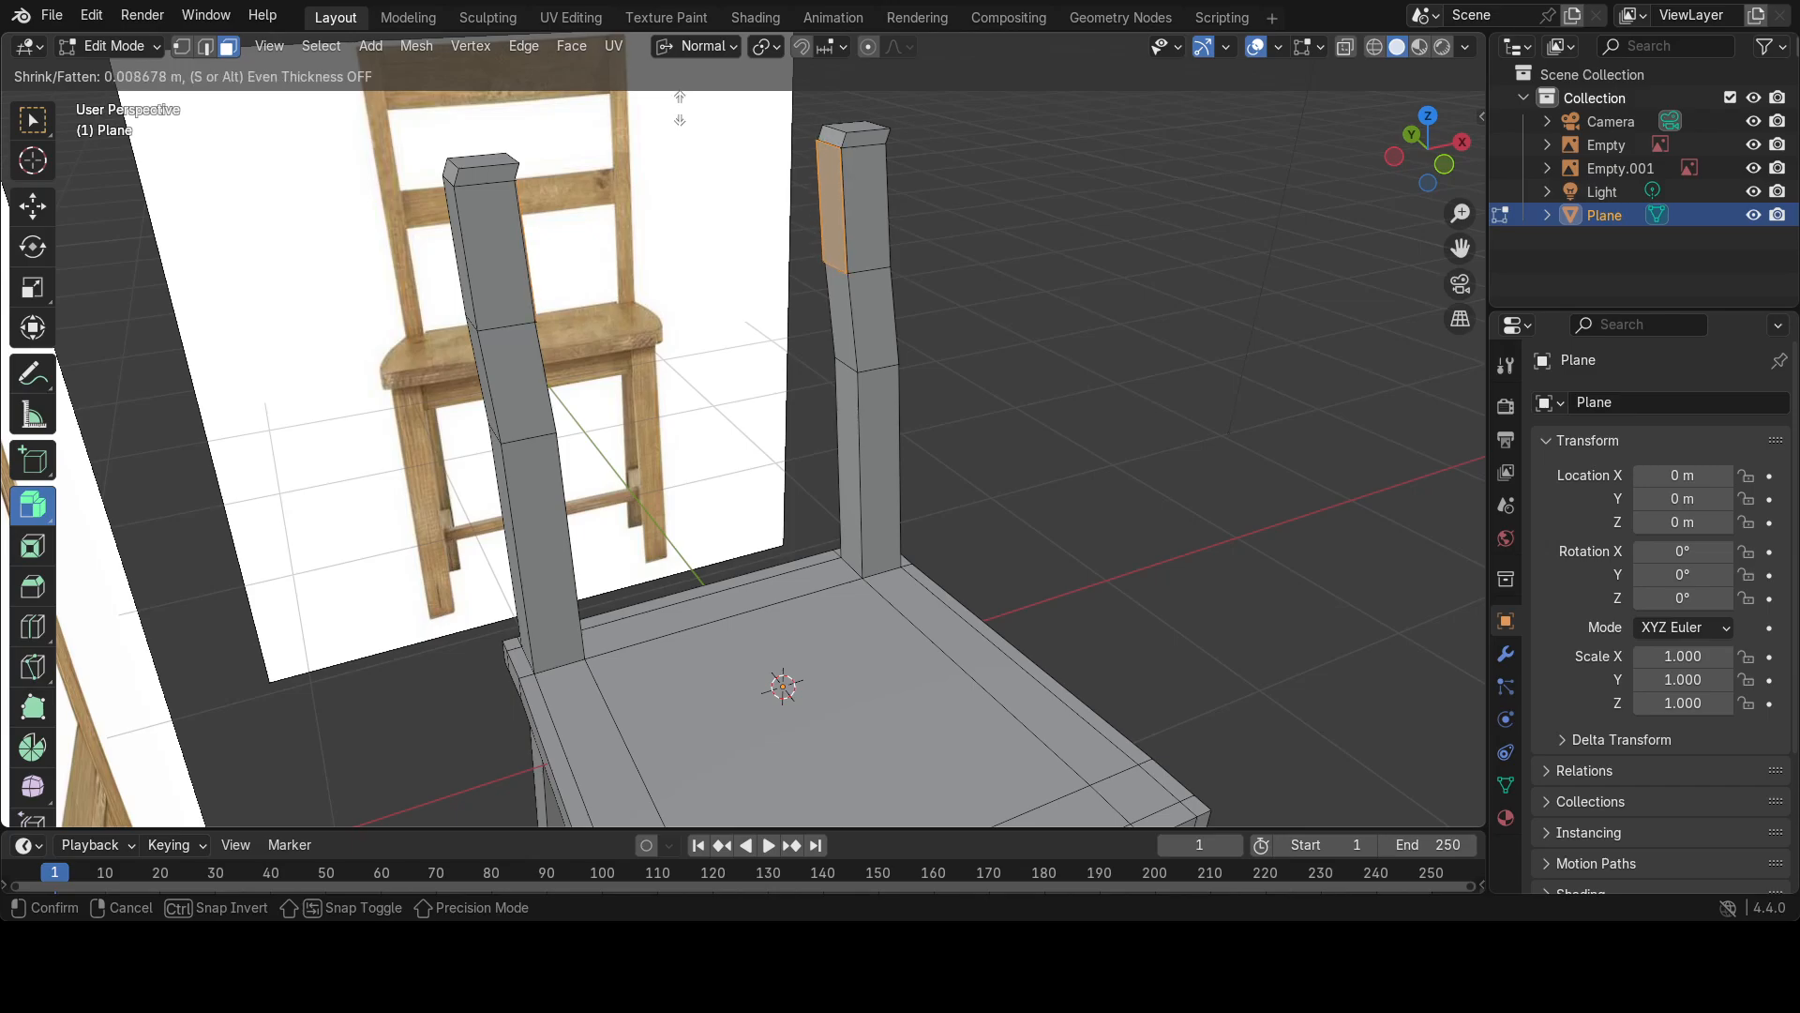
click(680, 108)
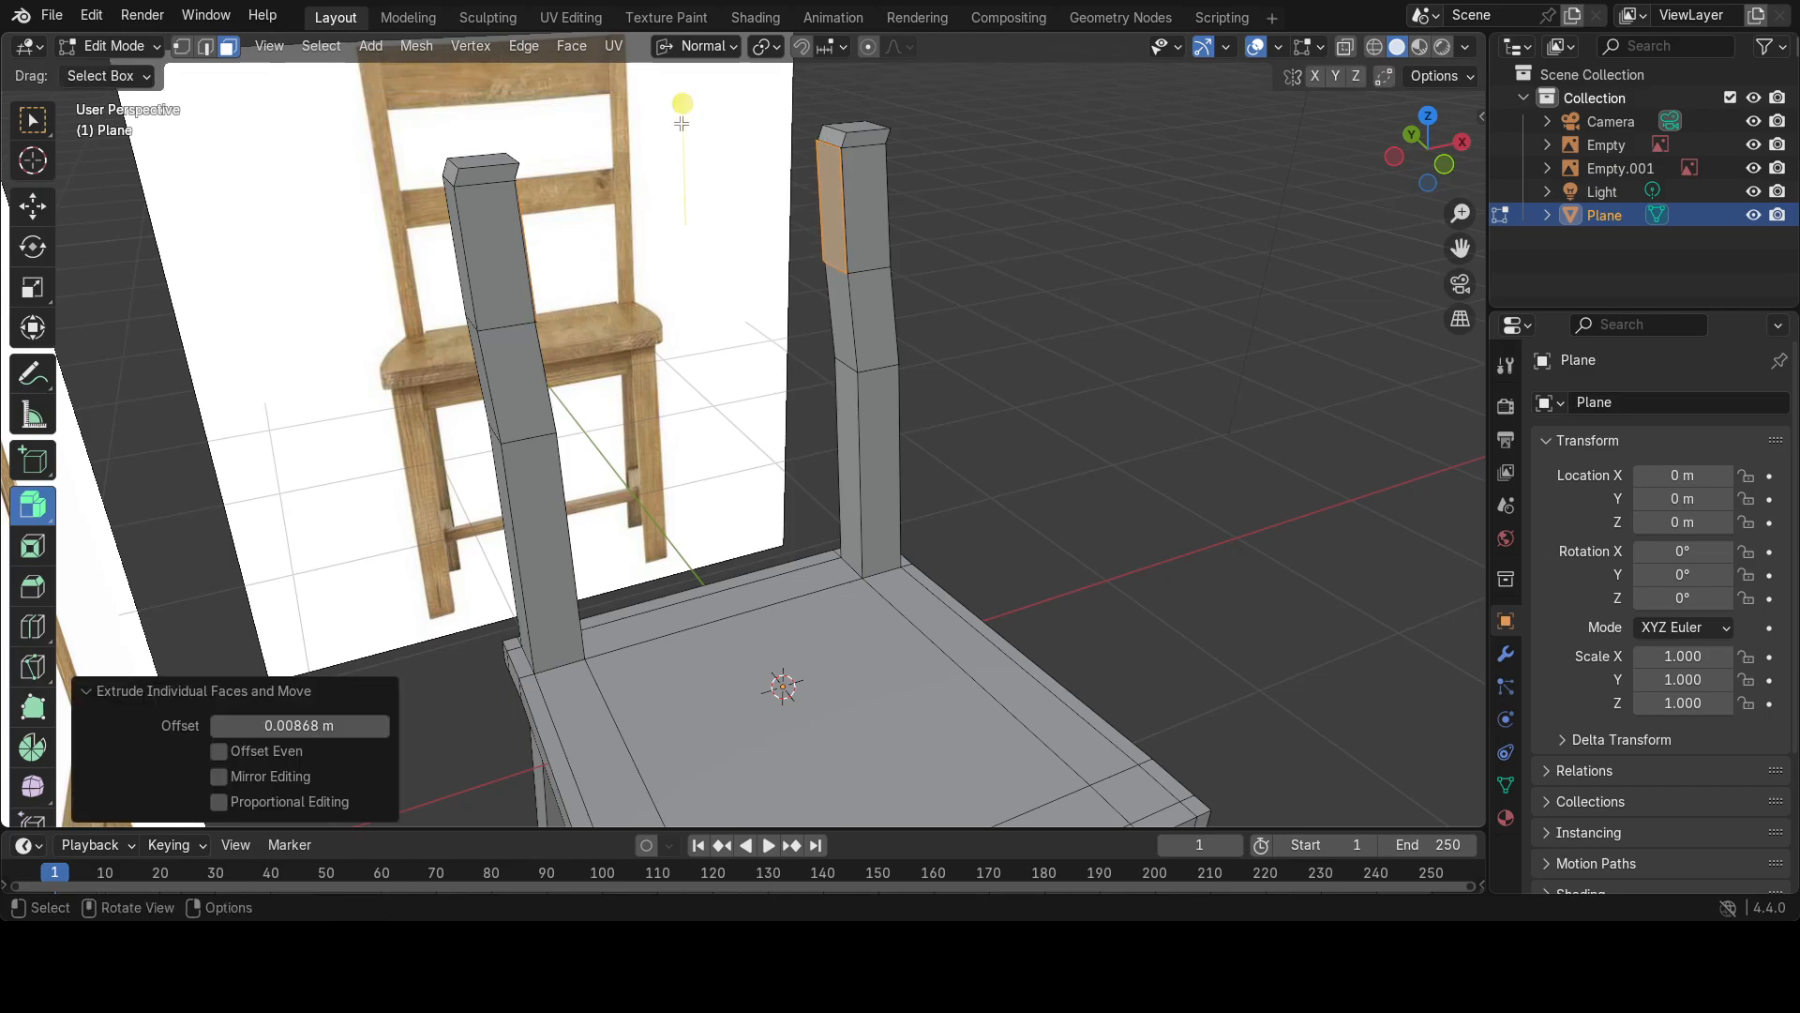
Scale the extruded faces in Normal orientation by about 0.783 along Y, 0.940 along Z, then 1.012 and 0.718 along X.
click(46, 295)
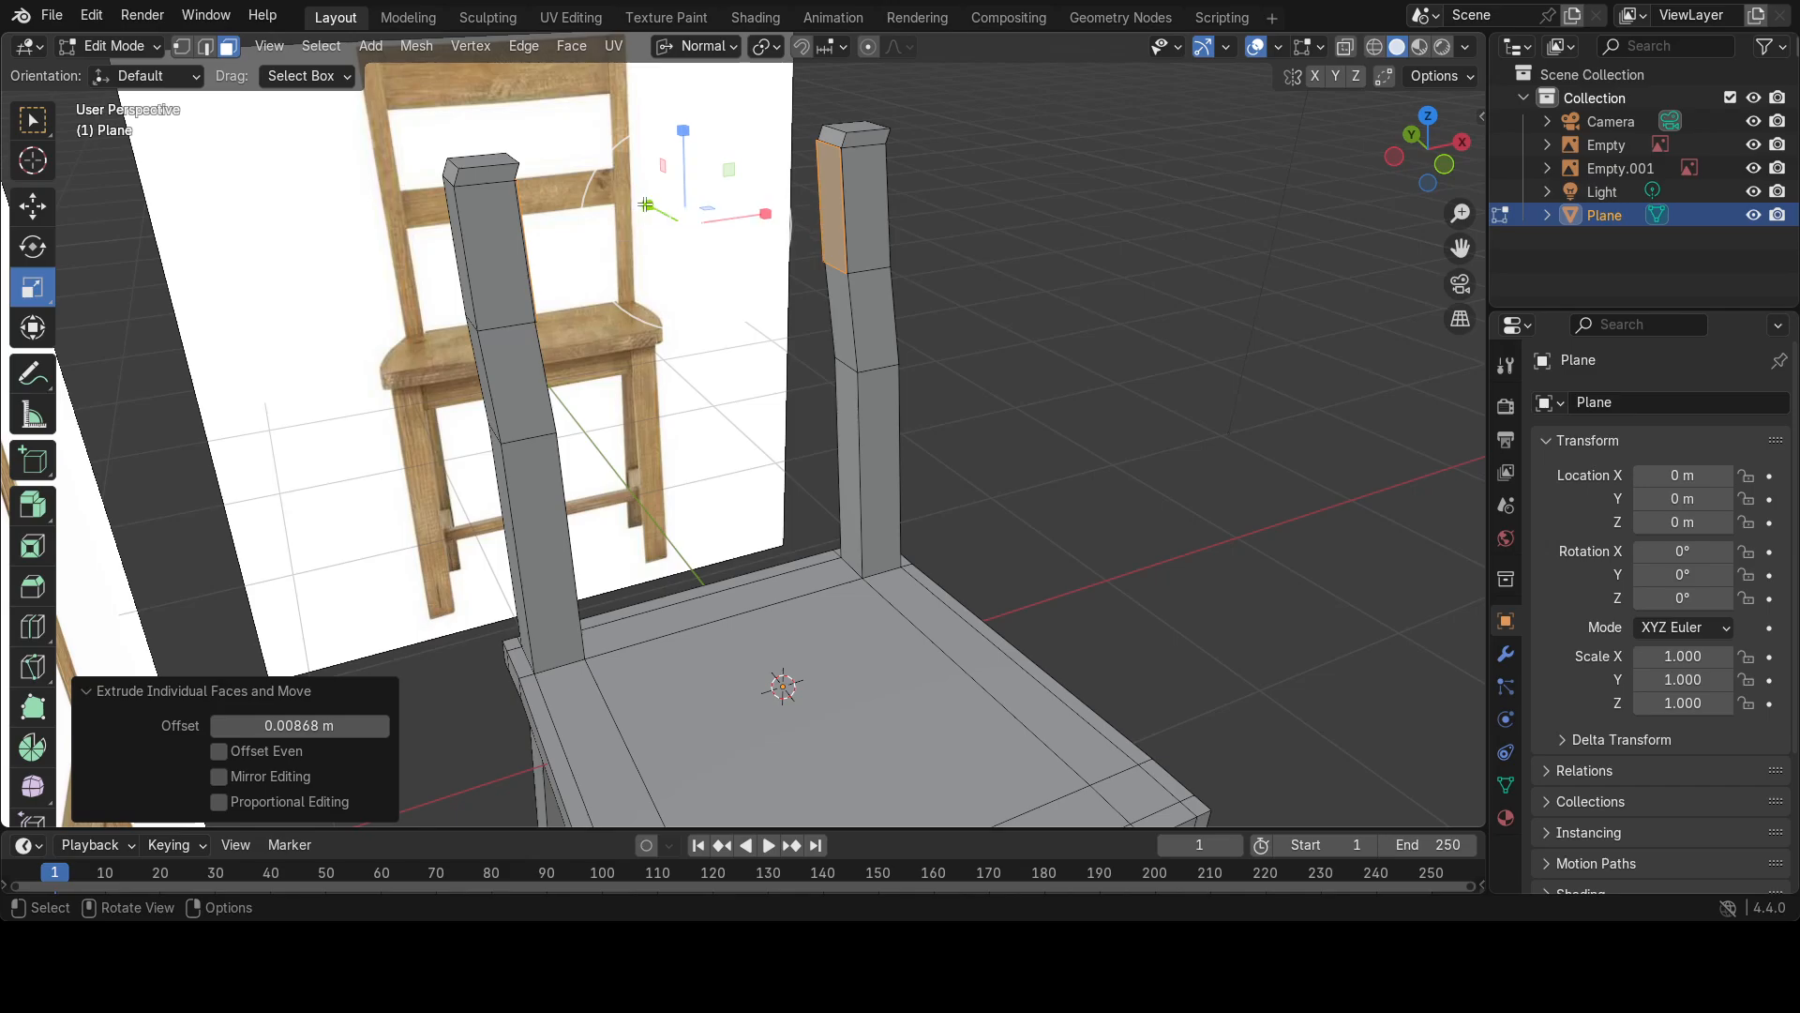
drag(647, 205, 647, 205)
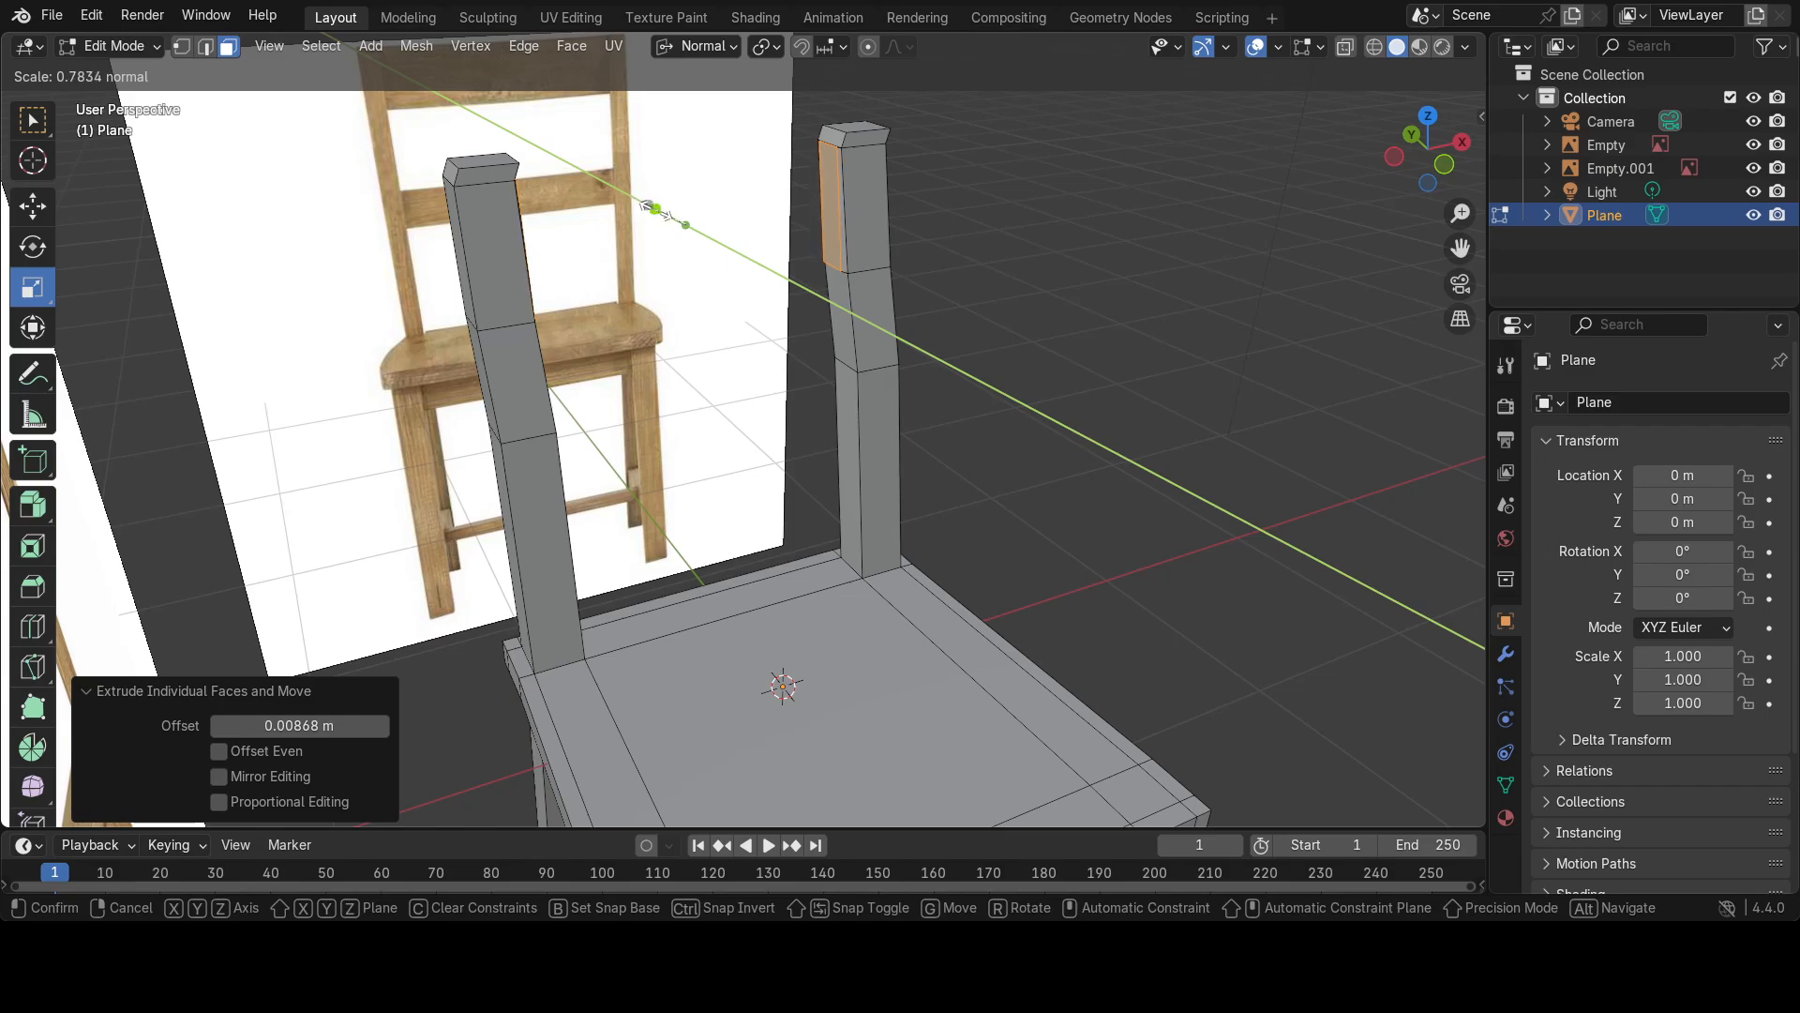
drag(655, 208, 657, 208)
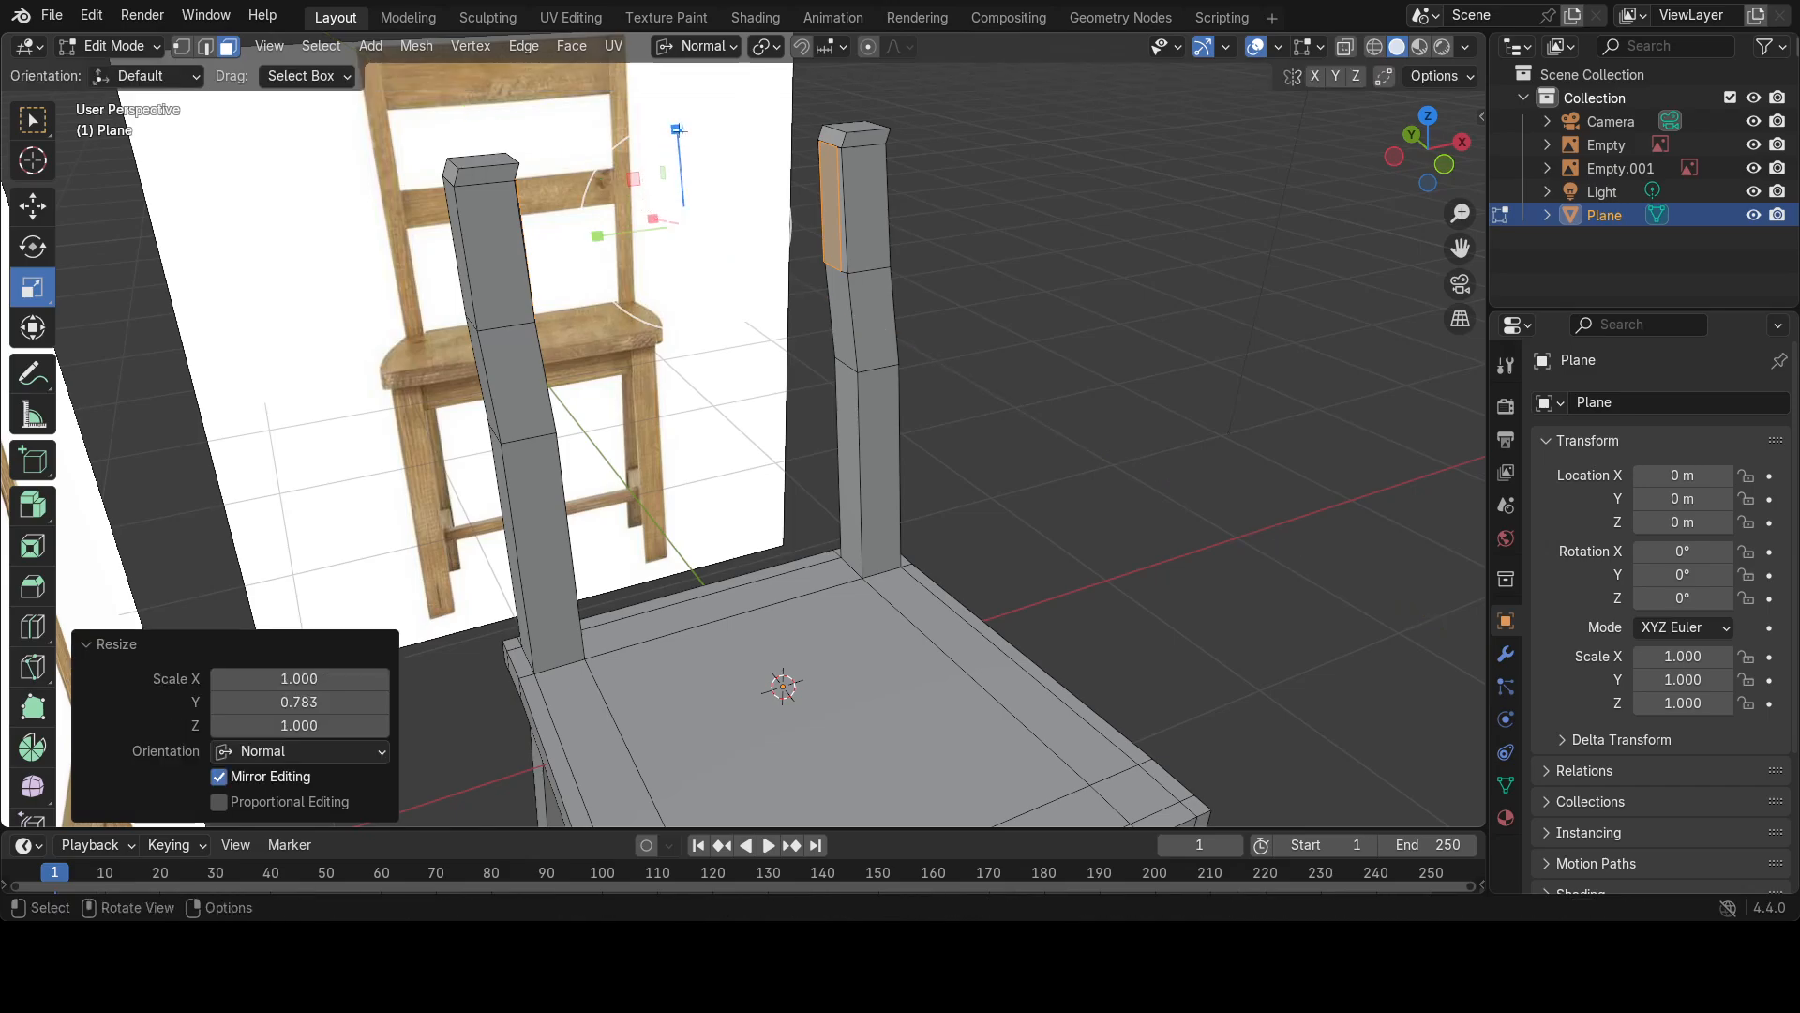
drag(678, 130, 677, 131)
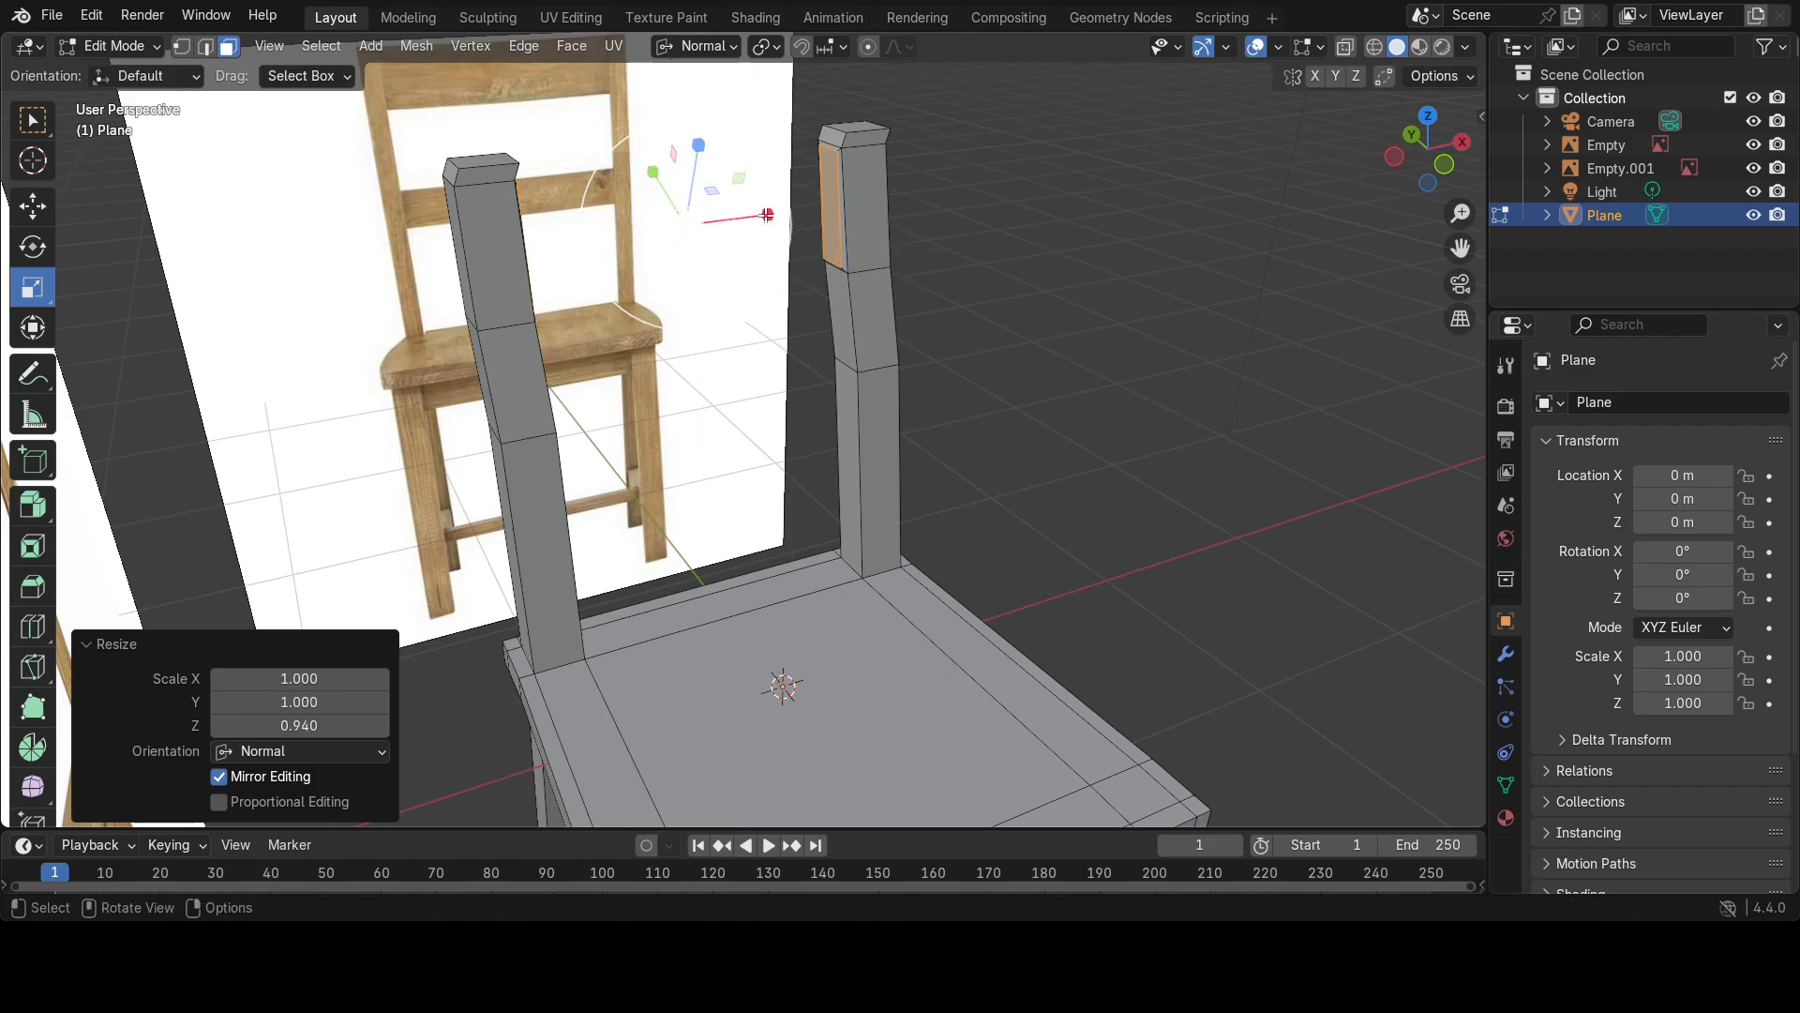
drag(767, 215, 769, 214)
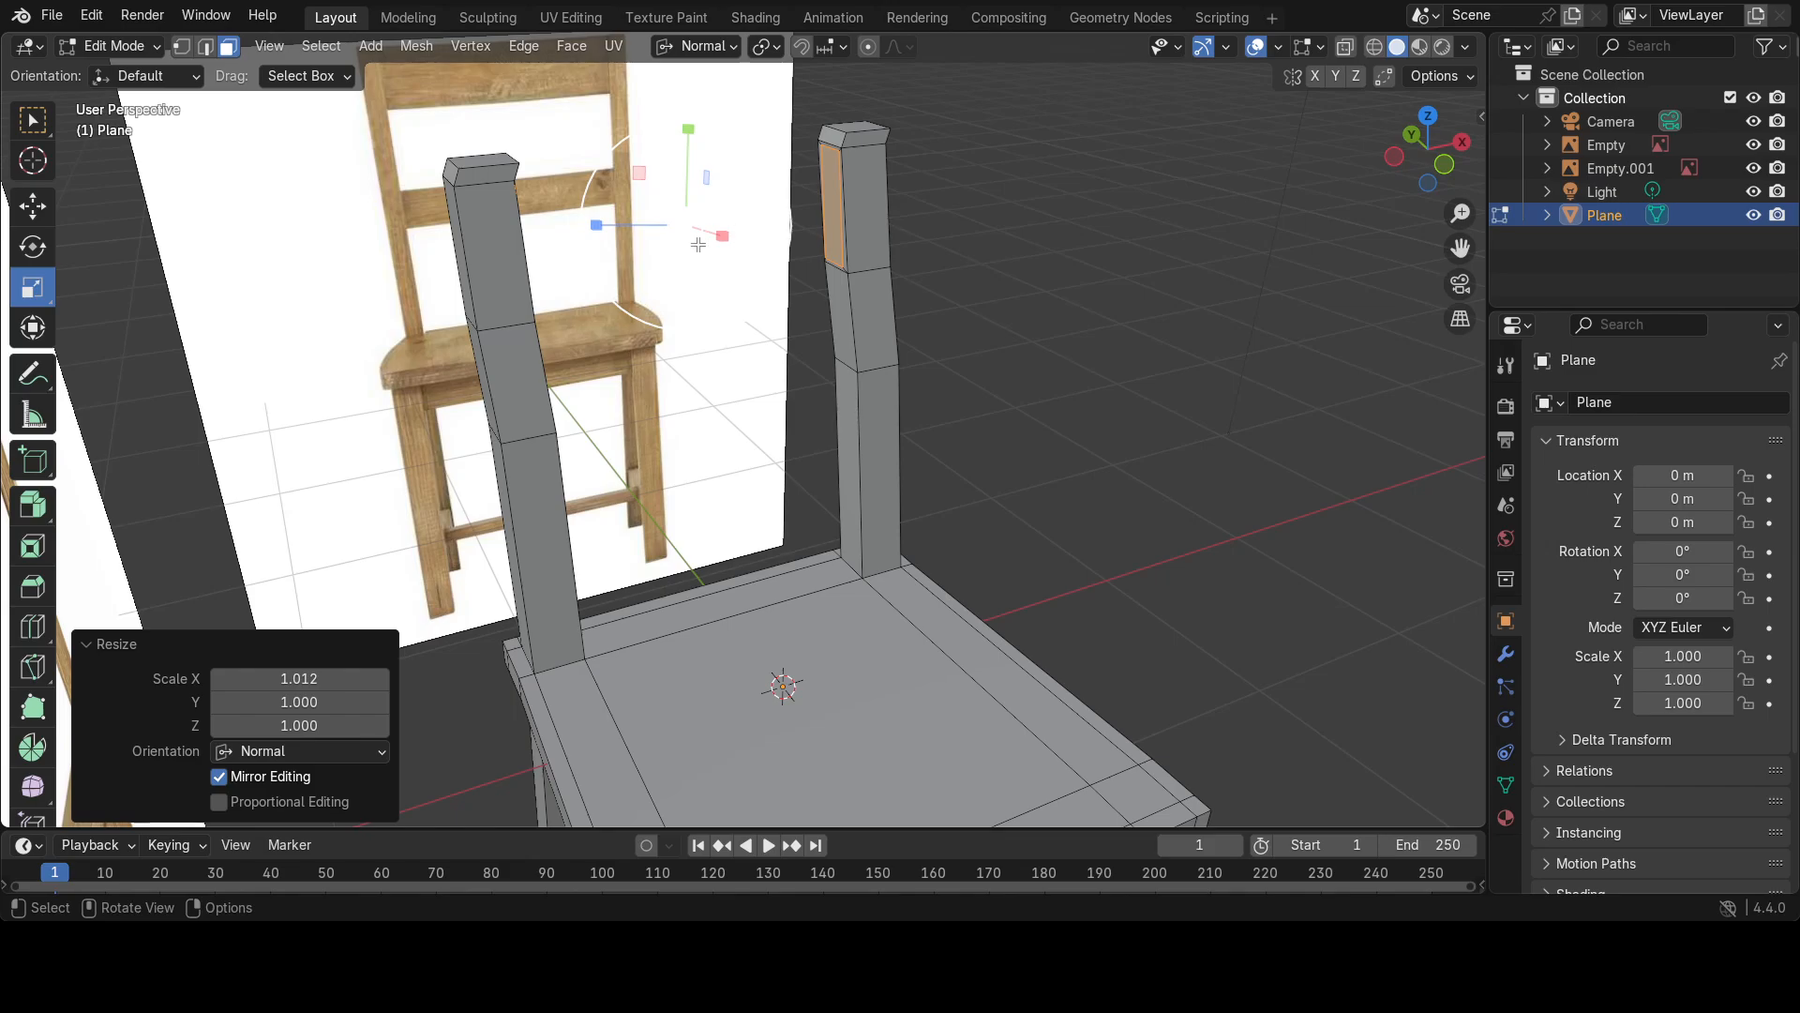
drag(722, 236, 713, 232)
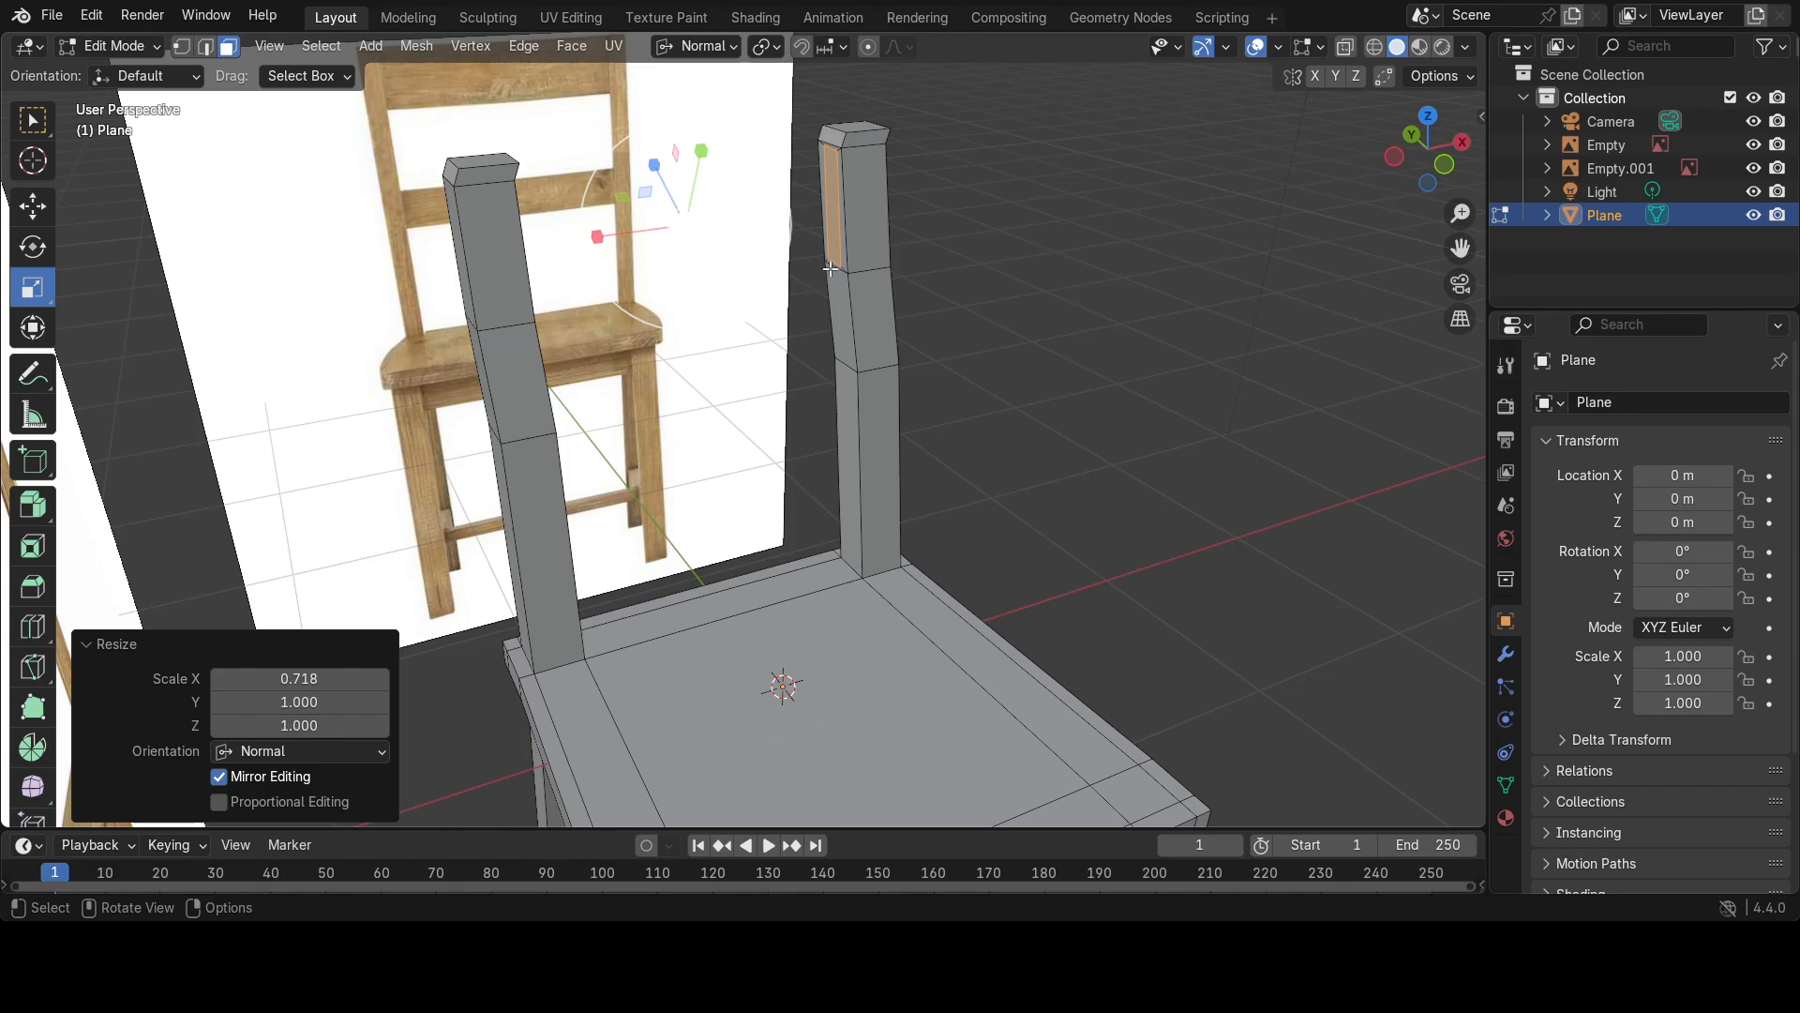
Delete the scaled inner faces at the tops of both back posts.
key(x)
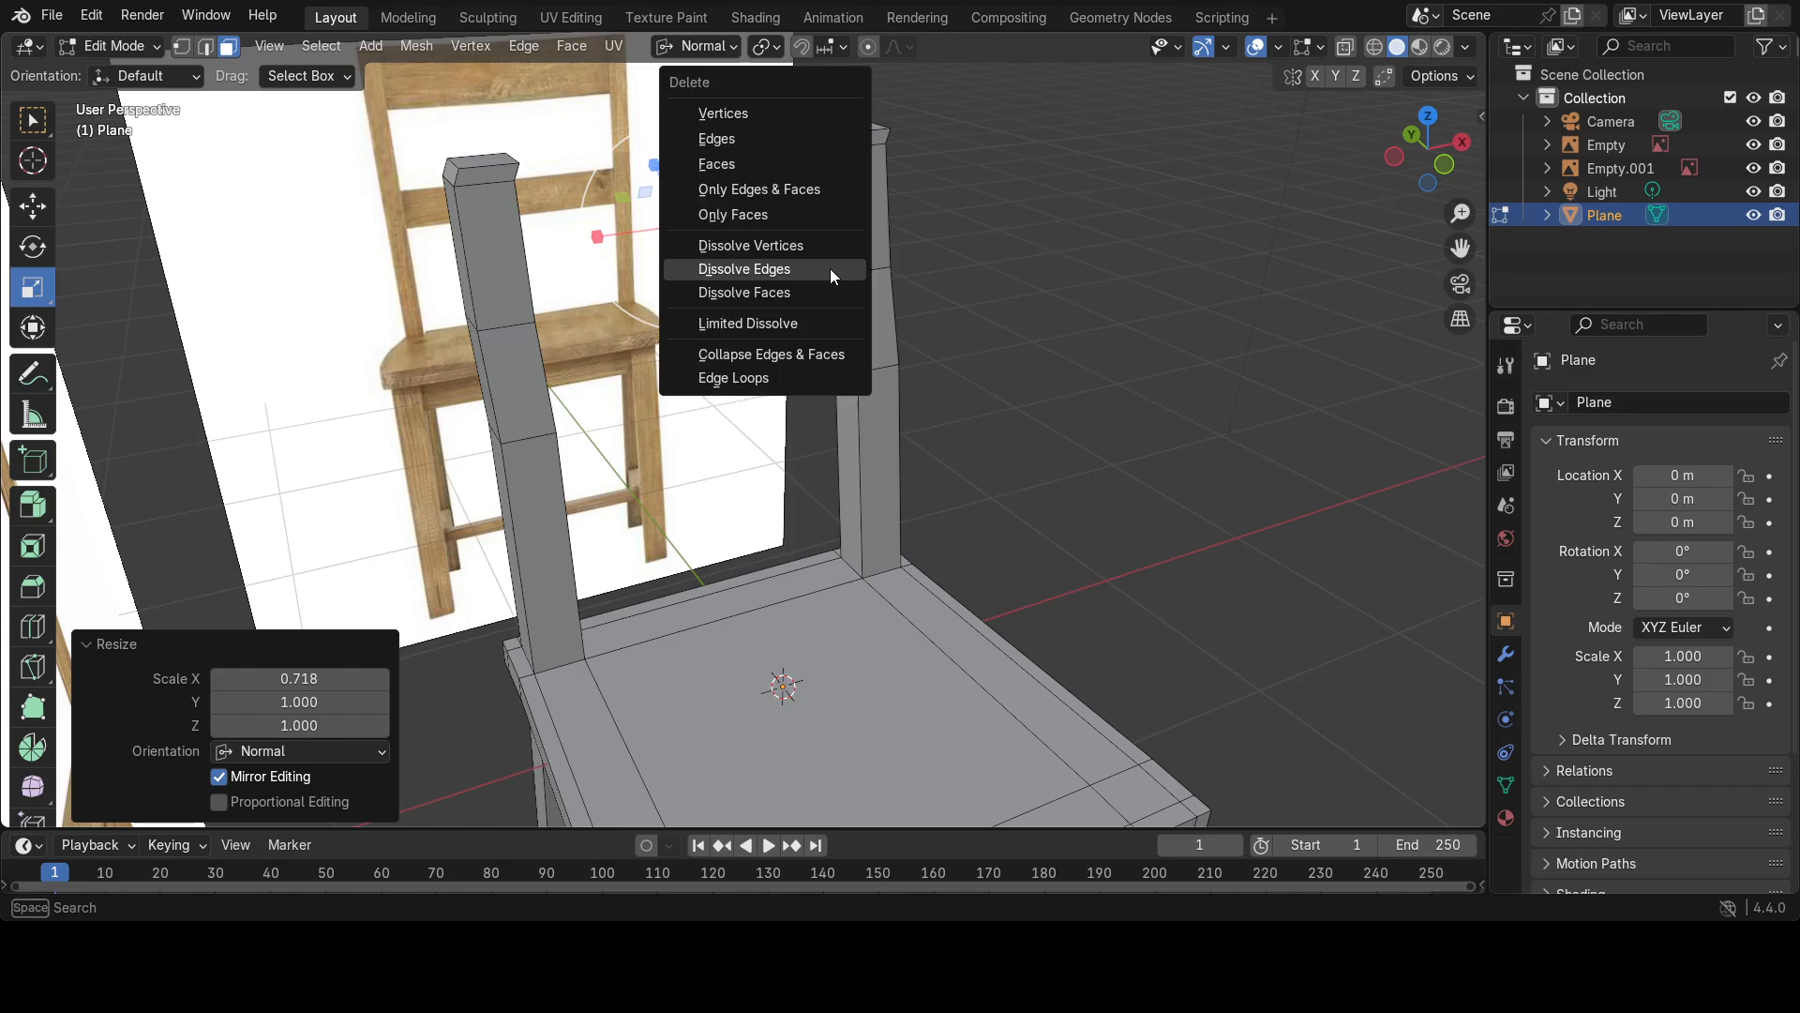
click(729, 165)
middle_drag(943, 301, 743, 288)
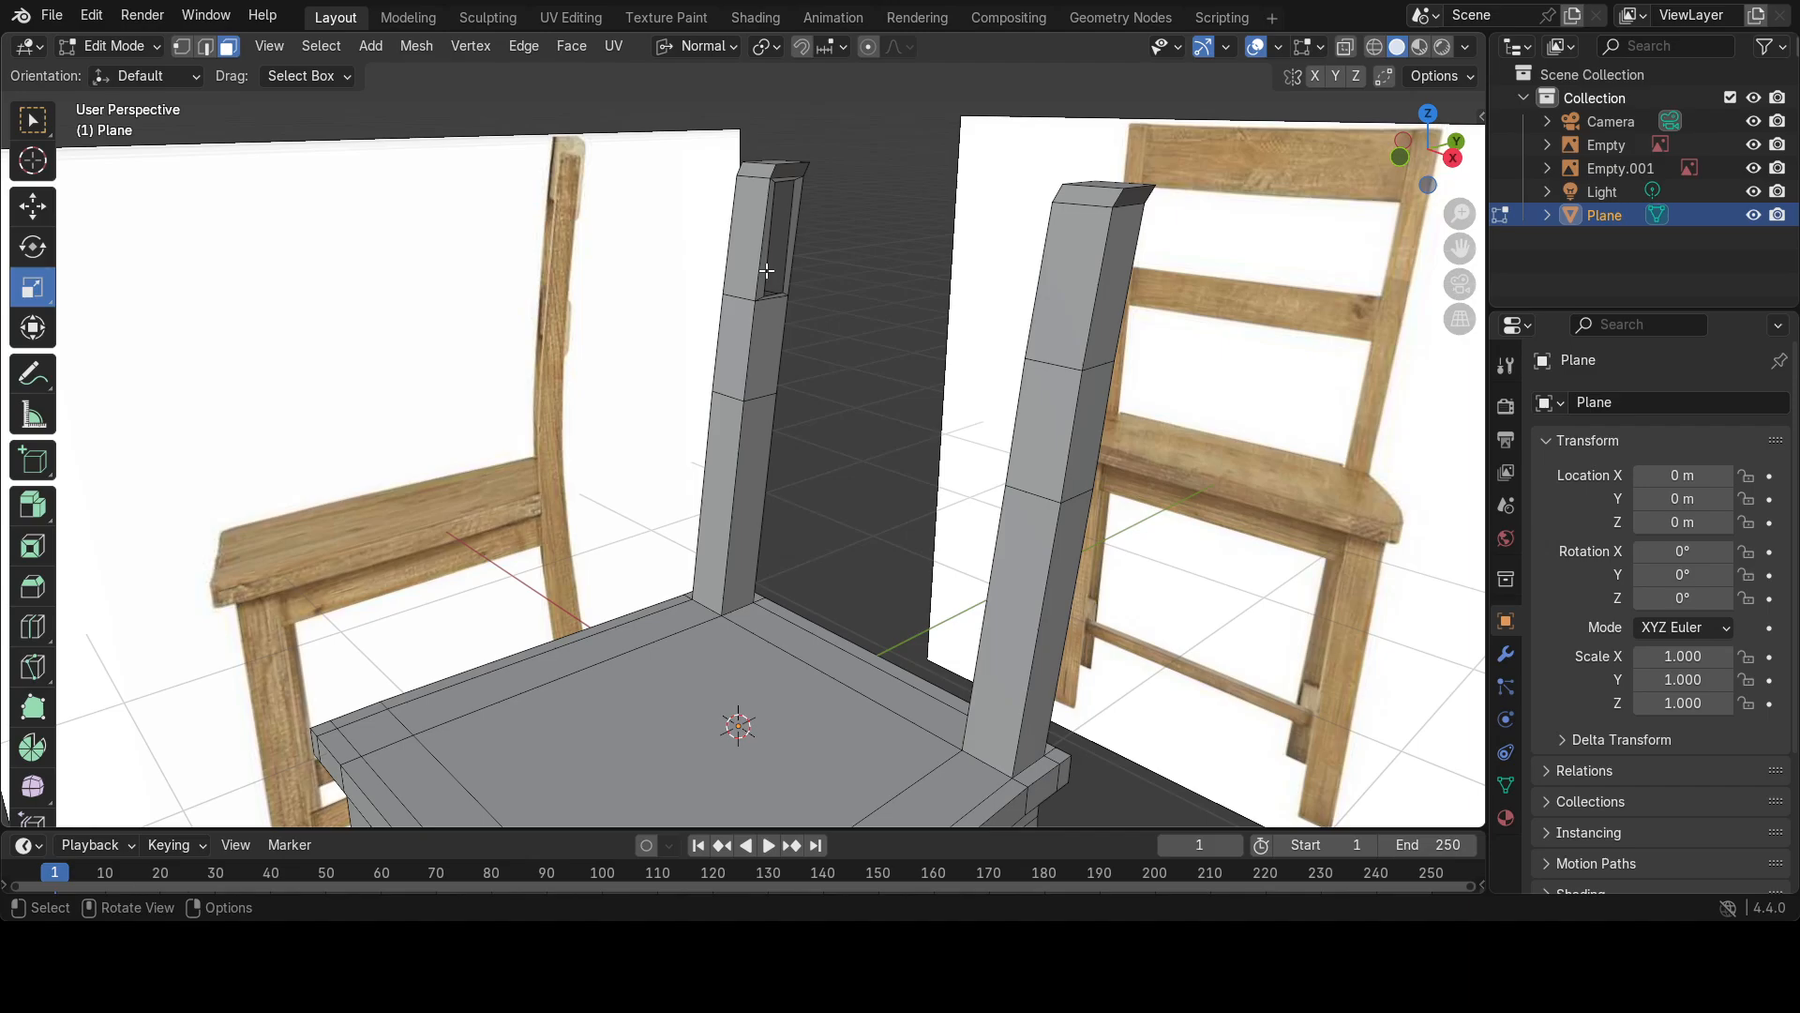
Rename the chair object as 2.
key(F2)
text(2)
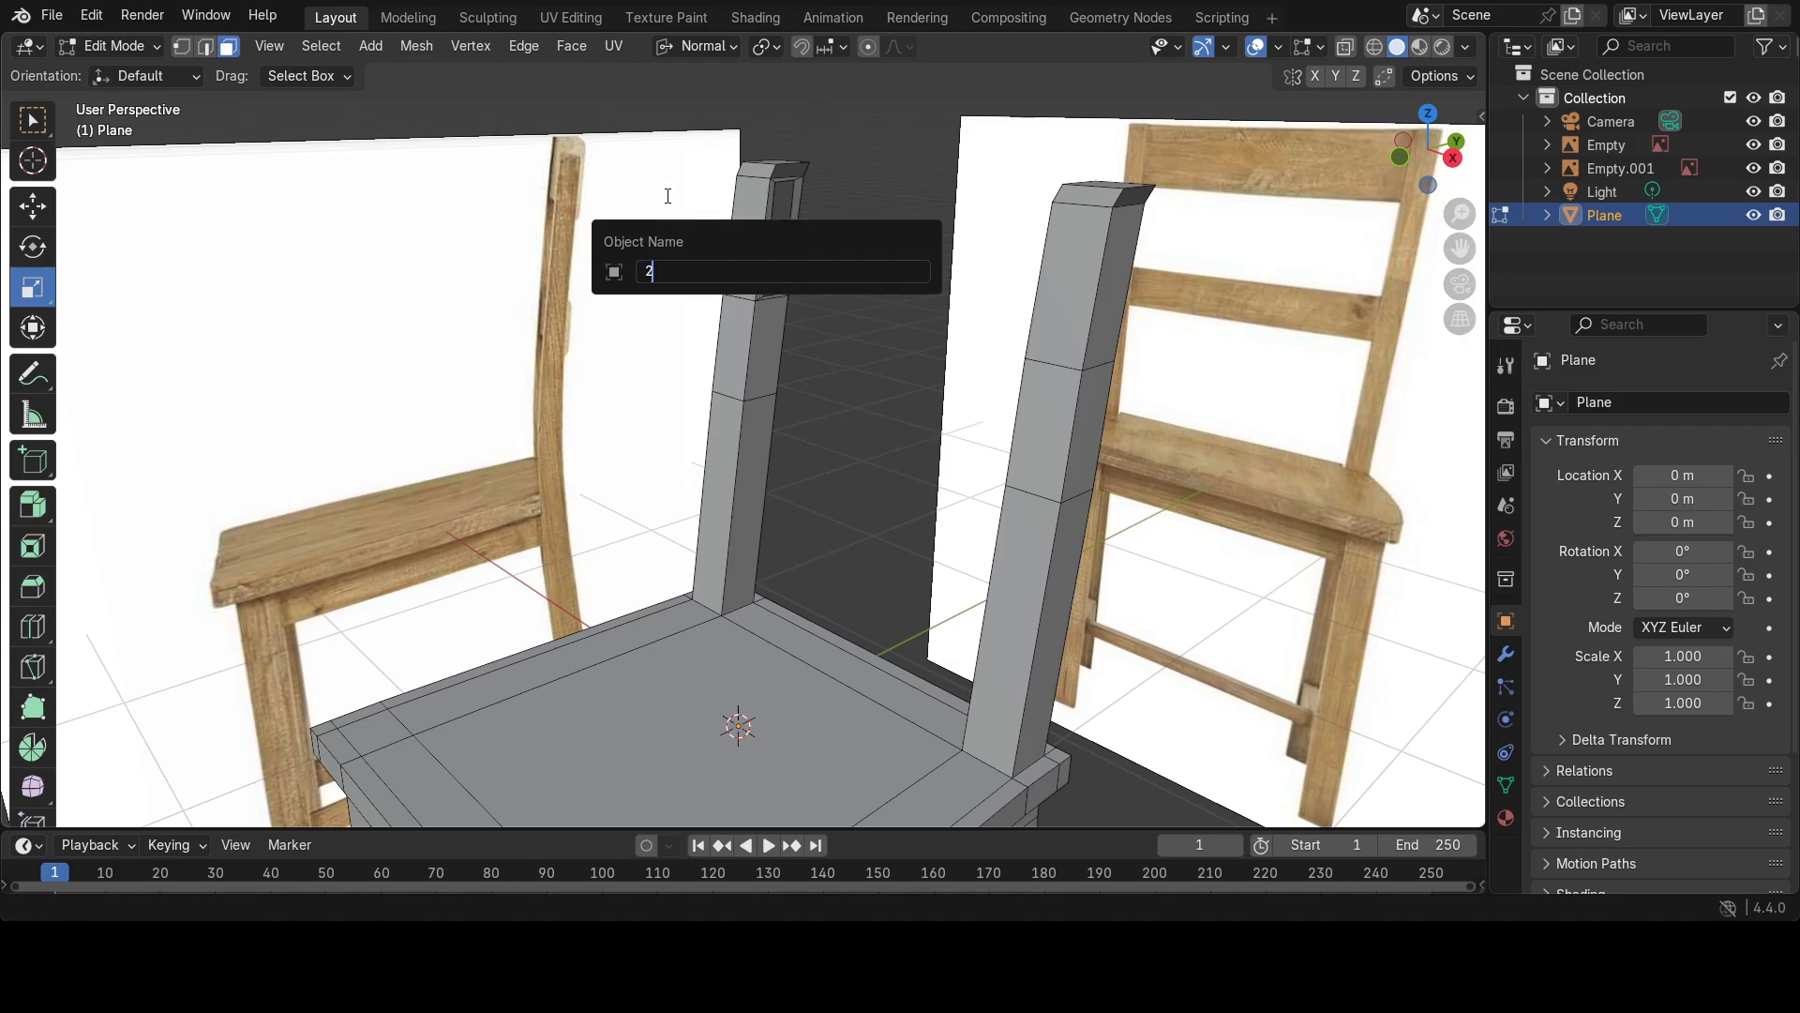
key(Return)
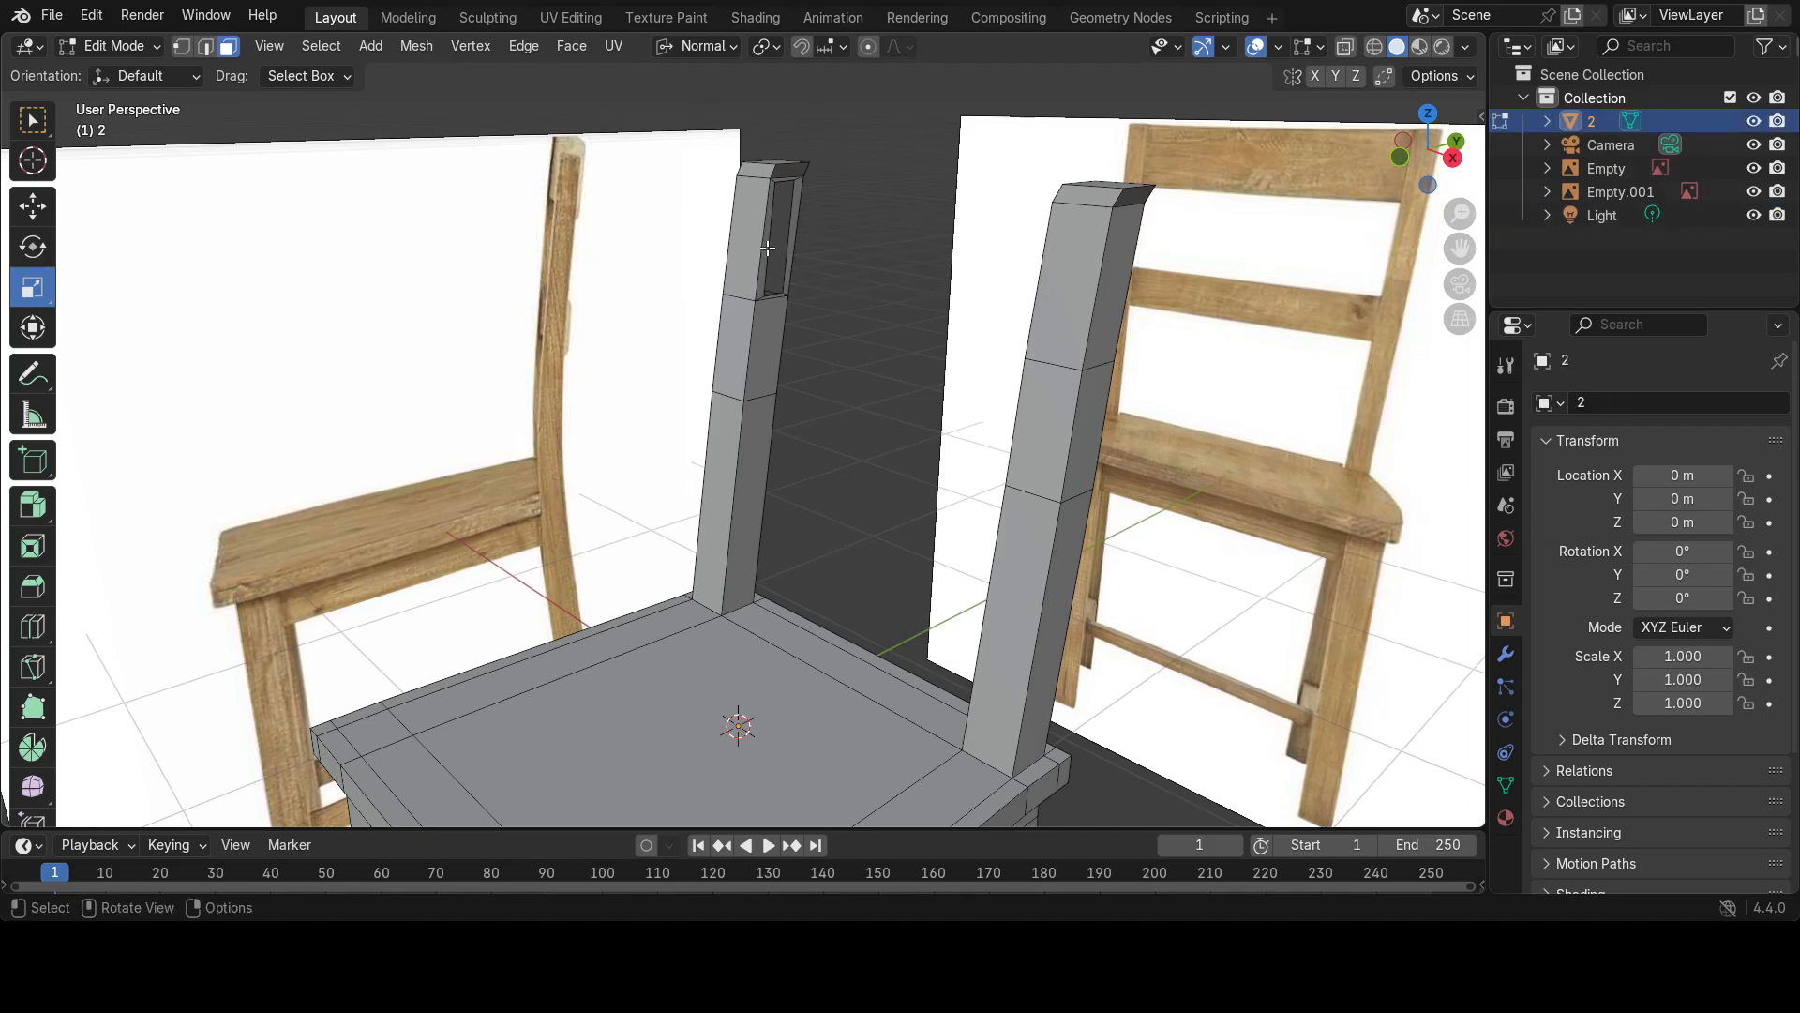
Bridge the edge loops around the inner openings at the tops of both back posts to form the upper crosspiece.
key(2)
alt+click(765, 252)
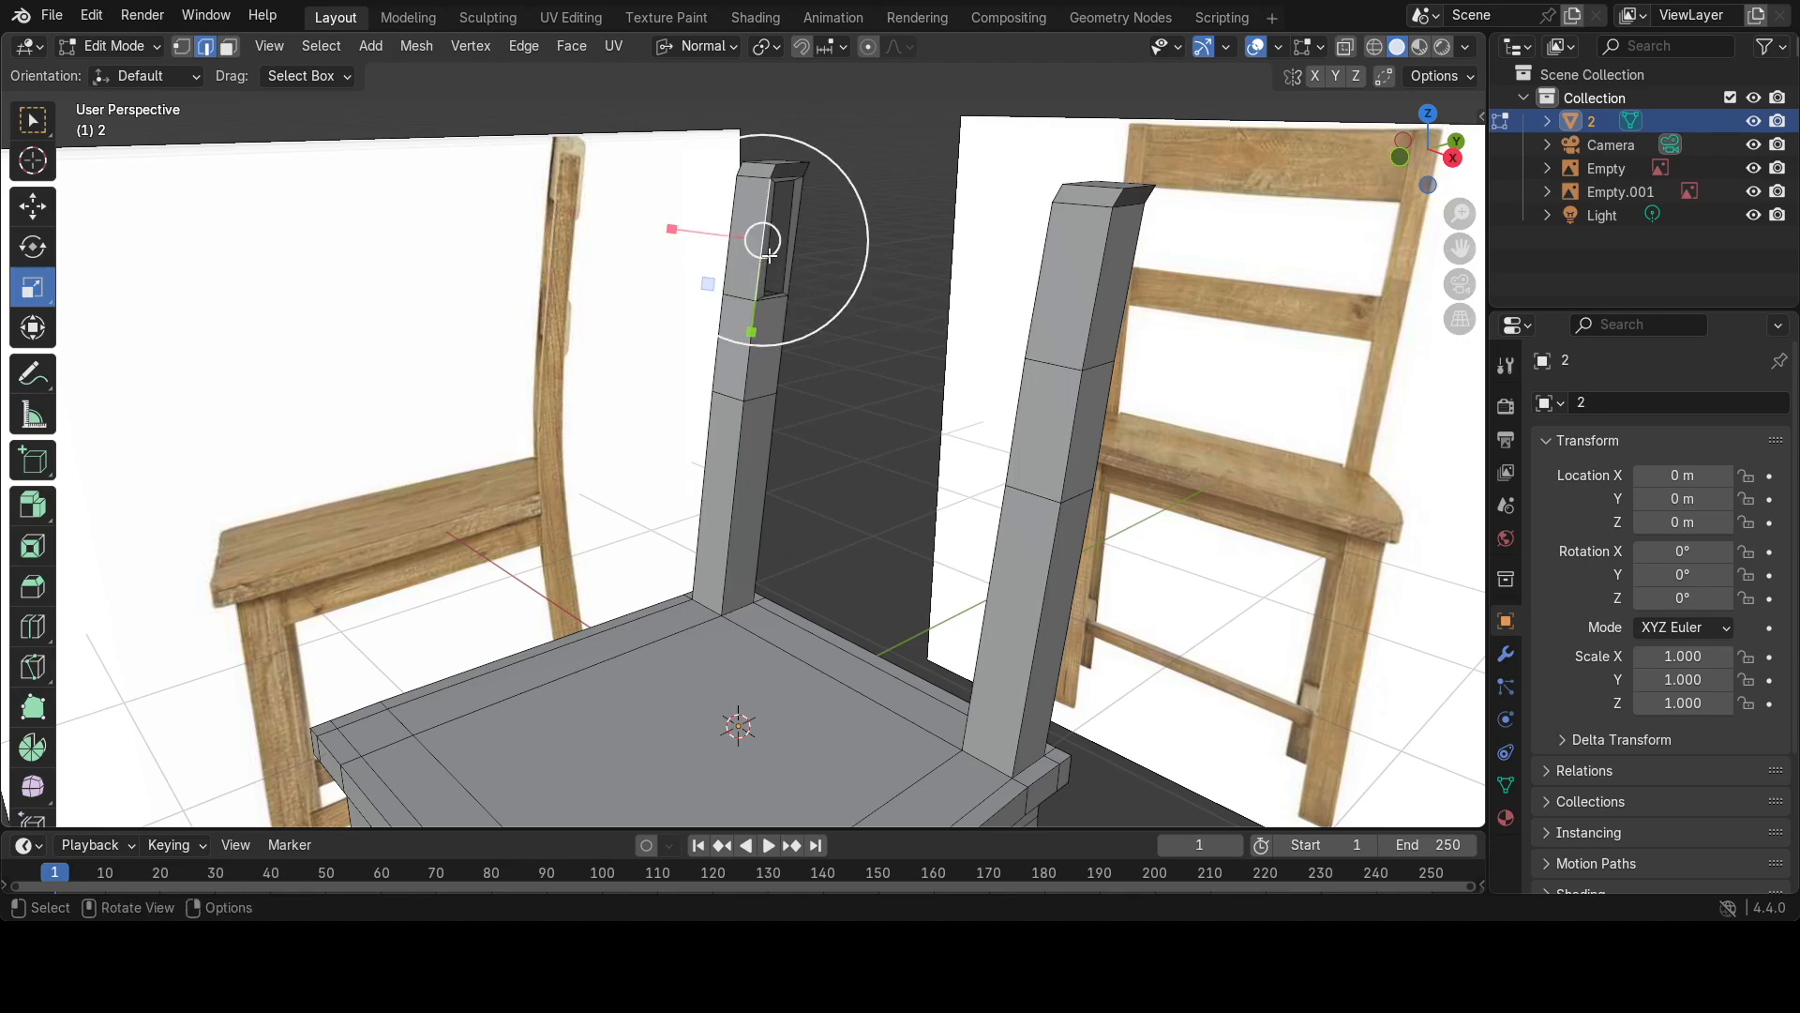
key(w)
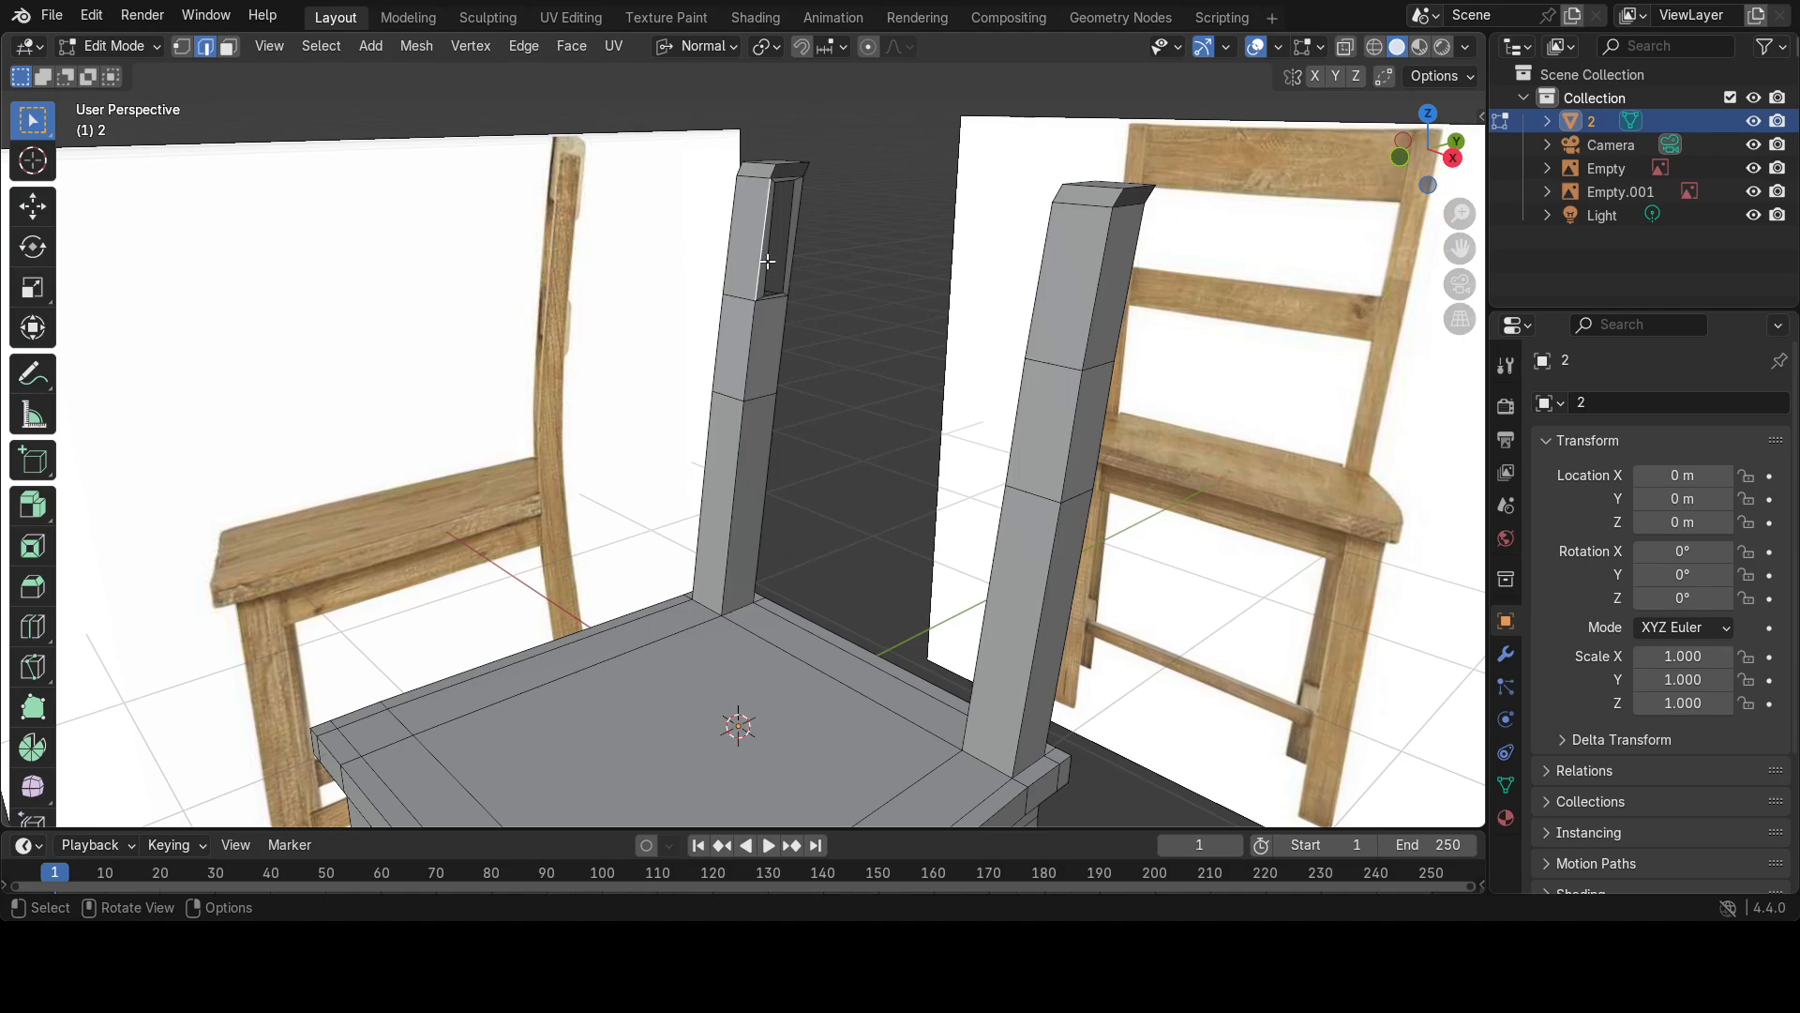
scroll(767, 261, up, 2)
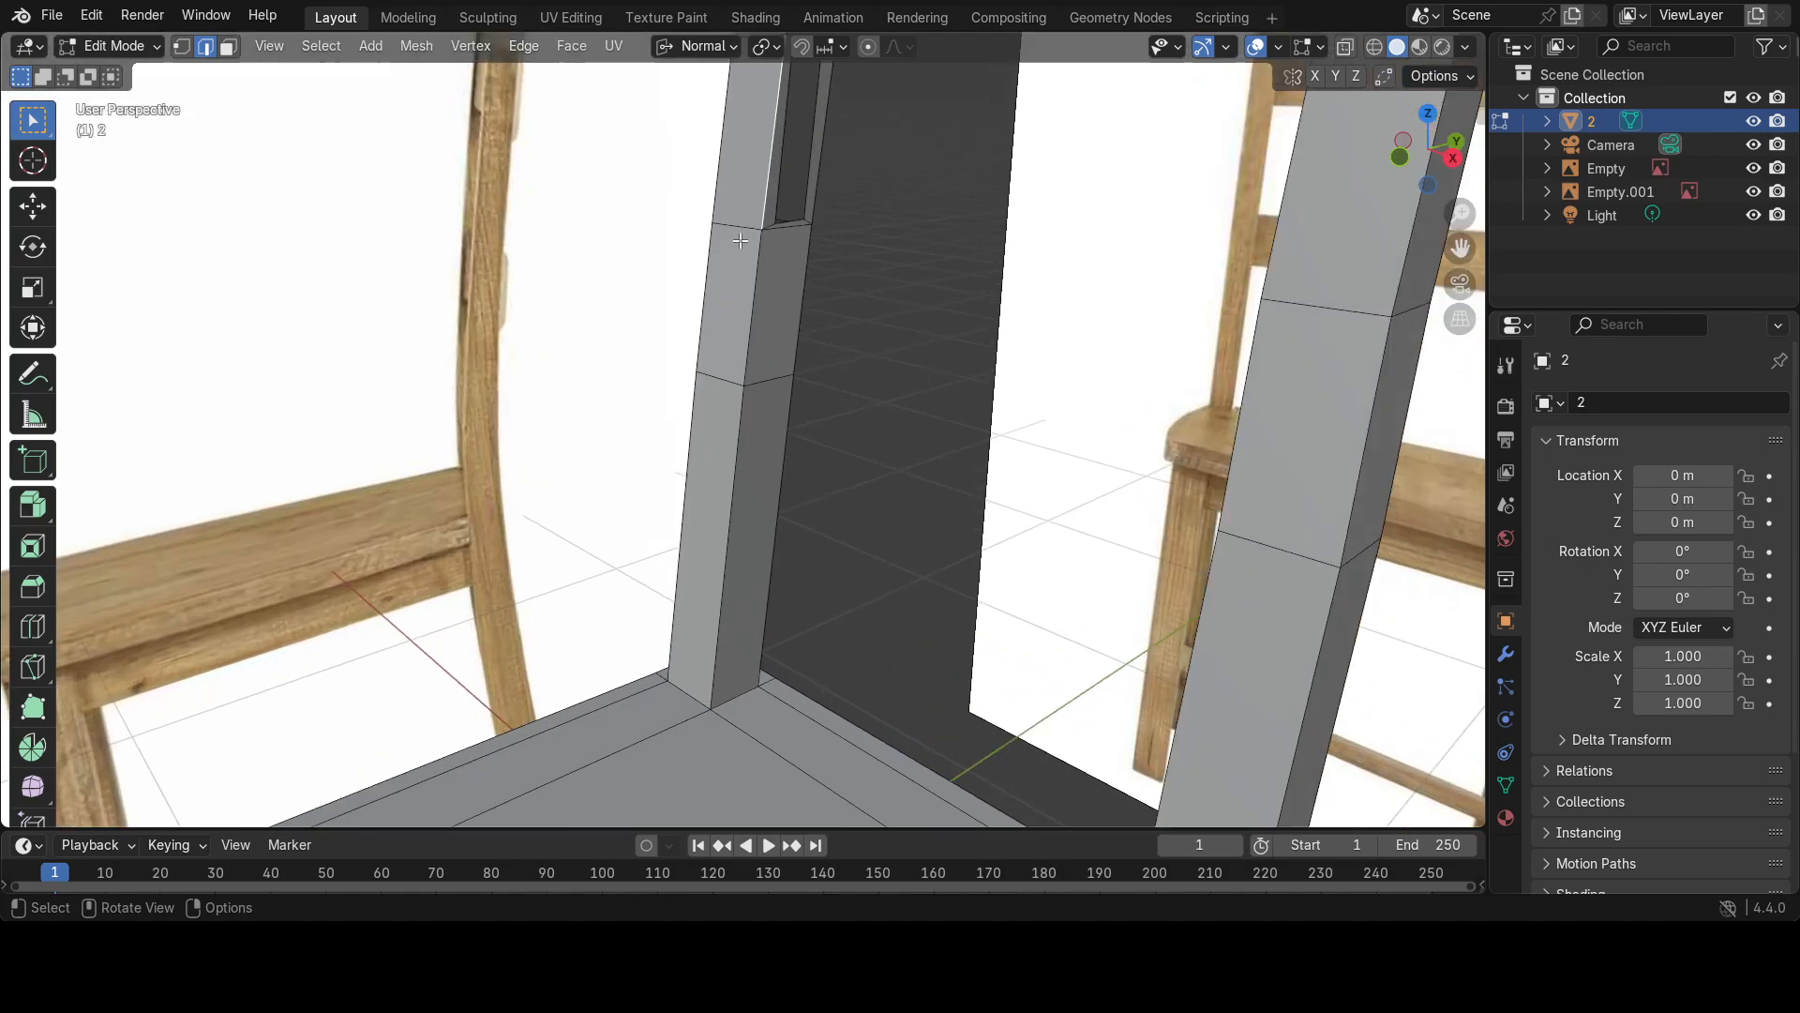
alt+click(778, 207)
scroll(797, 217, down, 1)
scroll(797, 216, down, 1)
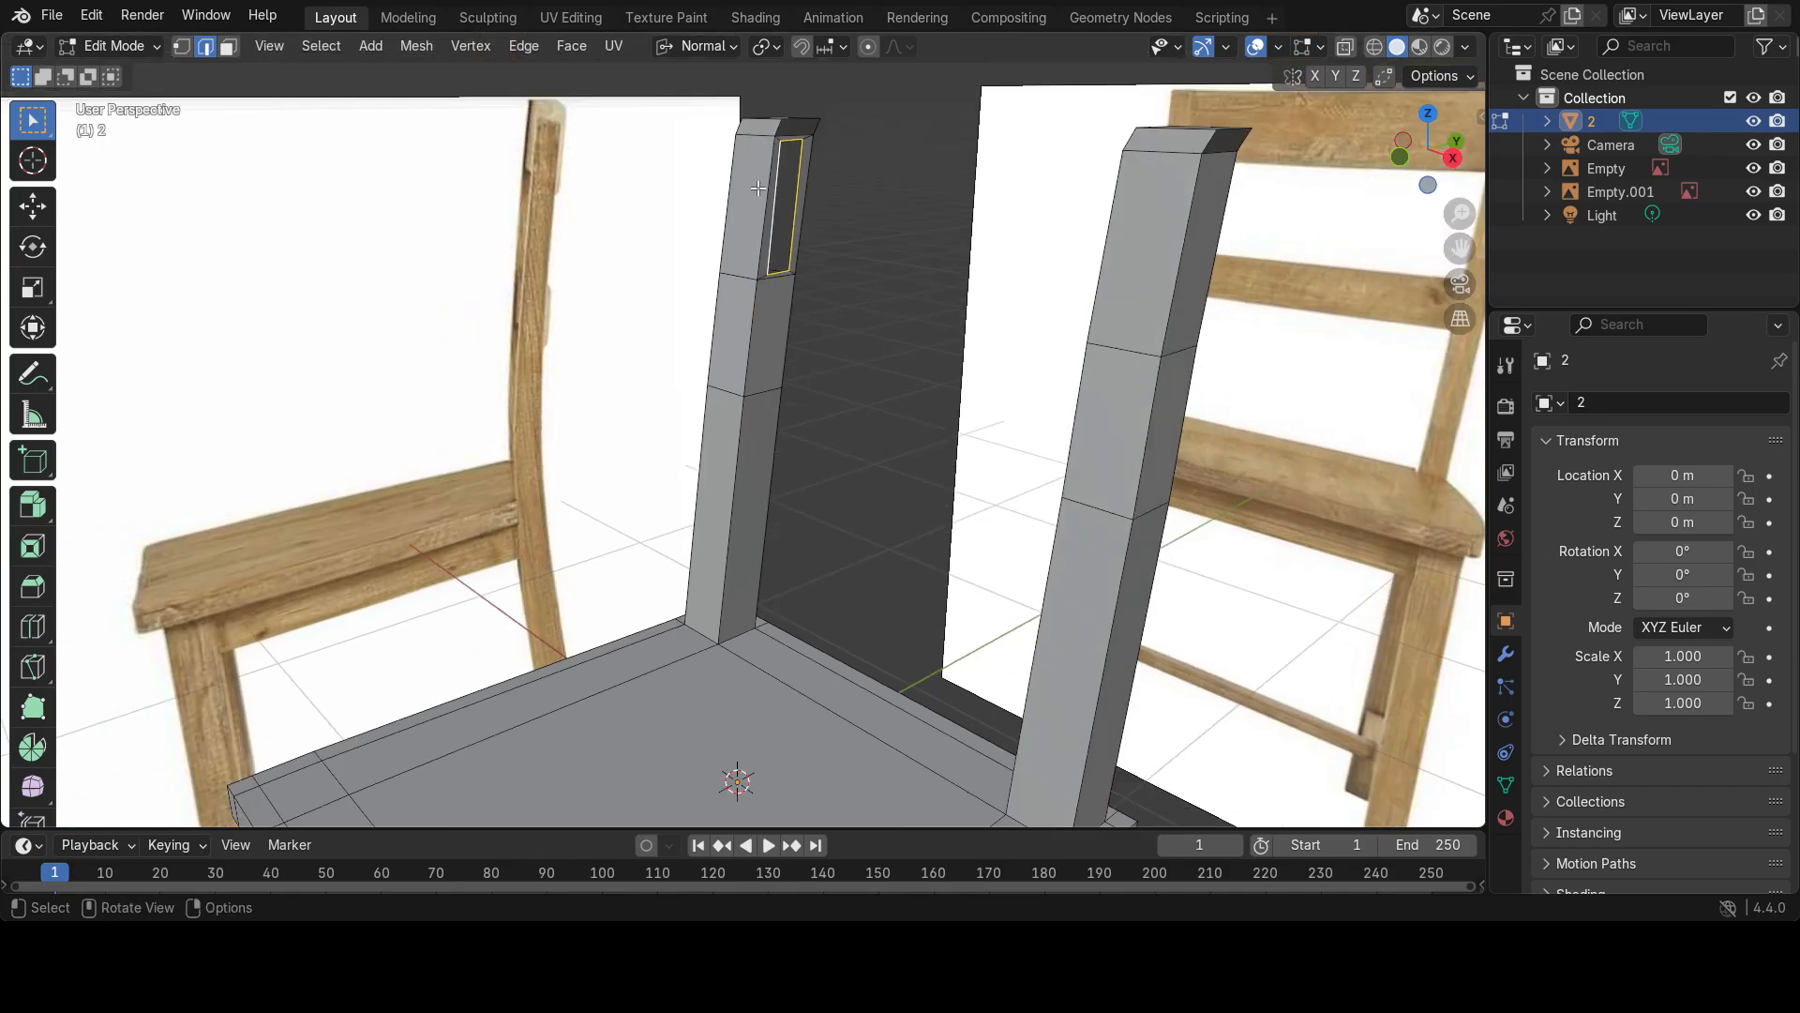
middle_drag(844, 321, 1105, 321)
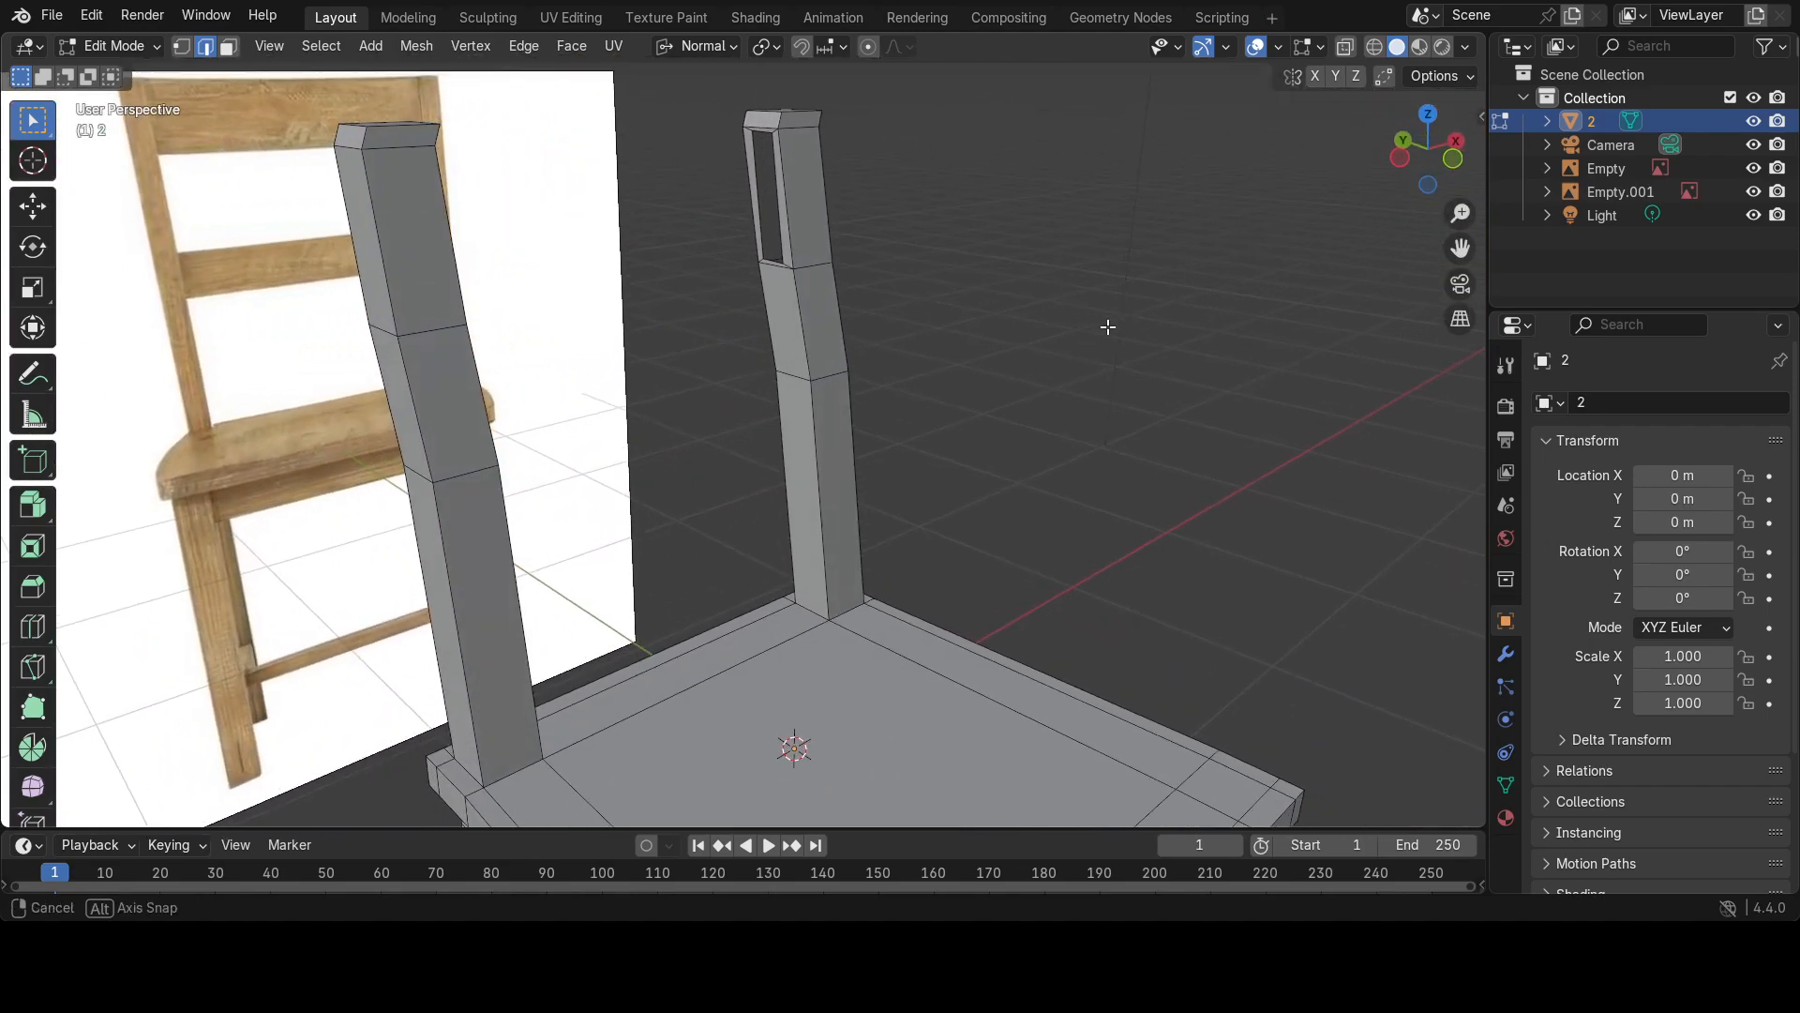
alt+click(782, 248)
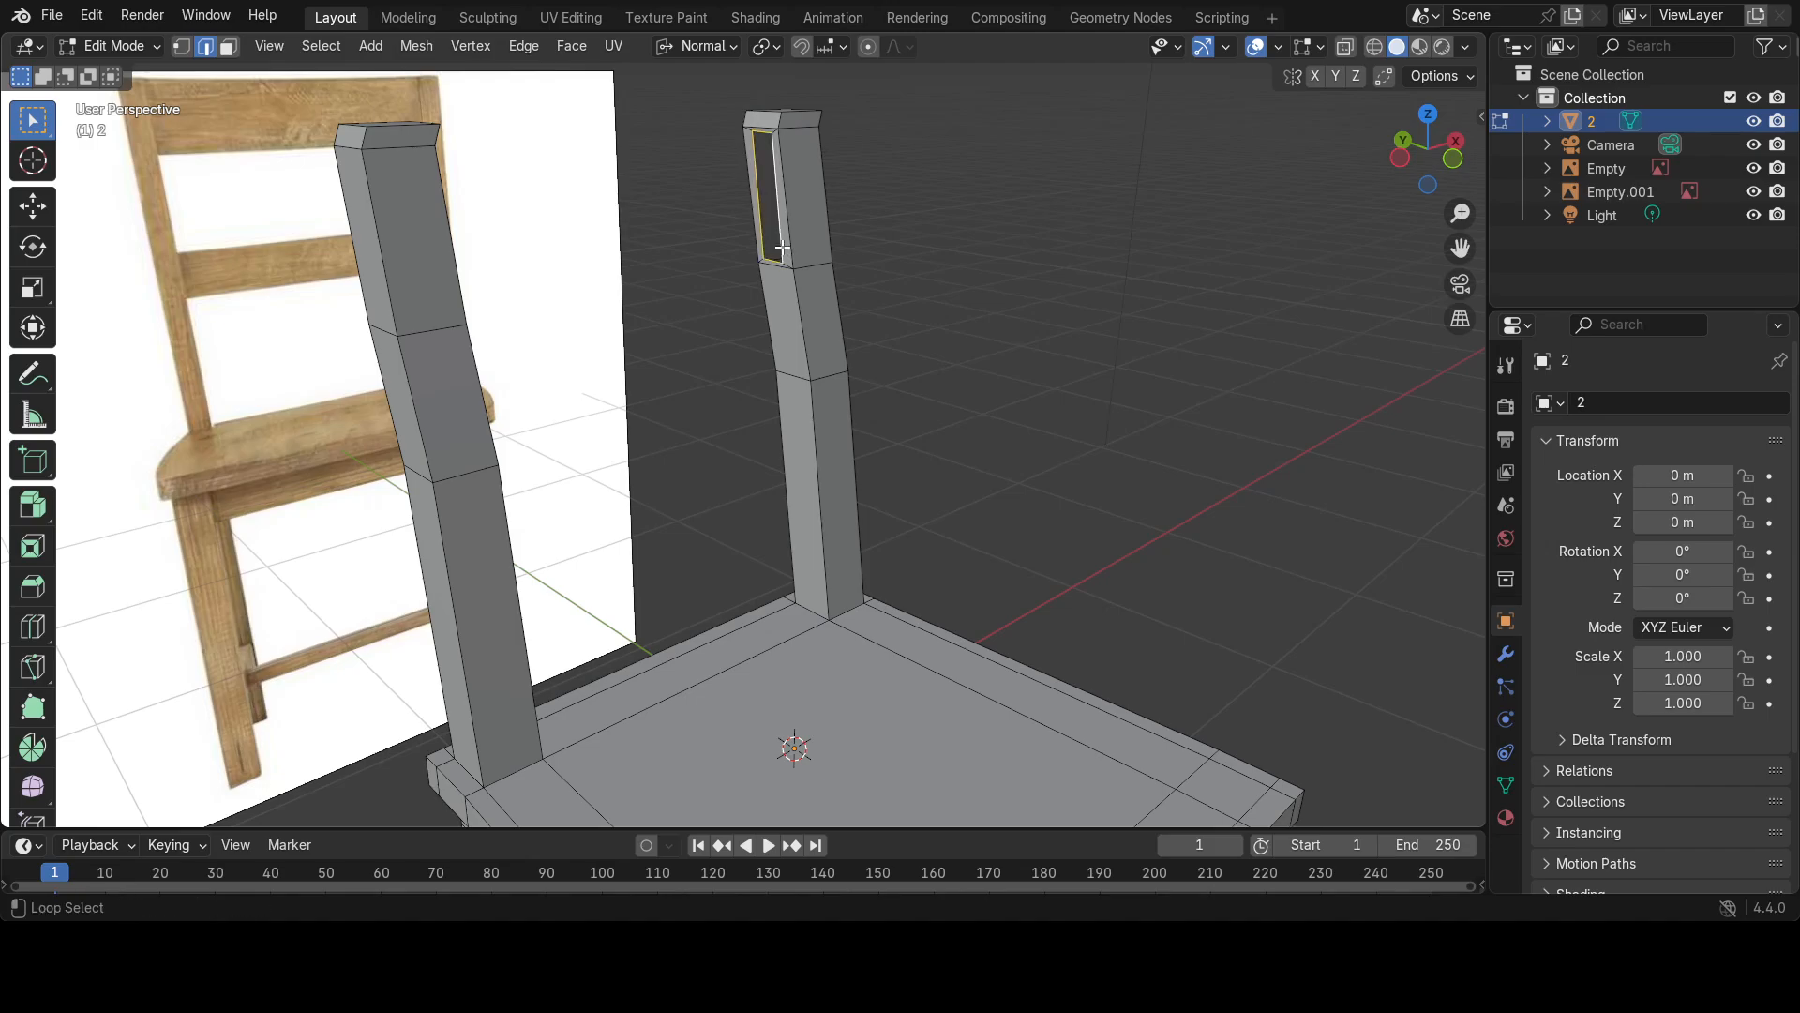
middle_drag(782, 249, 527, 284)
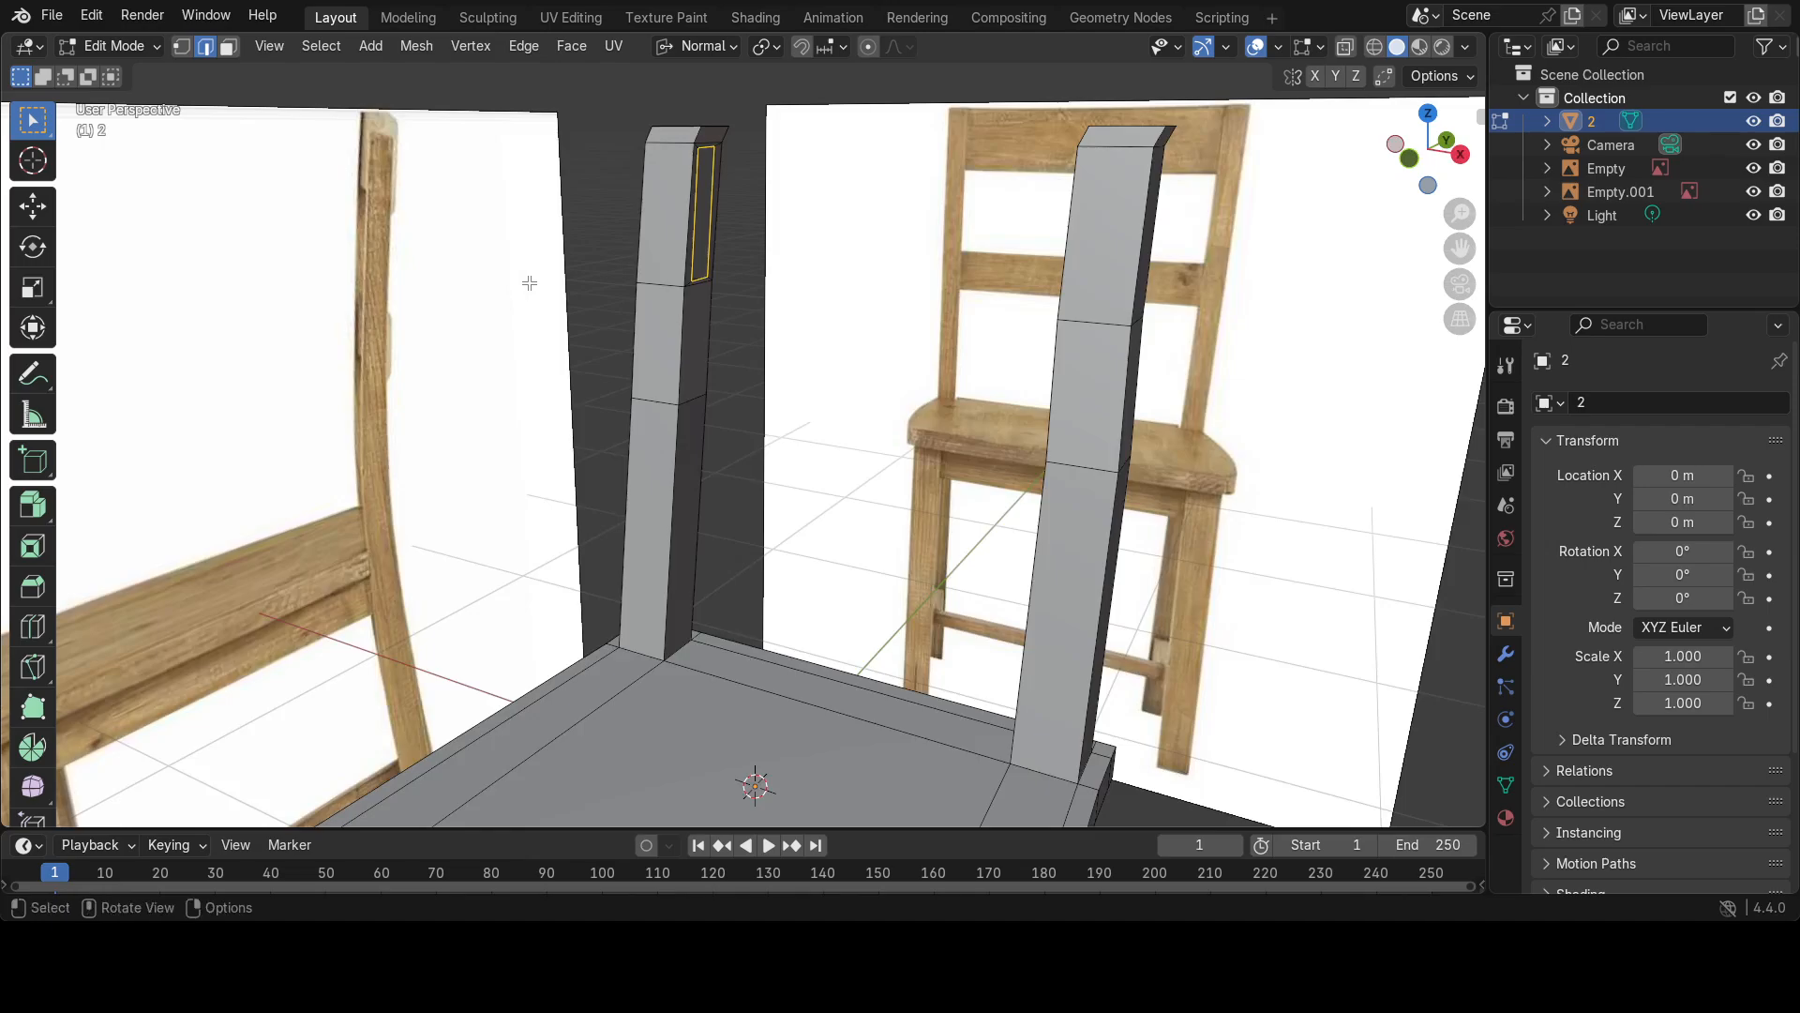
key(ctrl+e)
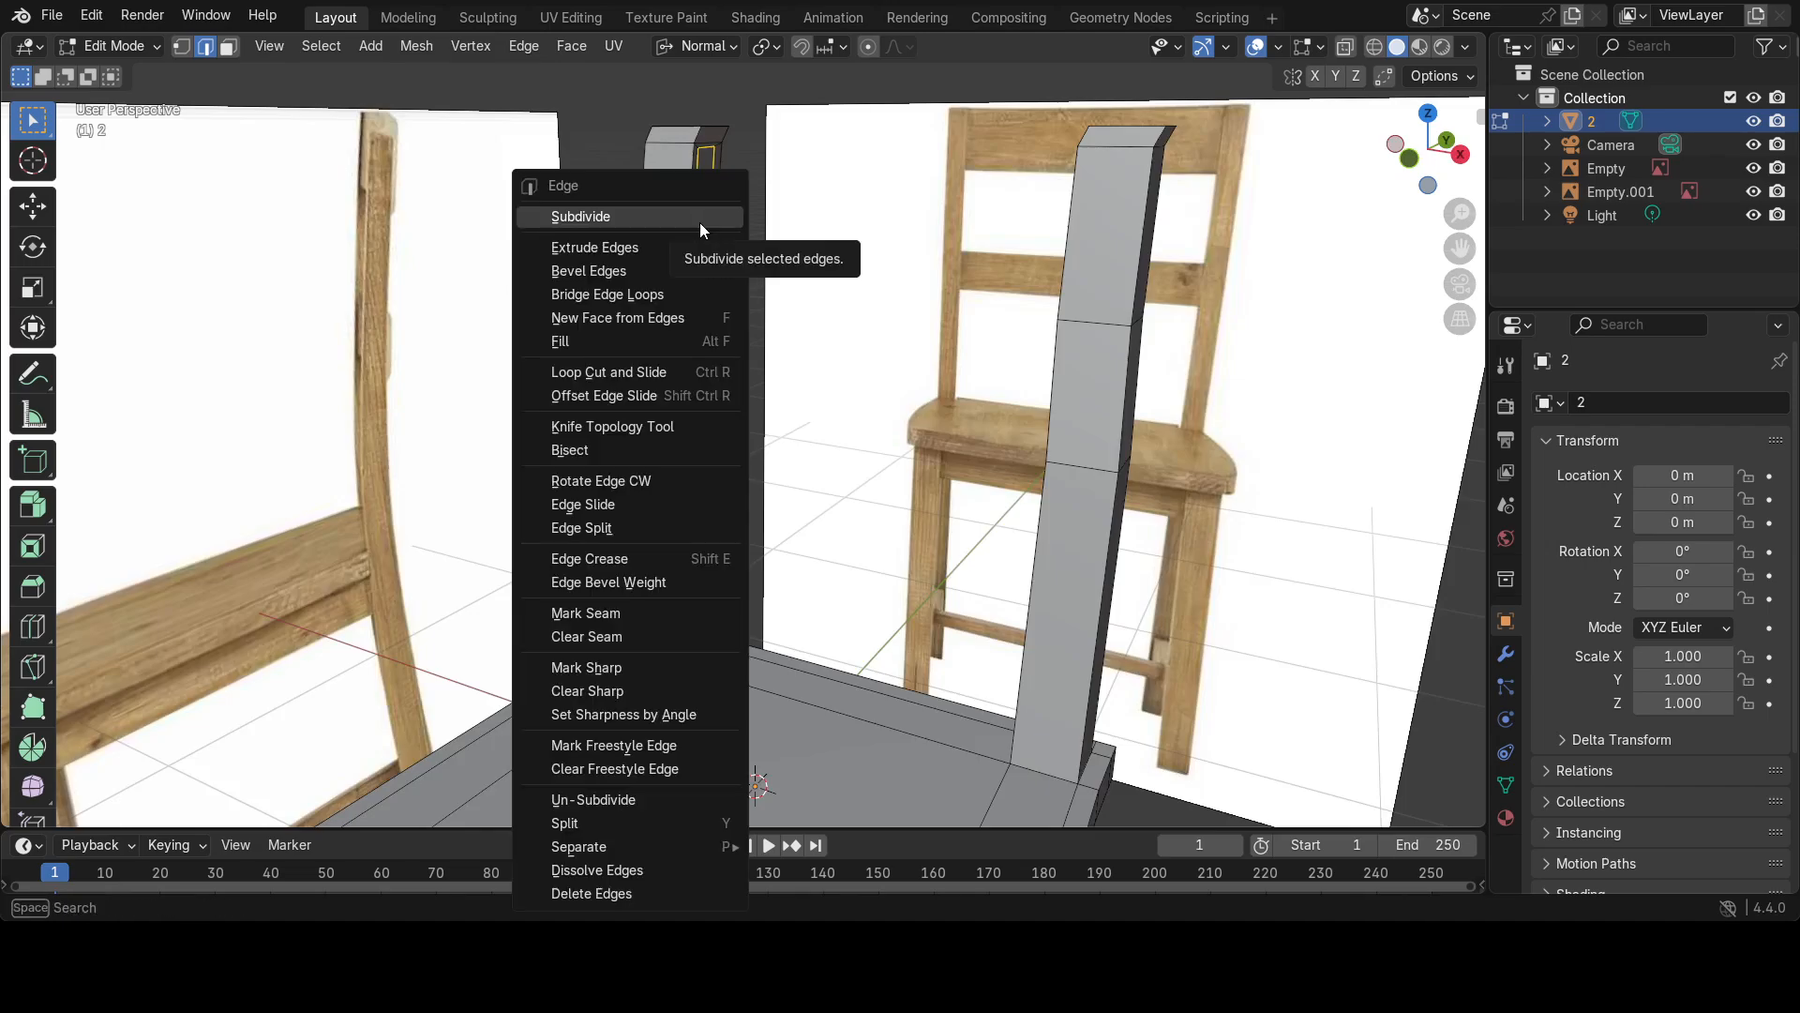
click(604, 295)
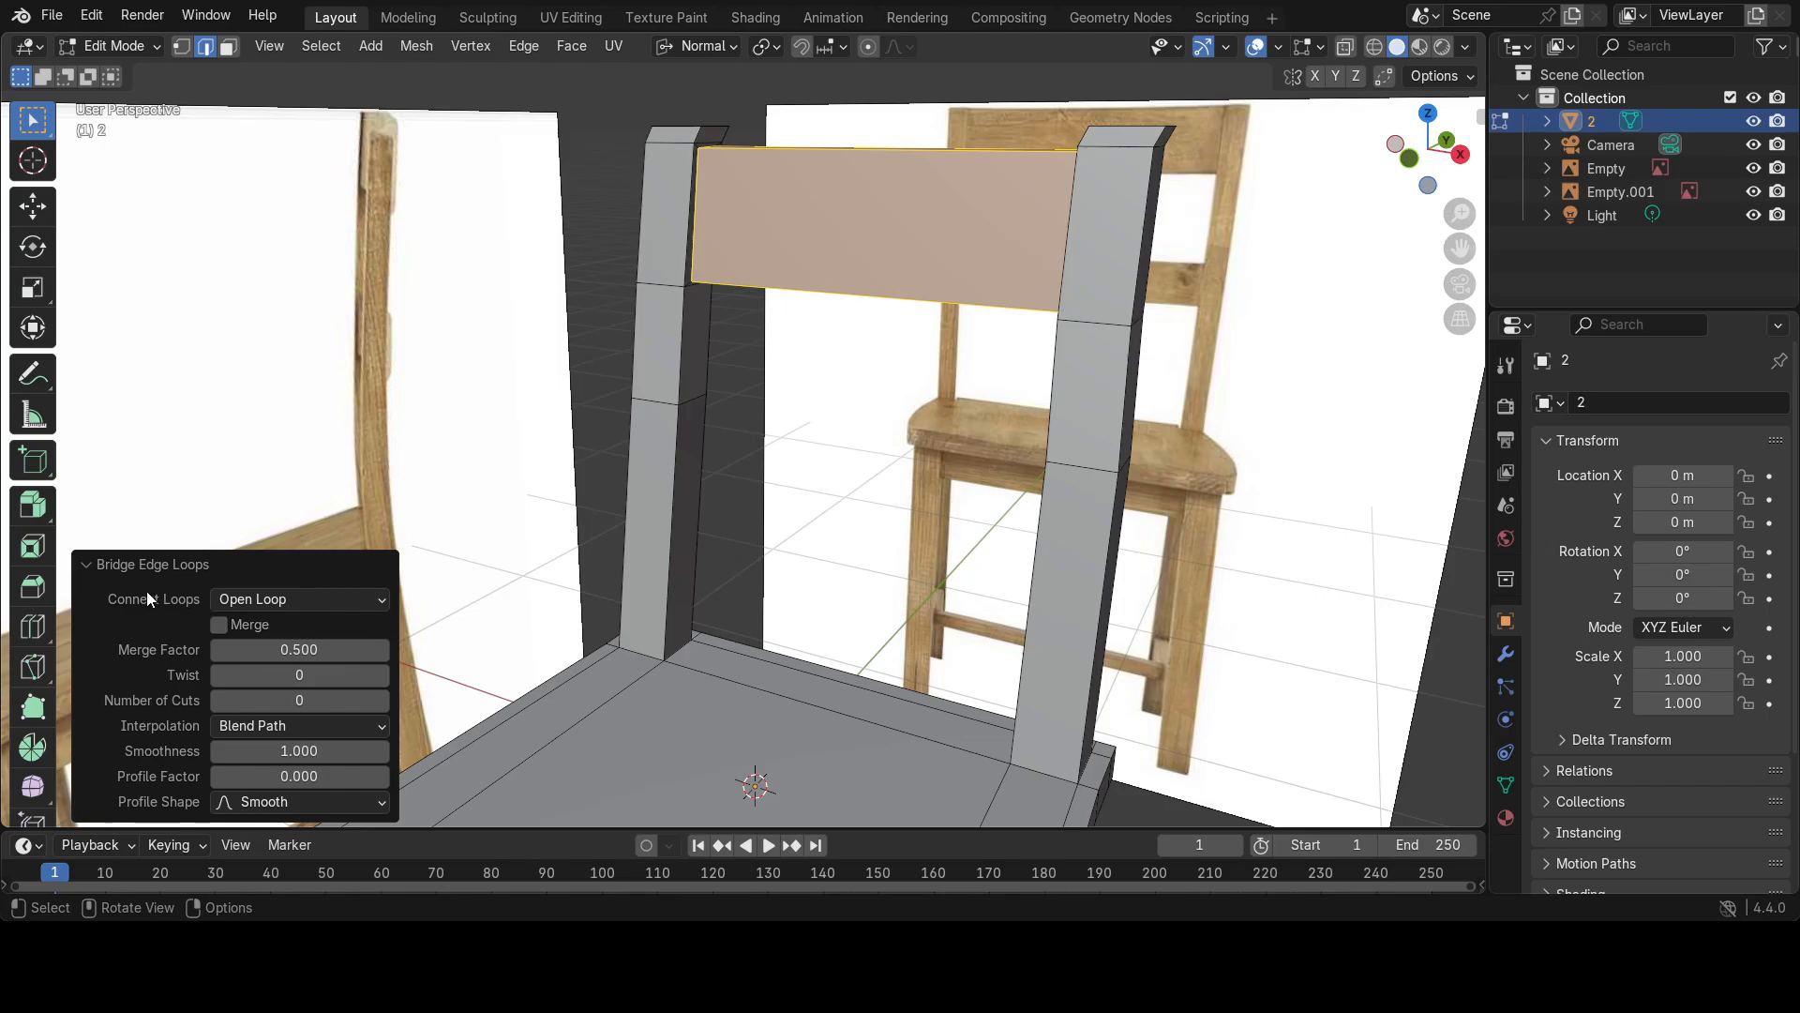
Set the number of cuts in the bridged upper crosspiece to 3.
click(380, 702)
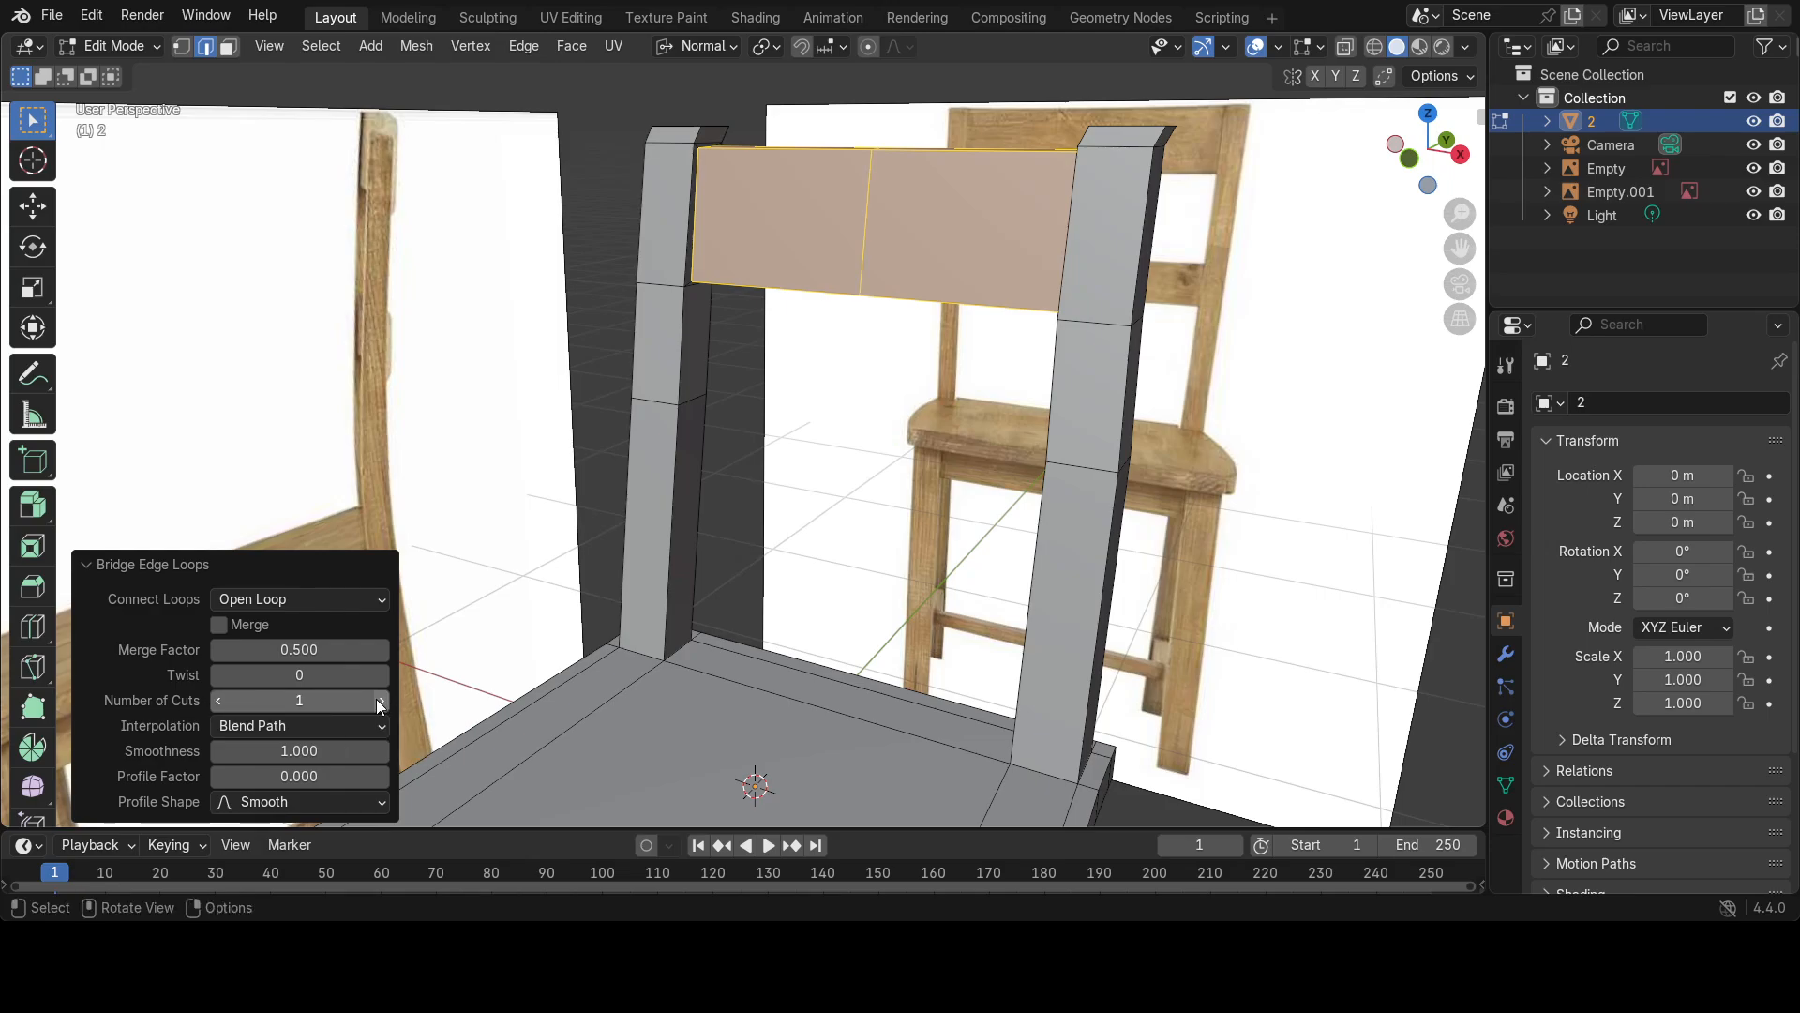
click(380, 701)
click(380, 701)
click(519, 547)
middle_drag(880, 494, 875, 550)
scroll(876, 550, down, 3)
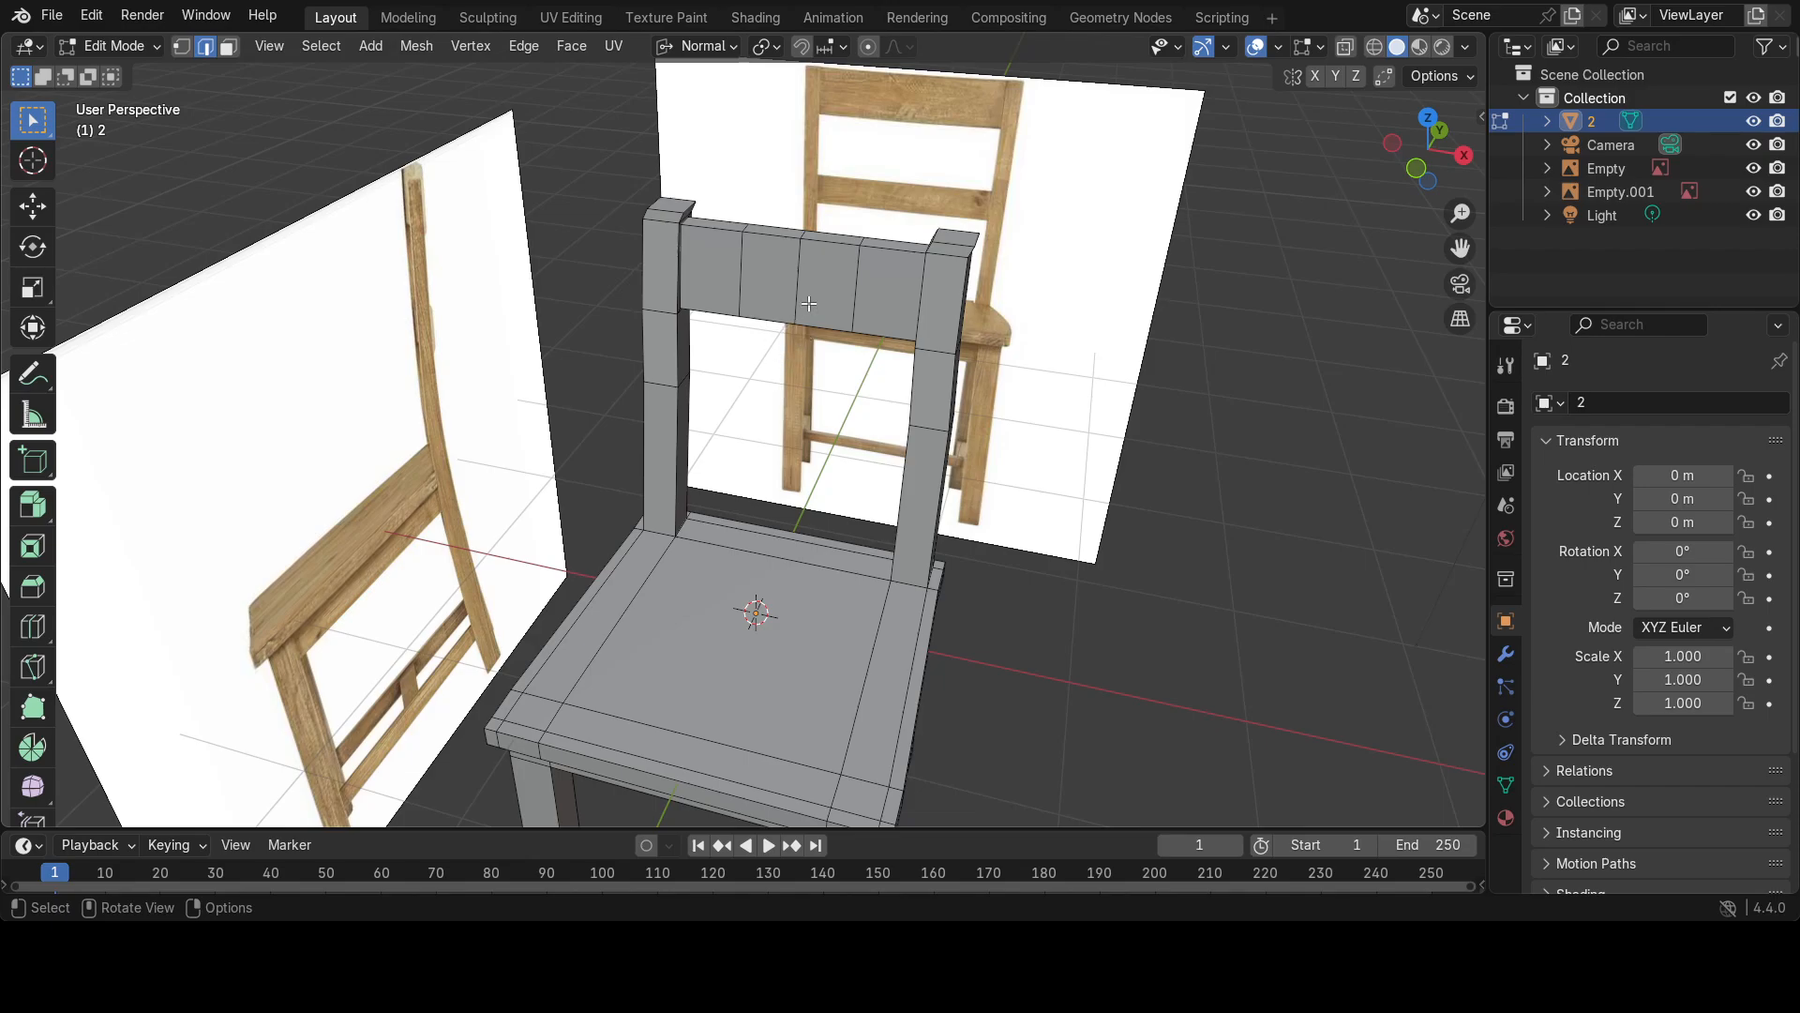
Select all vertices of the upper crosspiece's middle loop in wireframe shading, then return to solid shading.
key(1)
key(z)
click(574, 323)
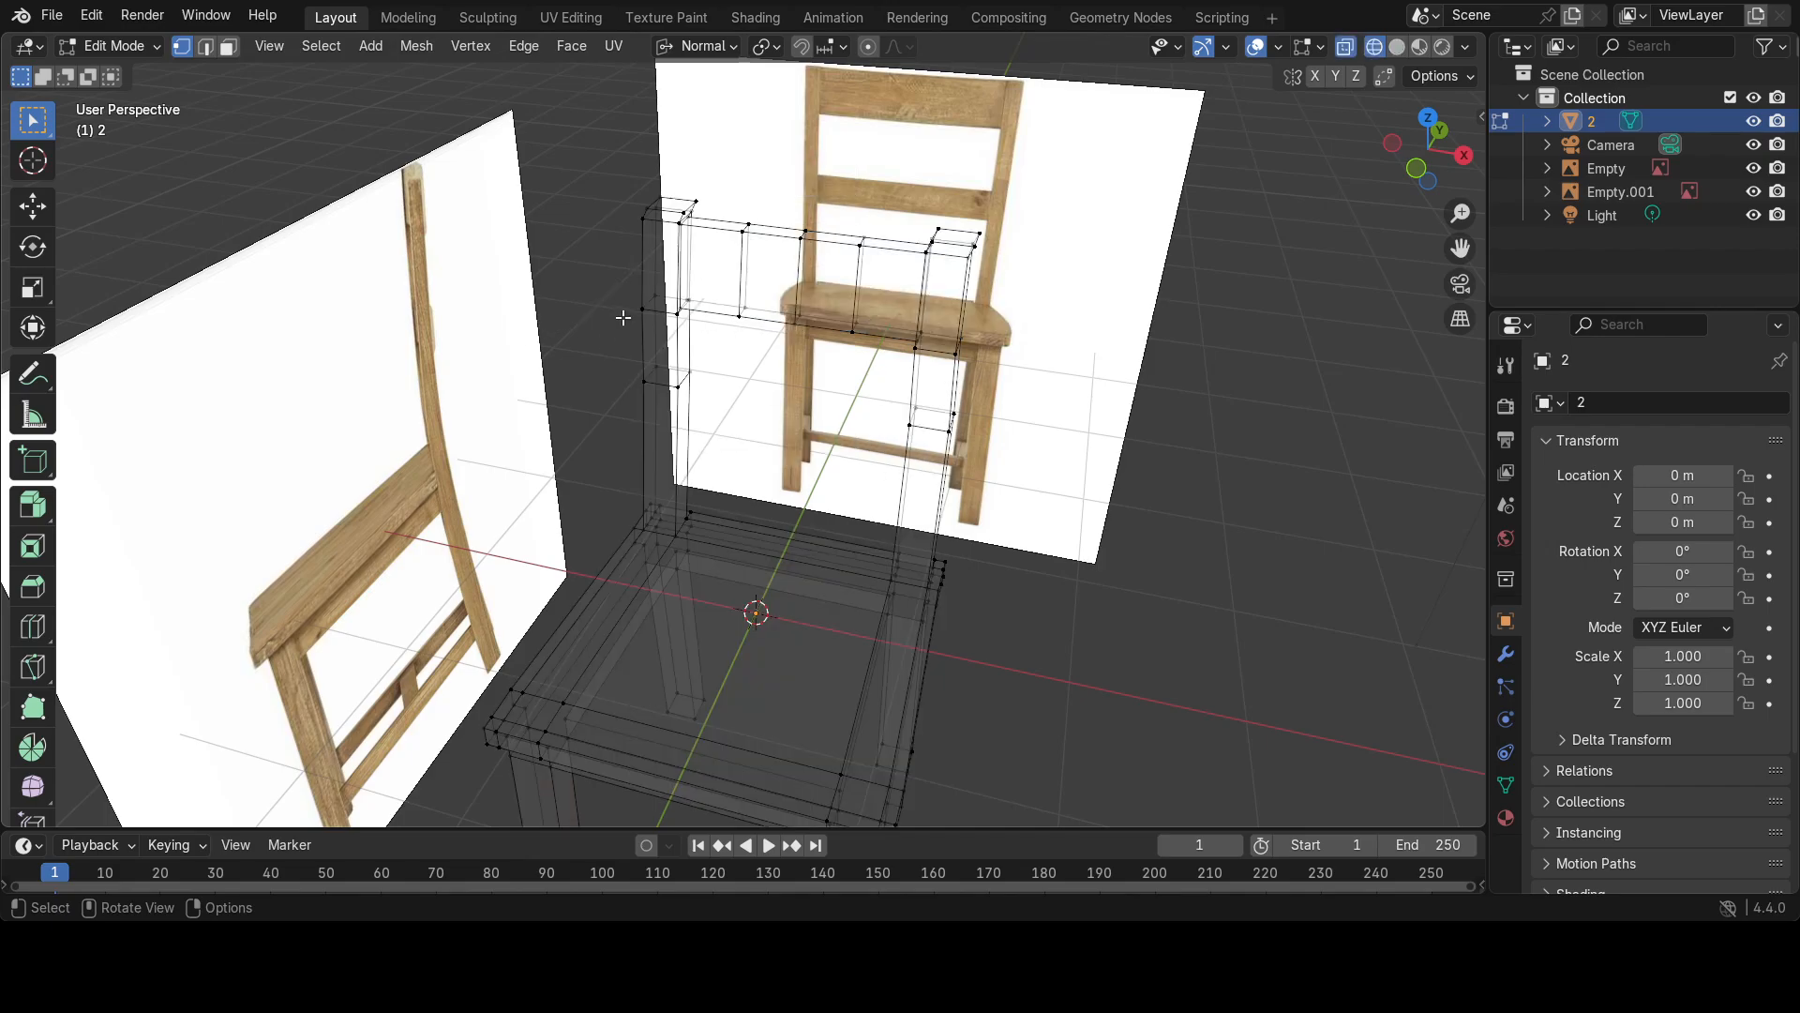
drag(782, 214, 829, 369)
key(z)
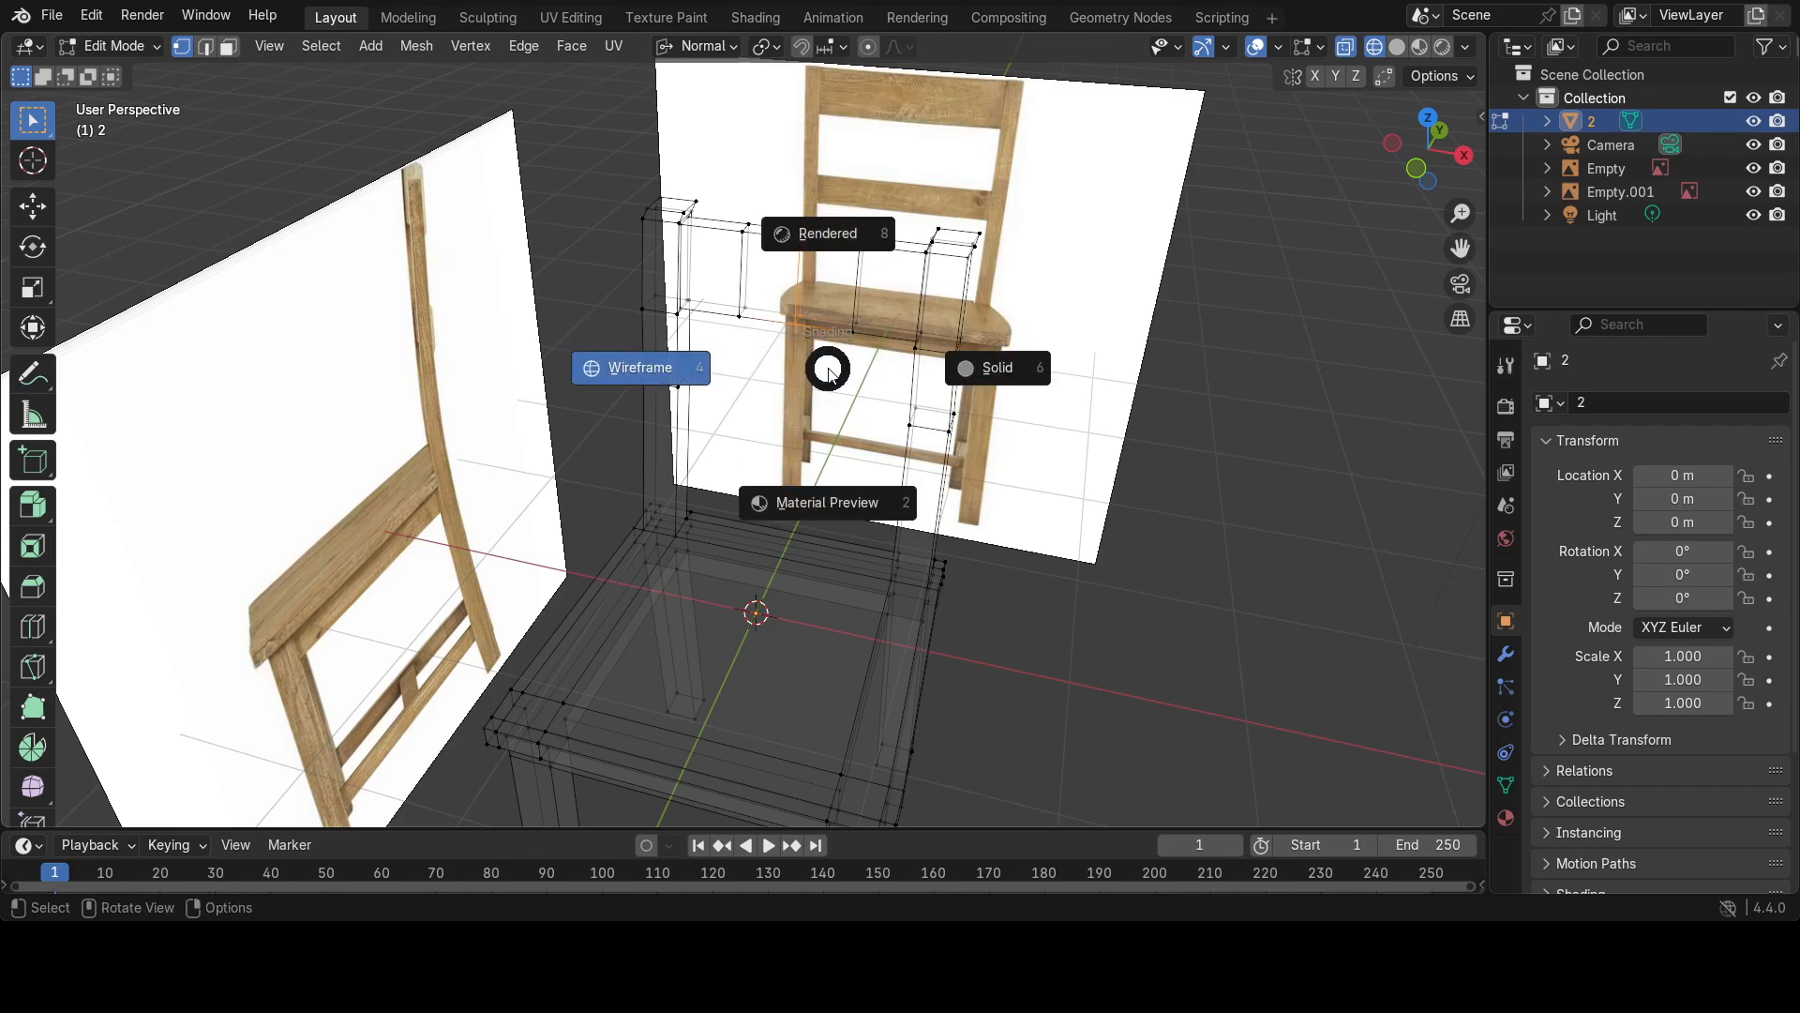
click(1008, 375)
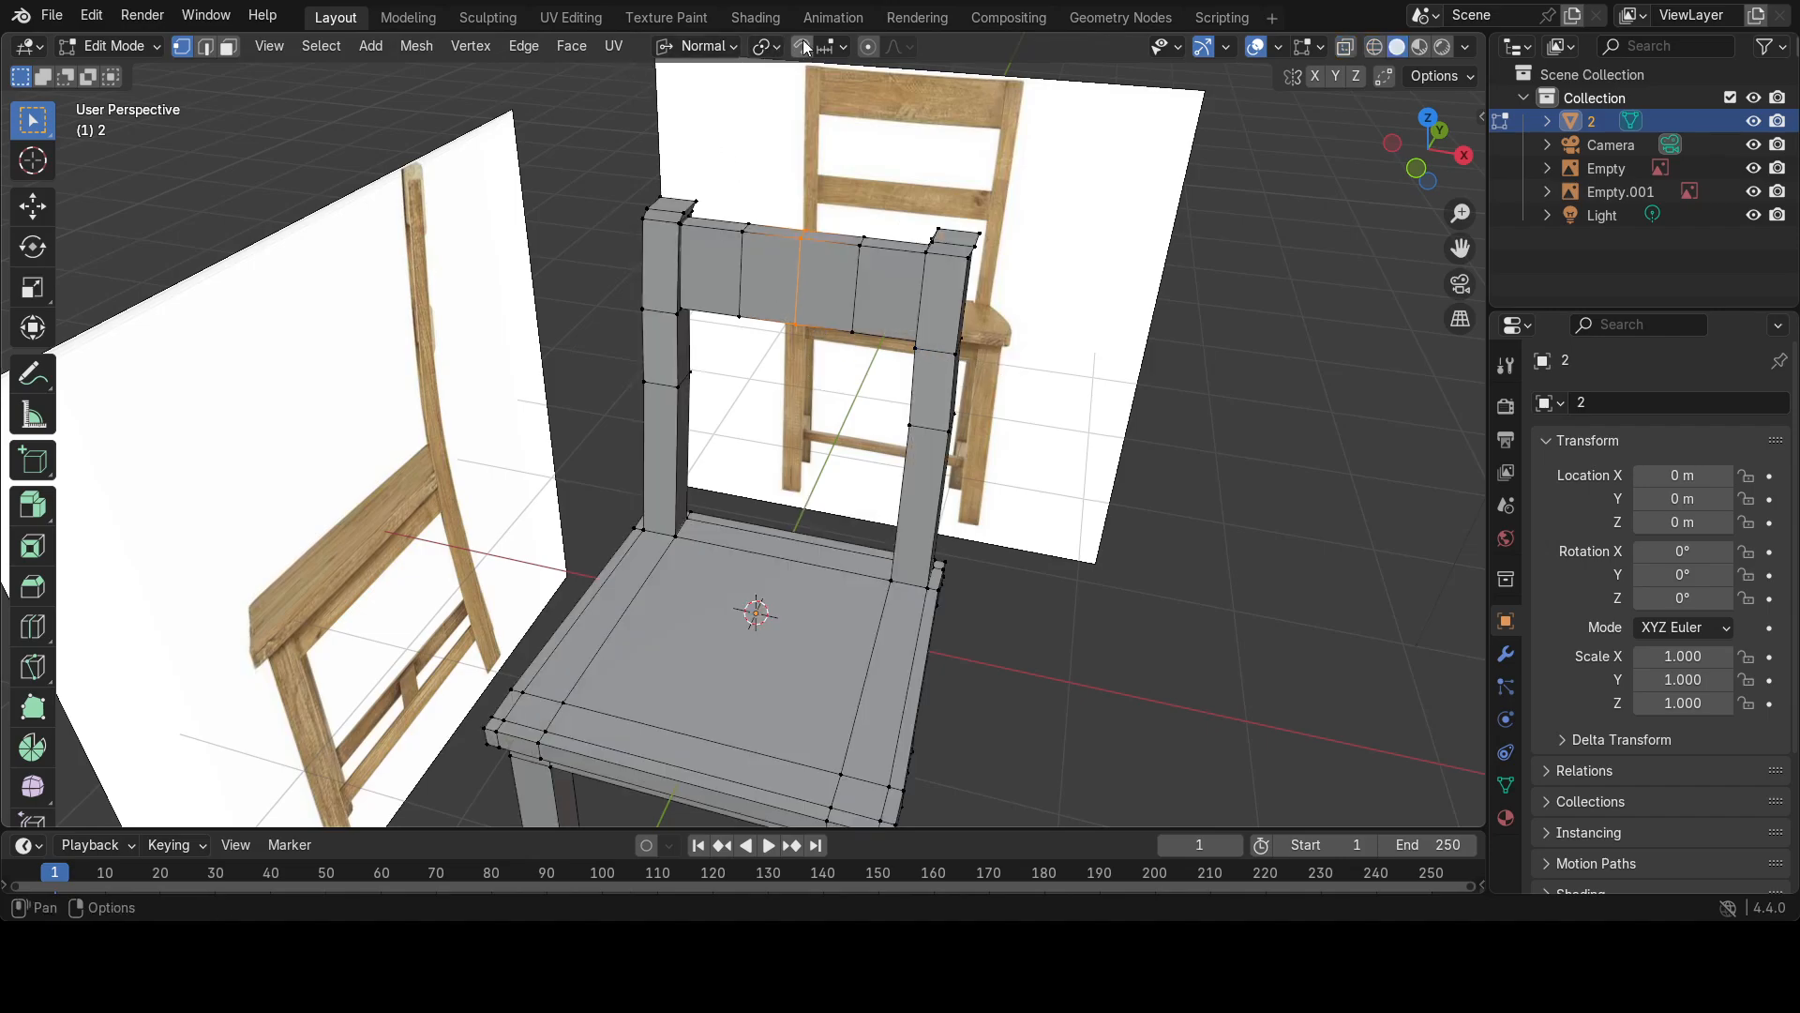
Enable proportional editing with Smooth falloff and activate the Move tool for the selected middle loop.
click(869, 48)
click(867, 48)
click(912, 47)
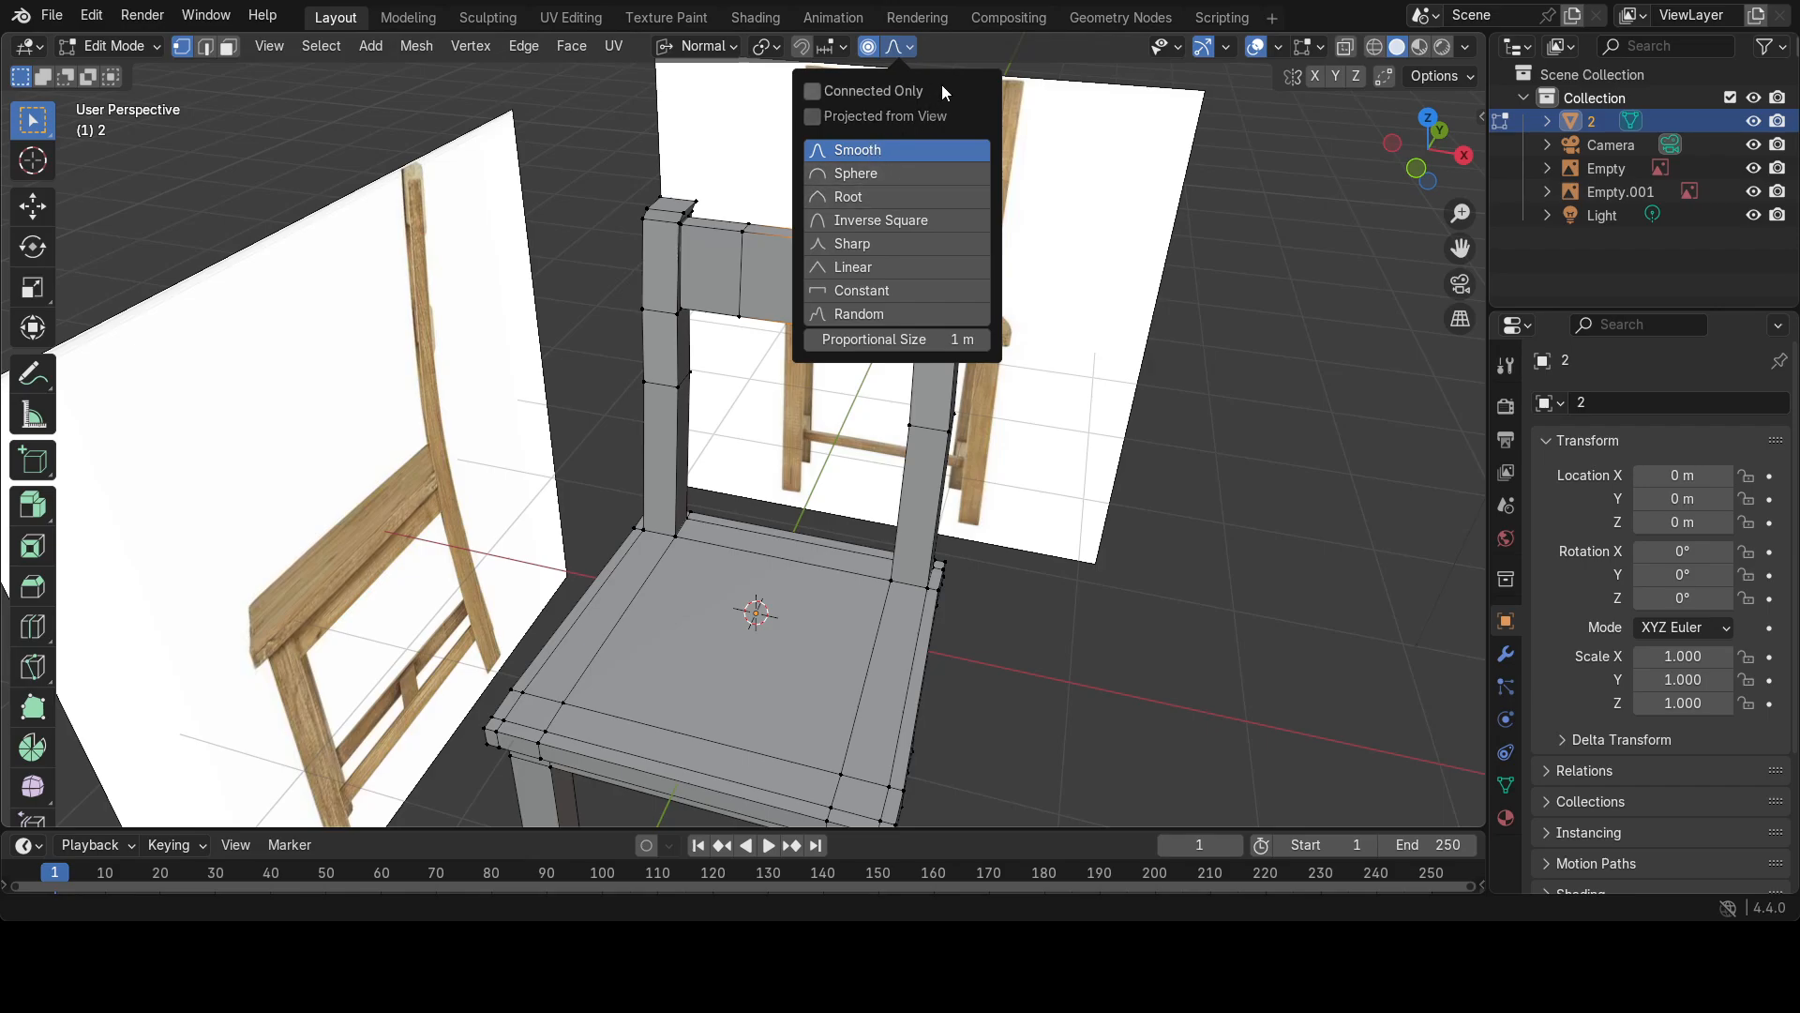
click(853, 150)
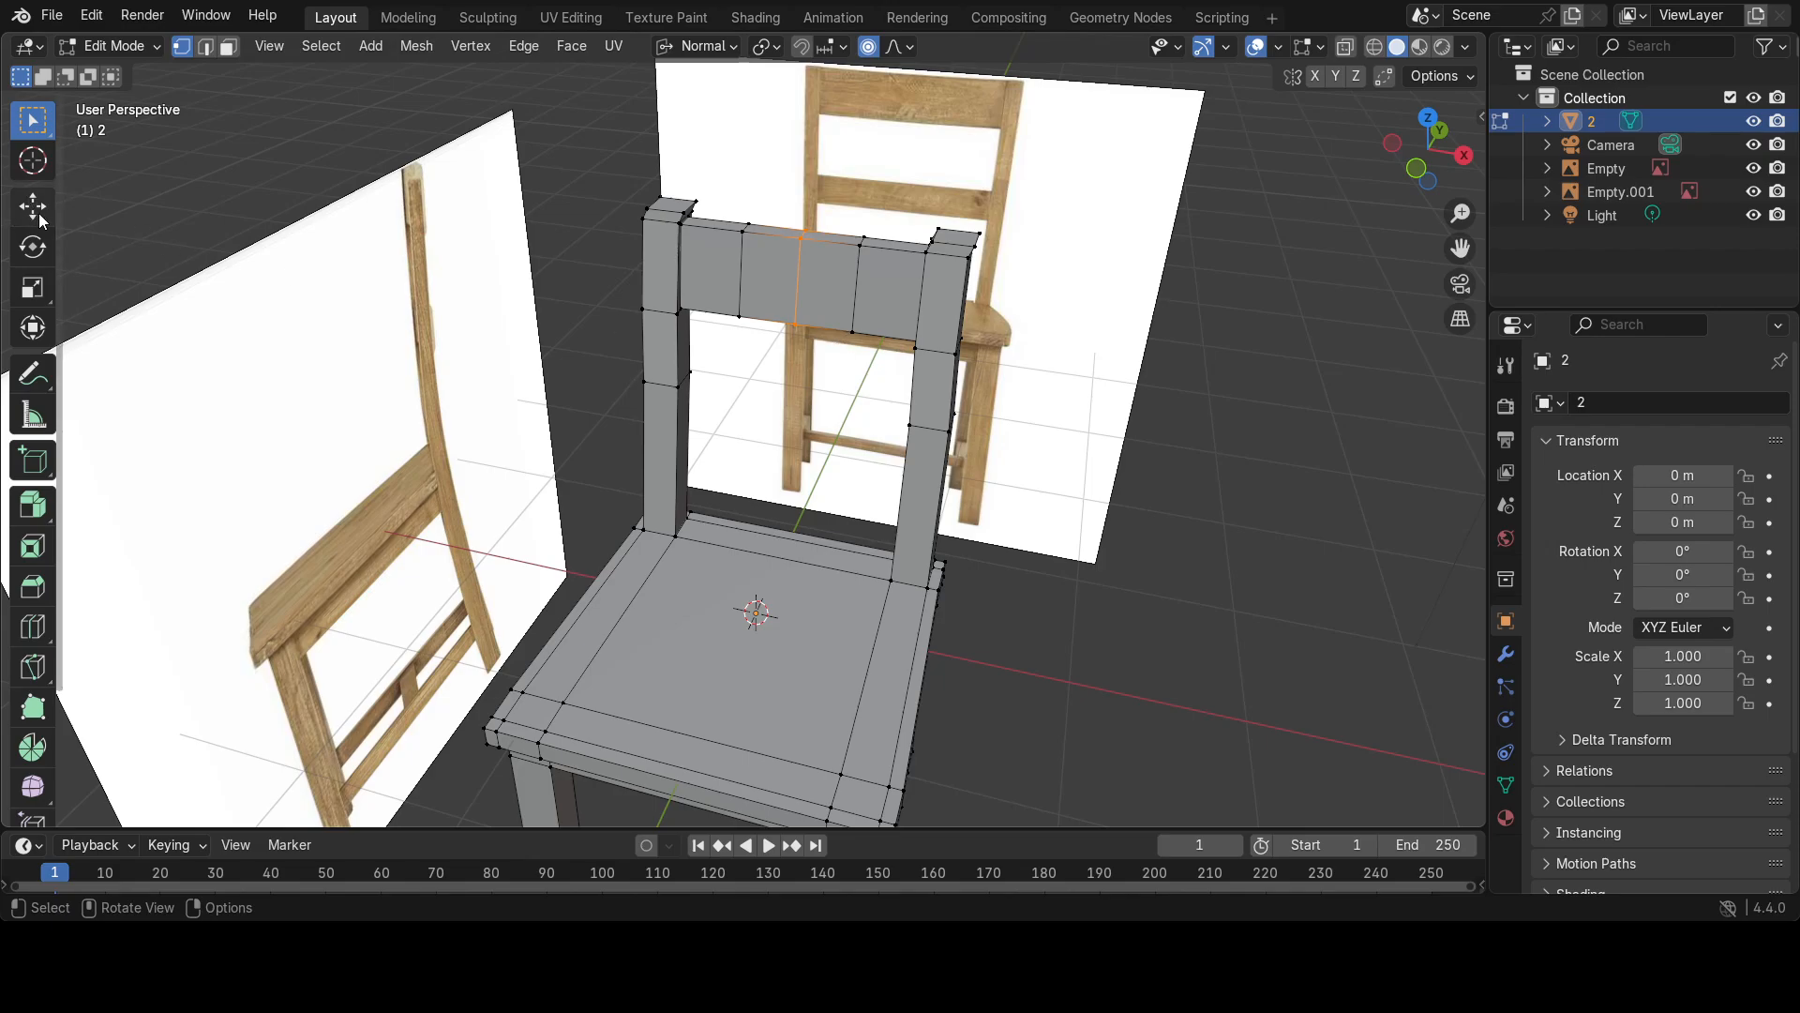
click(40, 217)
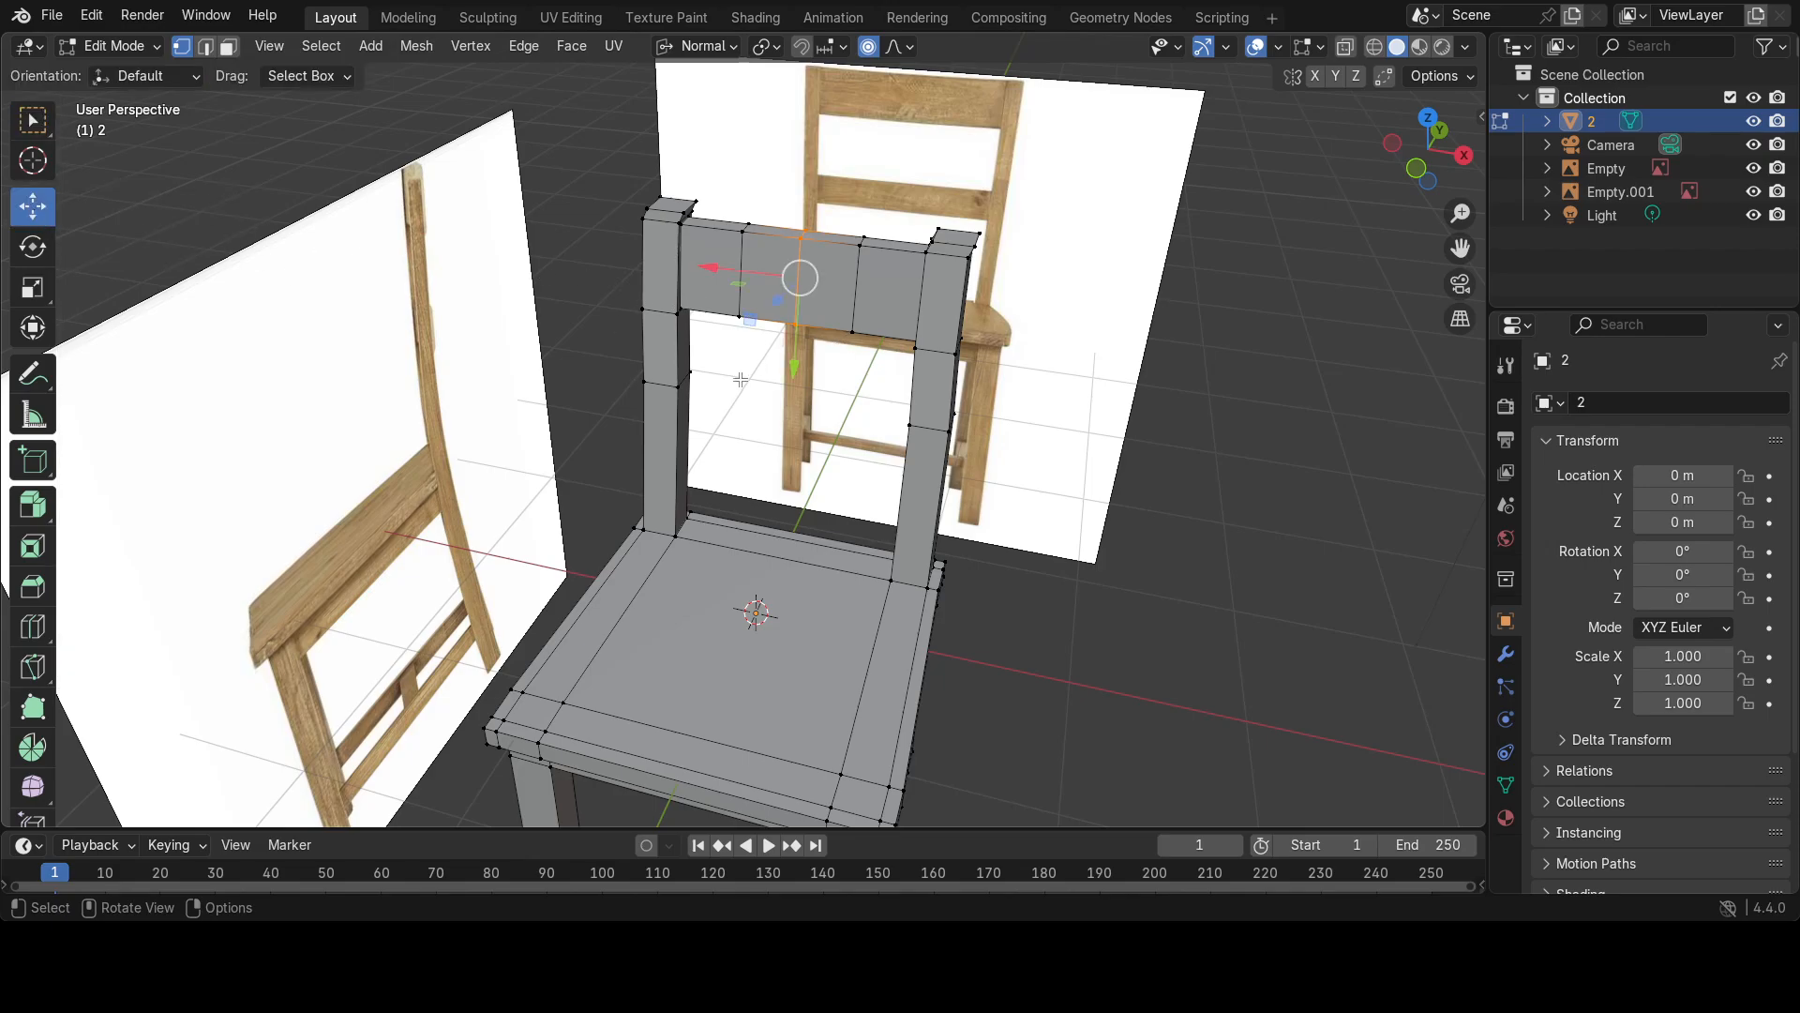
Try to bow the upper crosspiece by moving its middle loop with a proportional size of about 0.75 m.
middle_drag(741, 378, 729, 369)
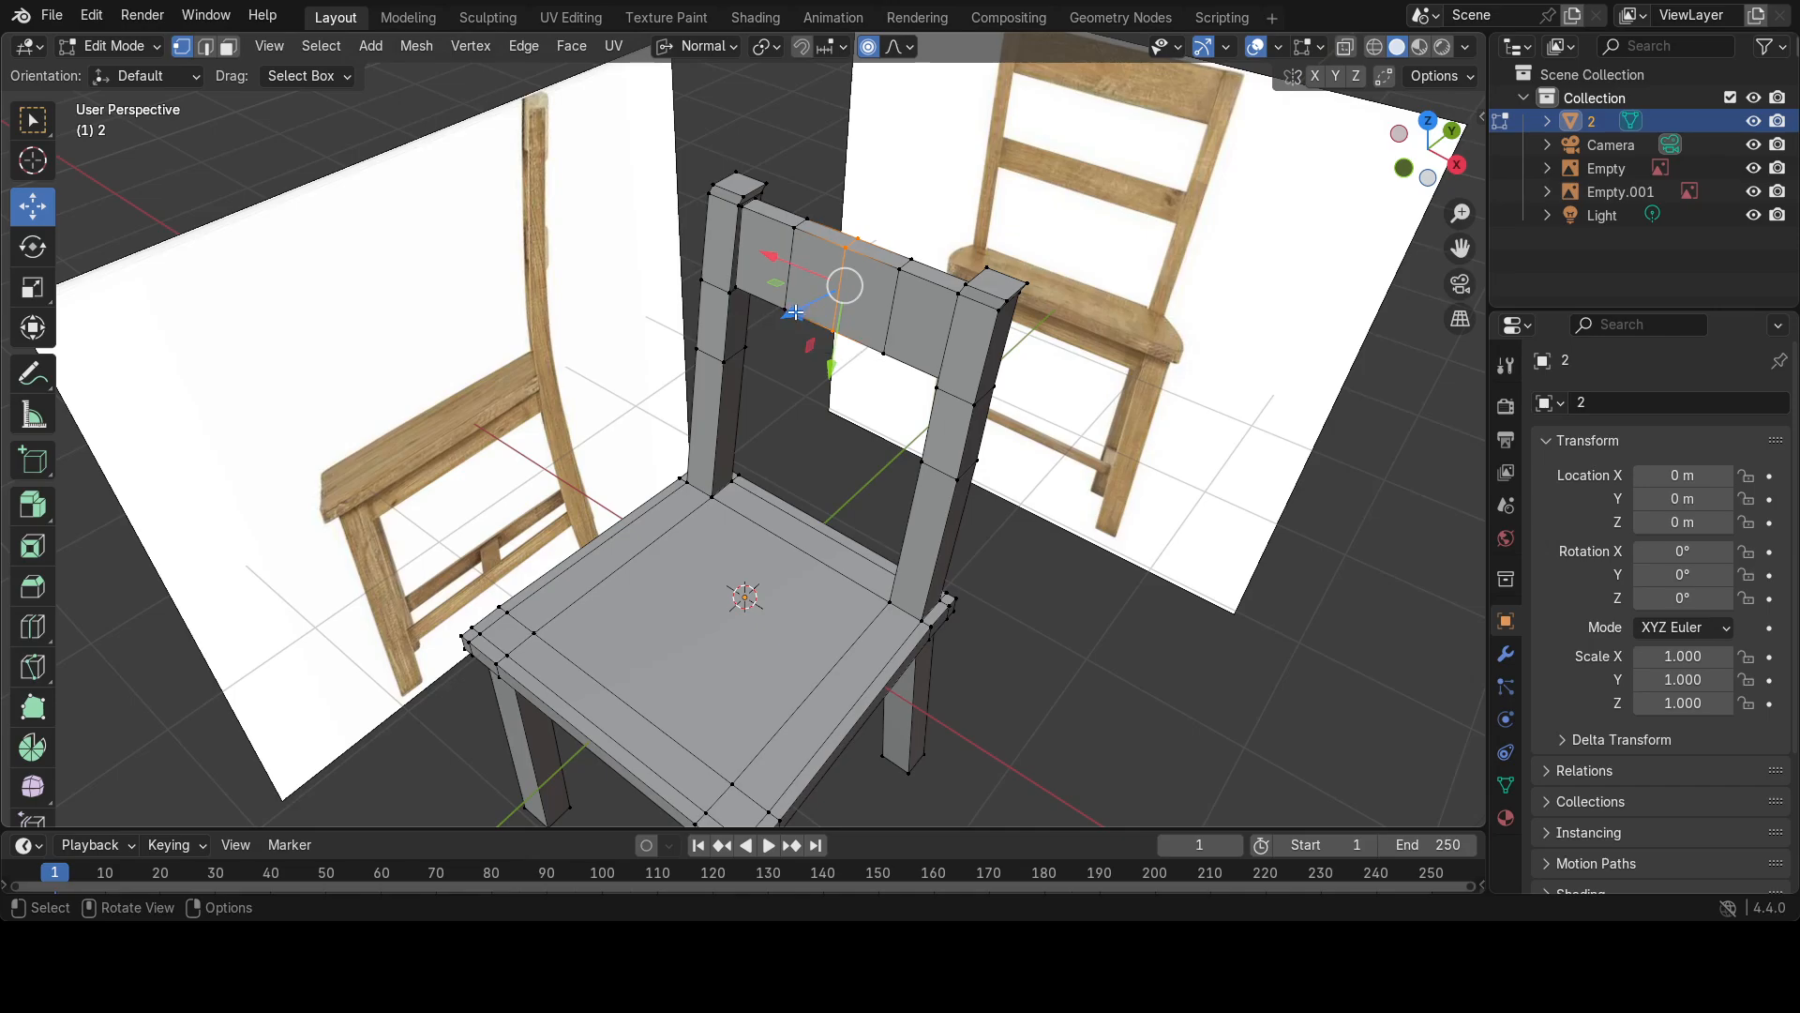
drag(792, 310, 802, 308)
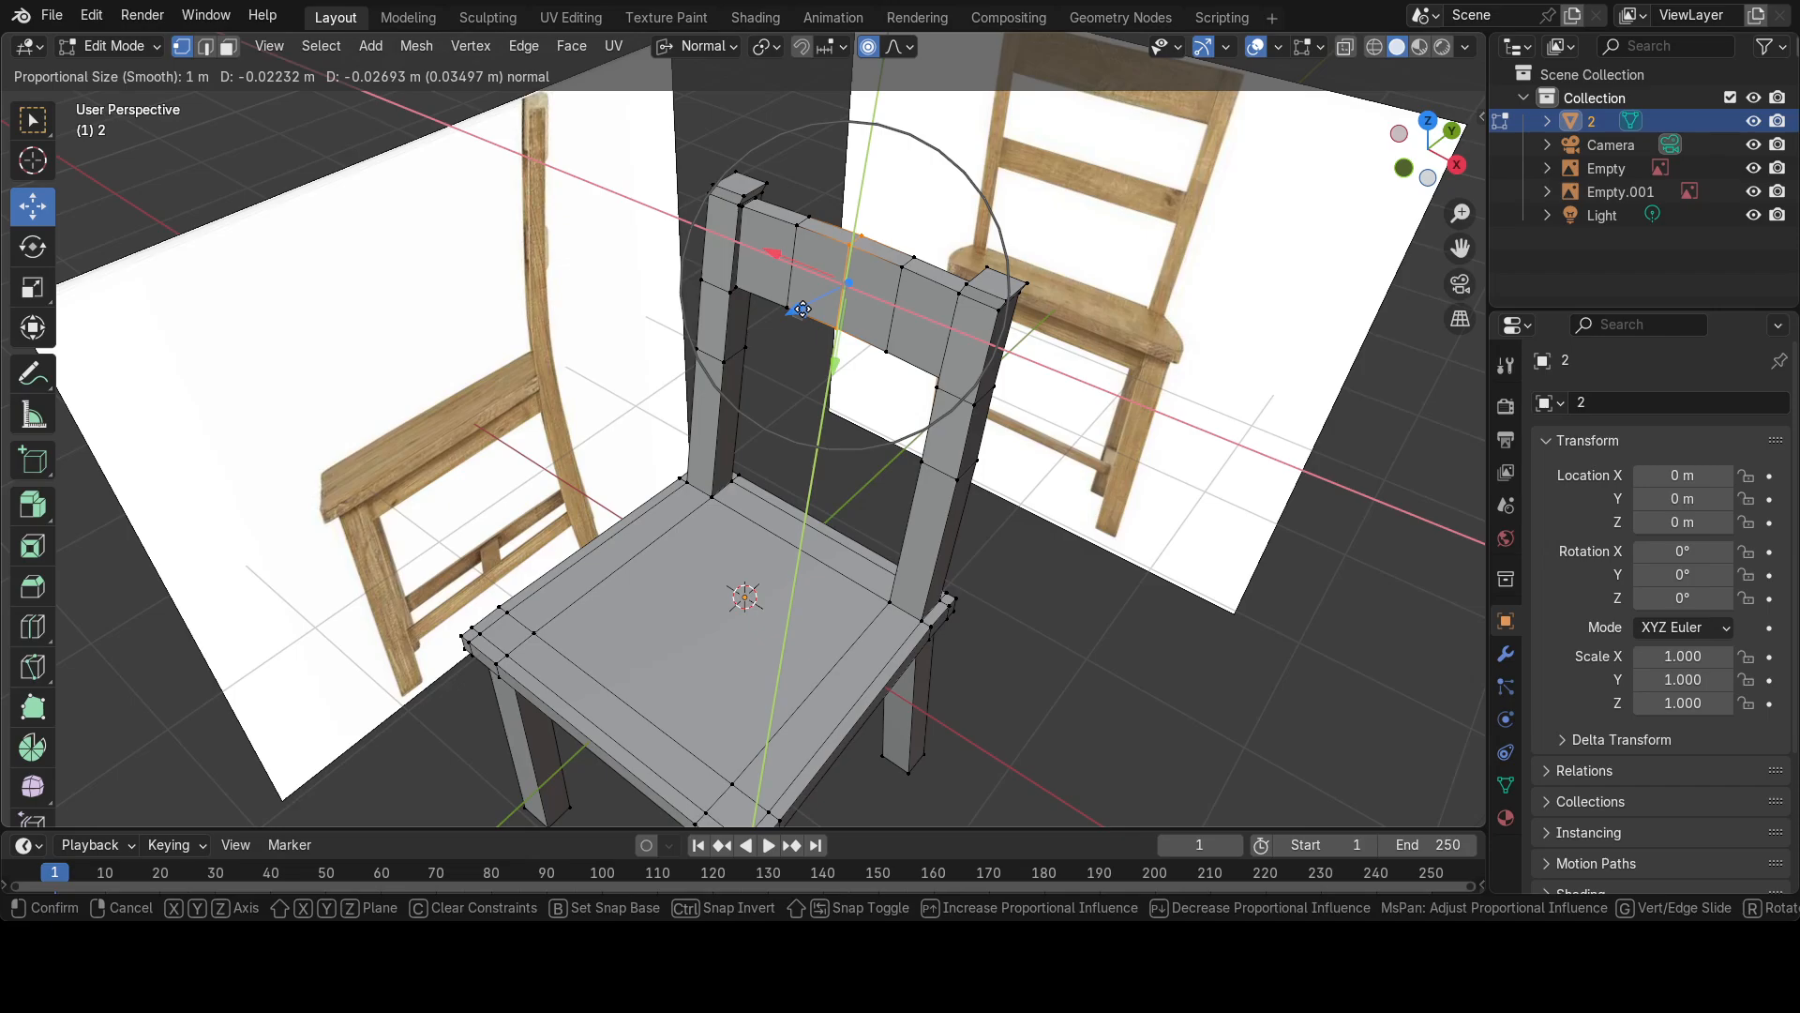
scroll(802, 308, up, 3)
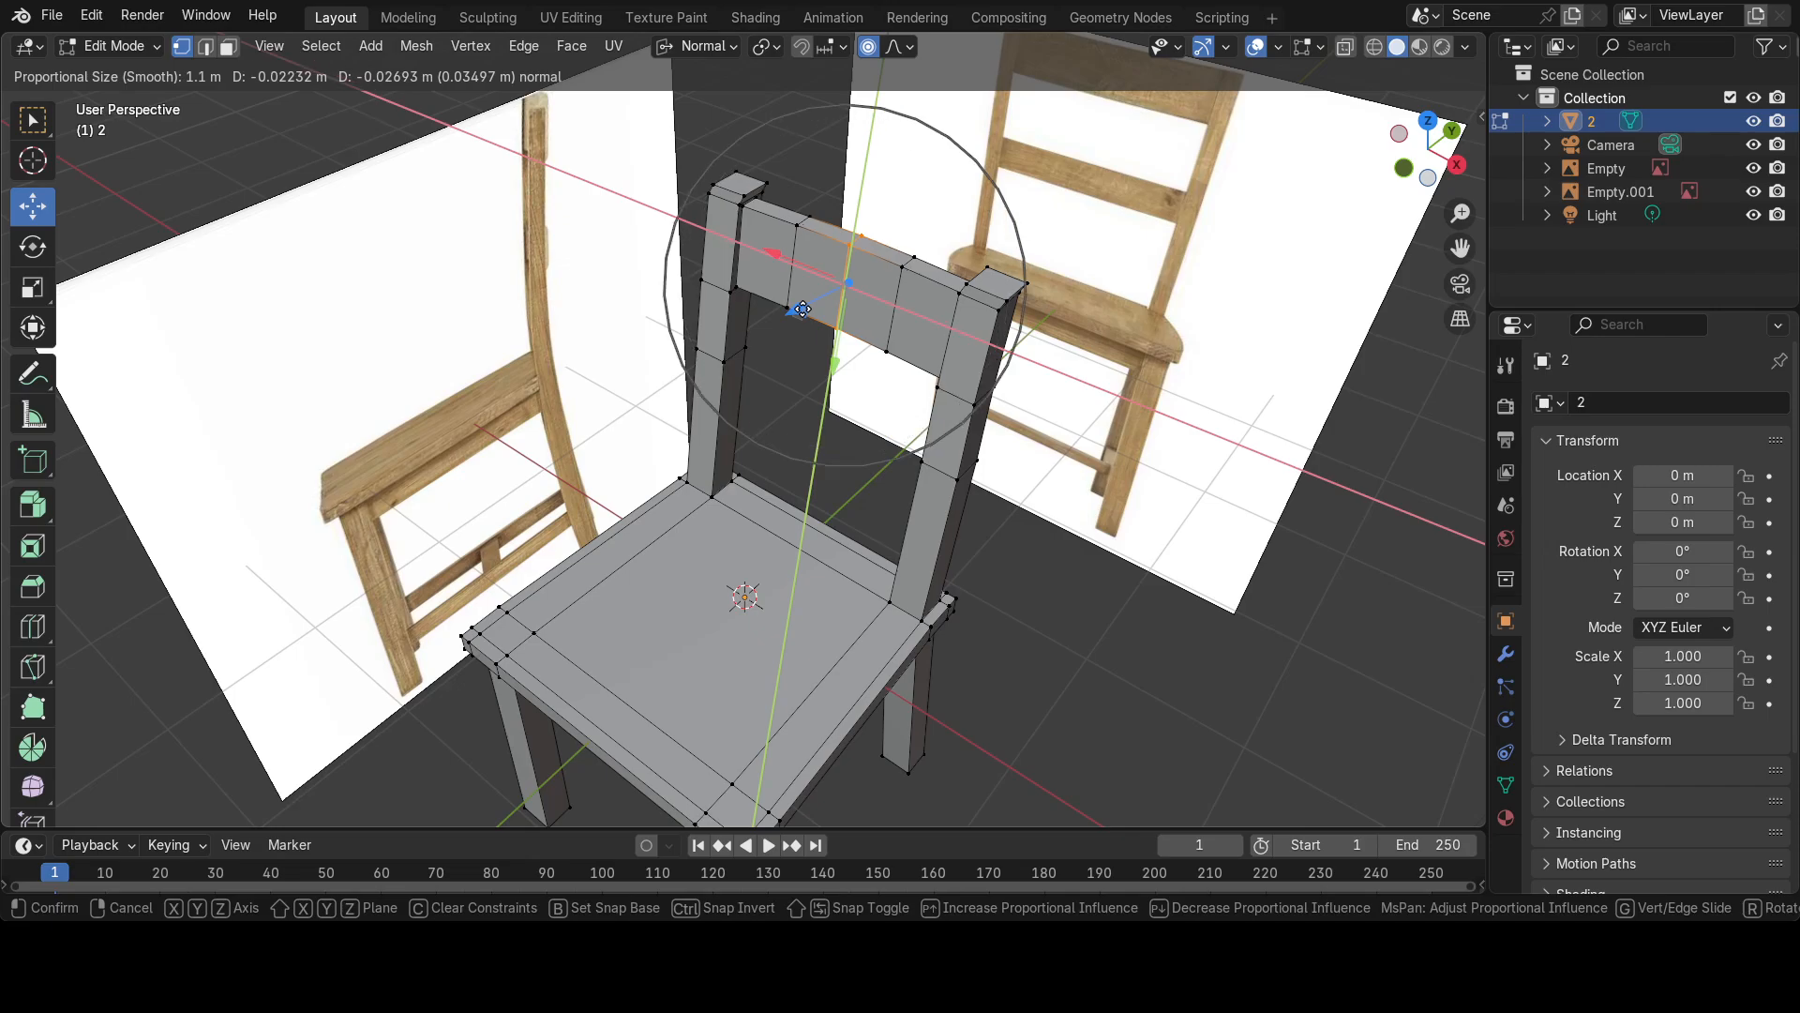
scroll(803, 308, up, 1)
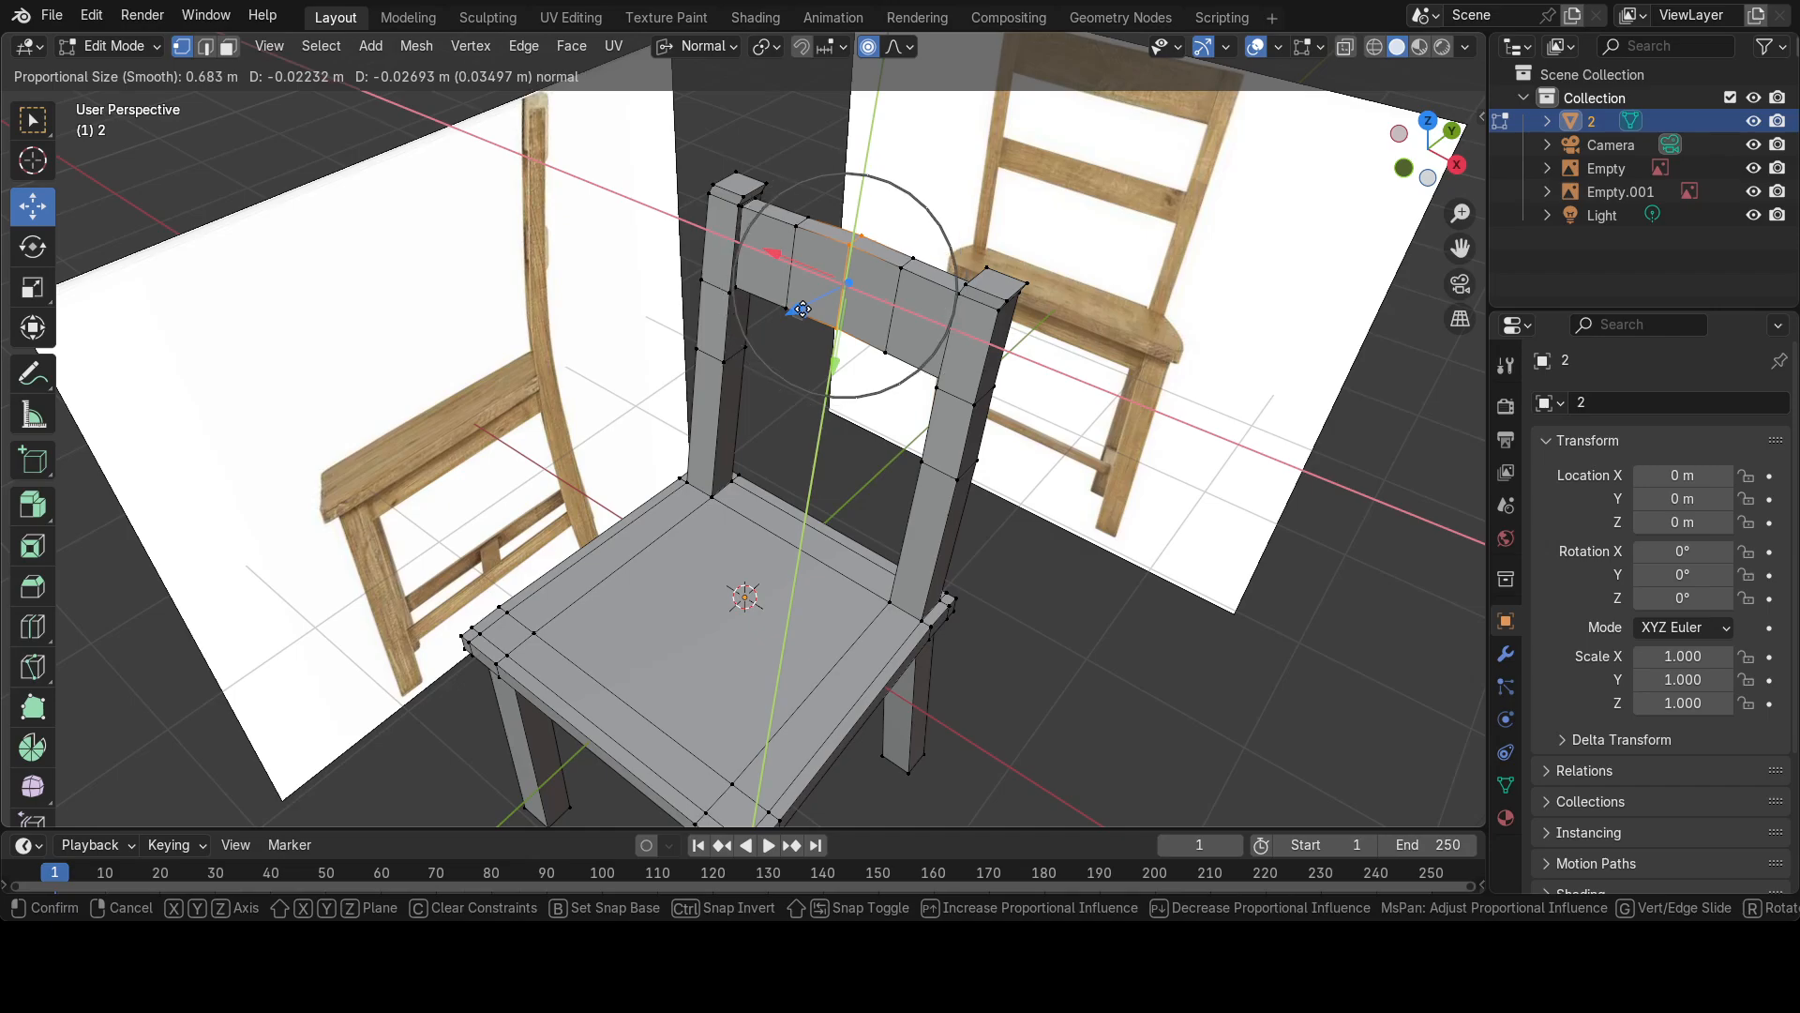
scroll(803, 308, up, 1)
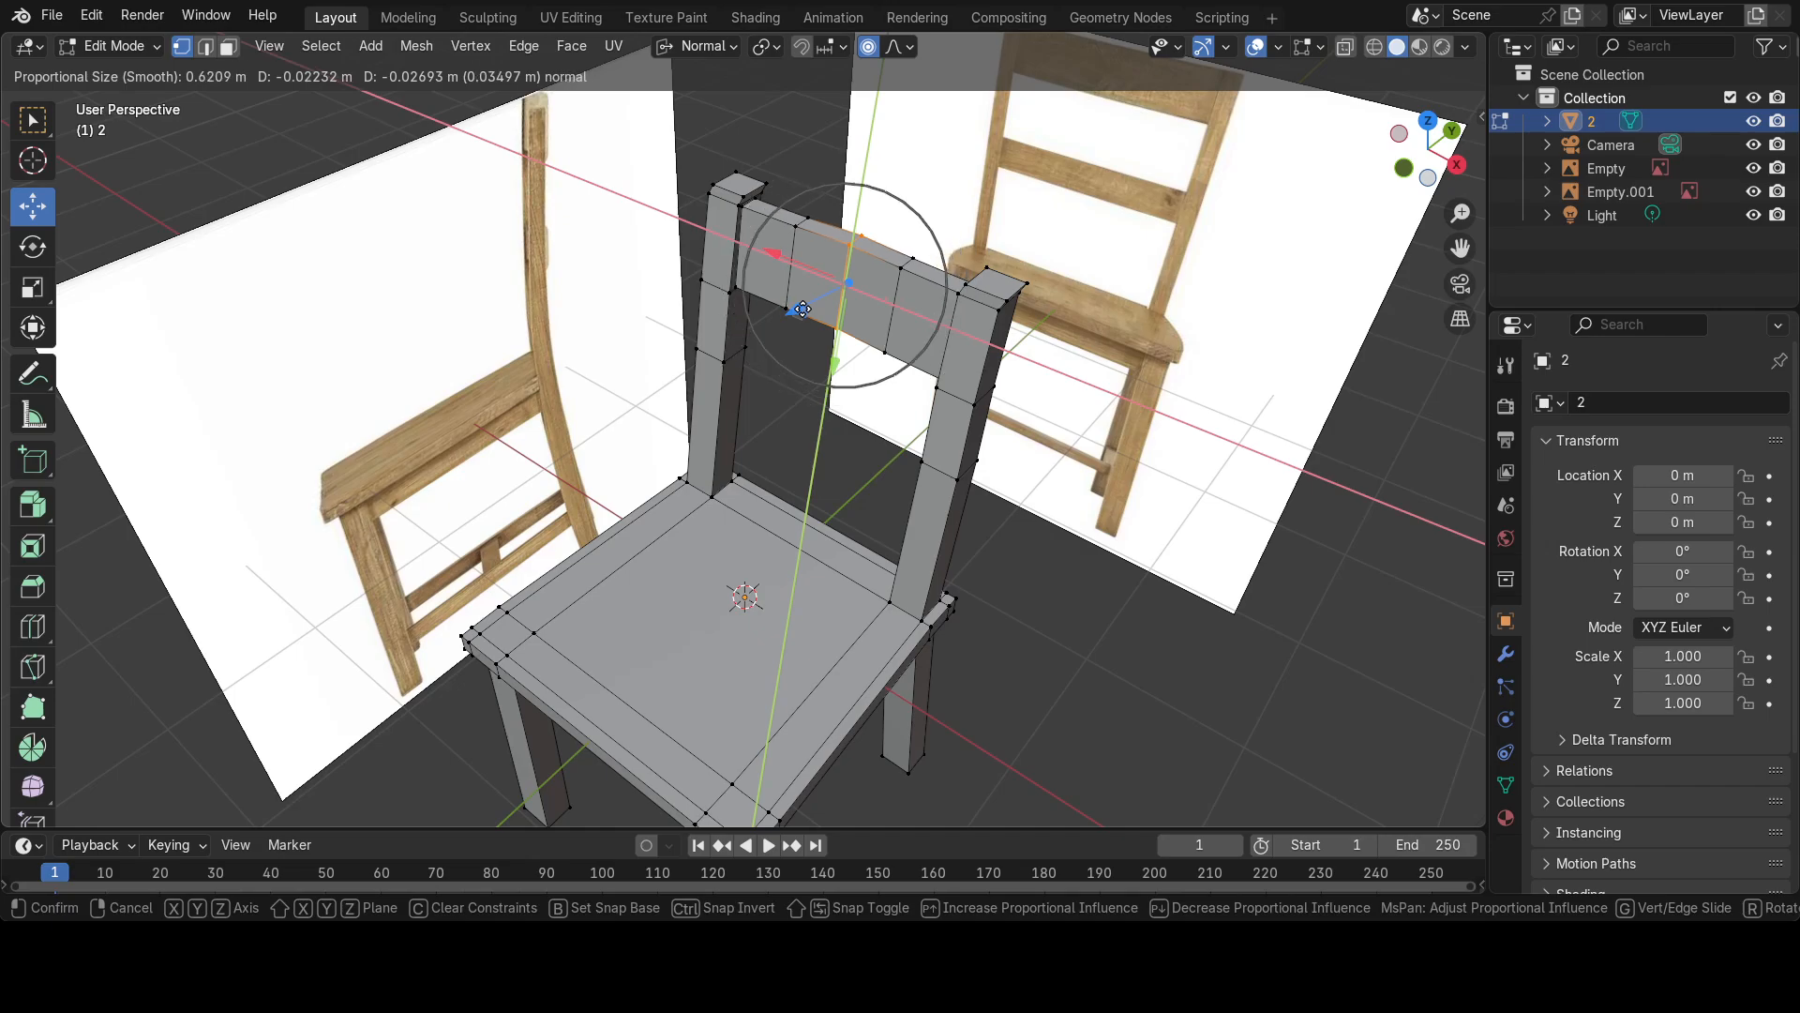
scroll(803, 309, down, 6)
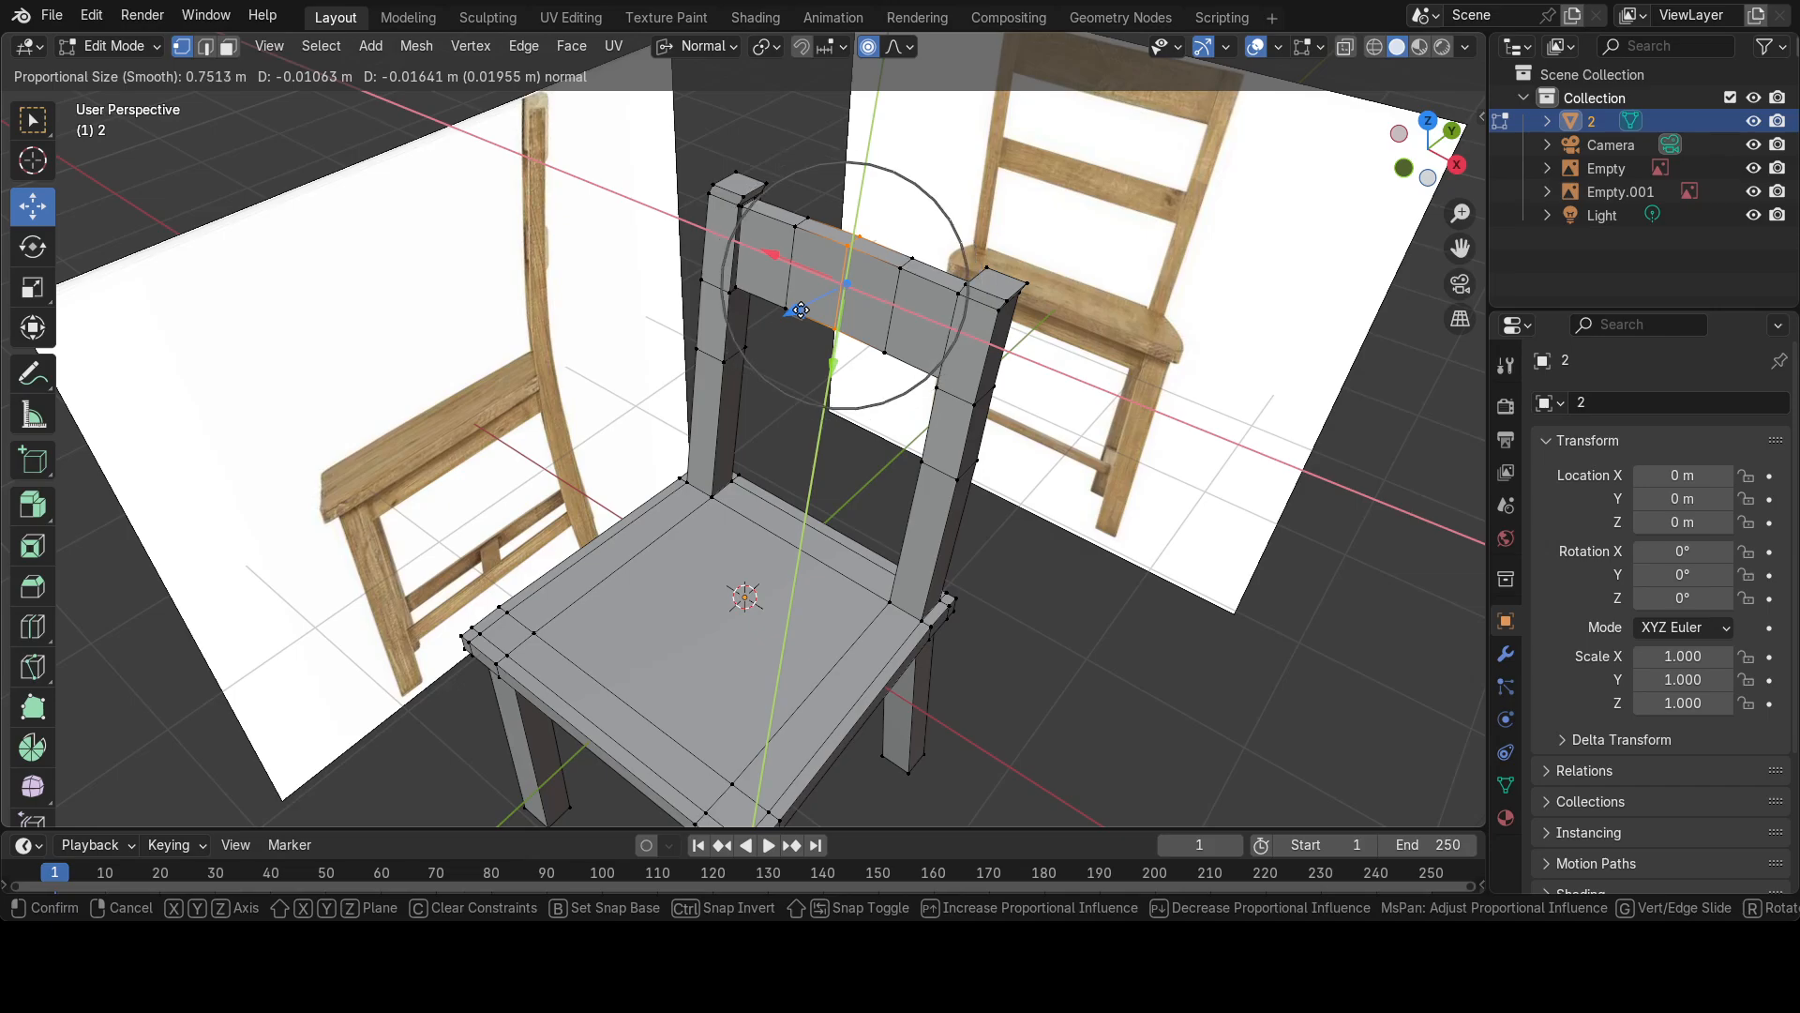
scroll(800, 309, up, 5)
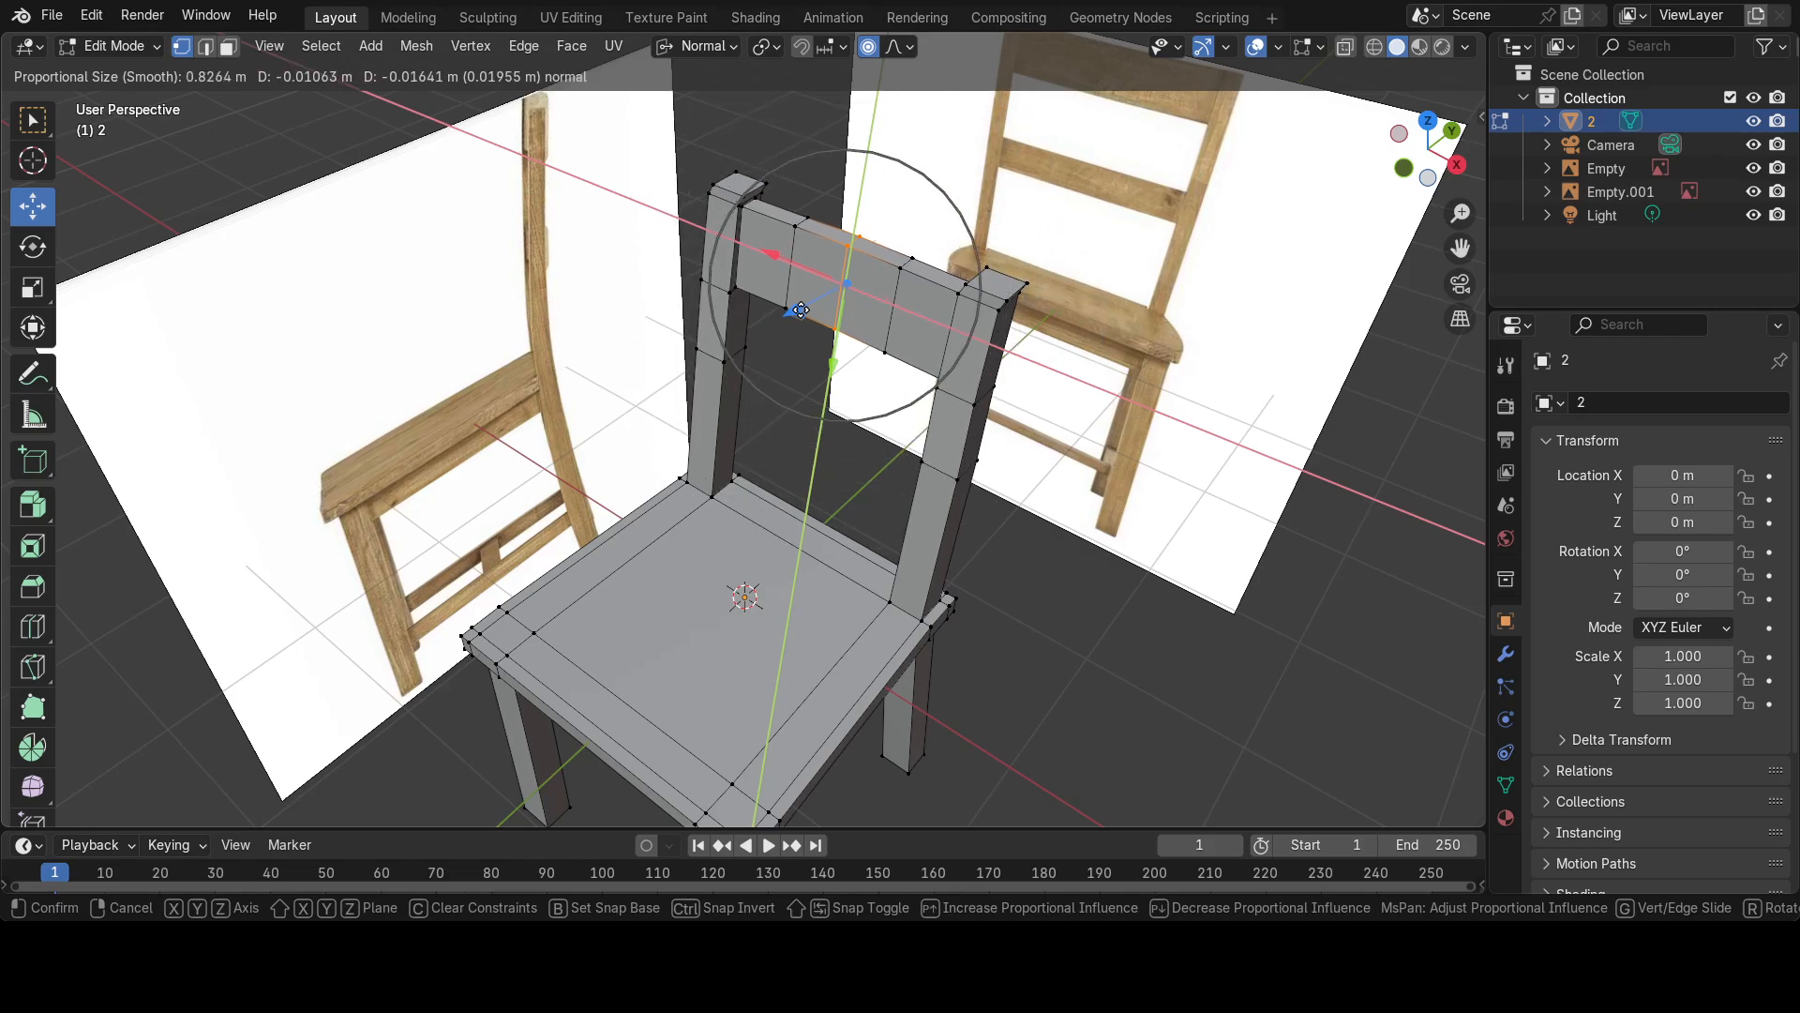
scroll(800, 309, down, 1)
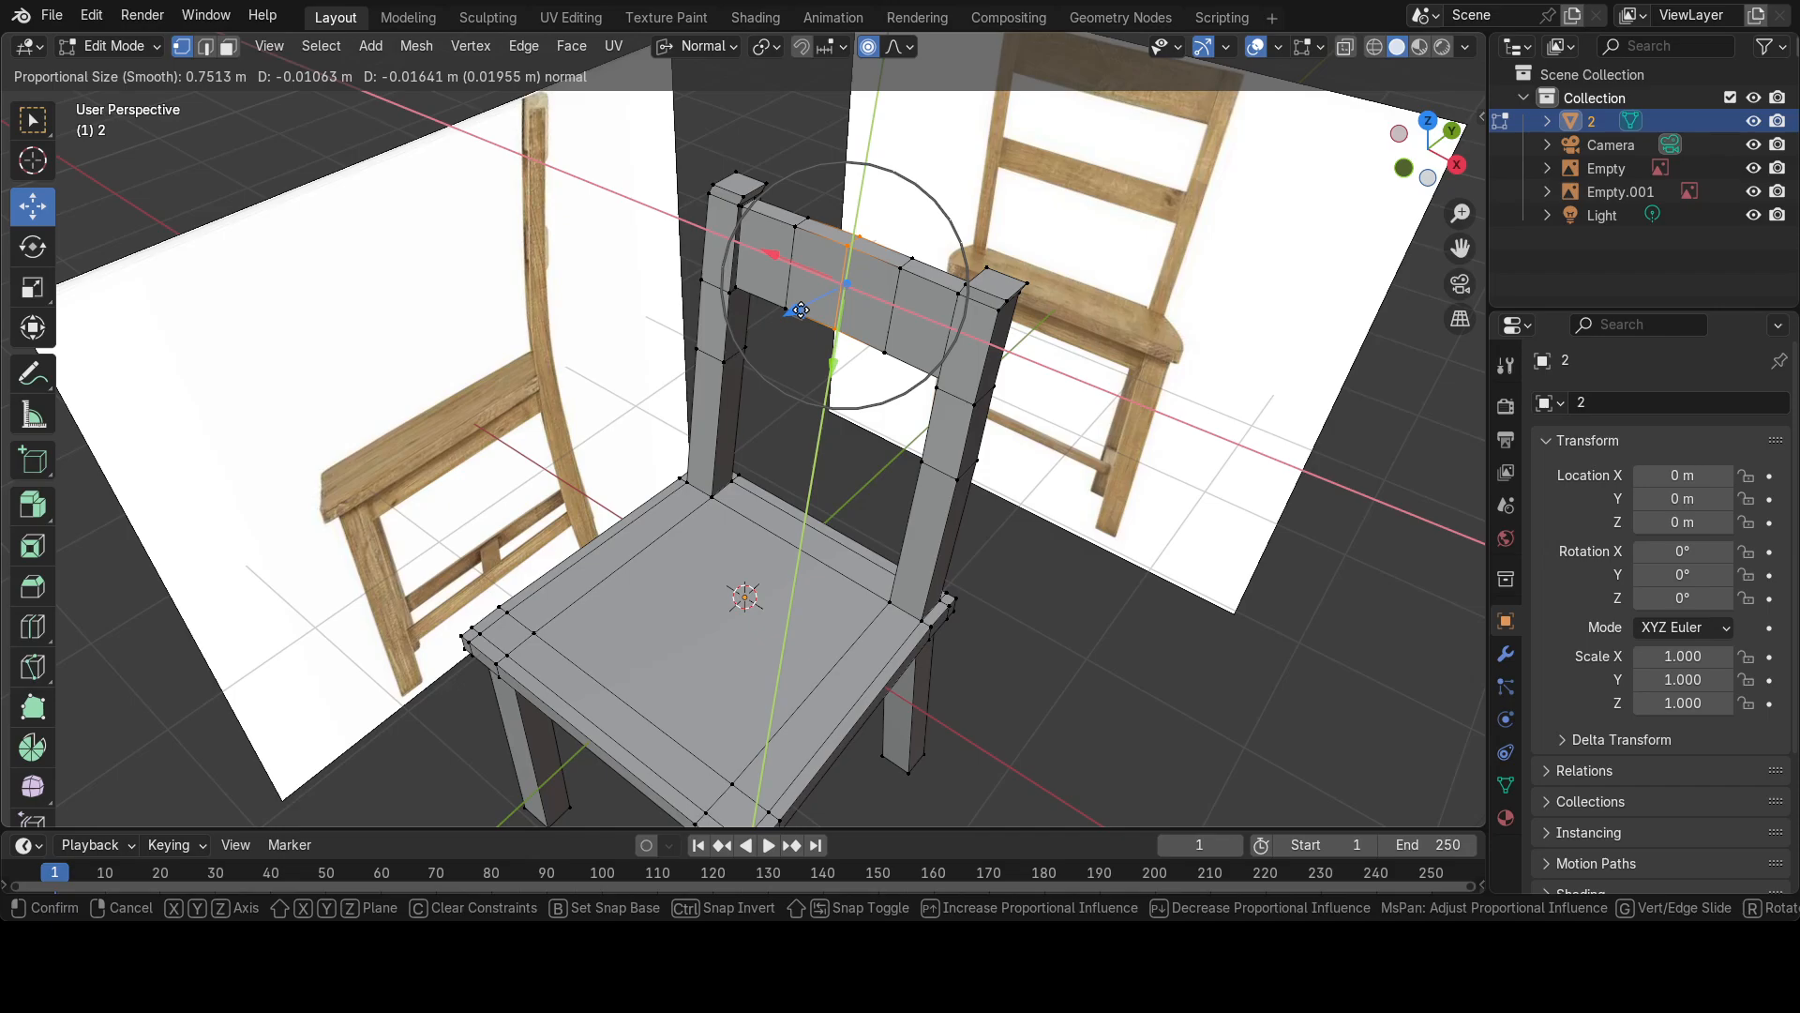
click(800, 310)
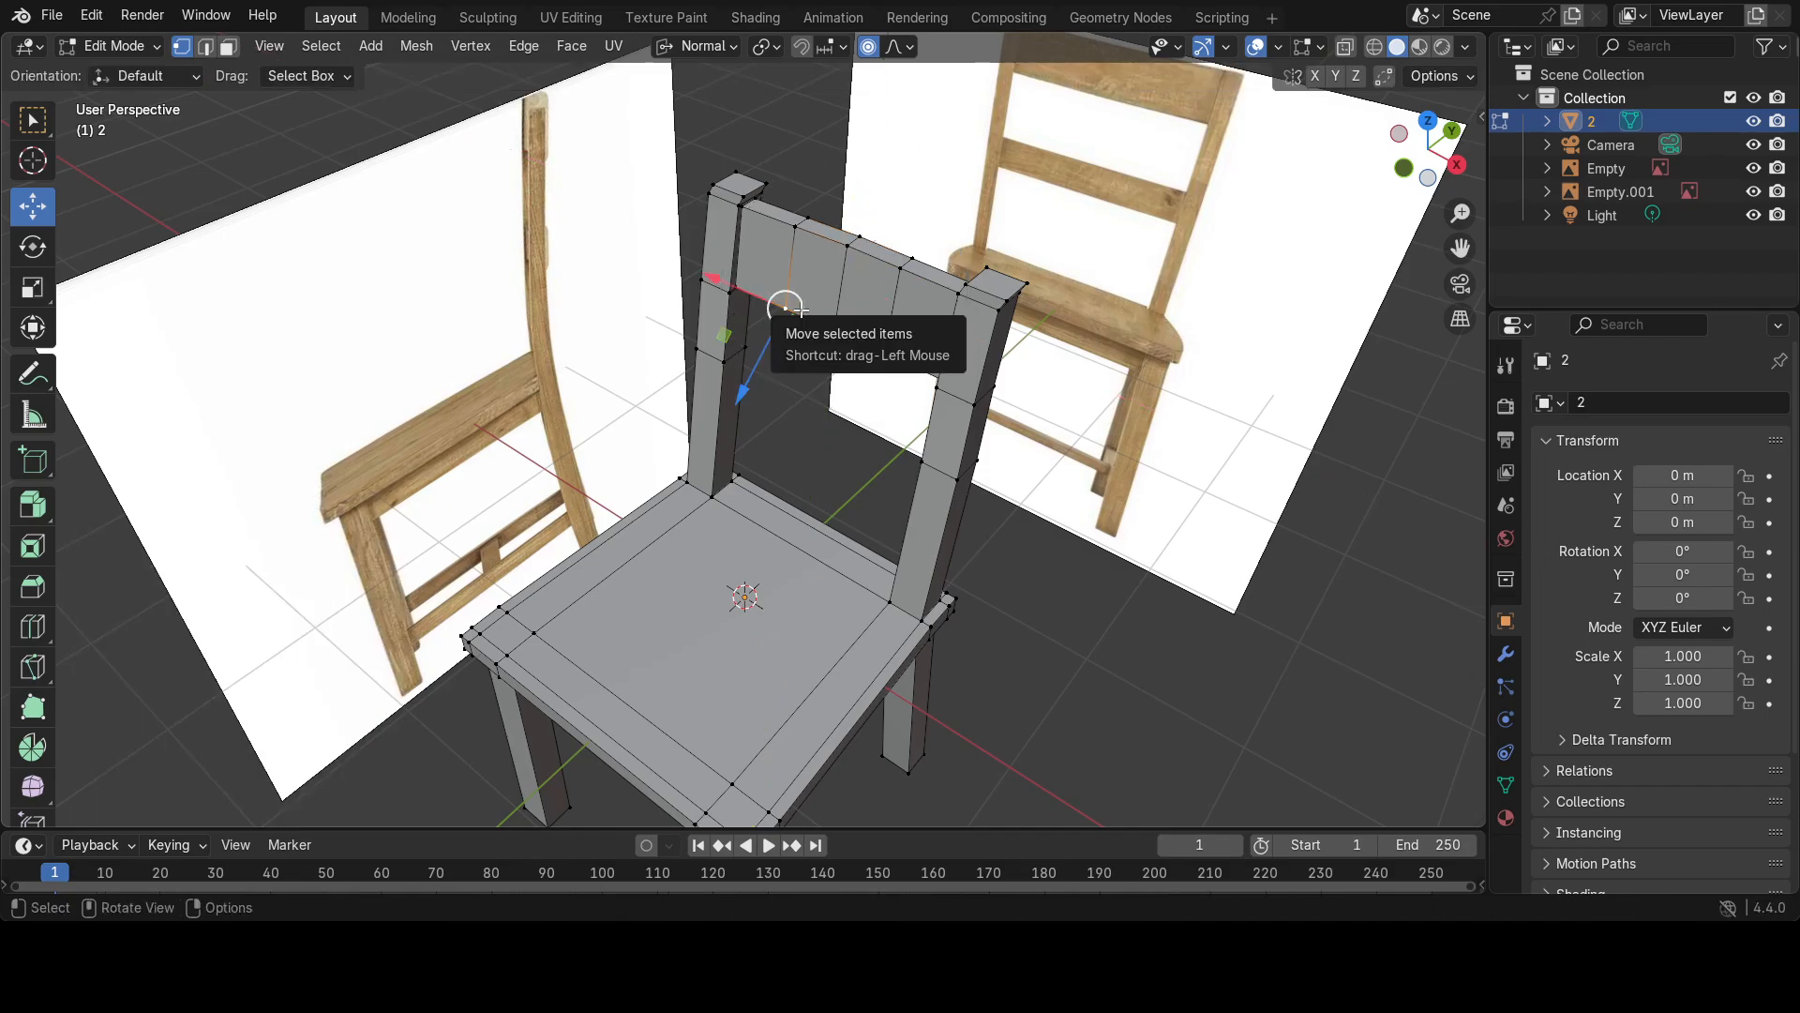
click(848, 282)
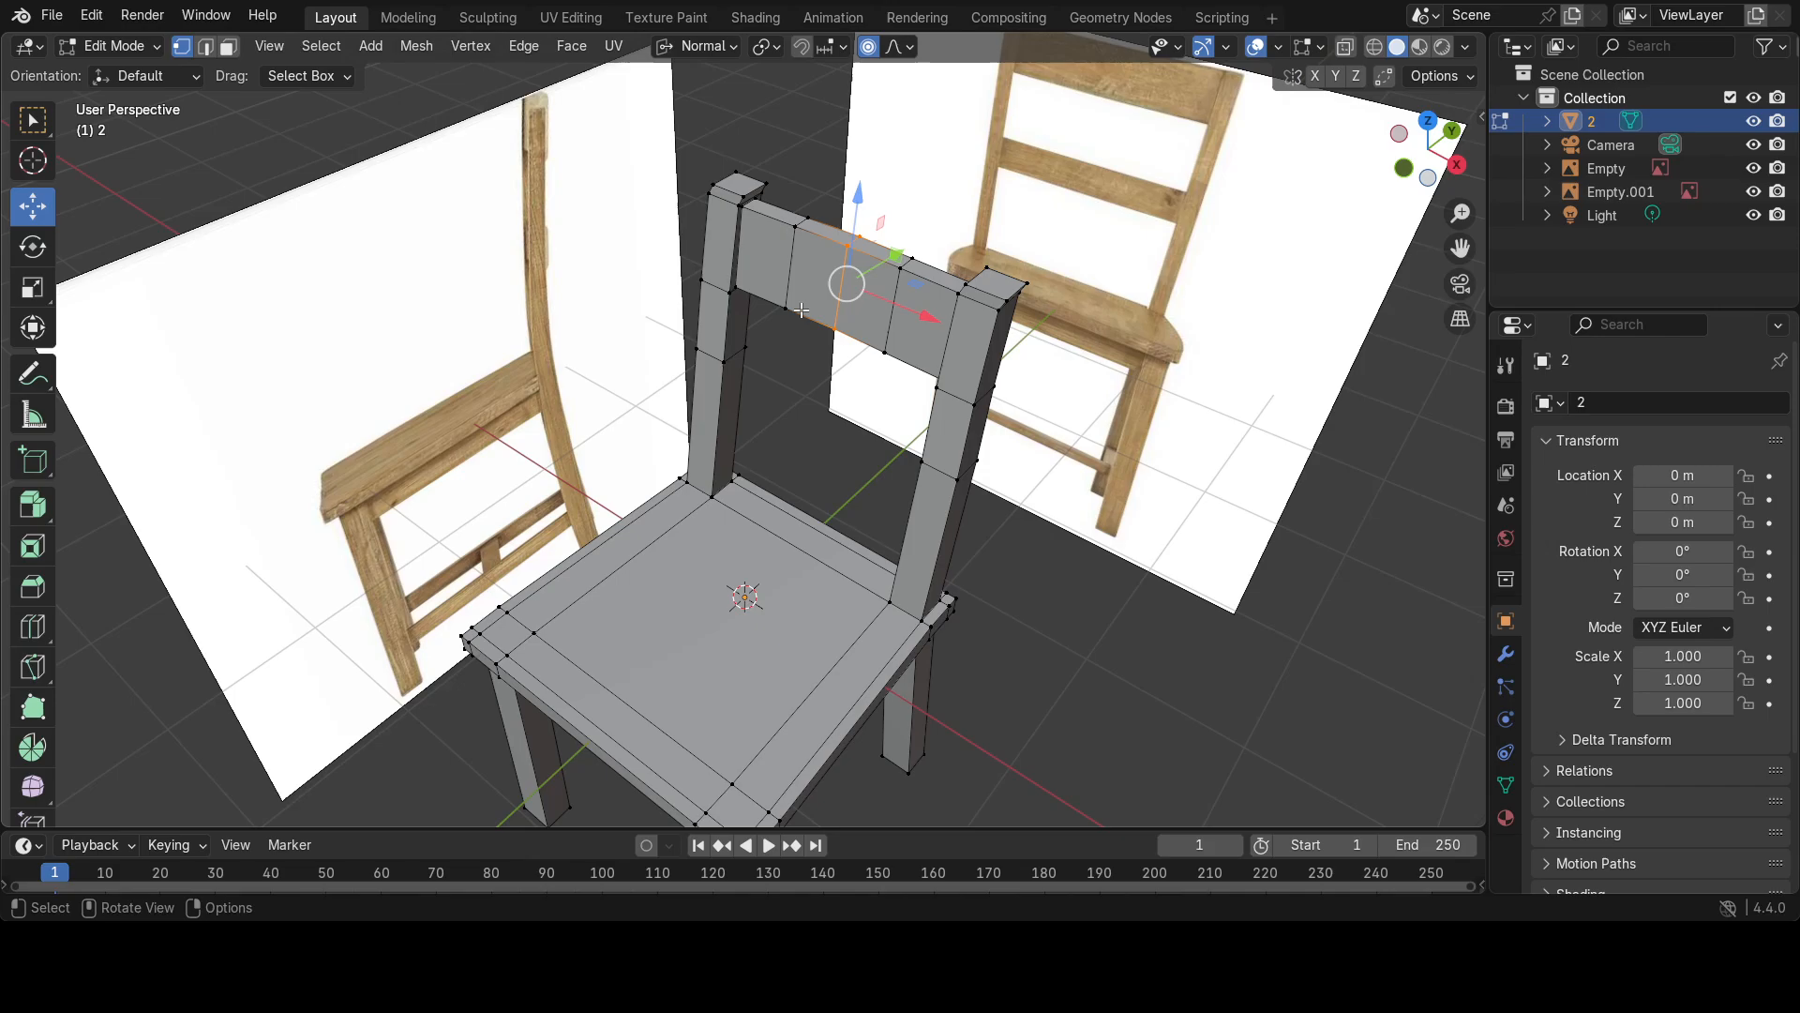
drag(890, 258, 896, 253)
click(896, 253)
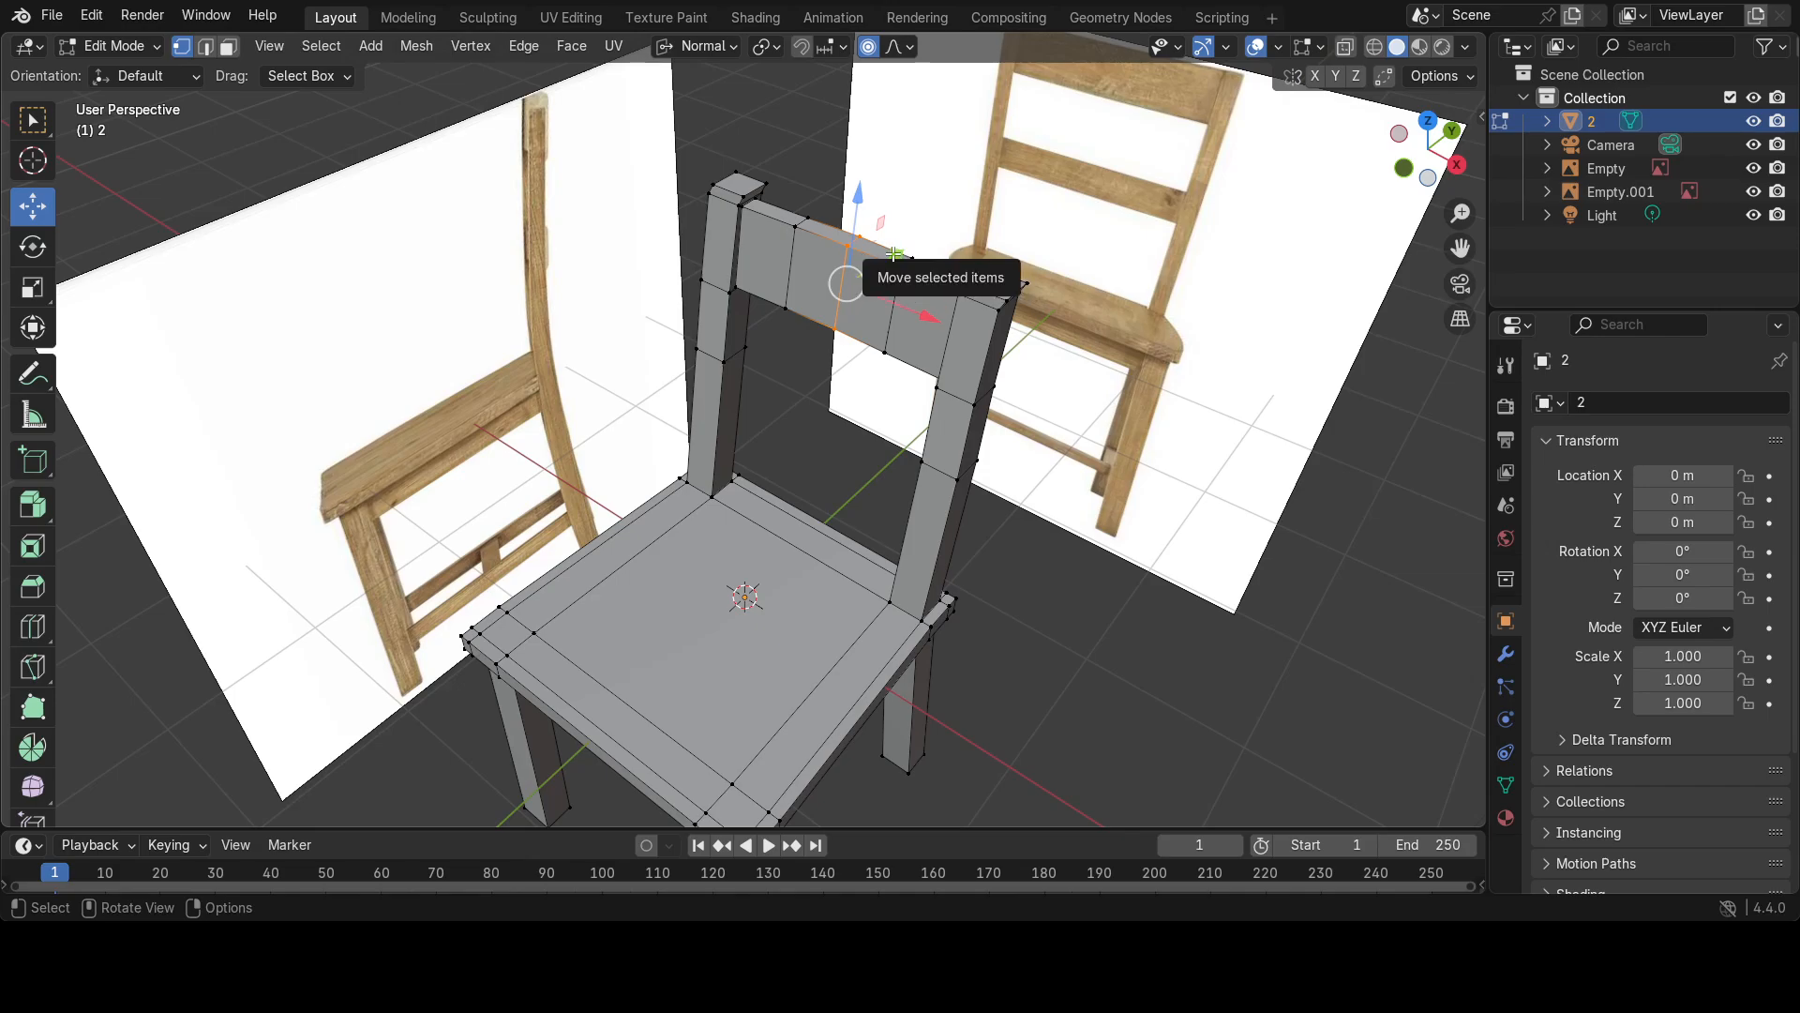
Curve the upper crosspiece backward by moving its middle loop about 0.16 m along Y, with a proportional size of about 1.33 m.
middle_drag(895, 253, 877, 324)
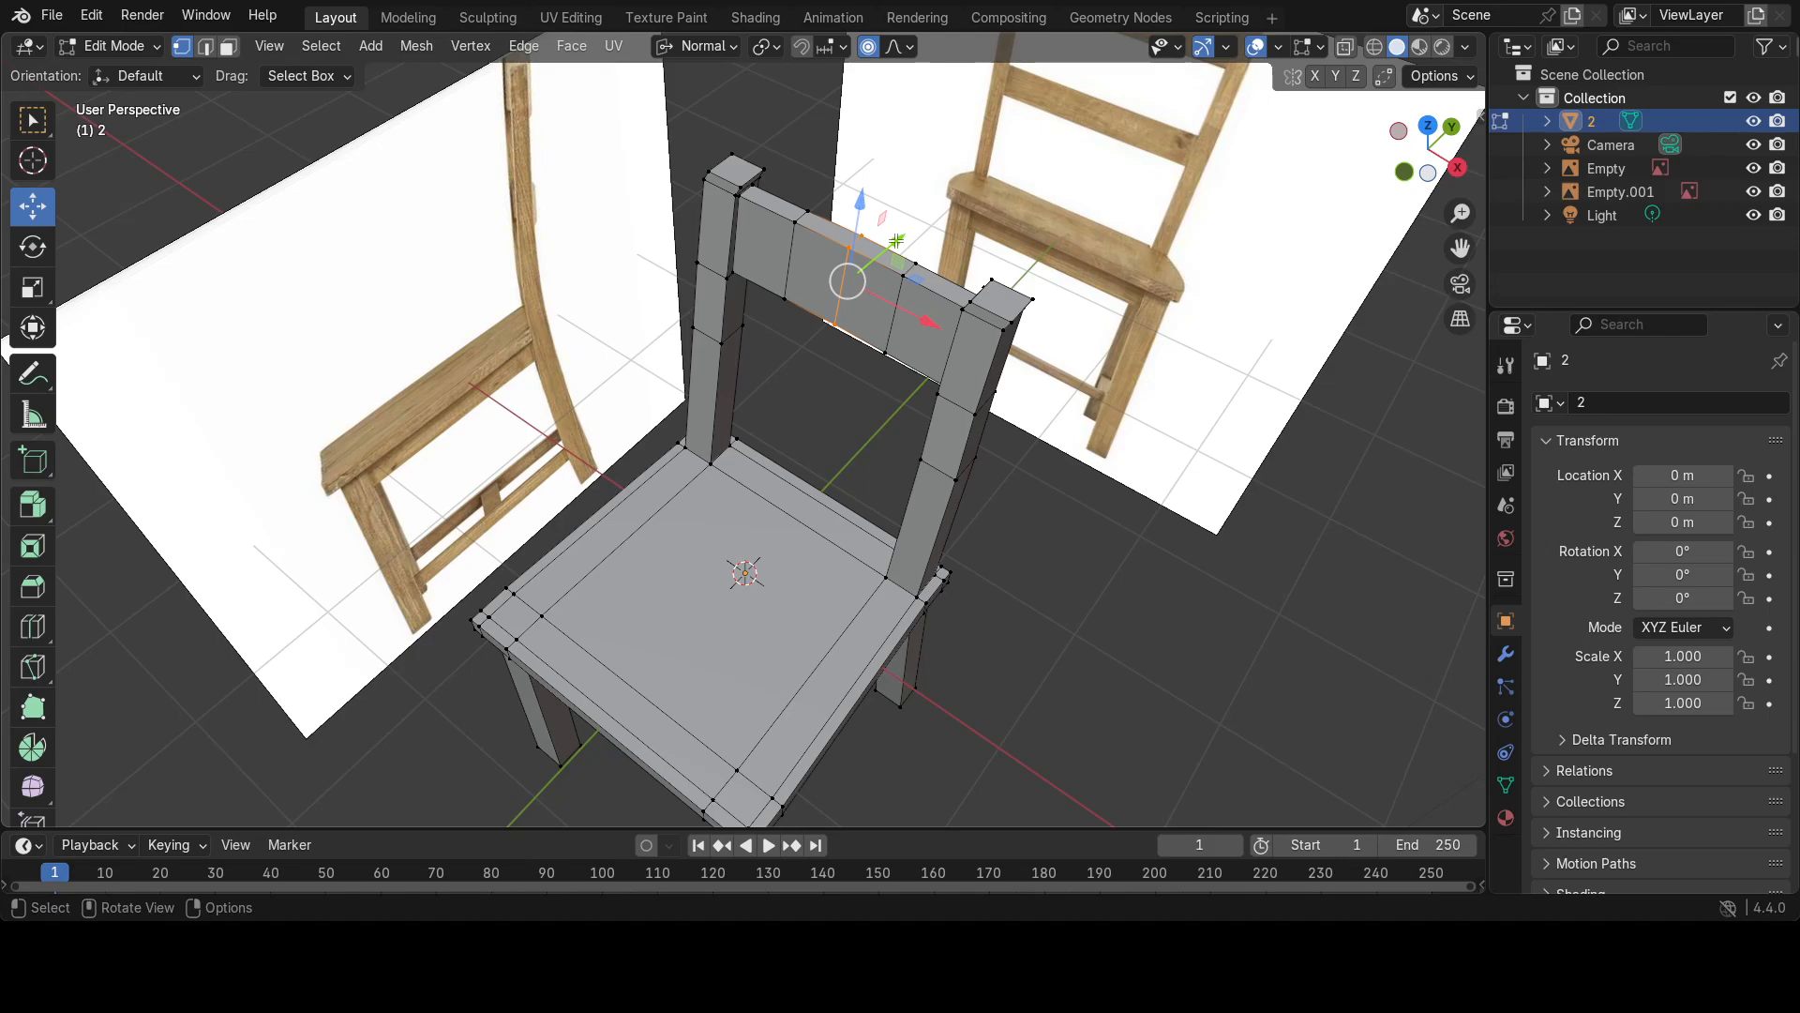
mouse_move(896, 242)
mouse_down()
mouse_move(914, 222)
mouse_move(916, 269)
mouse_up()
scroll(899, 234, down, 4)
scroll(906, 225, down, 1)
scroll(908, 224, down, 1)
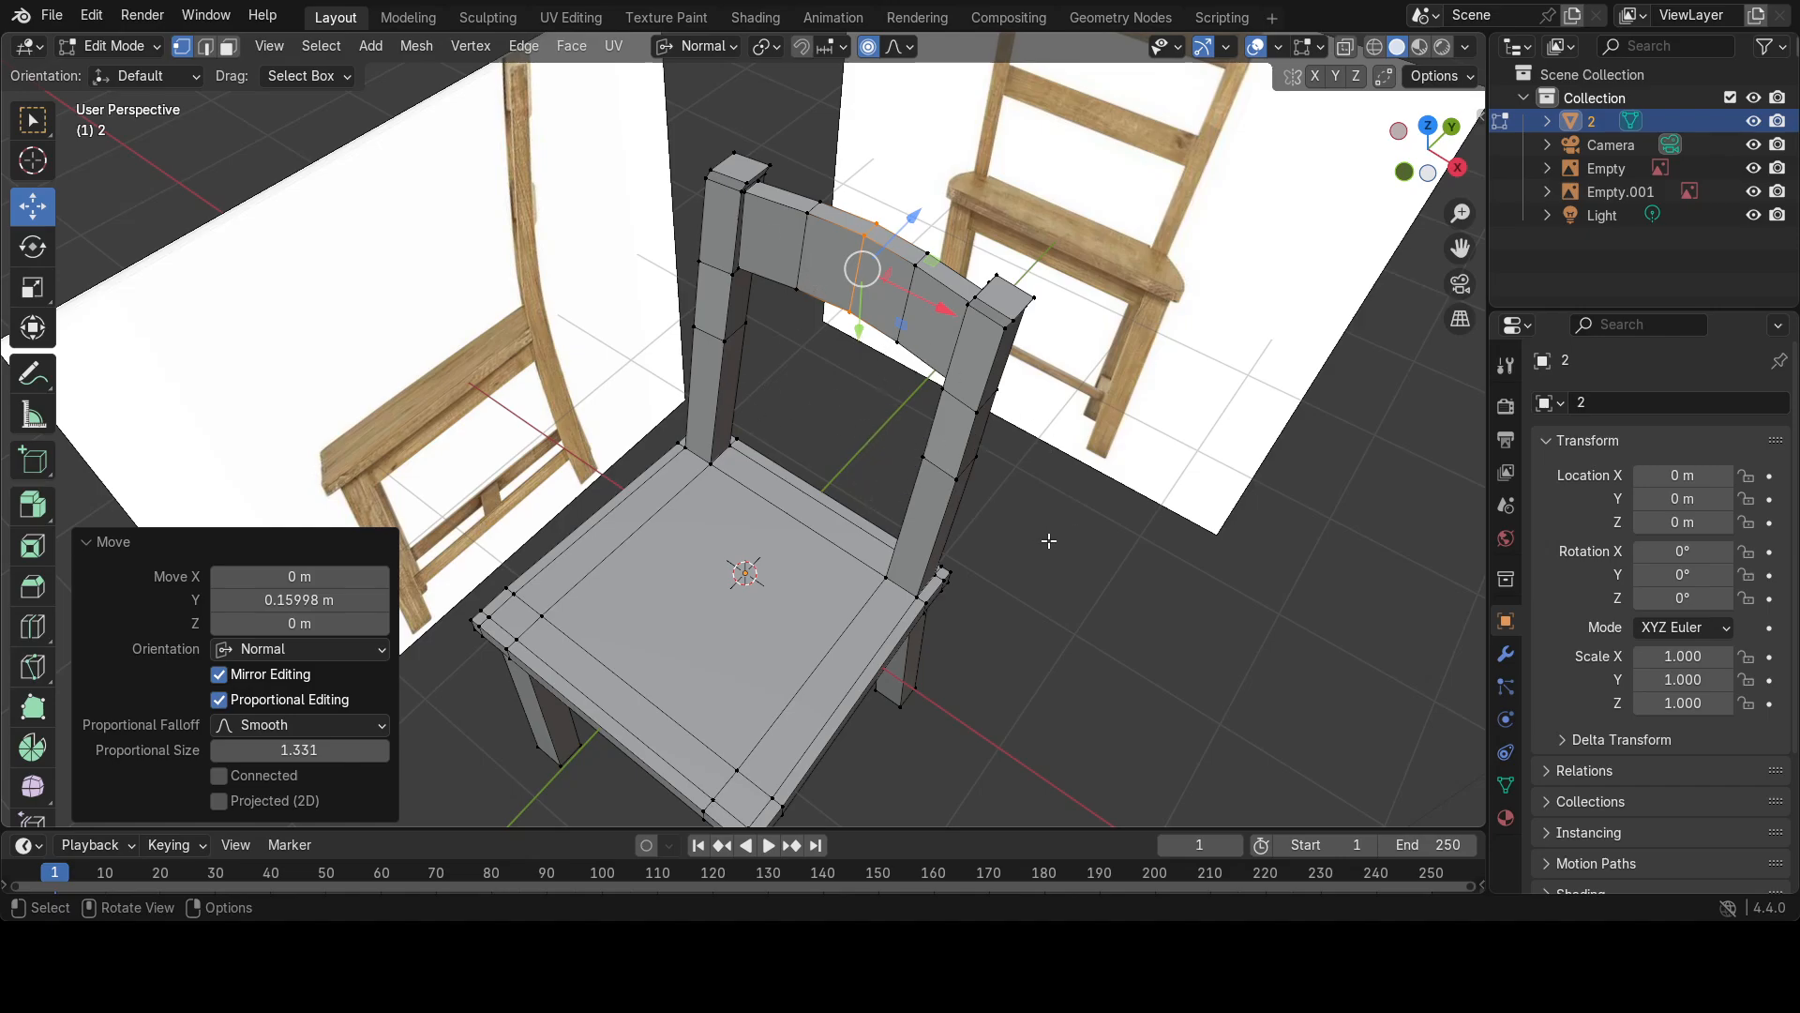
middle_drag(1049, 540, 976, 428)
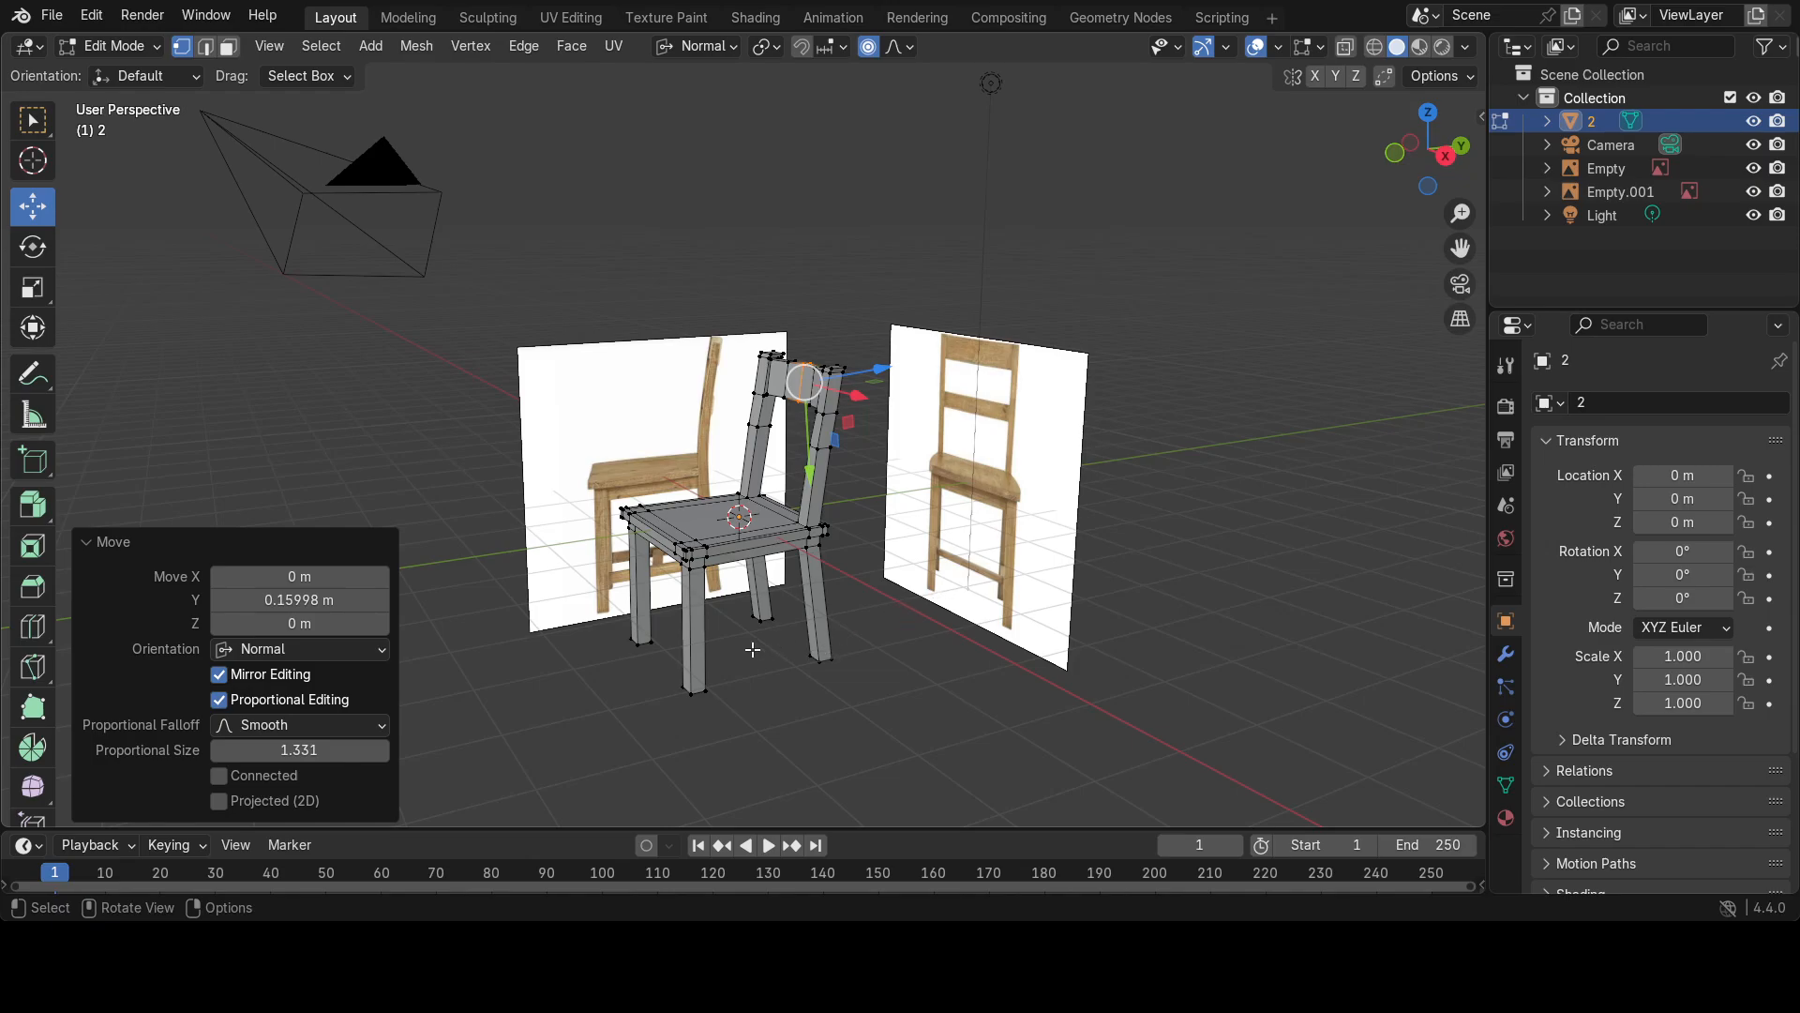
middle_drag(751, 647, 630, 450)
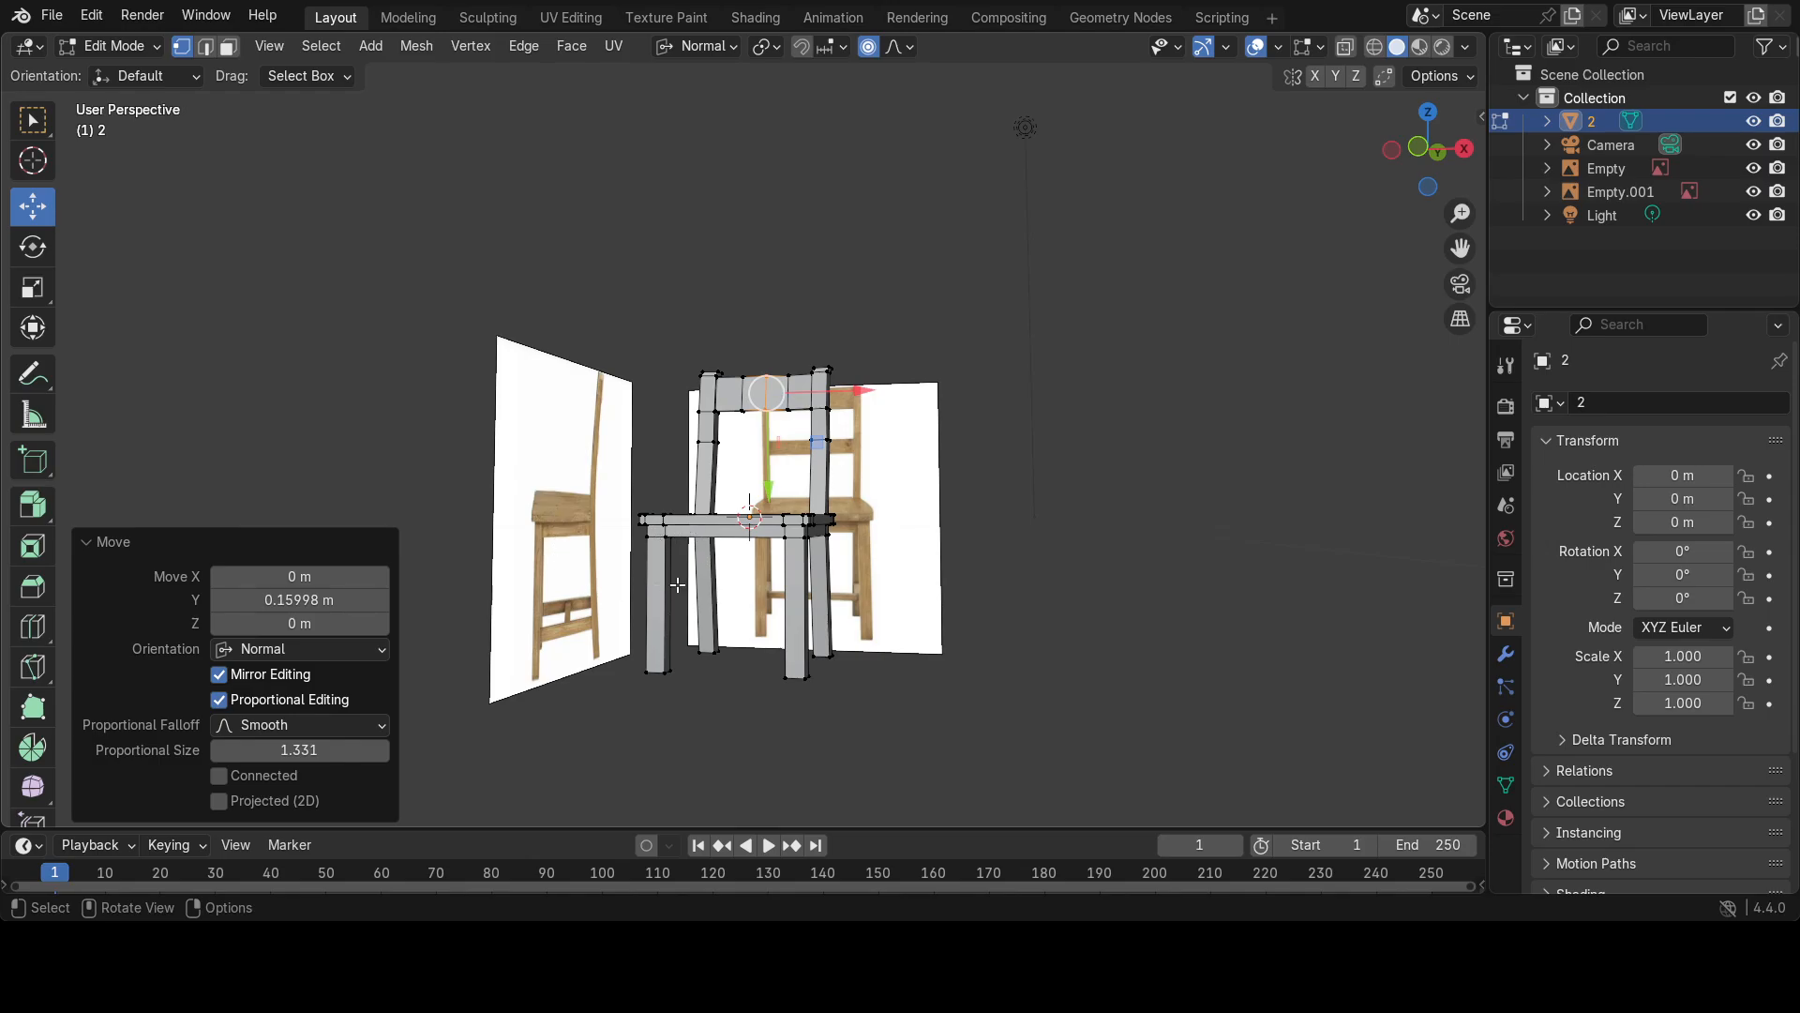
middle_drag(830, 620, 775, 663)
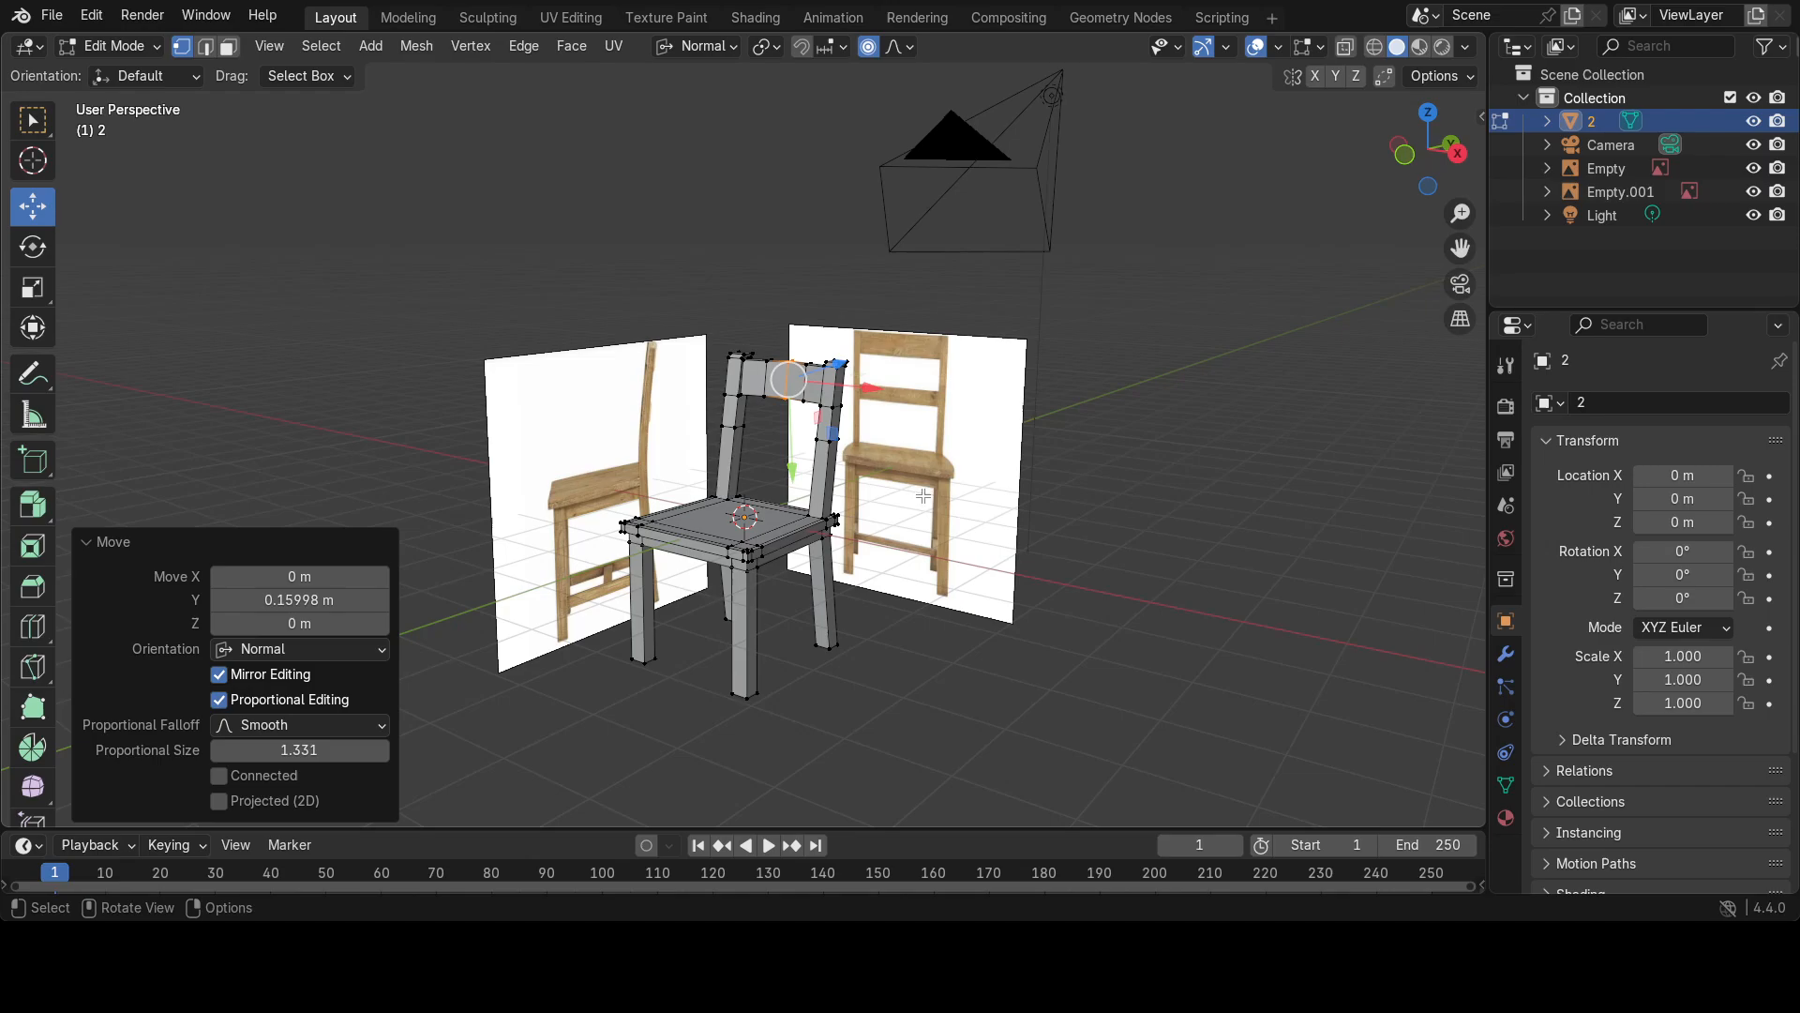
middle_drag(870, 448, 860, 357)
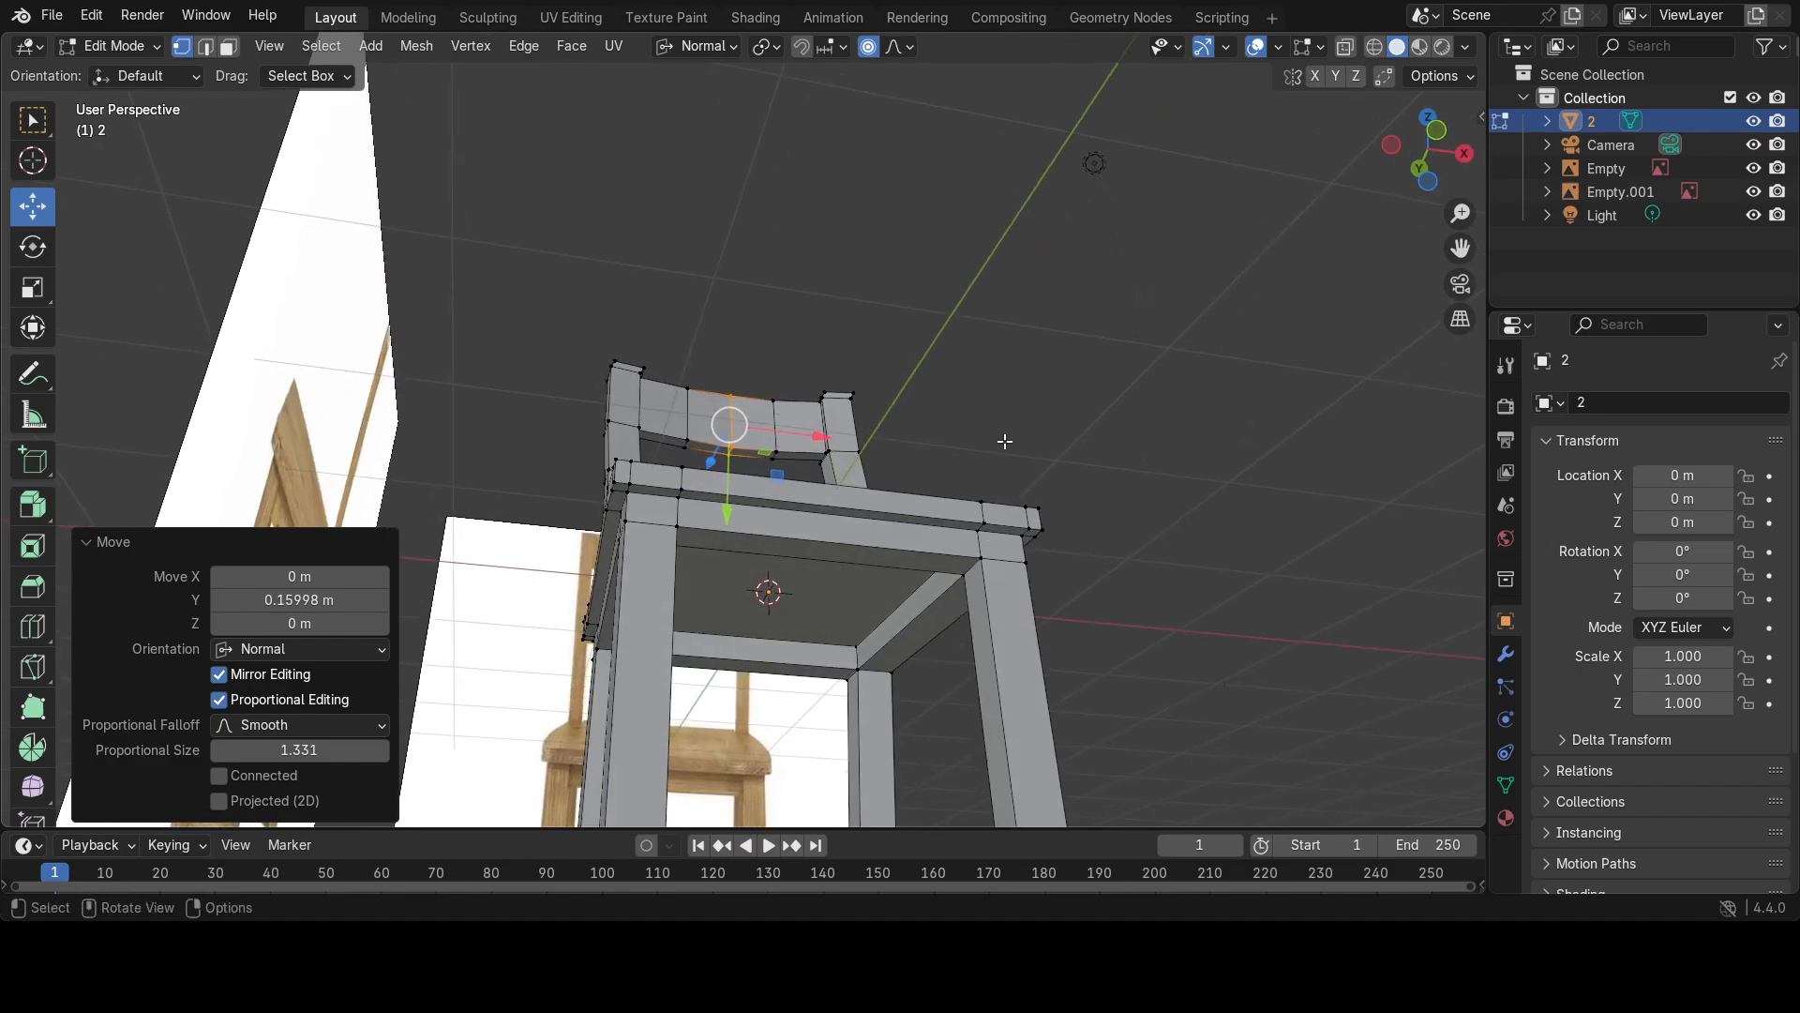